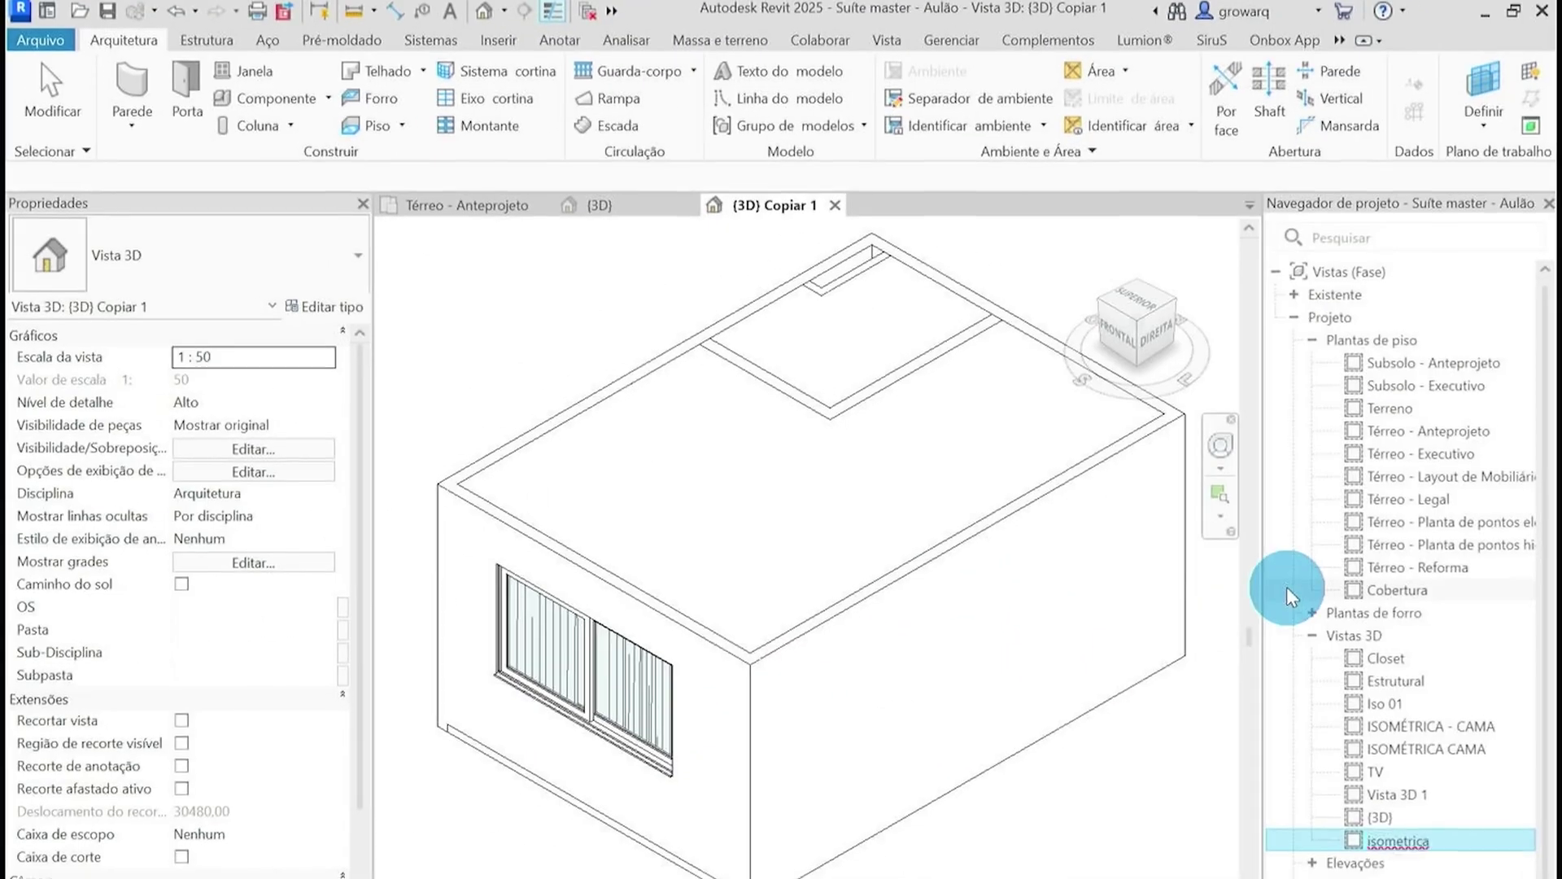
# Name the view 'isométrica dormitório' and select the isometric and Vista Frontal viewports on the sheets.
pyautogui.click(364, 823)
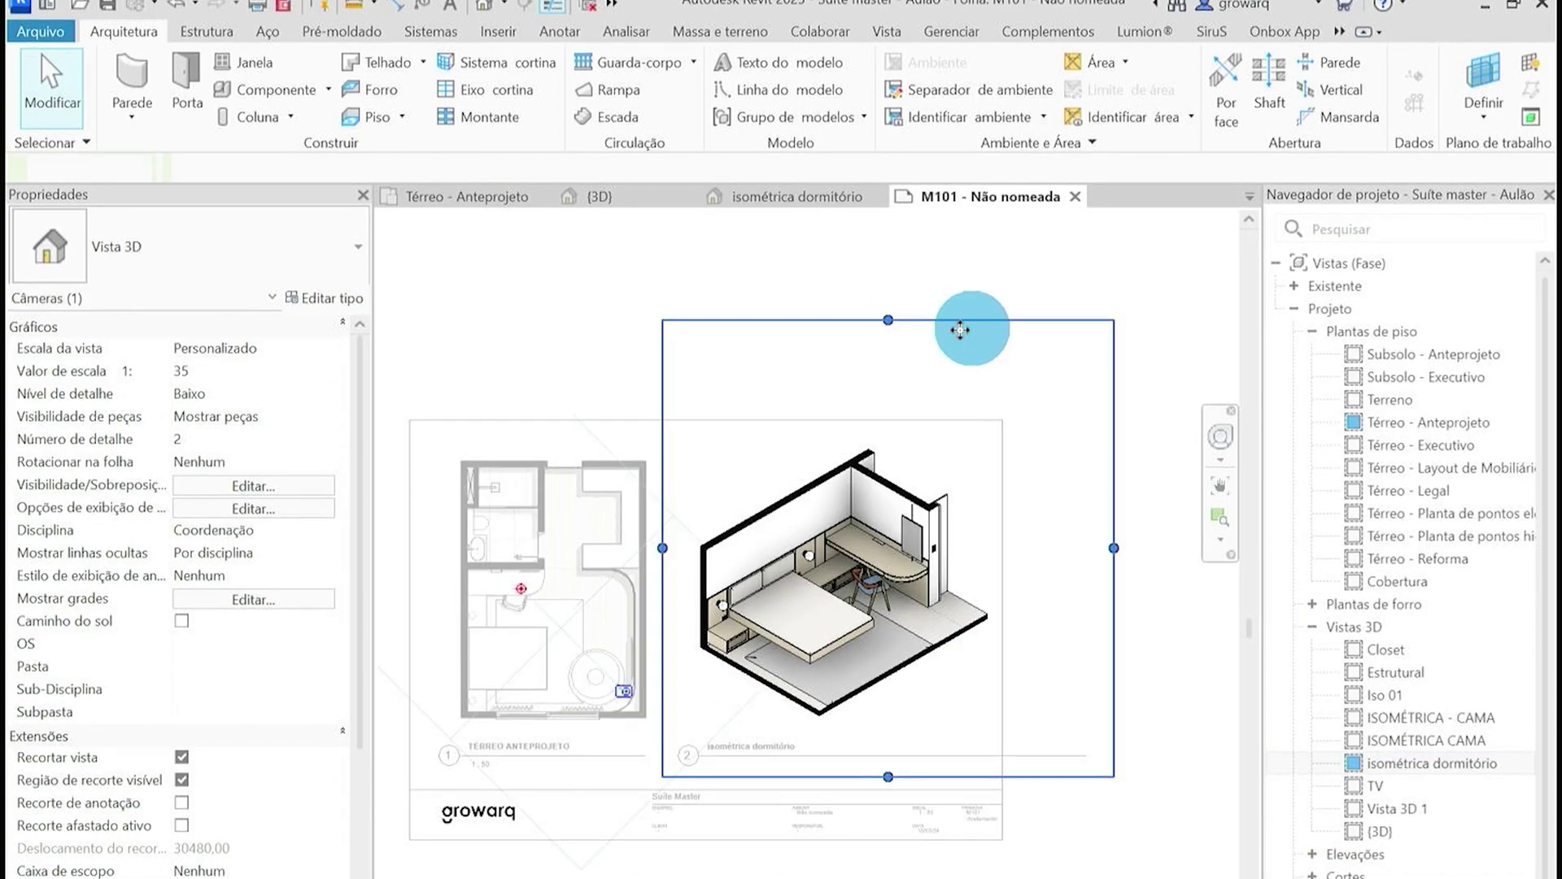
pyautogui.click(659, 600)
pyautogui.click(869, 538)
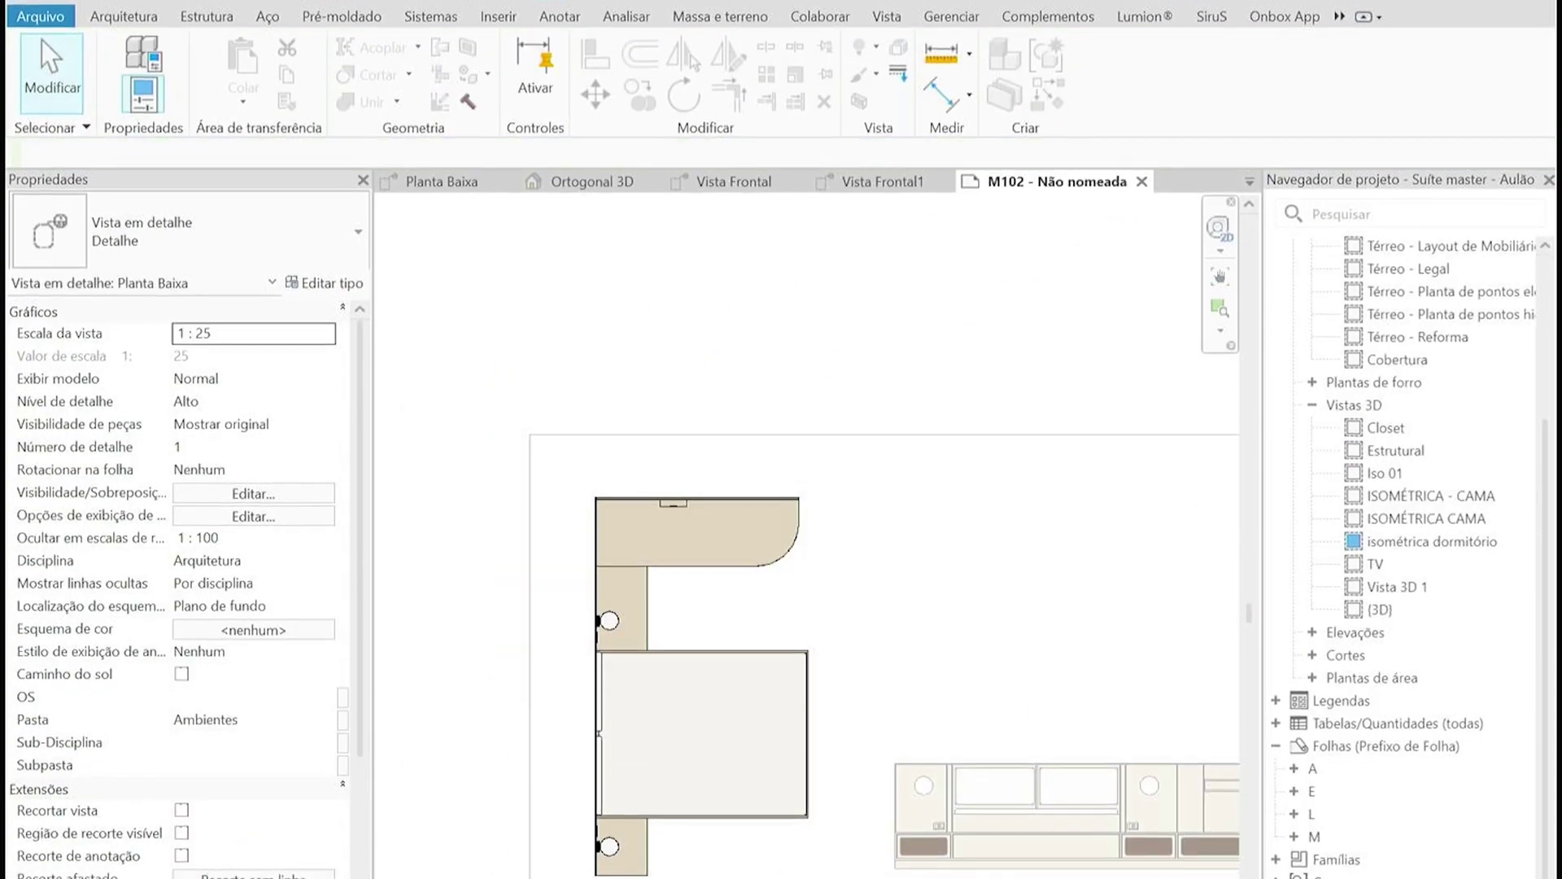
pyautogui.click(1063, 756)
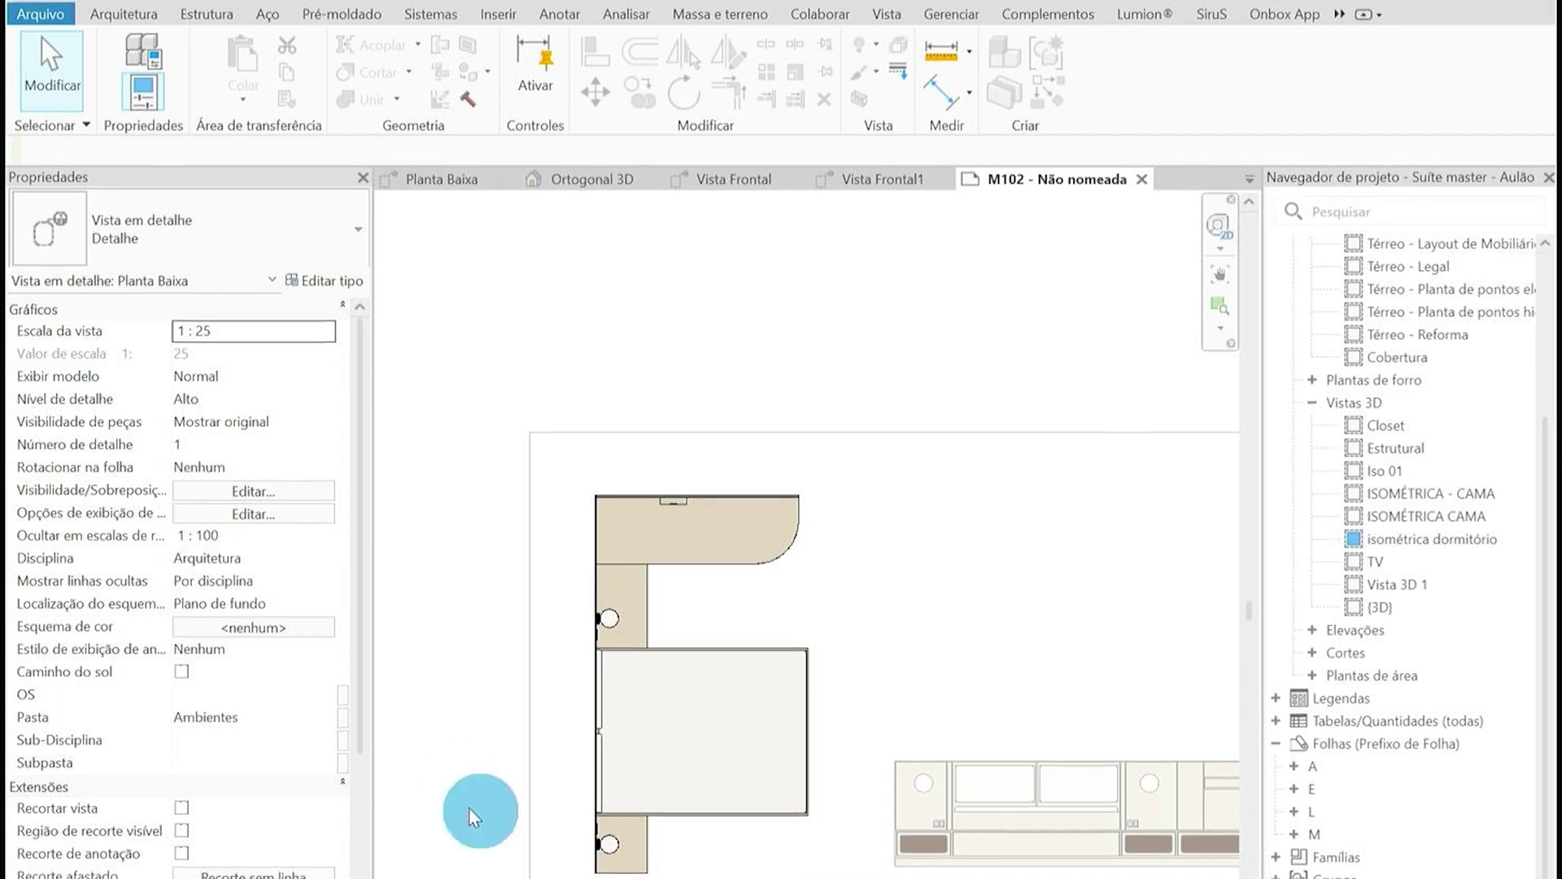
pyautogui.scroll(-3, 871, 854)
pyautogui.scroll(5, 789, 737)
pyautogui.click(789, 737)
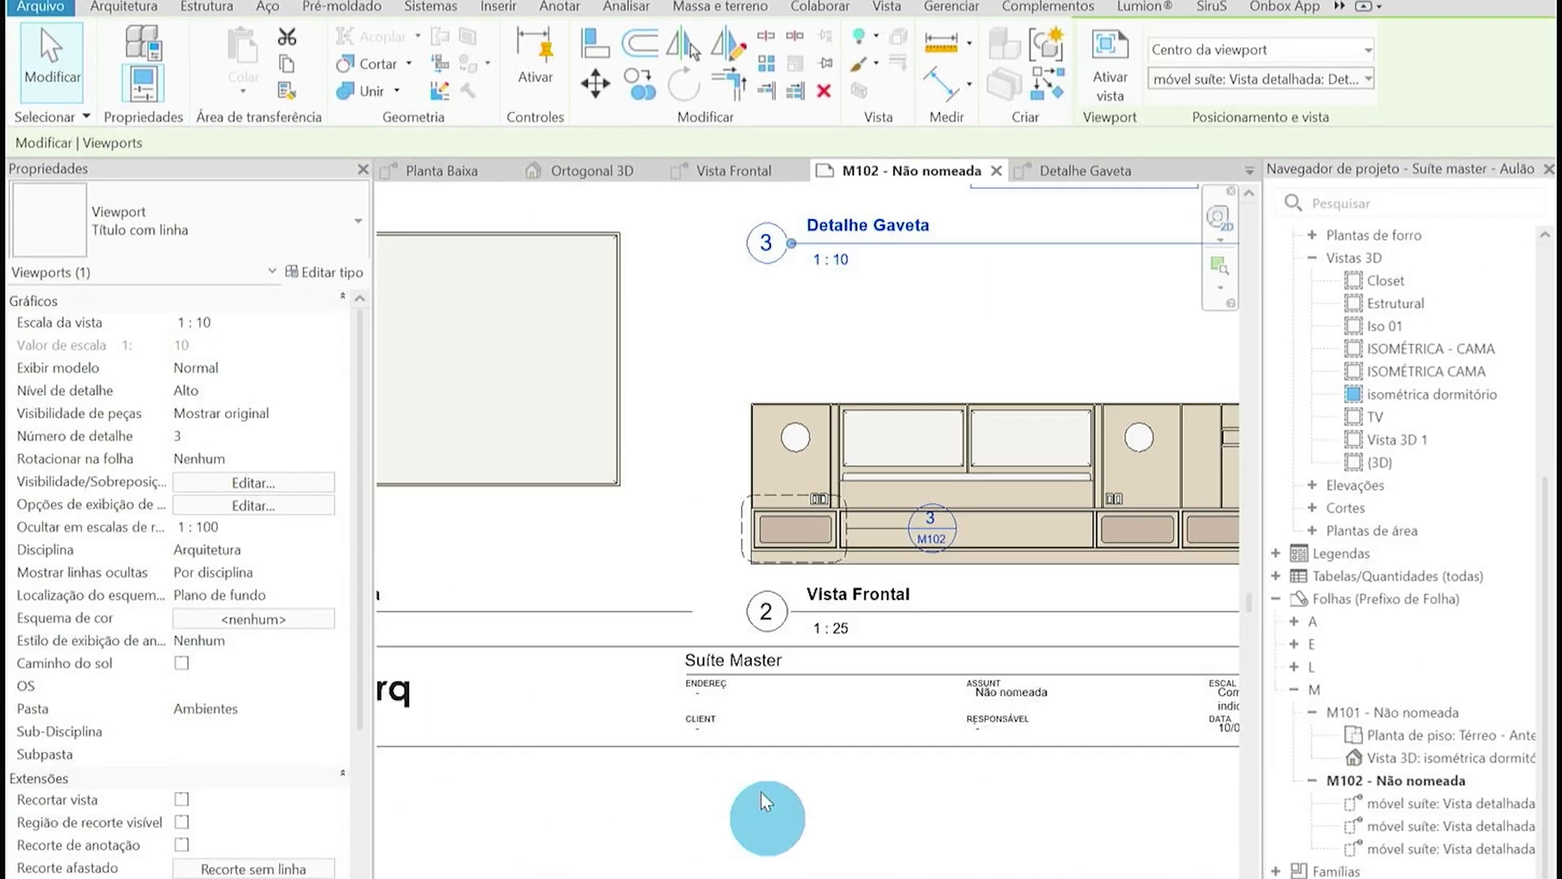
# Select detail callout 3 on sheet M102 and bend its leader up and to the left.
pyautogui.click(673, 426)
pyautogui.scroll(2, 1036, 513)
pyautogui.scroll(2, 732, 725)
pyautogui.moveTo(732, 725); pyautogui.dragTo(614, 593)
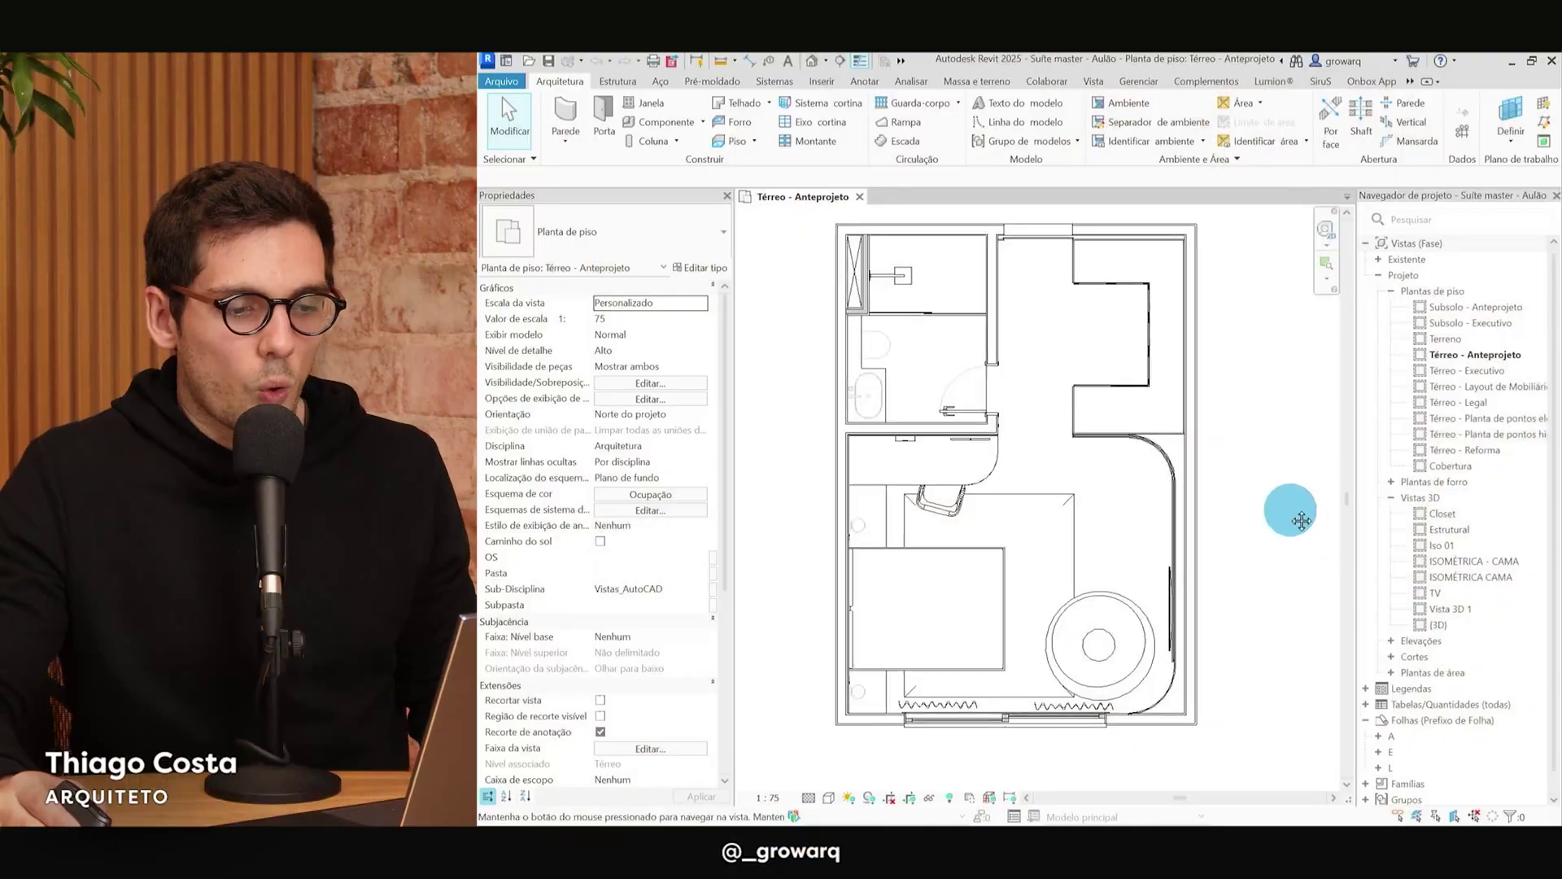
# Pan the Térreo - Anteprojeto floor plan slightly up-left.
pyautogui.moveTo(1301, 520); pyautogui.dragTo(1299, 519, button='middle')
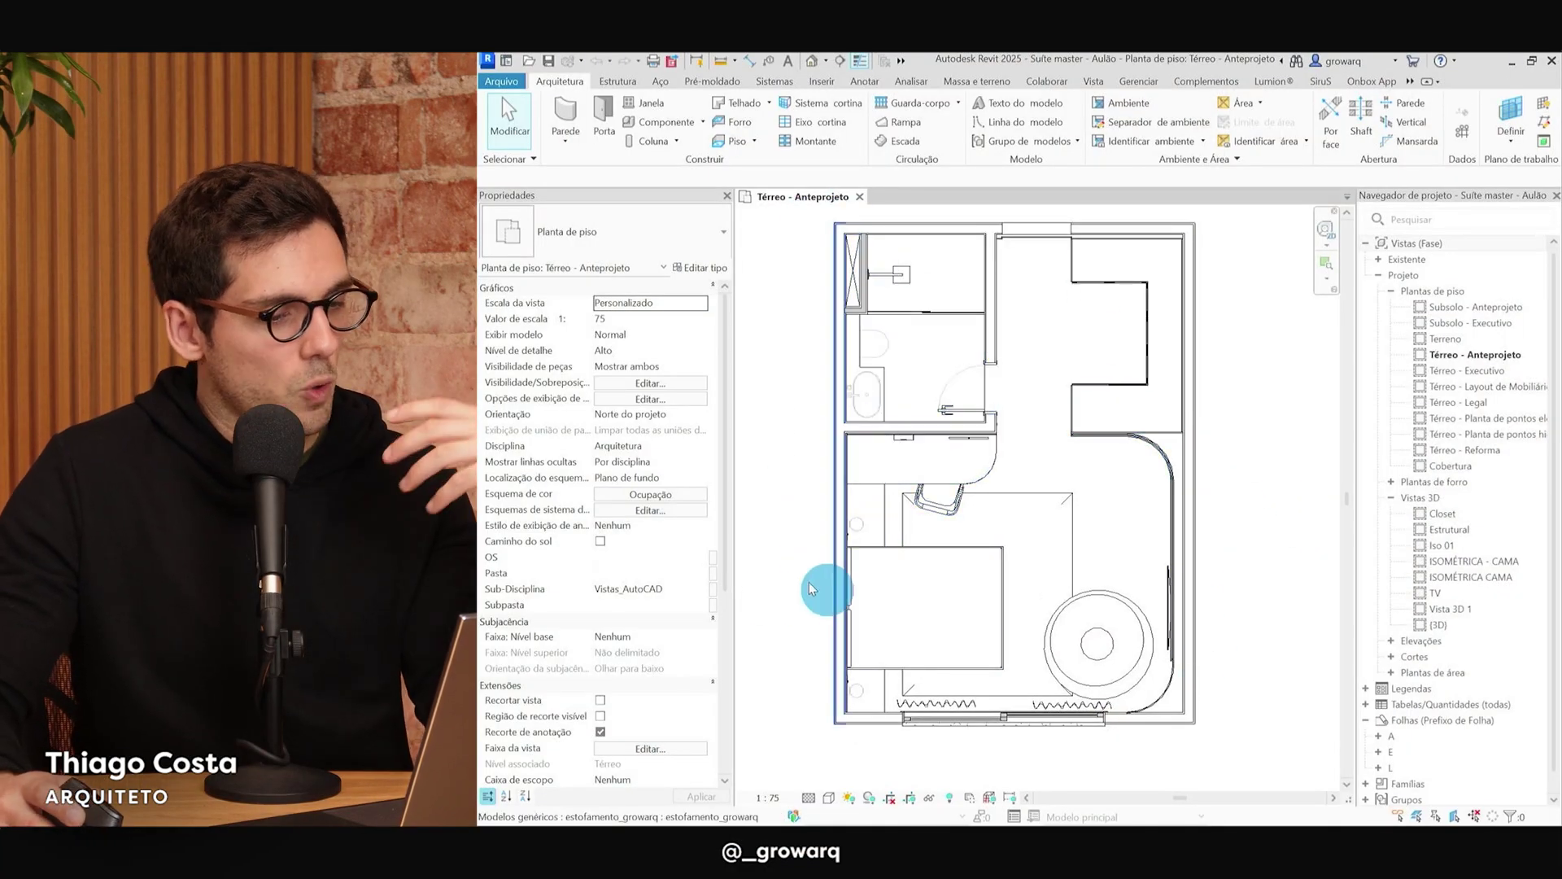
pyautogui.moveTo(1279, 674); pyautogui.dragTo(1277, 658, button='middle')
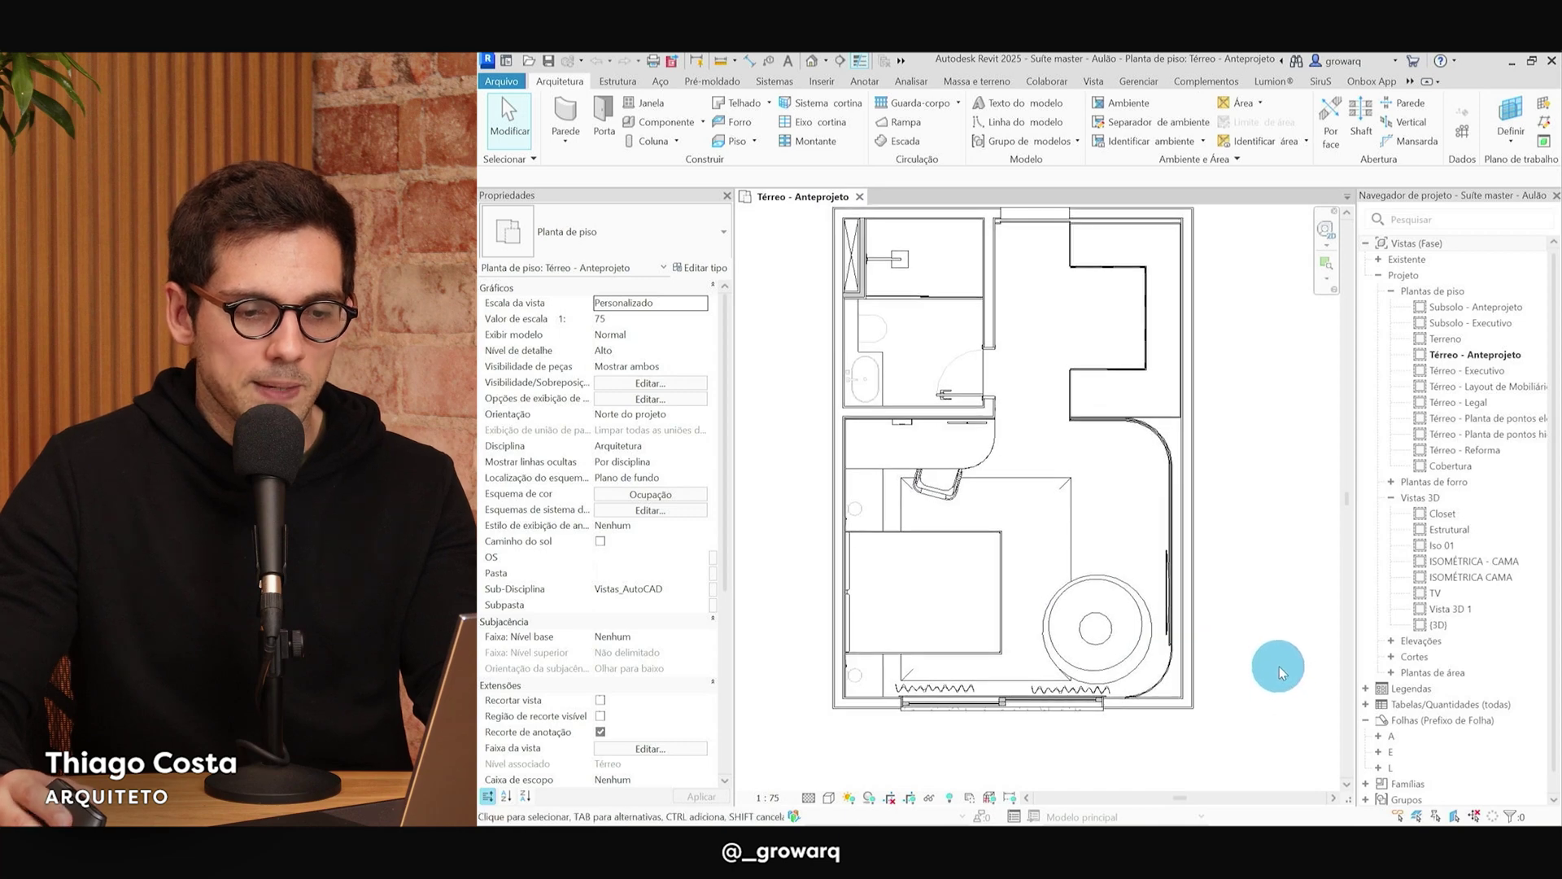
pyautogui.click(1442, 627)
pyautogui.doubleClick(1442, 627)
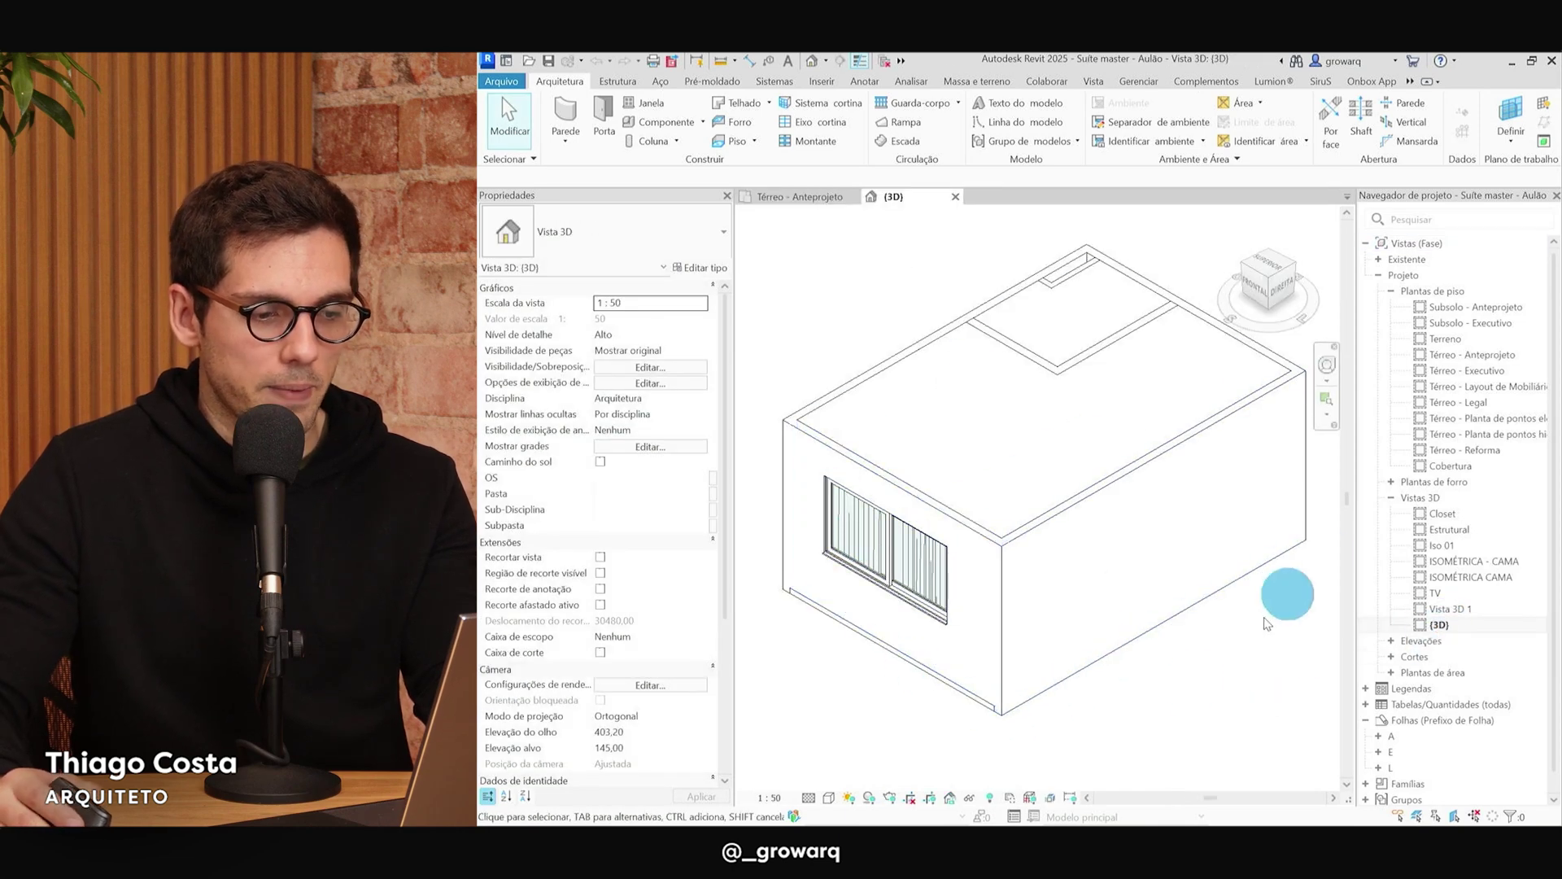
pyautogui.moveTo(1200, 701); pyautogui.dragTo(1197, 675, button='middle')
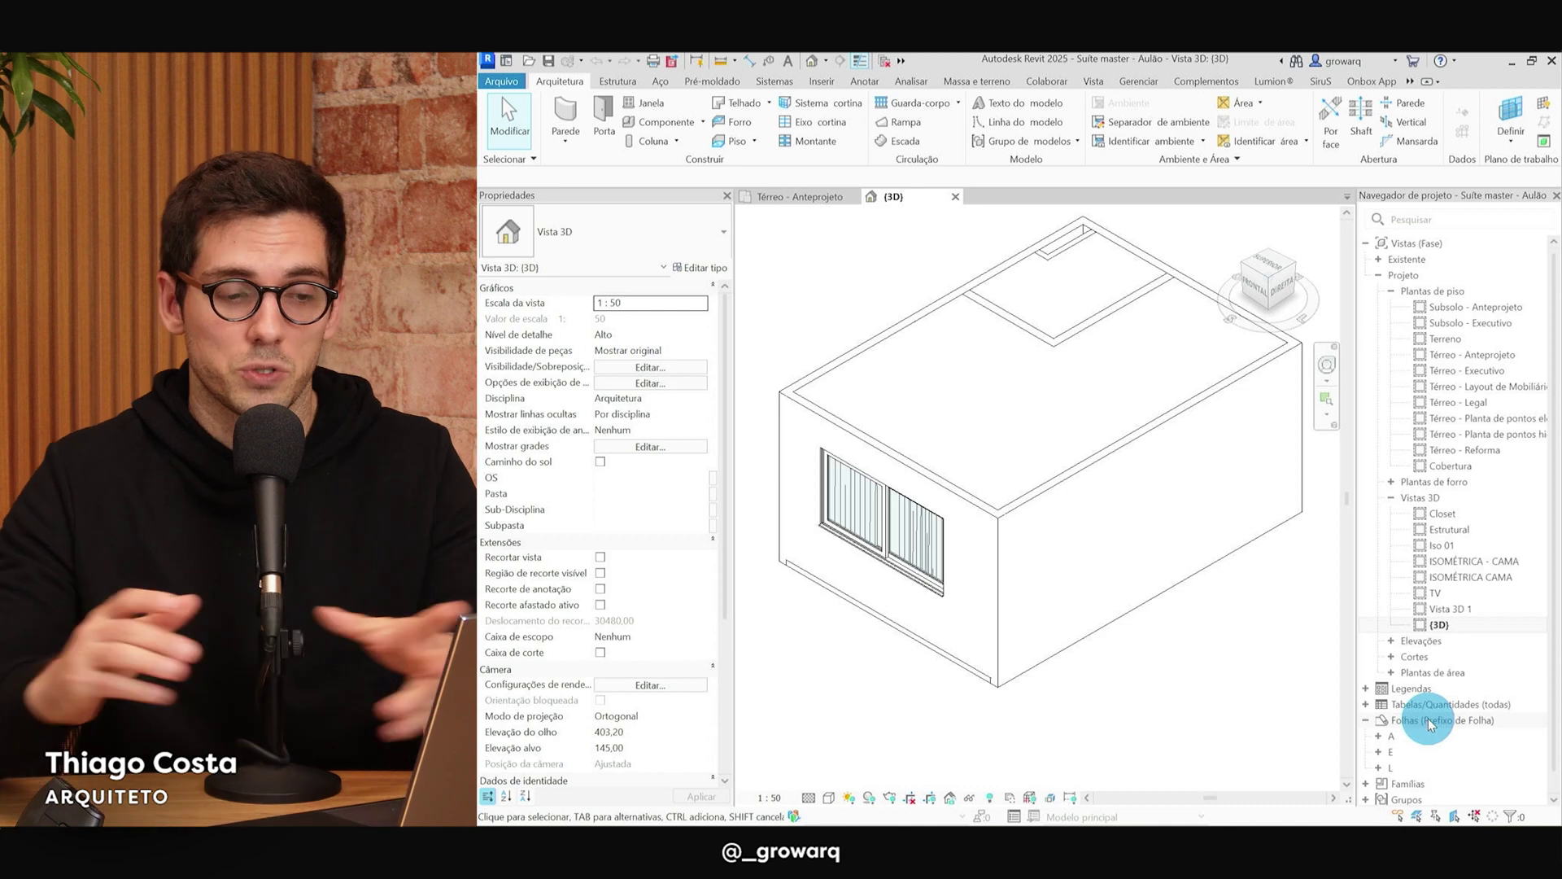
pyautogui.doubleClick(1468, 356)
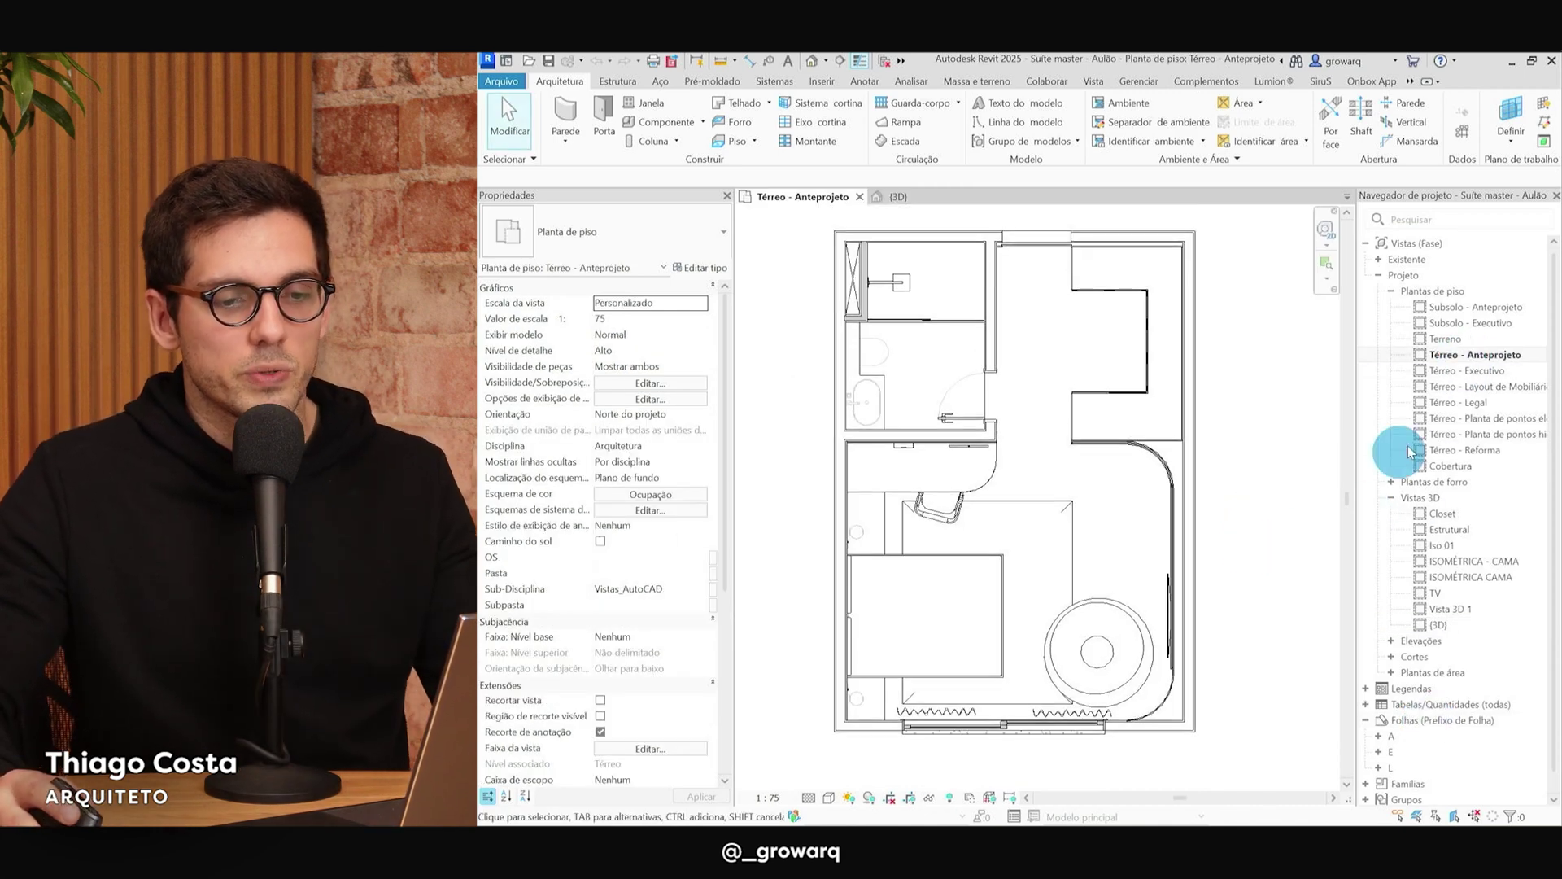
# Apply the AP_planta baixa_growarq view template to the Térreo - Anteprojeto plan.
pyautogui.rightClick(1482, 360)
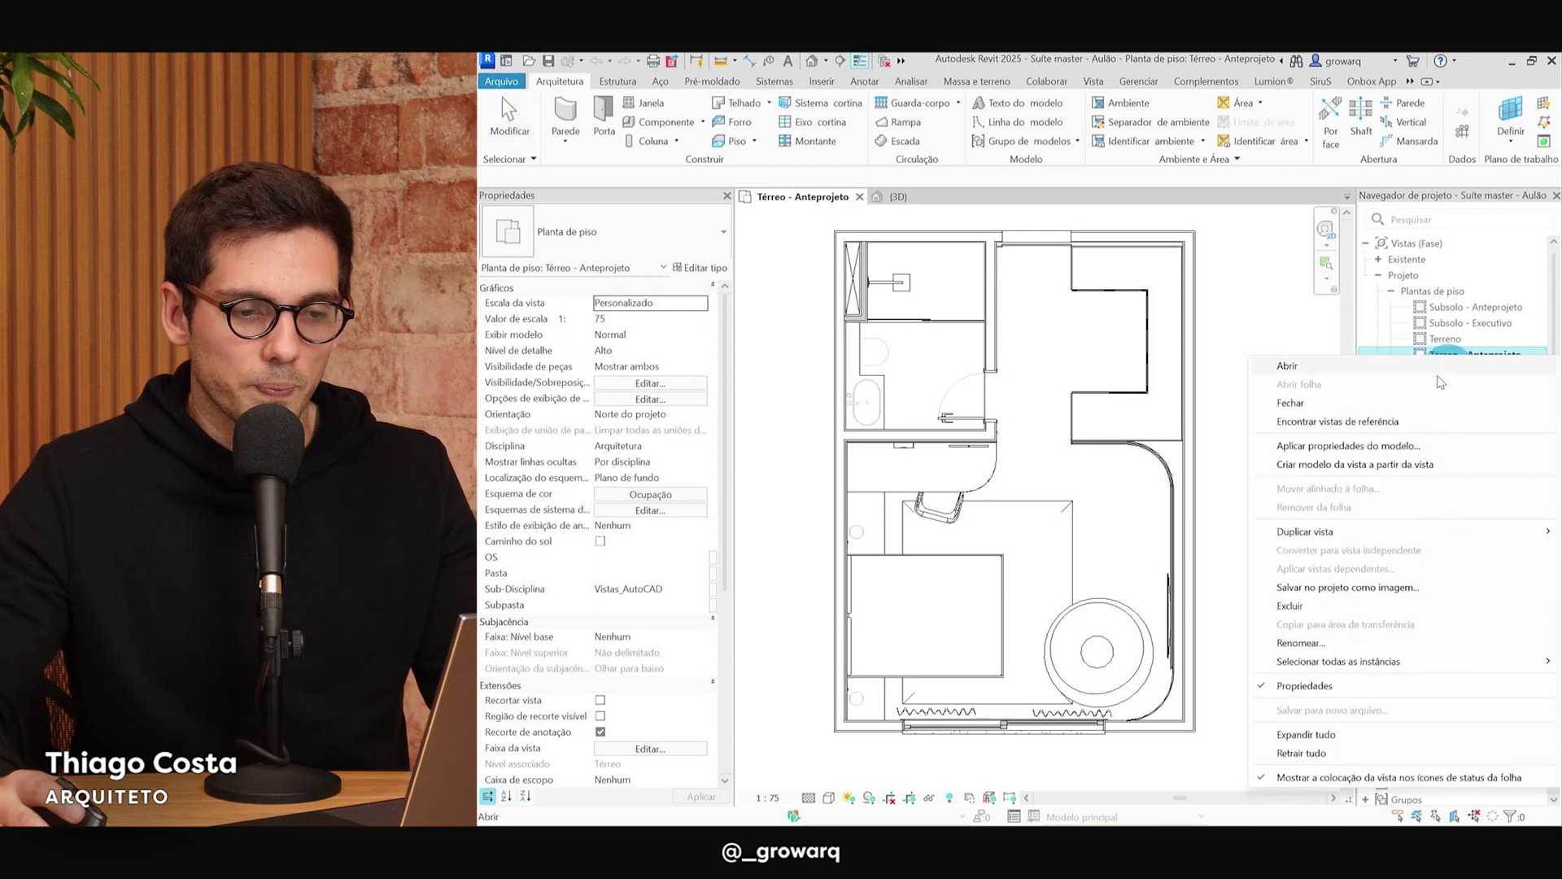
pyautogui.click(1343, 447)
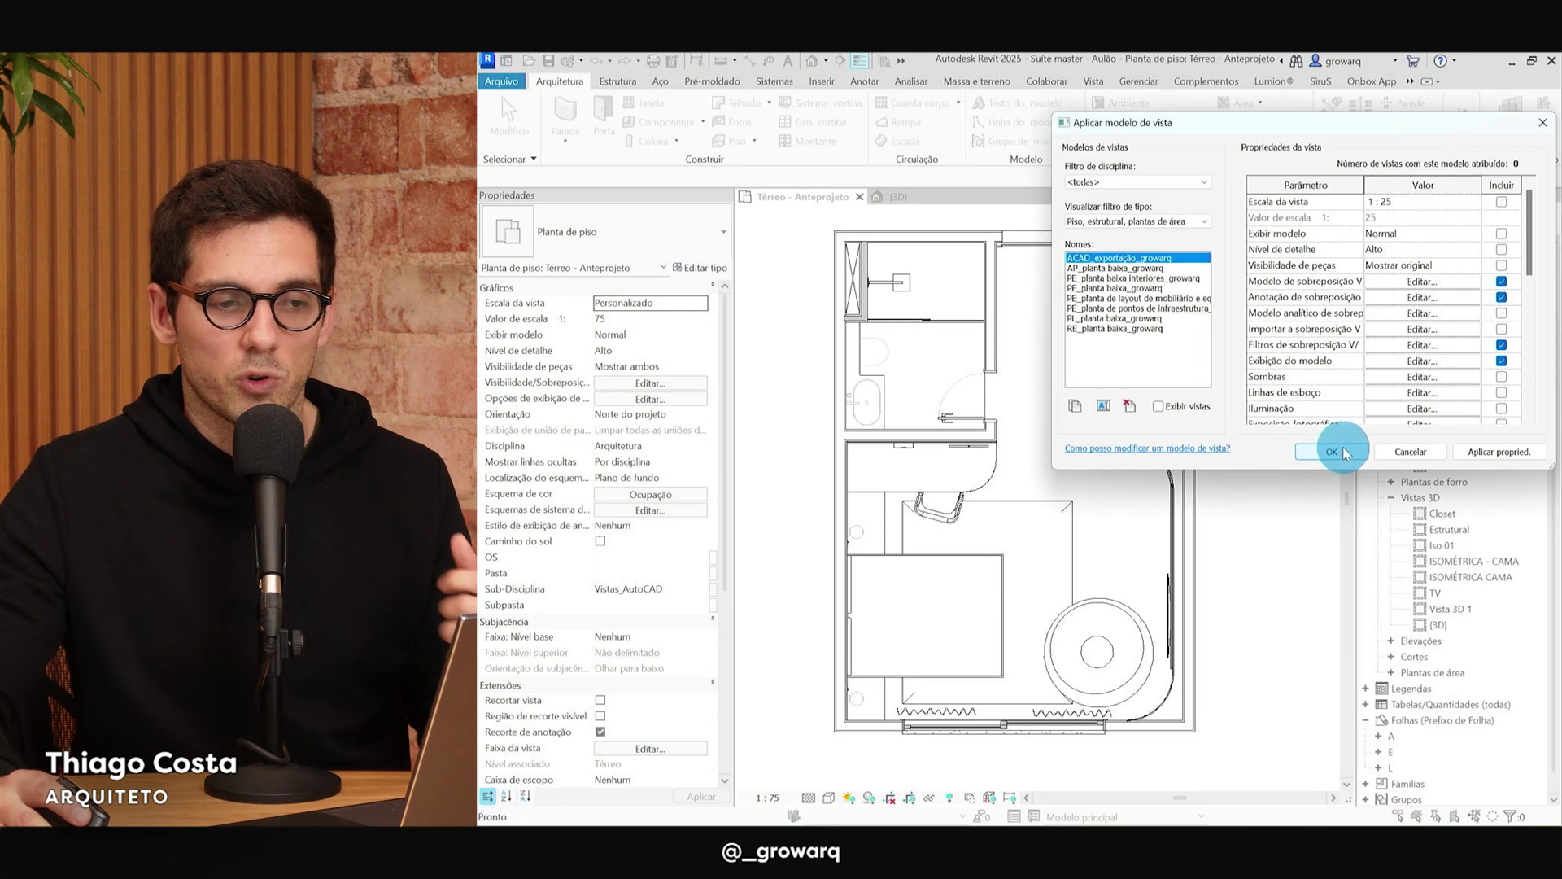
pyautogui.moveTo(1319, 131); pyautogui.dragTo(1266, 153)
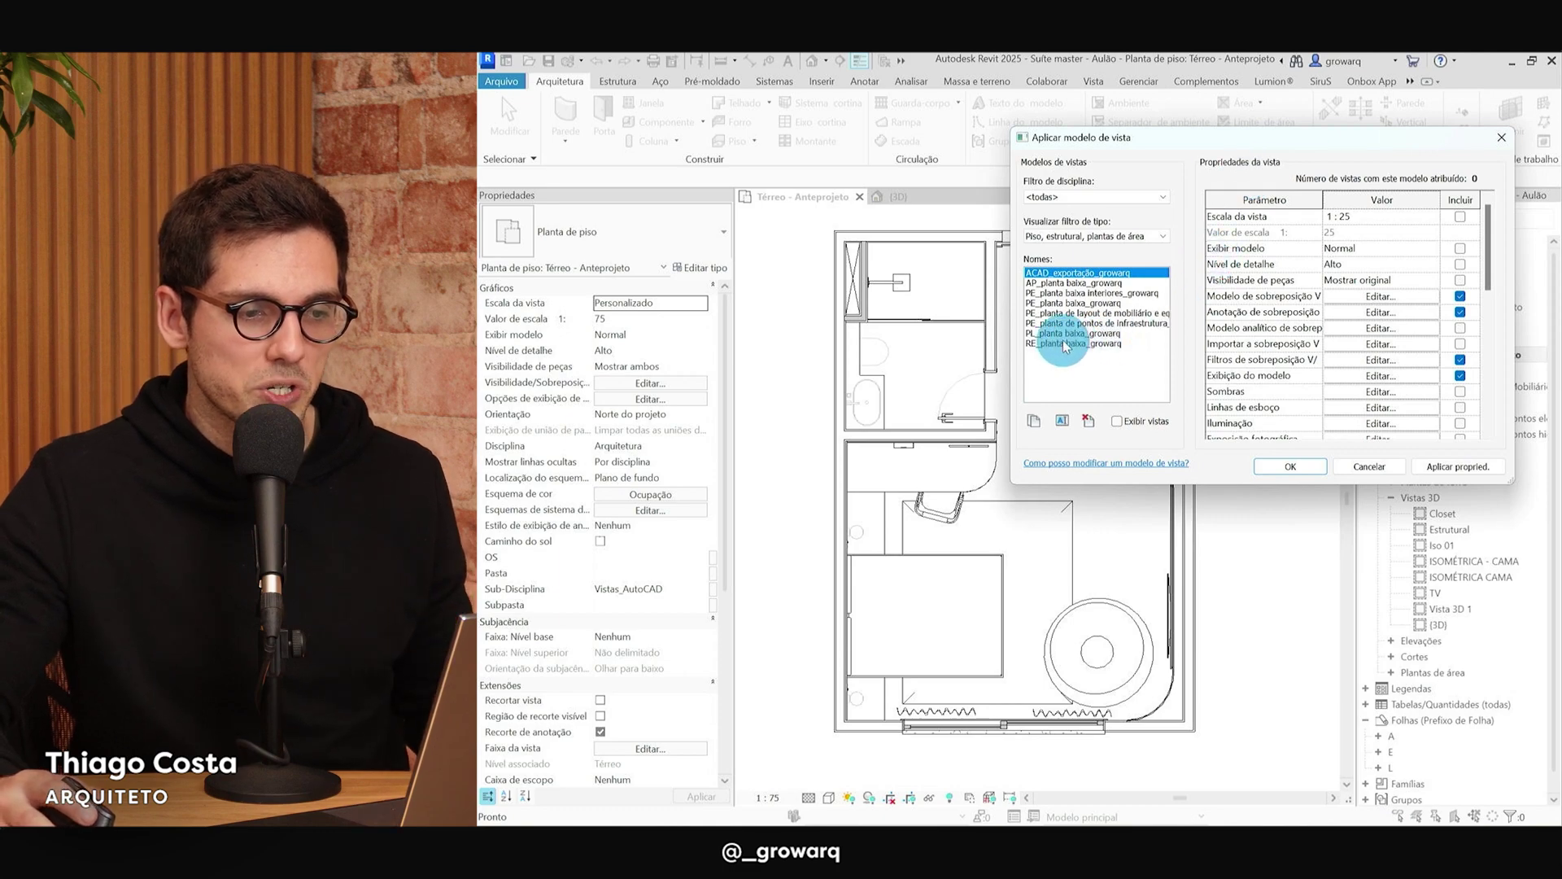
pyautogui.click(1288, 465)
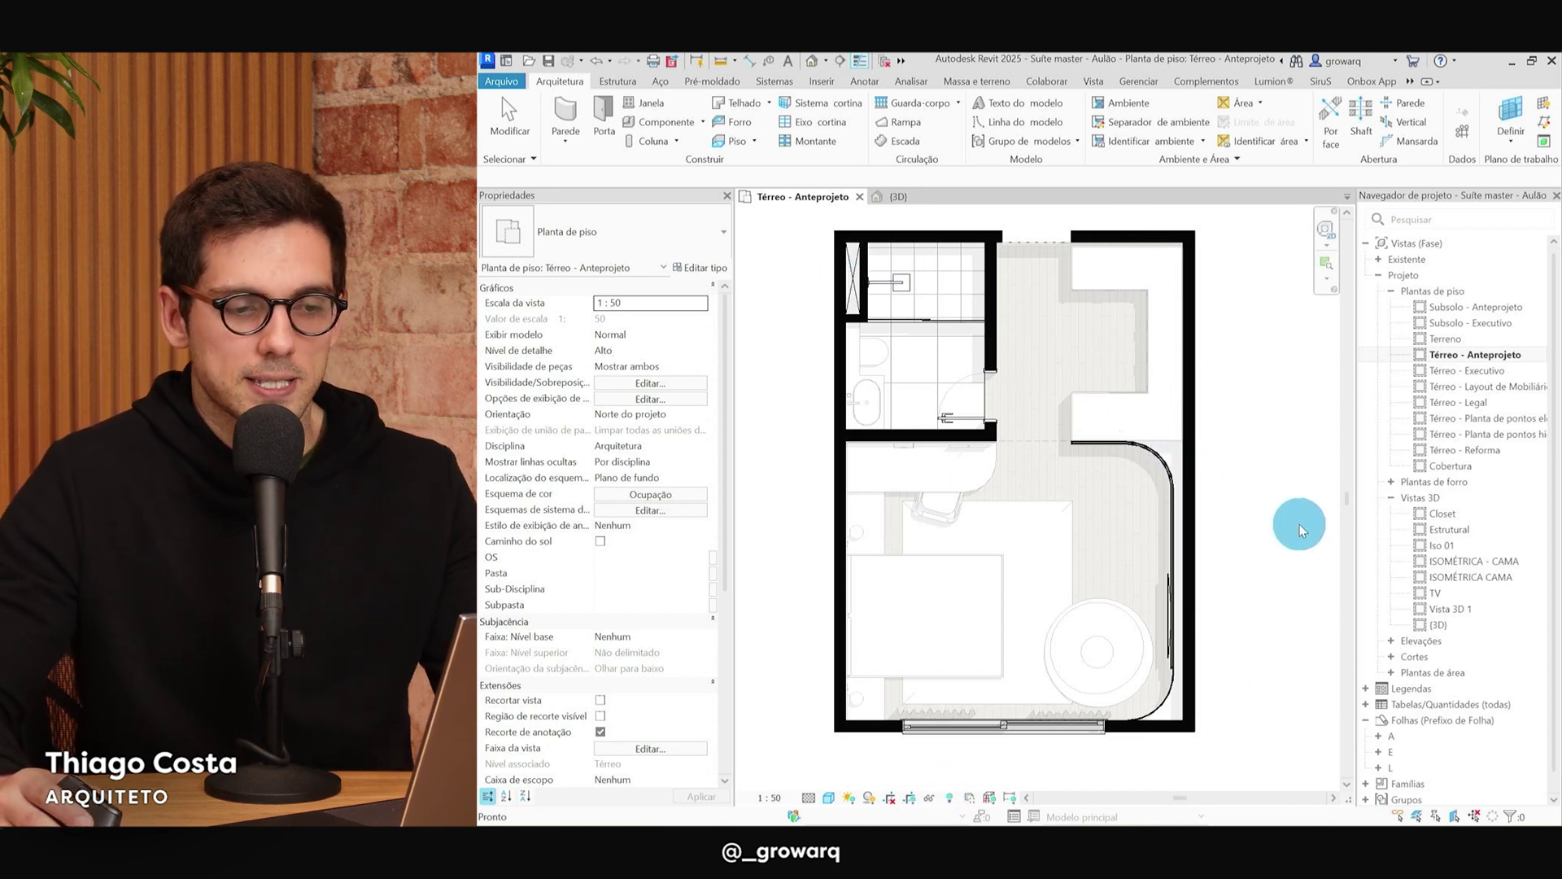
# Window-select the bed, surrounding furniture and walls, and isolate them in a 3D section box.
pyautogui.click(765, 415)
pyautogui.moveTo(773, 426)
pyautogui.mouseDown()
pyautogui.moveTo(1082, 729)
pyautogui.moveTo(1224, 762)
pyautogui.mouseUp()
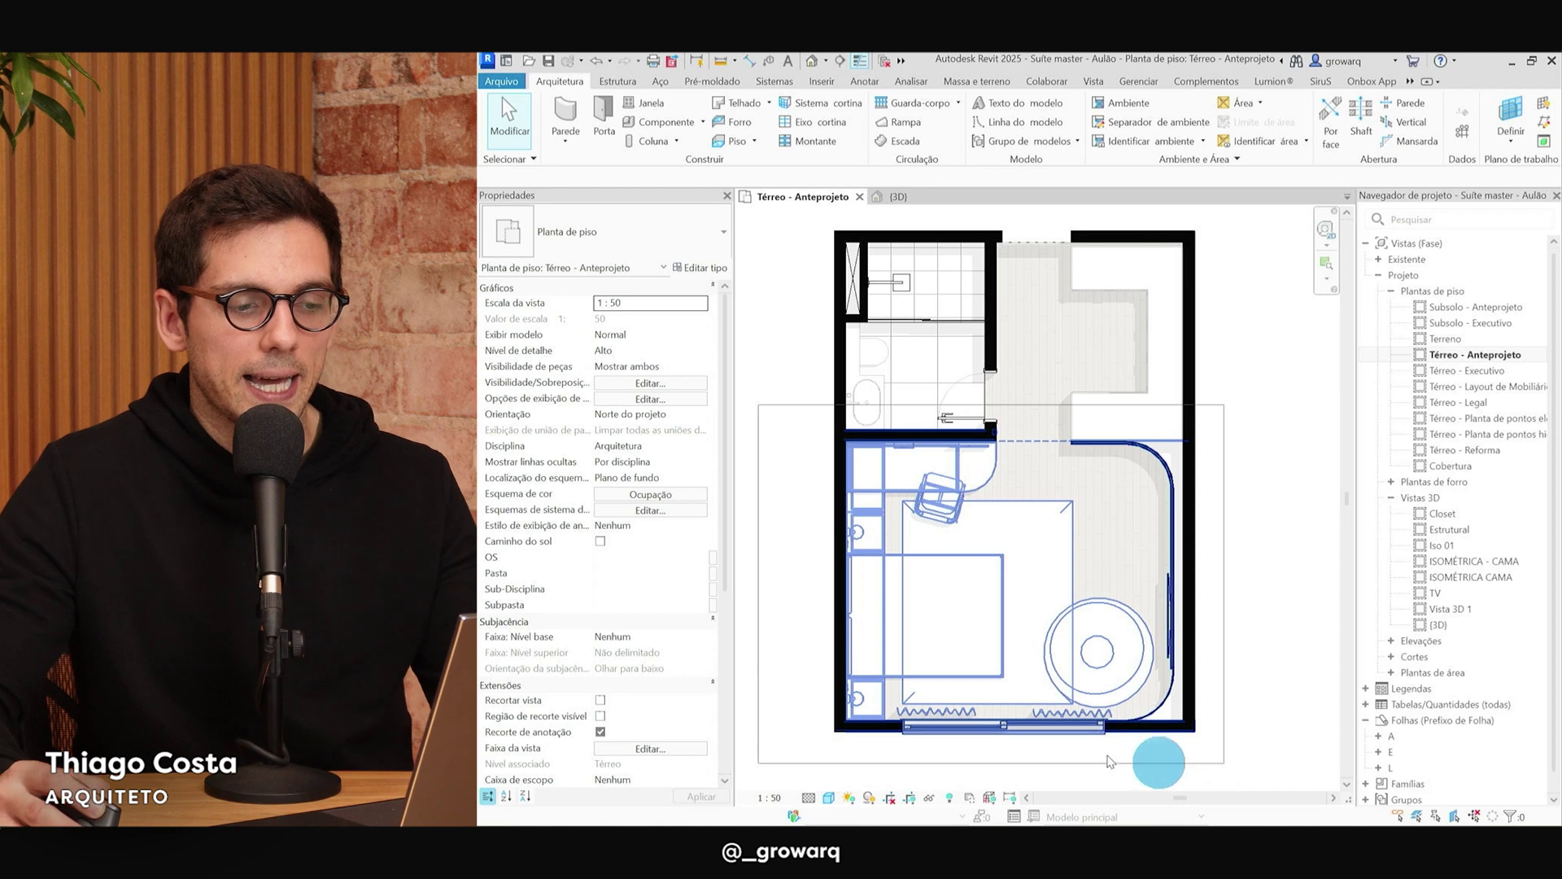
pyautogui.moveTo(1108, 758); pyautogui.dragTo(790, 545)
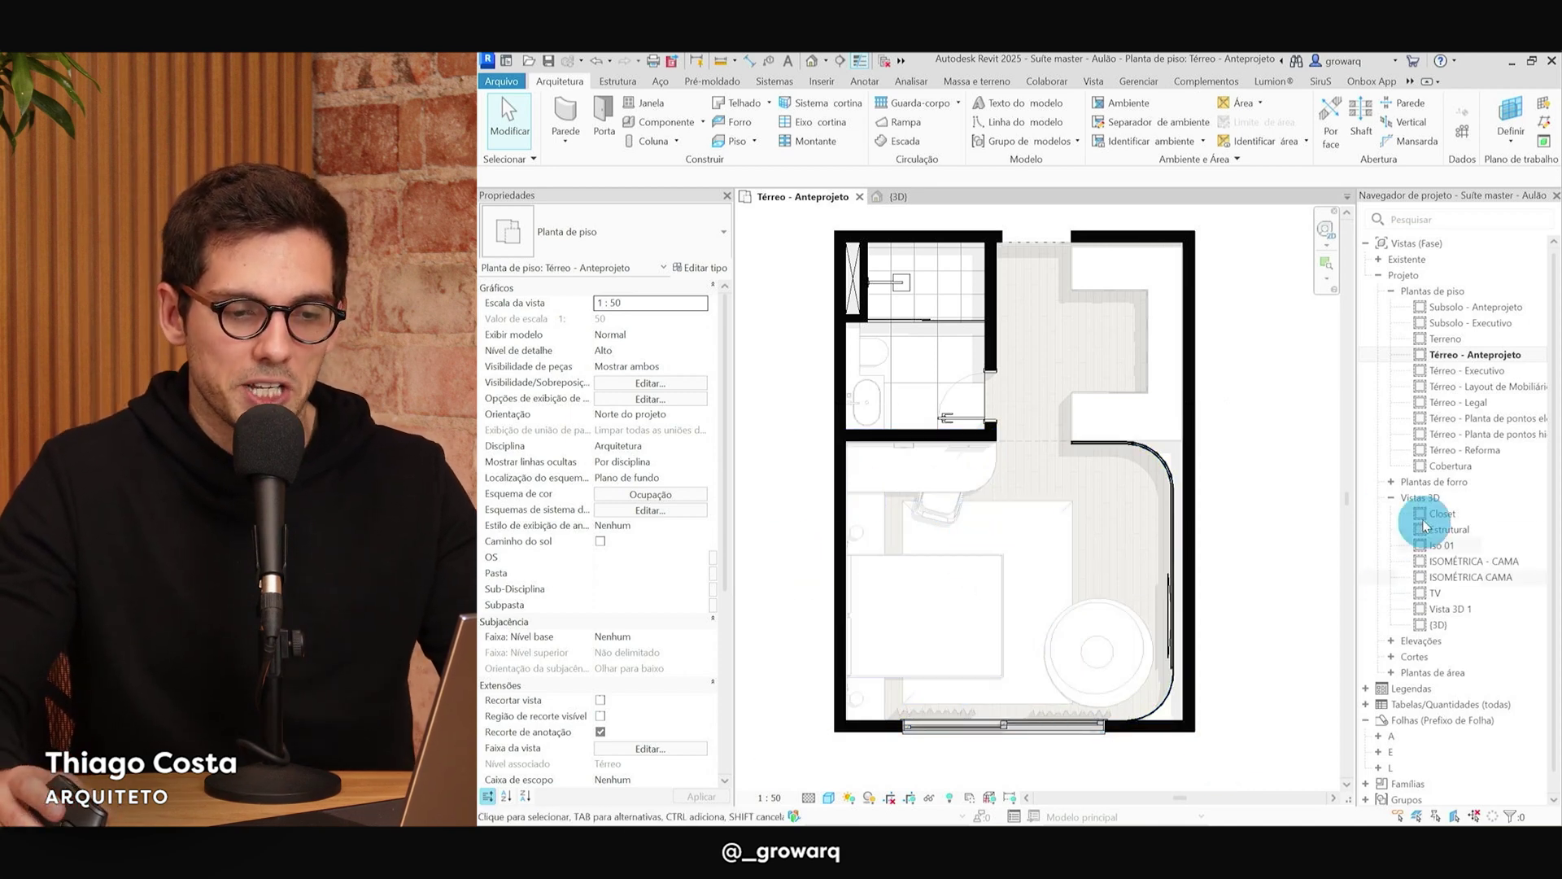
pyautogui.moveTo(887, 458); pyautogui.dragTo(885, 451, button='middle')
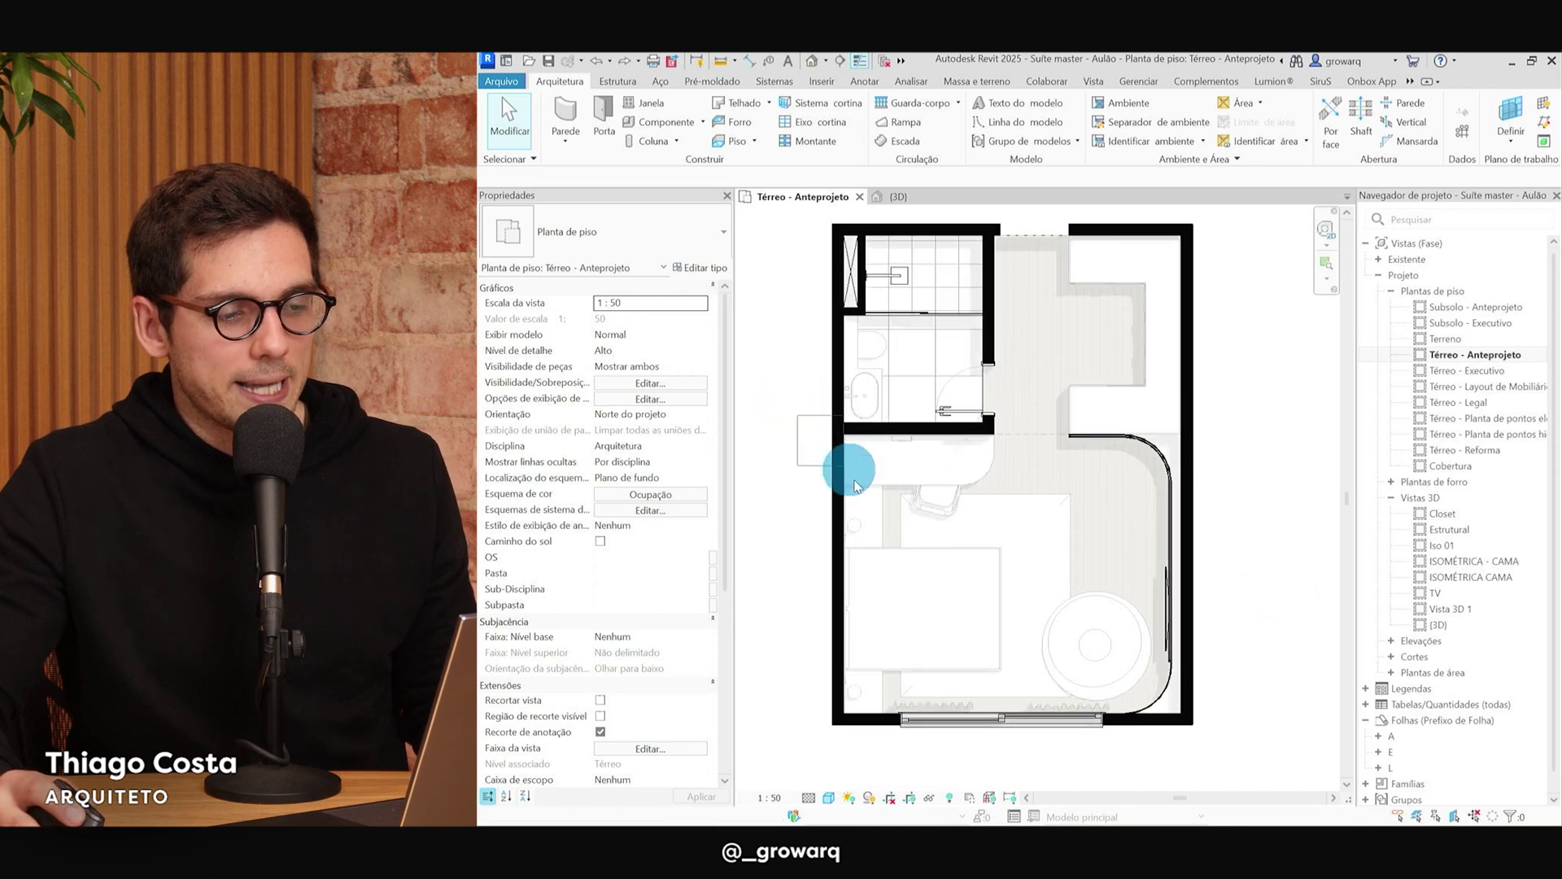
pyautogui.moveTo(915, 544); pyautogui.dragTo(1052, 728)
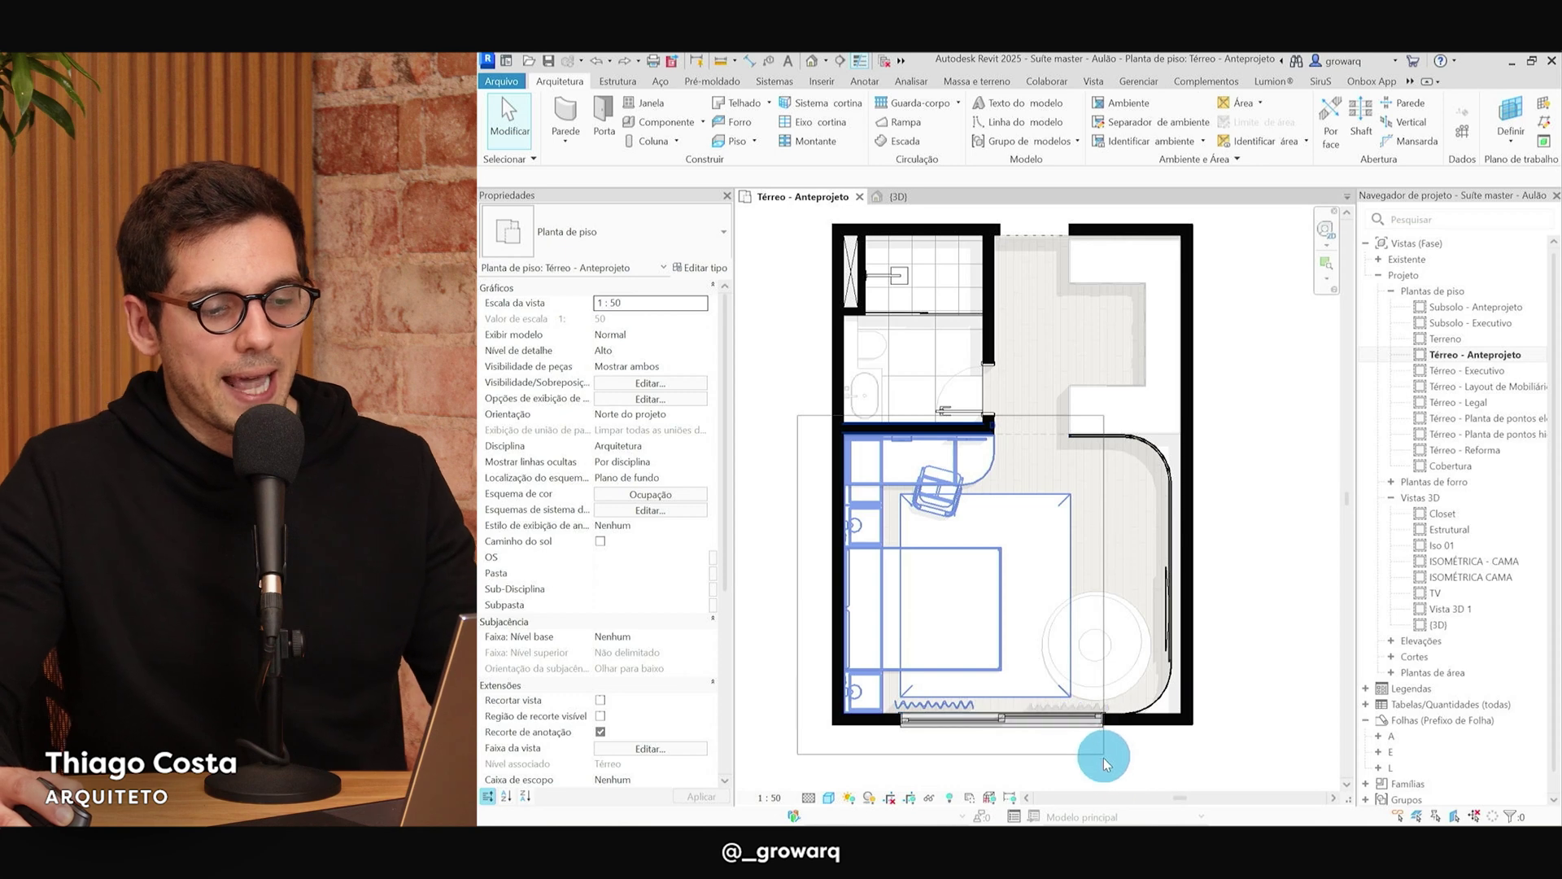
pyautogui.moveTo(1123, 777); pyautogui.dragTo(1136, 773)
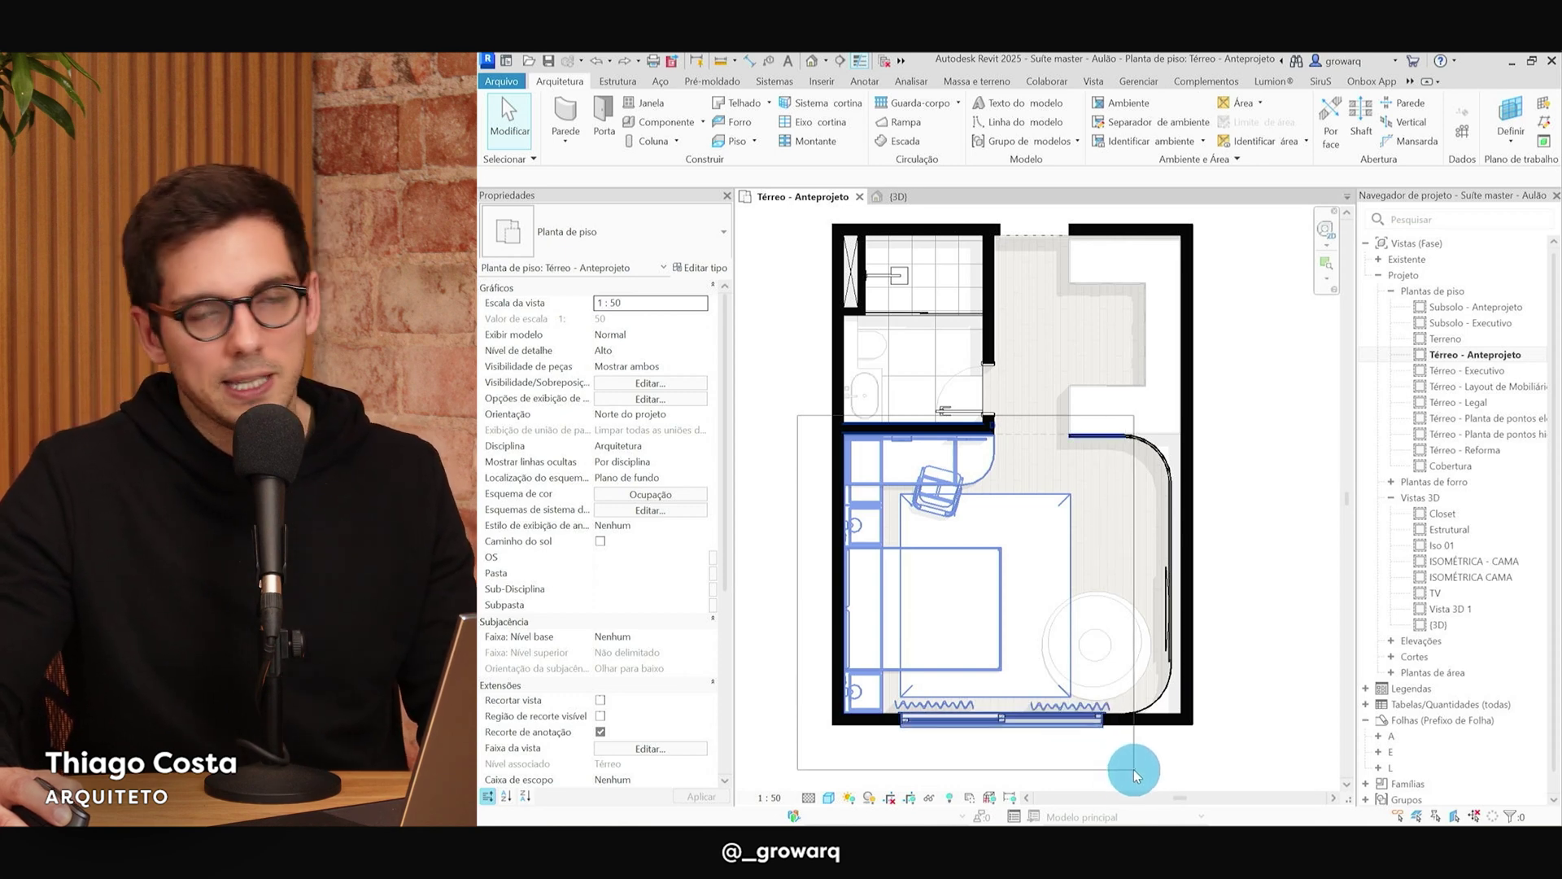
pyautogui.moveTo(1137, 775); pyautogui.dragTo(1117, 750)
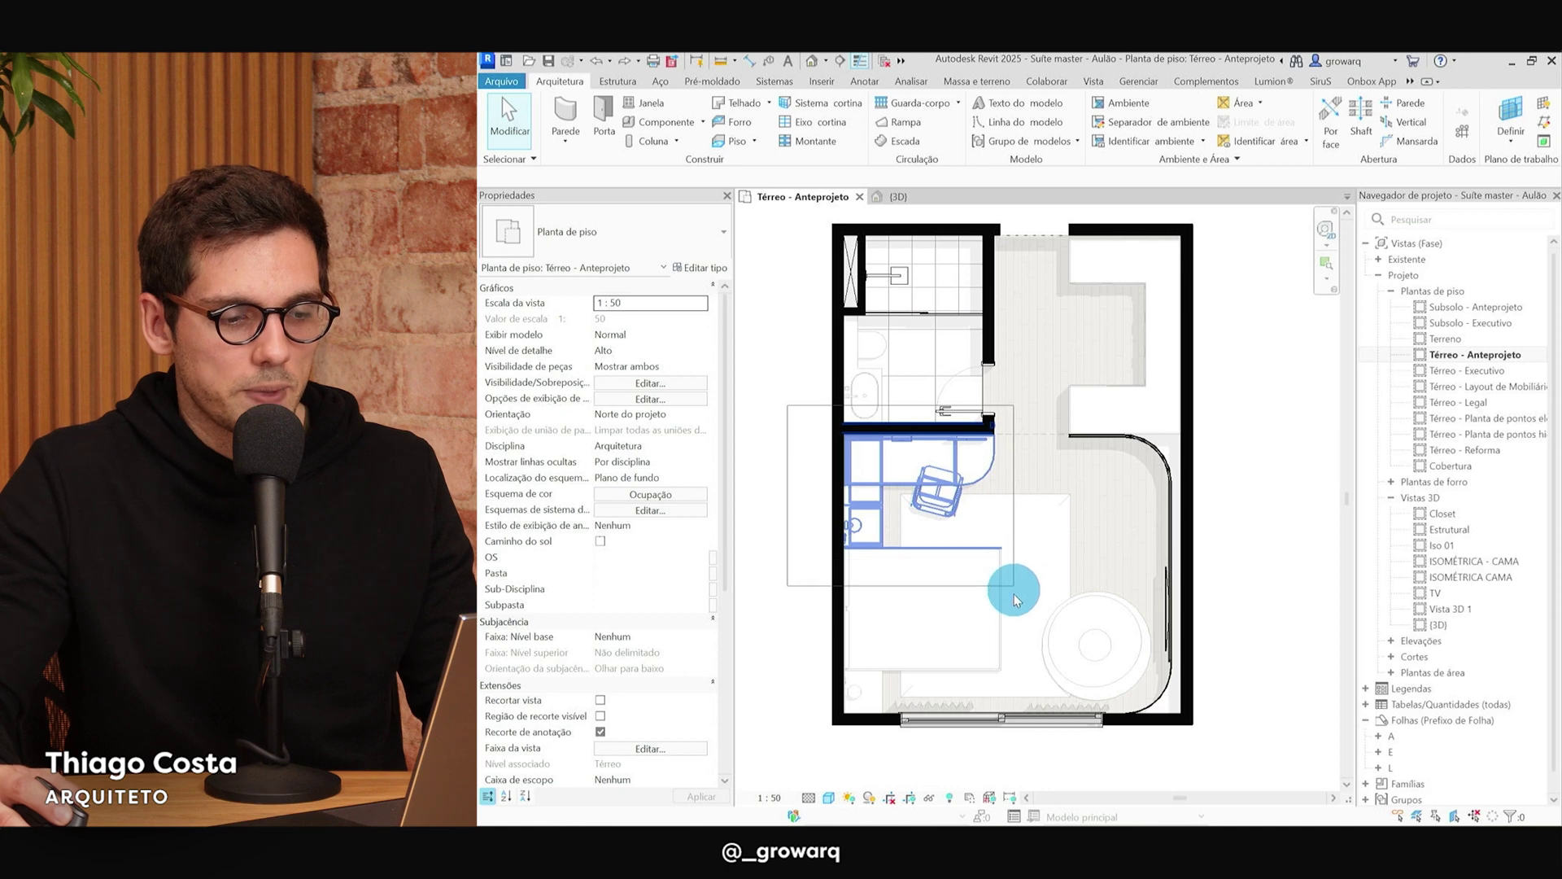
pyautogui.moveTo(1035, 687)
pyautogui.mouseDown()
pyautogui.moveTo(1086, 747)
pyautogui.moveTo(1124, 761)
pyautogui.mouseUp()
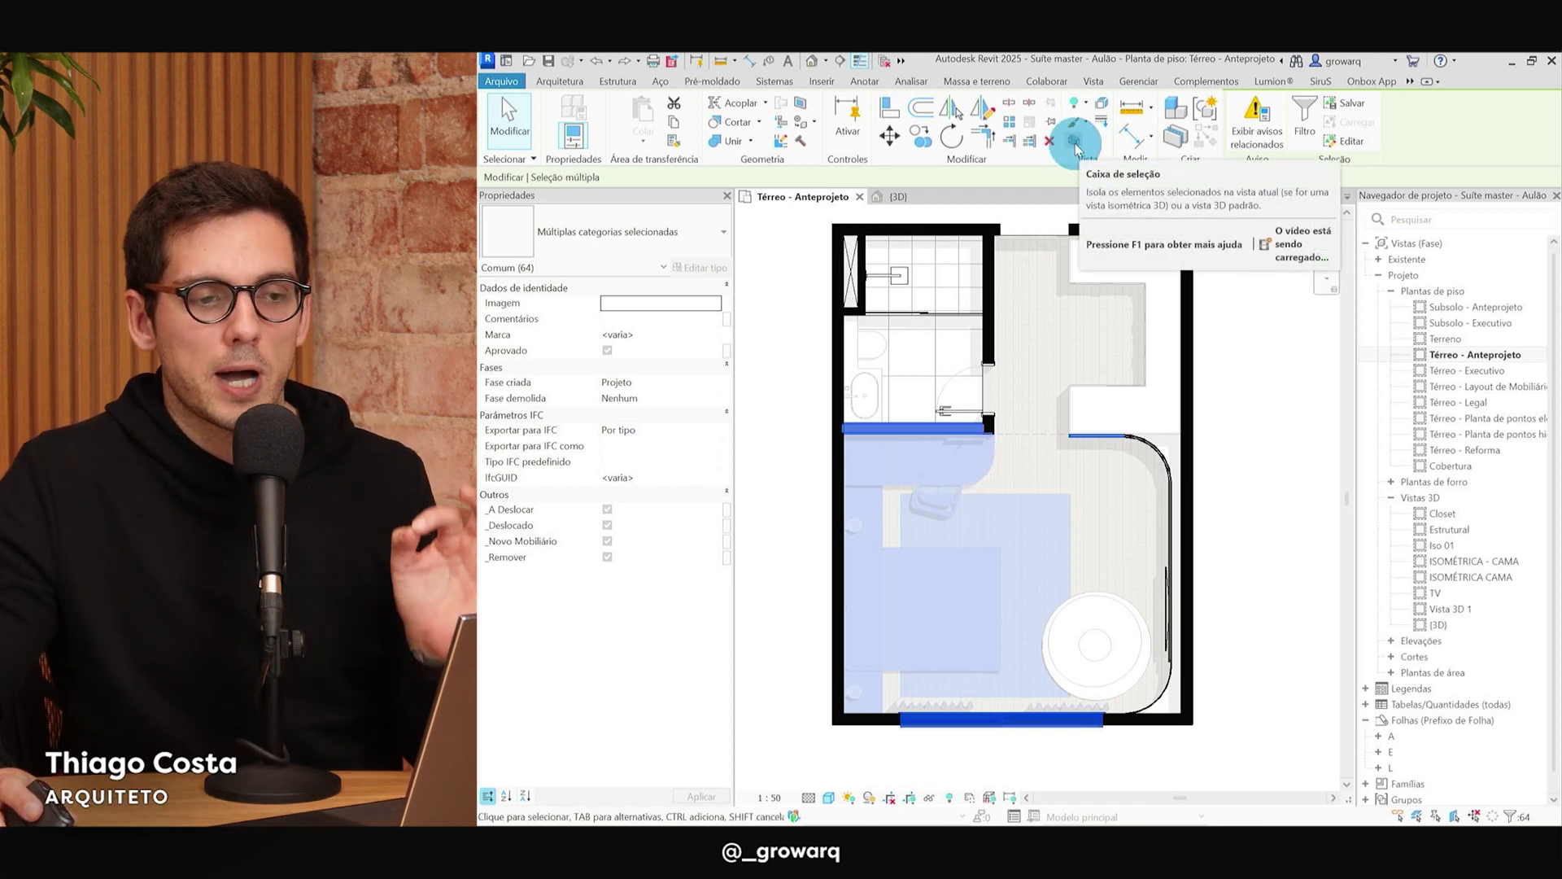
pyautogui.click(1075, 143)
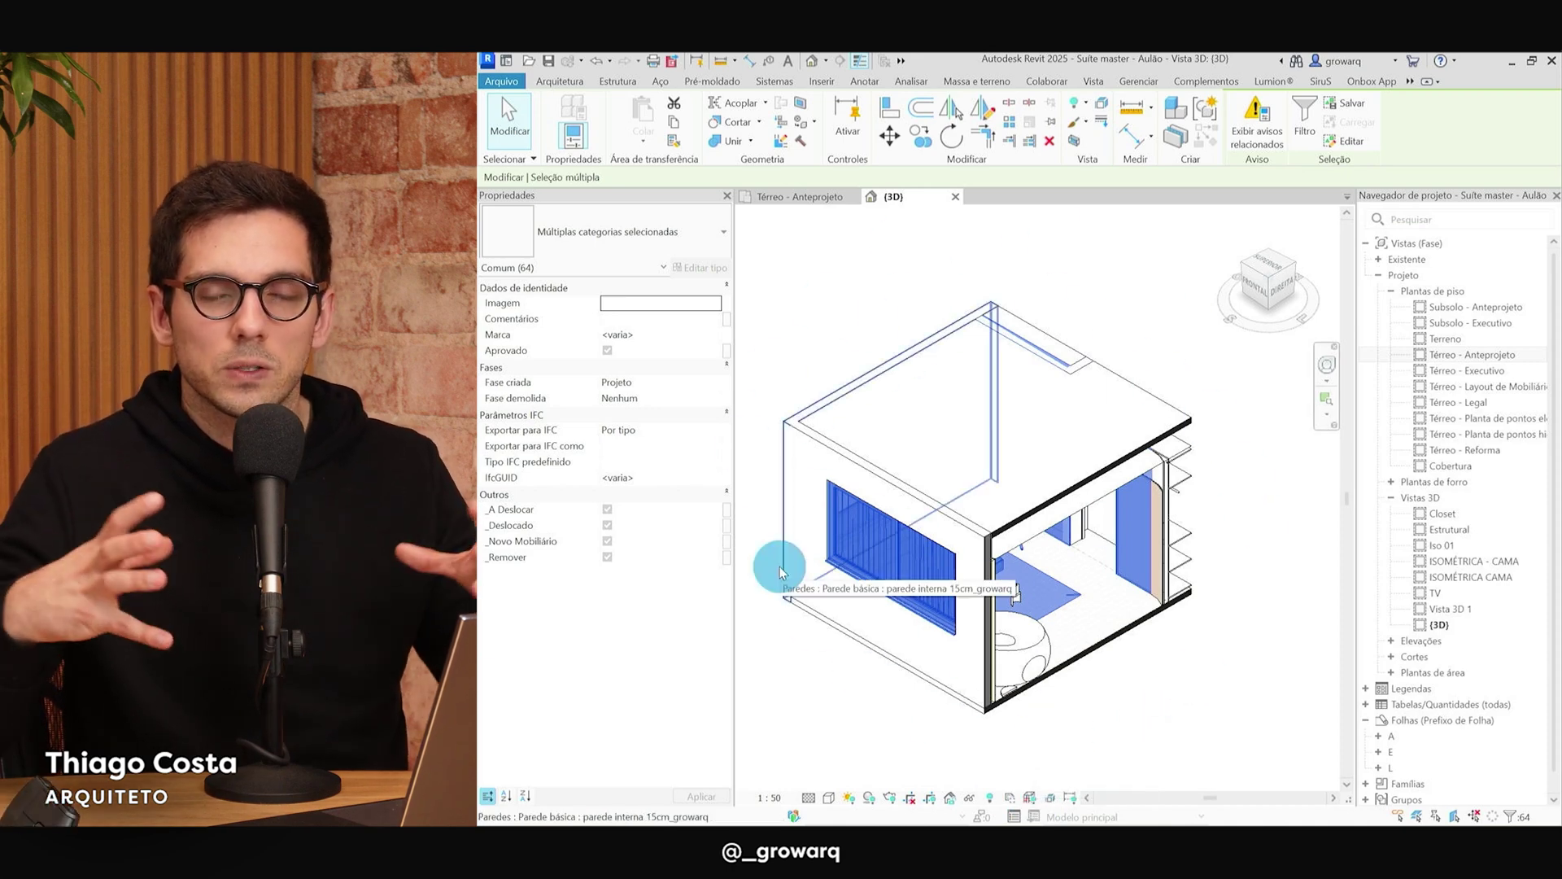
# Reveal hidden elements, push the section box's front-left face inward, then turn reveal mode off.
pyautogui.press('Escape')
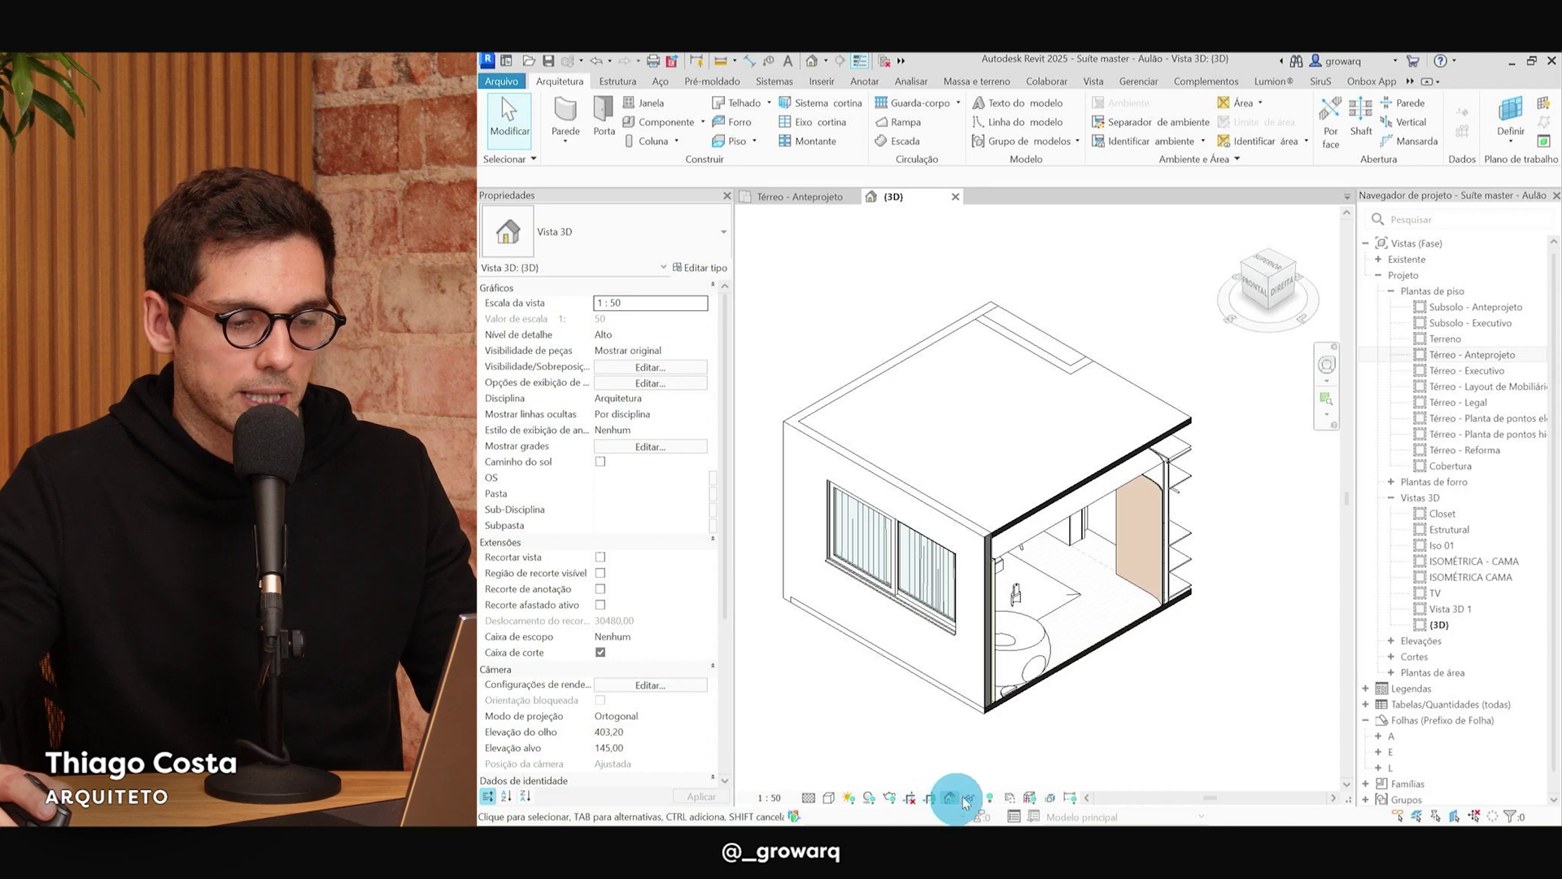
pyautogui.click(991, 803)
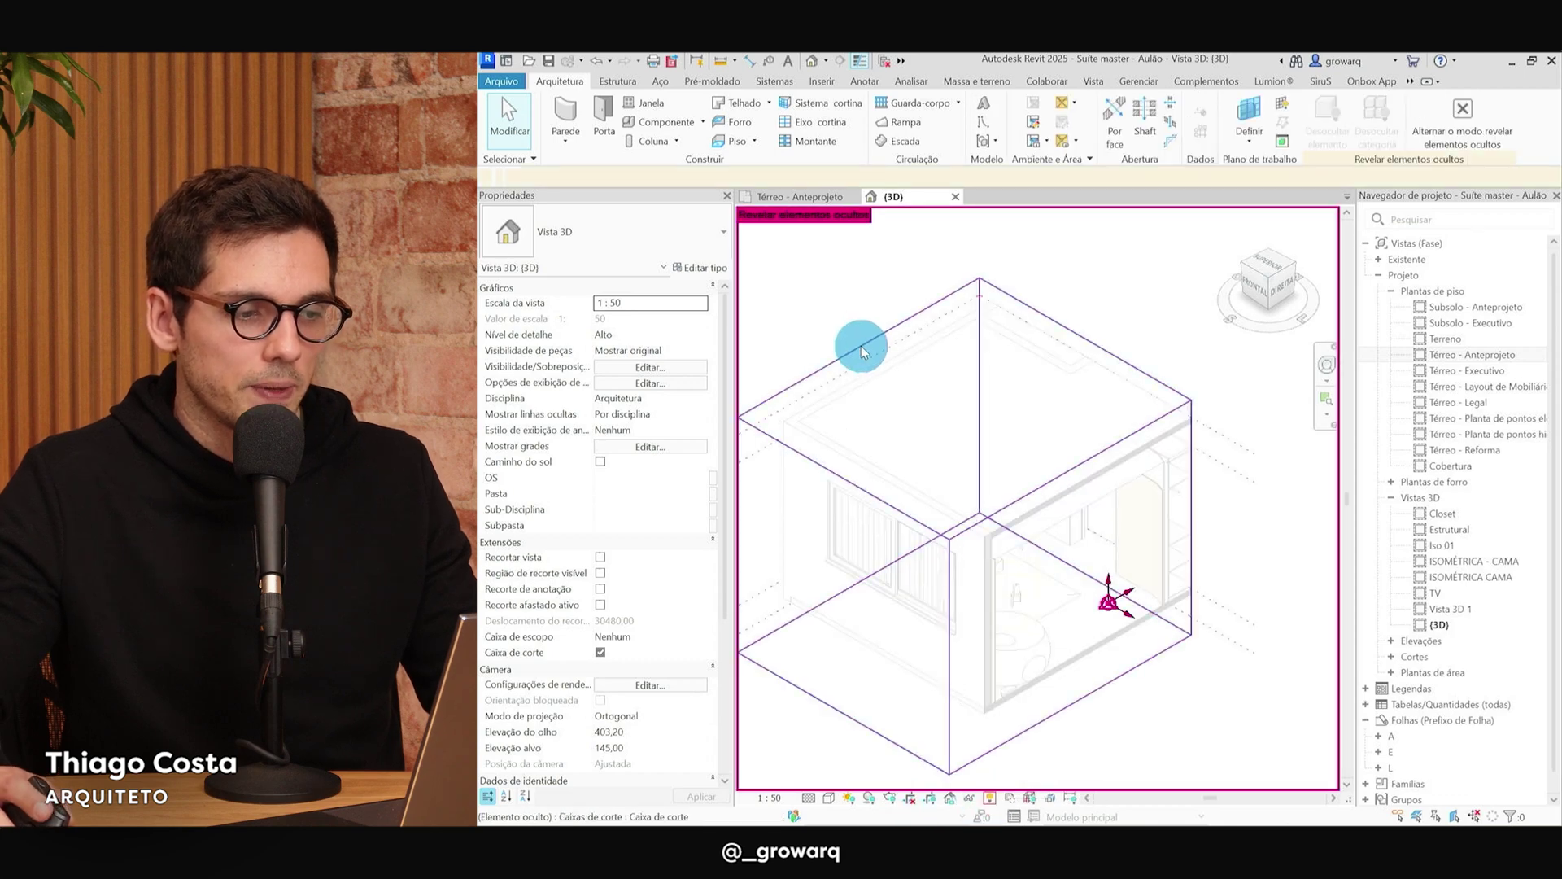
pyautogui.click(1068, 584)
pyautogui.moveTo(1069, 584); pyautogui.dragTo(1072, 587)
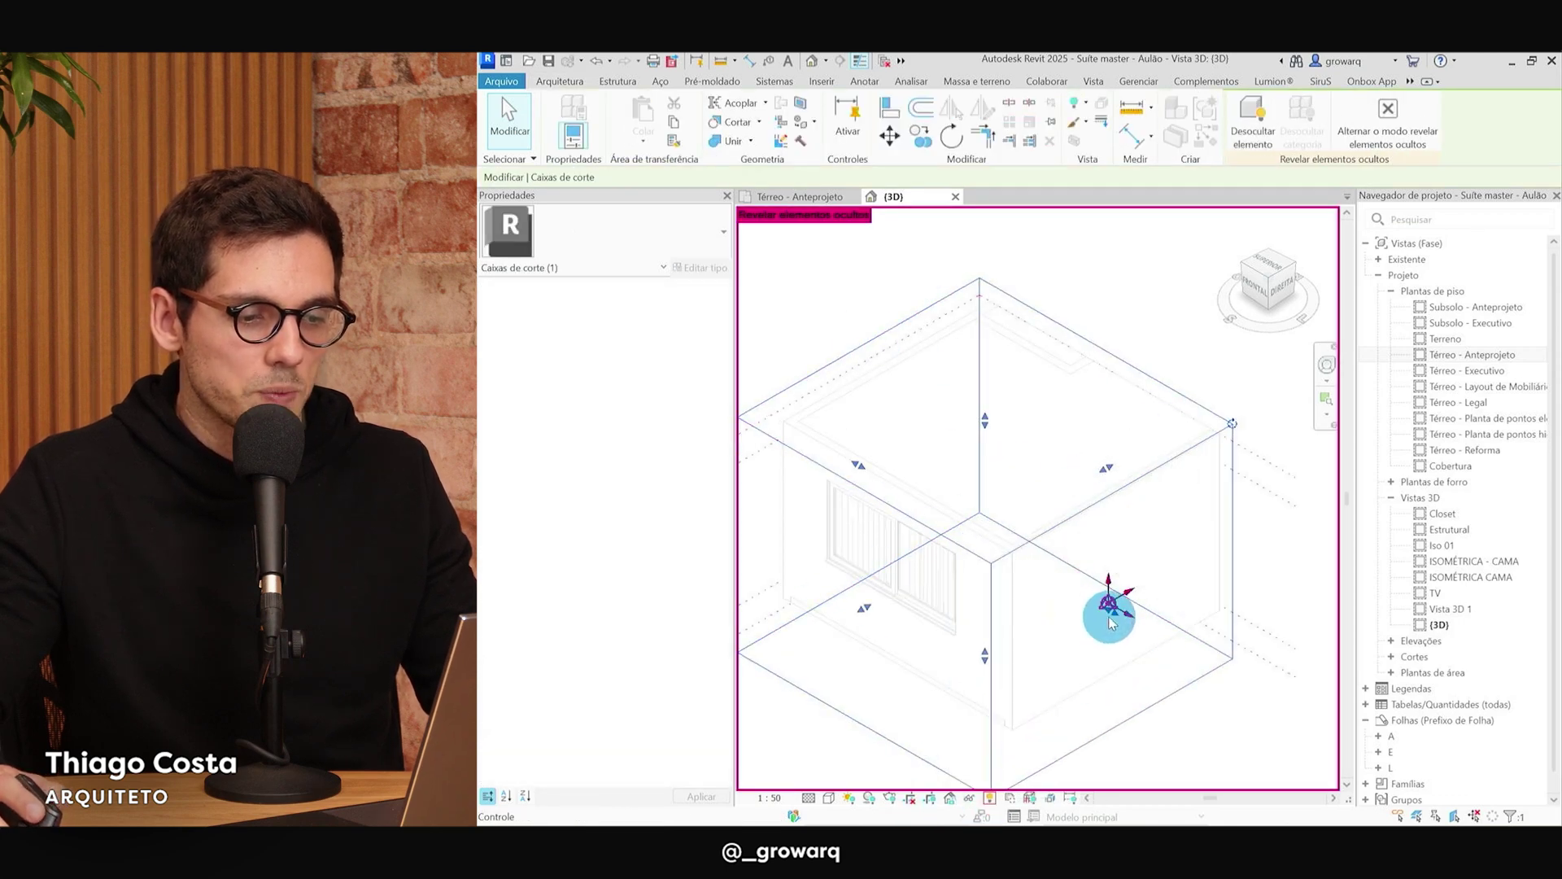
pyautogui.click(843, 597)
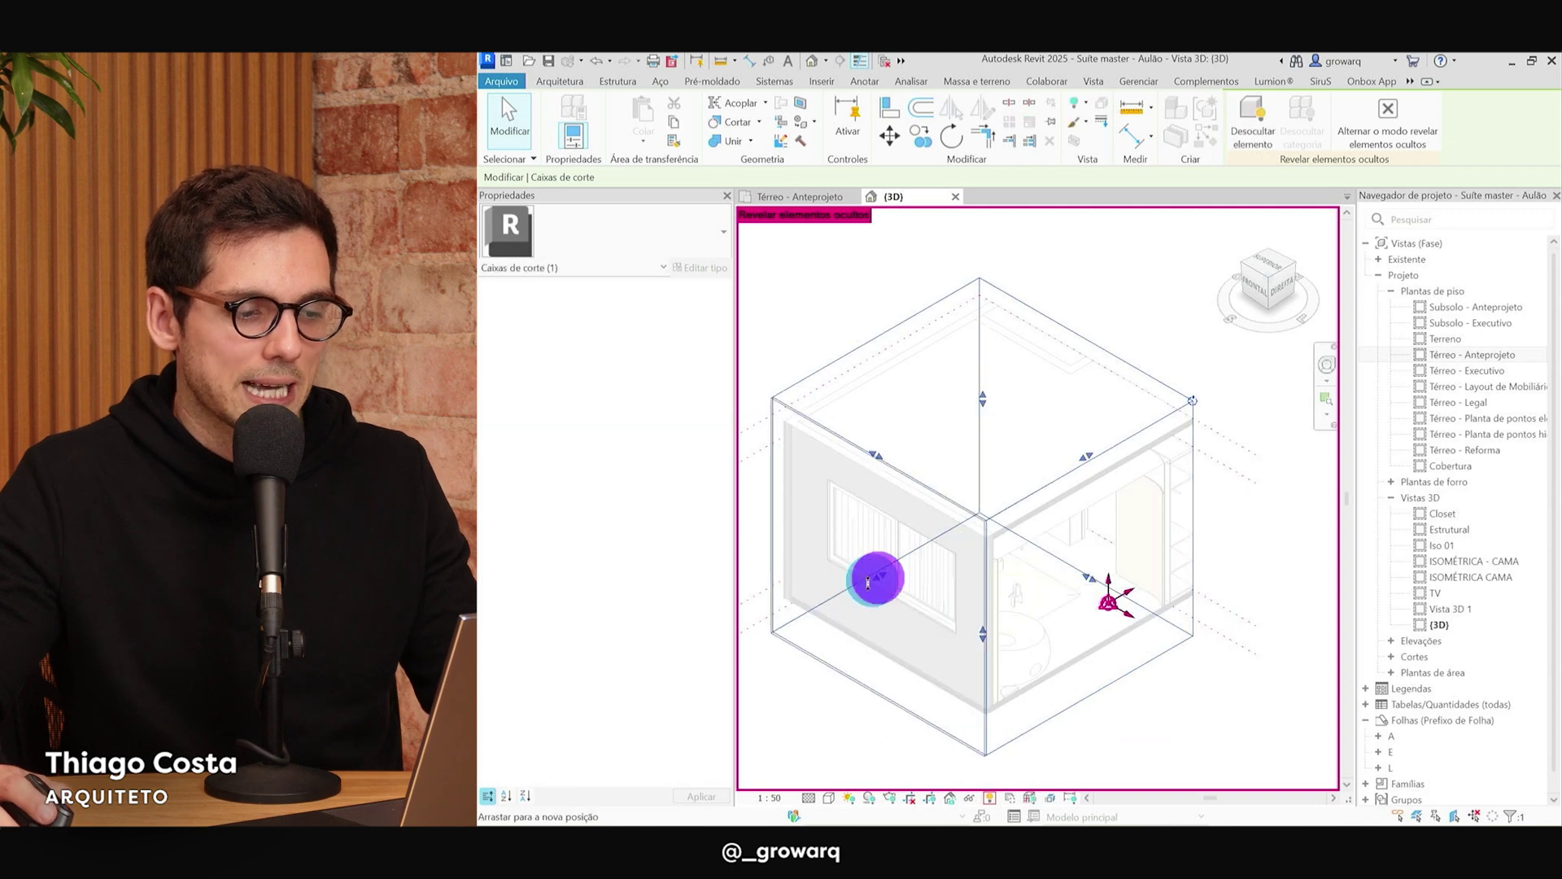
pyautogui.moveTo(844, 600)
pyautogui.mouseDown()
pyautogui.moveTo(830, 615)
pyautogui.moveTo(848, 602)
pyautogui.mouseUp()
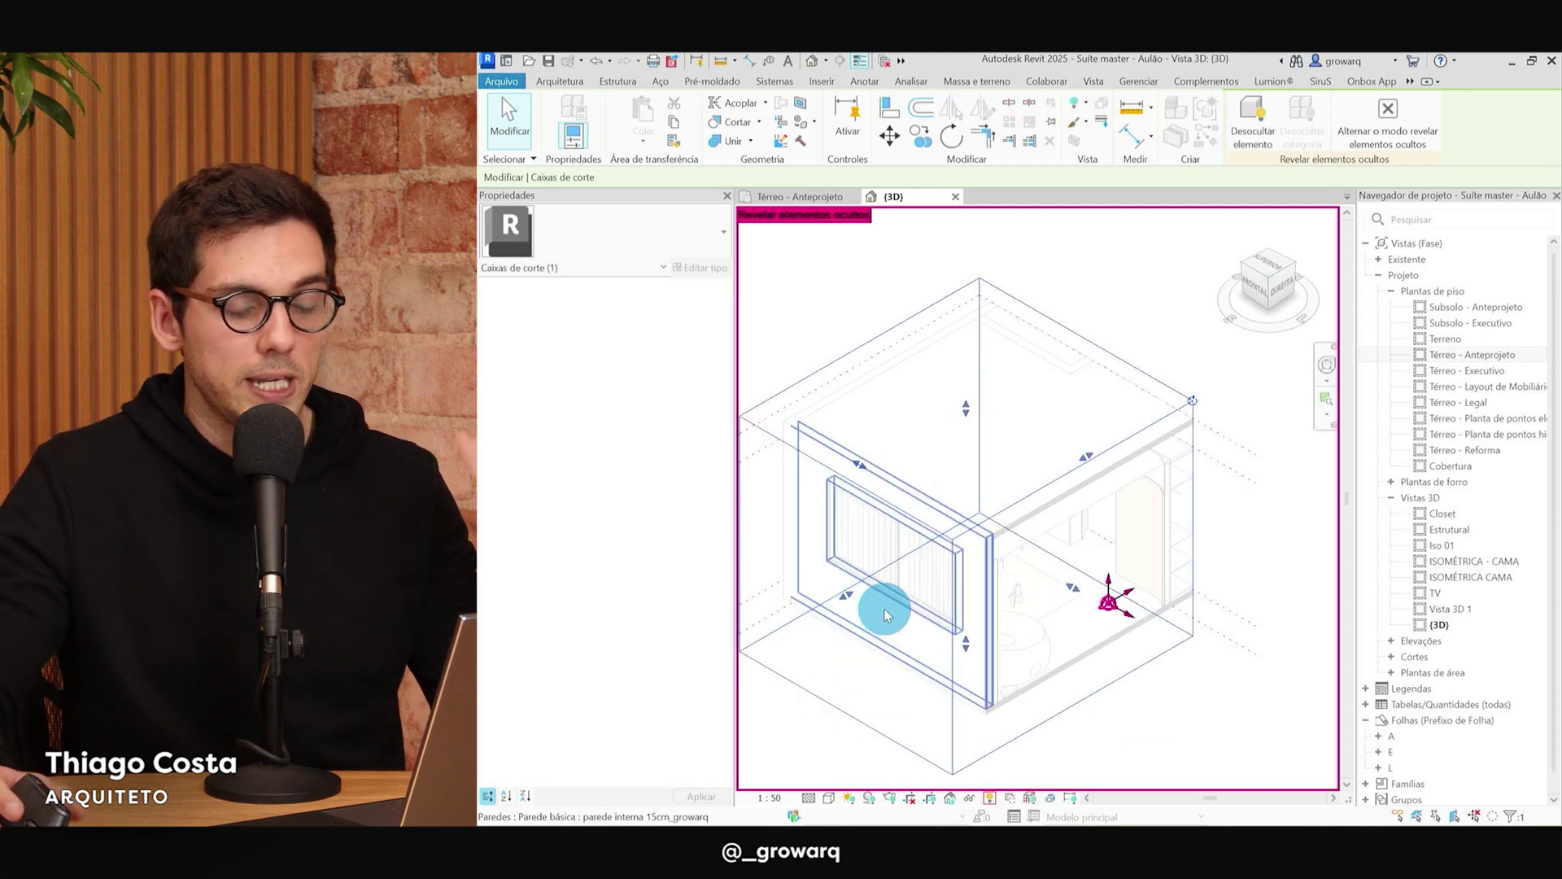
pyautogui.click(999, 804)
pyautogui.click(991, 802)
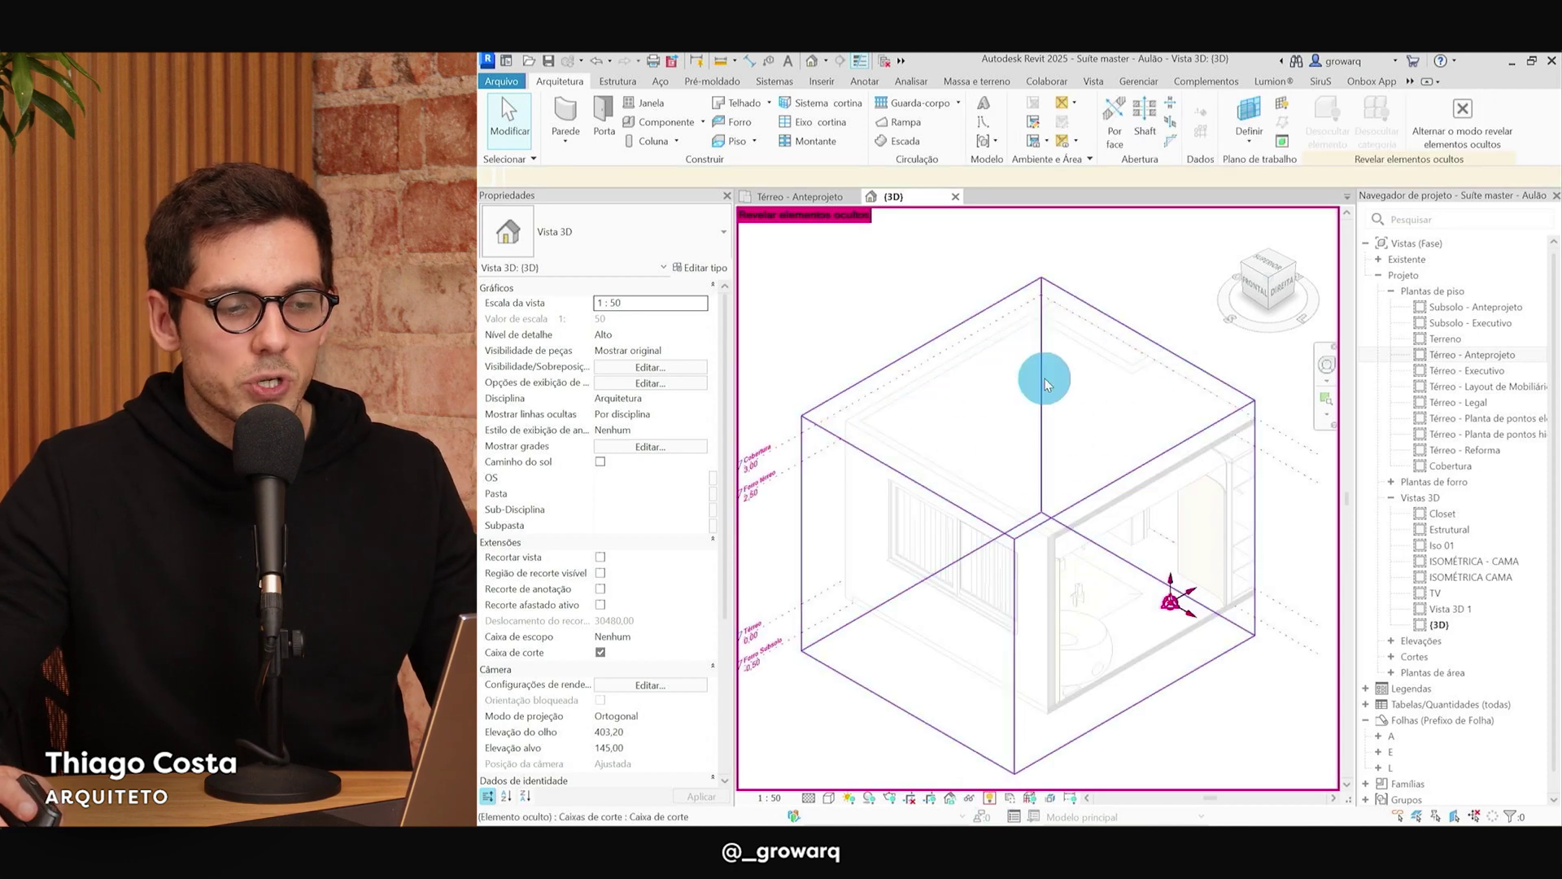
pyautogui.click(991, 802)
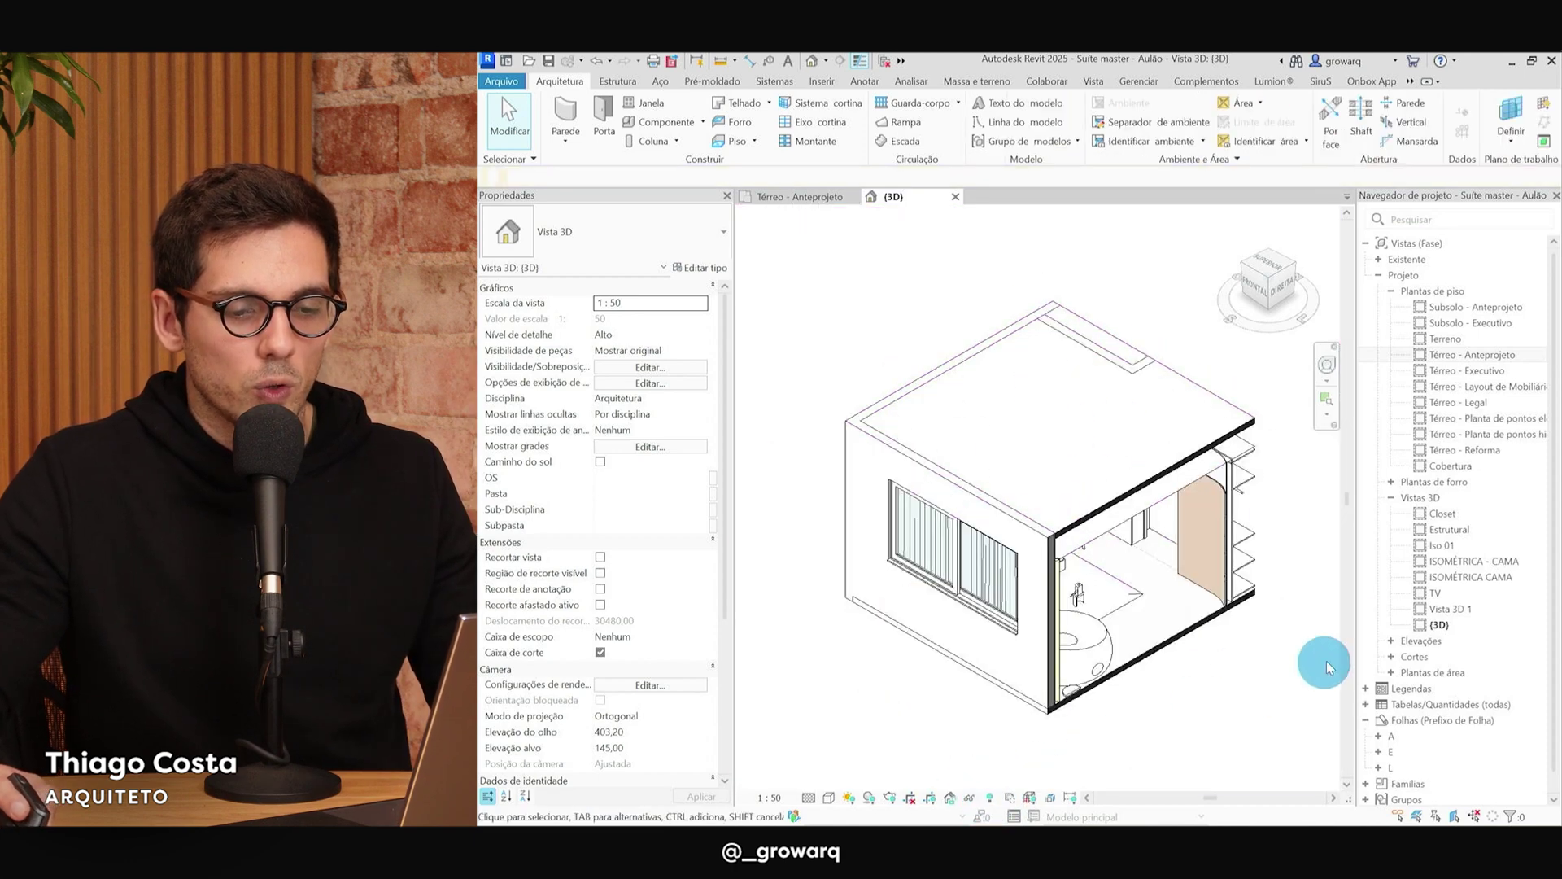
pyautogui.click(1438, 626)
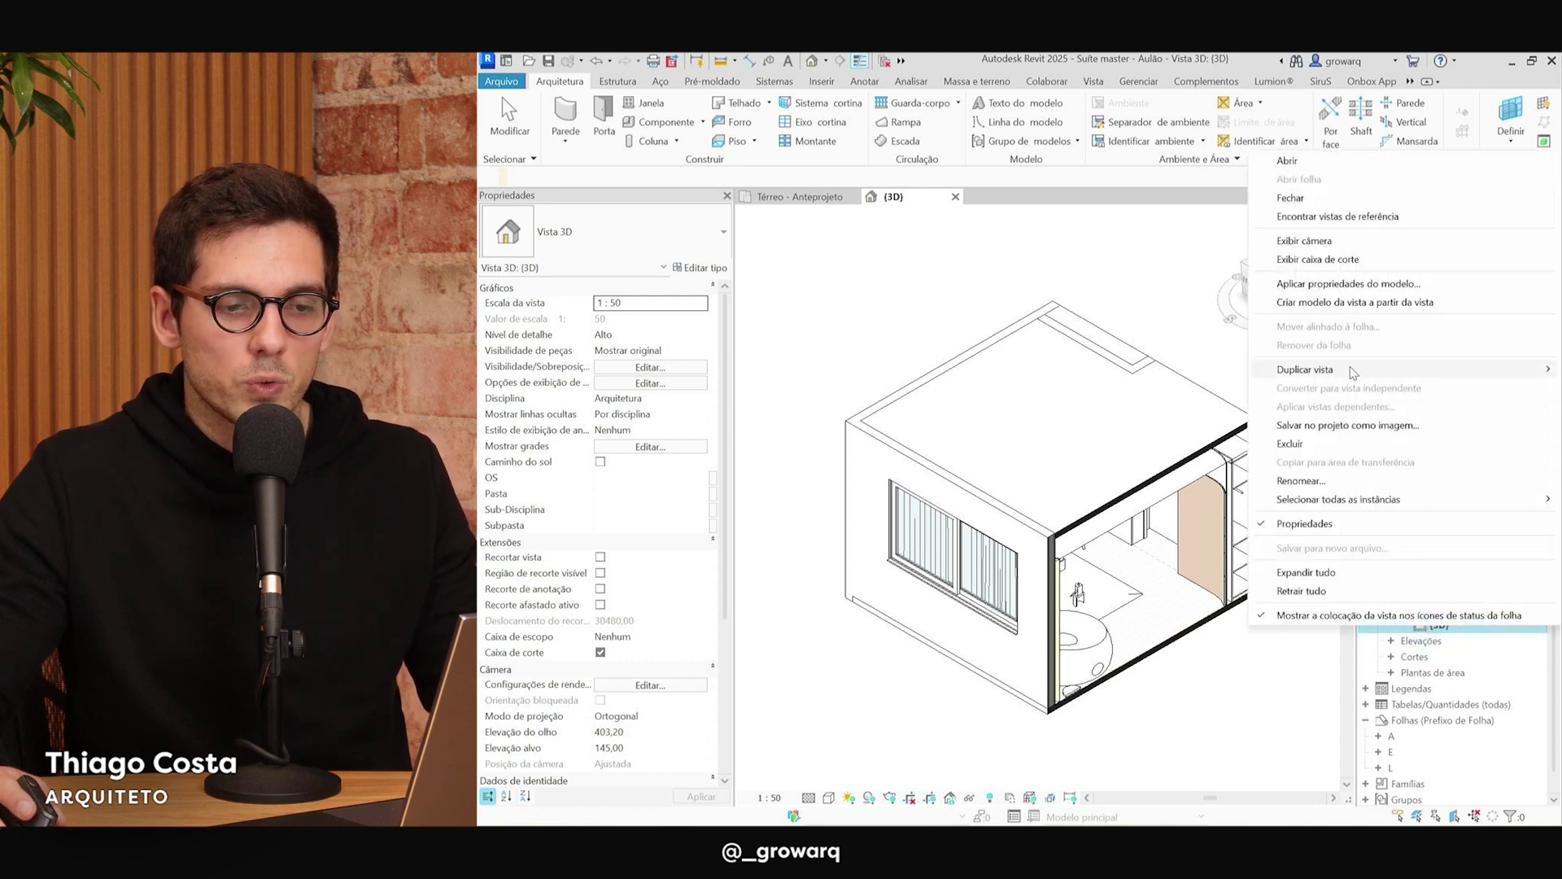
# Duplicate the {3D} view with detailing and rename the copy 'isométrica dormitório'.
pyautogui.click(1221, 391)
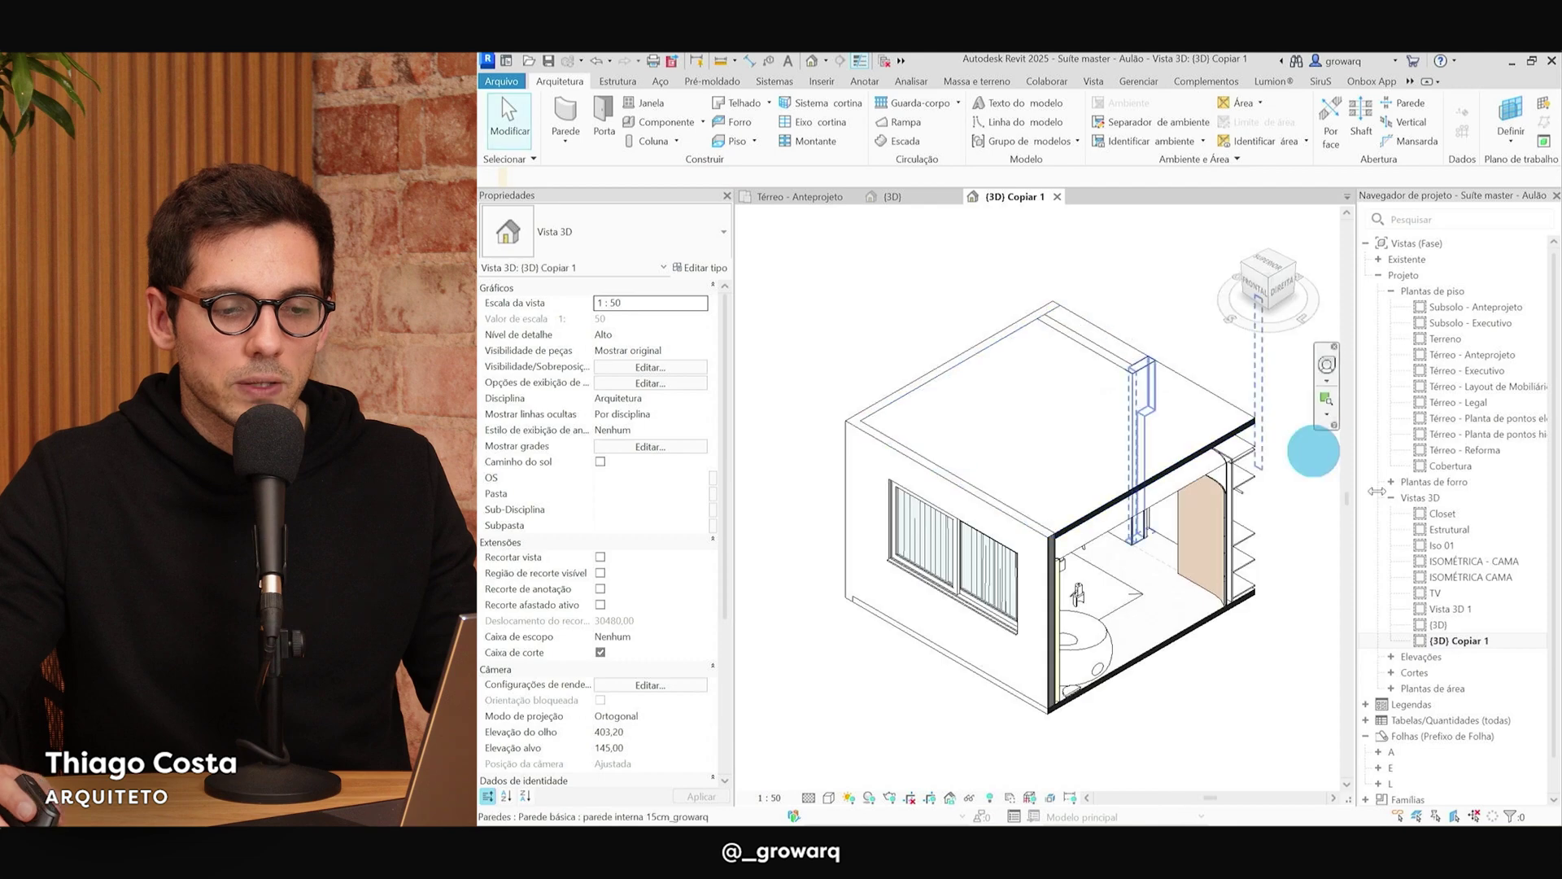
pyautogui.click(1465, 641)
pyautogui.rightClick(1467, 643)
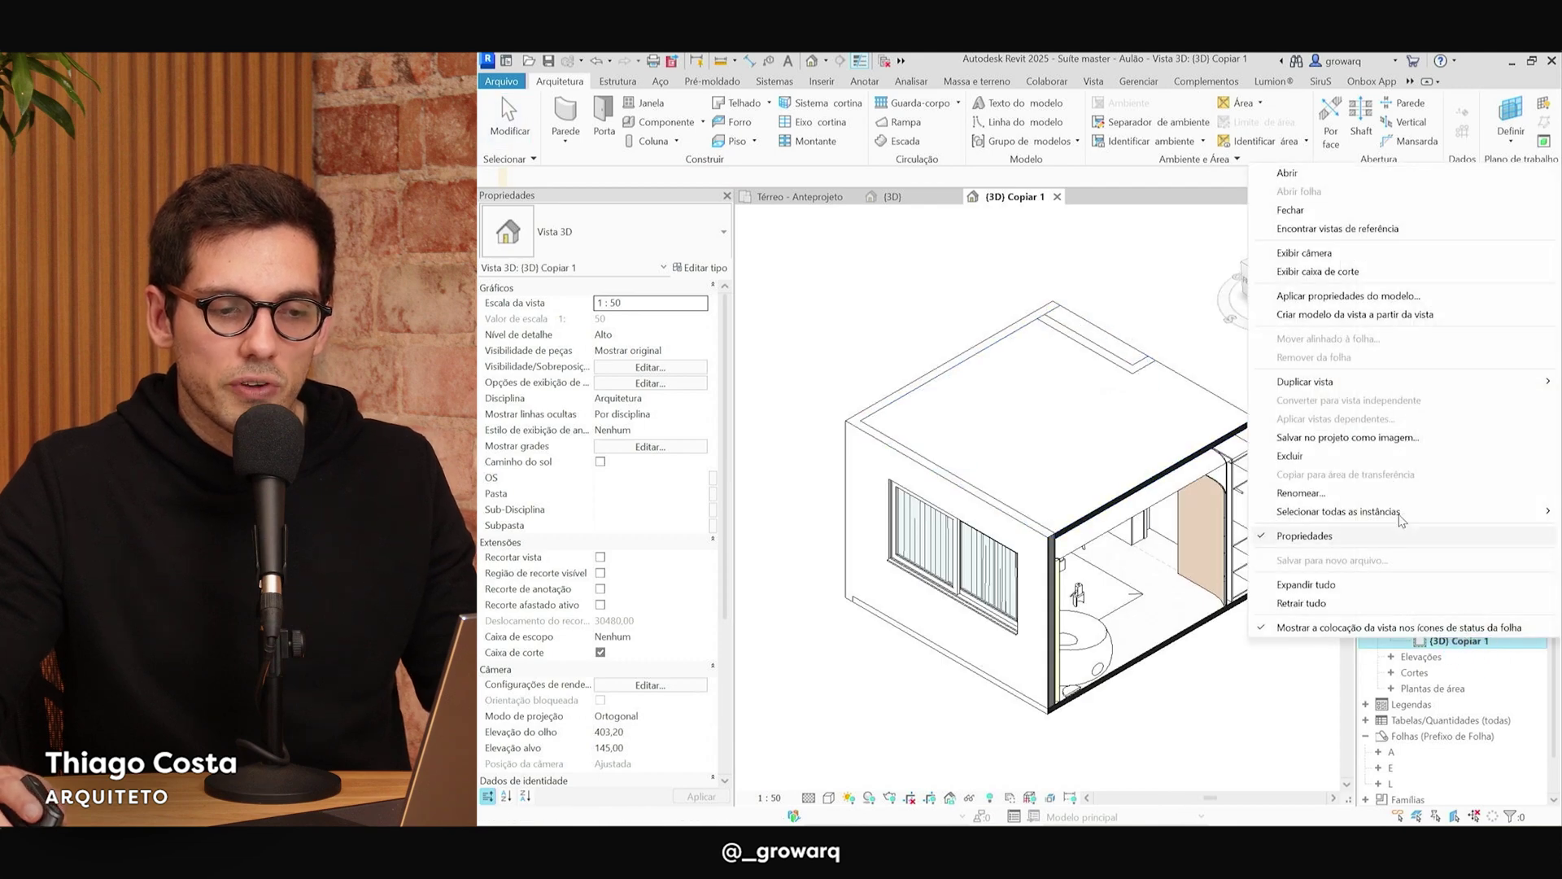
pyautogui.click(1343, 492)
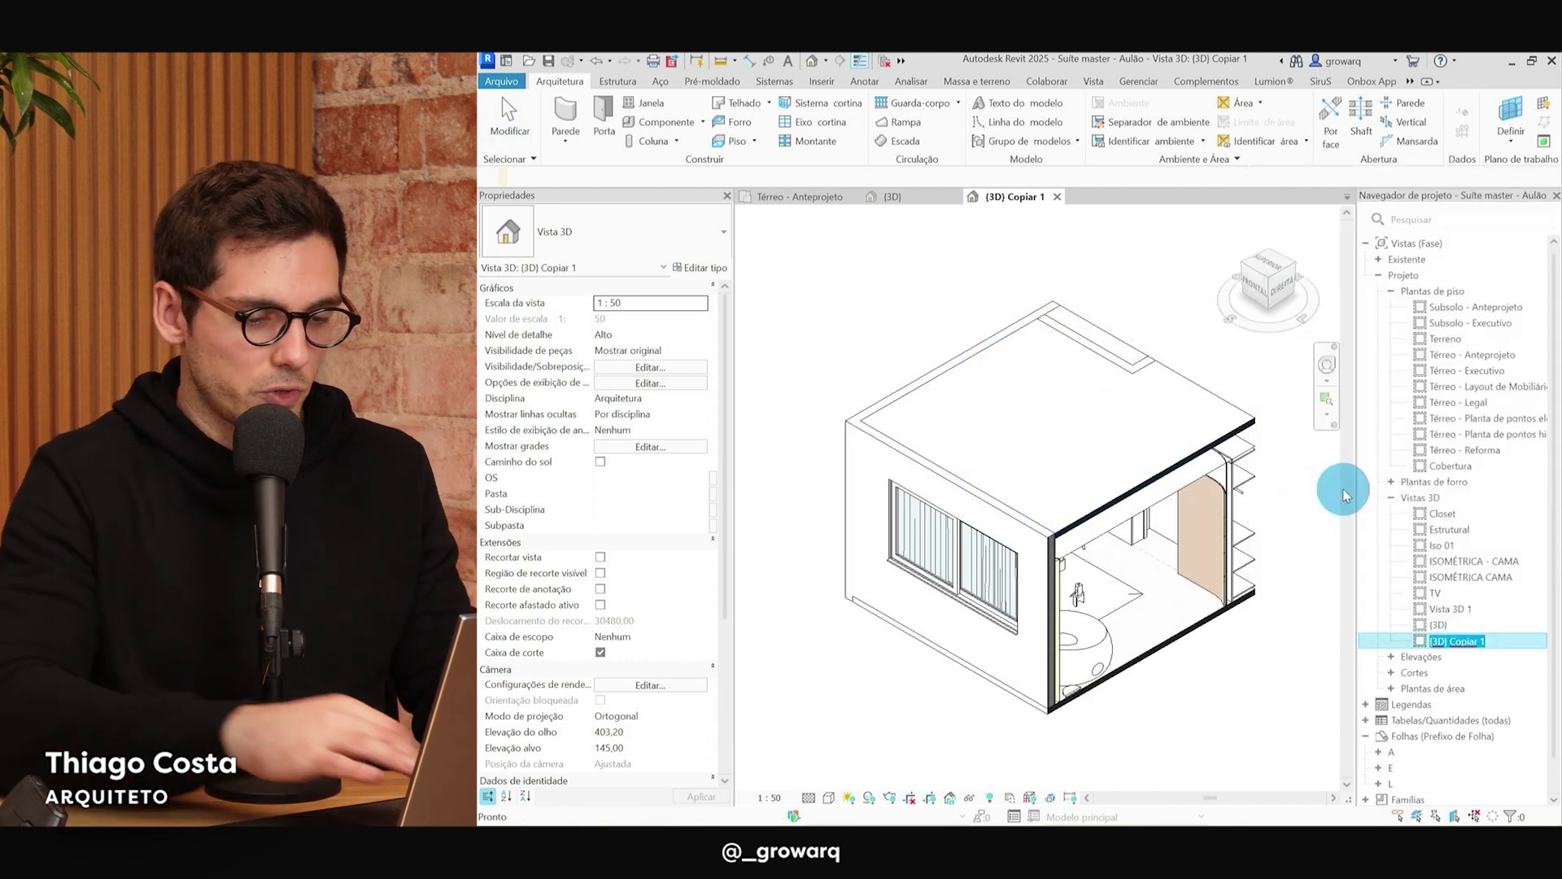
pyautogui.write('isom')
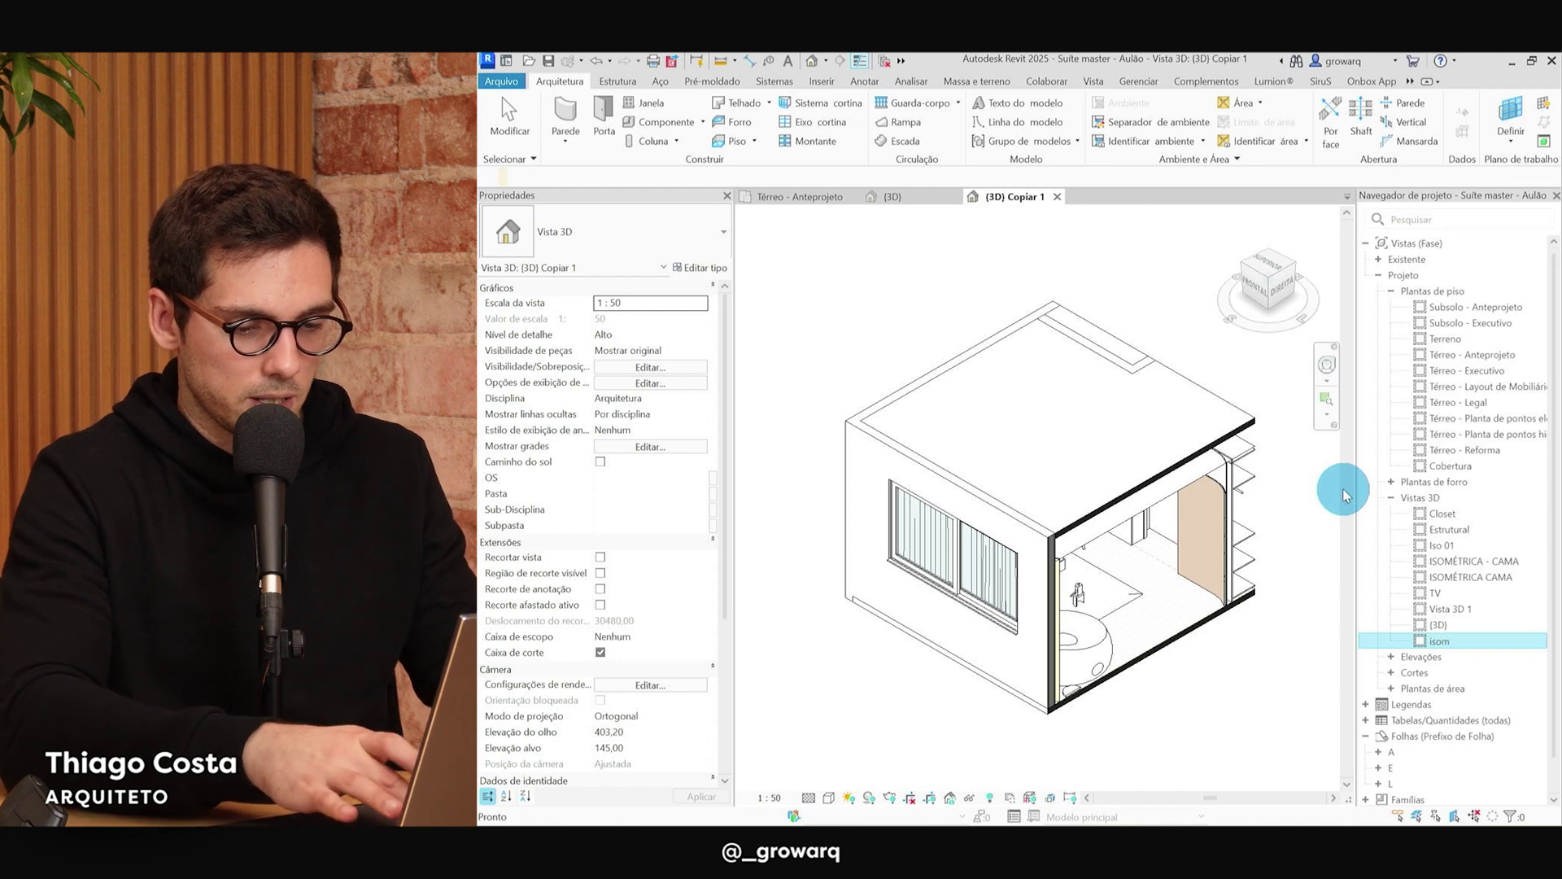
pyautogui.write('étrica dormi')
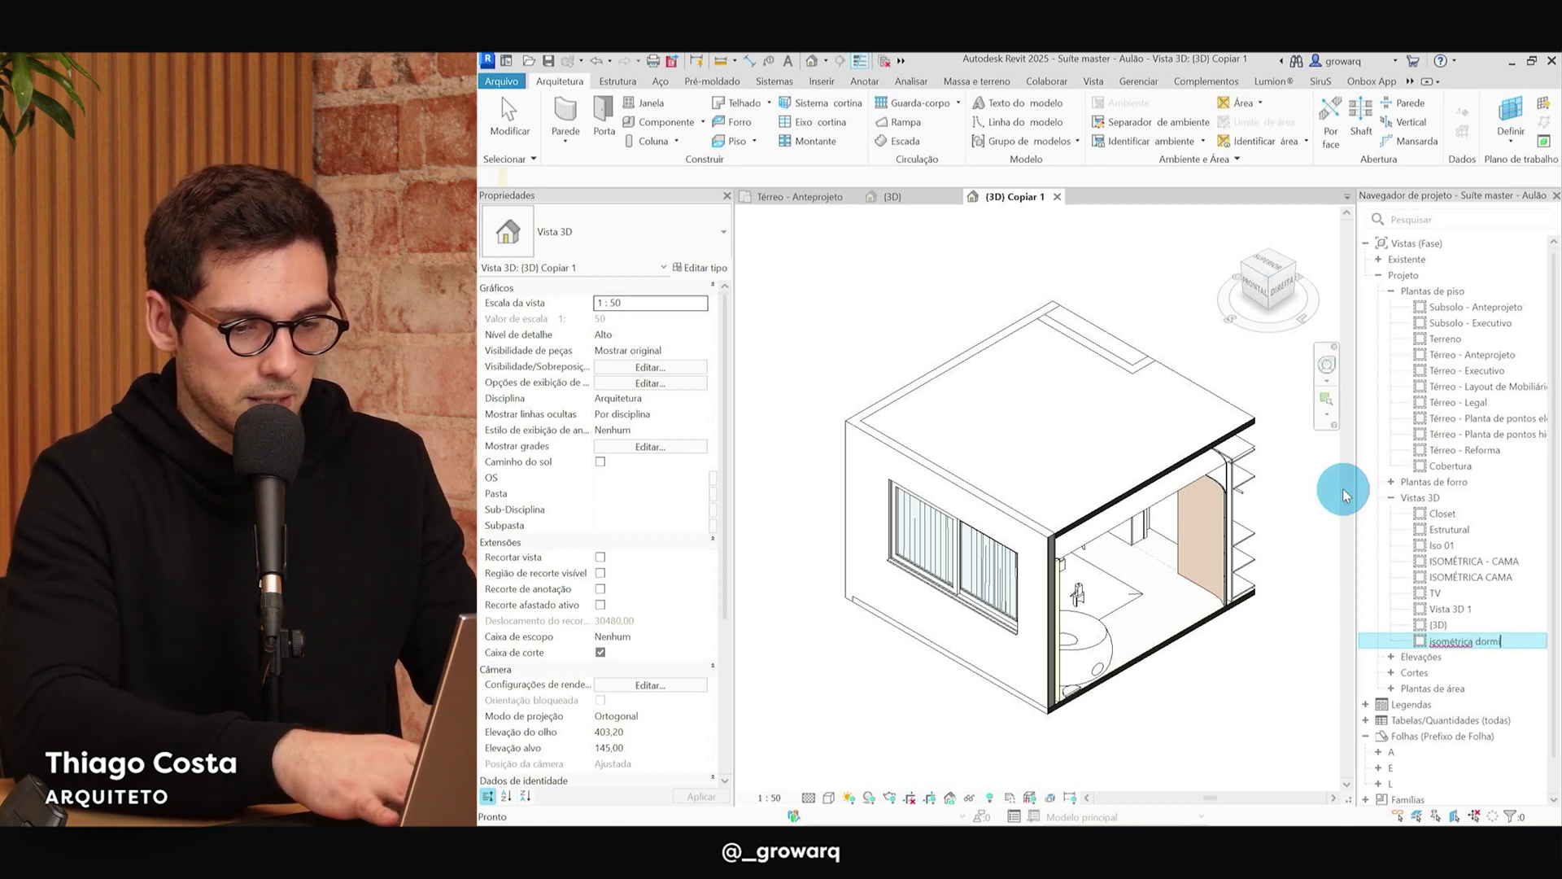
pyautogui.write('tório')
pyautogui.press('Return')
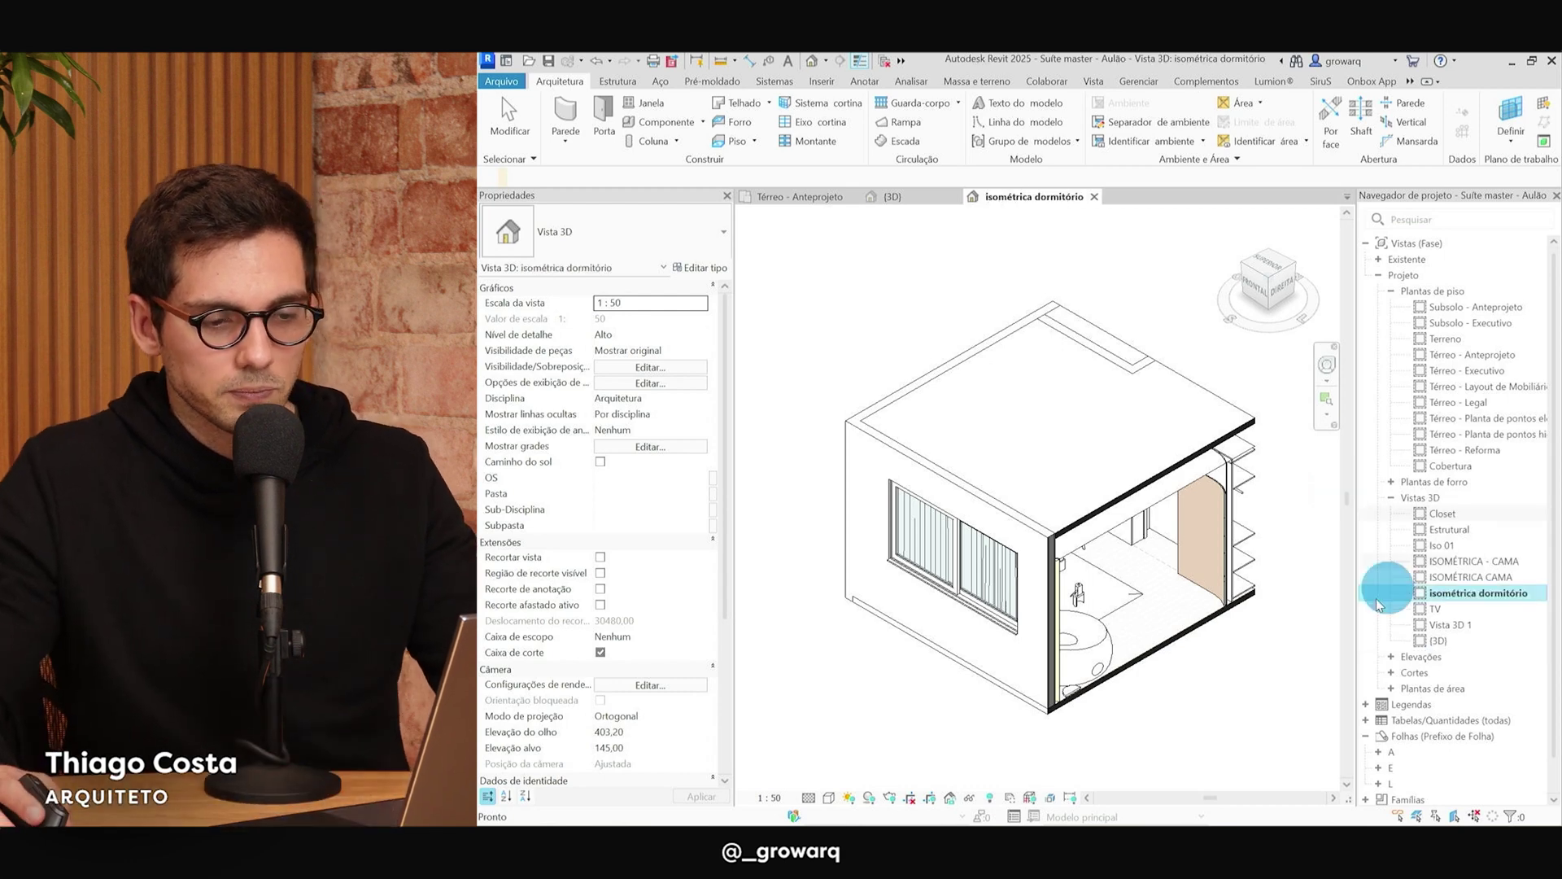
# Reveal hidden elements, select the section box instead of the window, and nudge one face.
pyautogui.click(985, 783)
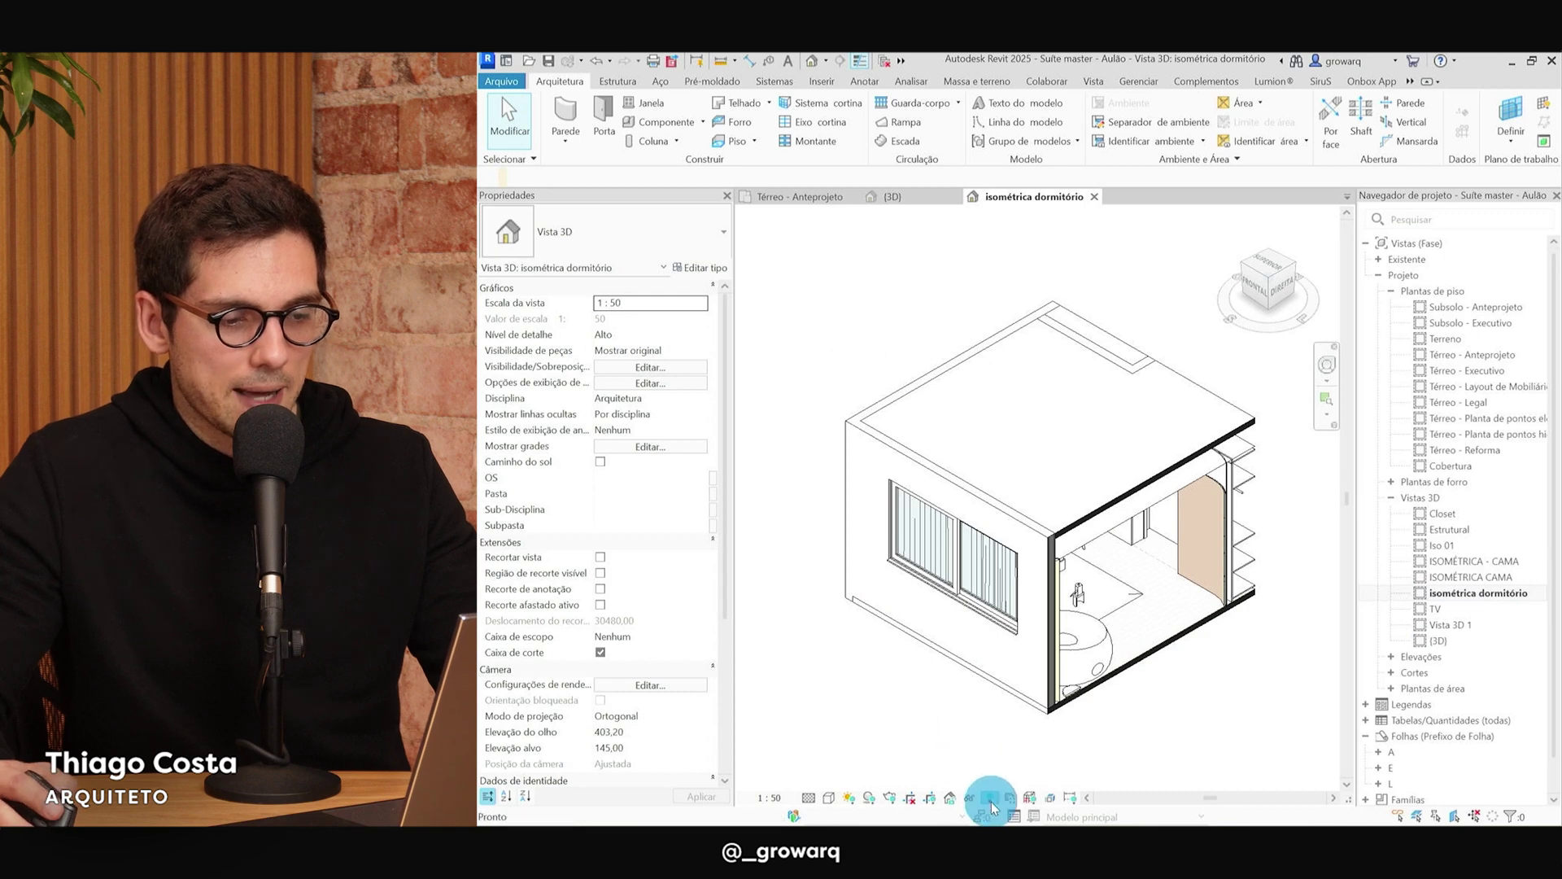
pyautogui.click(990, 798)
pyautogui.click(816, 428)
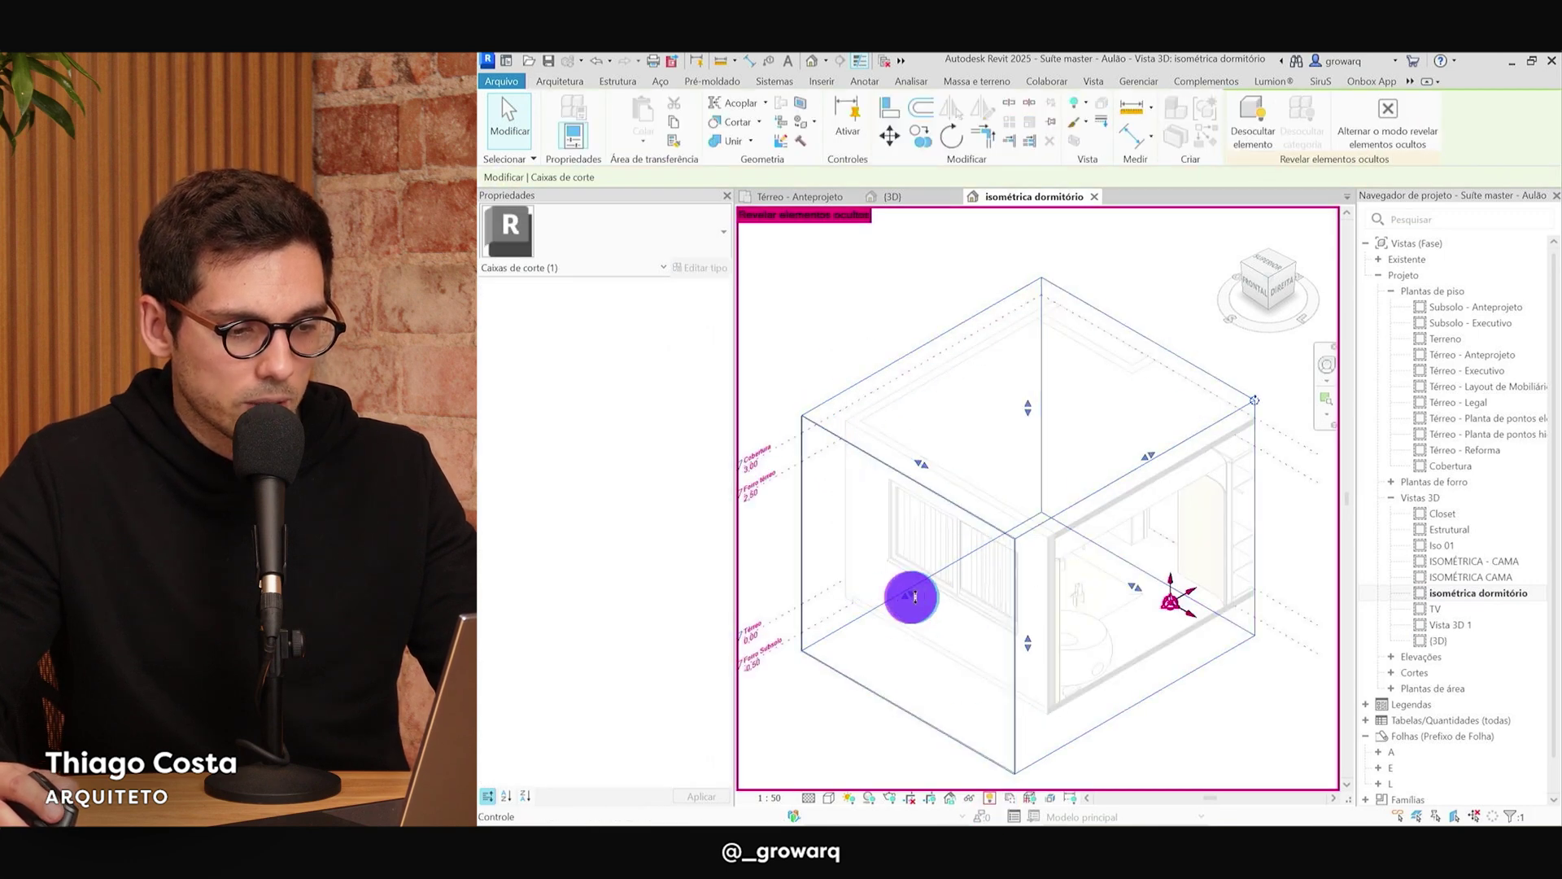
pyautogui.click(944, 592)
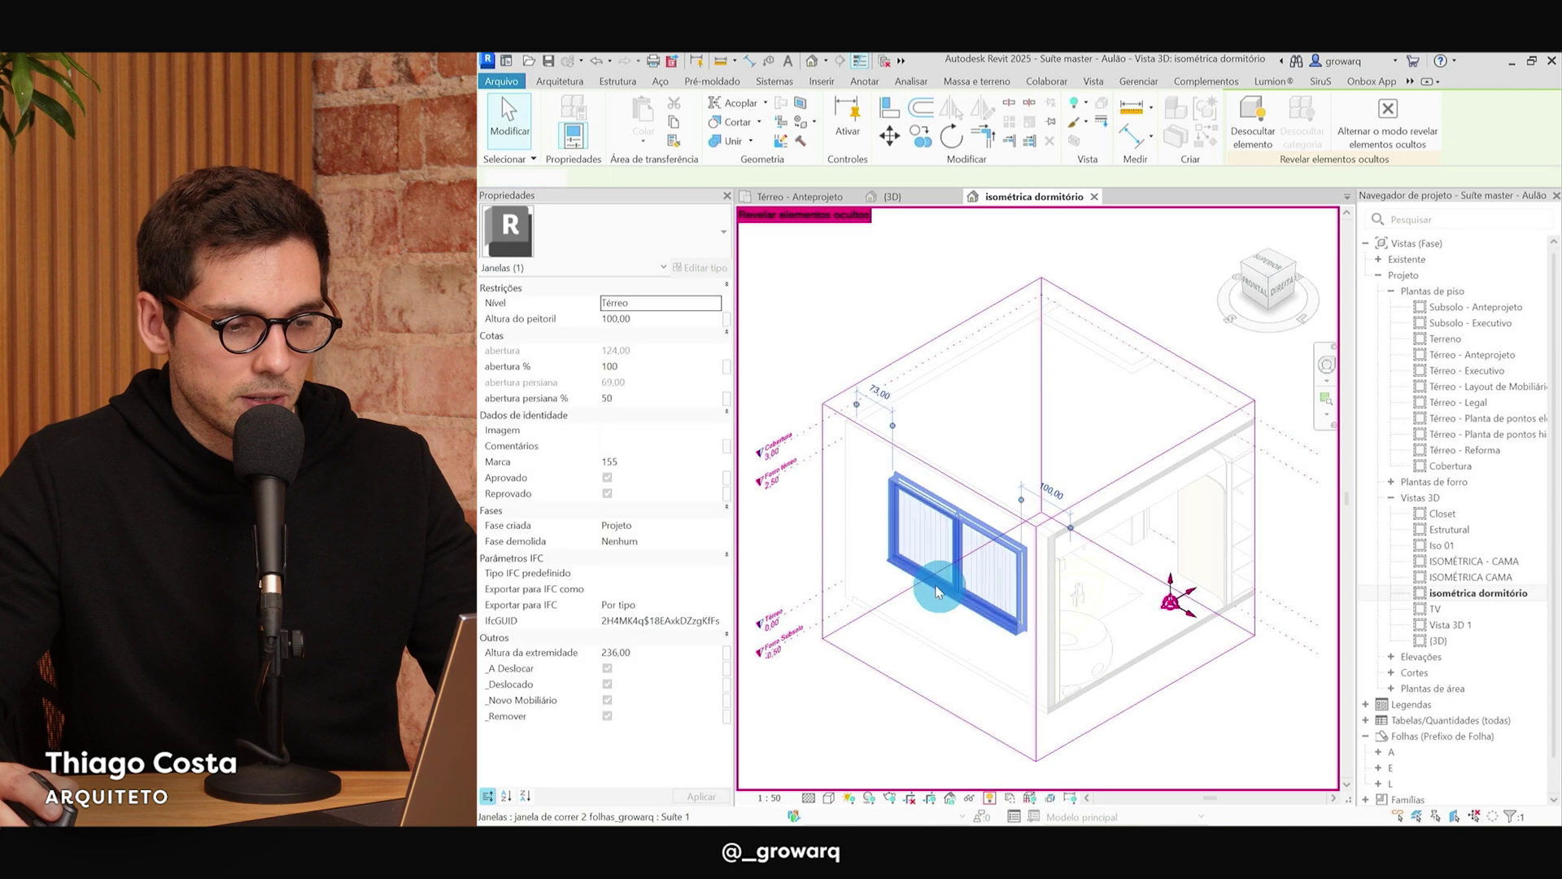
pyautogui.click(842, 628)
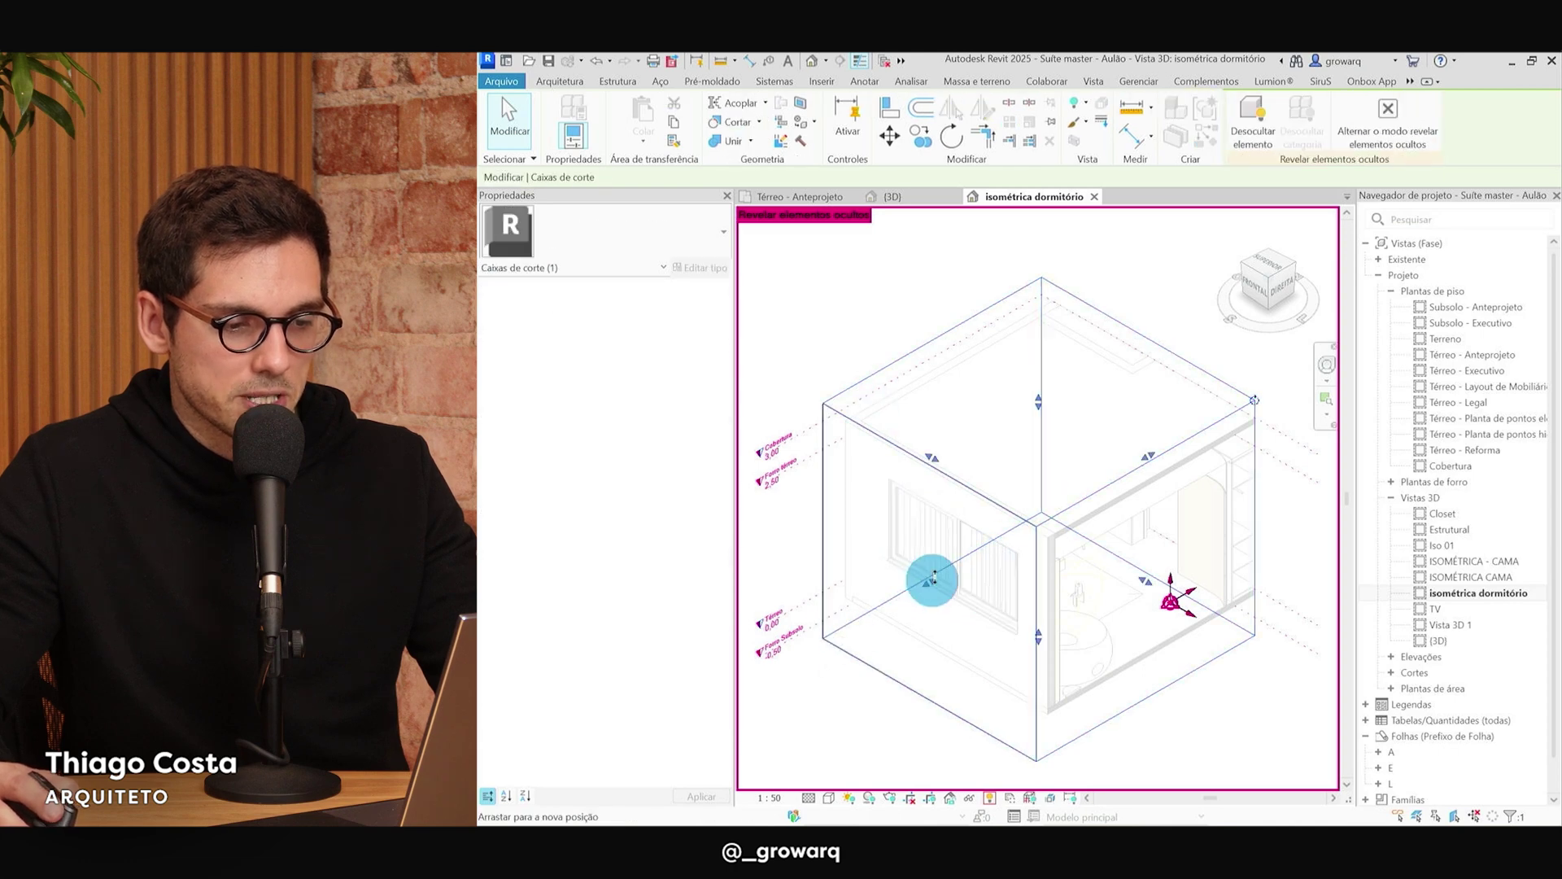
pyautogui.scroll(5, 952, 569)
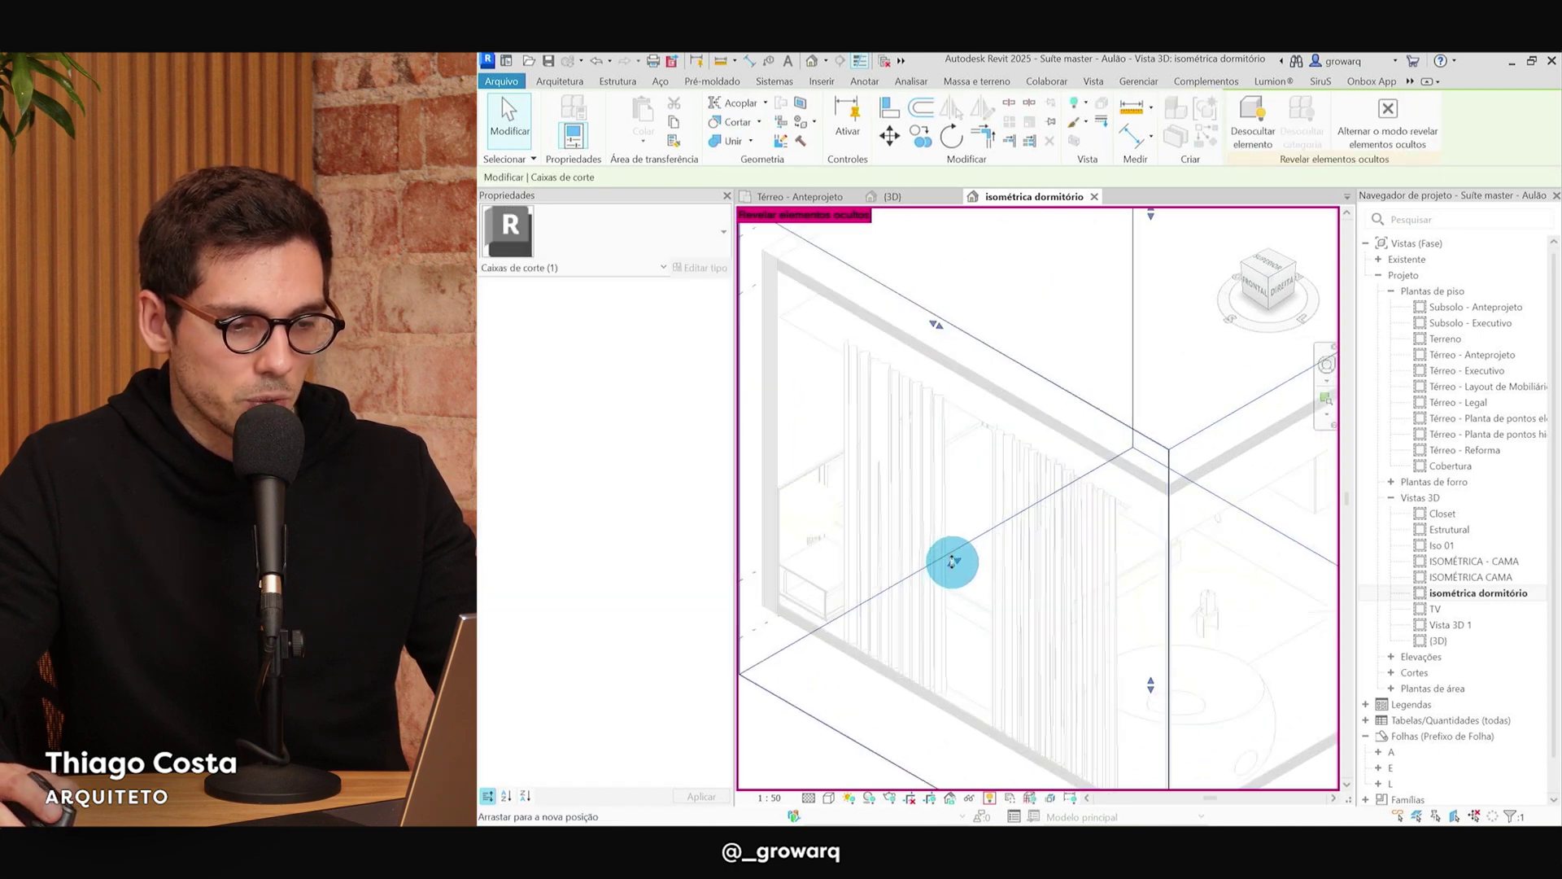
pyautogui.moveTo(951, 561)
pyautogui.mouseDown()
pyautogui.moveTo(784, 593)
pyautogui.moveTo(966, 593)
pyautogui.moveTo(941, 565)
pyautogui.mouseUp()
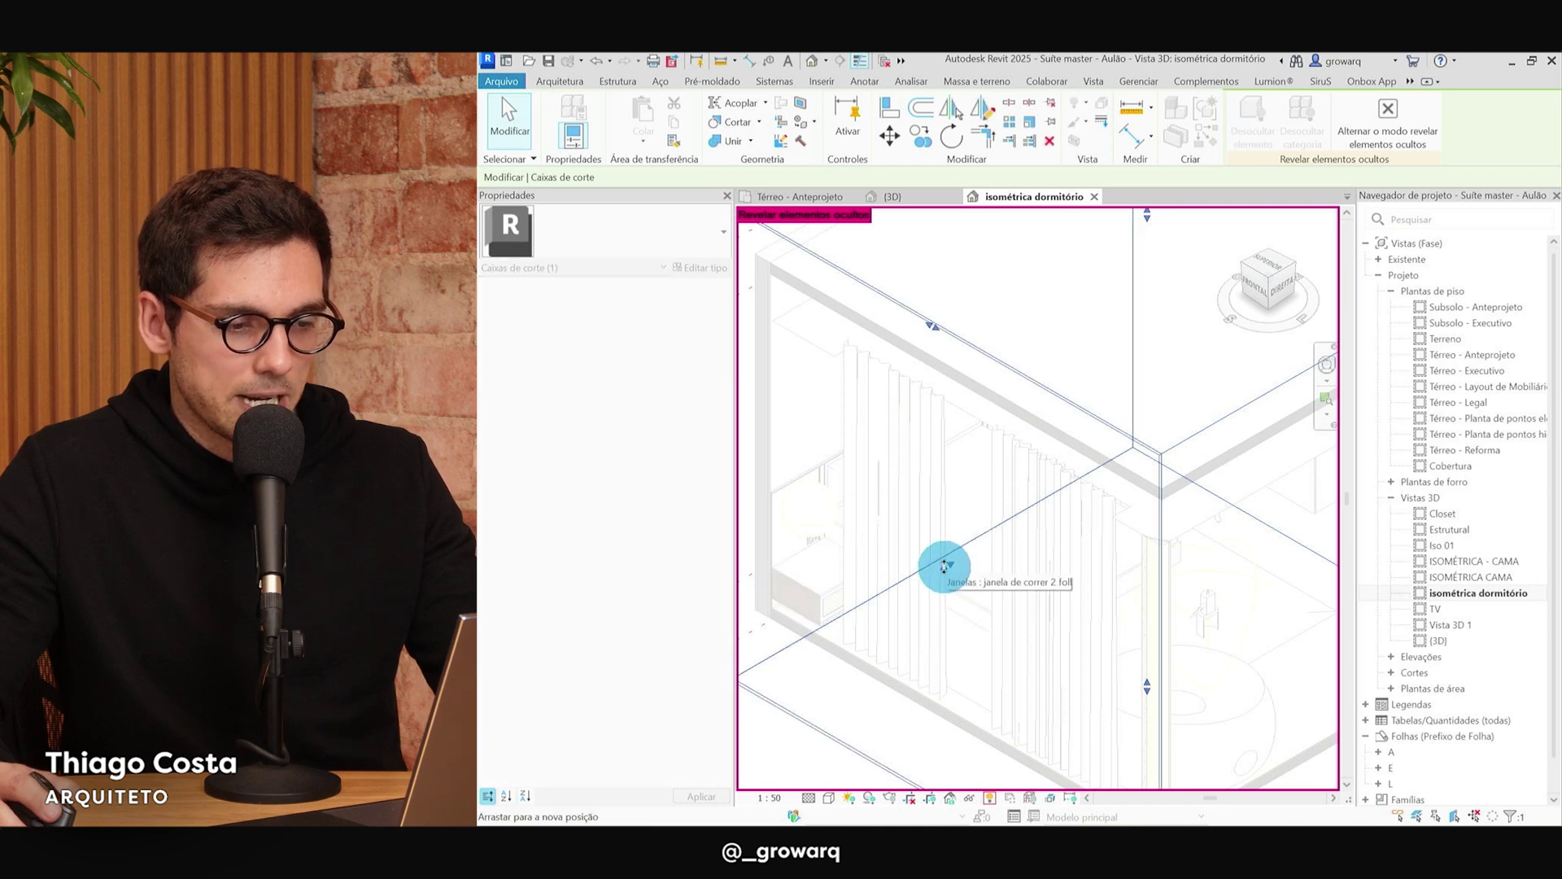
# Pull the section box's right face inward and lower its top face, then turn reveal mode off.
pyautogui.scroll(-3, 919, 560)
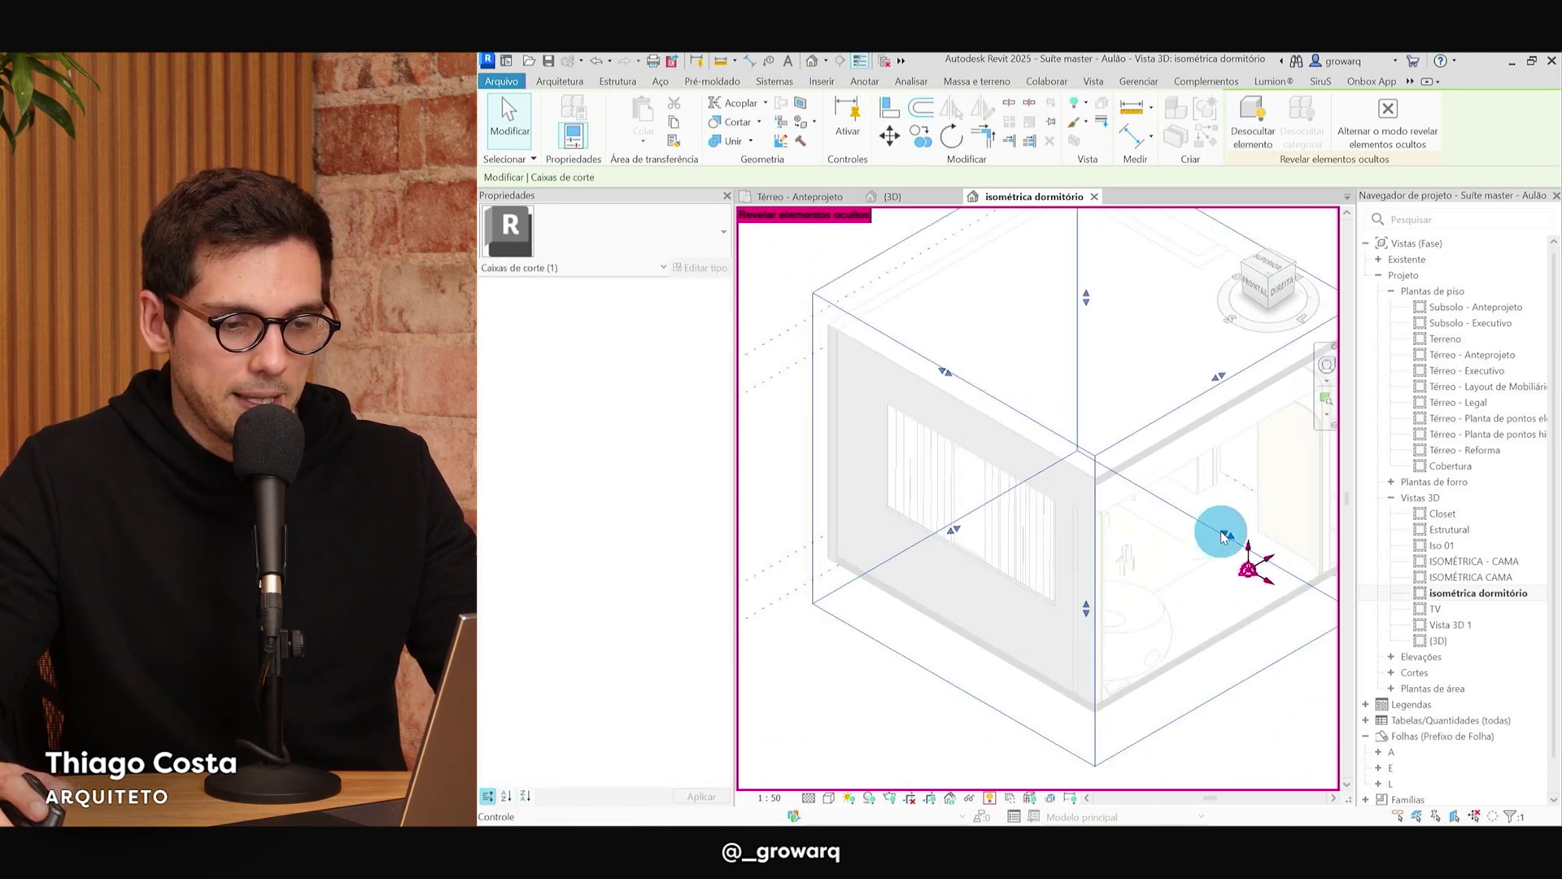
pyautogui.moveTo(1225, 534); pyautogui.dragTo(1188, 514)
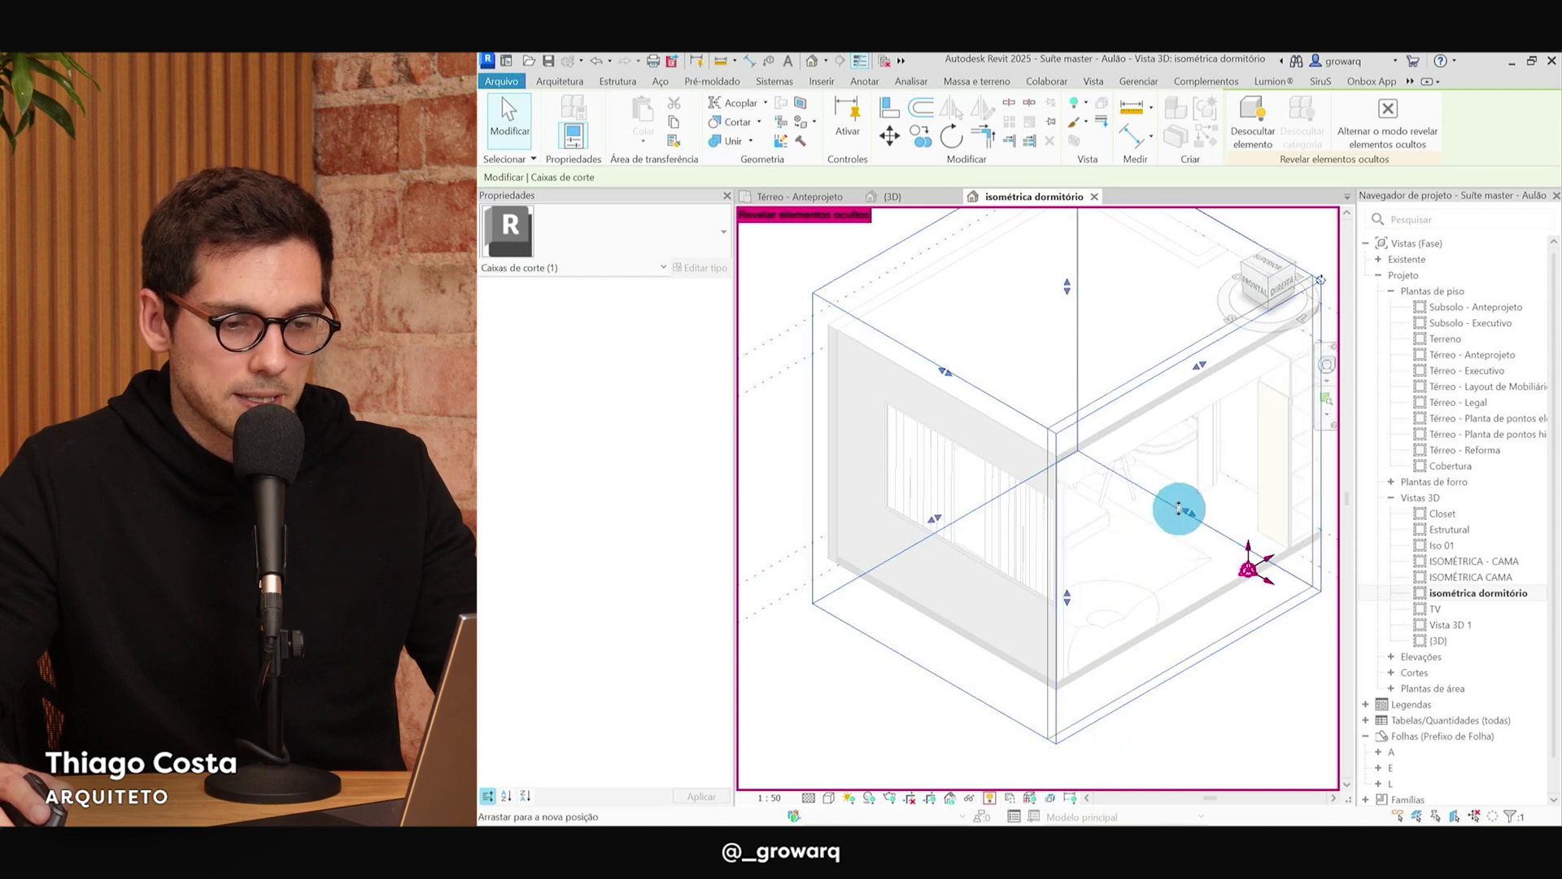
pyautogui.moveTo(1197, 525); pyautogui.dragTo(1190, 530, button='middle')
pyautogui.moveTo(1063, 308); pyautogui.dragTo(1064, 337, button='middle')
pyautogui.moveTo(1064, 337); pyautogui.dragTo(1068, 439)
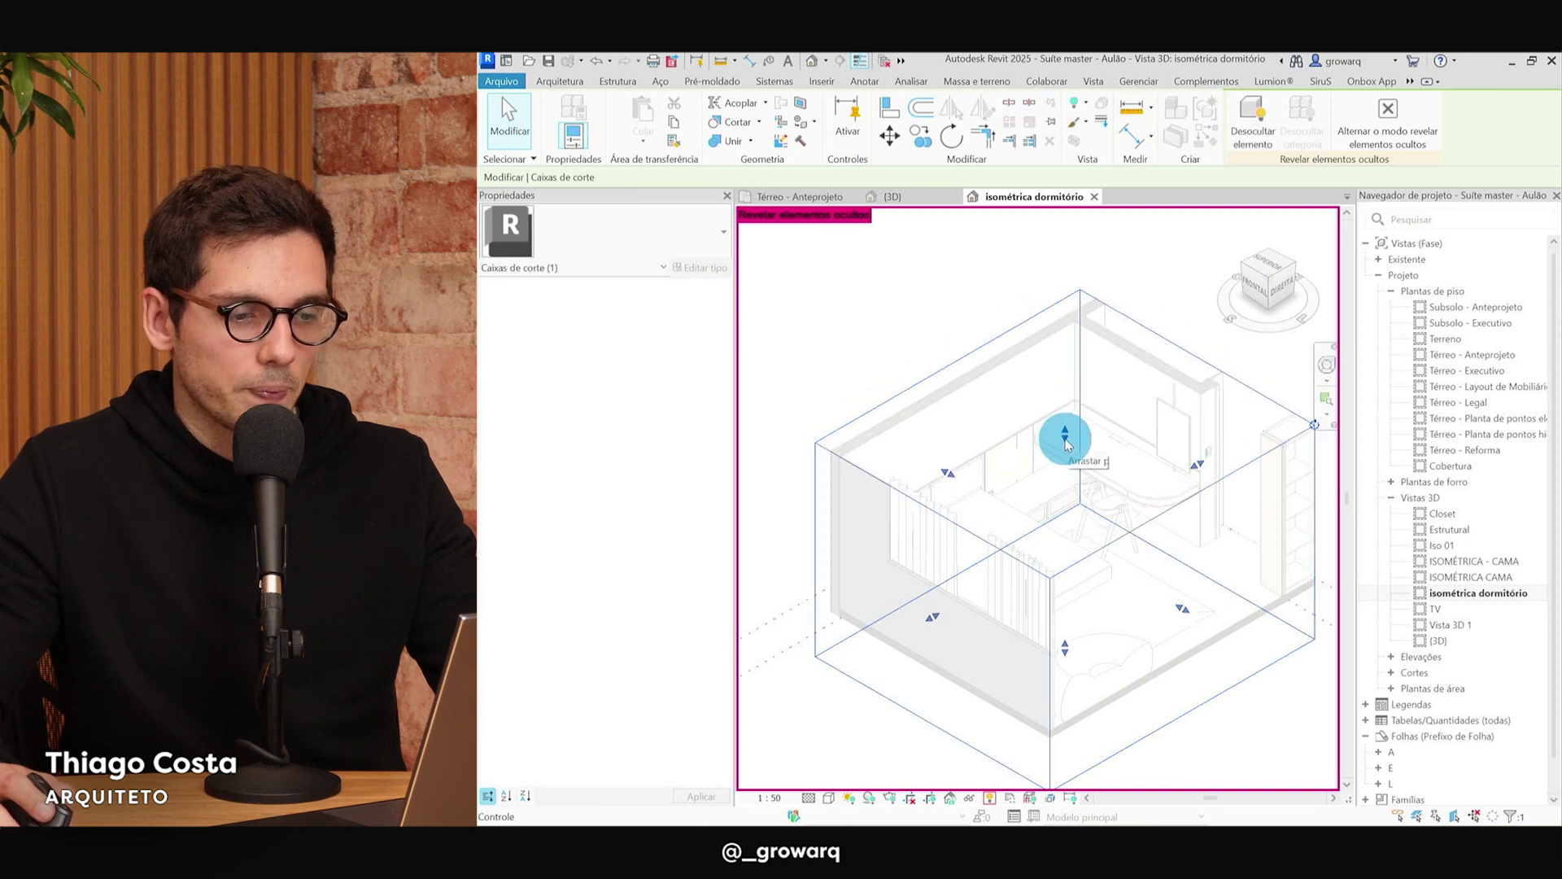
pyautogui.moveTo(1068, 443); pyautogui.dragTo(1065, 431)
pyautogui.moveTo(1202, 462); pyautogui.dragTo(1210, 469)
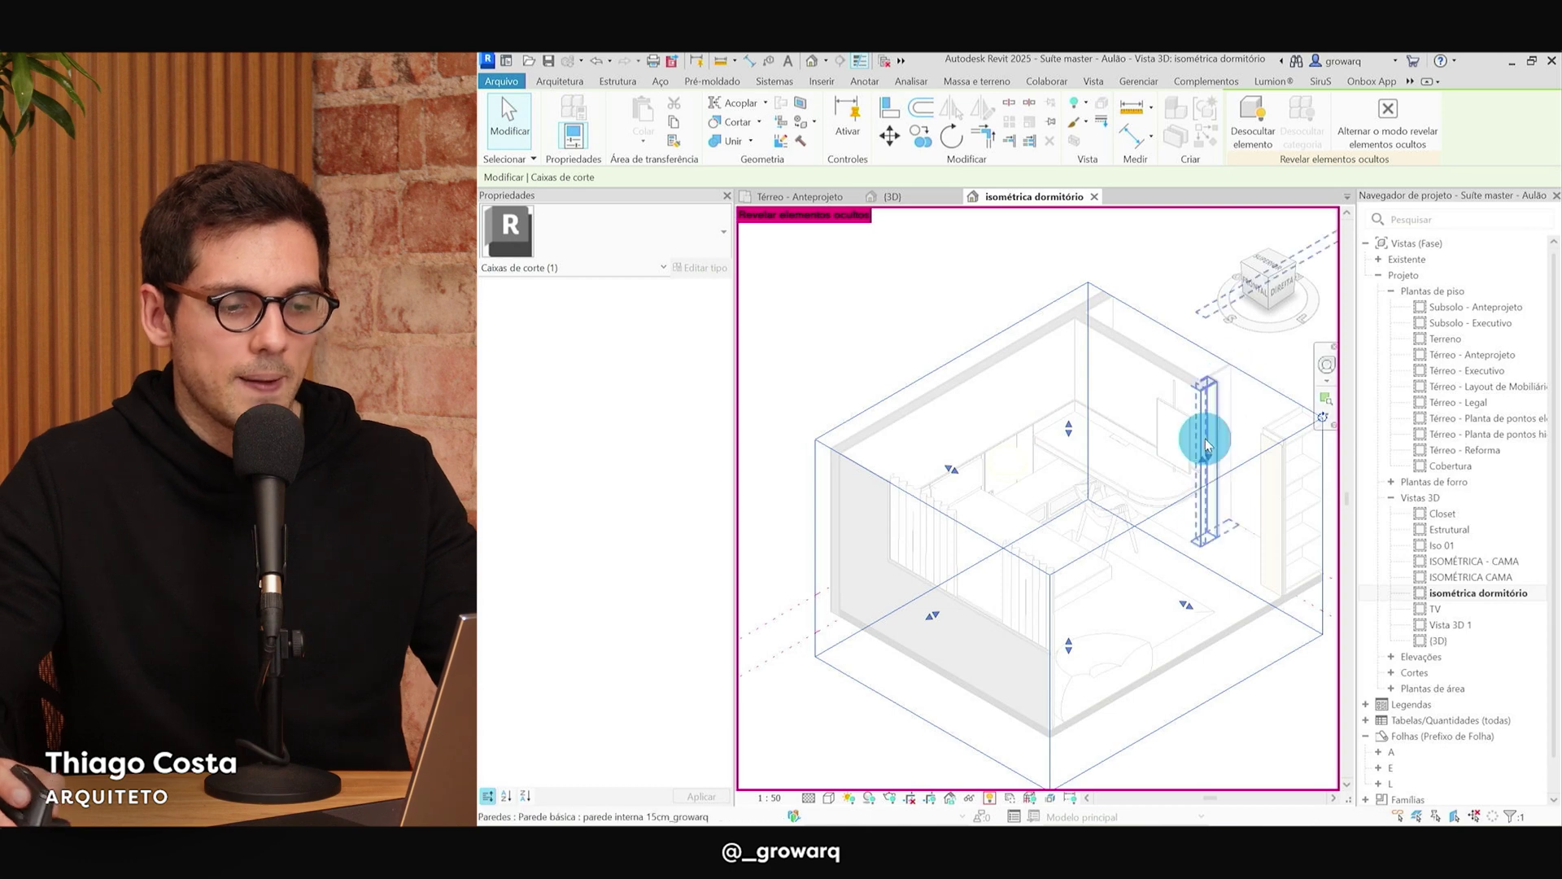
pyautogui.scroll(-2, 813, 569)
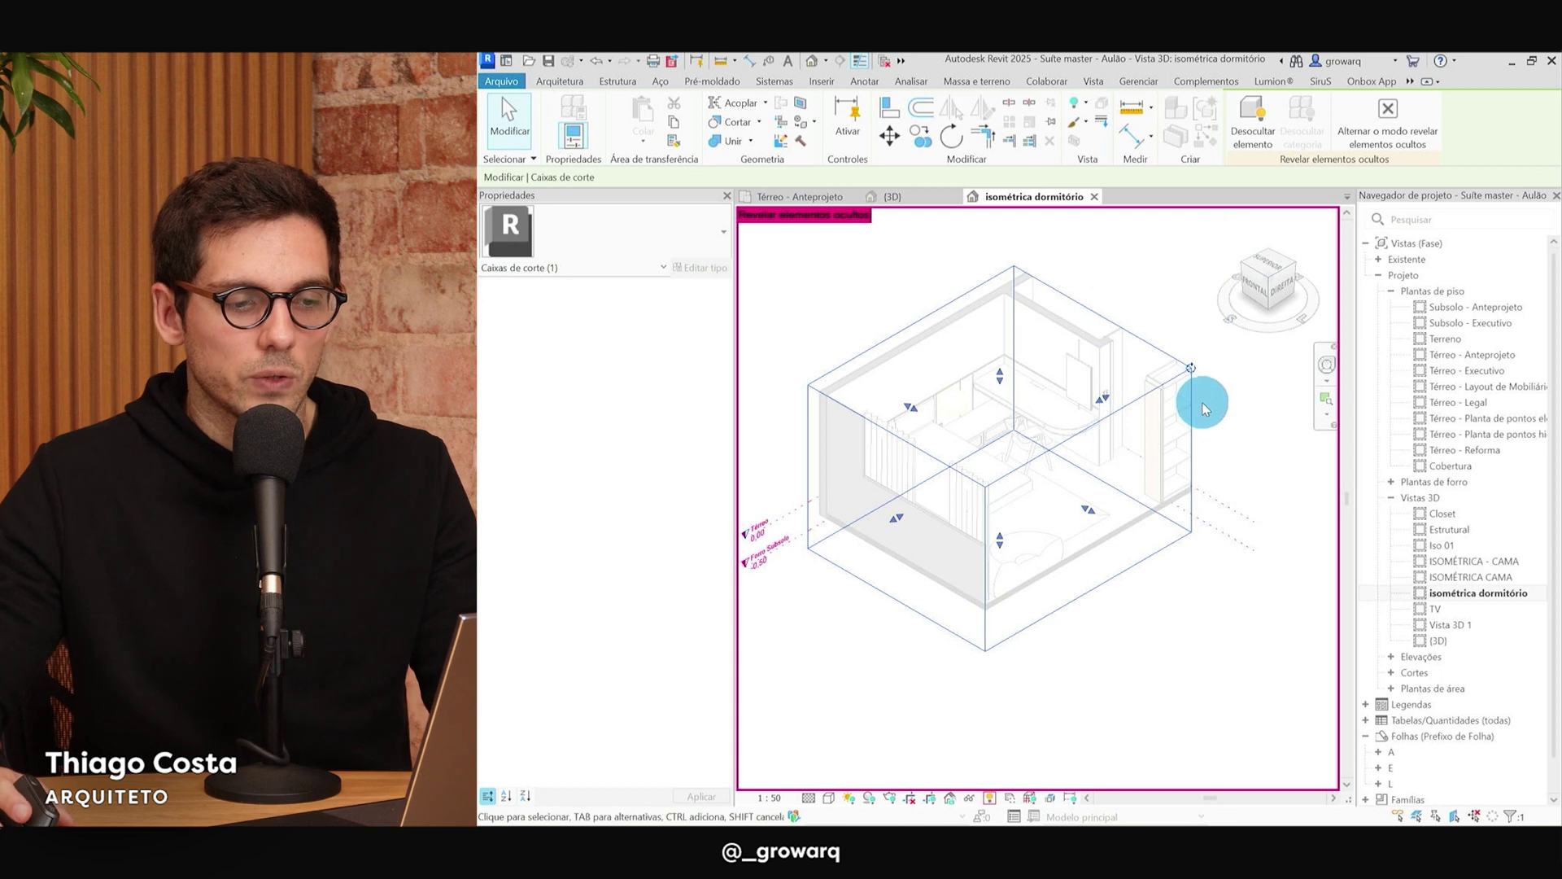
pyautogui.click(988, 802)
# Select the front wall chain and both curtains and hide them in this view.
pyautogui.scroll(2, 802, 499)
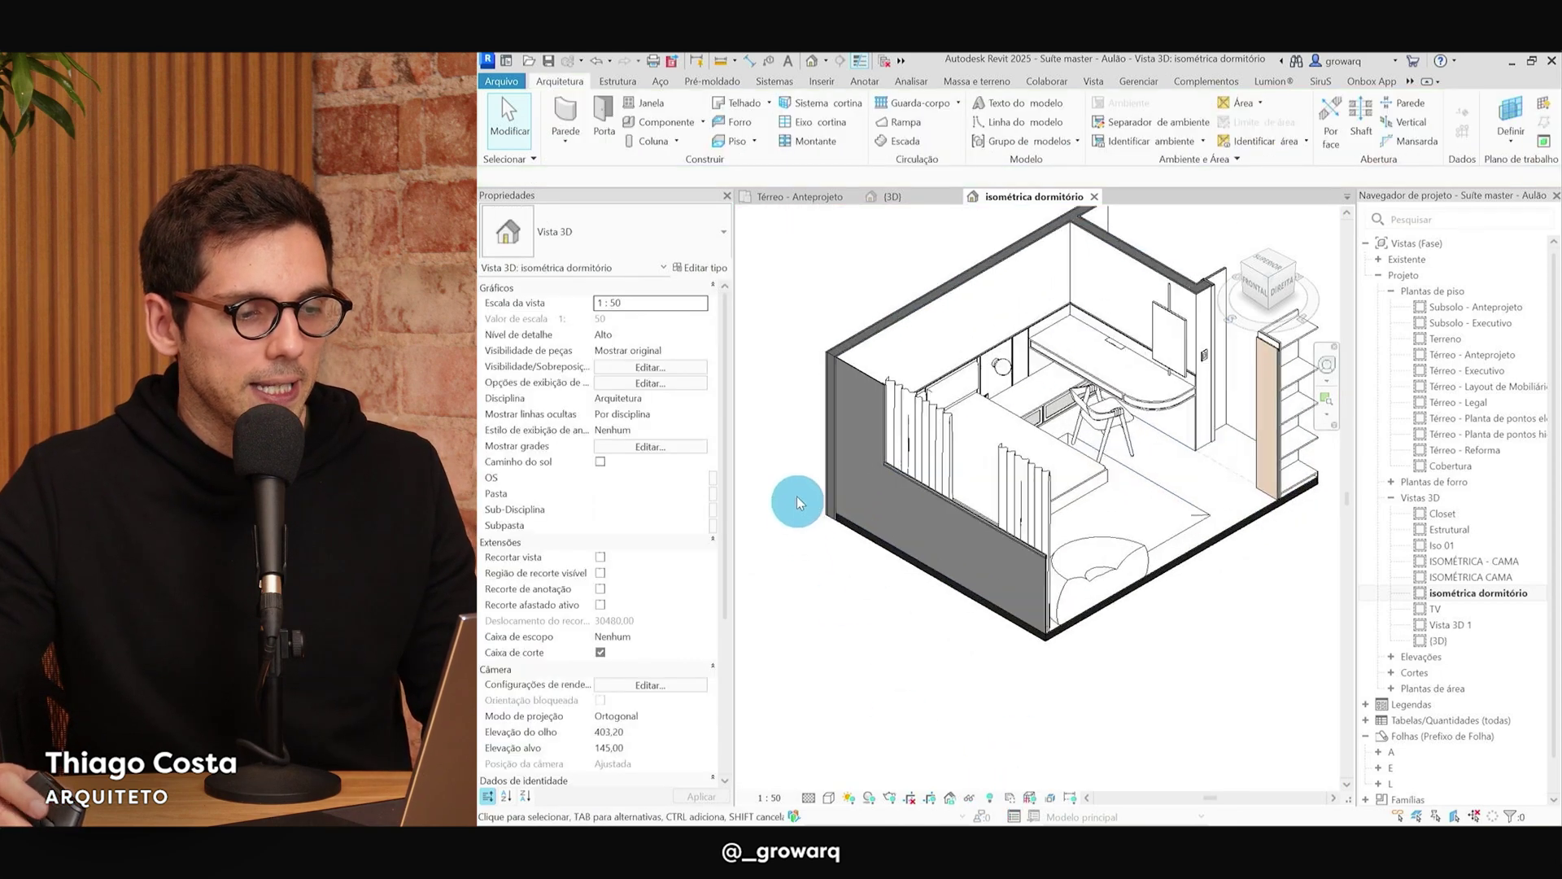
pyautogui.click(861, 374)
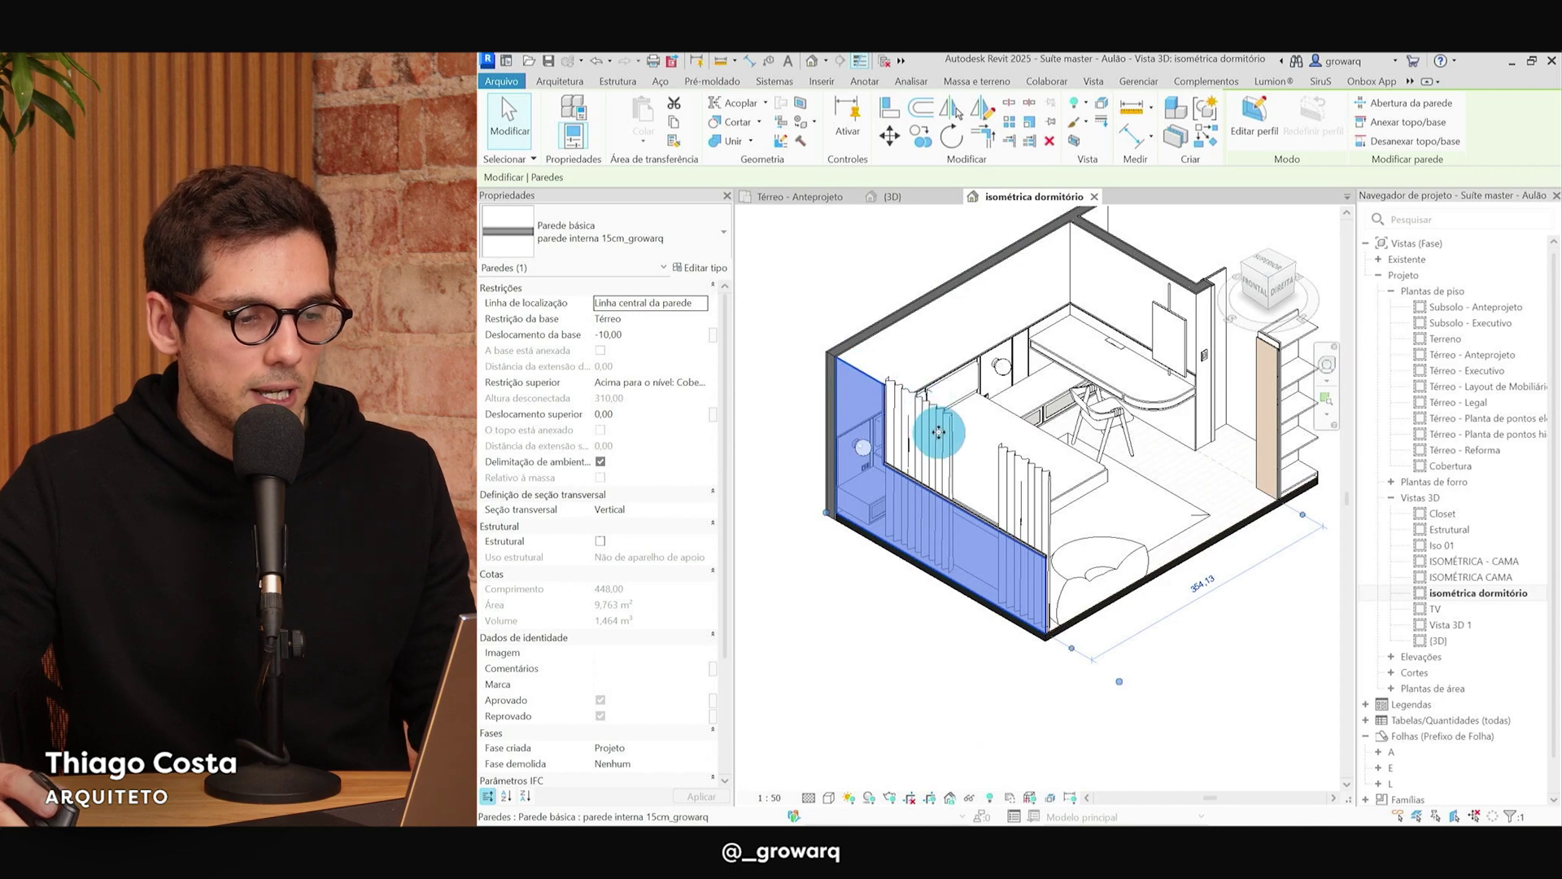
pyautogui.press('Tab')
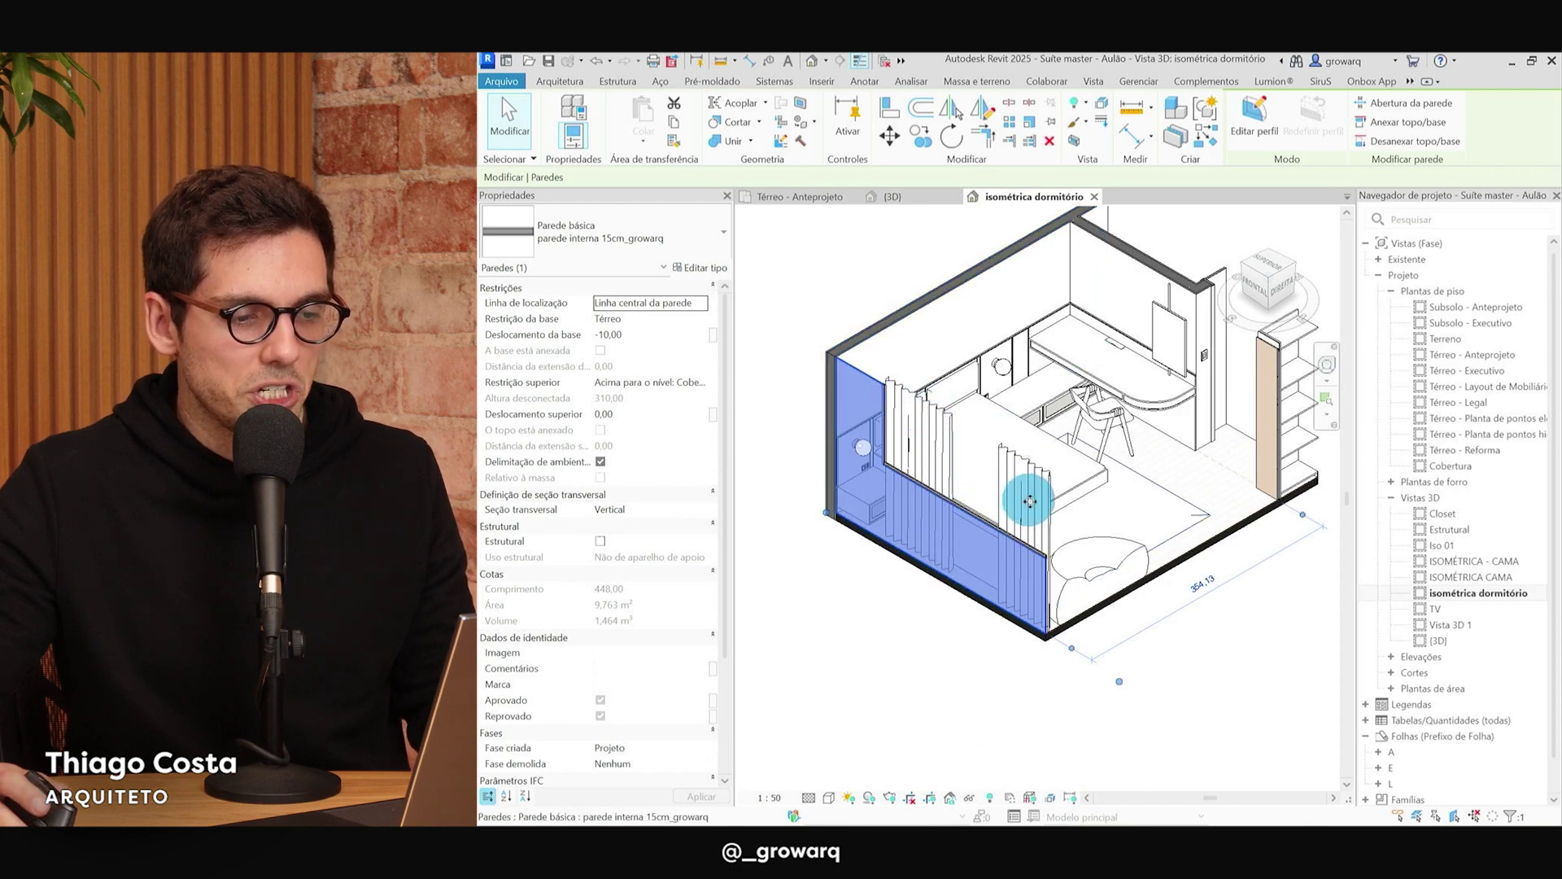
pyautogui.keyDown('ctrl'); pyautogui.click(1046, 513); pyautogui.keyUp('ctrl')
pyautogui.scroll(3, 939, 443)
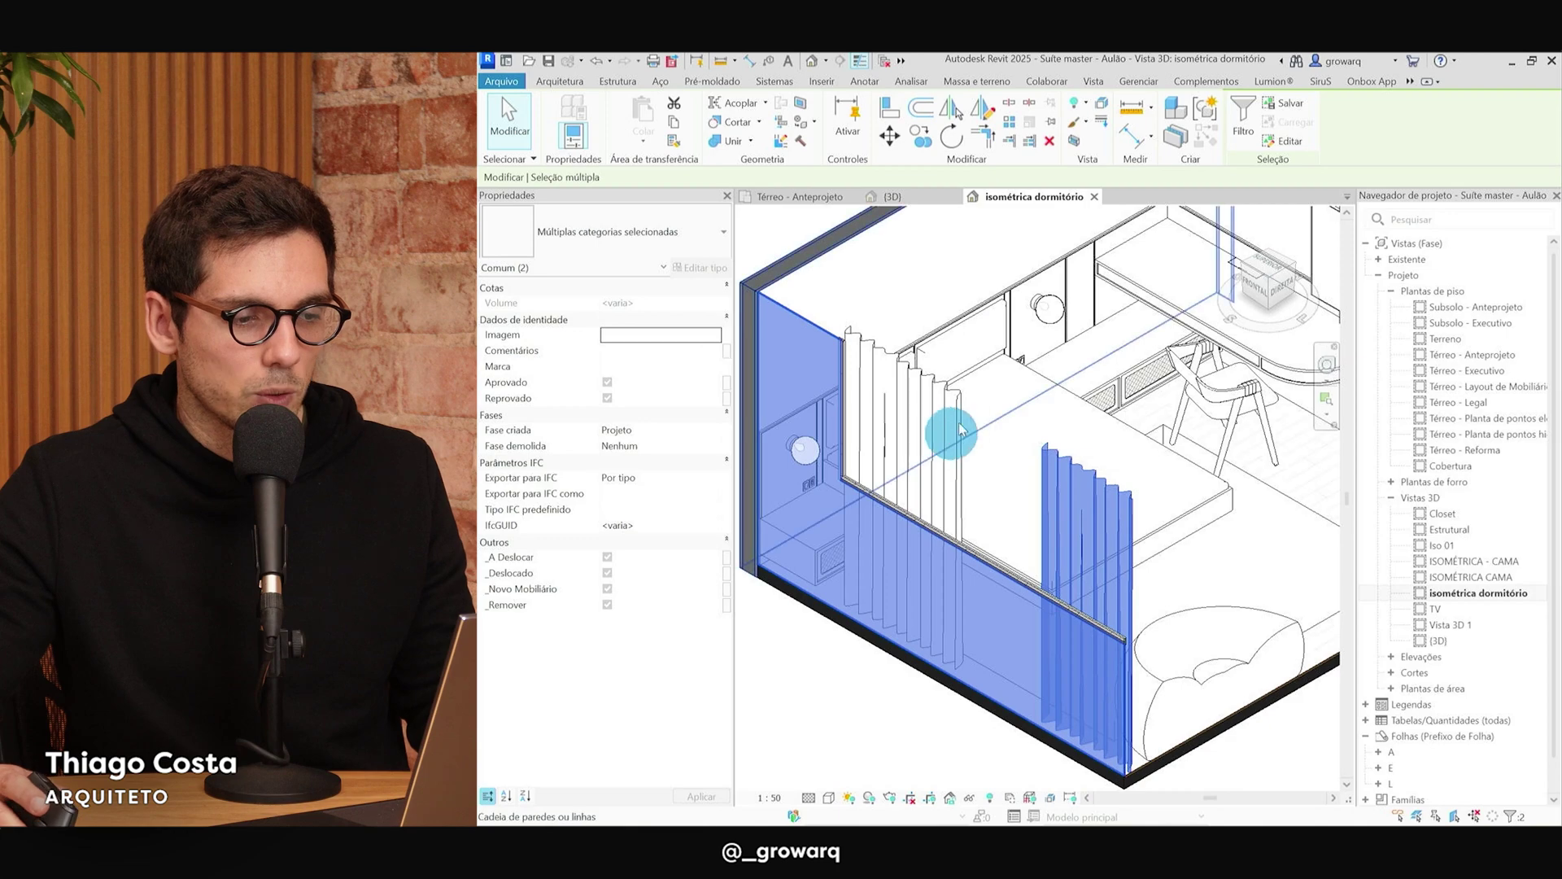
pyautogui.keyDown('ctrl'); pyautogui.click(905, 424); pyautogui.keyUp('ctrl')
pyautogui.scroll(-3, 1130, 550)
pyautogui.rightClick(1130, 550)
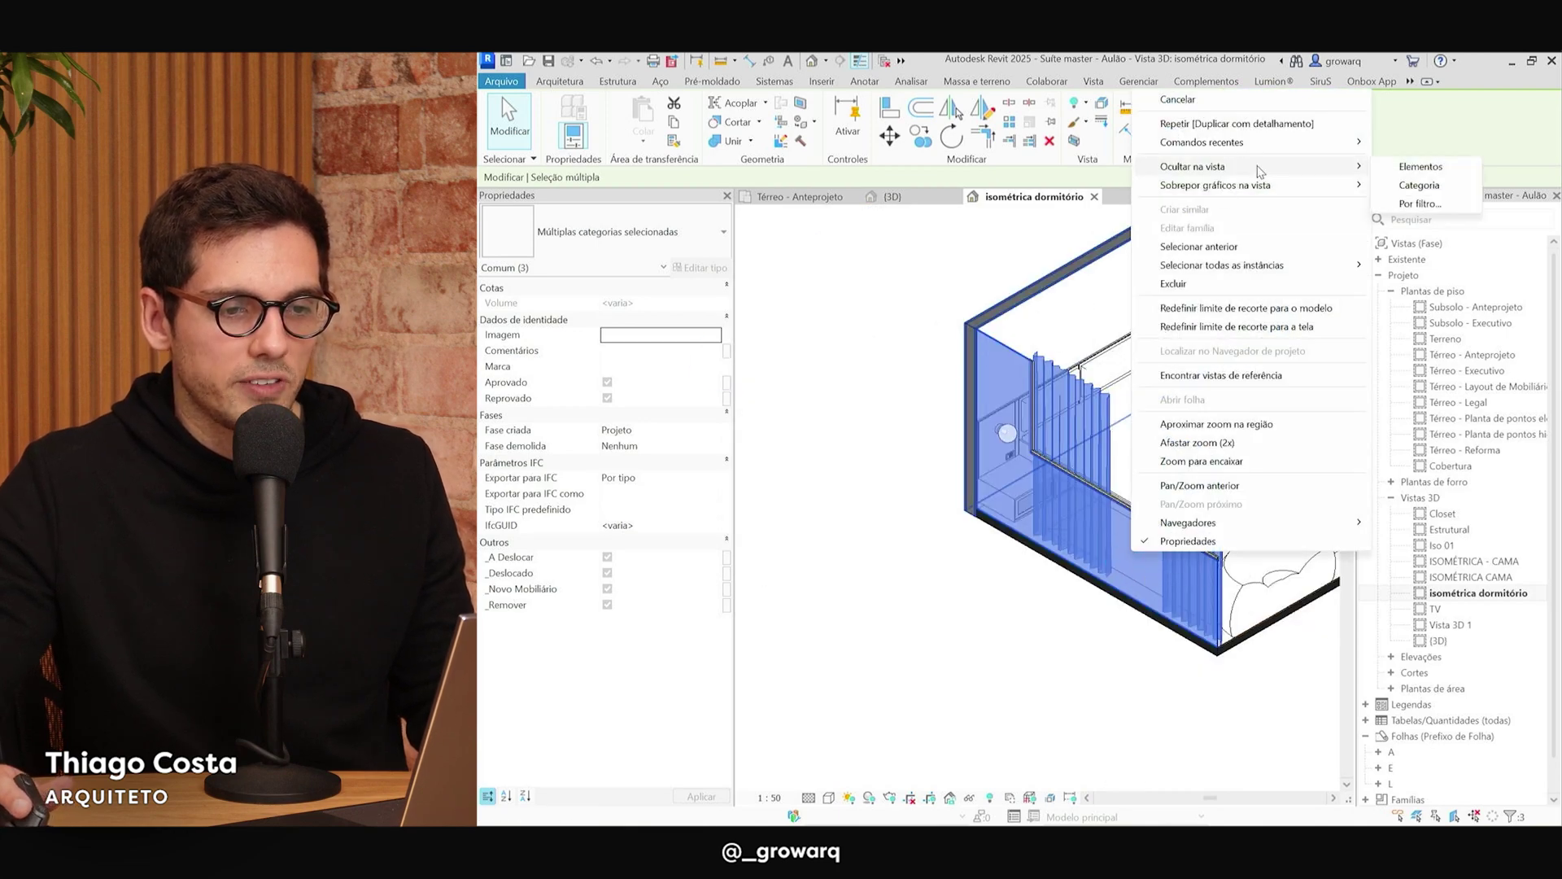
pyautogui.click(1418, 171)
# Hide the window in the isometric view.
pyautogui.scroll(3, 1042, 345)
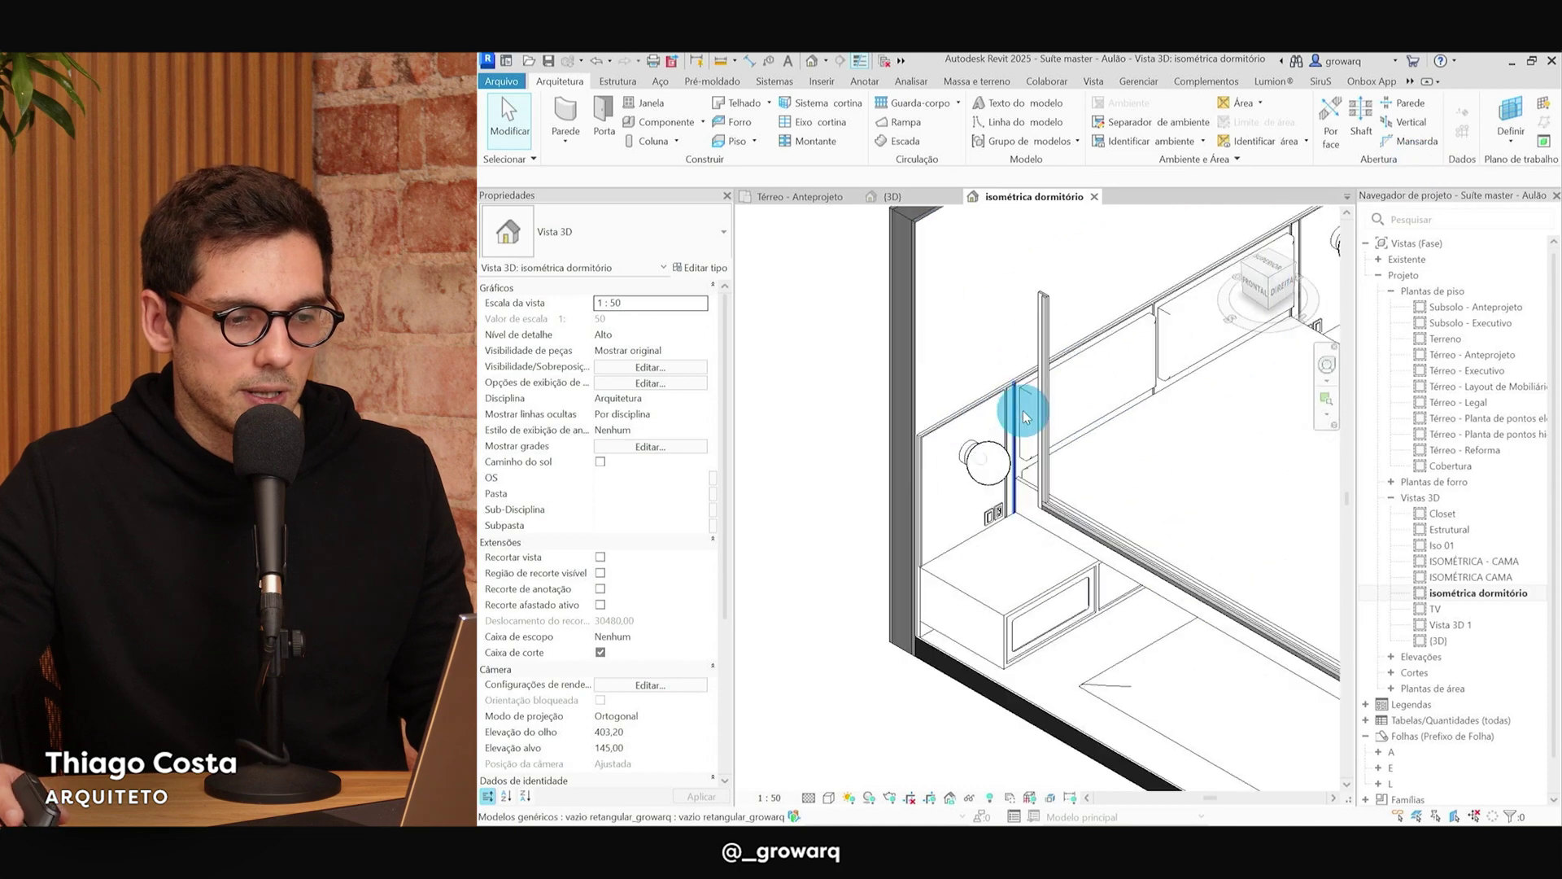
pyautogui.click(1051, 329)
pyautogui.rightClick(1050, 329)
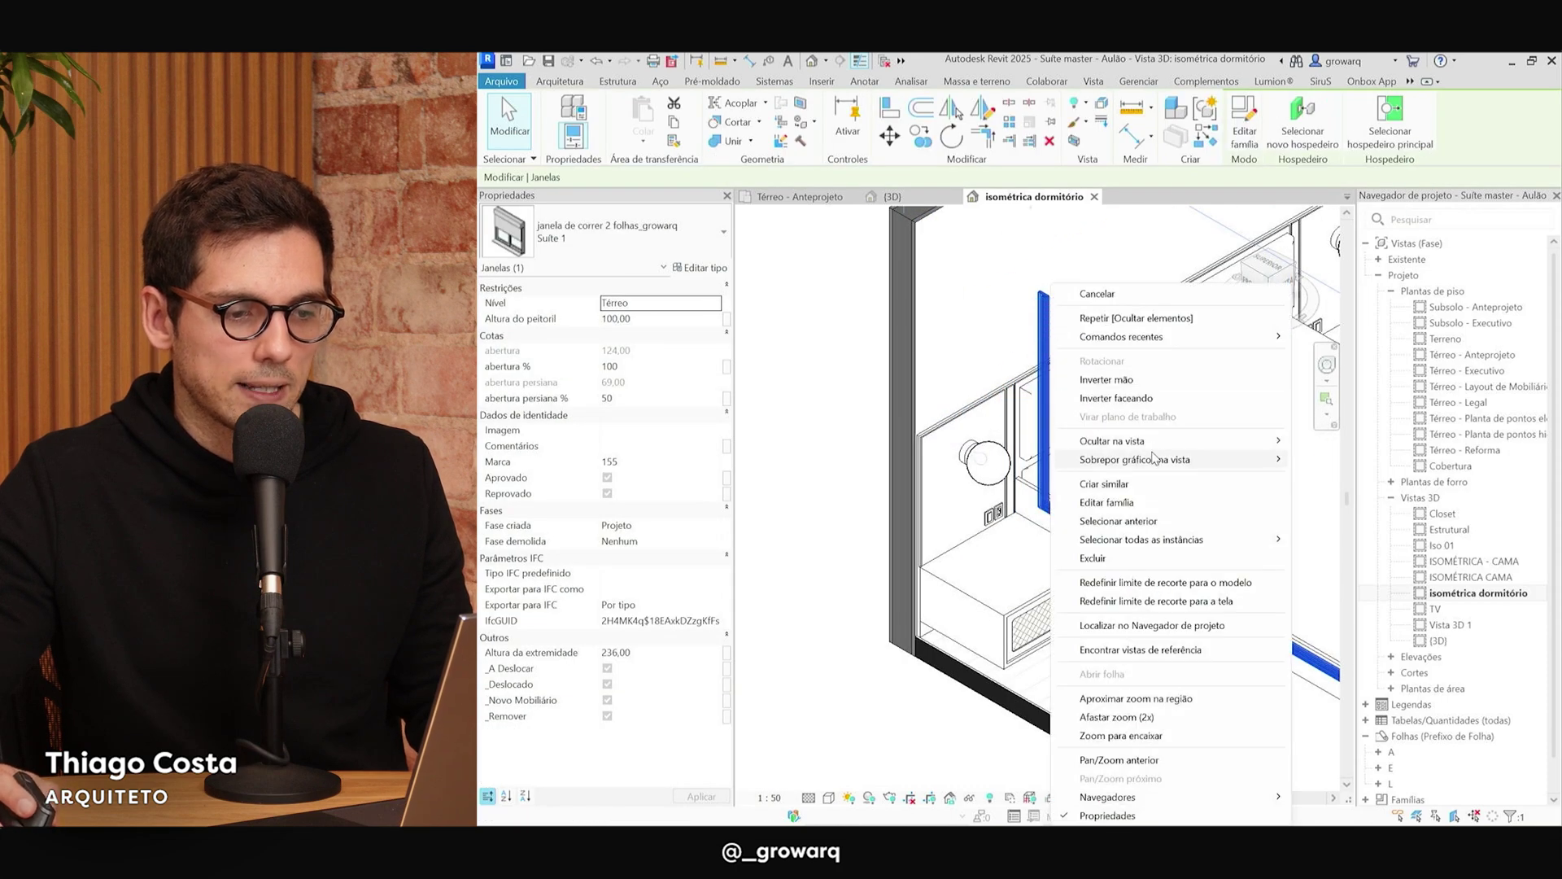
pyautogui.click(1325, 446)
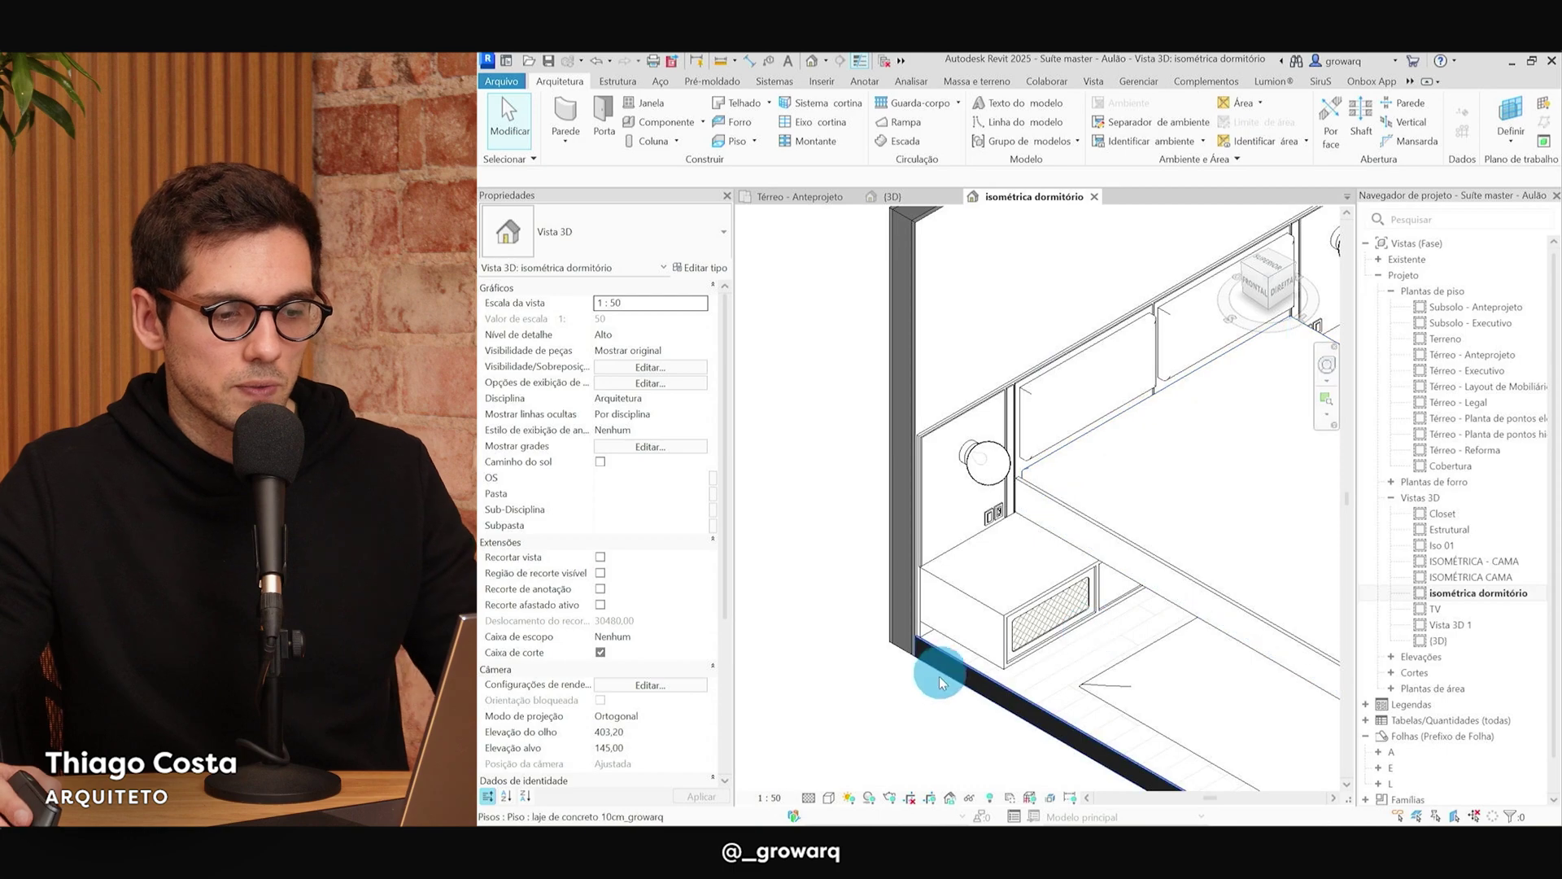
pyautogui.scroll(-3, 938, 676)
# Orbit the view and select the puff bag and the bookshelf.
pyautogui.keyDown('shift'); pyautogui.moveTo(1204, 567); pyautogui.dragTo(921, 510, button='middle'); pyautogui.keyUp('shift')
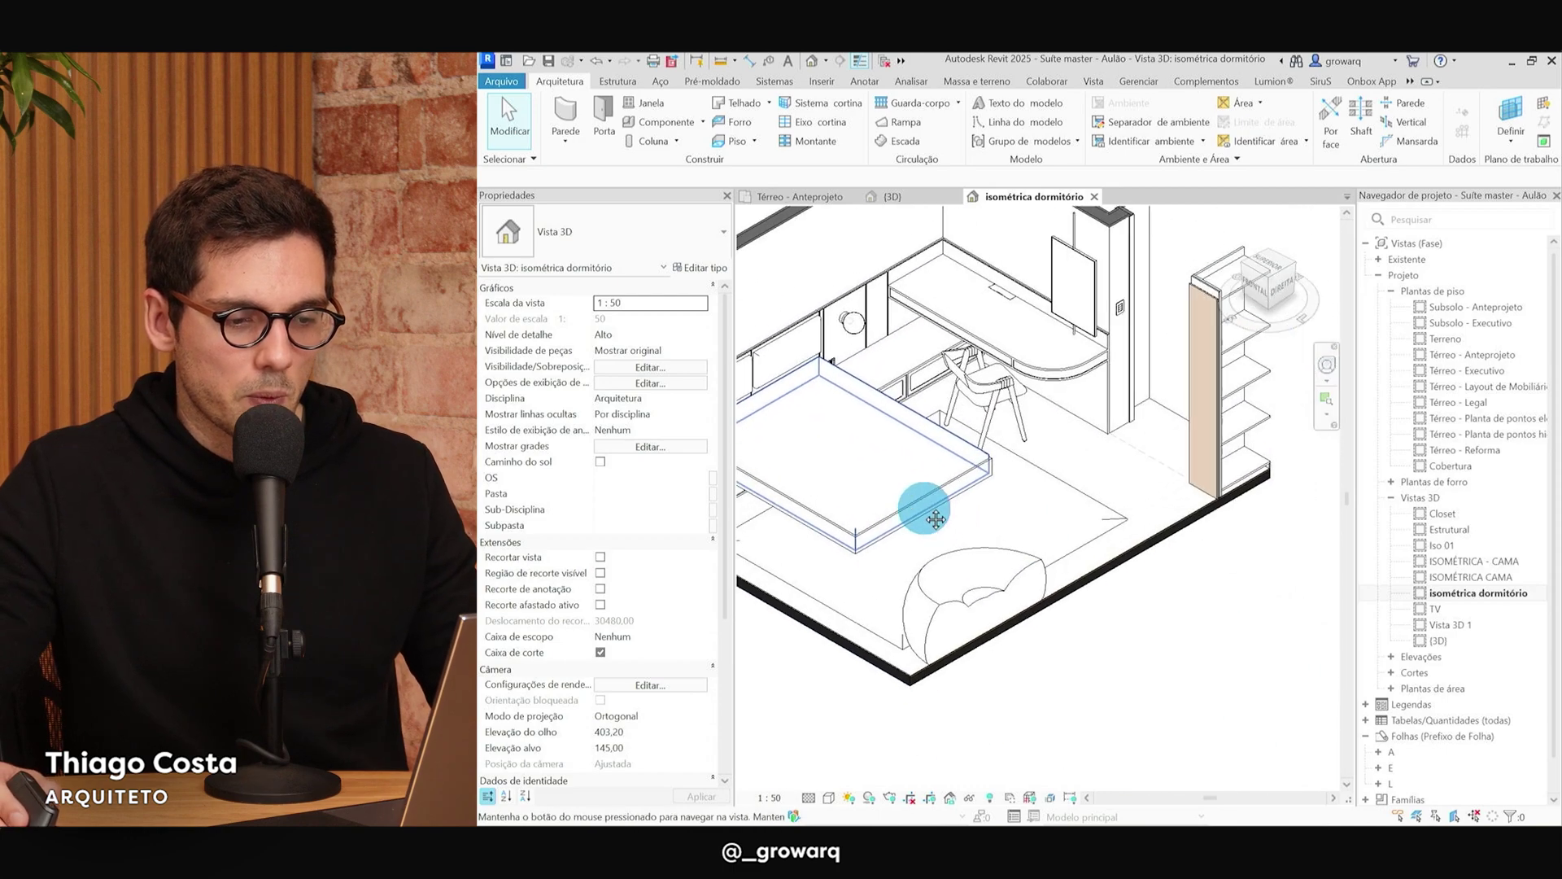
pyautogui.click(986, 586)
pyautogui.moveTo(994, 547)
pyautogui.mouseDown(button='middle')
pyautogui.moveTo(1045, 665)
pyautogui.moveTo(1153, 367)
pyautogui.mouseUp(button='middle')
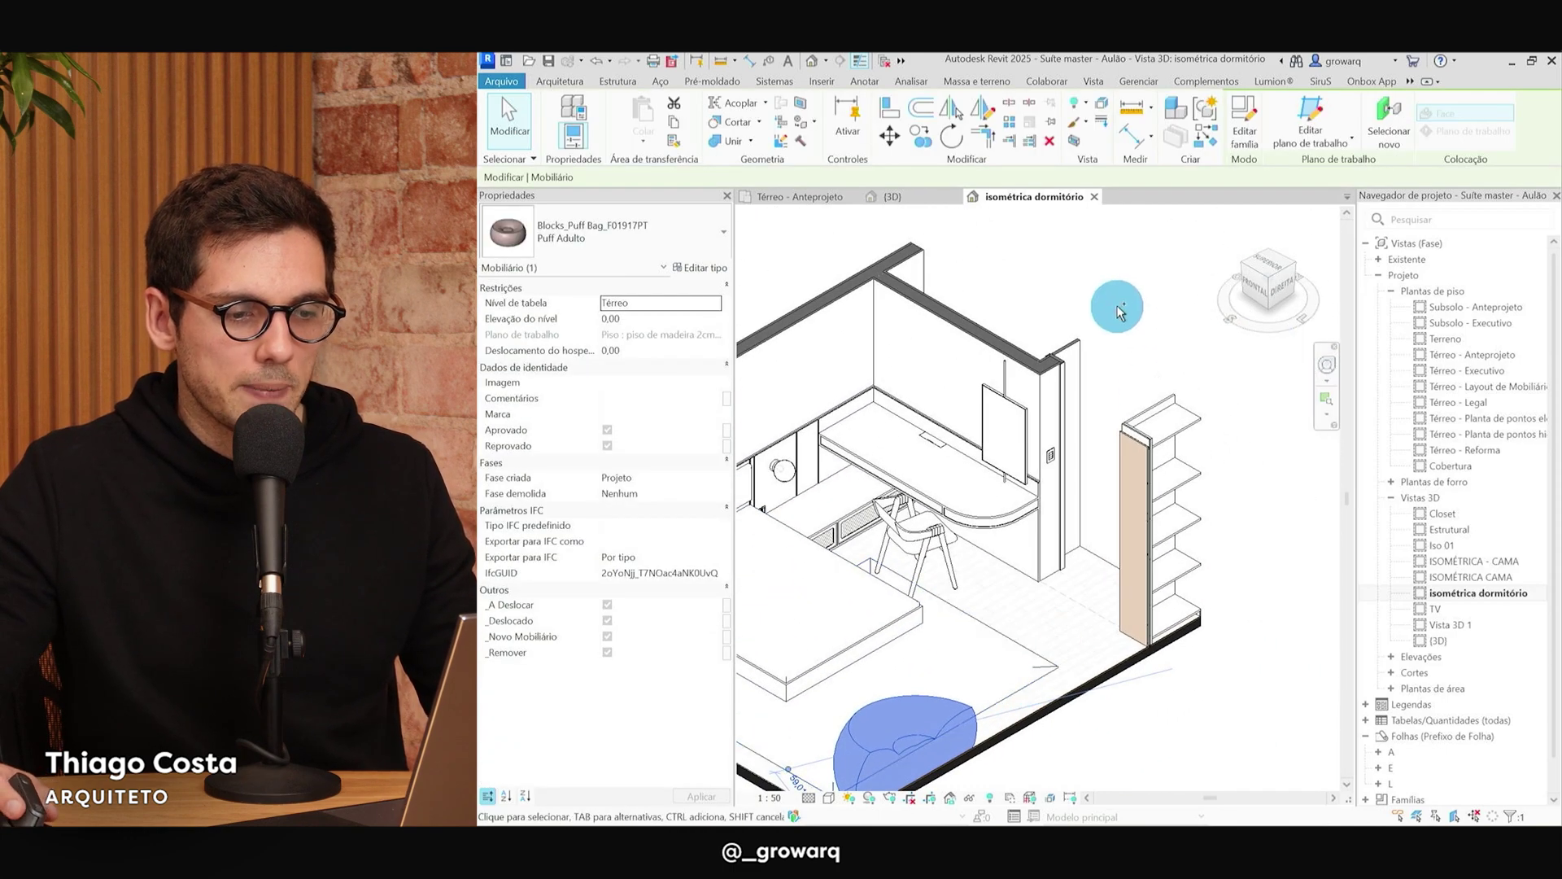
pyautogui.keyDown('ctrl'); pyautogui.moveTo(1131, 348); pyautogui.dragTo(1266, 733); pyautogui.keyUp('ctrl')
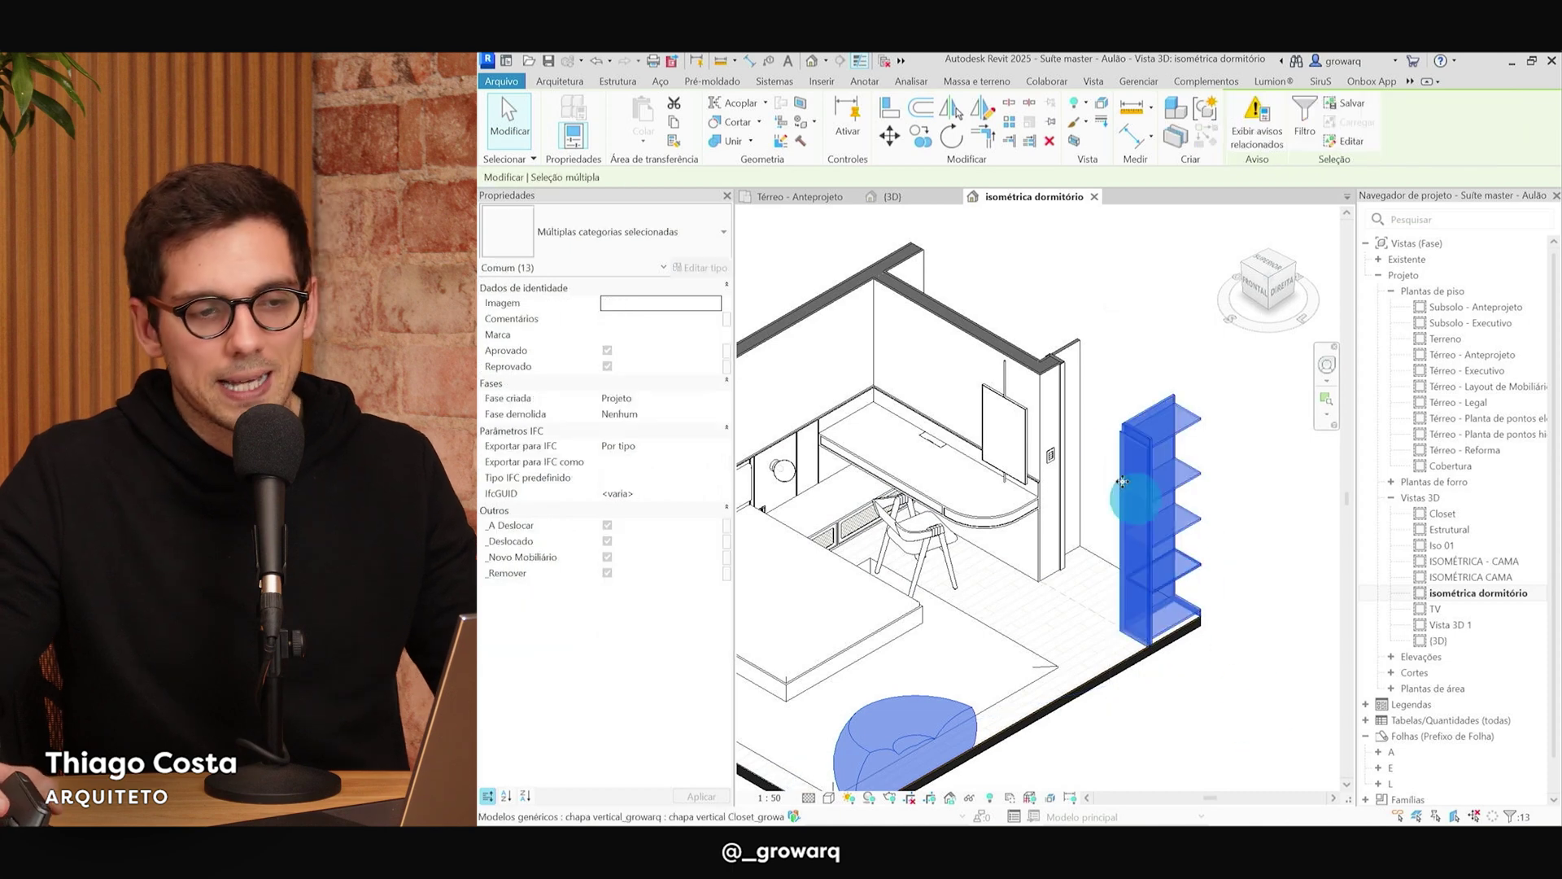
pyautogui.scroll(-3, 1034, 456)
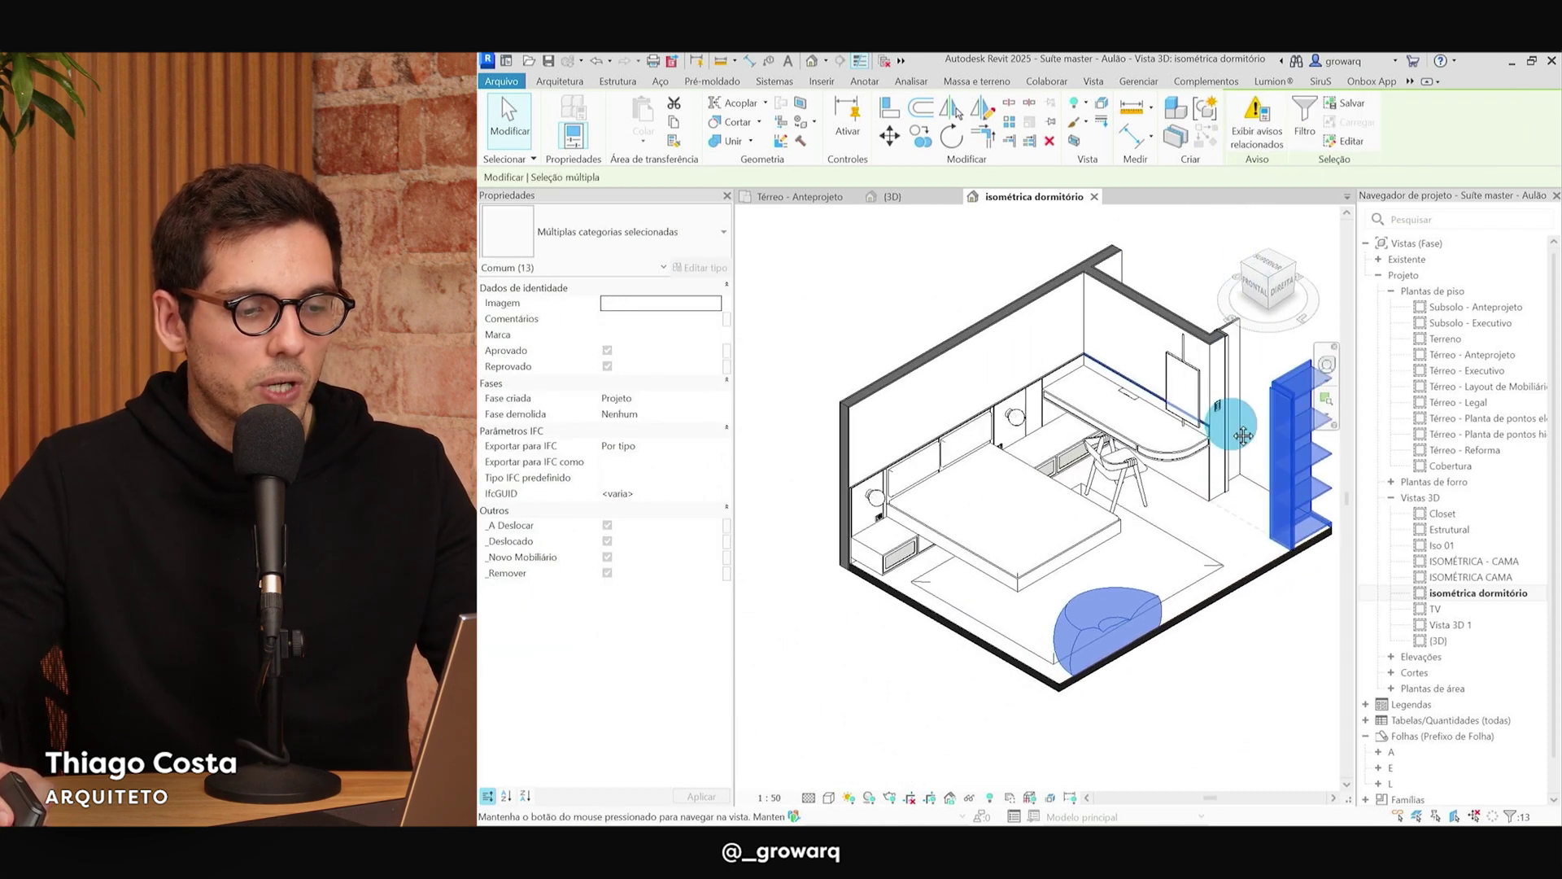
pyautogui.moveTo(1050, 419); pyautogui.dragTo(1089, 401, button='middle')
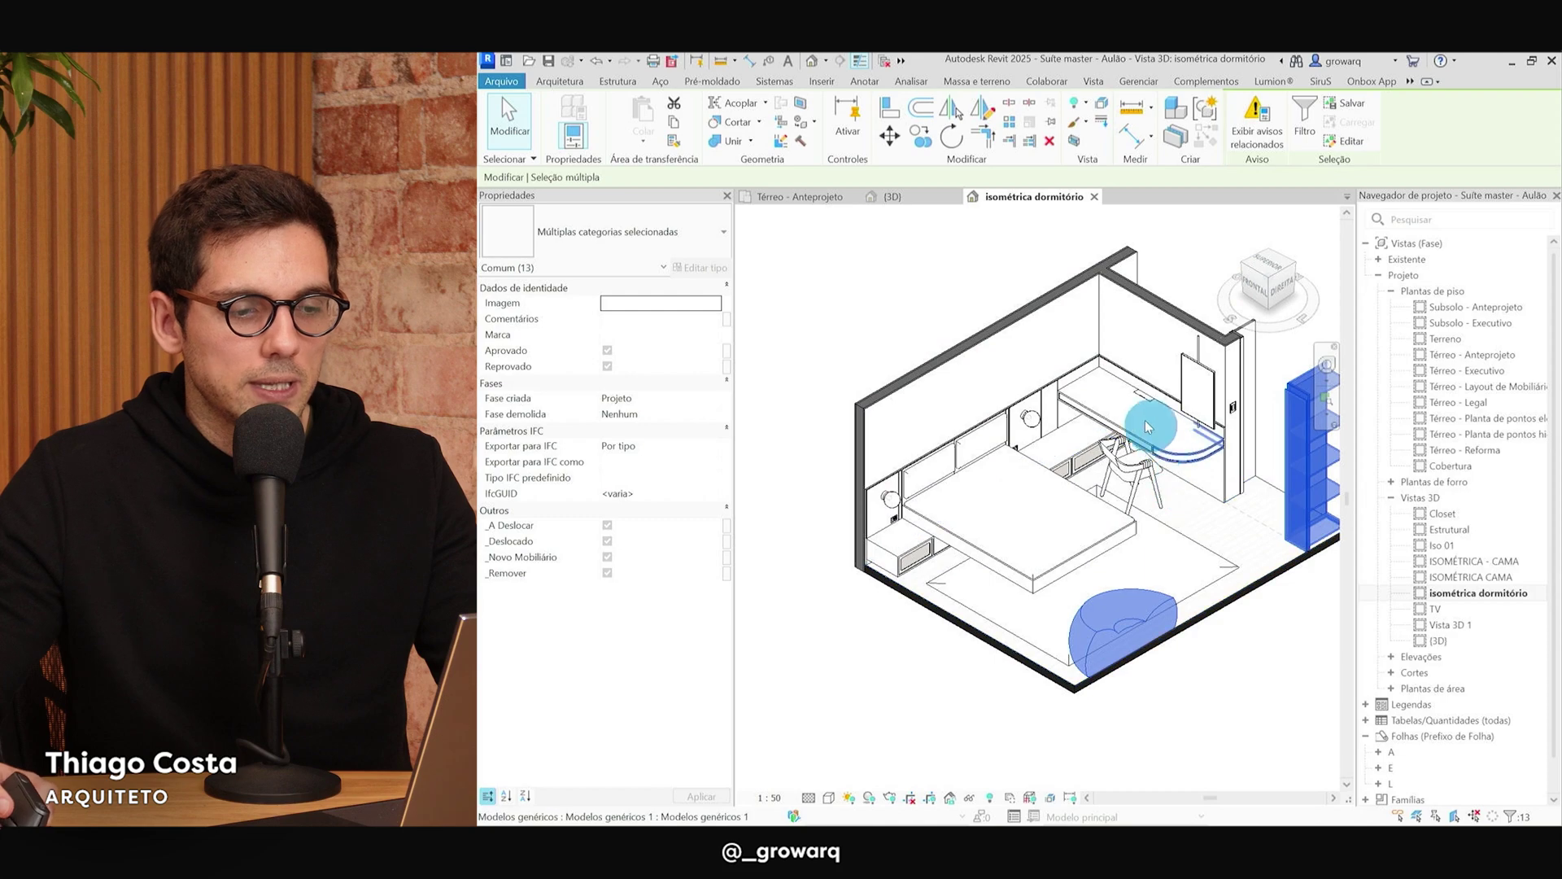
pyautogui.scroll(3, 909, 453)
pyautogui.moveTo(1226, 453); pyautogui.dragTo(770, 547, button='middle')
pyautogui.scroll(-2, 960, 480)
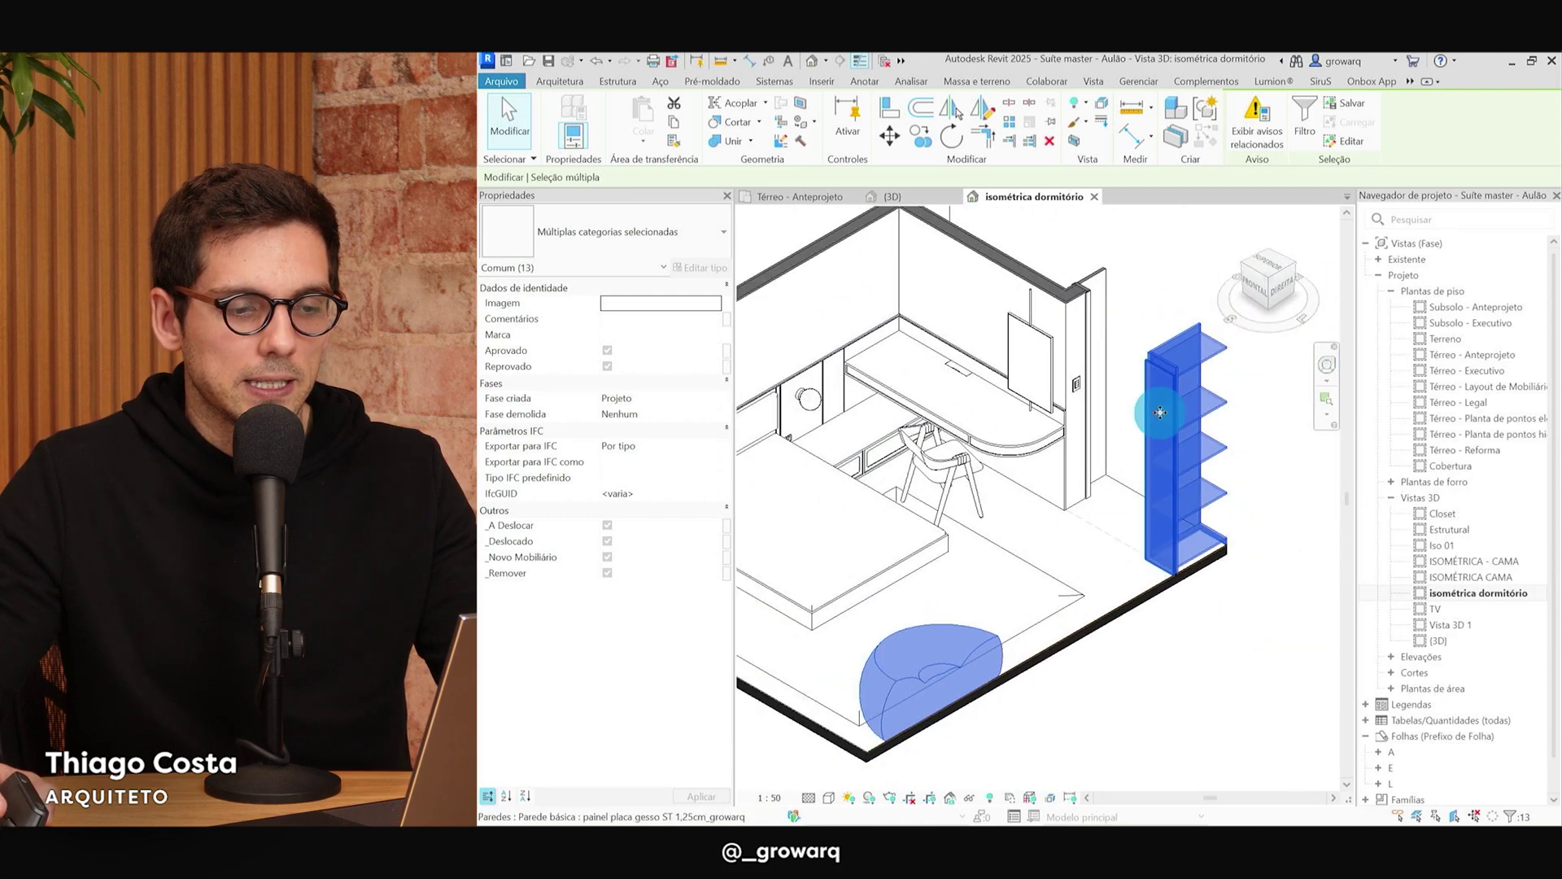
# Hide the puff bag and bookshelf in this view, then start applying a view template.
pyautogui.rightClick(1162, 419)
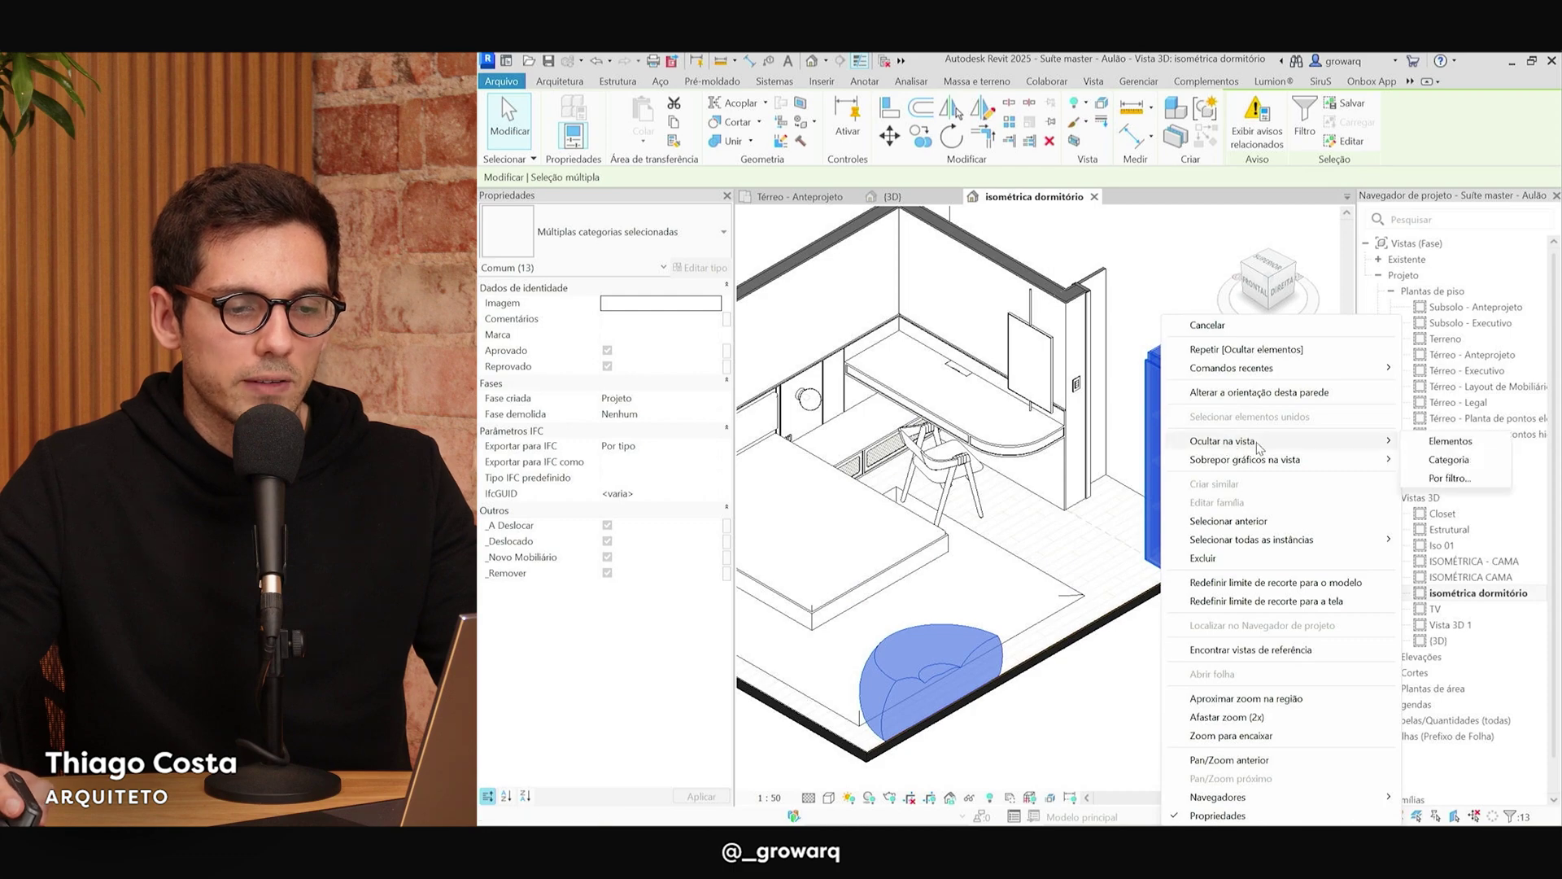
pyautogui.click(1460, 445)
pyautogui.scroll(-2, 1286, 620)
pyautogui.scroll(-2, 1220, 649)
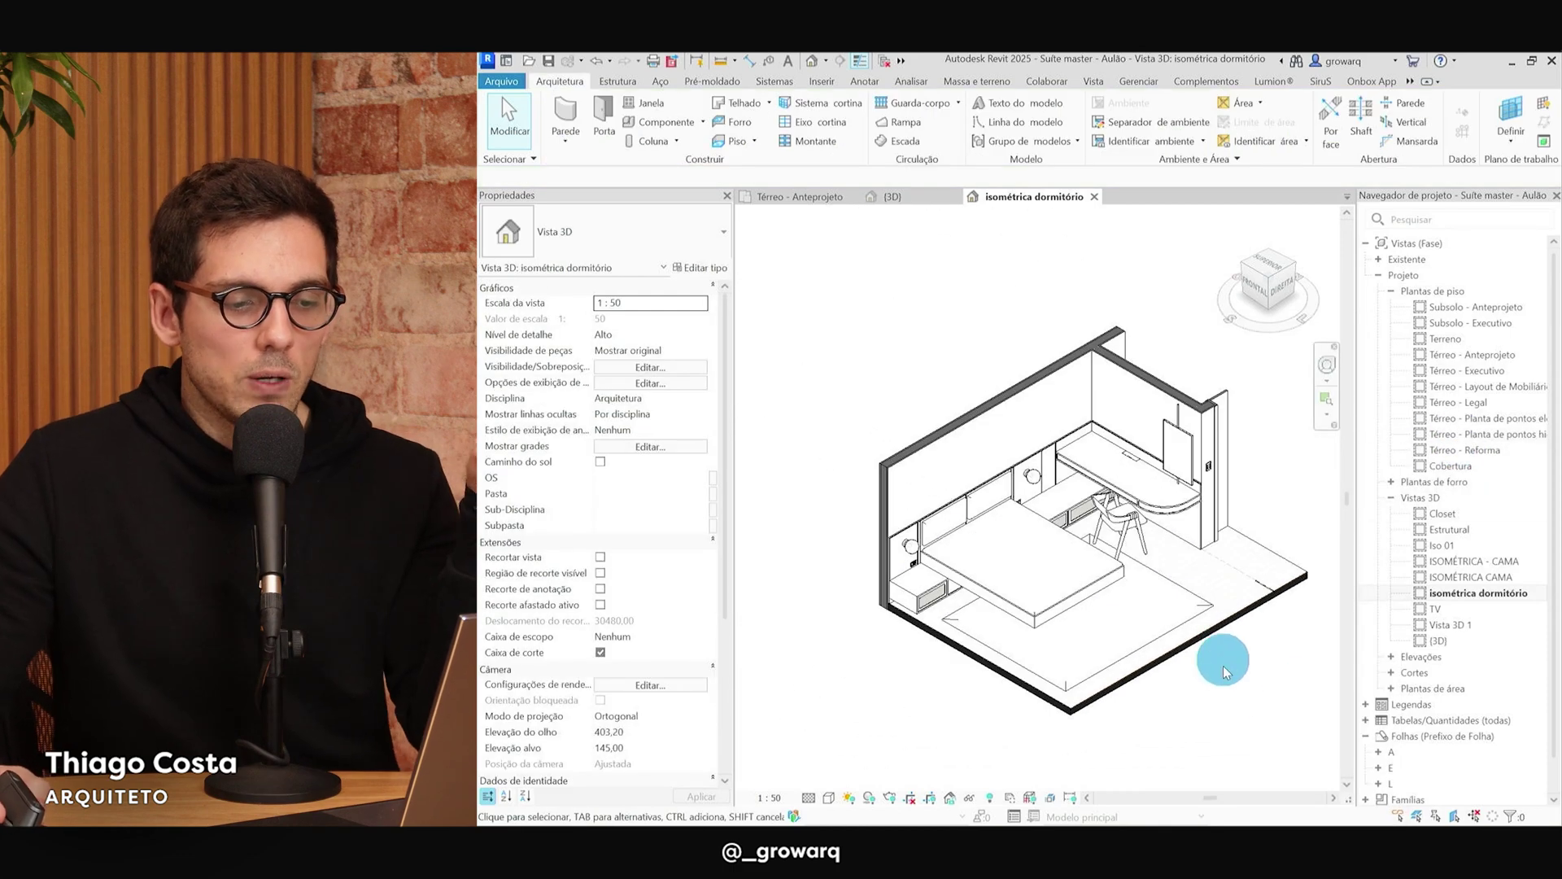
pyautogui.scroll(-1, 1225, 676)
pyautogui.scroll(3, 935, 645)
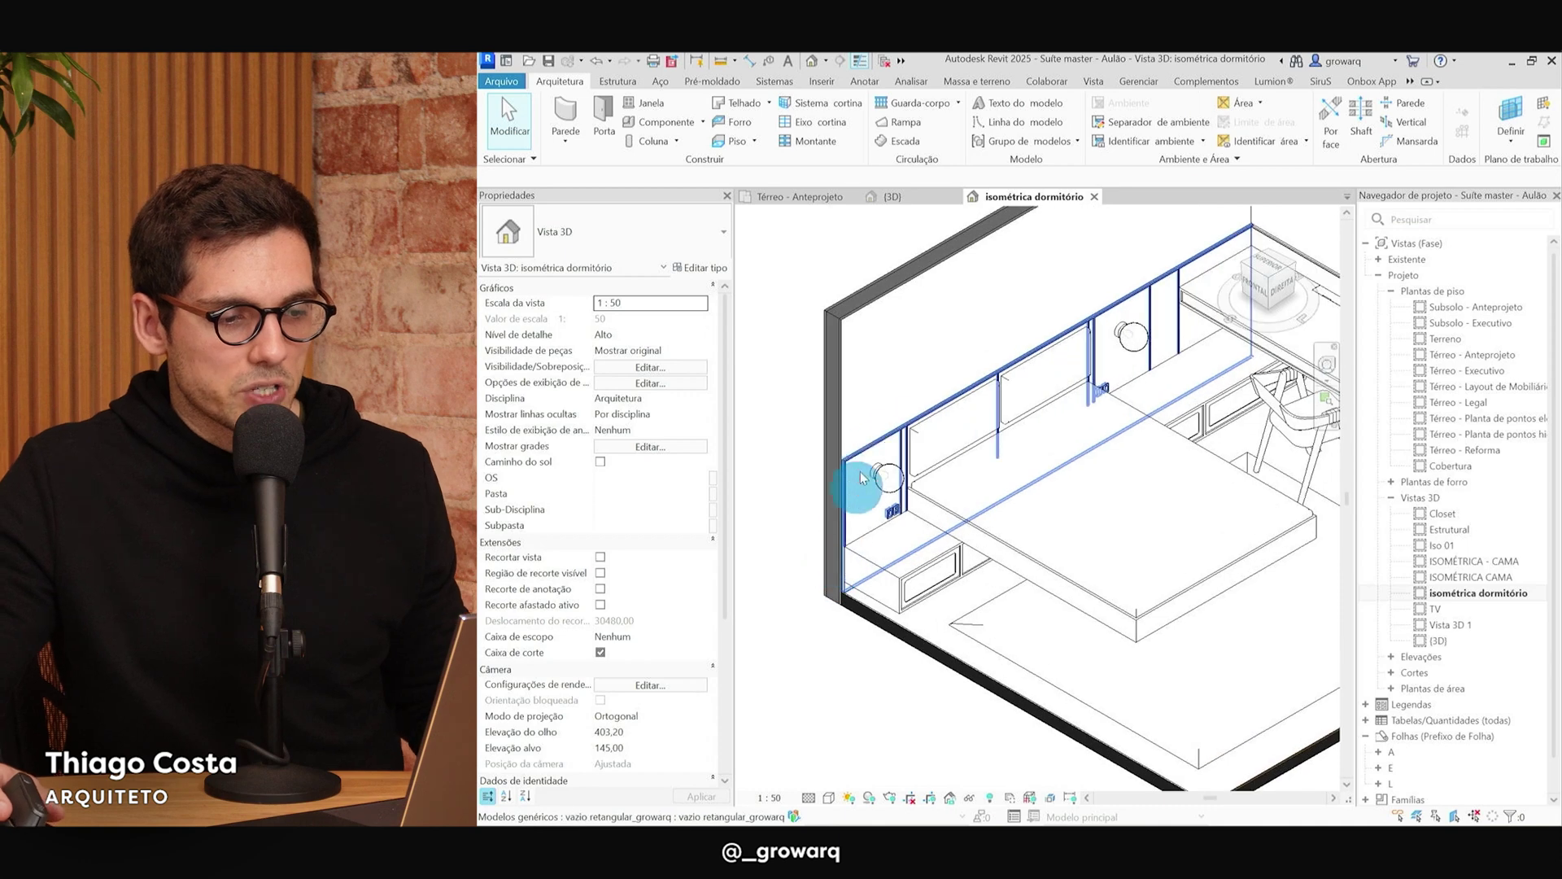
pyautogui.scroll(-1, 1155, 488)
pyautogui.scroll(-1, 1140, 509)
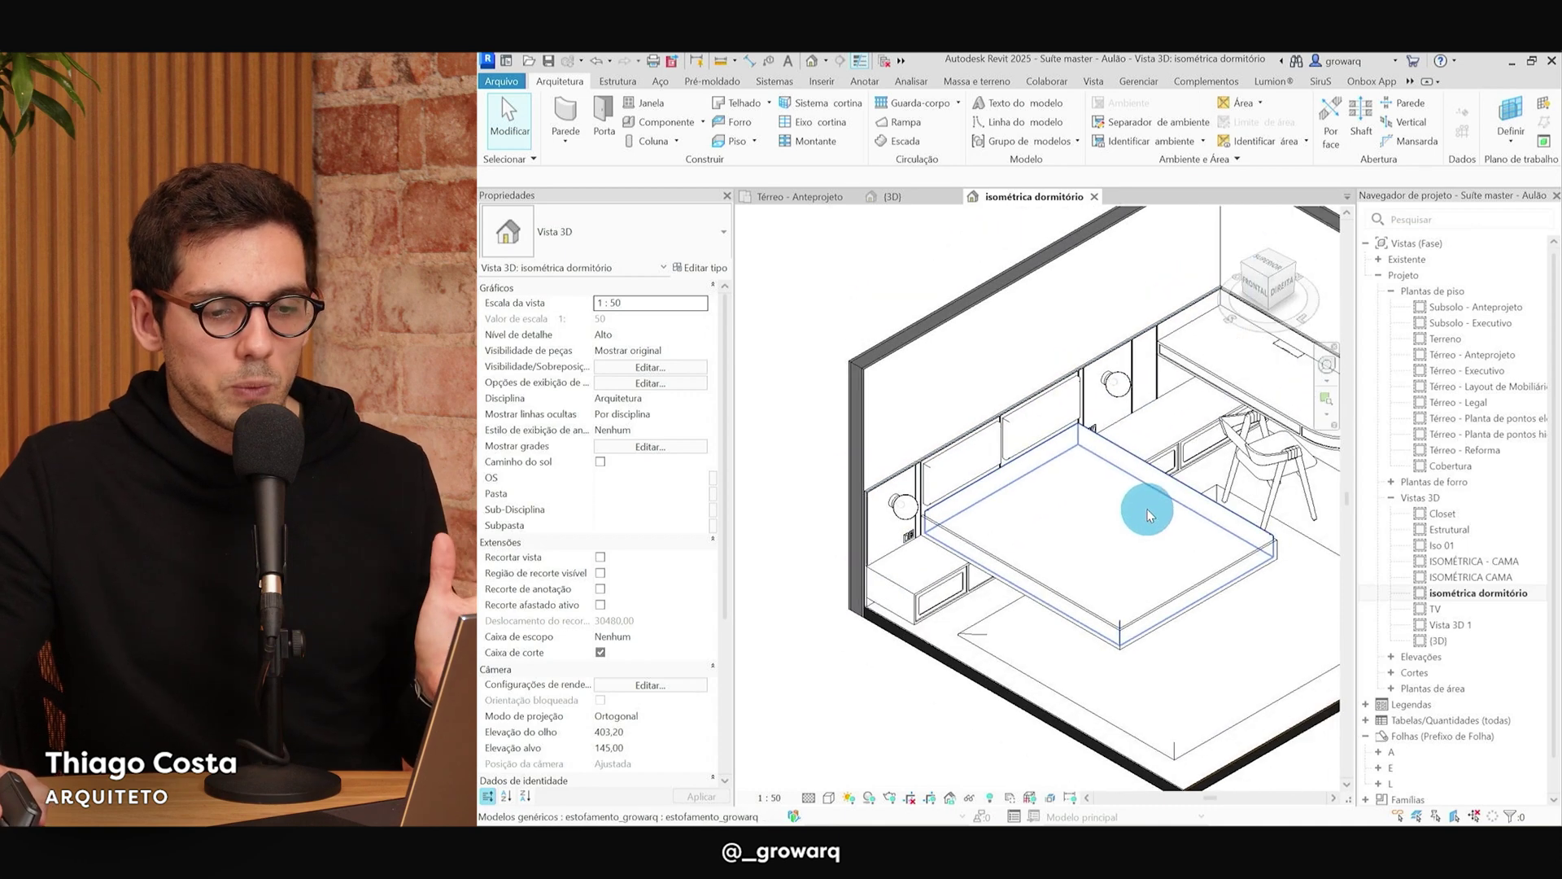
pyautogui.rightClick(1493, 599)
pyautogui.click(1335, 251)
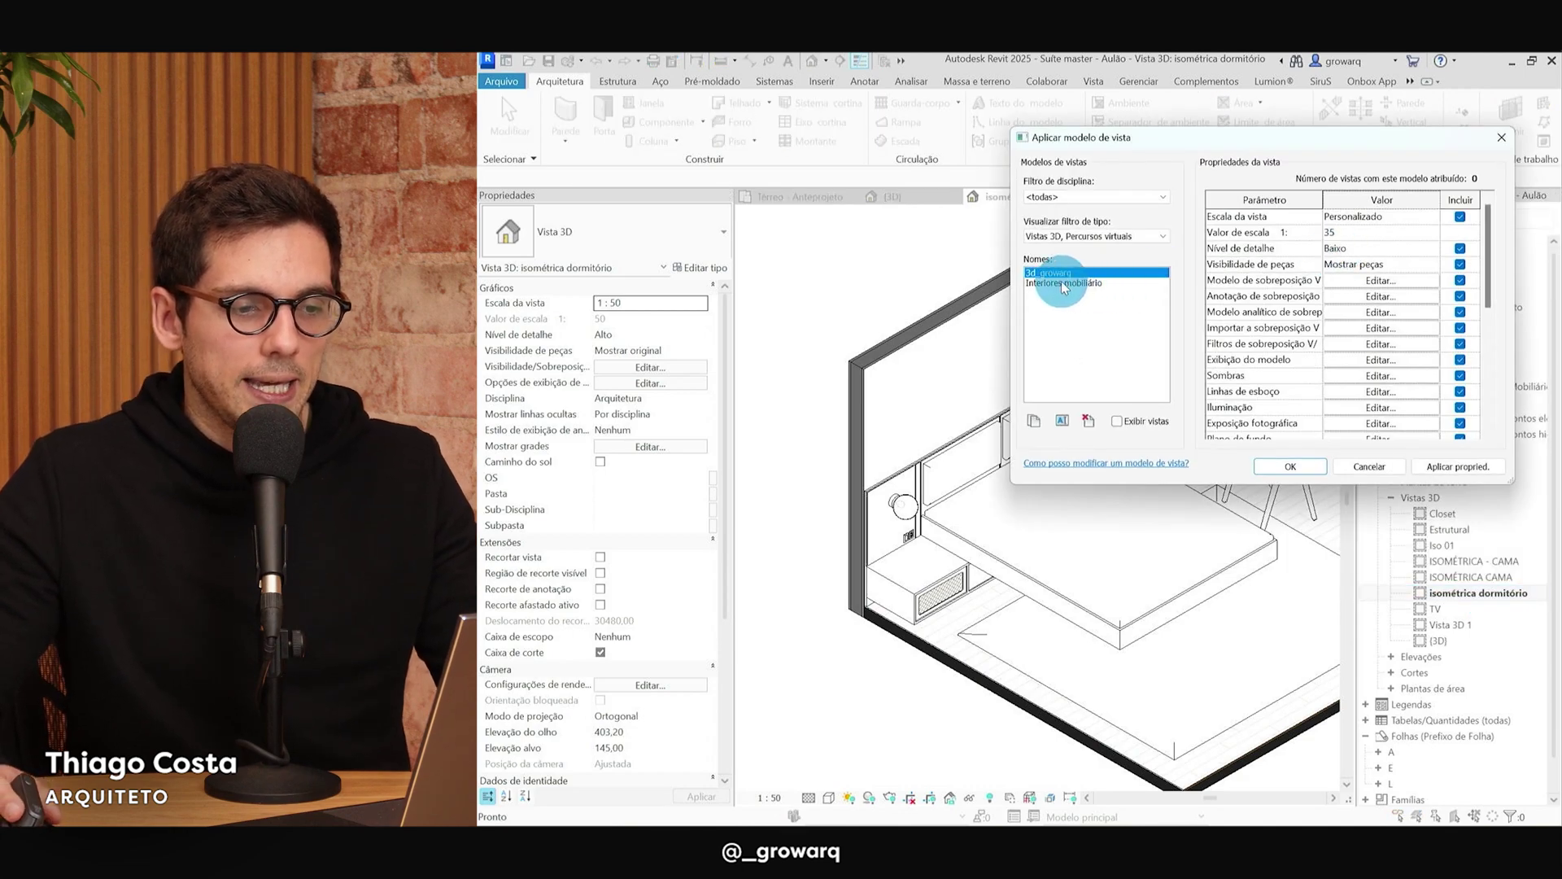
# Apply the 3d_growarq view template to the bedroom isometric and recentre the model.
pyautogui.click(1061, 274)
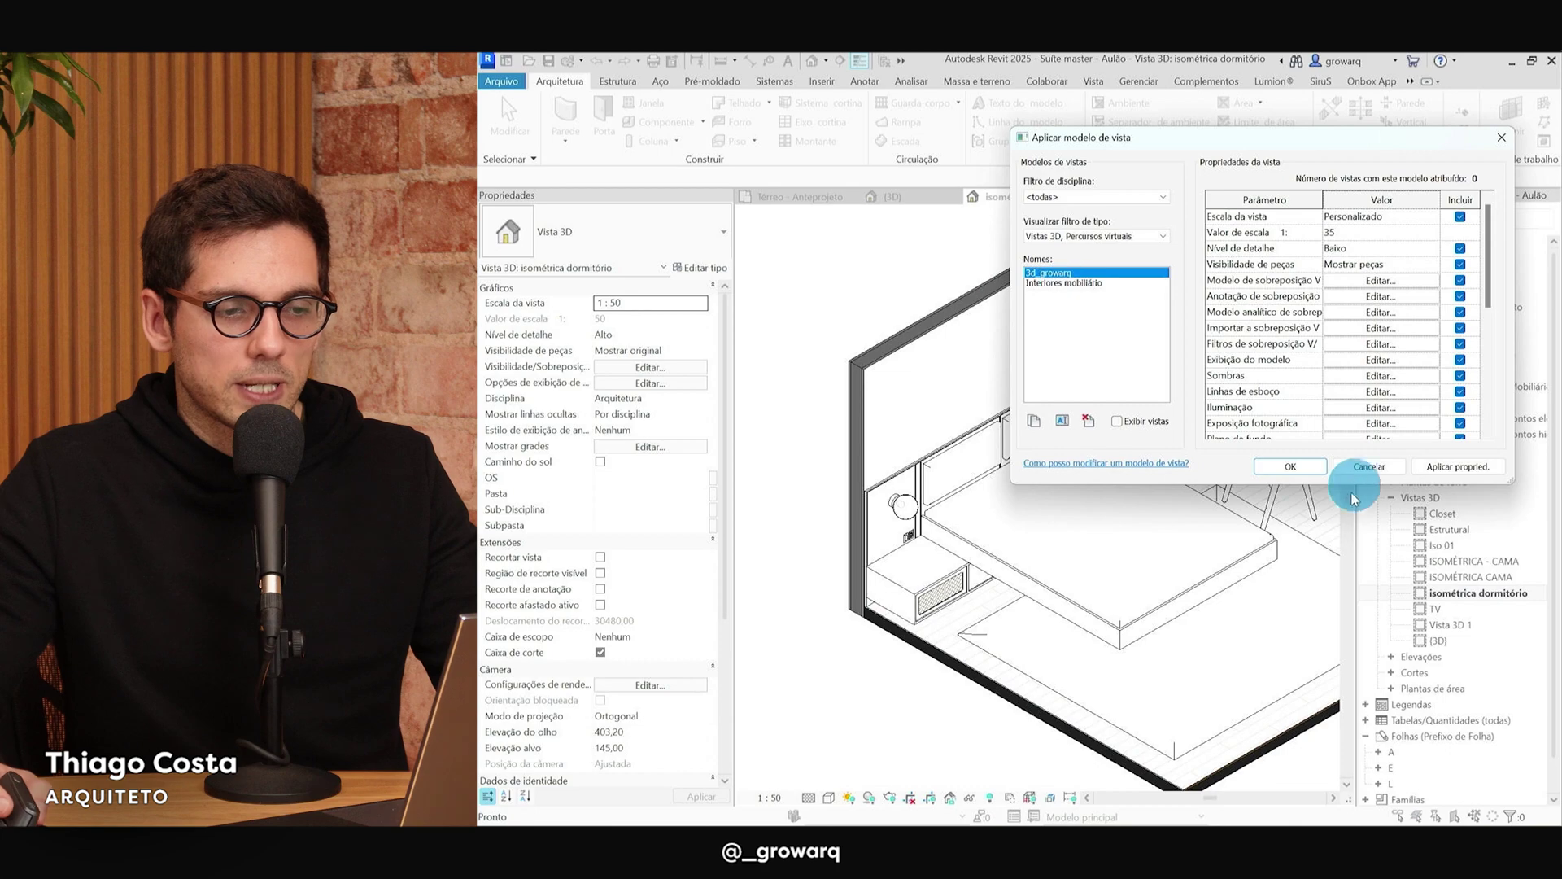
pyautogui.click(1297, 474)
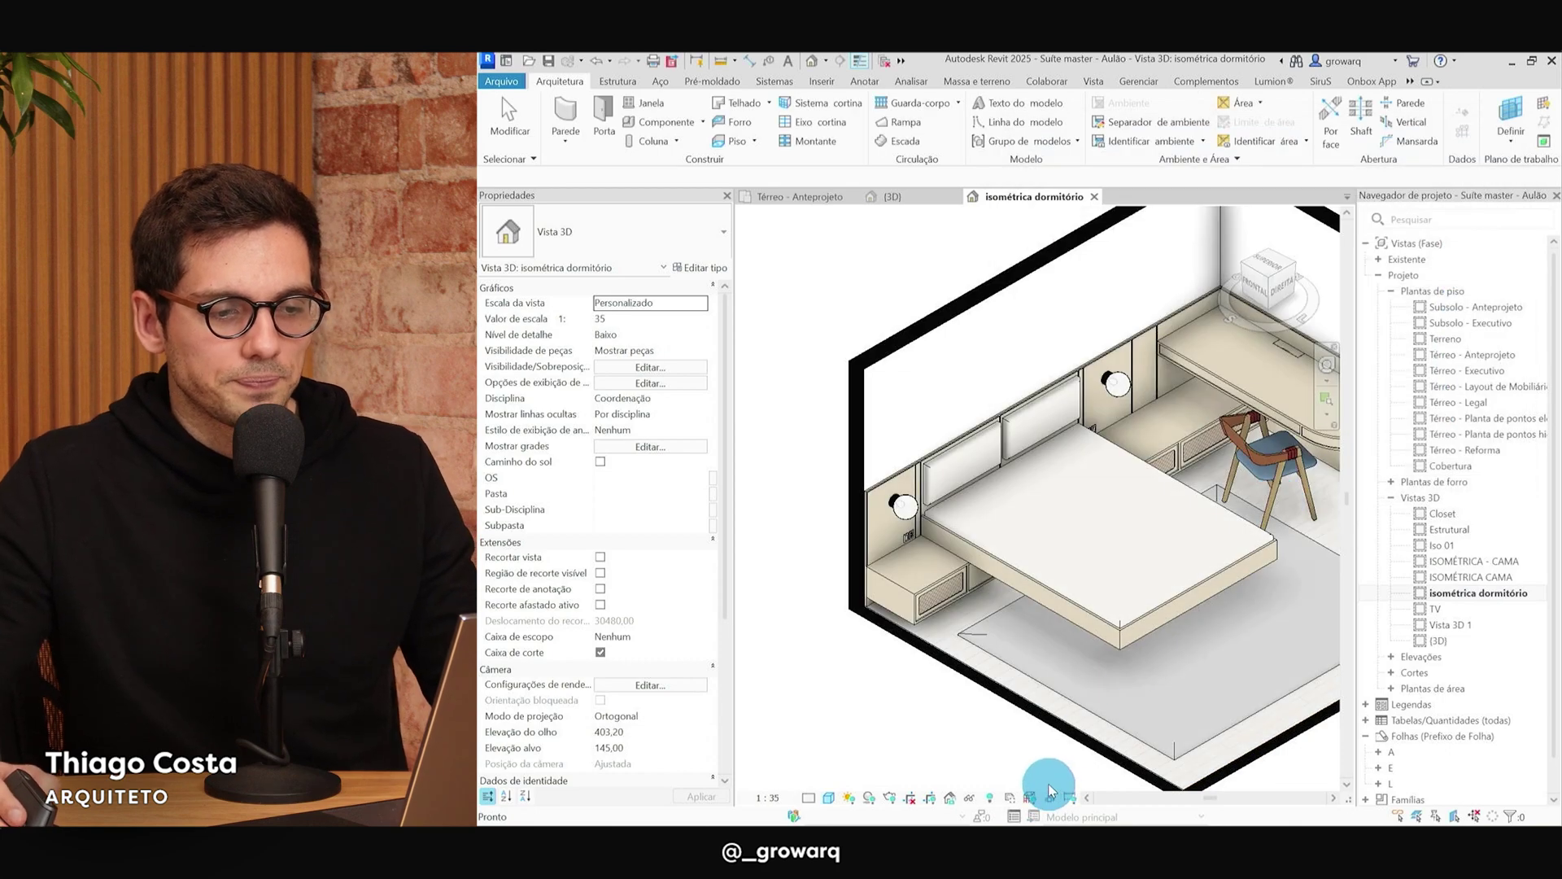
pyautogui.moveTo(1049, 791); pyautogui.dragTo(987, 634, button='middle')
pyautogui.moveTo(1255, 565)
pyautogui.mouseDown(button='middle')
pyautogui.moveTo(1016, 720)
pyautogui.moveTo(806, 814)
pyautogui.mouseUp(button='middle')
# Set the visual style to Consistent Colors, orbit the model slightly, and return to Térreo - Anteprojeto.
pyautogui.click(829, 798)
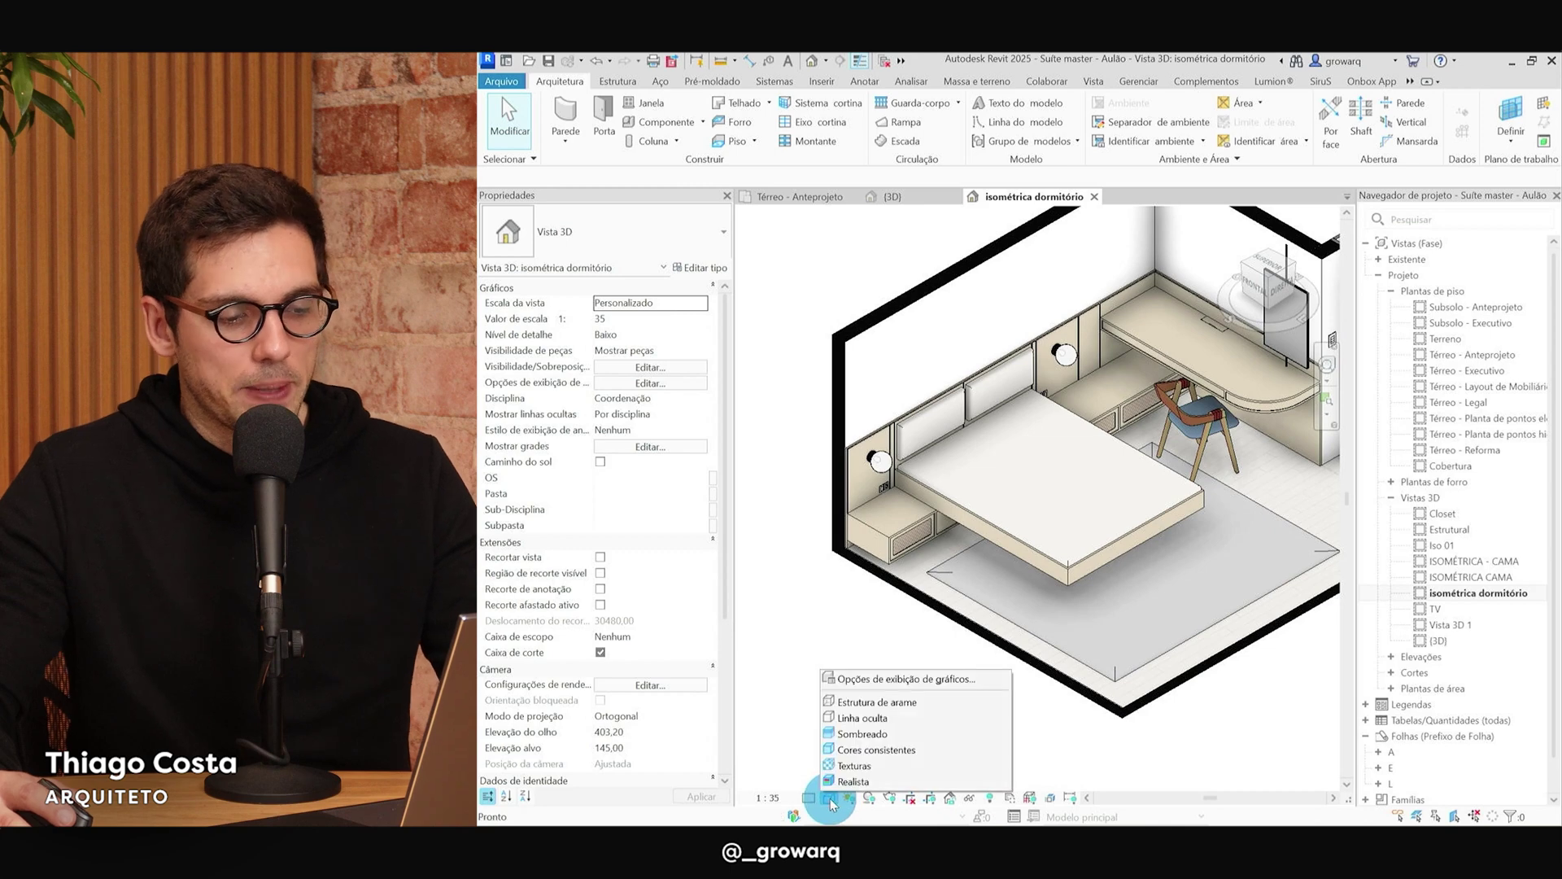
pyautogui.click(858, 749)
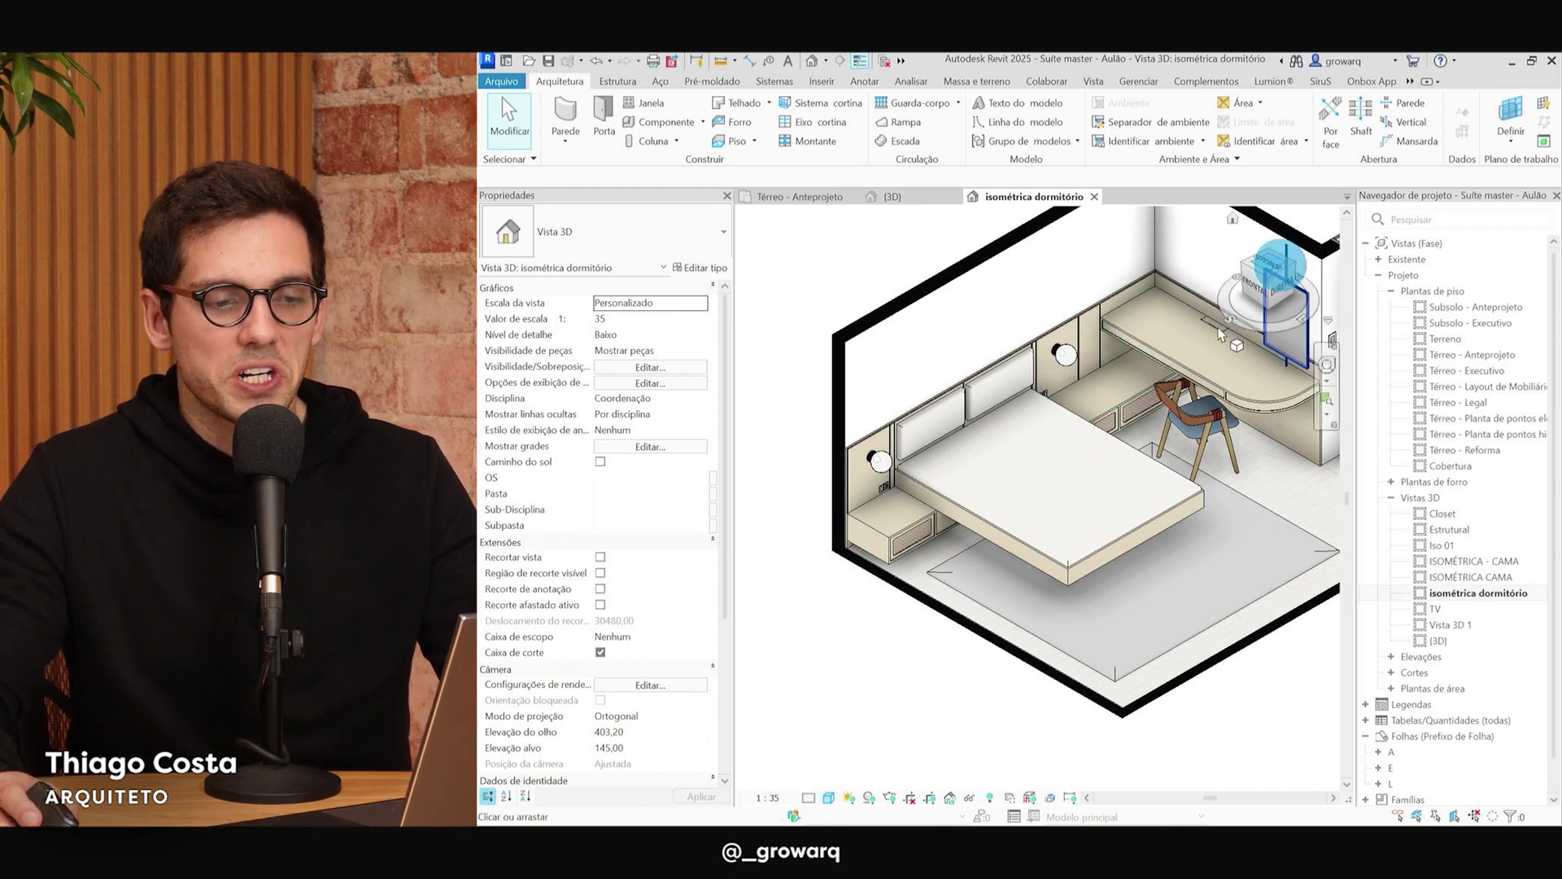
pyautogui.click(1172, 598)
pyautogui.moveTo(1107, 491)
pyautogui.keyDown('shift'); pyautogui.mouseDown(button='middle')
pyautogui.moveTo(1172, 599)
pyautogui.moveTo(1074, 591)
pyautogui.mouseUp(button='middle'); pyautogui.keyUp('shift')
pyautogui.click(1434, 612)
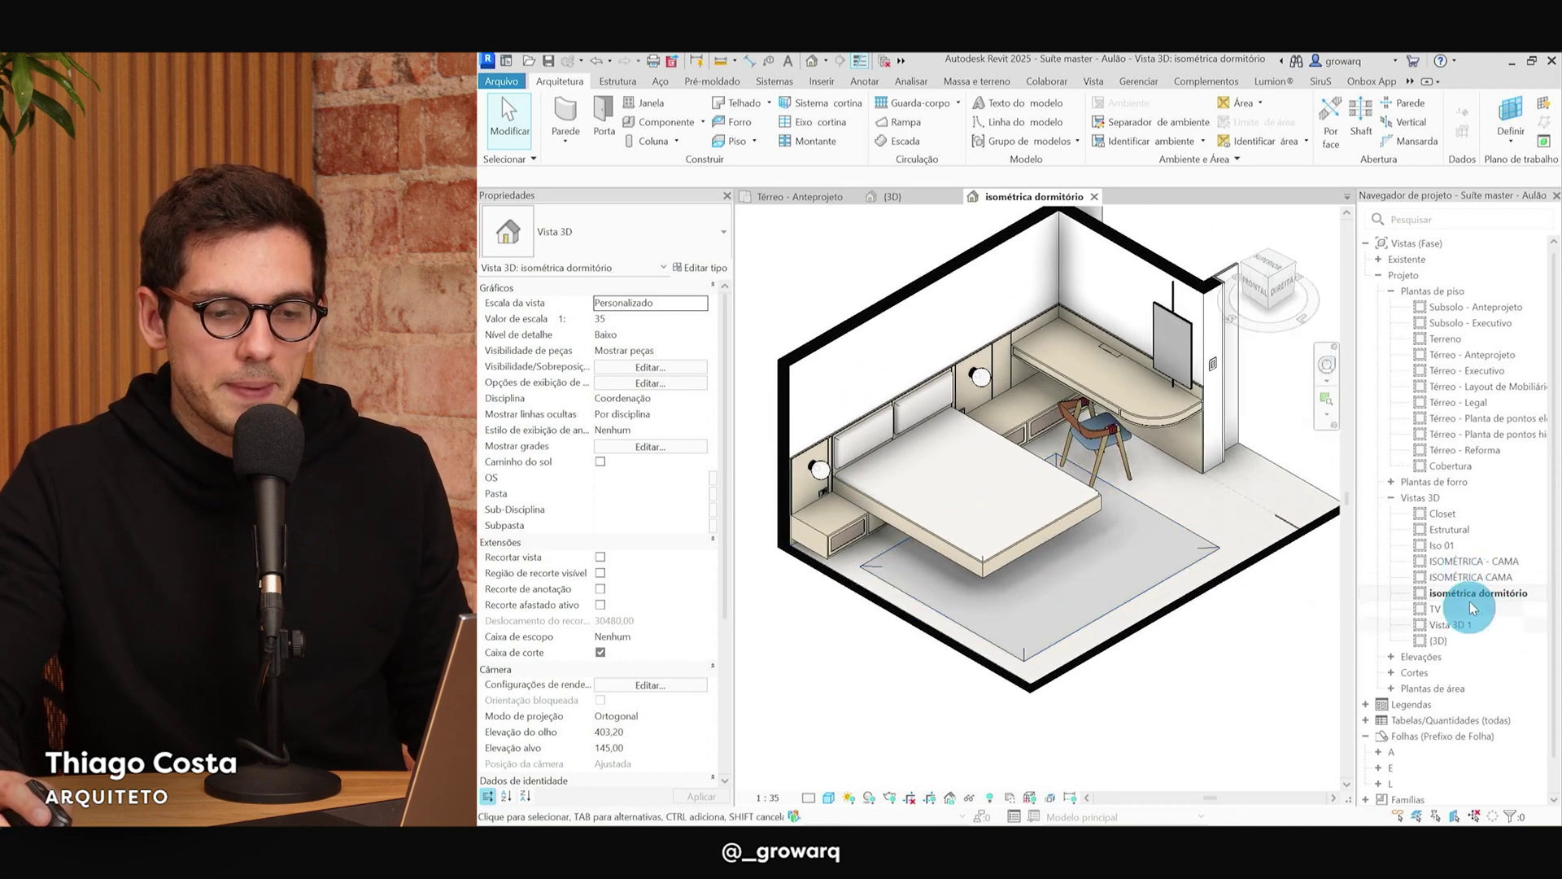
pyautogui.doubleClick(1470, 356)
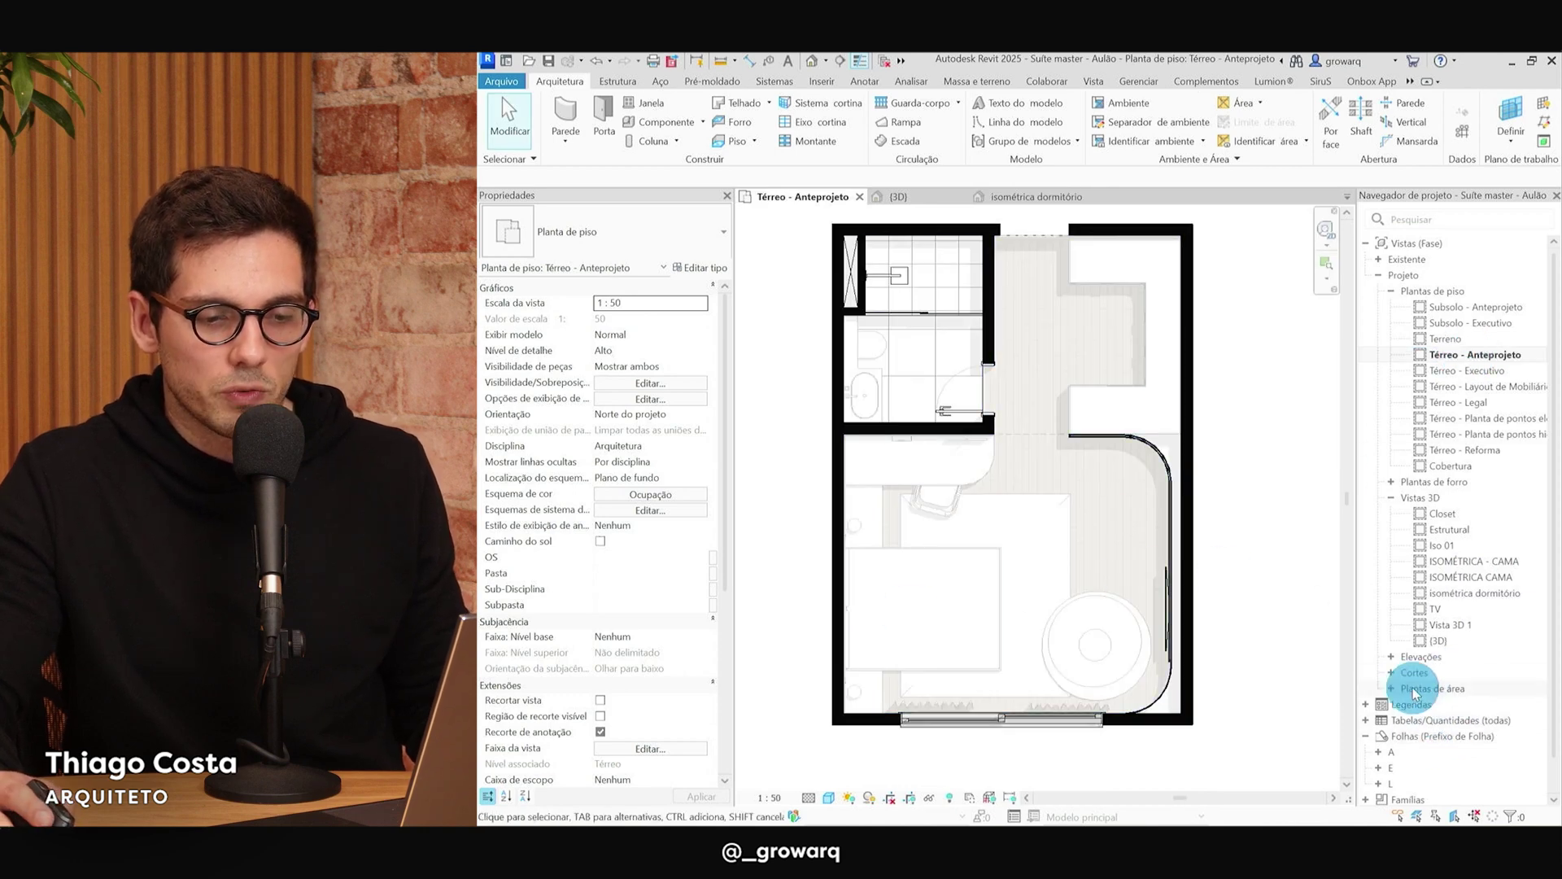
# Create sheet M101 using the A4 horizontal executive growarq title block.
pyautogui.rightClick(1422, 737)
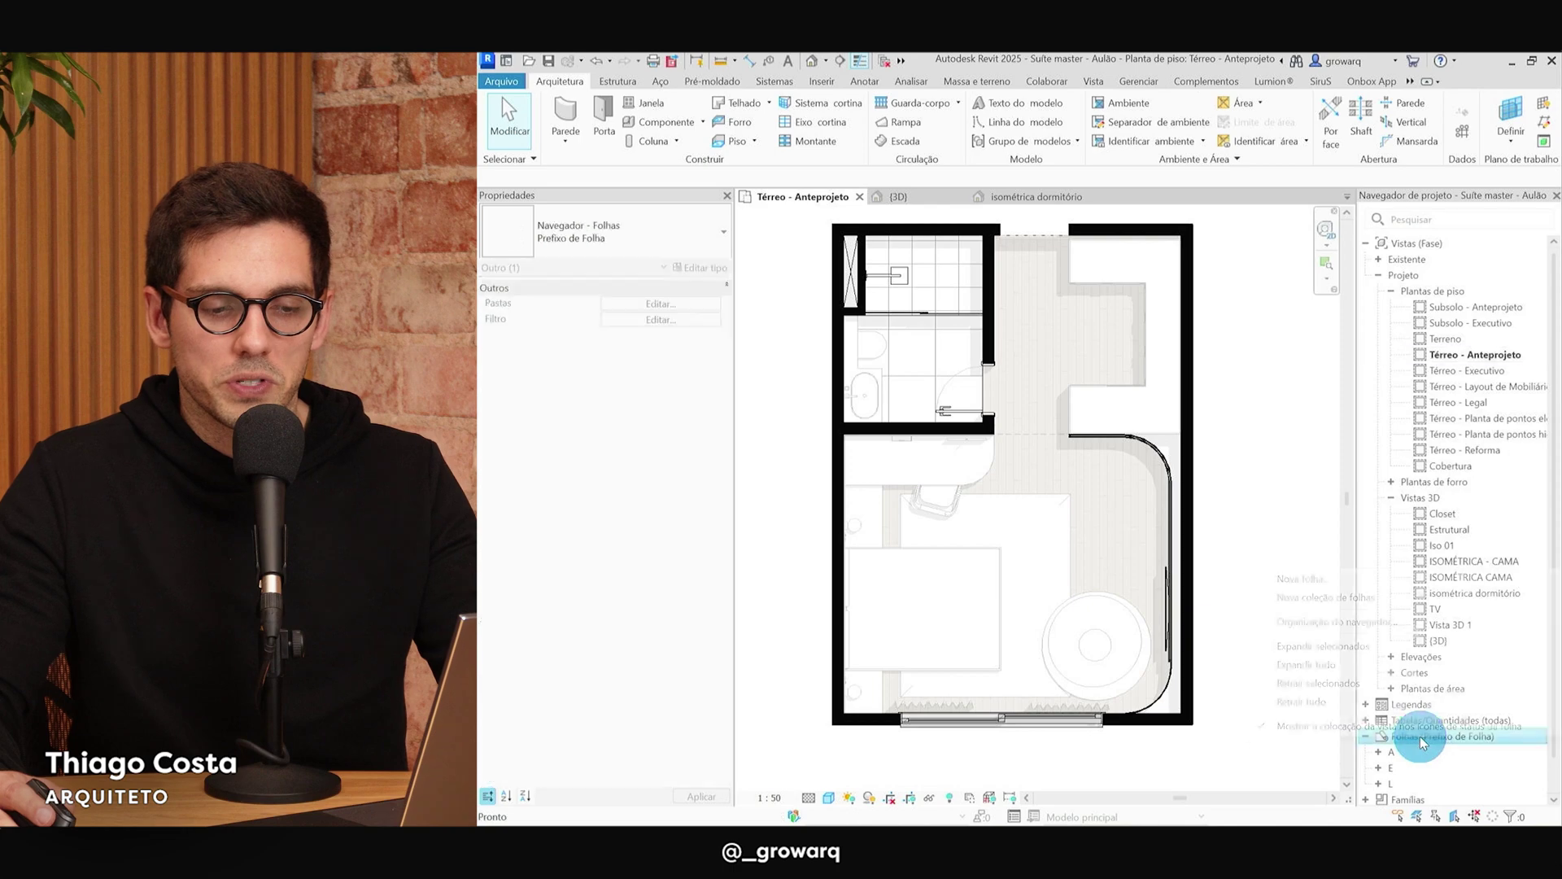
pyautogui.click(1338, 583)
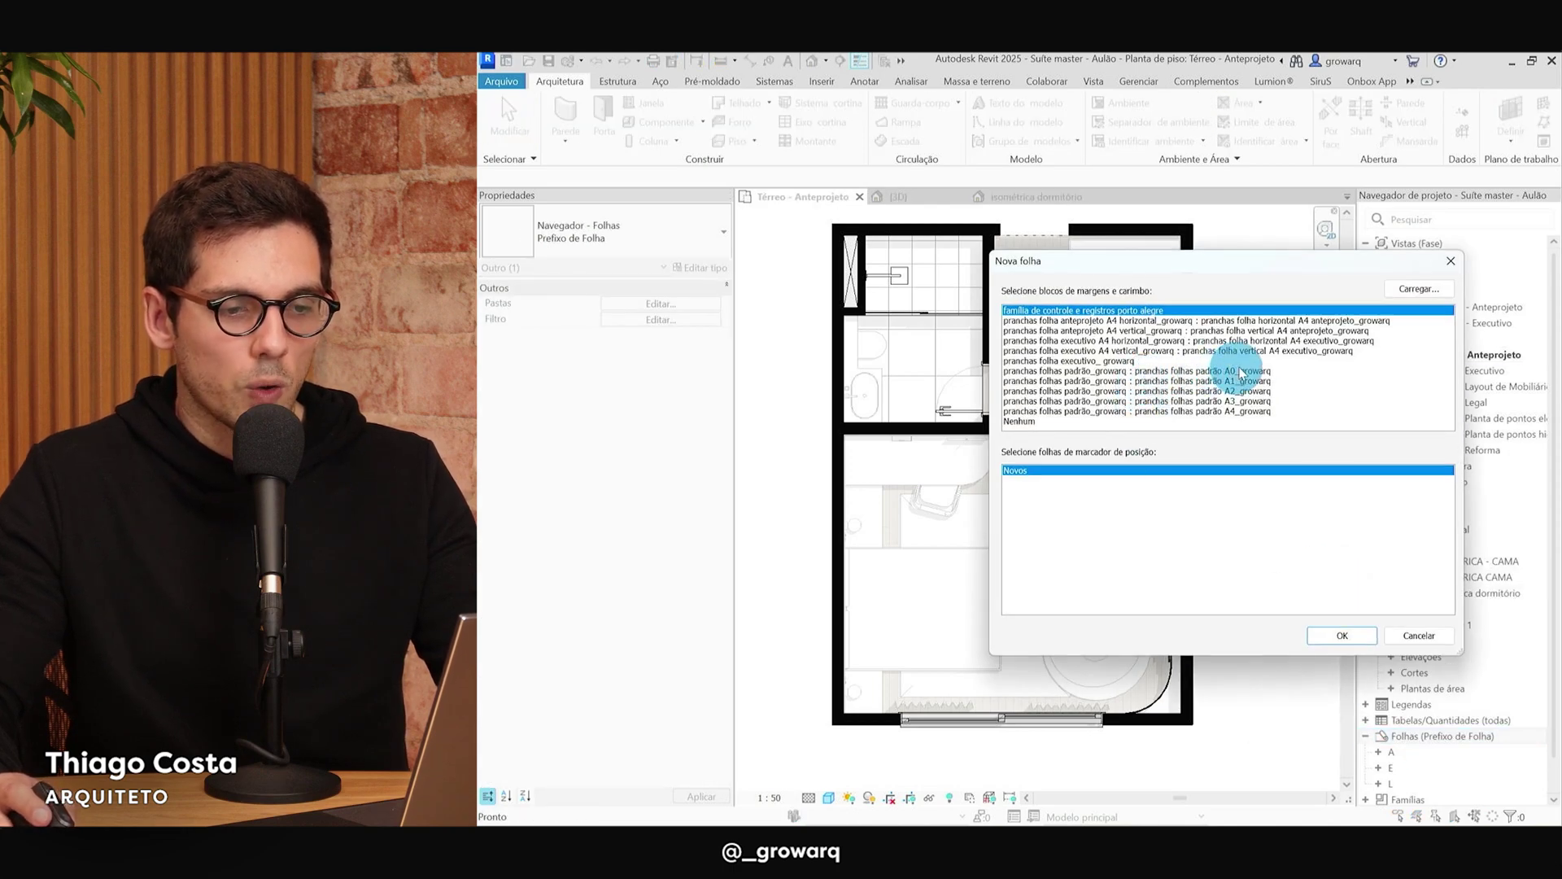
pyautogui.click(1276, 340)
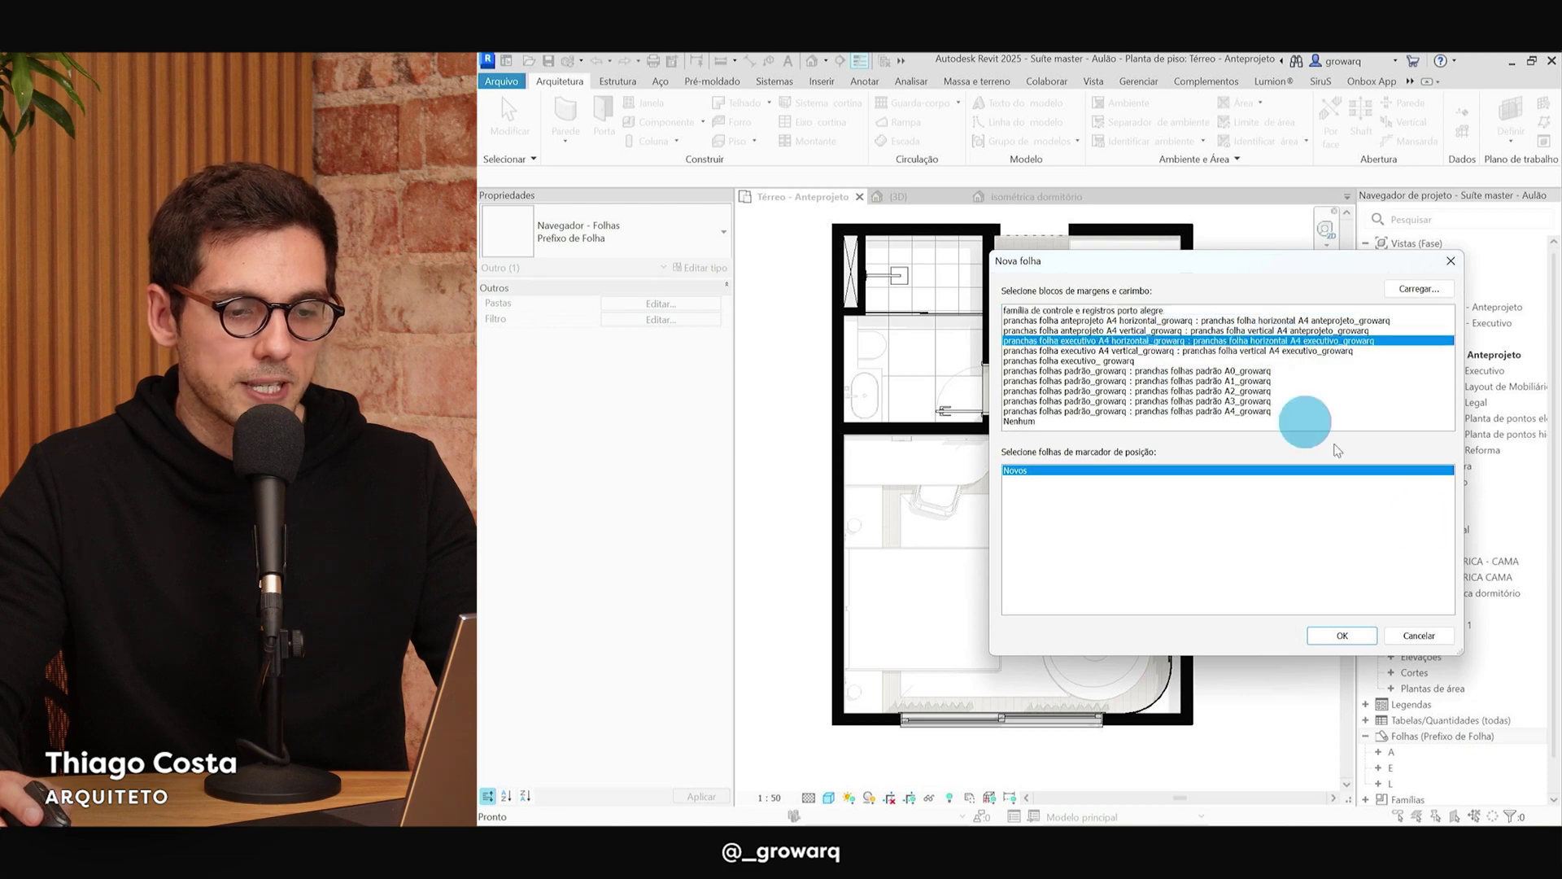
pyautogui.click(1352, 642)
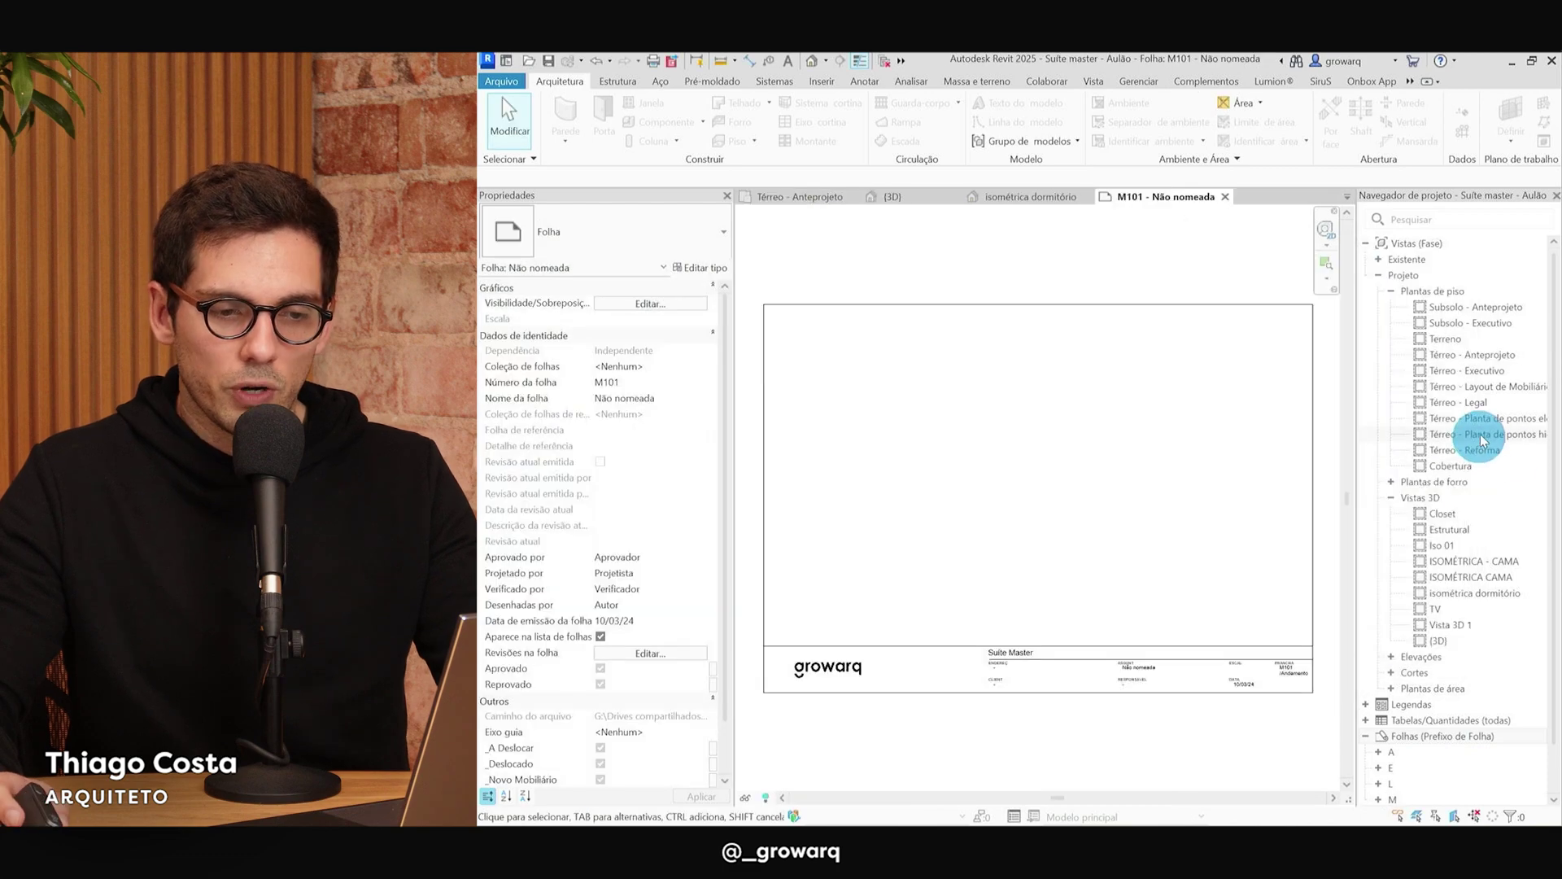
# Drag the Térreo - Anteprojeto plan and the isométrica dormitório view onto sheet M101.
pyautogui.click(1477, 360)
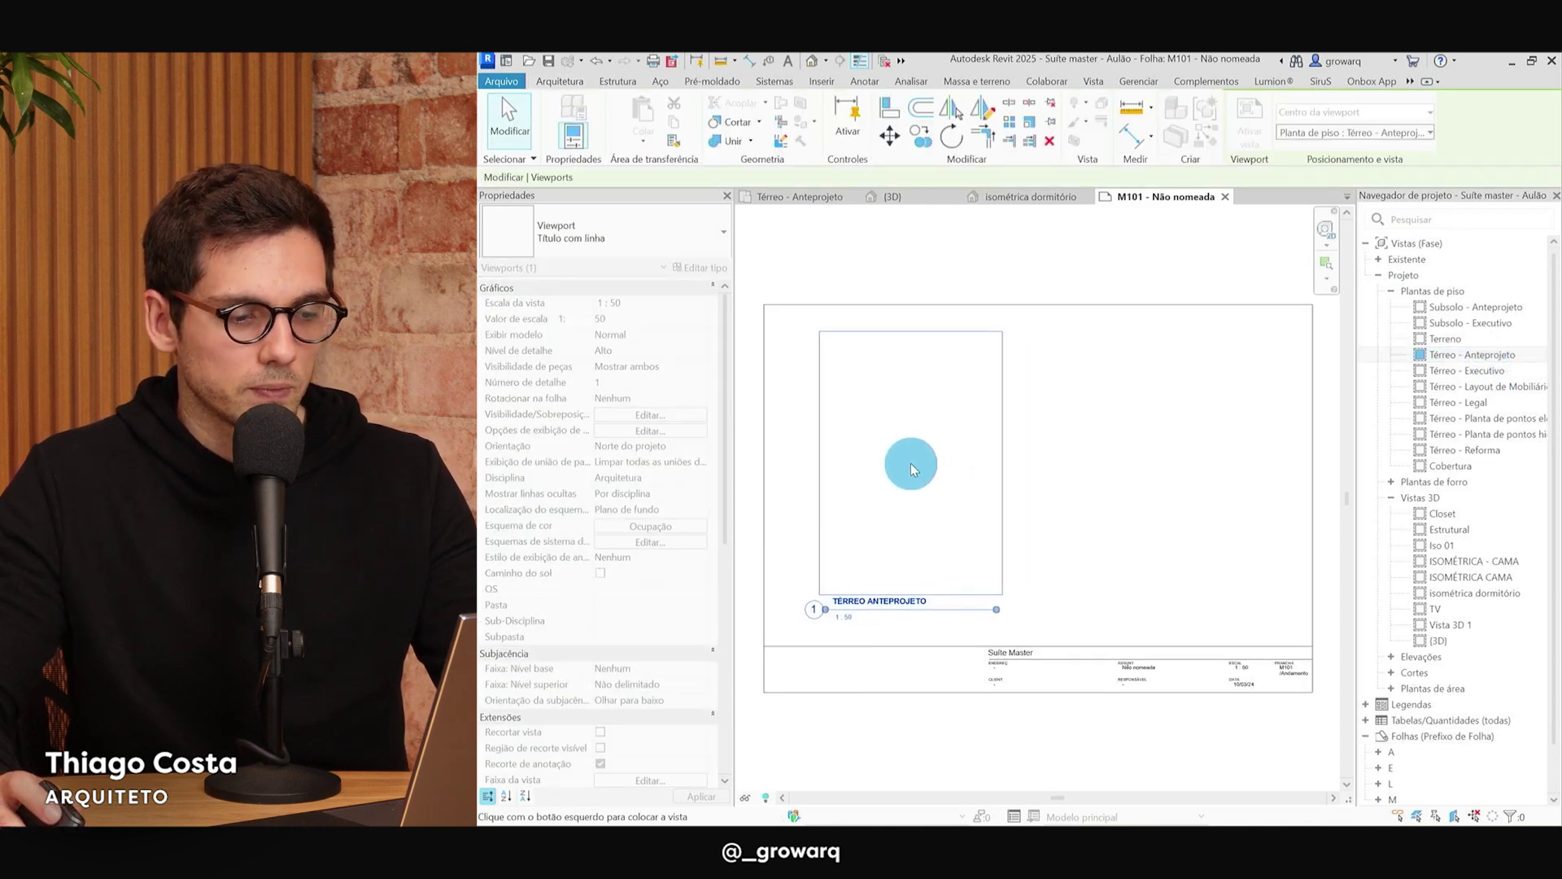
pyautogui.click(911, 461)
pyautogui.moveTo(1468, 593); pyautogui.dragTo(1491, 623)
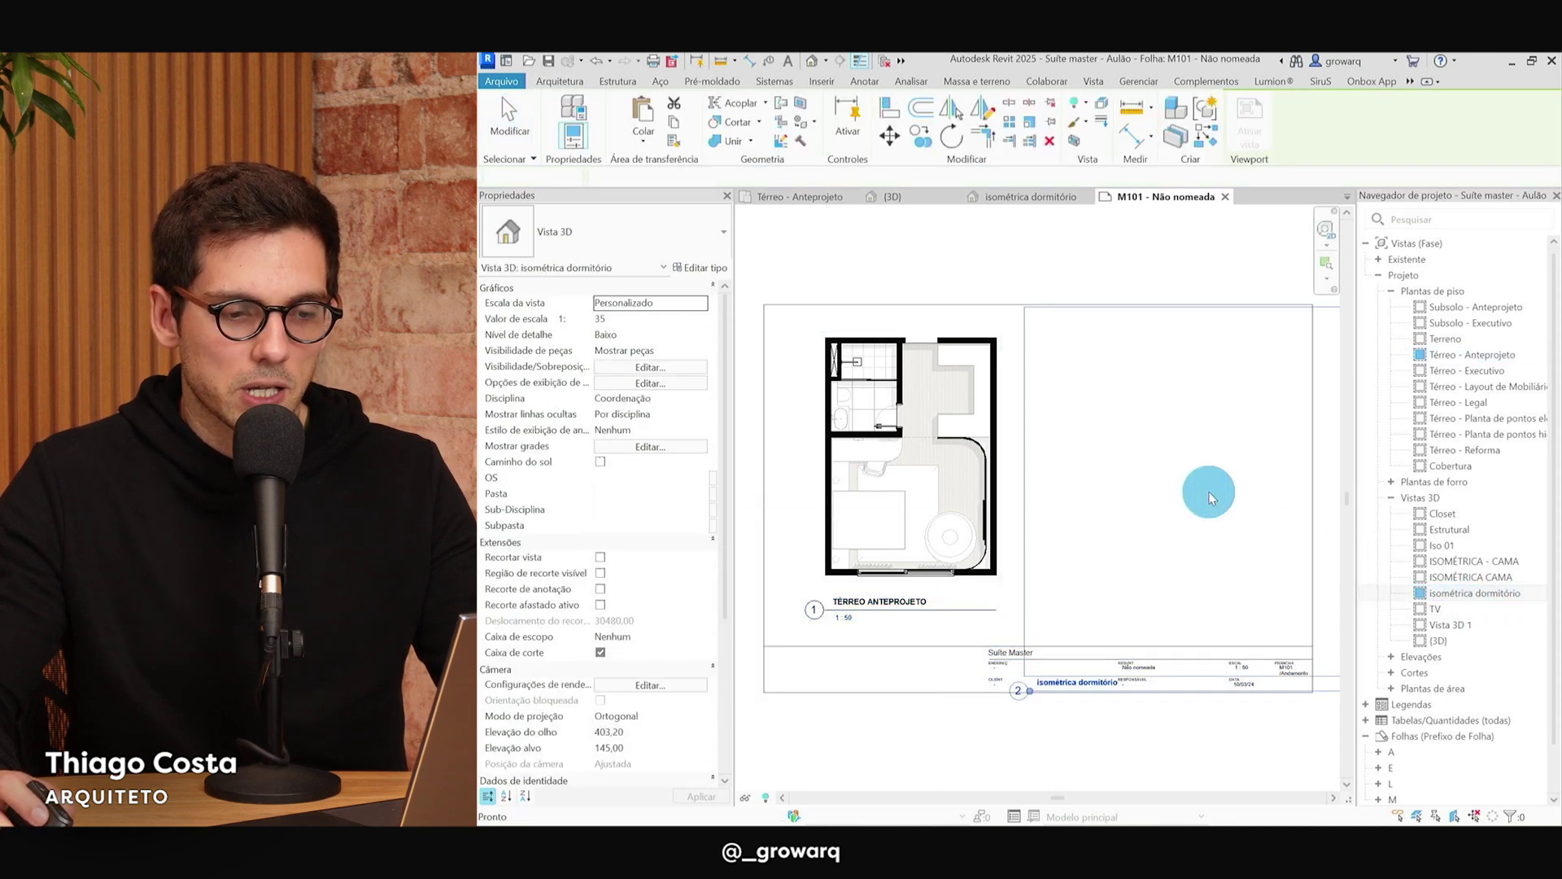
pyautogui.click(1196, 478)
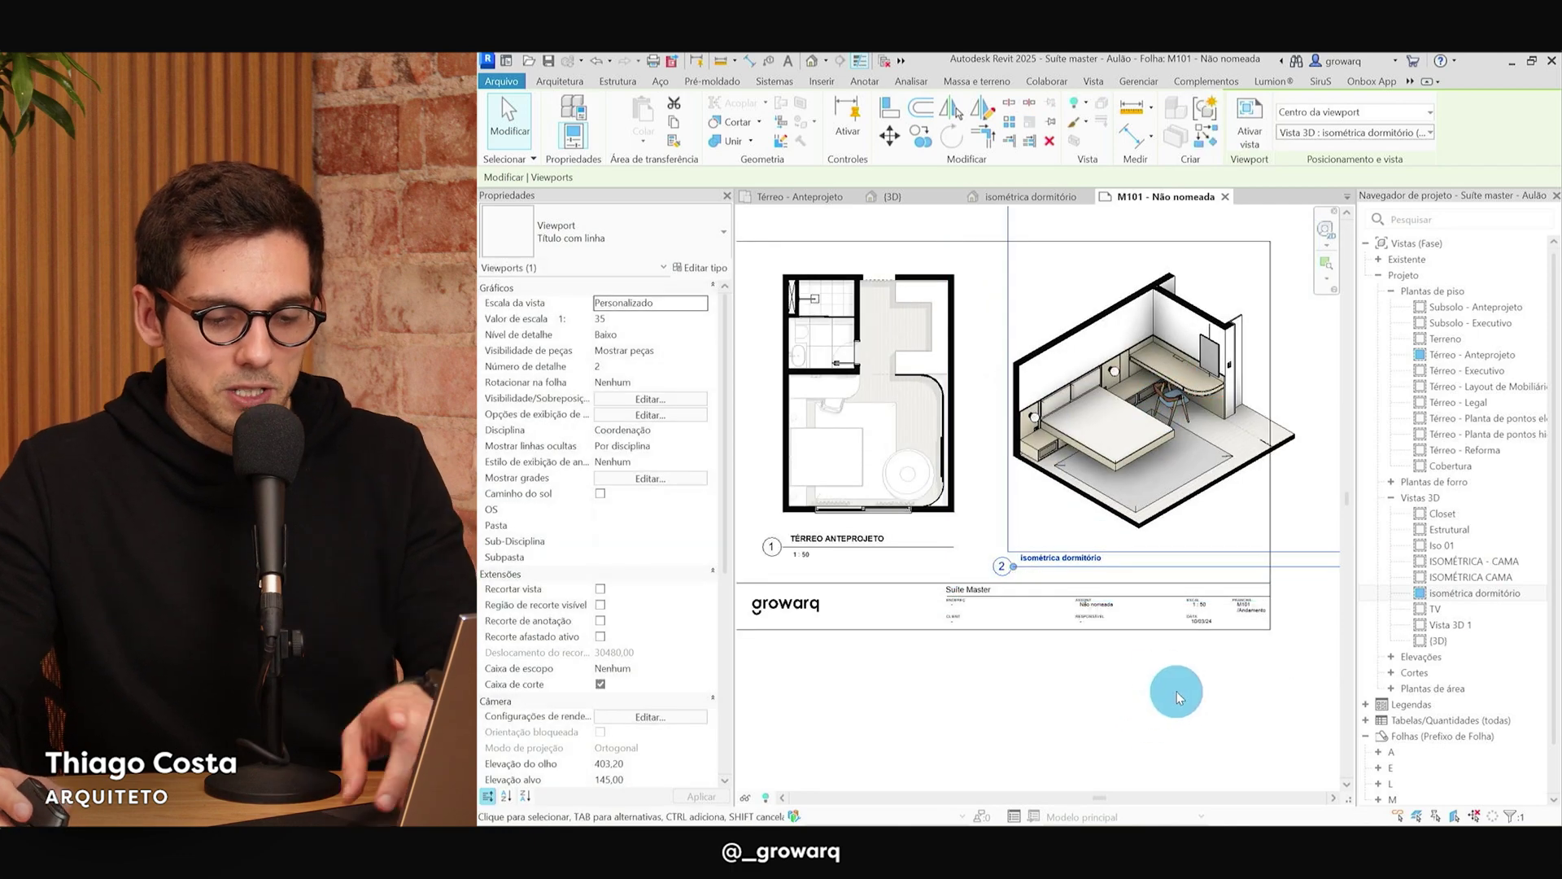
# Nudge the isometric and floor-plan viewports into position with the arrow keys.
pyautogui.press('Left')
pyautogui.press('Left')
pyautogui.press('Left')
pyautogui.press('Left')
pyautogui.press('Left')
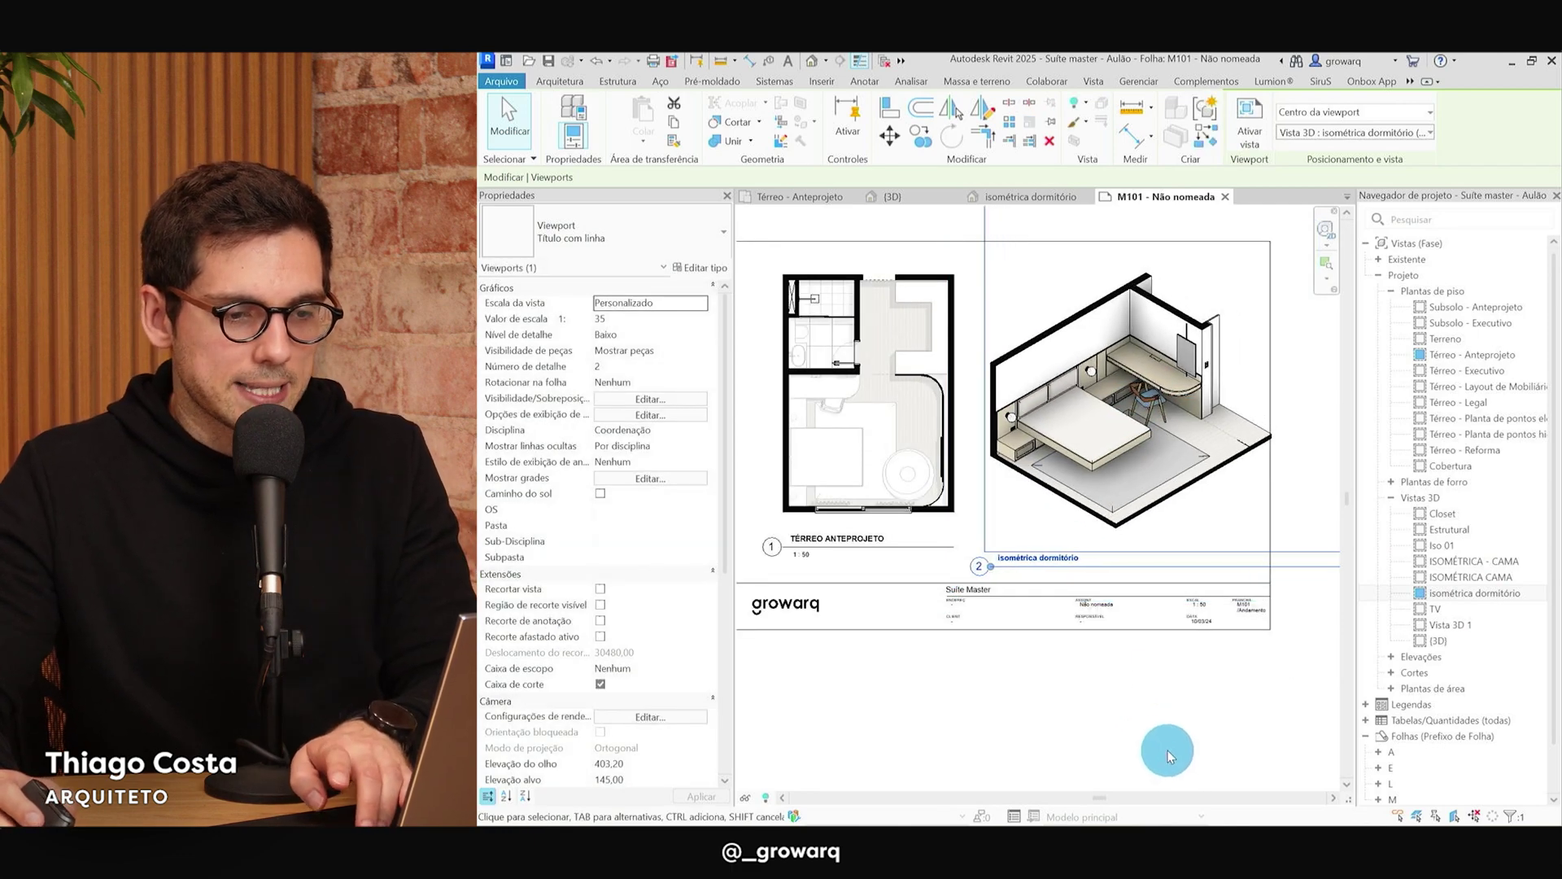
pyautogui.press('Left')
pyautogui.press('Right')
pyautogui.press('Right')
pyautogui.press('Right')
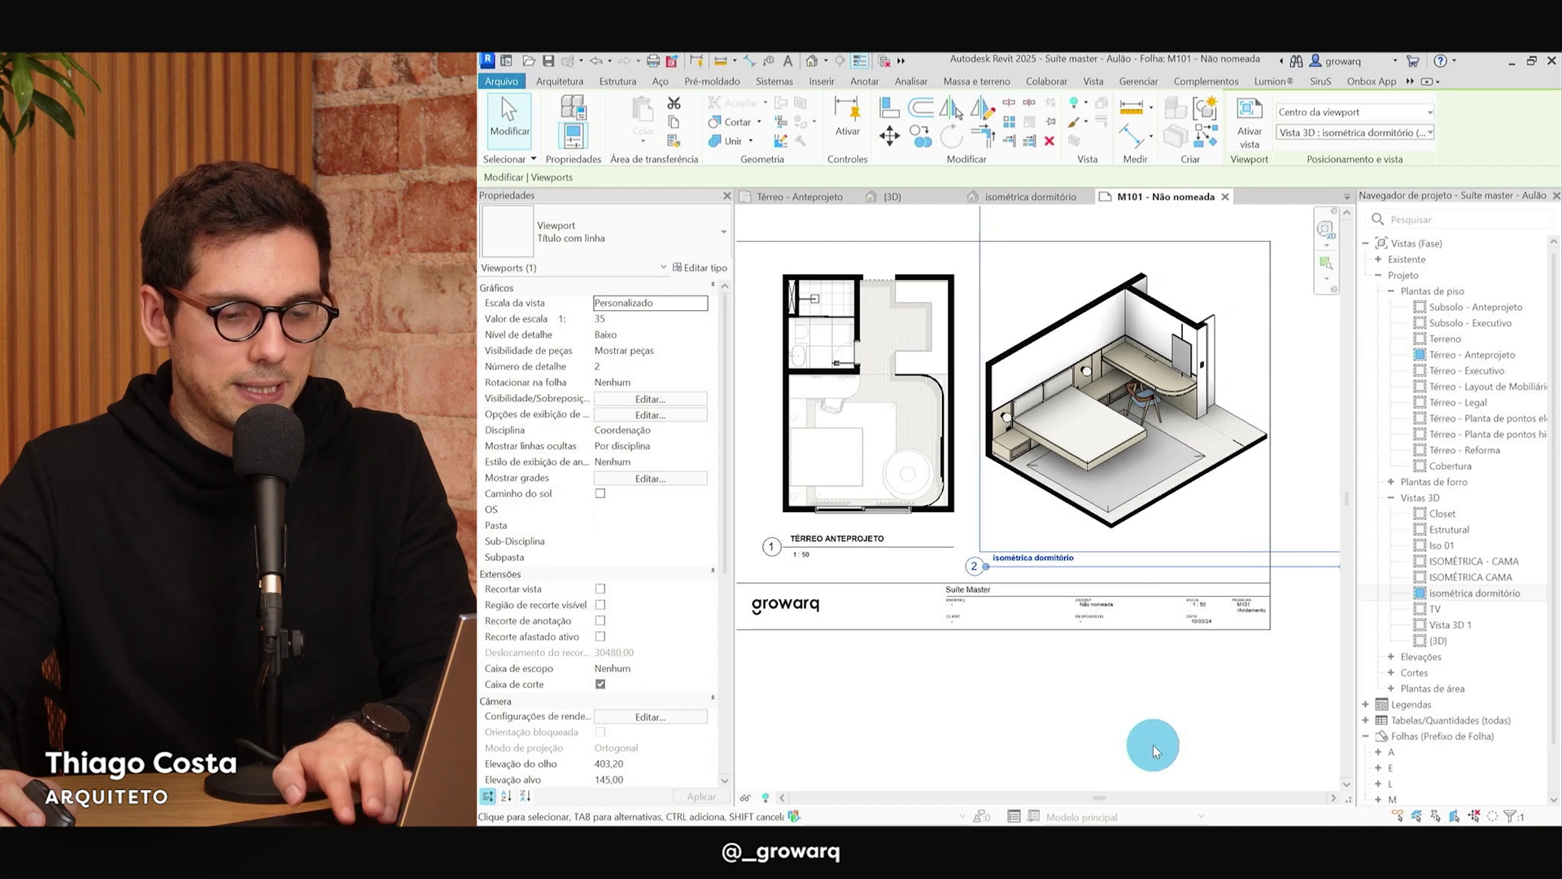
pyautogui.press('Right')
pyautogui.click(884, 465)
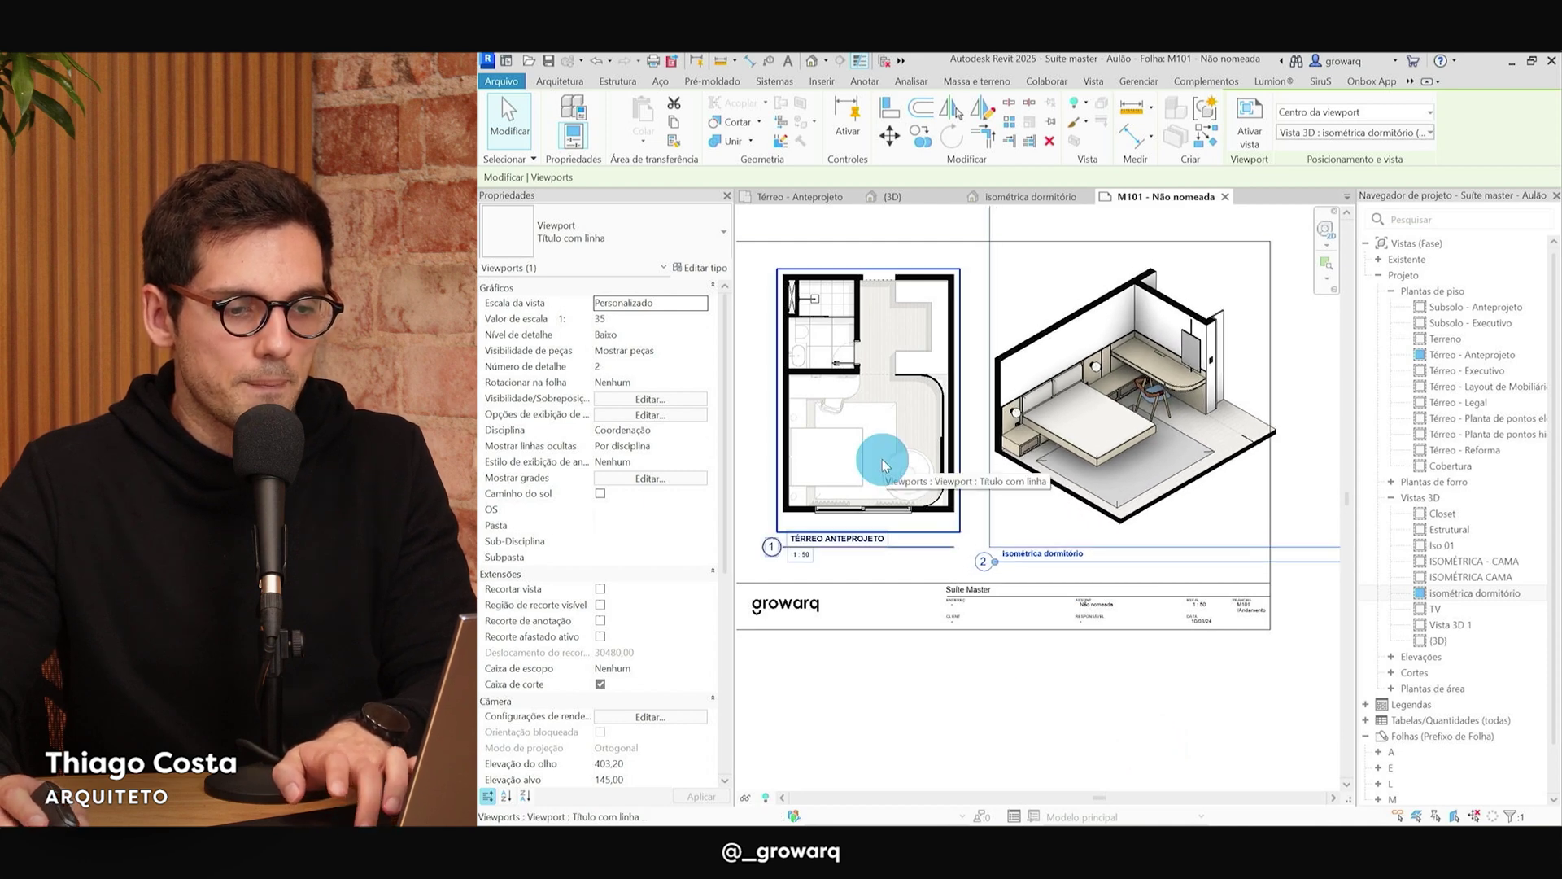
pyautogui.press('Left')
pyautogui.press('Left')
pyautogui.press('Left')
pyautogui.press('Left')
pyautogui.scroll(-2, 944, 699)
pyautogui.click(957, 706)
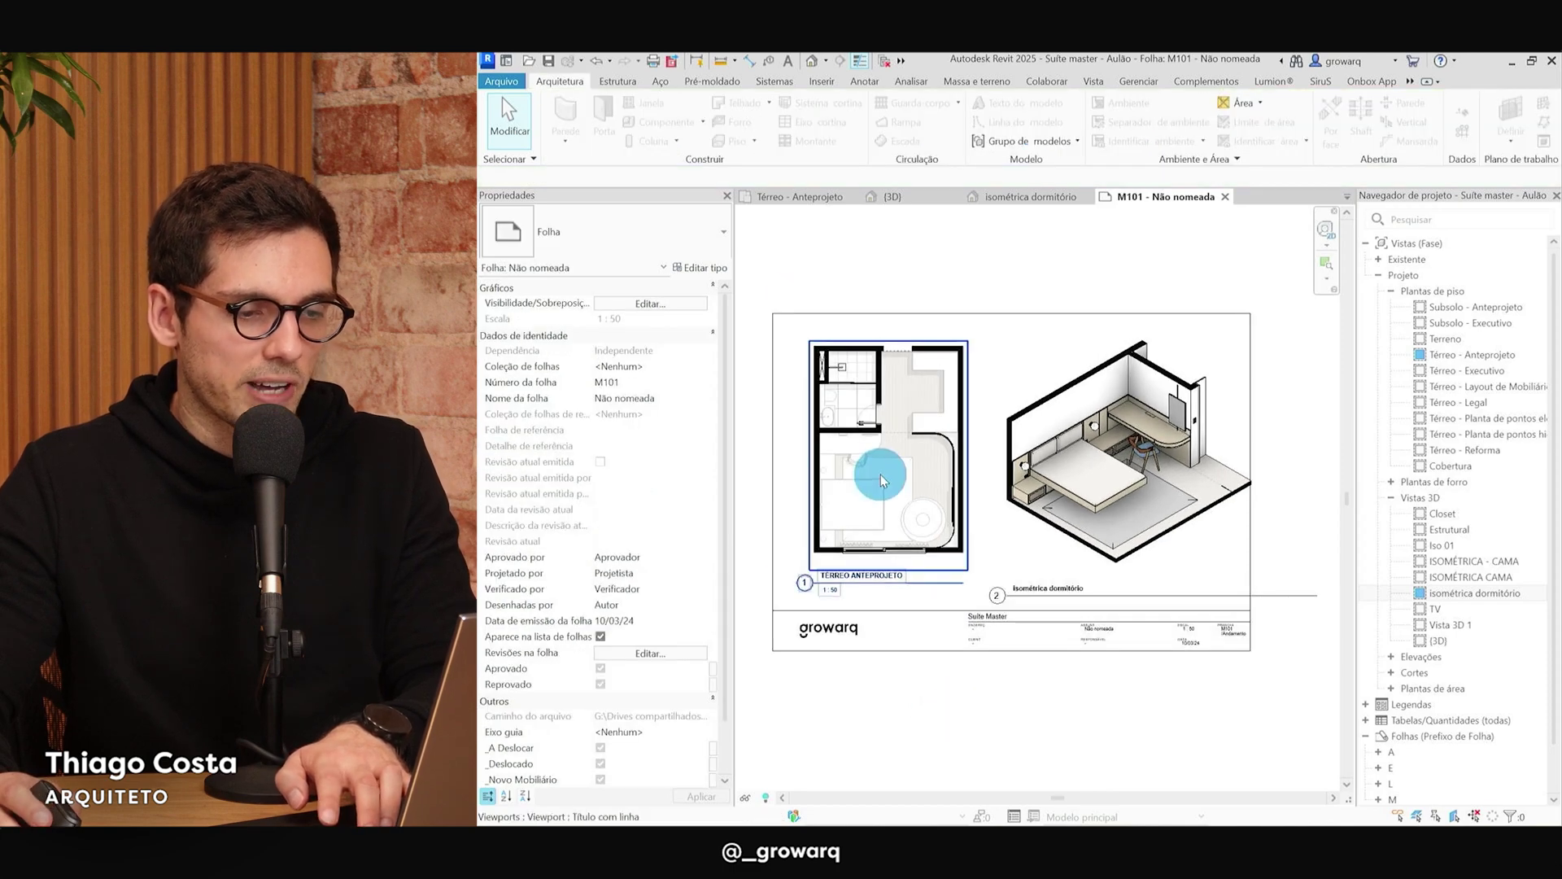
pyautogui.click(1158, 470)
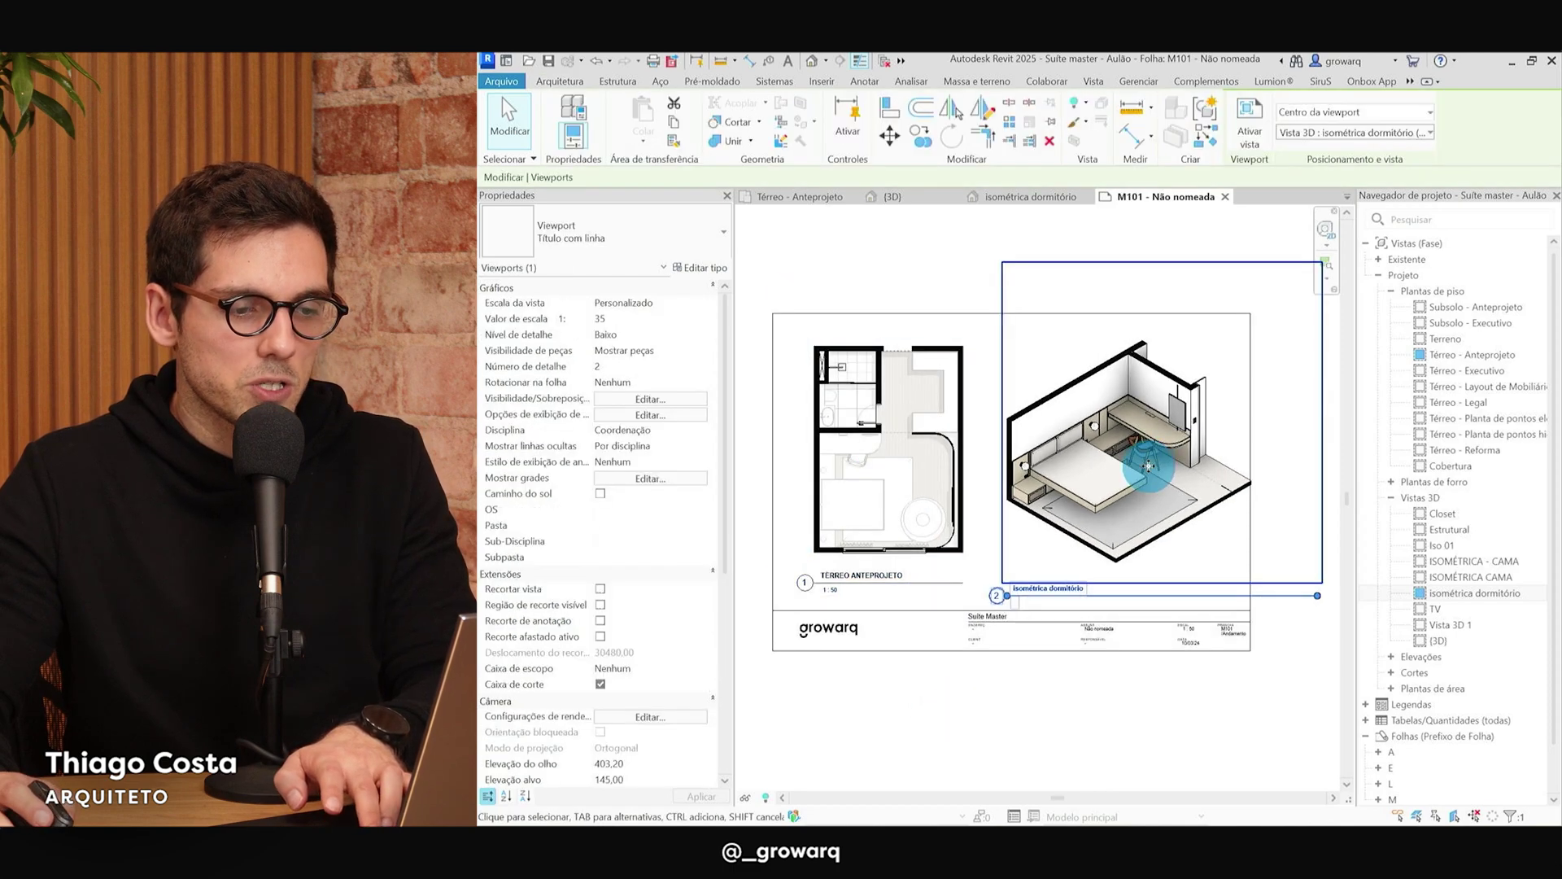
pyautogui.click(1151, 741)
# Activate the isometric viewport and turn on Reveal Hidden Elements.
pyautogui.scroll(2, 988, 585)
pyautogui.scroll(-2, 1037, 412)
pyautogui.scroll(2, 1216, 433)
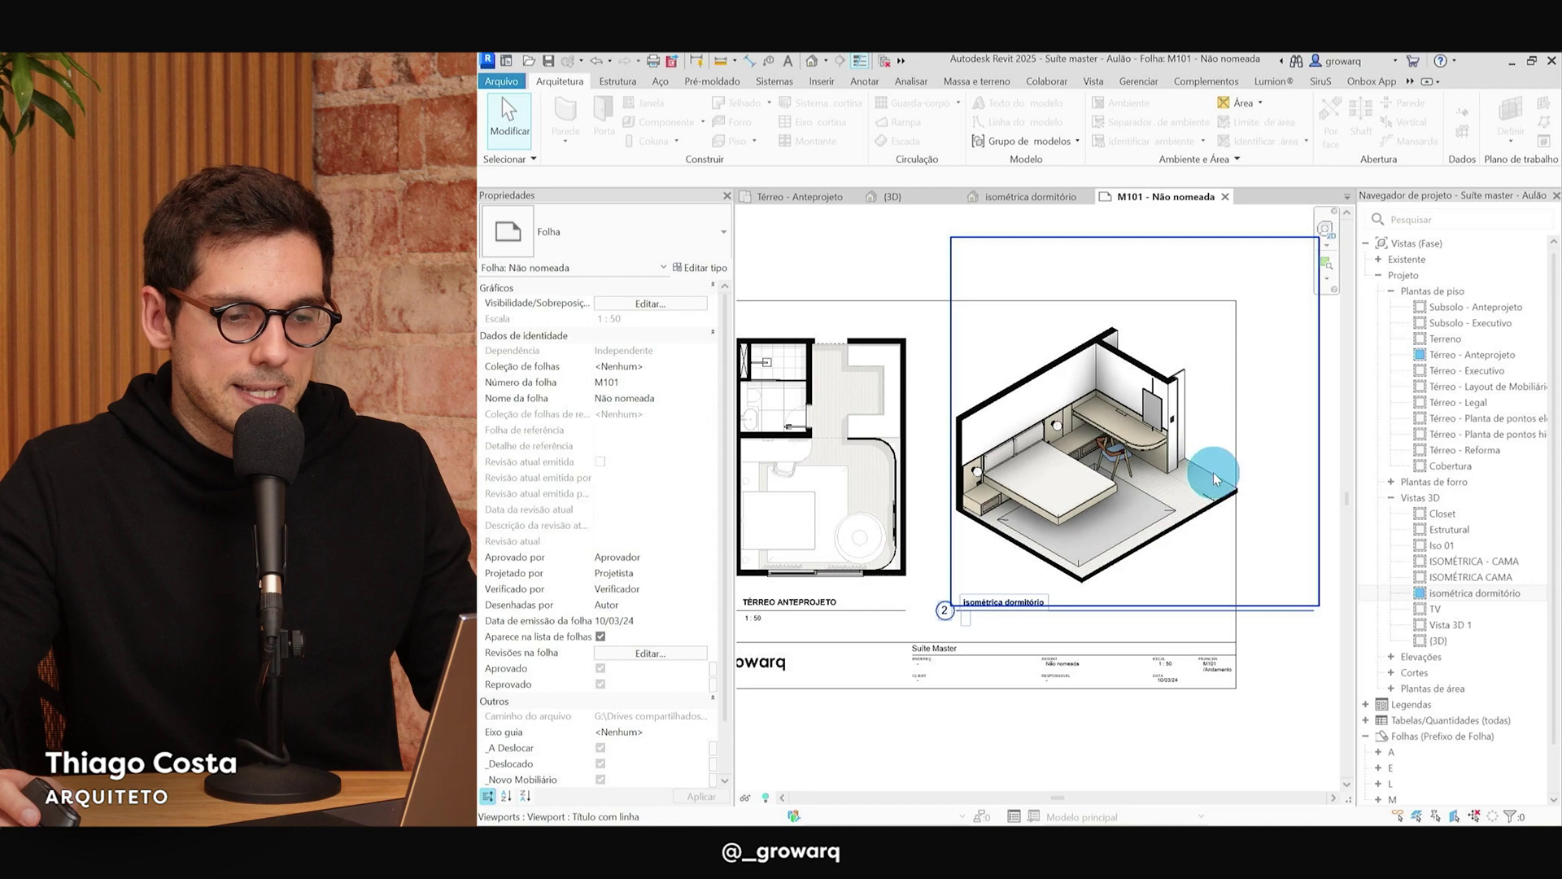
pyautogui.doubleClick(1098, 472)
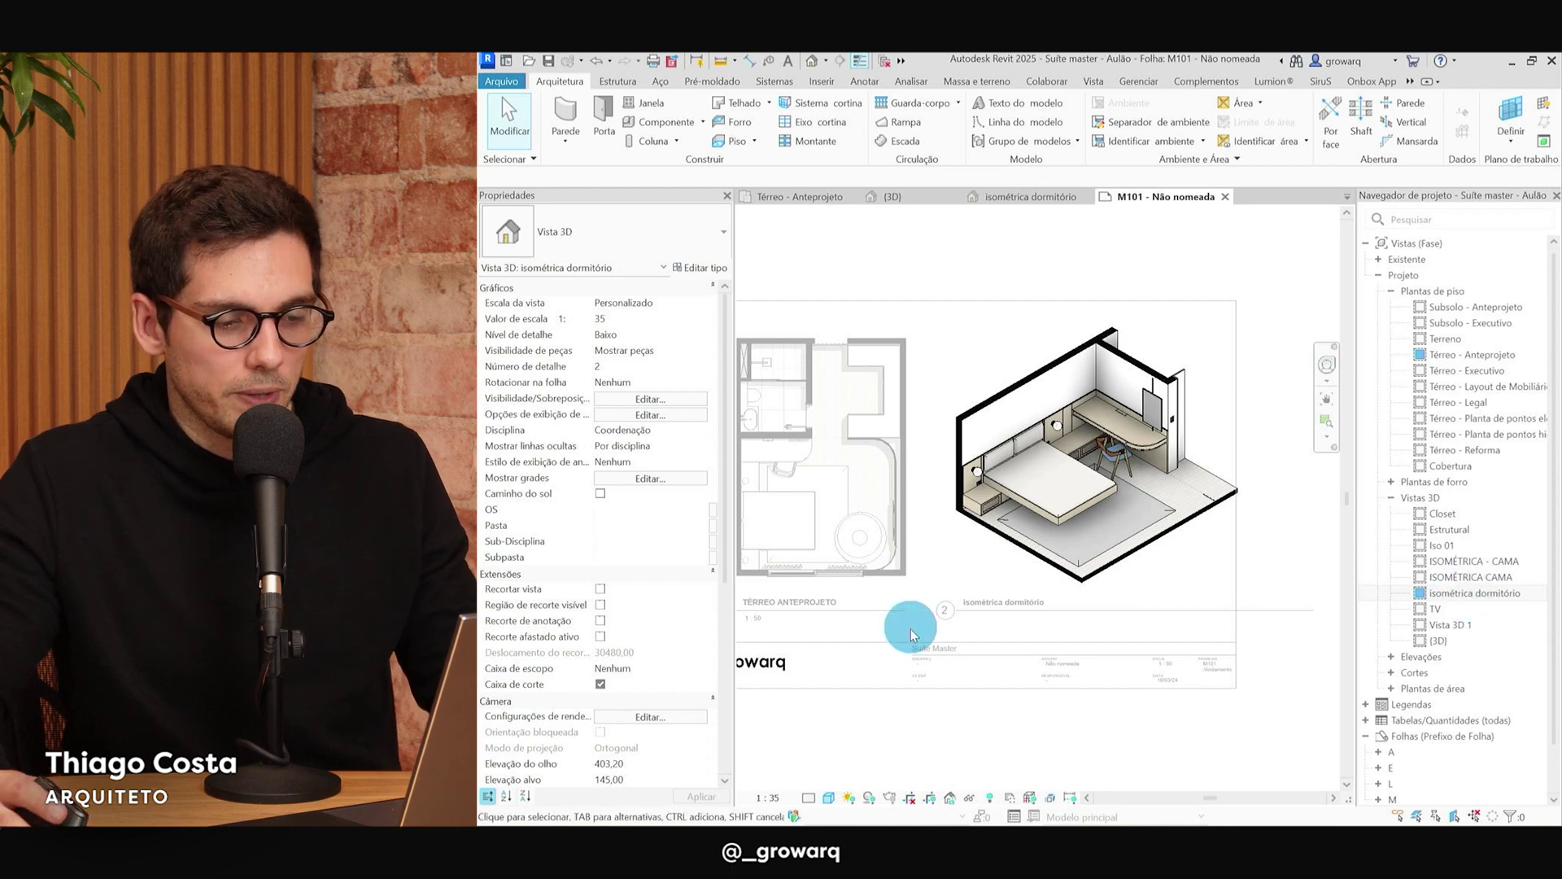
pyautogui.click(989, 801)
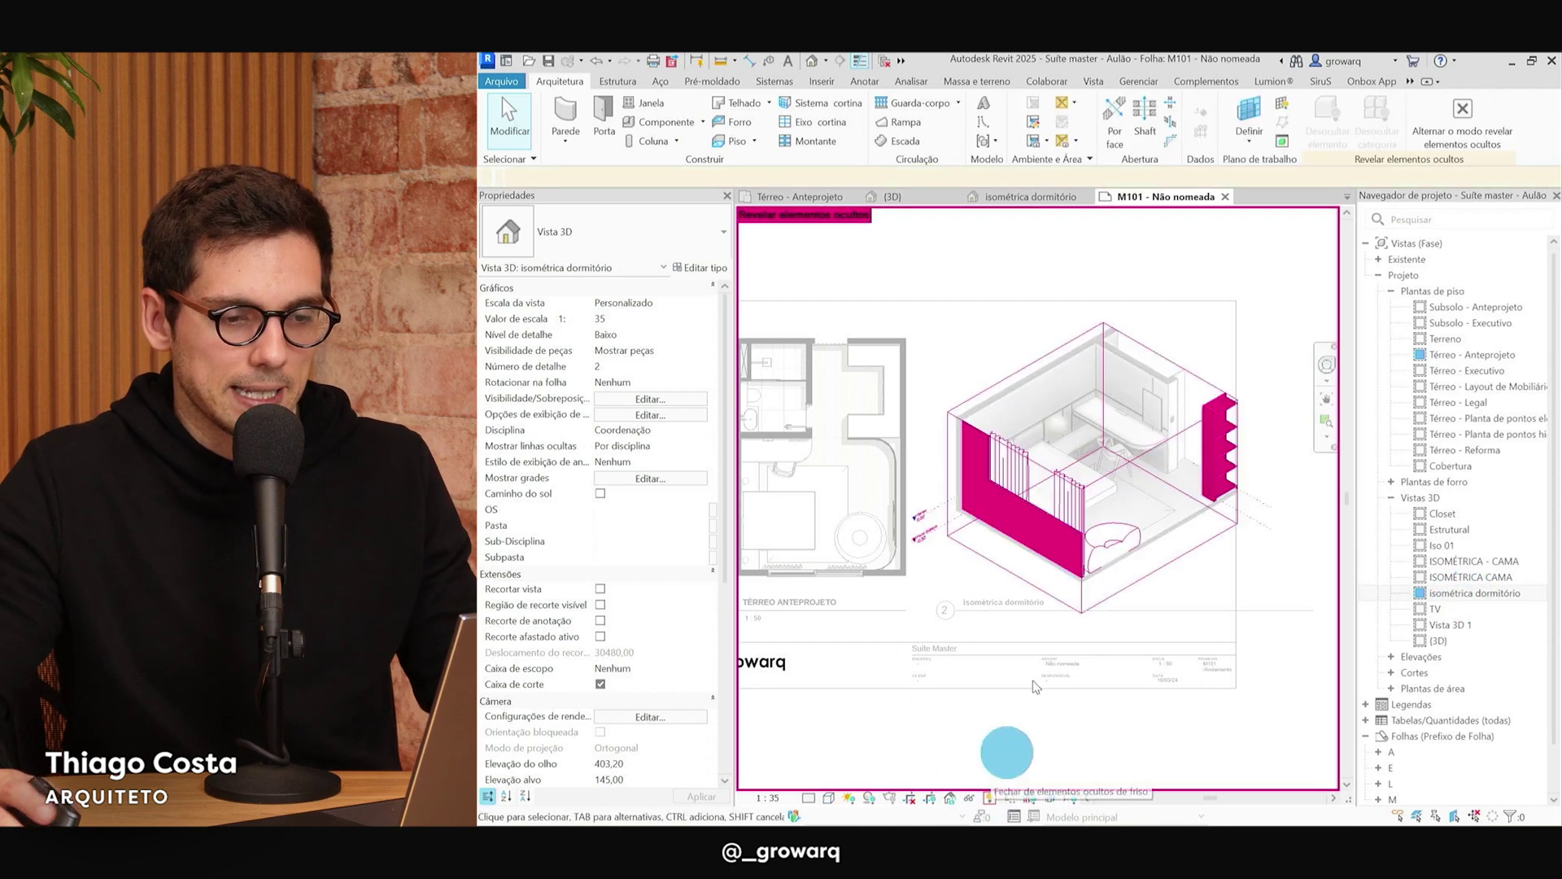
# Adjust the right face of the isometric view's section box and turn off Reveal Hidden Elements.
pyautogui.click(1190, 435)
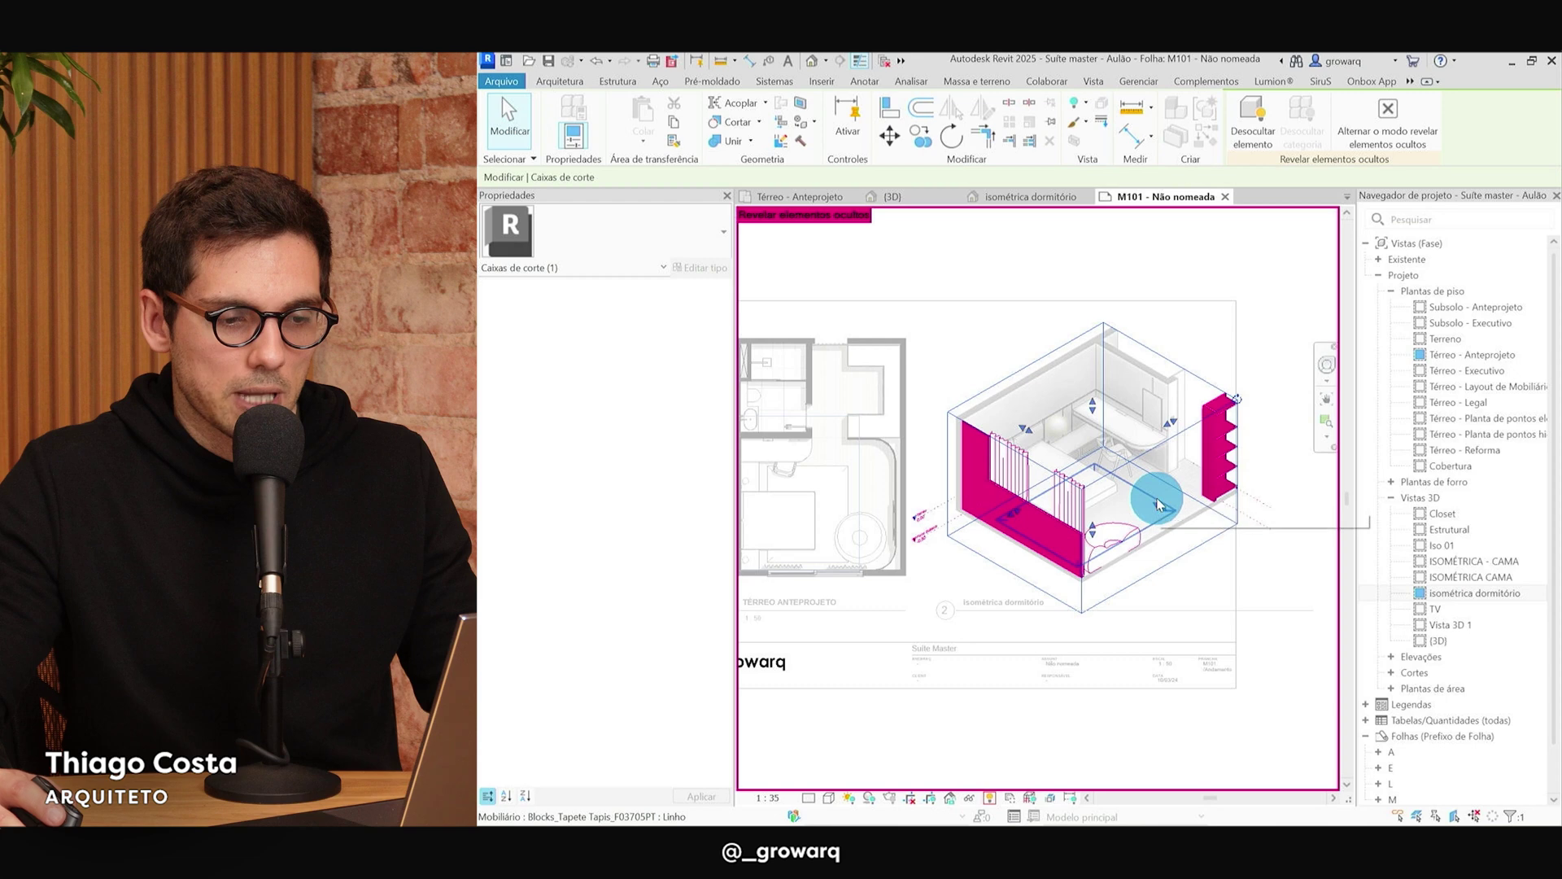
pyautogui.click(1162, 506)
pyautogui.click(1259, 436)
pyautogui.click(1171, 506)
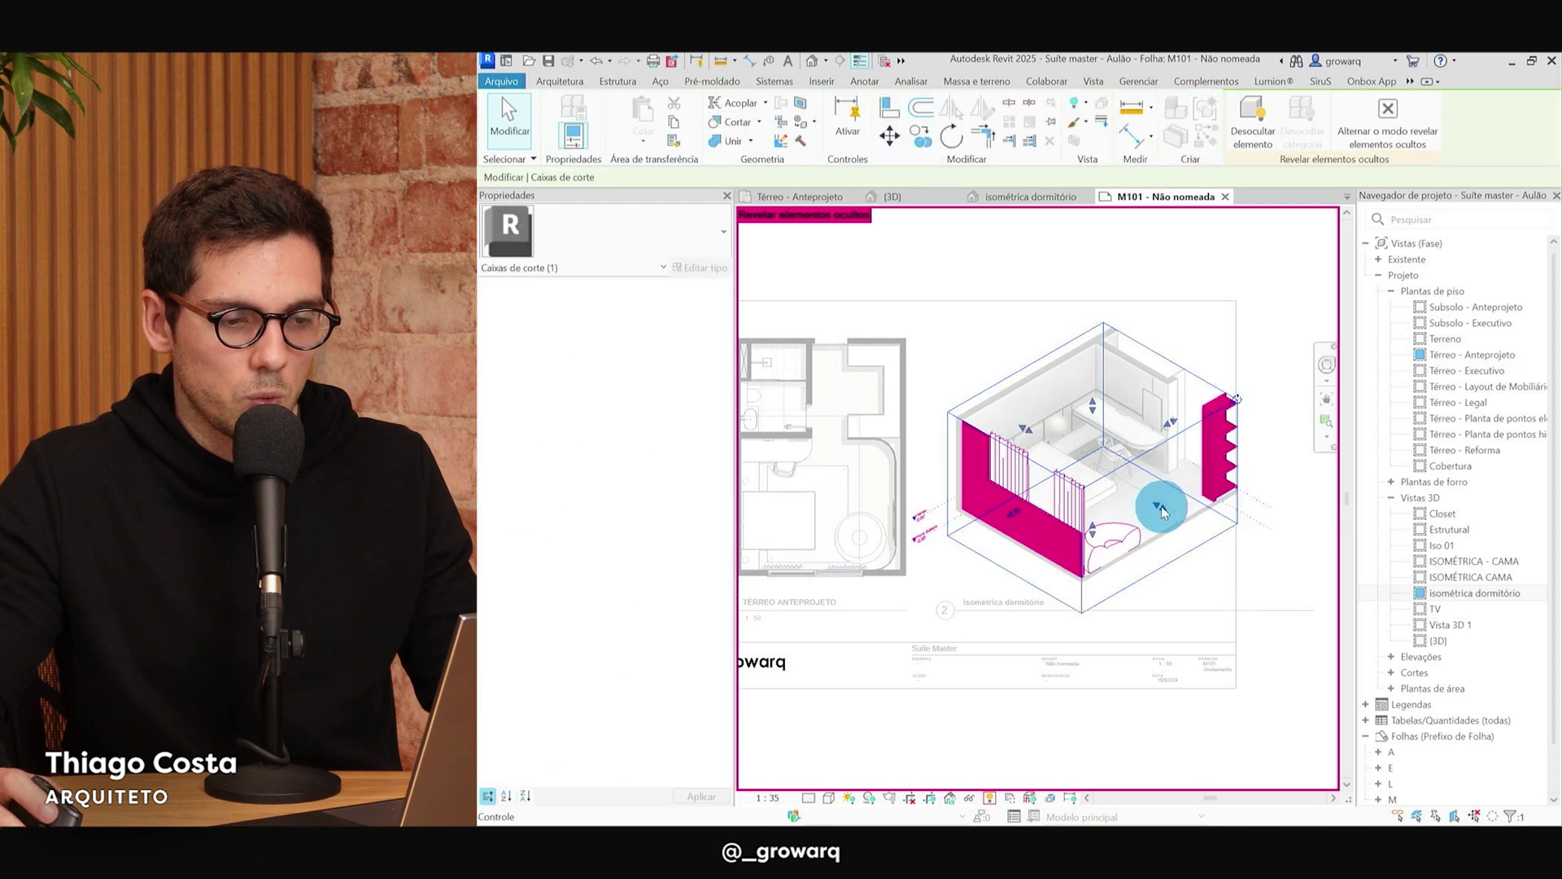
pyautogui.moveTo(1160, 506); pyautogui.dragTo(1140, 500)
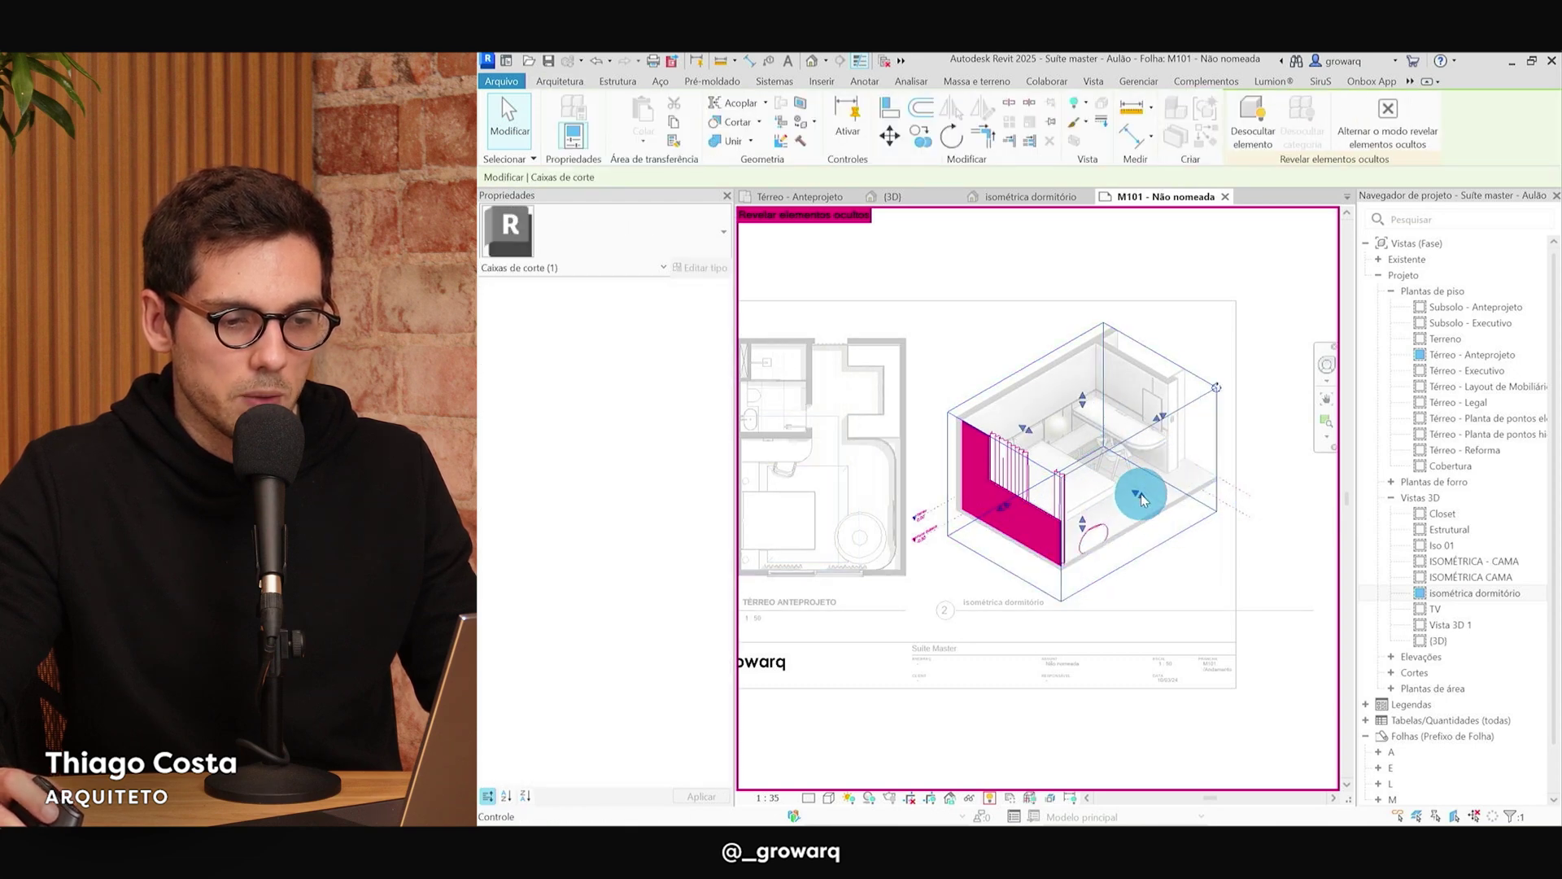
pyautogui.moveTo(1149, 500); pyautogui.dragTo(1144, 492)
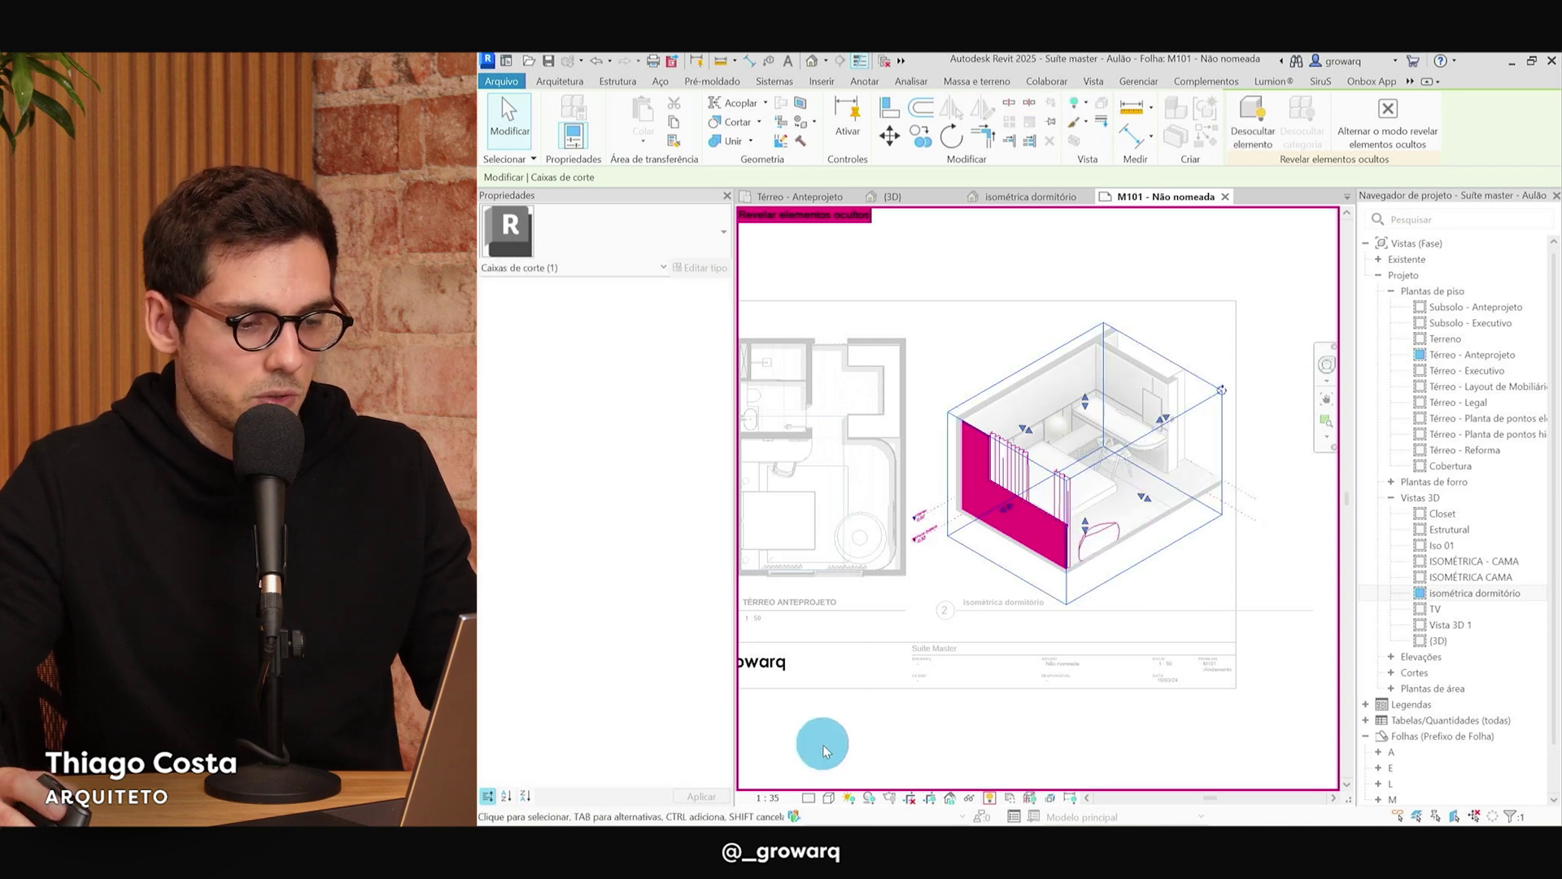
pyautogui.click(992, 801)
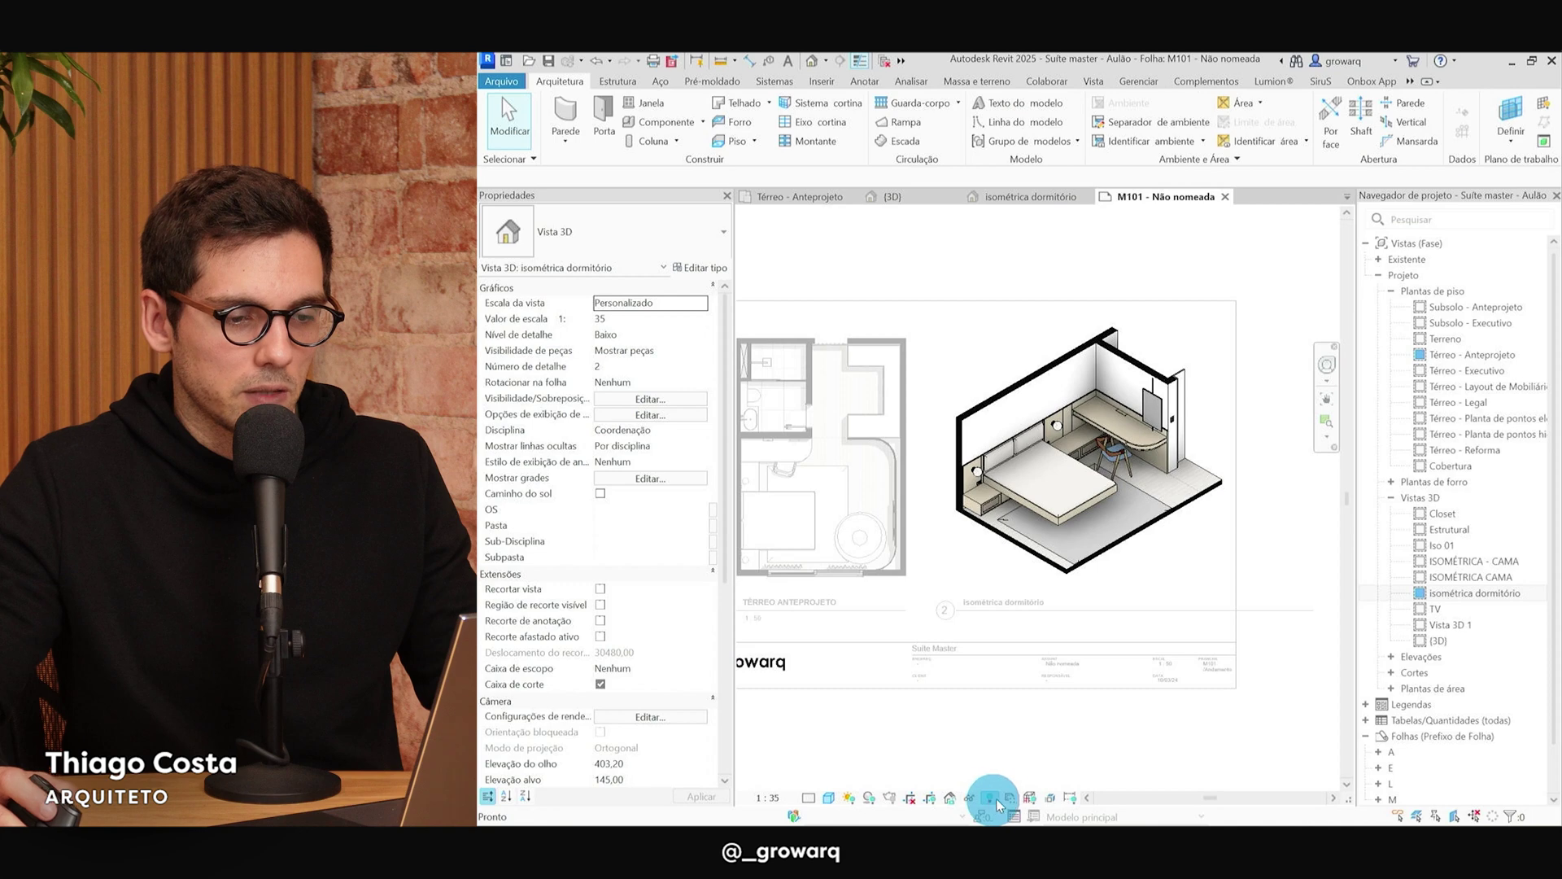
# Deactivate the viewport with Desativar vista, then reactivate the isometric viewport for editing.
pyautogui.scroll(-2, 1145, 534)
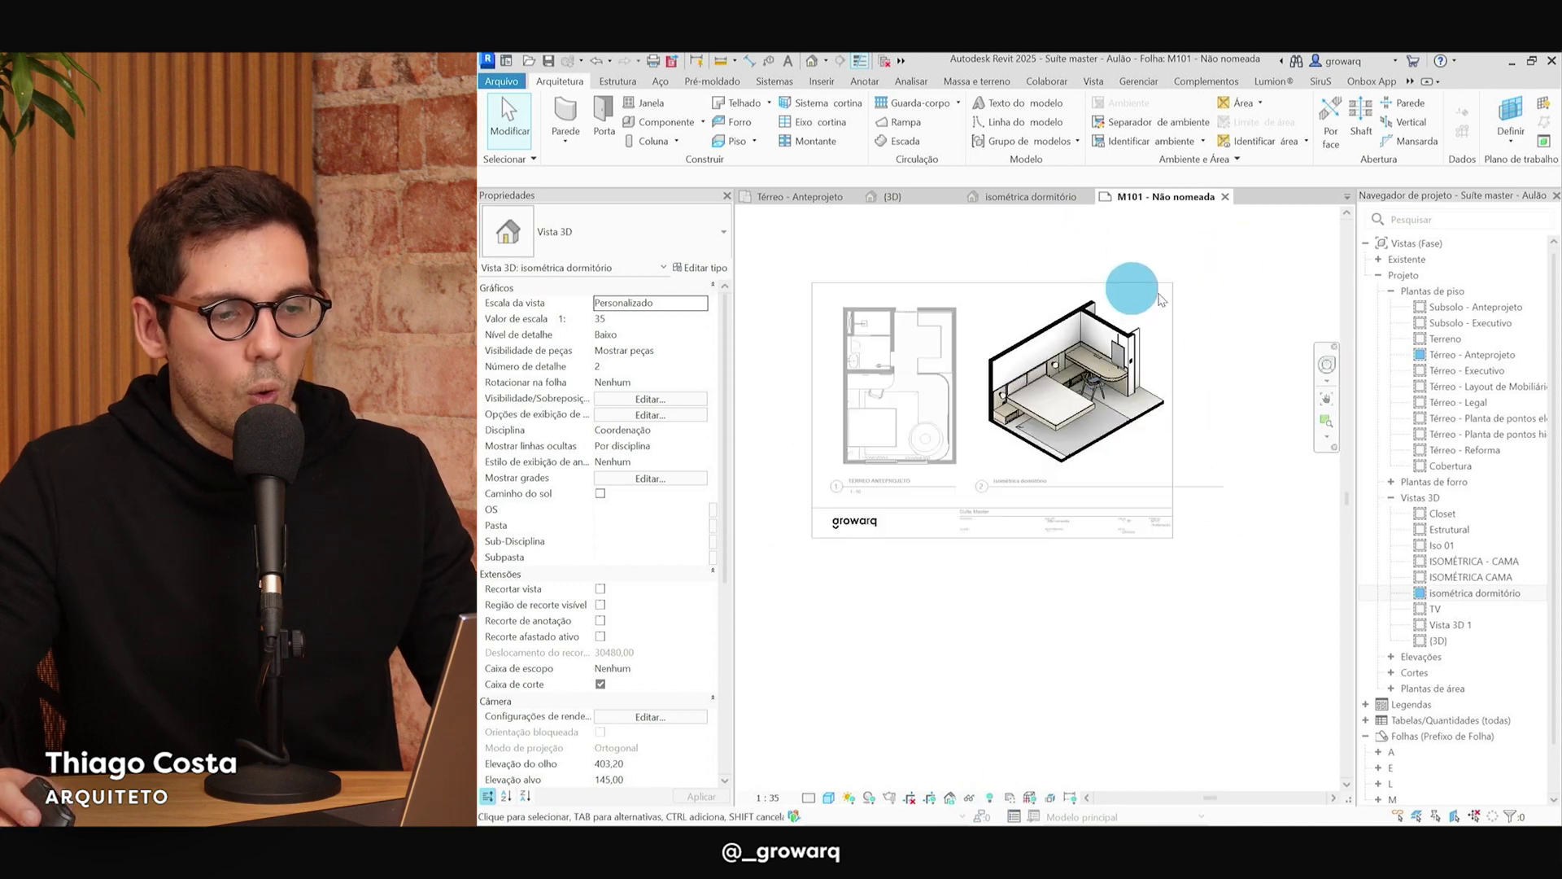
pyautogui.scroll(-2, 1175, 453)
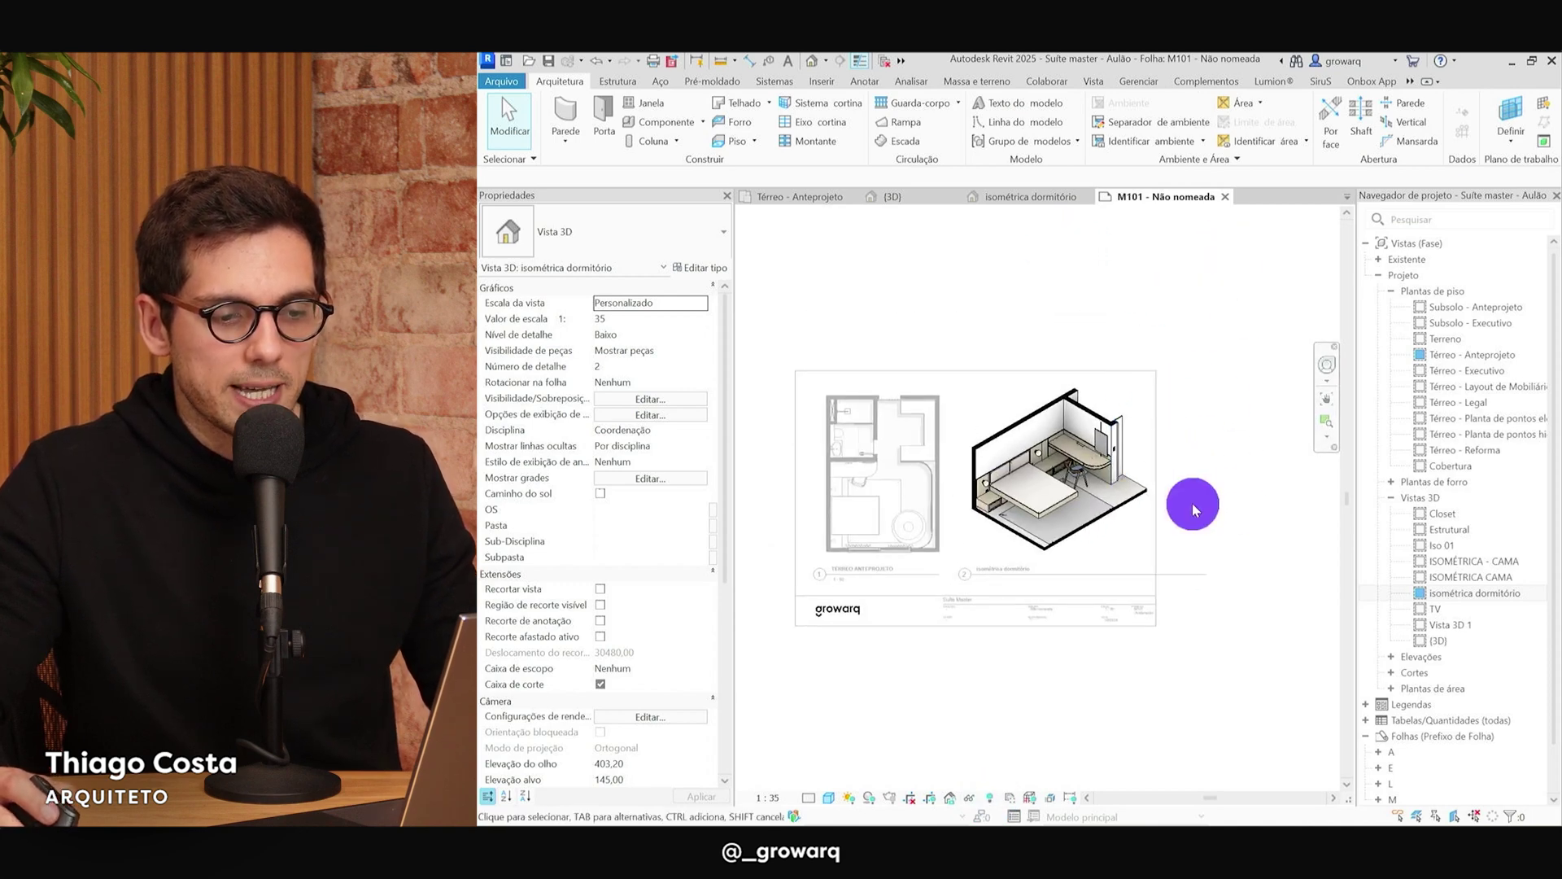
pyautogui.doubleClick(1091, 310)
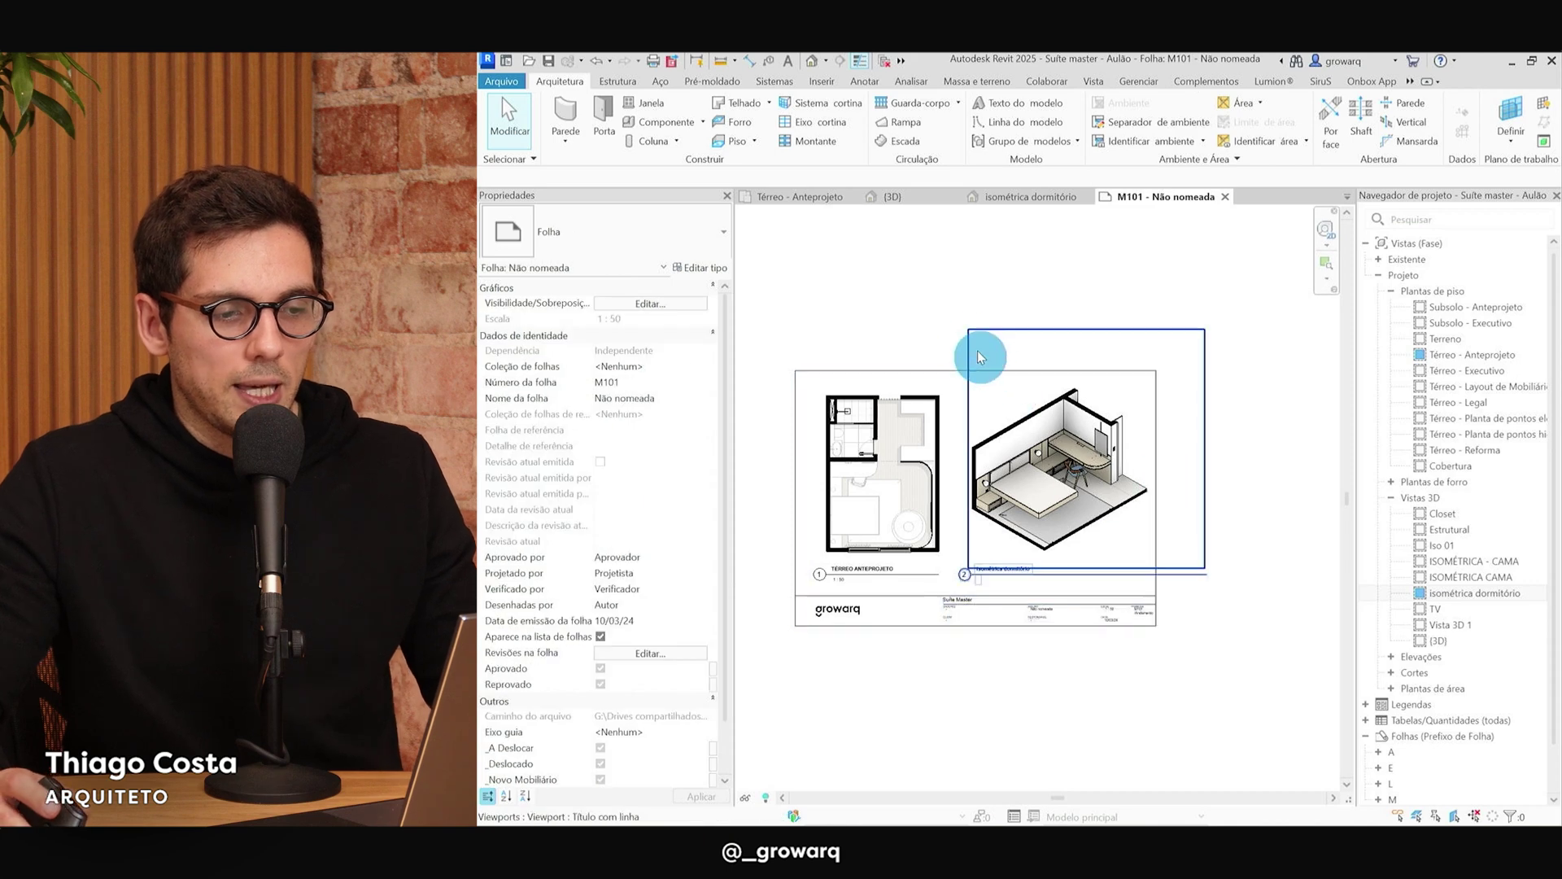
pyautogui.click(1186, 335)
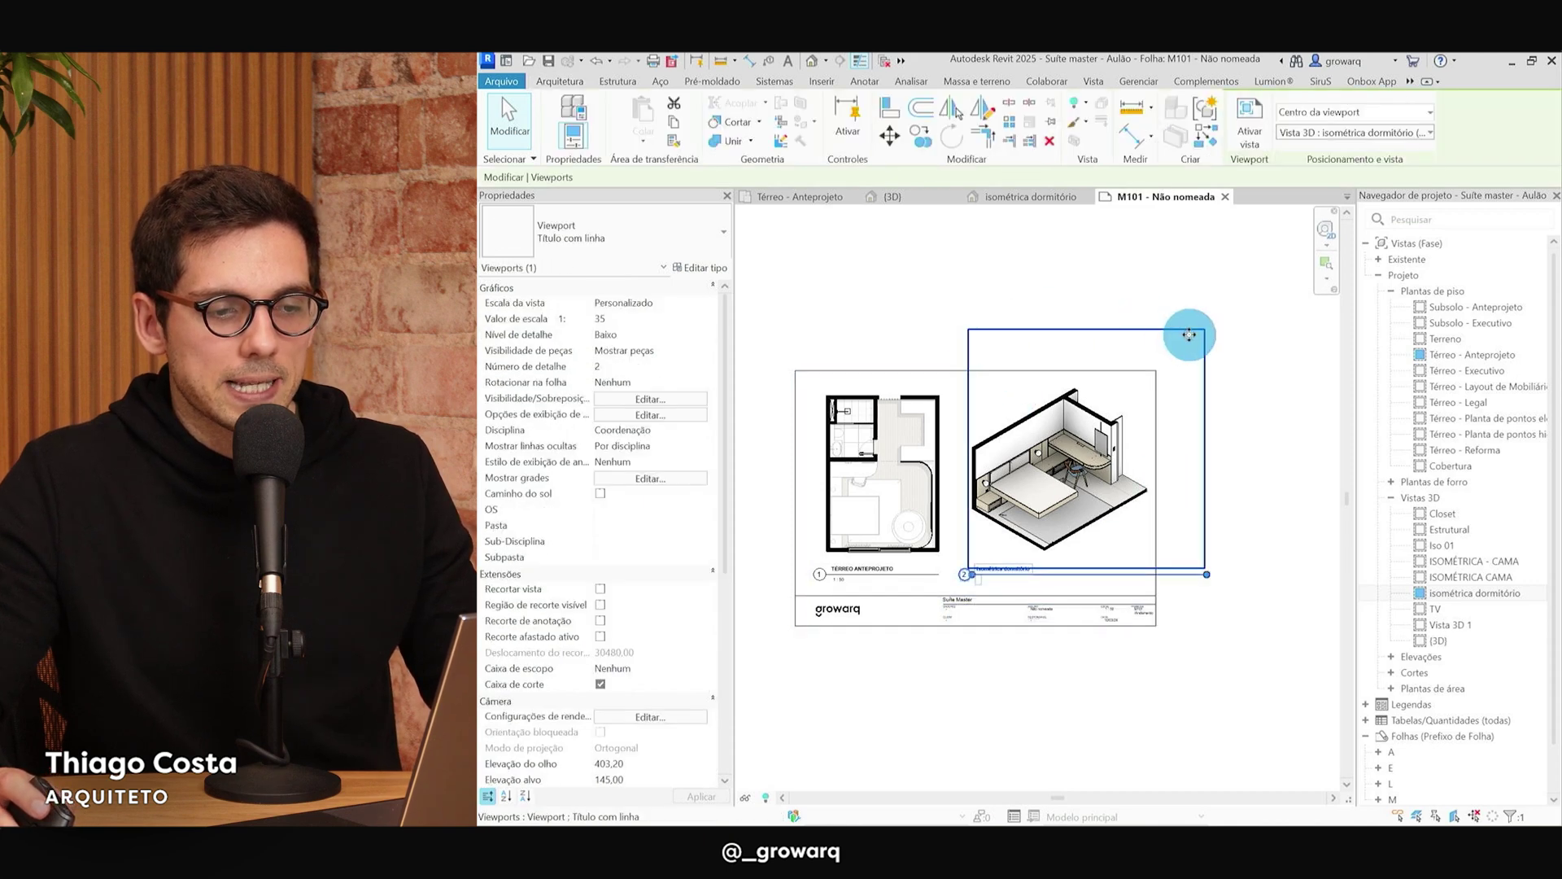
pyautogui.doubleClick(967, 414)
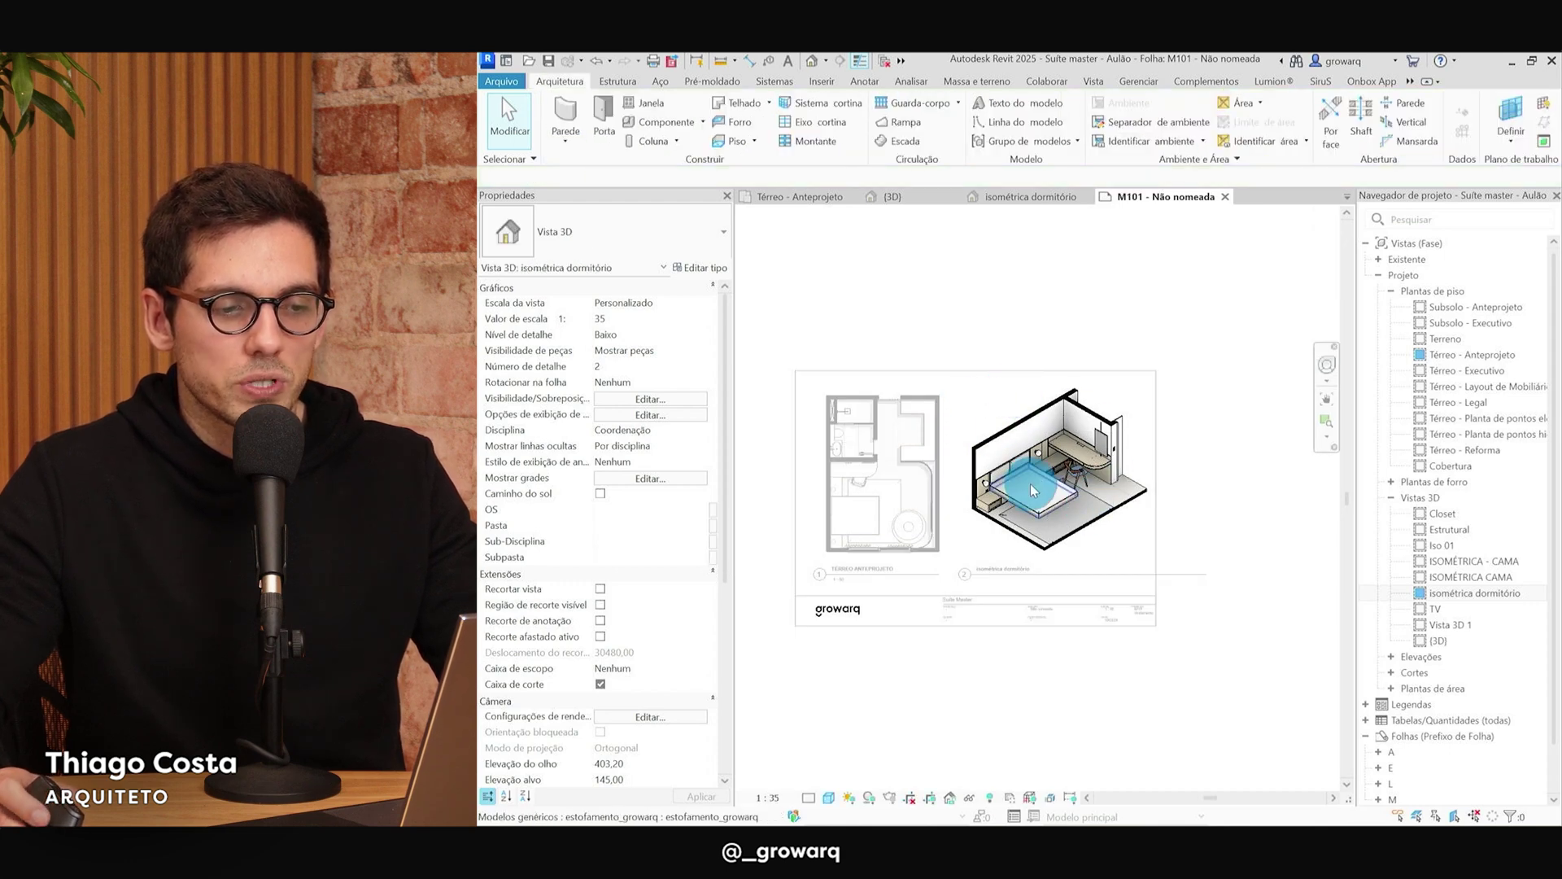
pyautogui.scroll(1, 1033, 488)
pyautogui.rightClick(1149, 395)
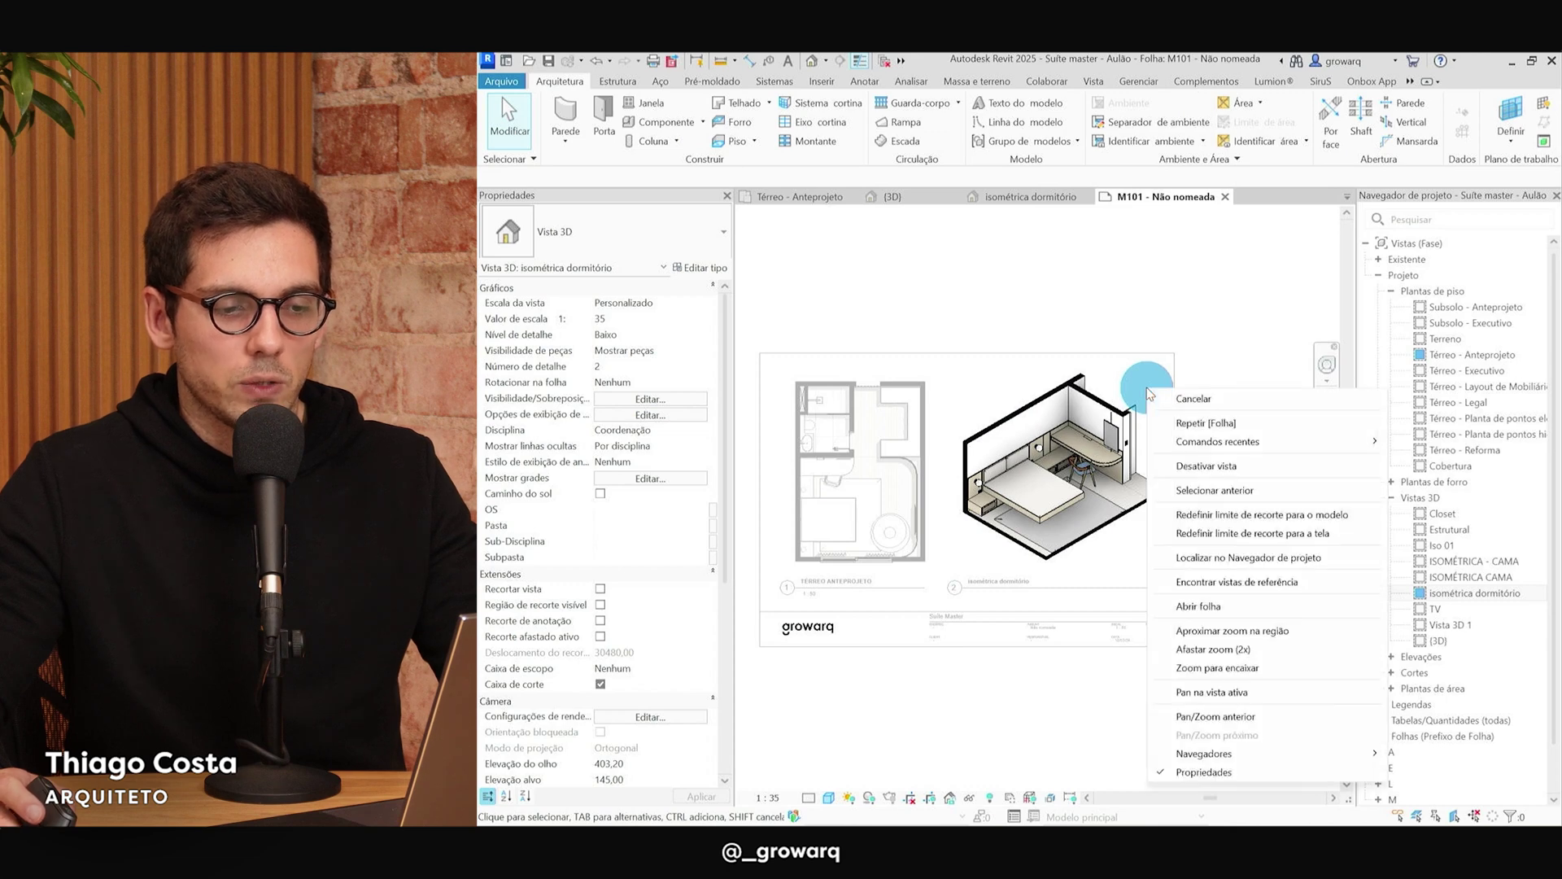
pyautogui.click(1202, 464)
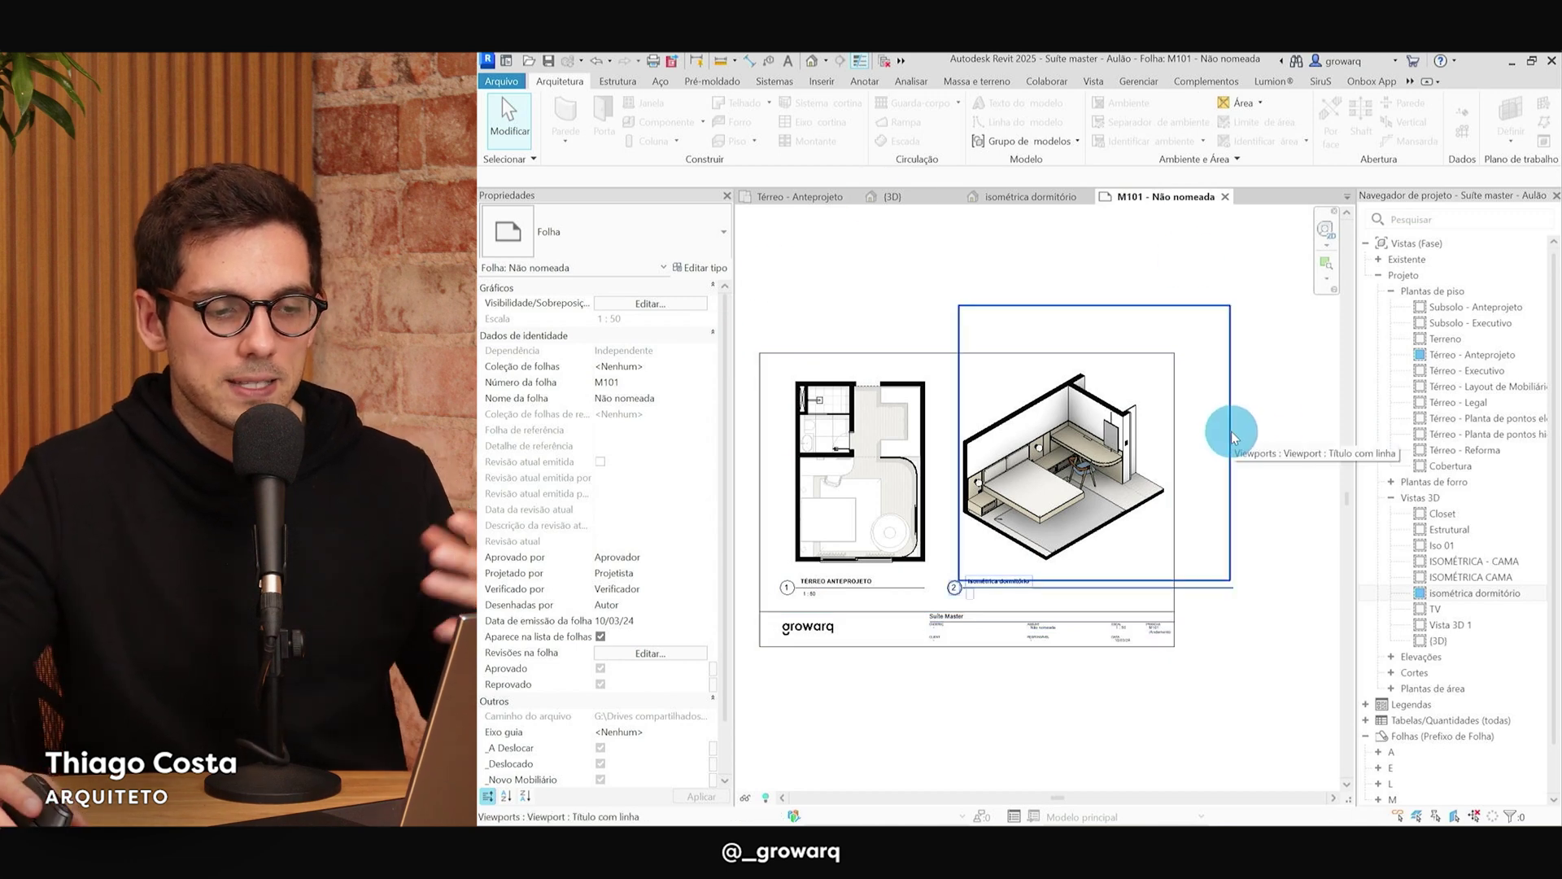
pyautogui.doubleClick(1080, 500)
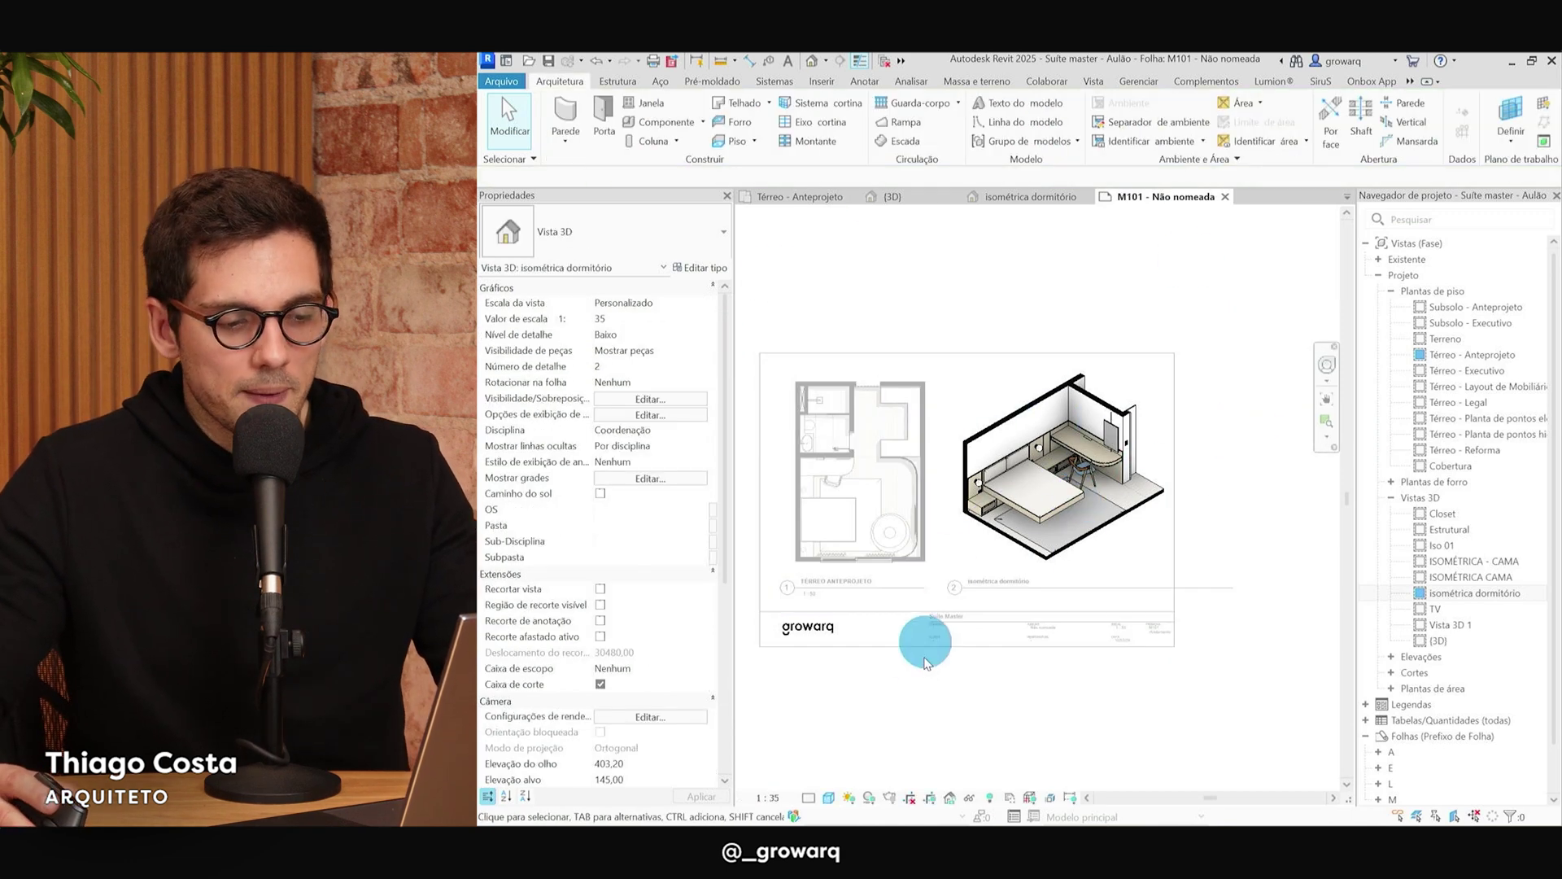
# Show the crop region, pull its top, right, left and bottom edges around the bedroom, then hide it.
pyautogui.click(933, 803)
pyautogui.click(1166, 294)
pyautogui.moveTo(1093, 282); pyautogui.dragTo(1083, 364)
pyautogui.moveTo(1252, 480); pyautogui.dragTo(1166, 486)
pyautogui.moveTo(936, 484); pyautogui.dragTo(945, 484)
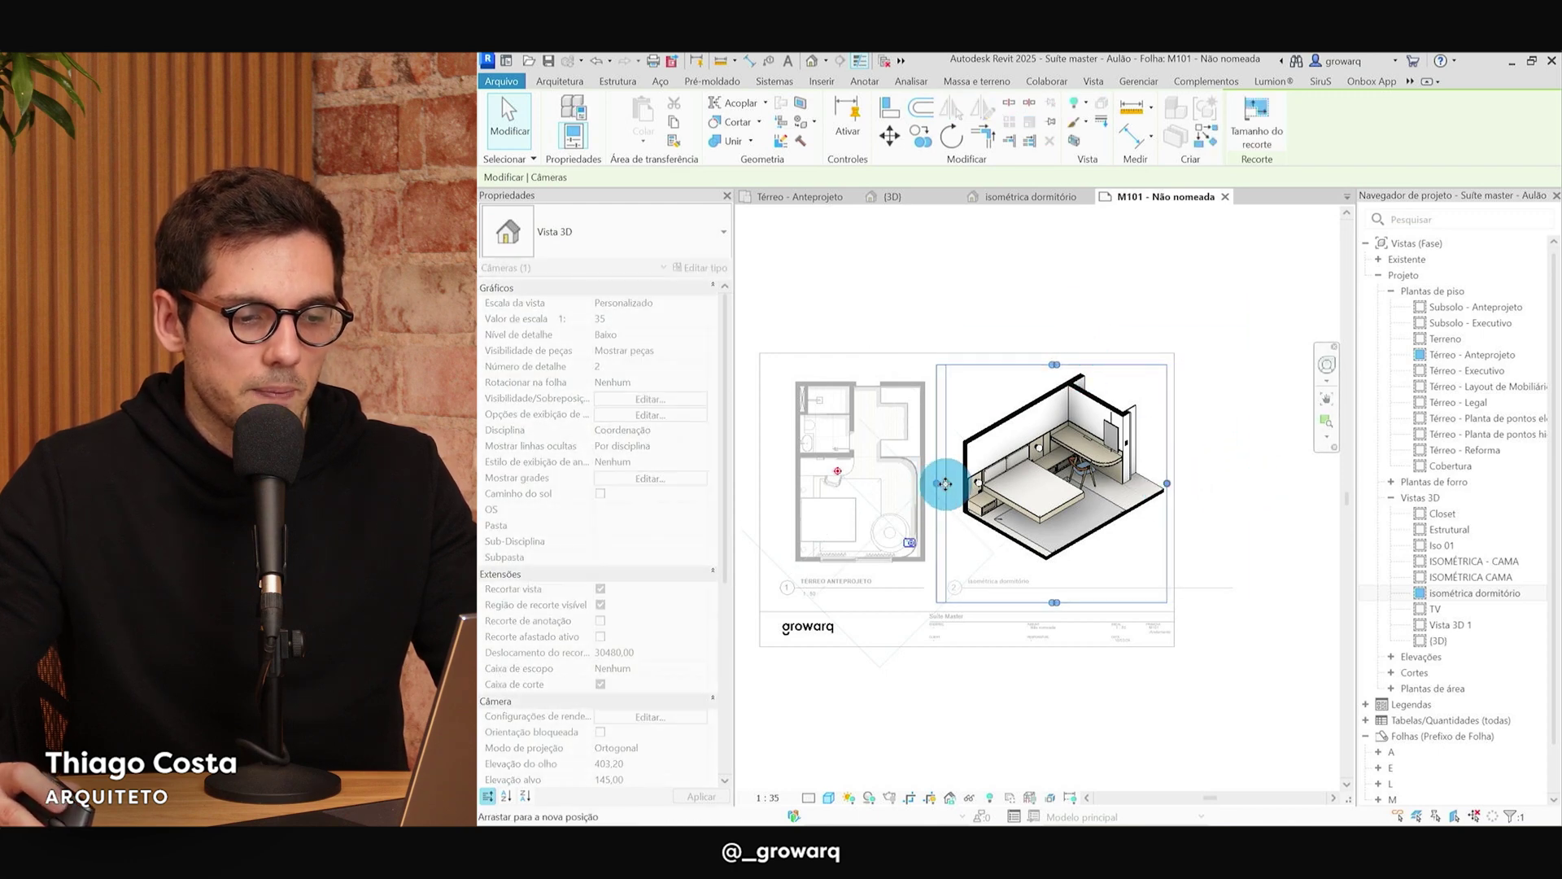
pyautogui.moveTo(1055, 606); pyautogui.dragTo(1055, 576)
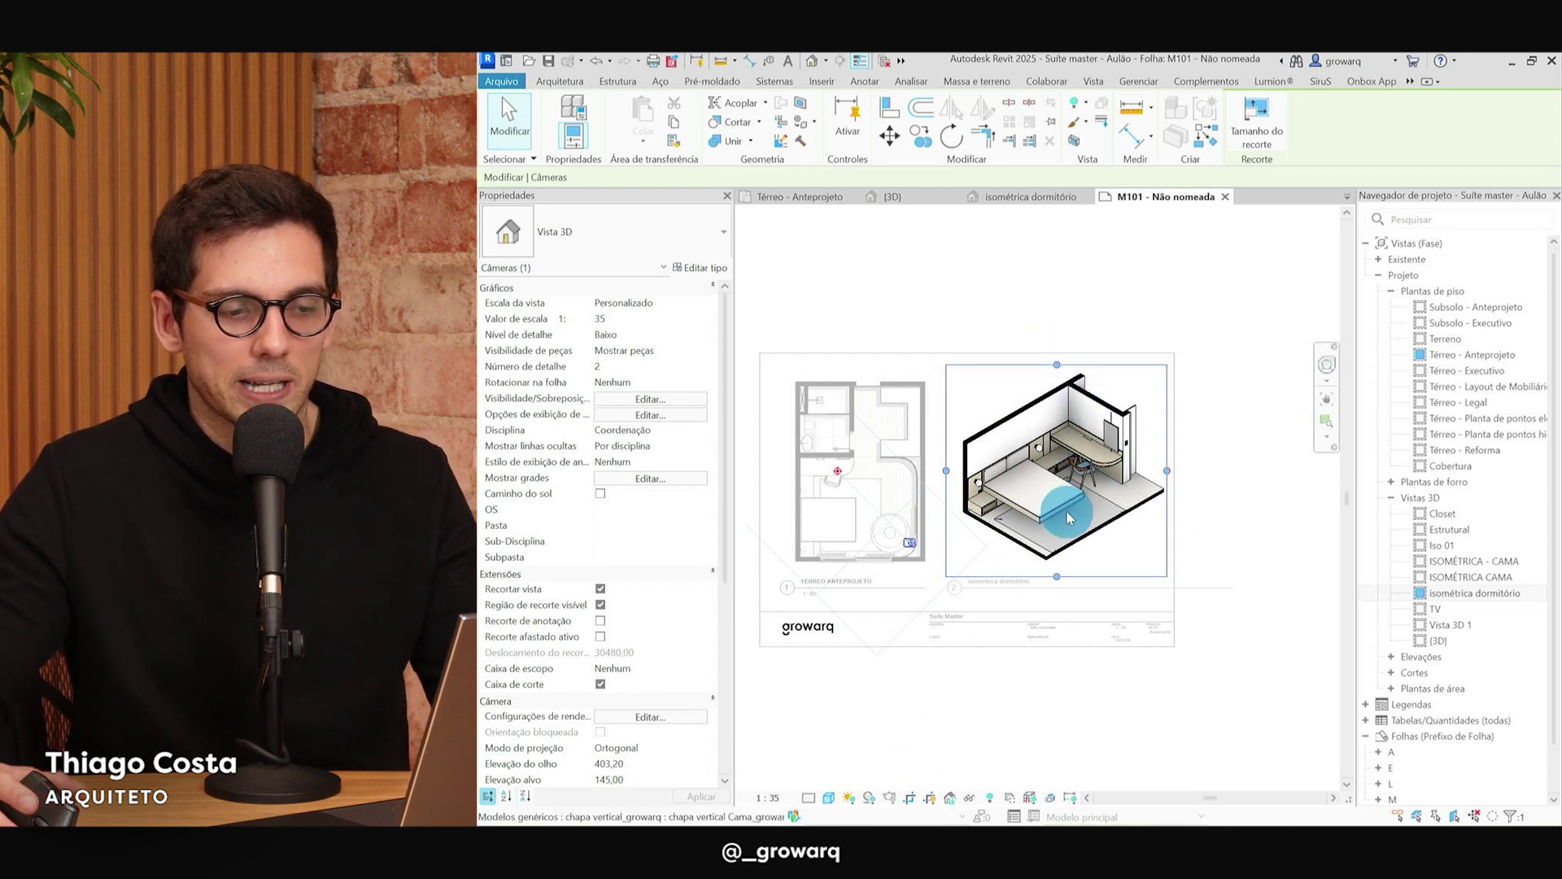
pyautogui.click(934, 804)
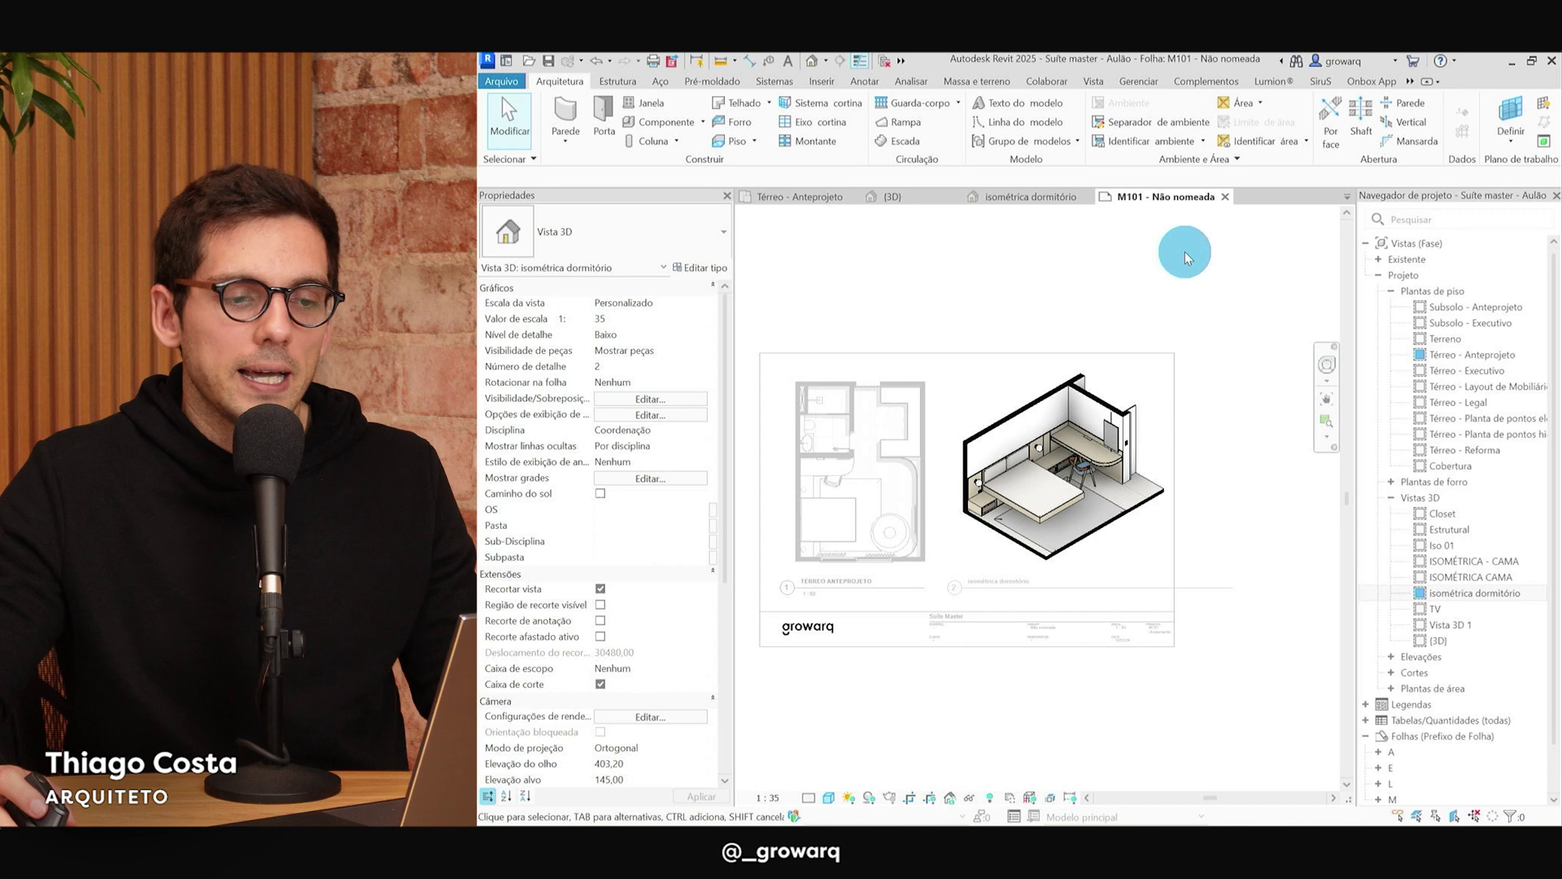
# Drag the isometric viewport's title-line end grip left to shorten the line.
pyautogui.doubleClick(1257, 251)
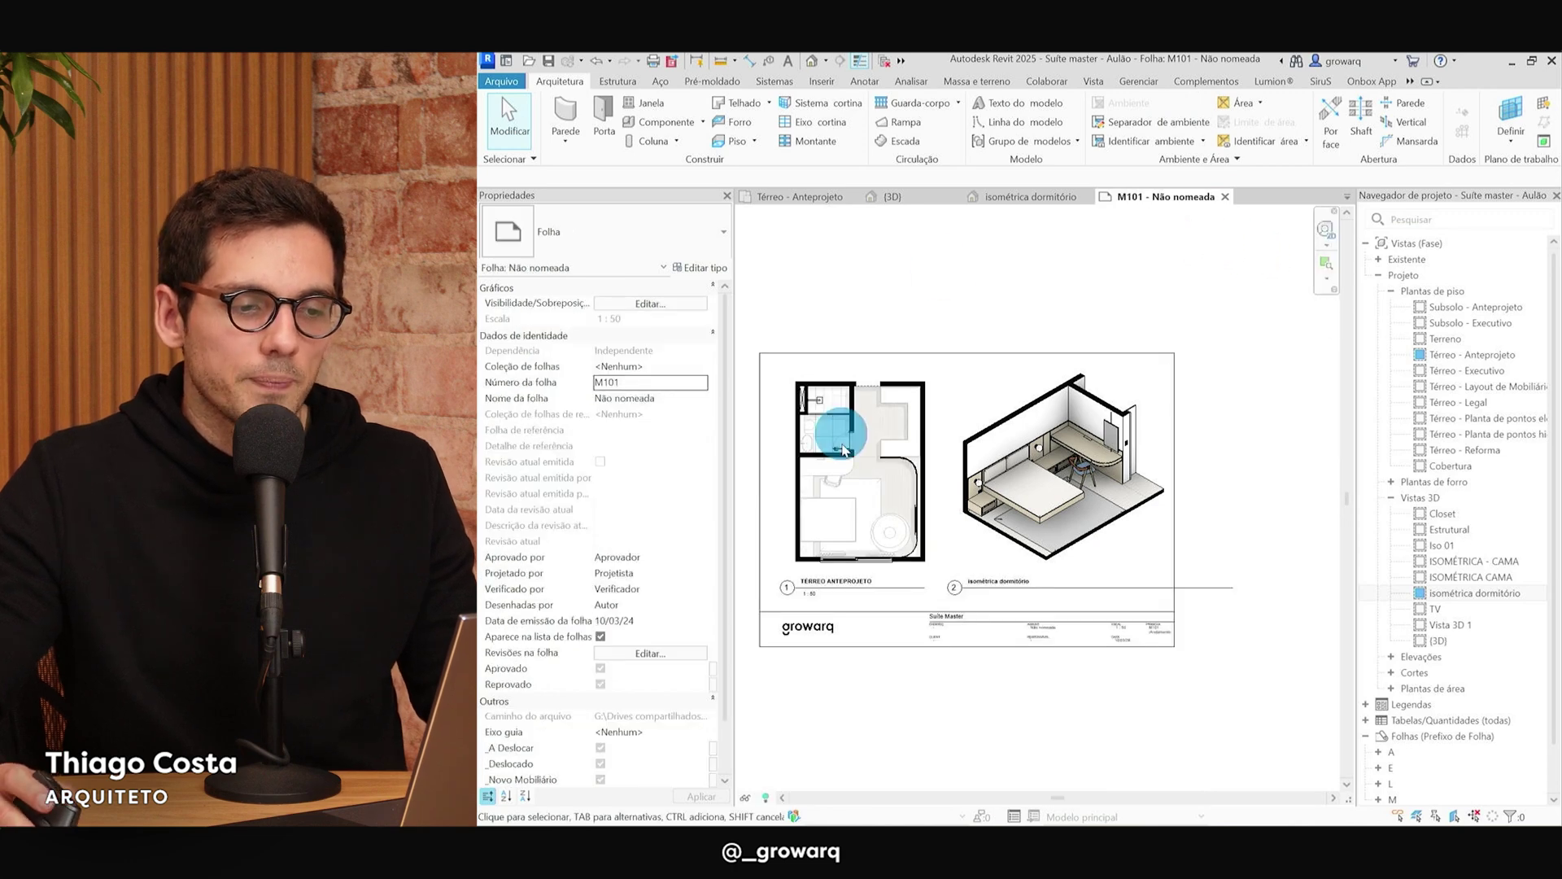
pyautogui.click(1062, 589)
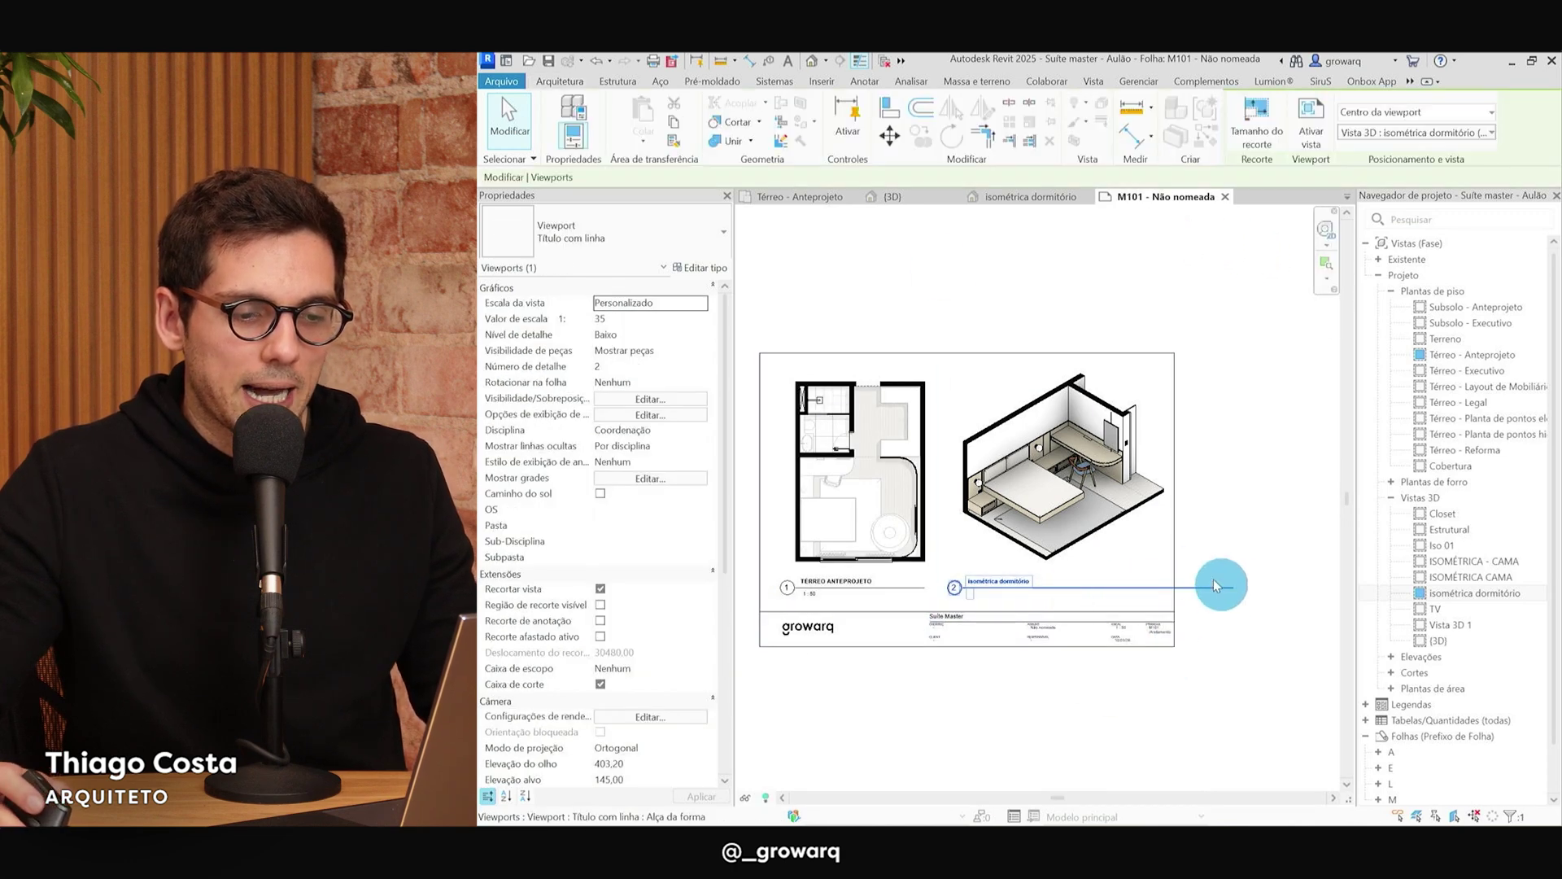
pyautogui.click(1218, 583)
pyautogui.moveTo(1234, 590); pyautogui.dragTo(1148, 589)
pyautogui.click(1039, 706)
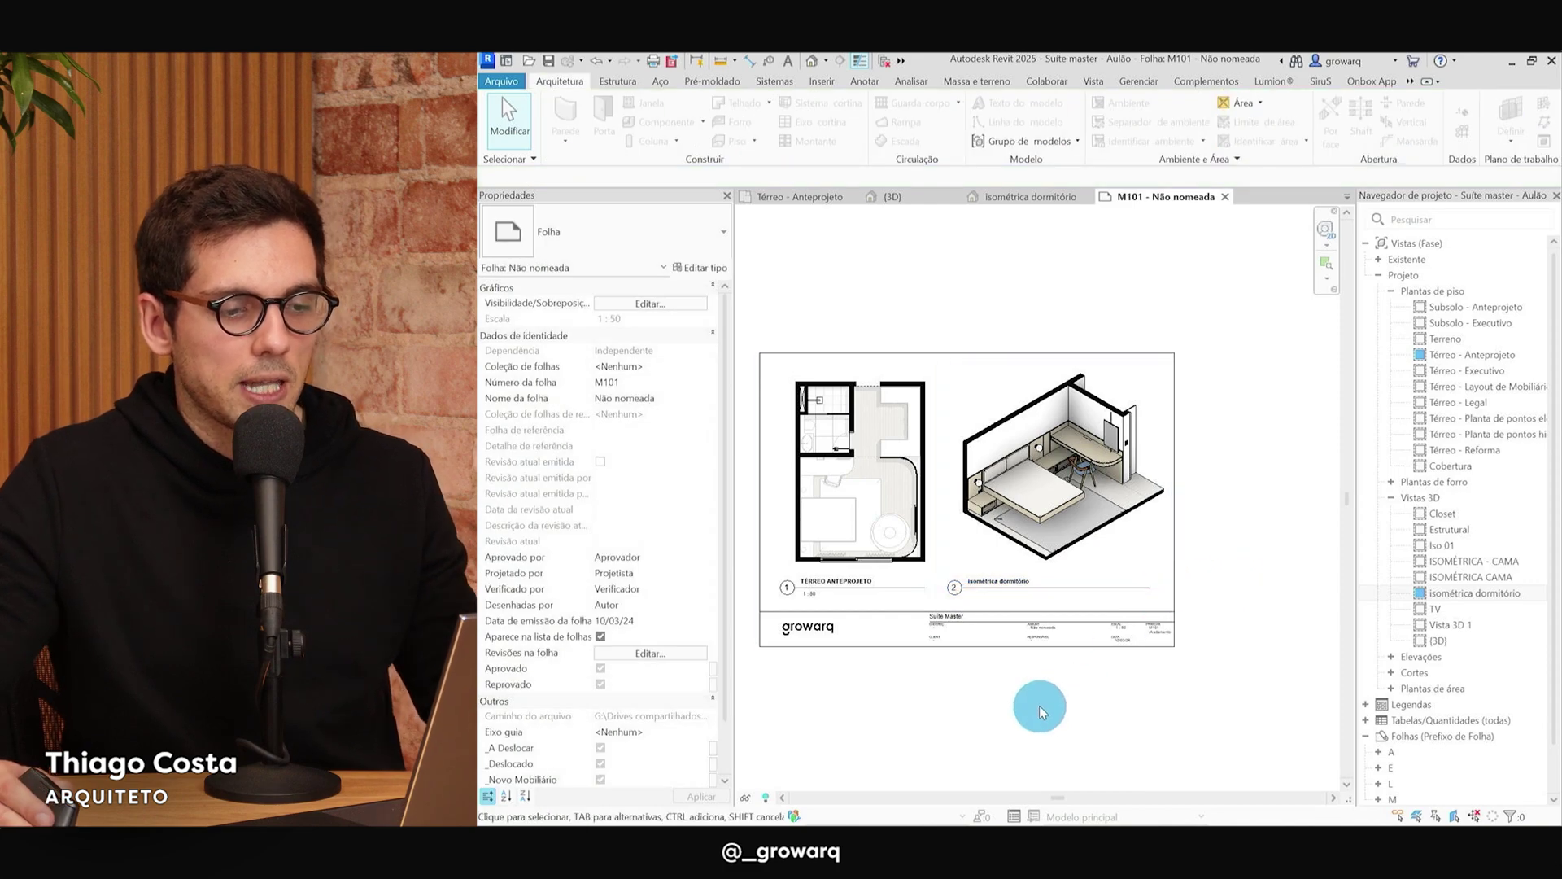
# Zoom to fit the sheet with ZF and reselect the isometric viewport.
pyautogui.press('z')
pyautogui.press('f')
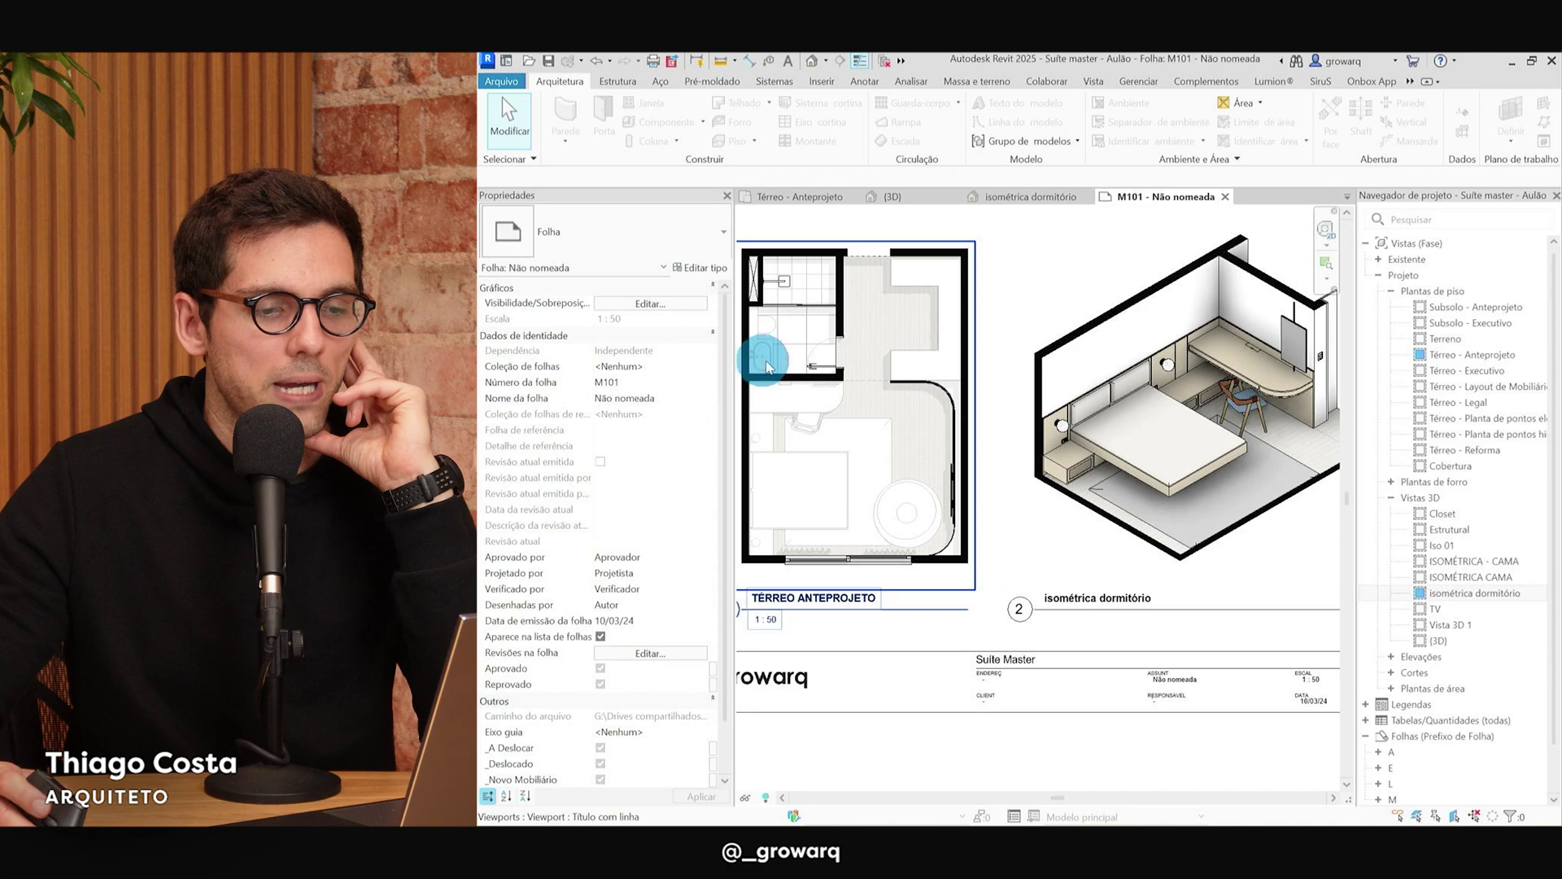
pyautogui.click(1160, 587)
pyautogui.click(964, 725)
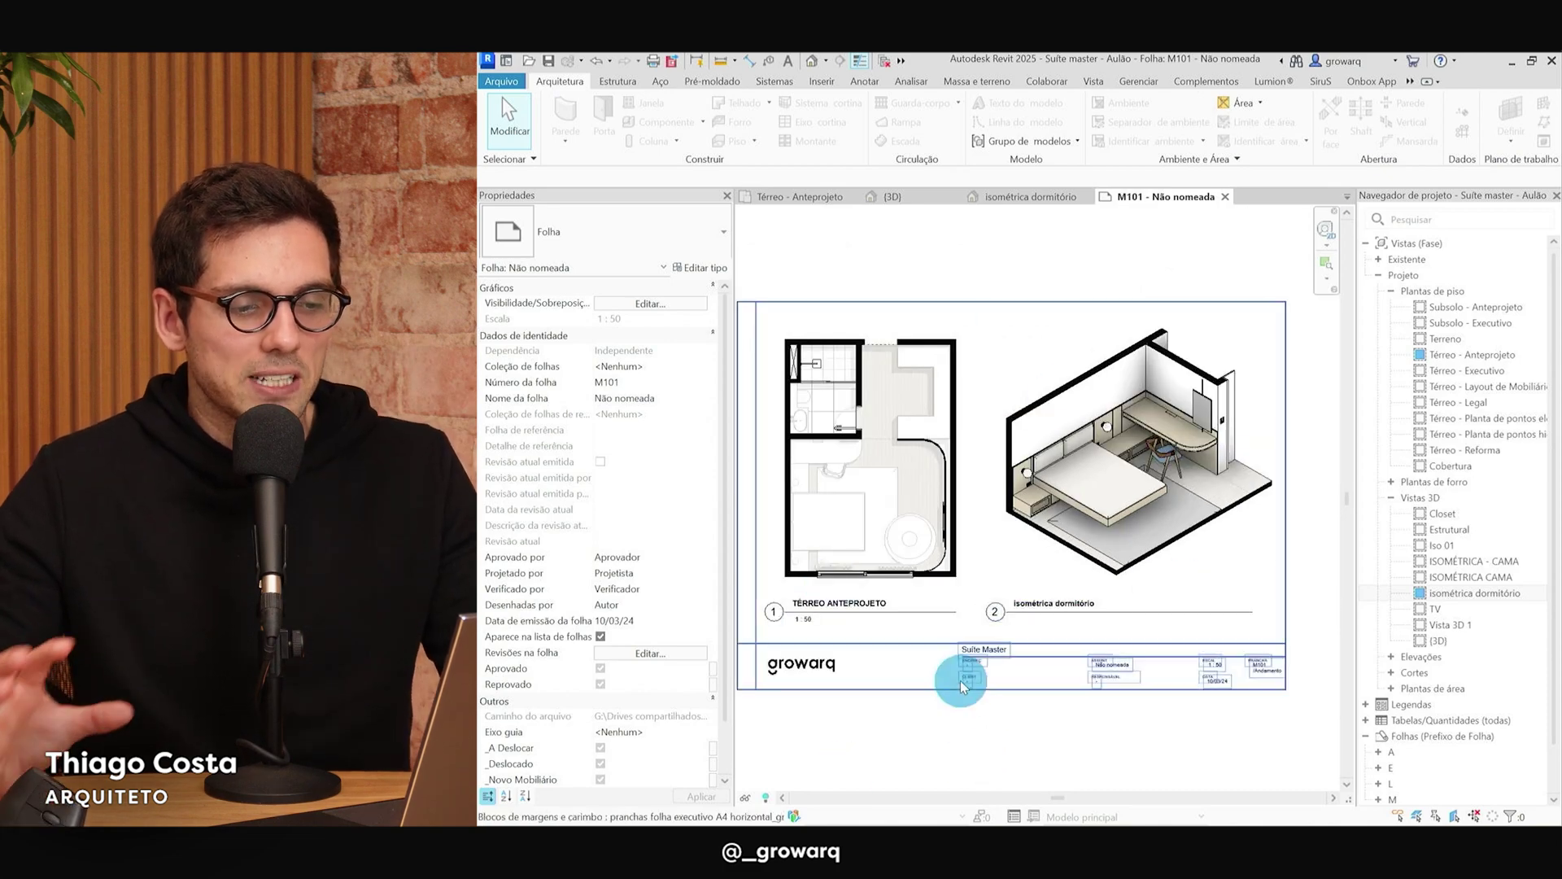
pyautogui.click(1108, 458)
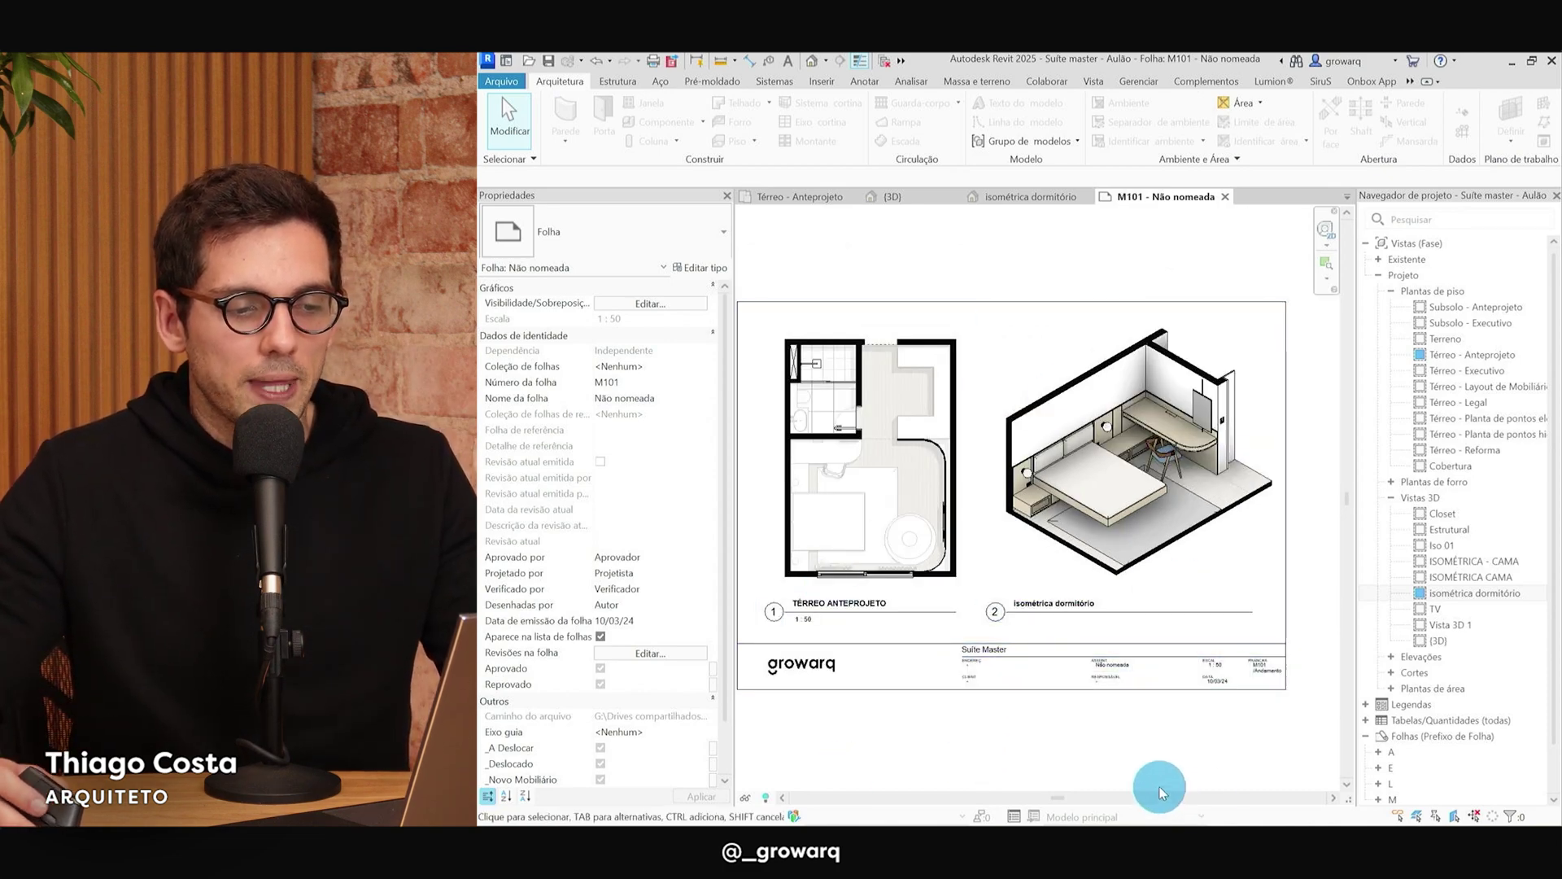
pyautogui.scroll(3, 1152, 755)
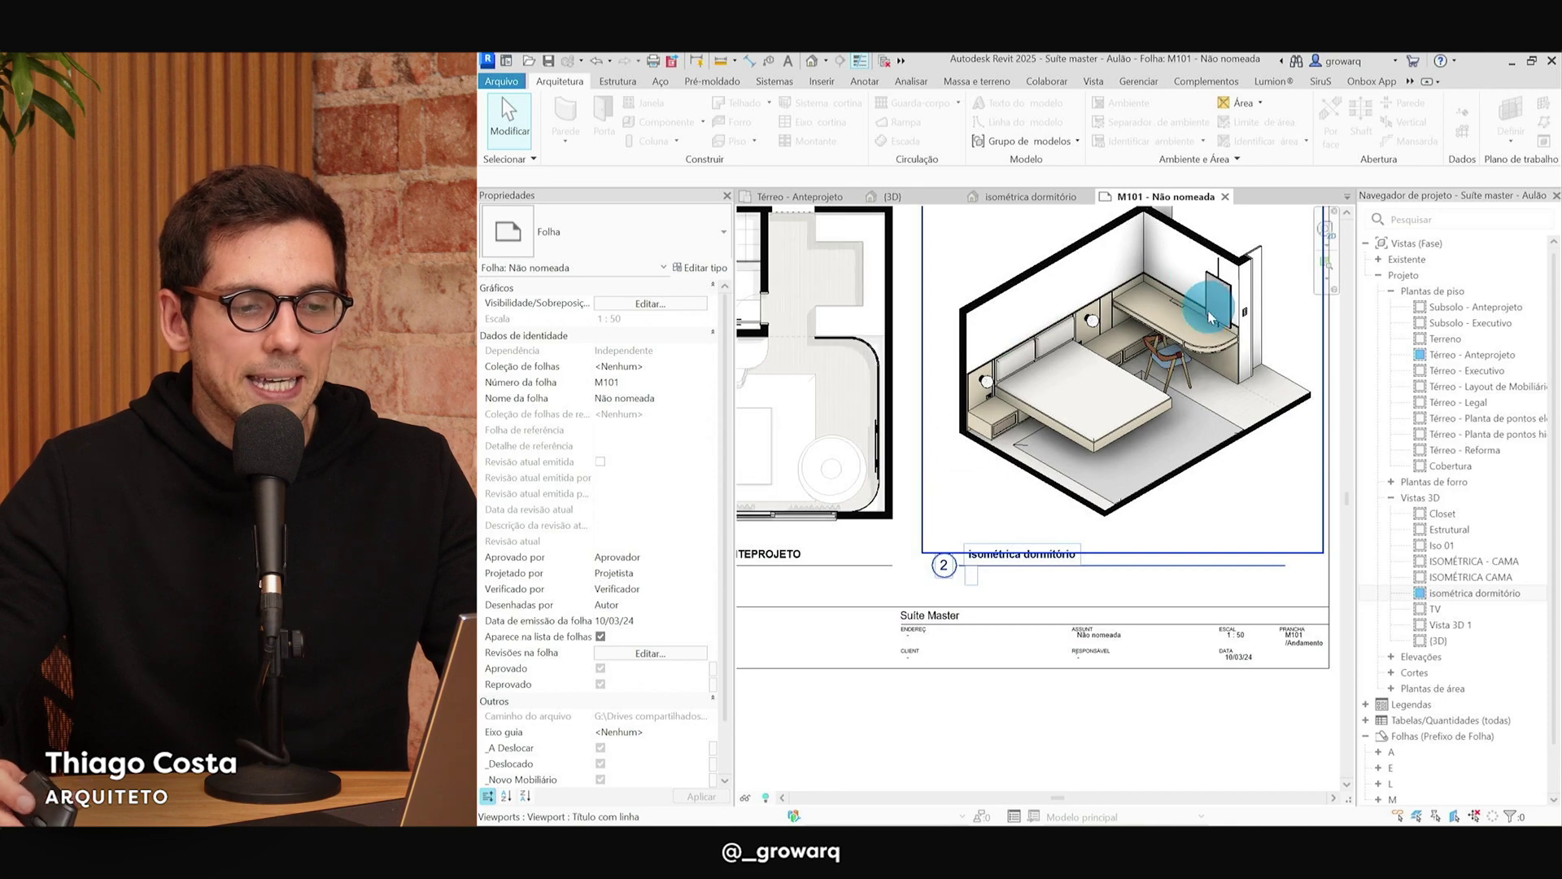
pyautogui.scroll(2, 1209, 318)
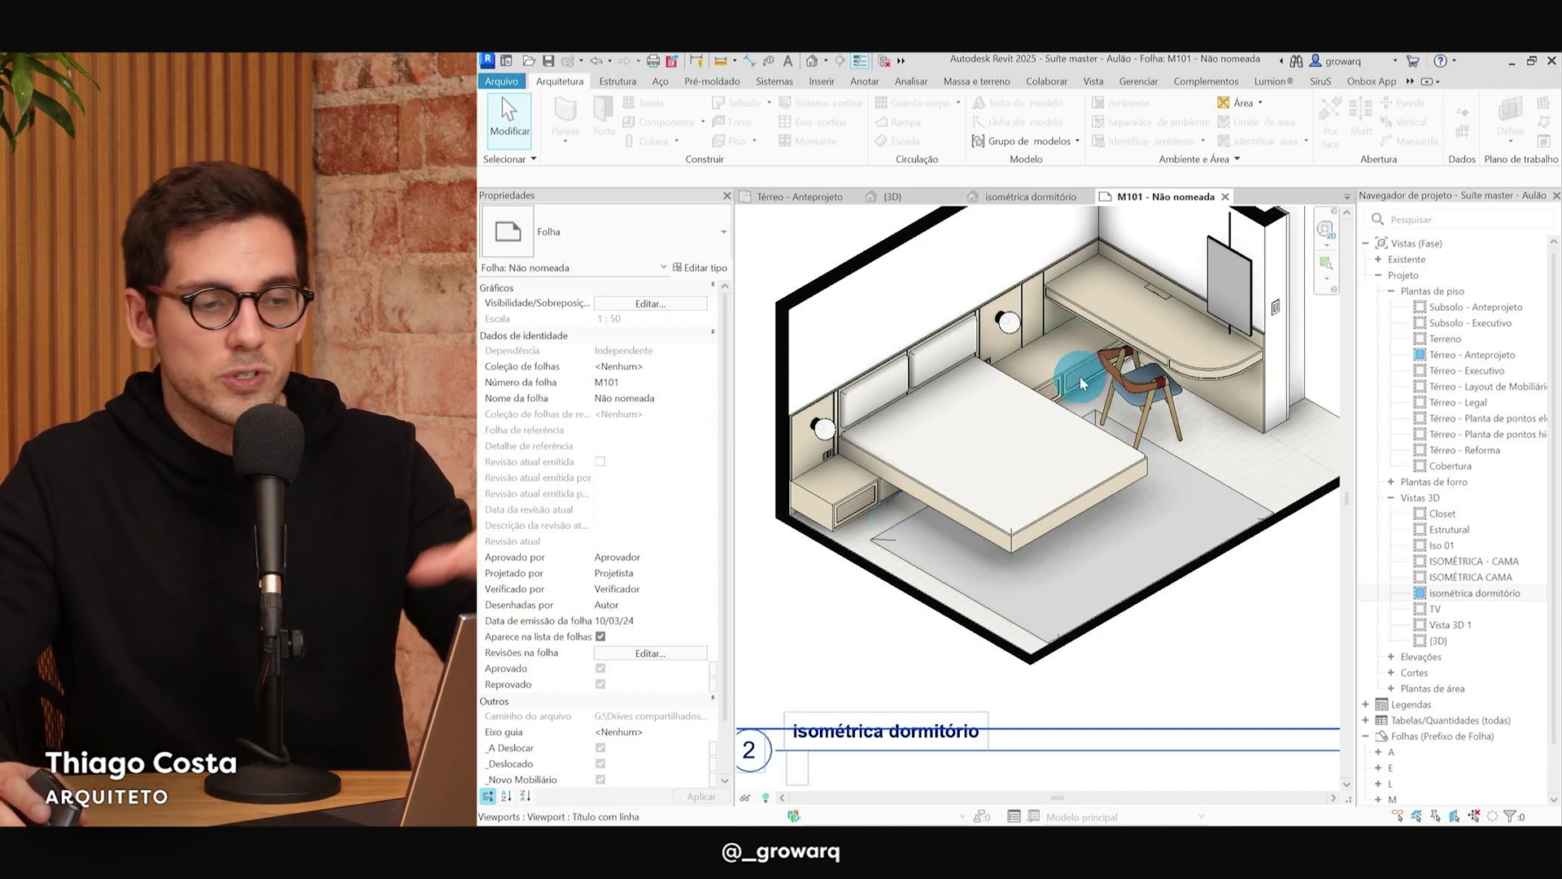
# Open the isométrica dormitório 3D view and window-select all 57 furniture elements.
pyautogui.doubleClick(1471, 596)
pyautogui.scroll(-2, 861, 688)
pyautogui.scroll(-2, 929, 628)
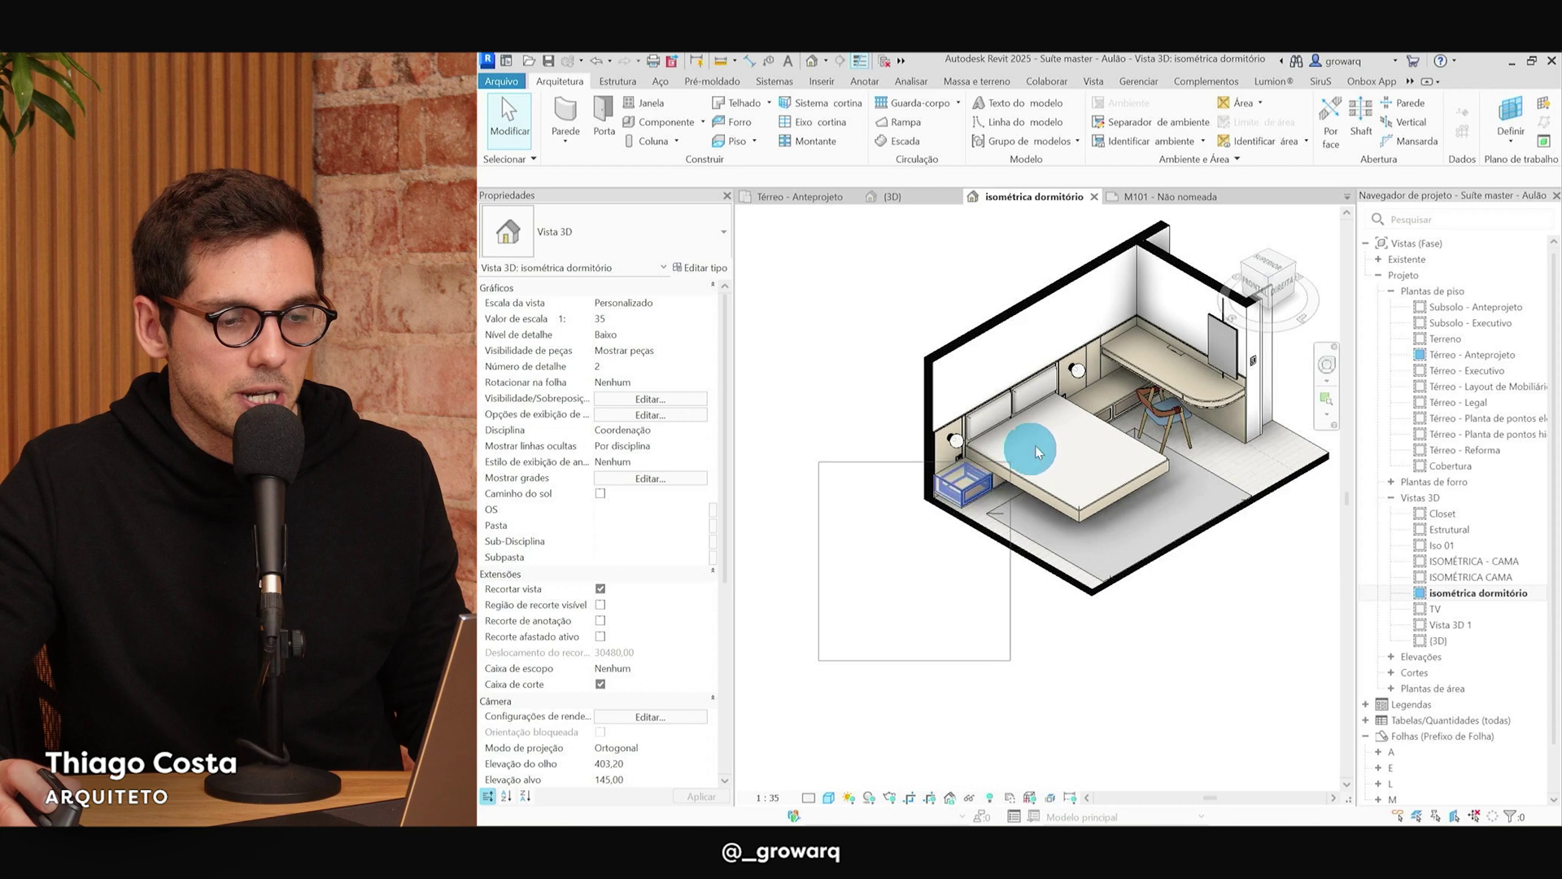
pyautogui.moveTo(1096, 410)
pyautogui.mouseDown()
pyautogui.moveTo(1278, 362)
pyautogui.moveTo(1283, 312)
pyautogui.mouseUp()
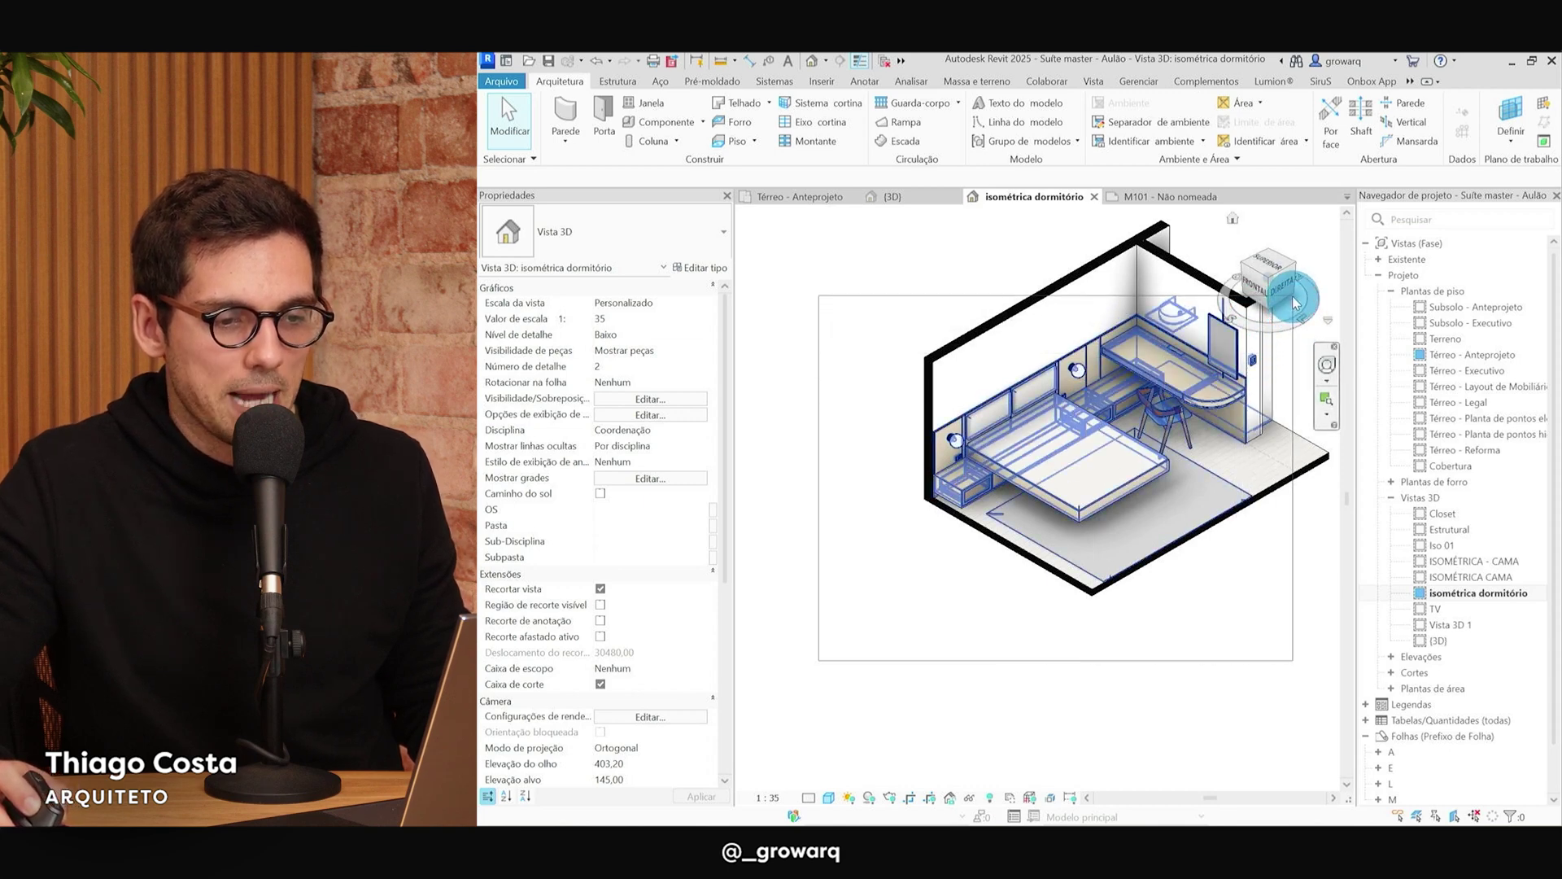
pyautogui.moveTo(1276, 308); pyautogui.dragTo(1276, 307)
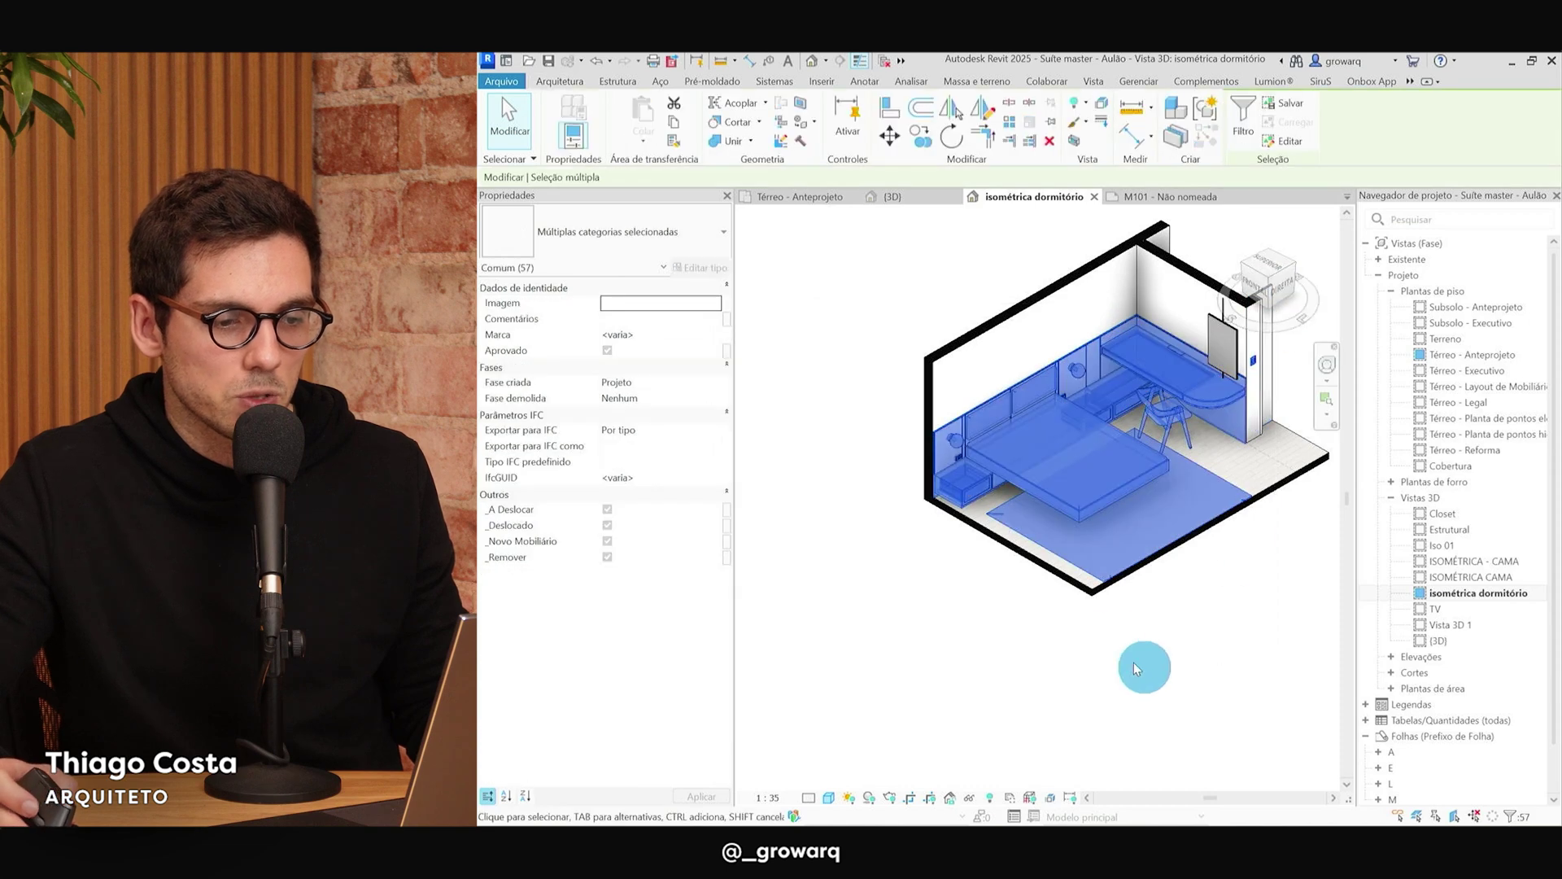
# Deselect the rug, chair and light switch, then start a new assembly from the selection.
pyautogui.scroll(3, 1046, 524)
pyautogui.keyDown('shift'); pyautogui.click(1048, 517); pyautogui.keyUp('shift')
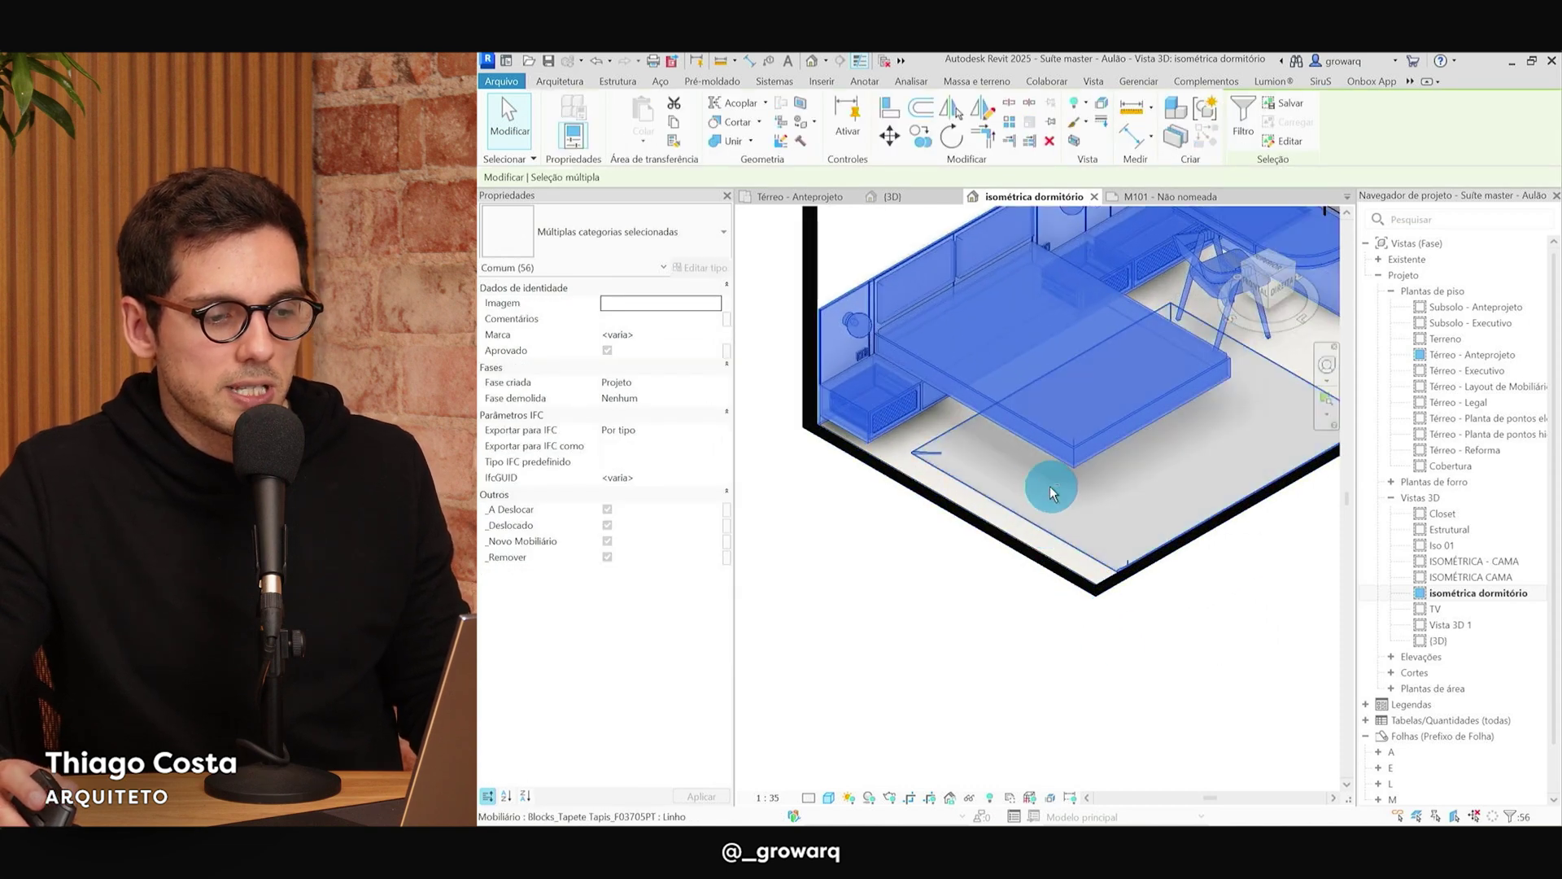
pyautogui.moveTo(1084, 604); pyautogui.dragTo(1115, 795, button='middle')
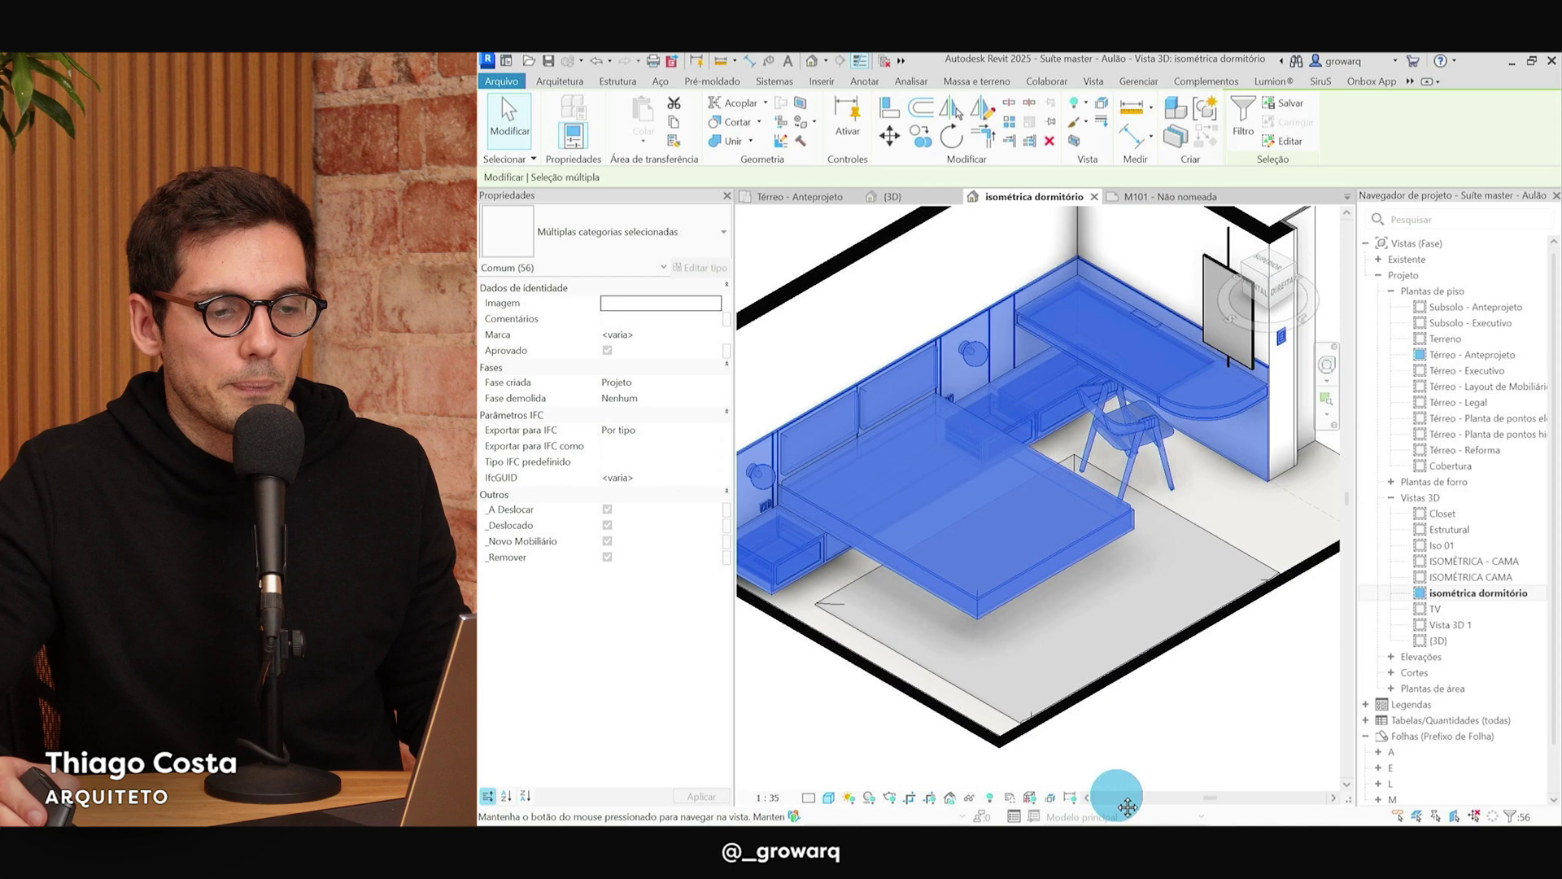
pyautogui.keyDown('shift'); pyautogui.click(1106, 455); pyautogui.keyUp('shift')
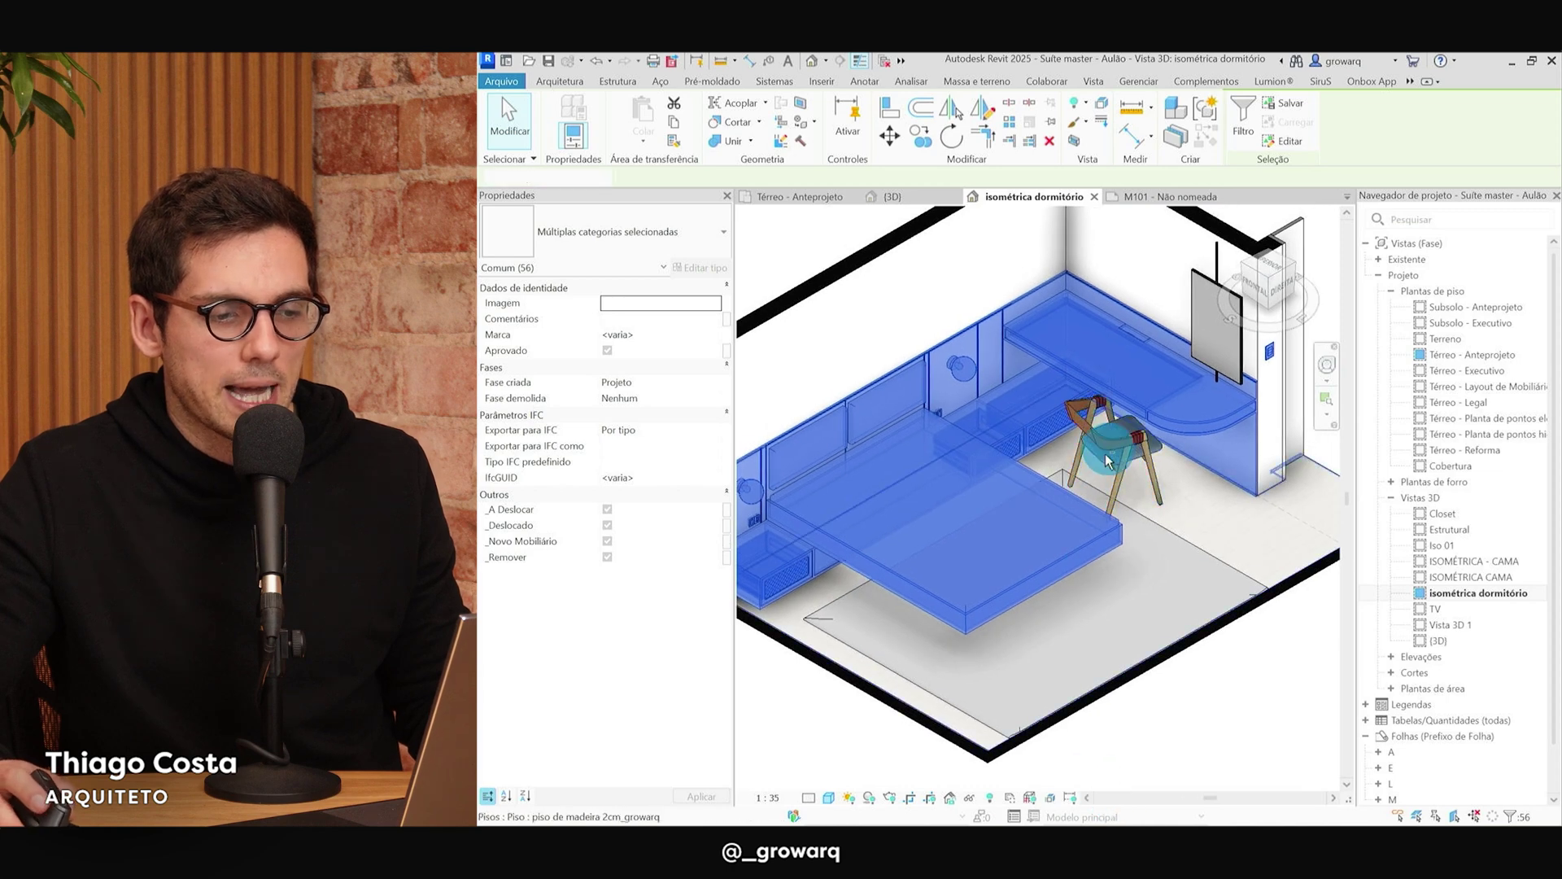
pyautogui.keyDown('shift'); pyautogui.click(1273, 360); pyautogui.keyUp('shift')
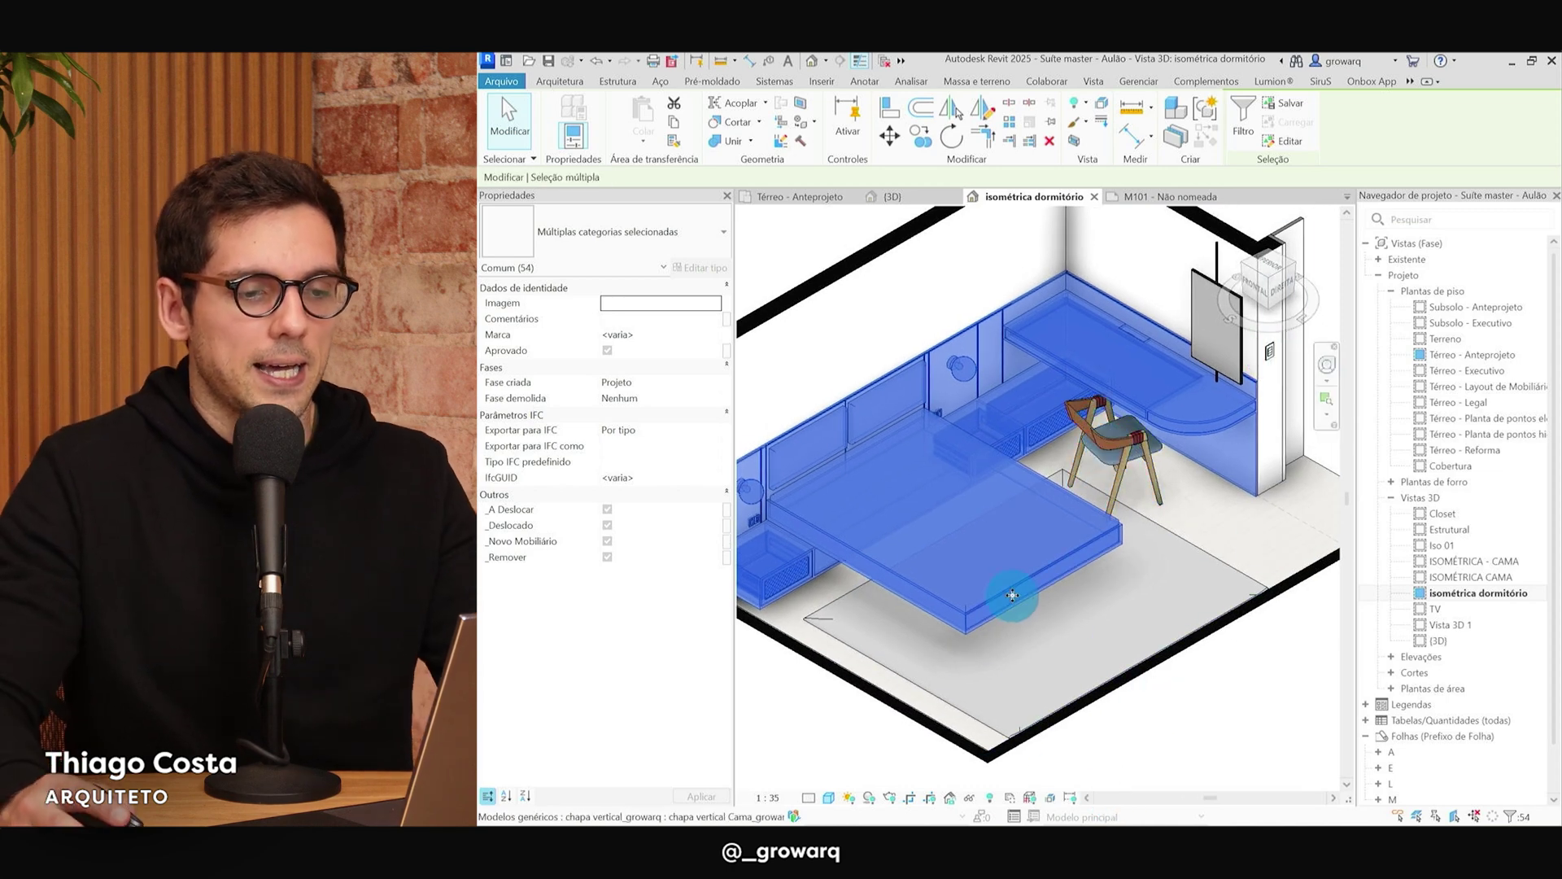
pyautogui.moveTo(832, 678); pyautogui.dragTo(1032, 628, button='middle')
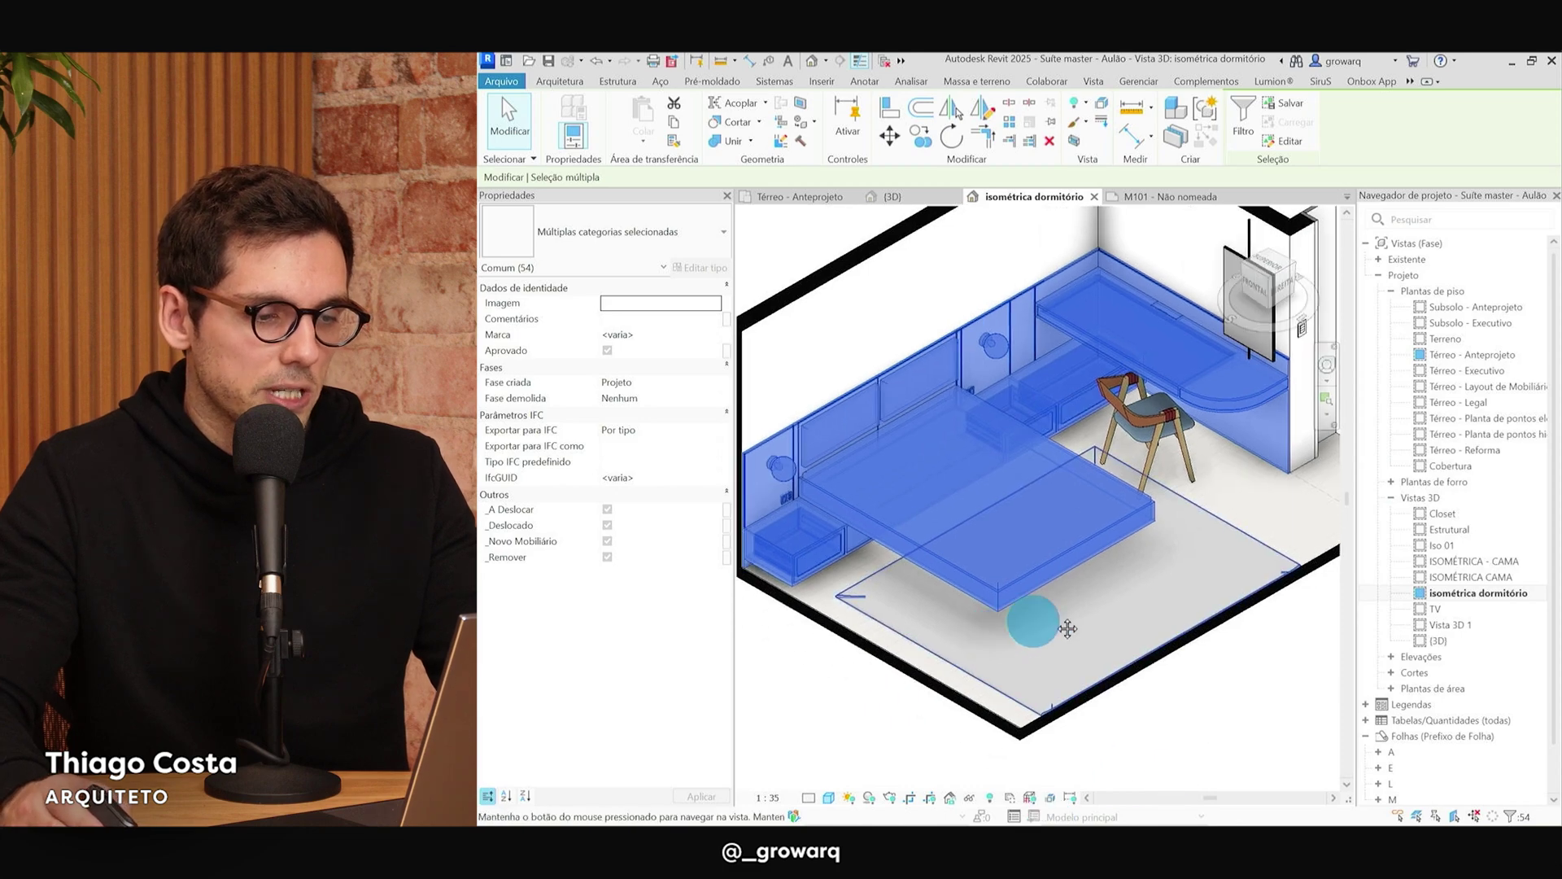
pyautogui.scroll(-3, 1150, 488)
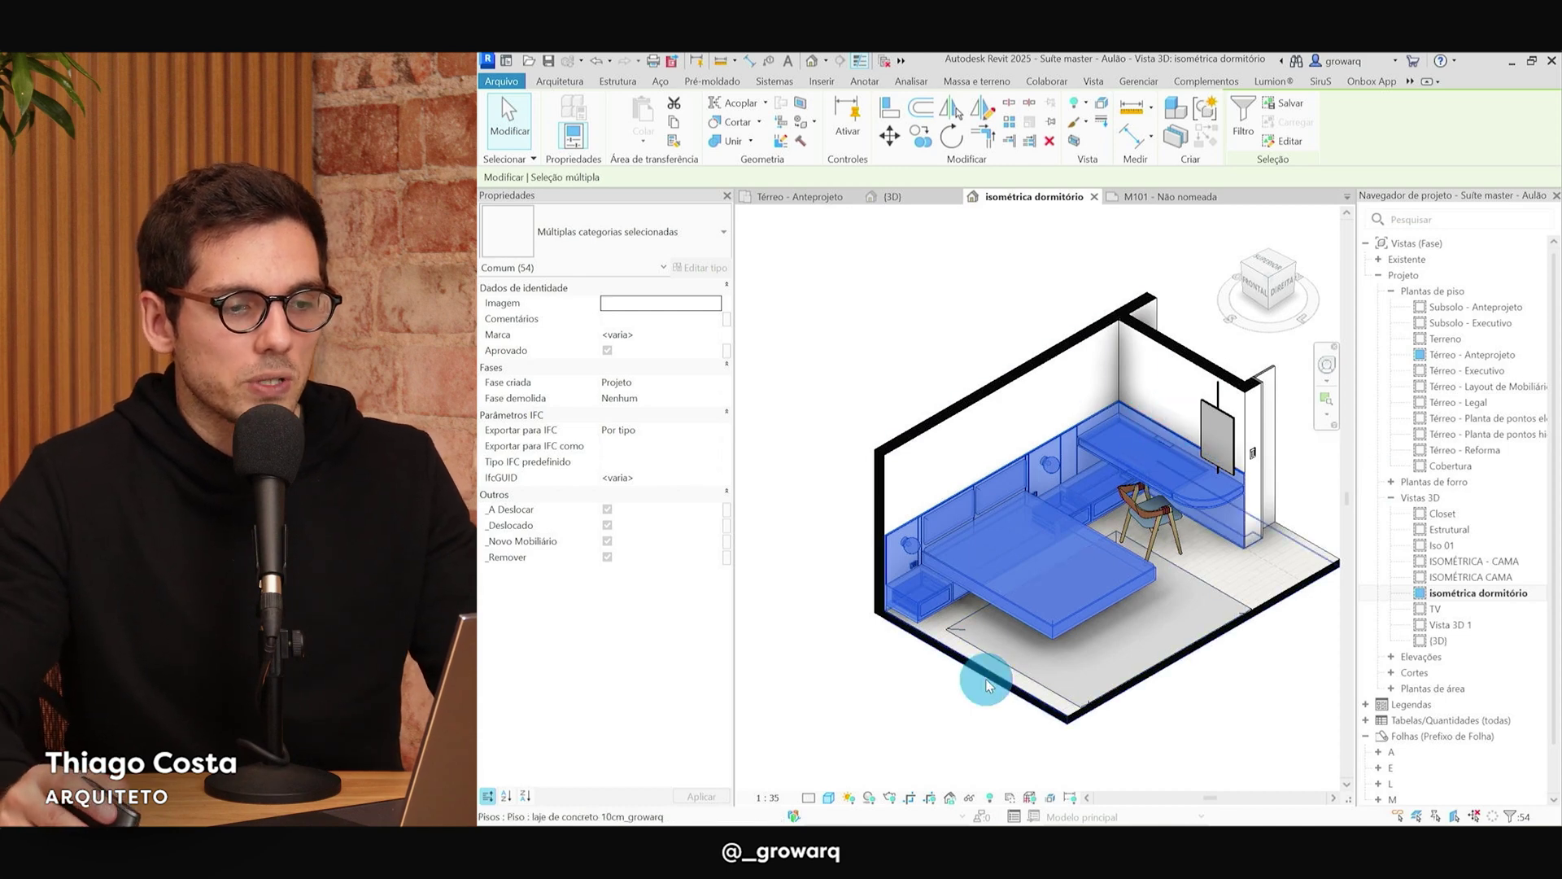
pyautogui.moveTo(1177, 107)
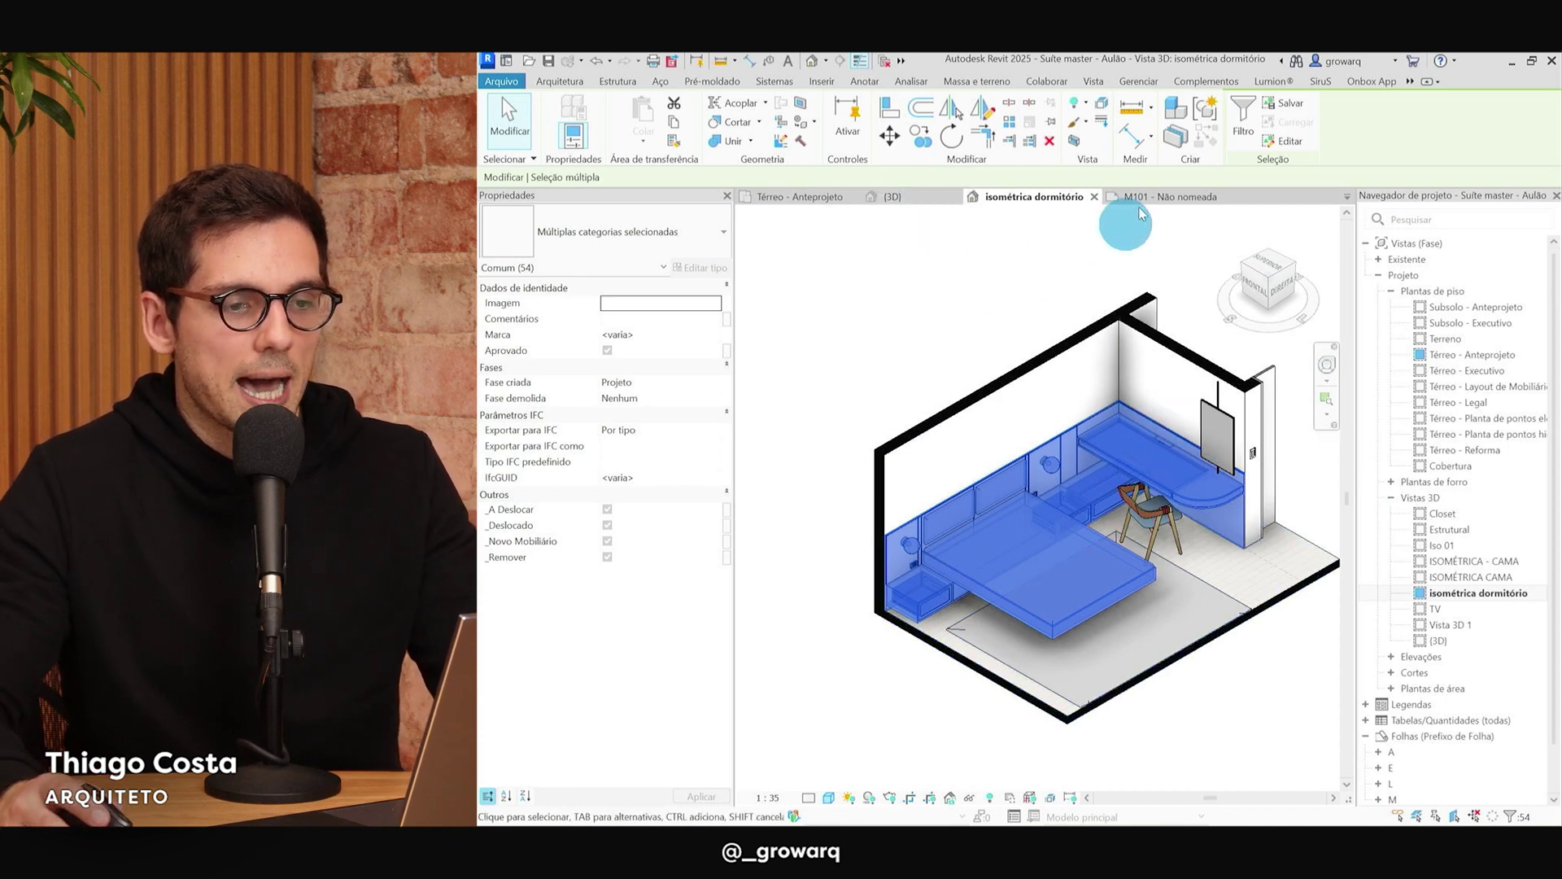
pyautogui.click(1181, 108)
# Name the new assembly 'movel suíte' and create it.
pyautogui.moveTo(986, 366); pyautogui.dragTo(975, 280)
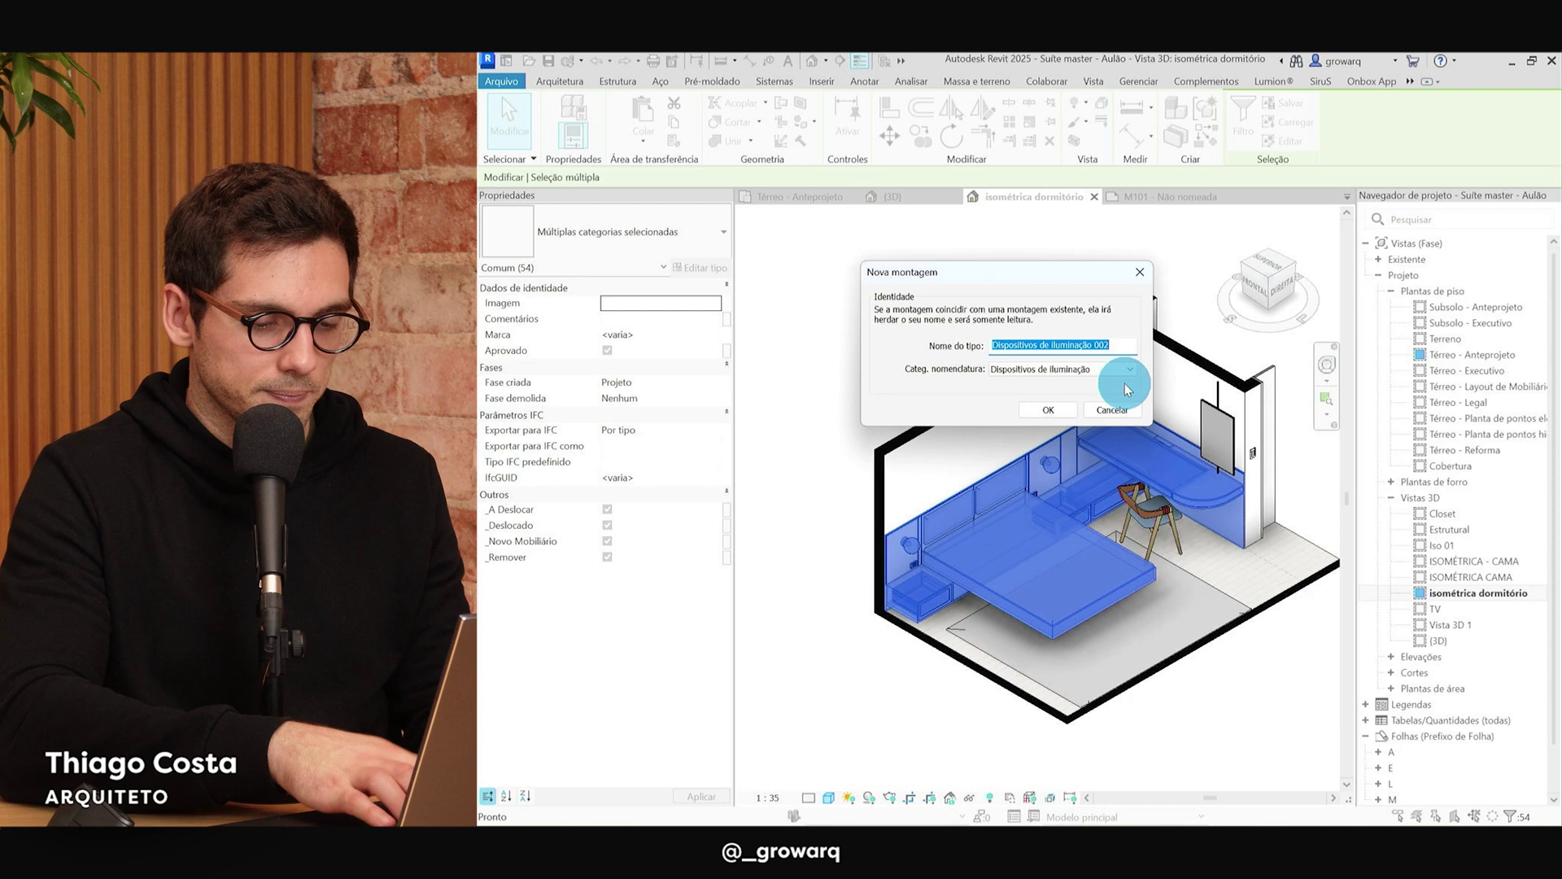
pyautogui.write('movel suíte')
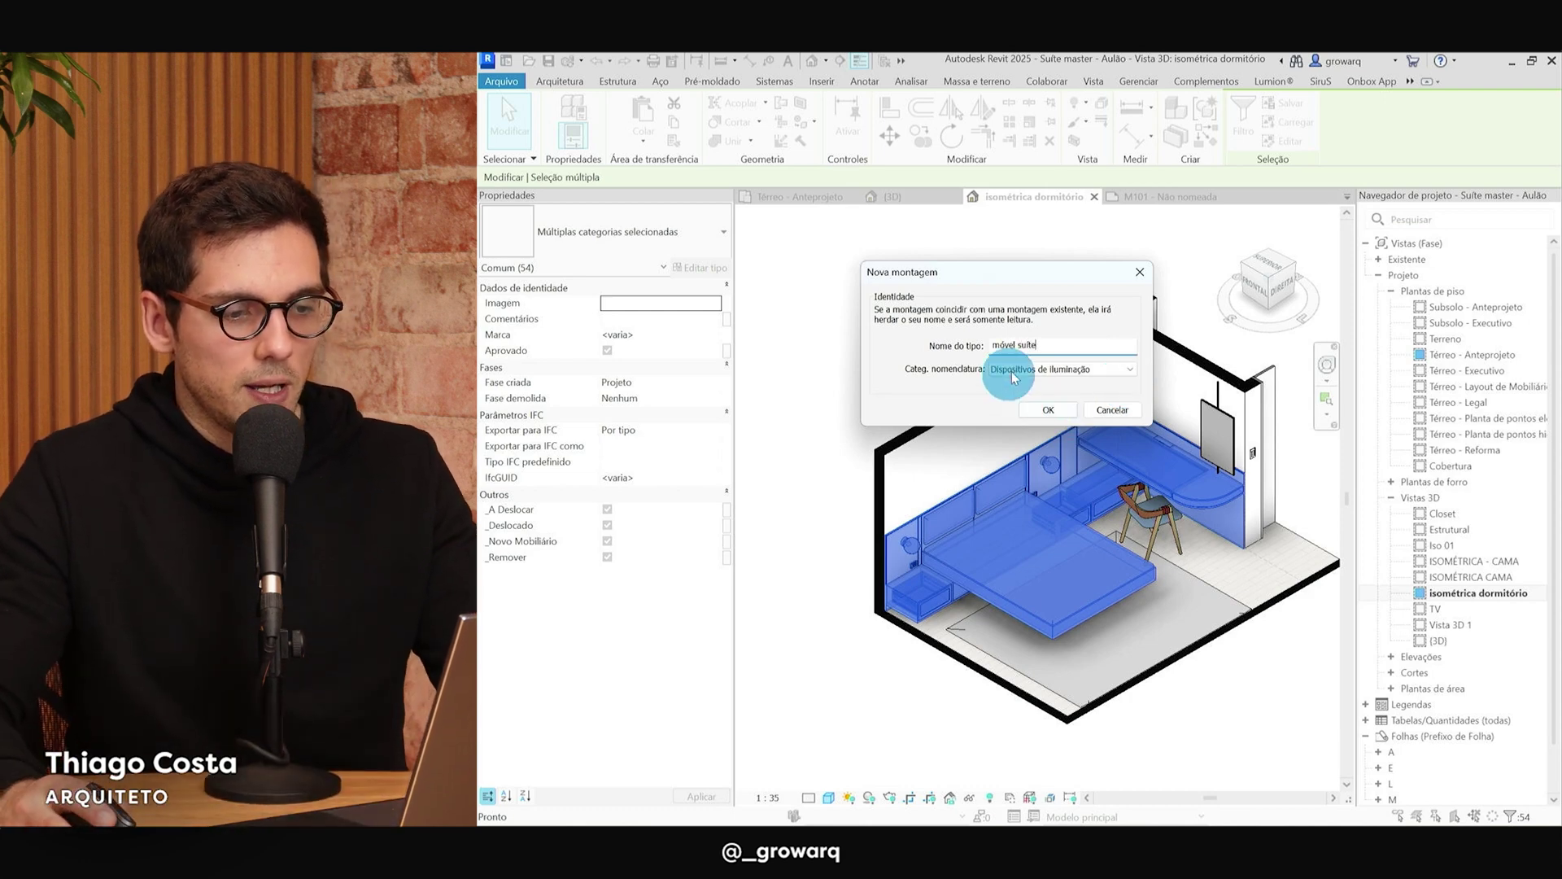
pyautogui.click(1047, 412)
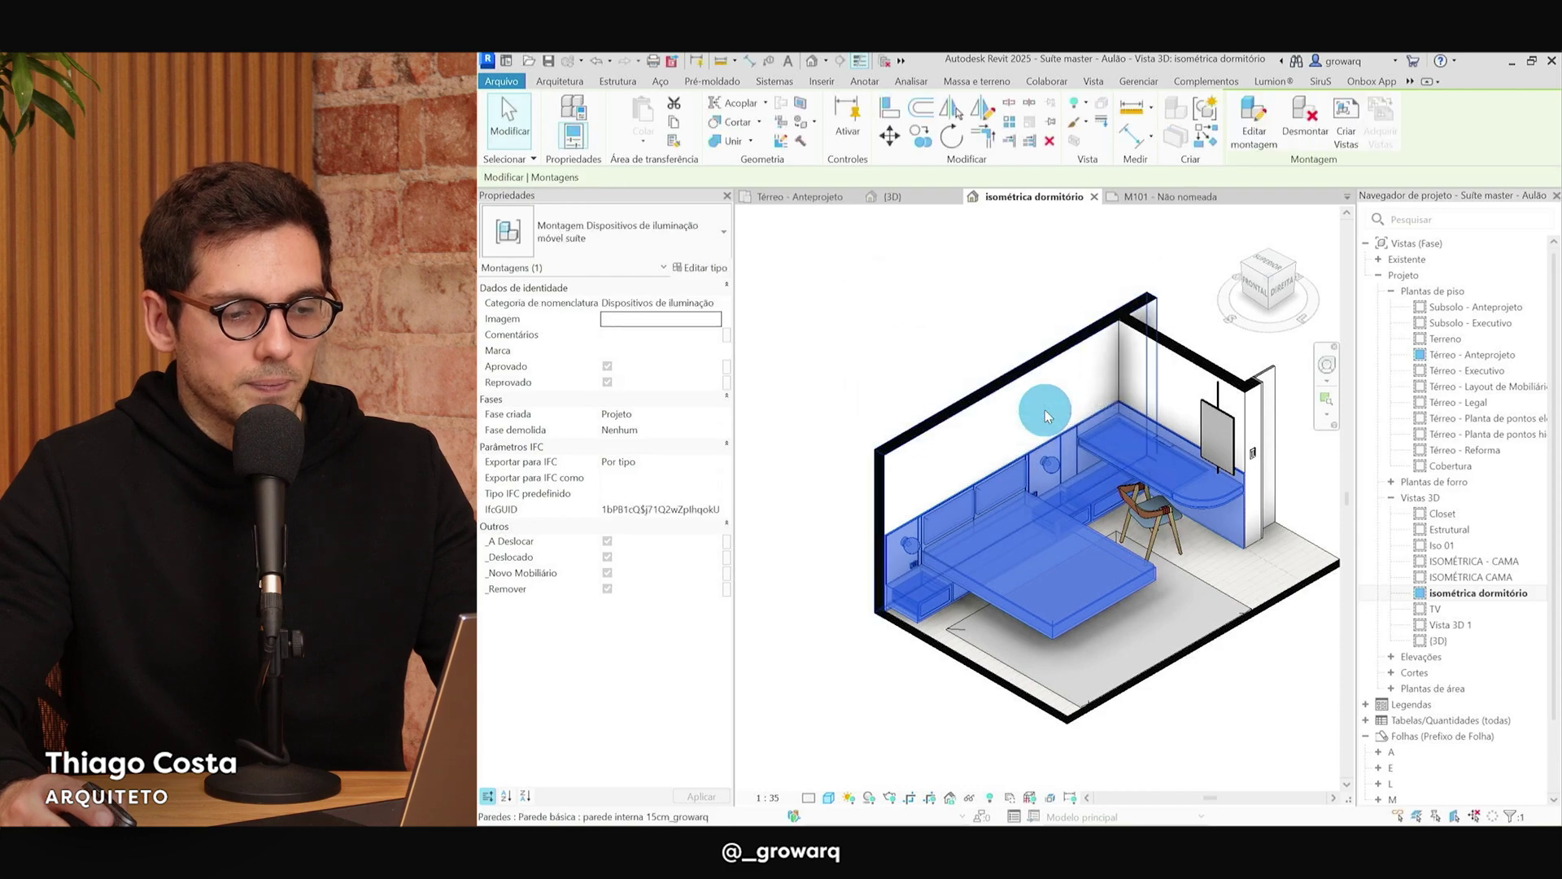
pyautogui.click(862, 732)
# Select and inspect the móvel suíte assembly in the view.
pyautogui.click(985, 569)
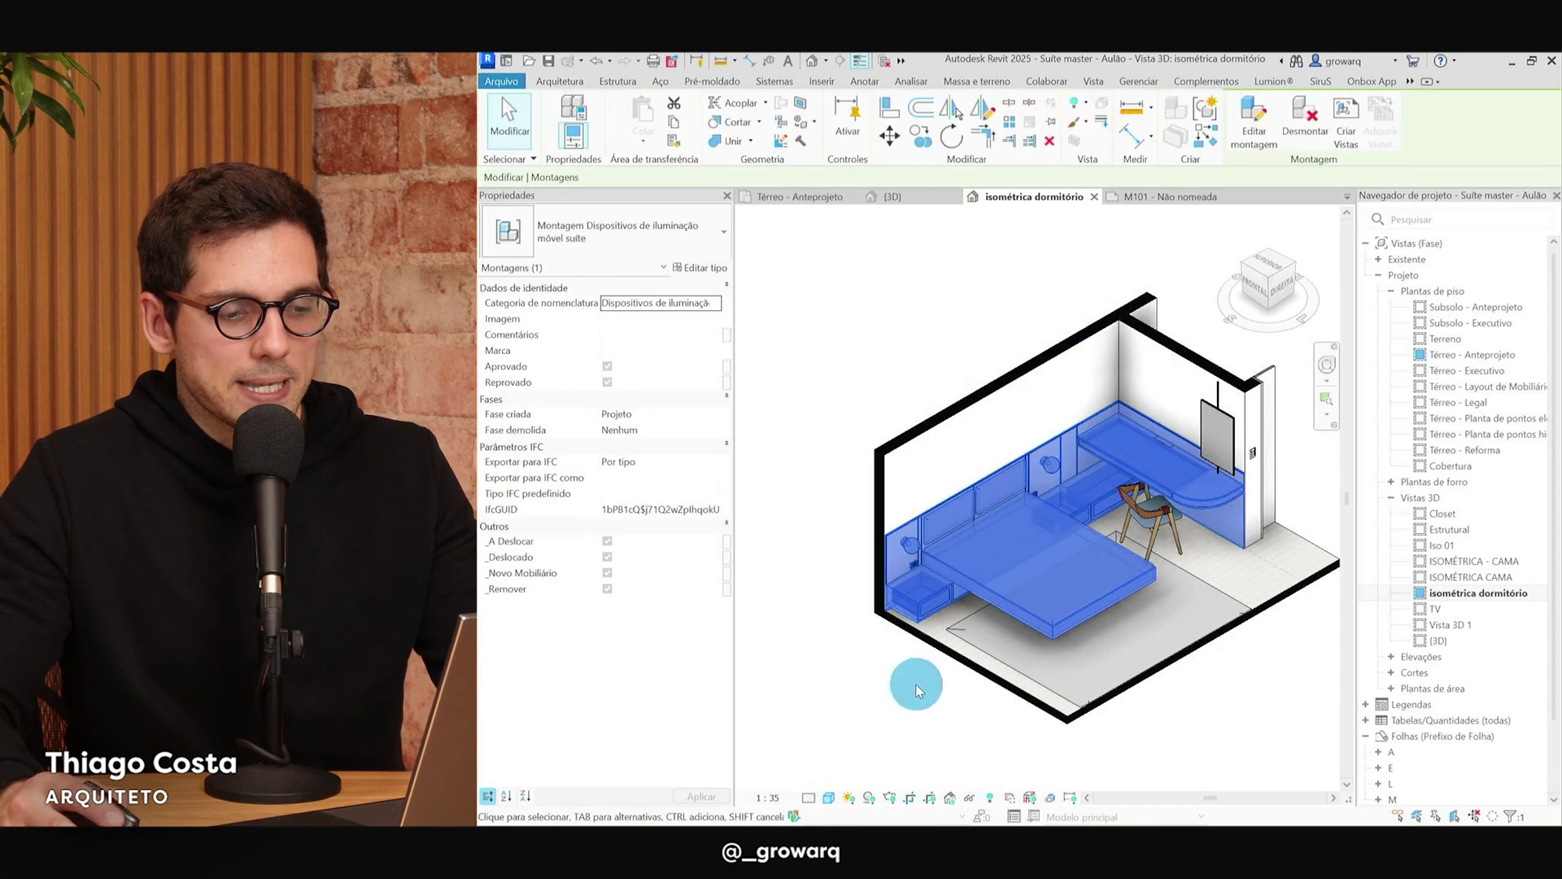
pyautogui.click(917, 684)
pyautogui.click(1003, 571)
pyautogui.click(1115, 542)
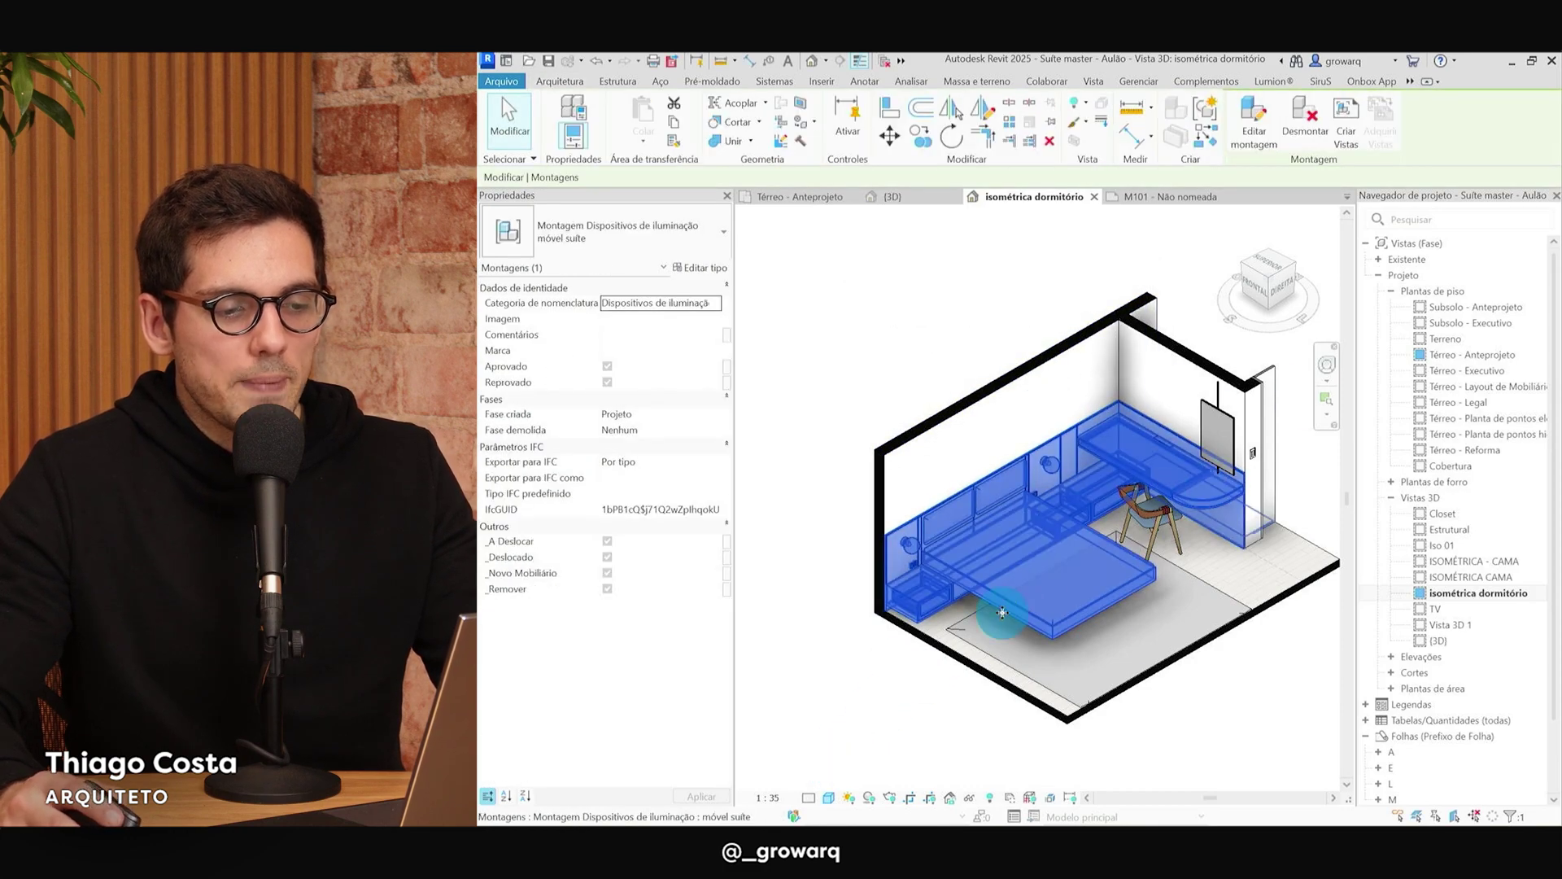
pyautogui.click(1001, 612)
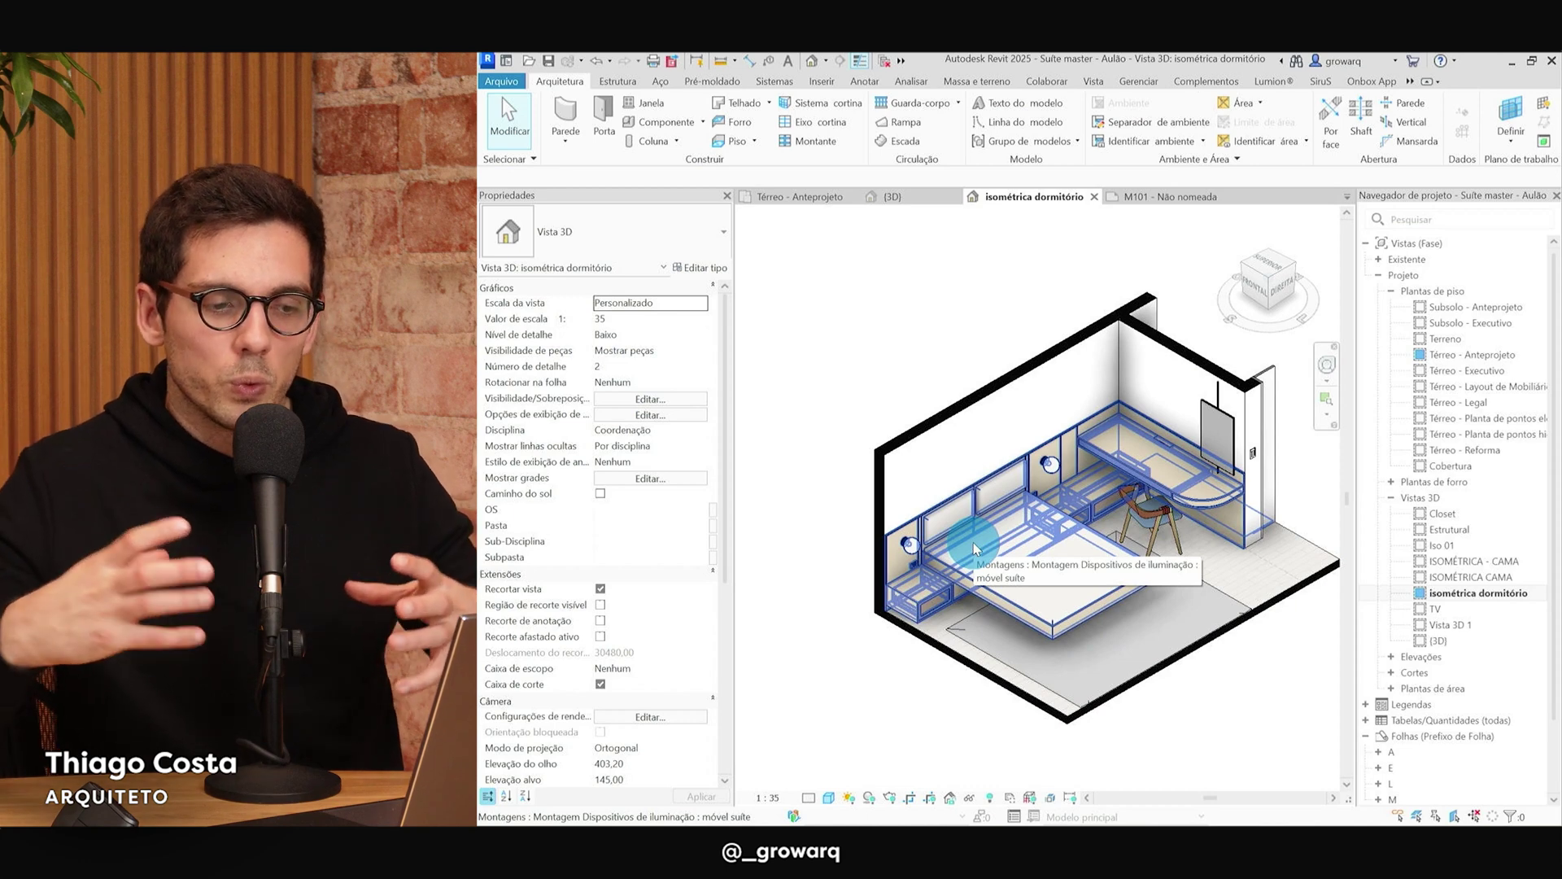
pyautogui.click(1026, 601)
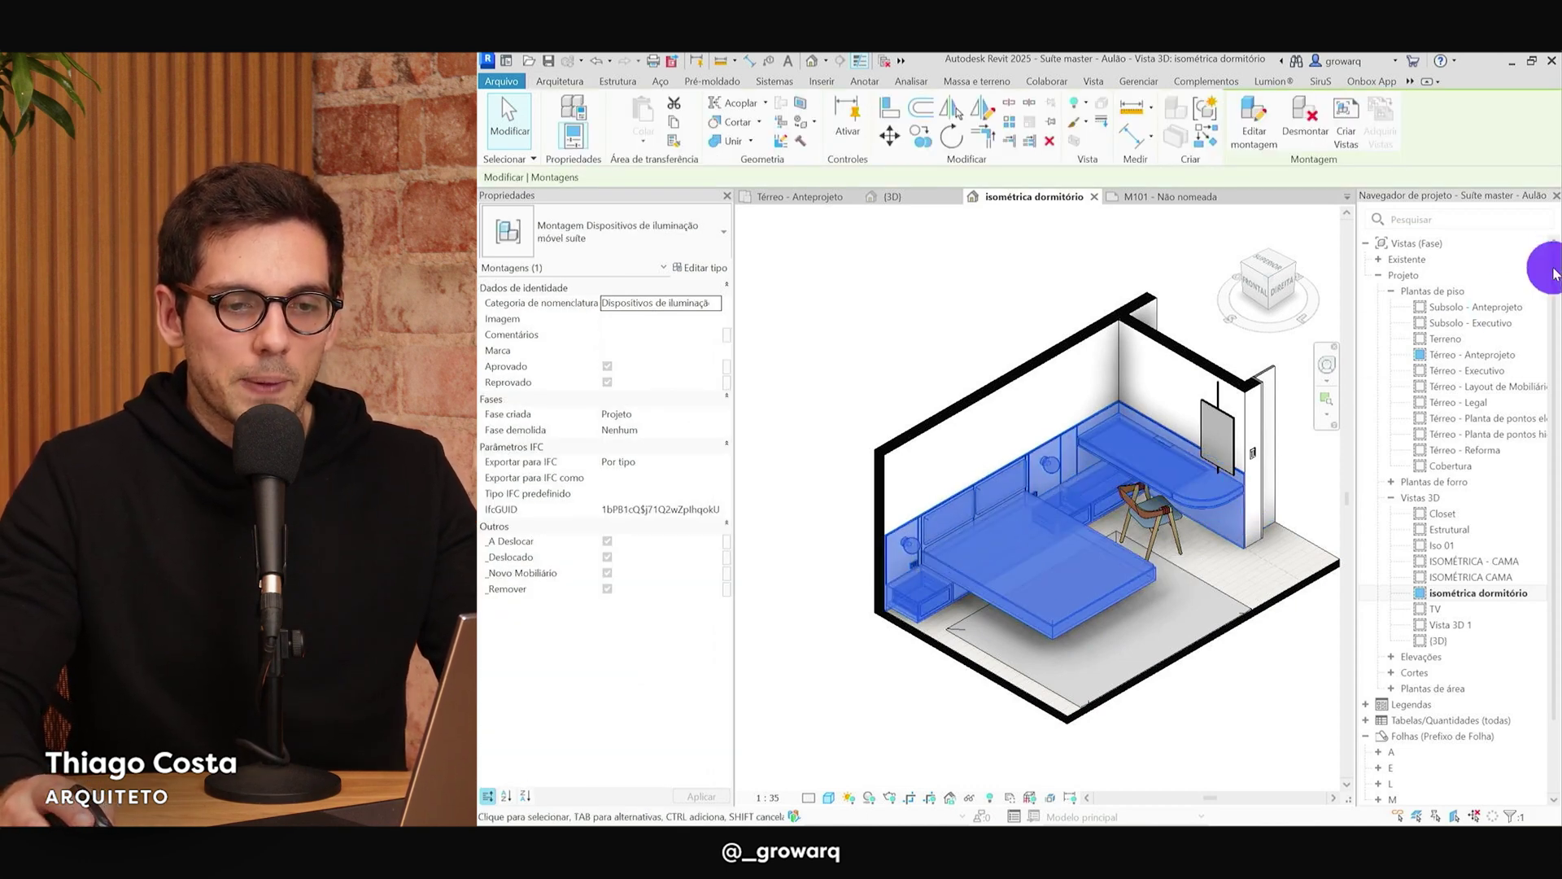
pyautogui.press('Escape')
# Expand Montagens in the Project Browser and right-click the móvel suíte assembly.
pyautogui.scroll(-5, 1546, 285)
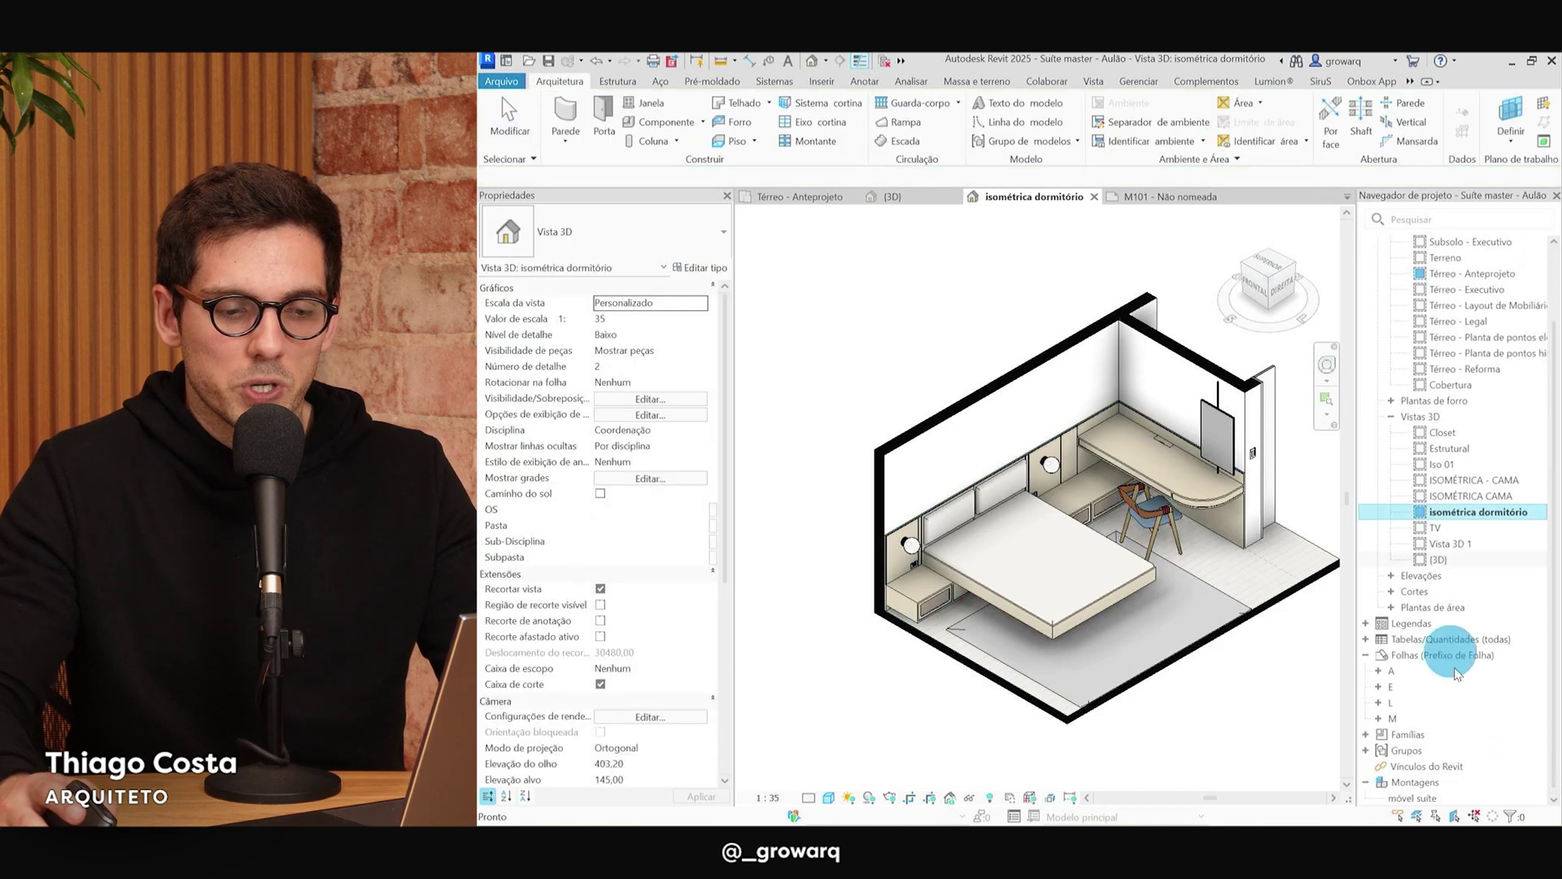
pyautogui.click(1445, 784)
pyautogui.click(1419, 800)
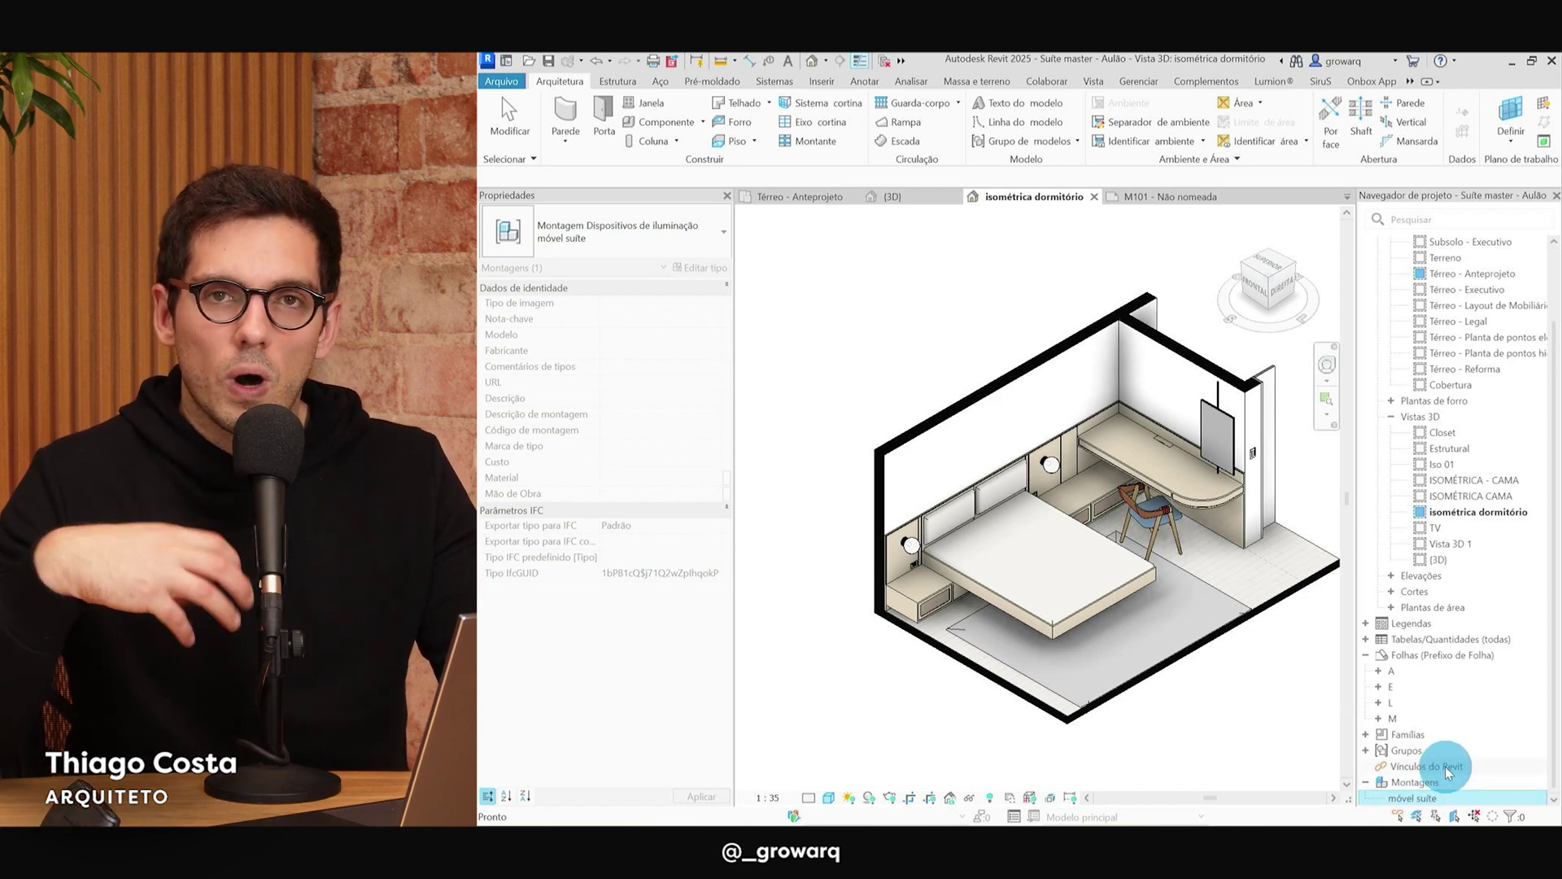
pyautogui.rightClick(1415, 799)
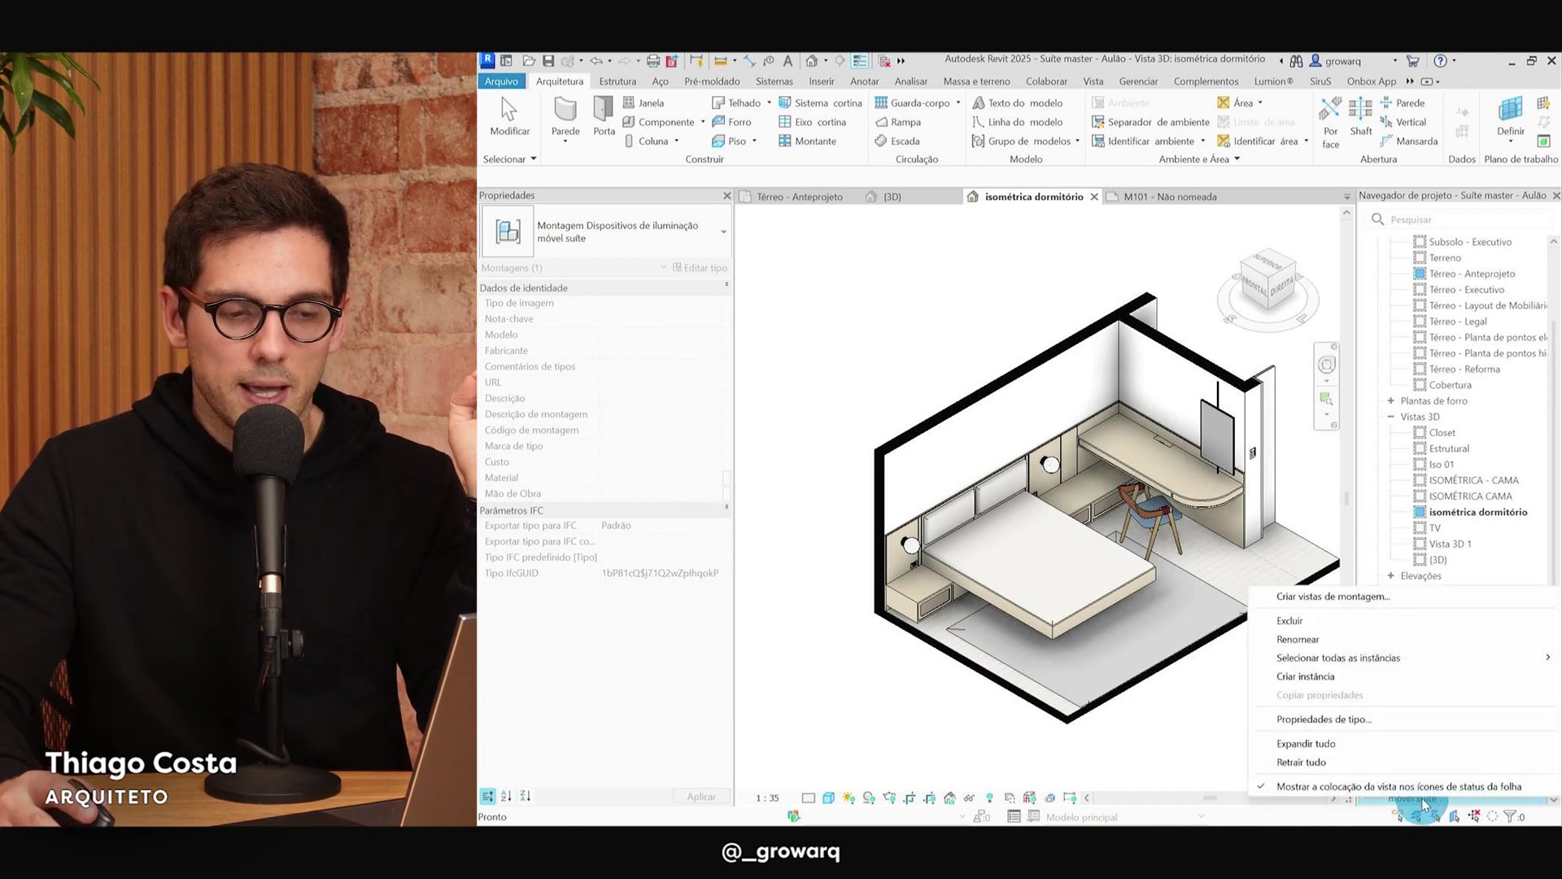
# Create 1:20 Ortogonal 3D, Elevação de topo and Elevação direita assembly views of móvel suíte.
pyautogui.click(1332, 597)
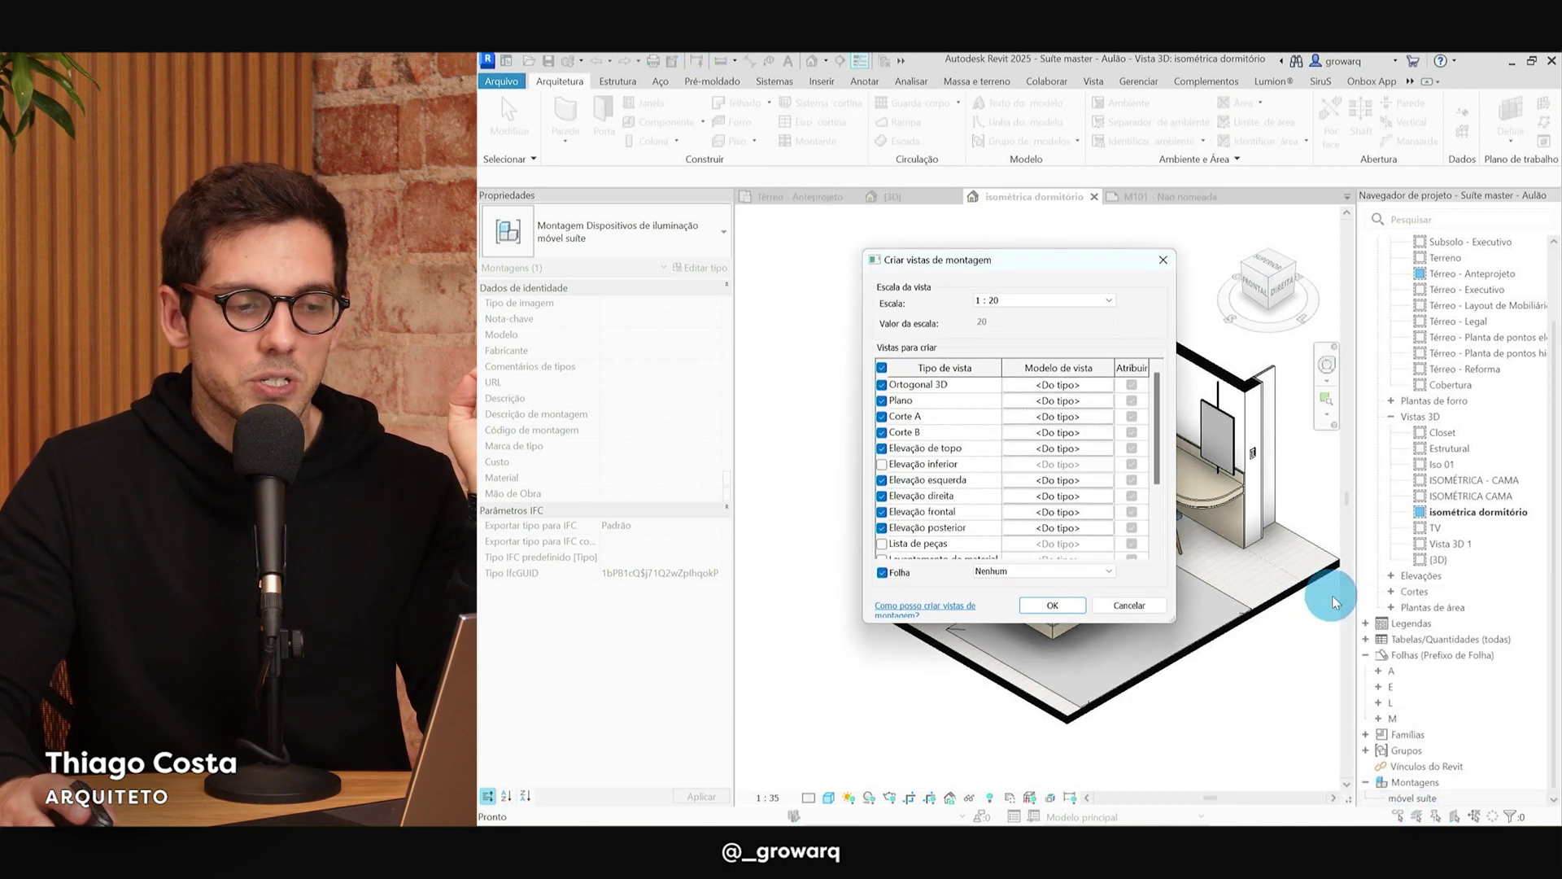
pyautogui.click(882, 368)
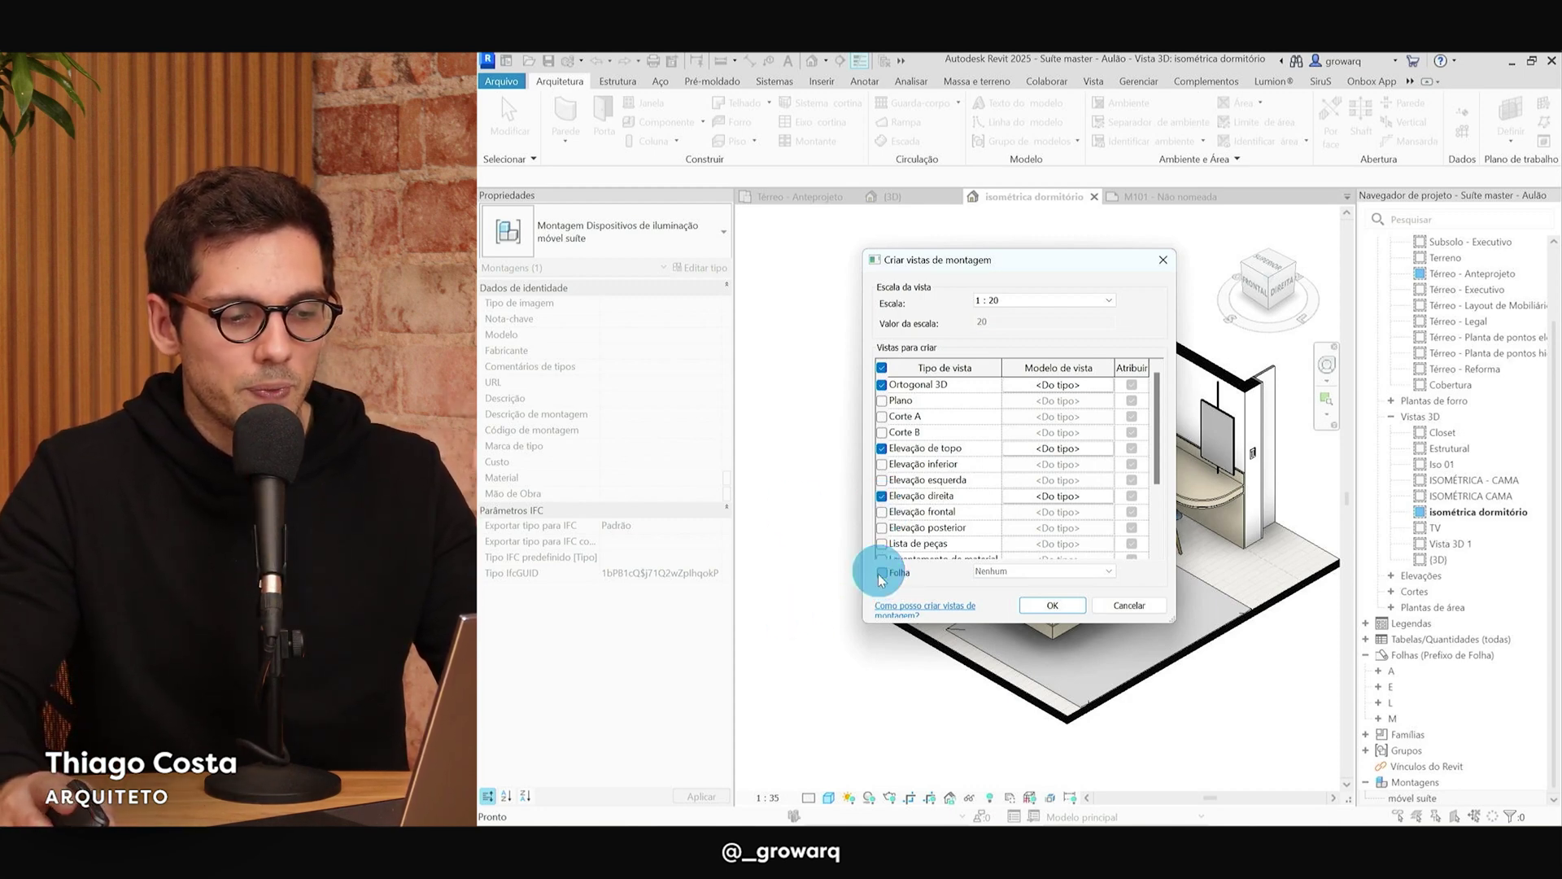
pyautogui.click(1052, 606)
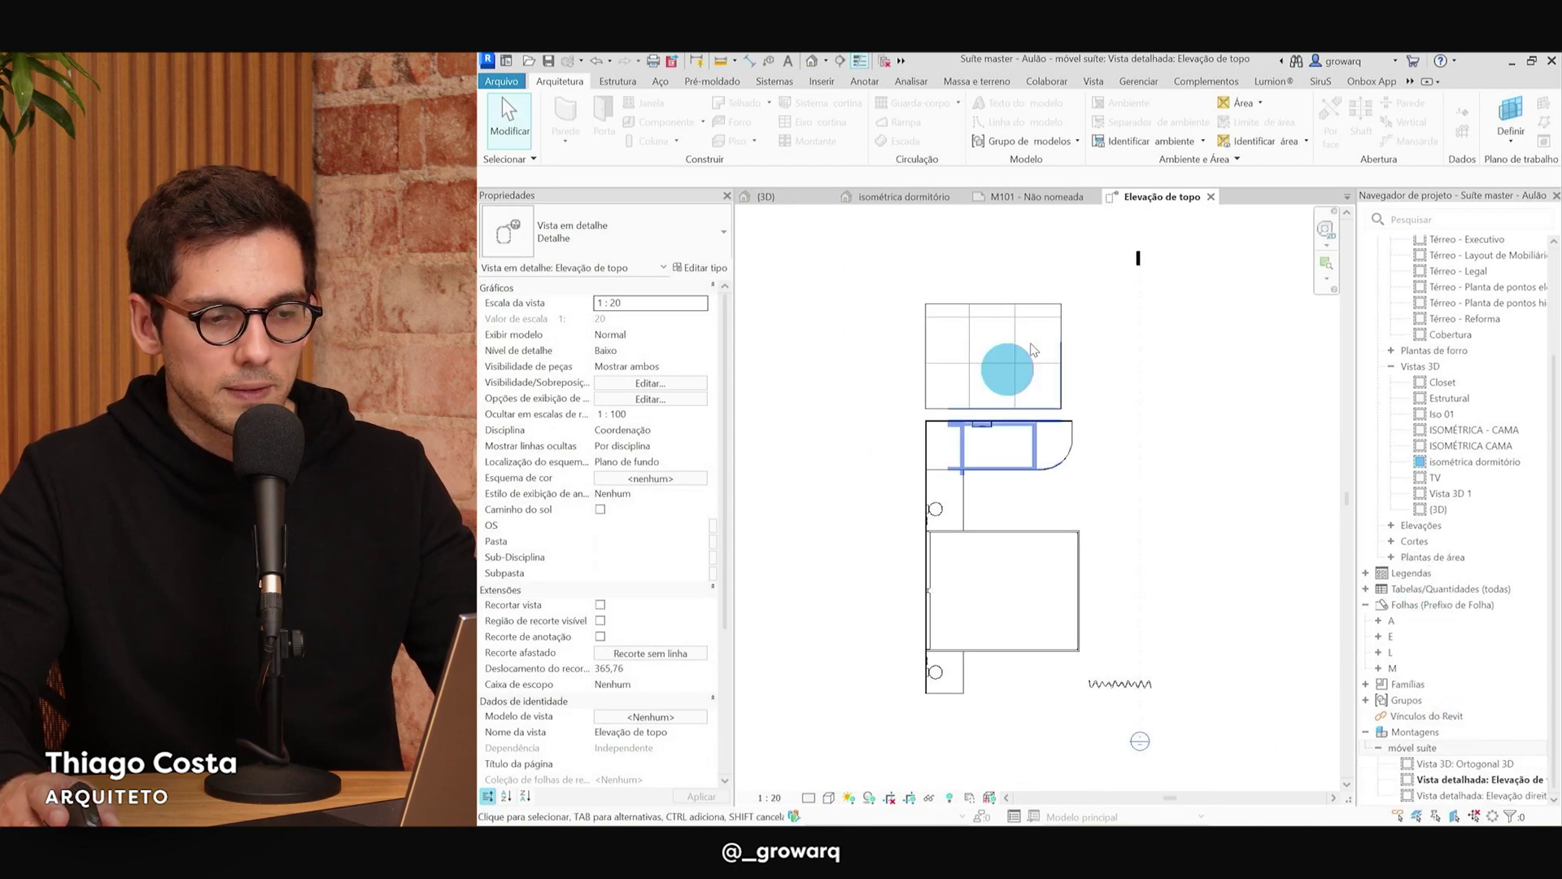
# Open the Ortogonal 3D assembly view, then return to Elevação de topo.
pyautogui.click(999, 330)
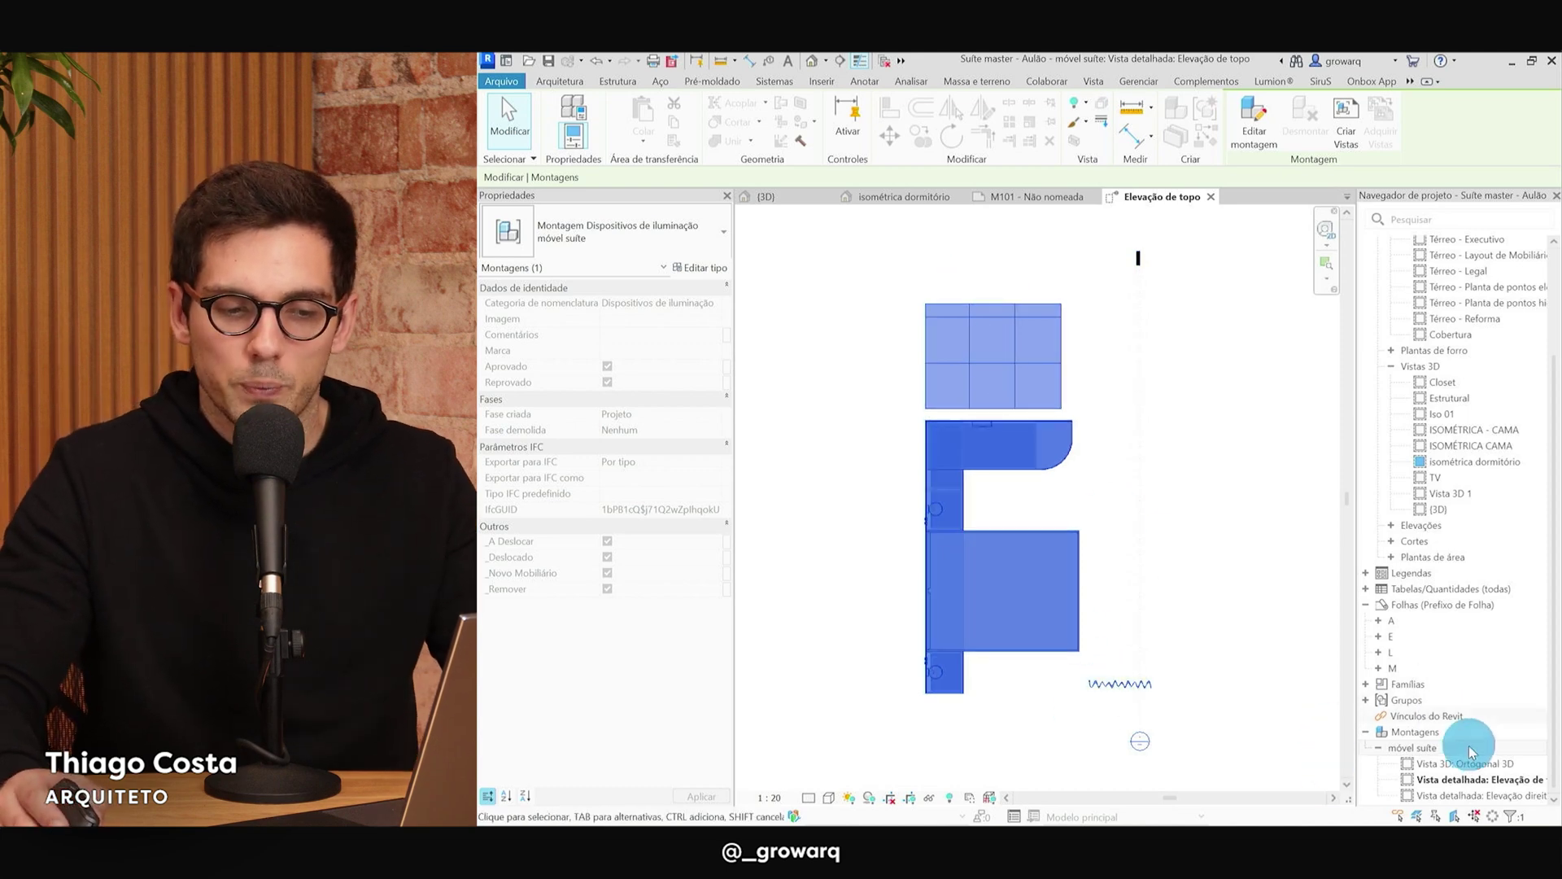
pyautogui.doubleClick(1469, 771)
pyautogui.click(1116, 716)
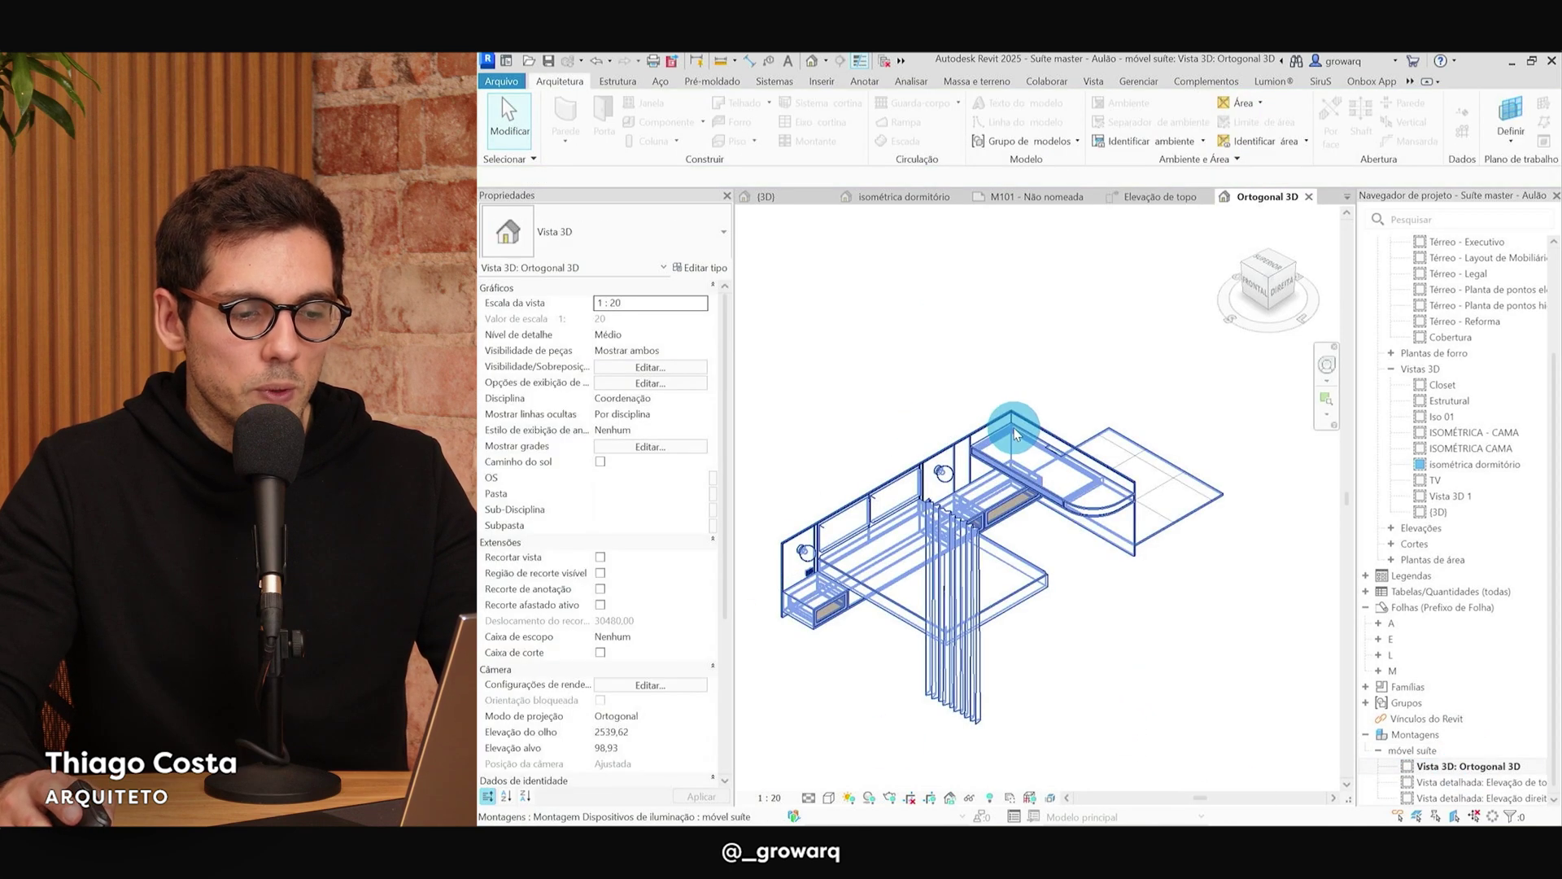
pyautogui.doubleClick(1509, 787)
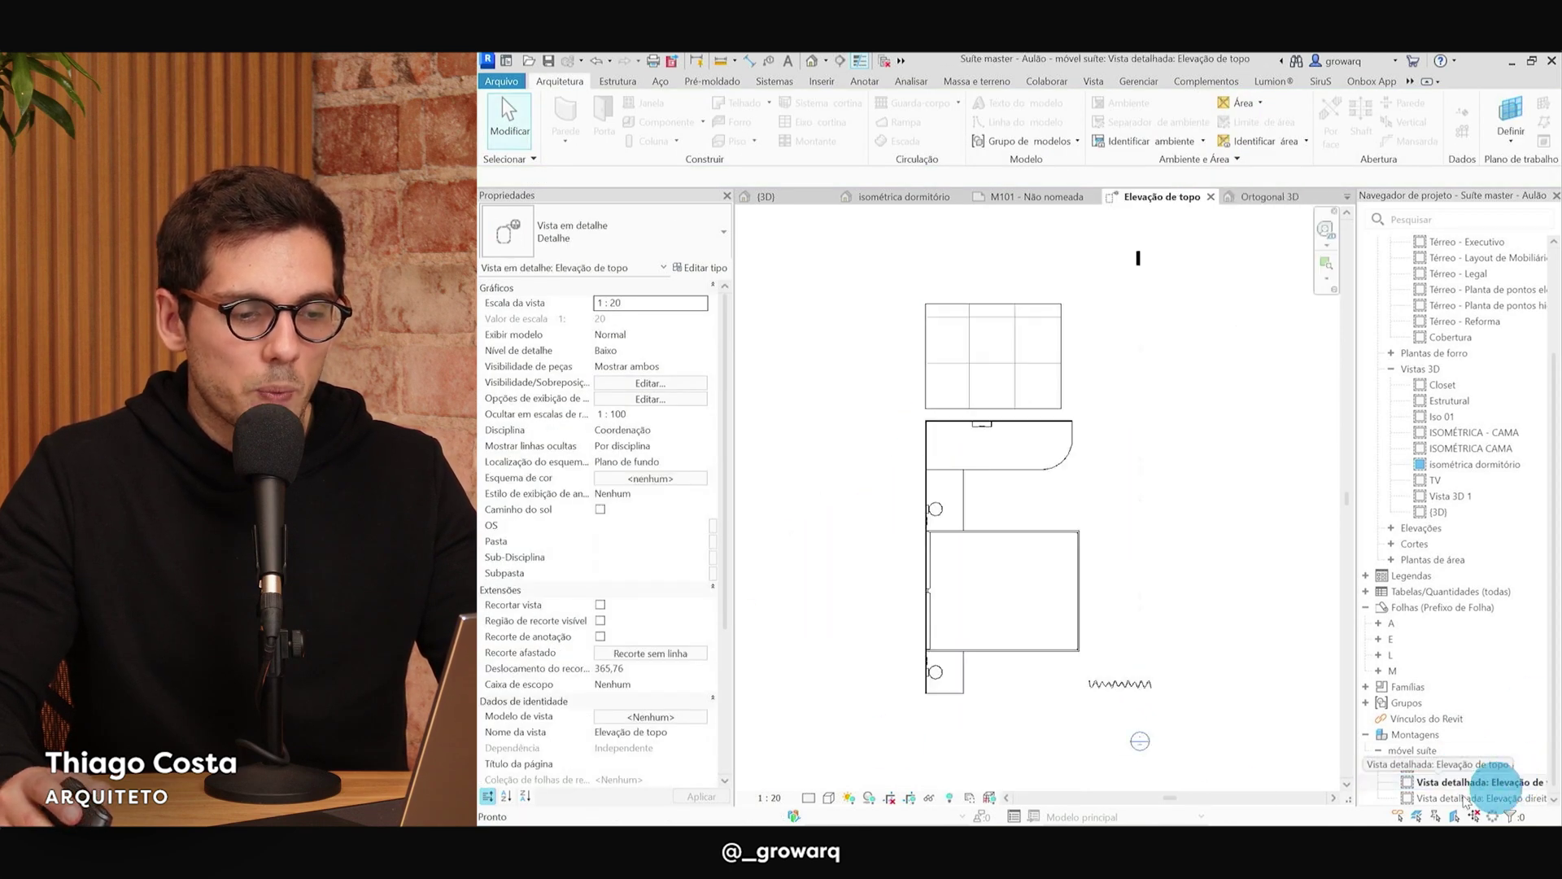
pyautogui.click(891, 521)
pyautogui.click(1086, 465)
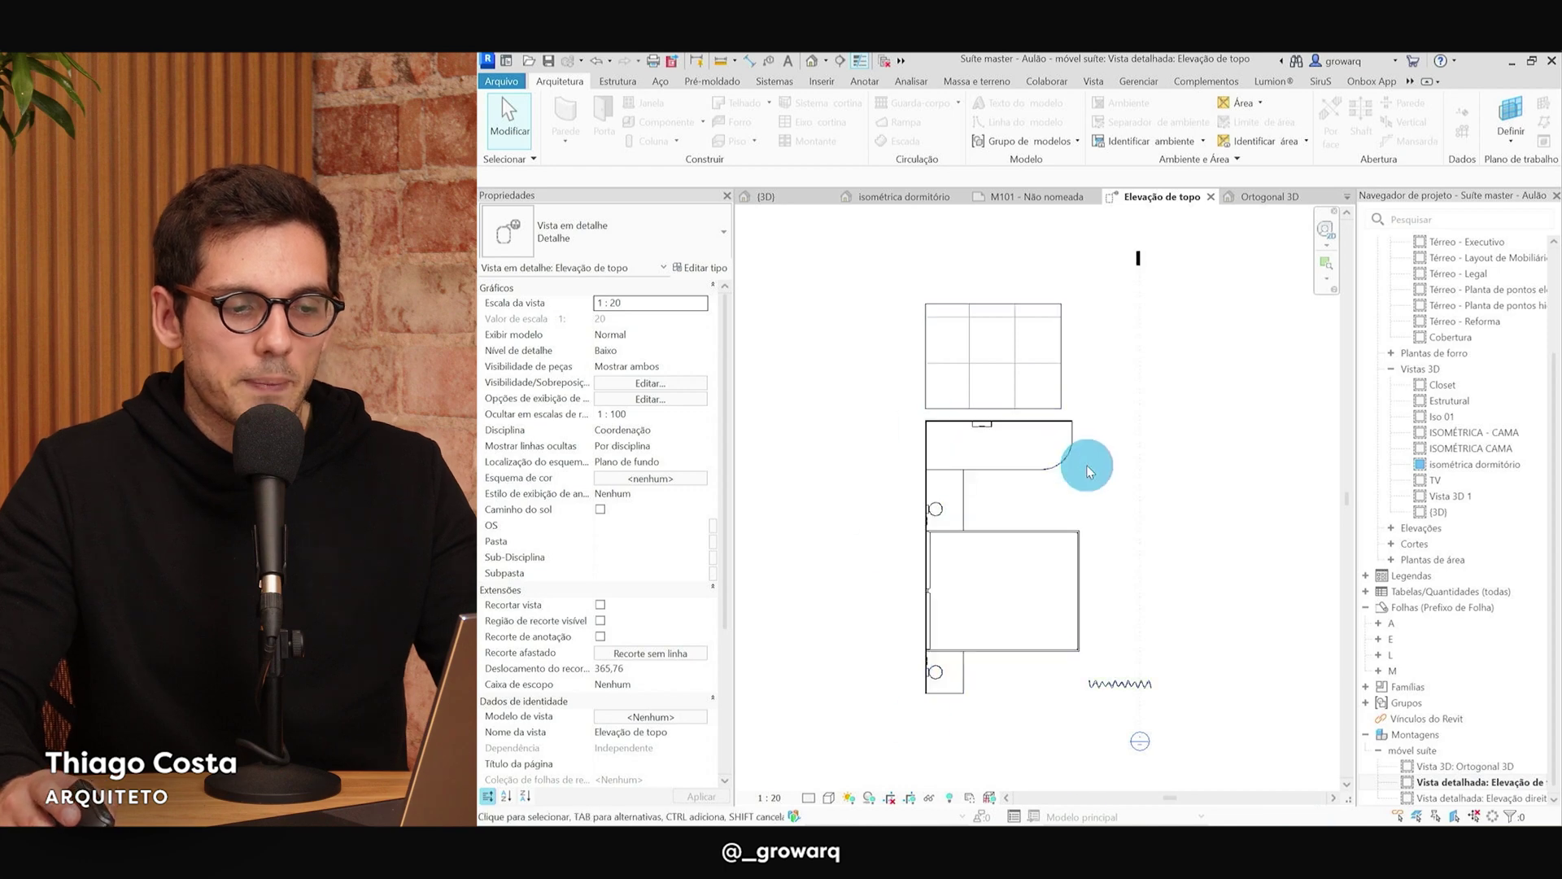
# Open the Elevação direita assembly view, check the assembly, and switch back to Elevação de topo.
pyautogui.rightClick(1488, 797)
pyautogui.click(993, 516)
pyautogui.click(1050, 645)
pyautogui.click(872, 554)
pyautogui.scroll(2, 853, 504)
pyautogui.click(811, 405)
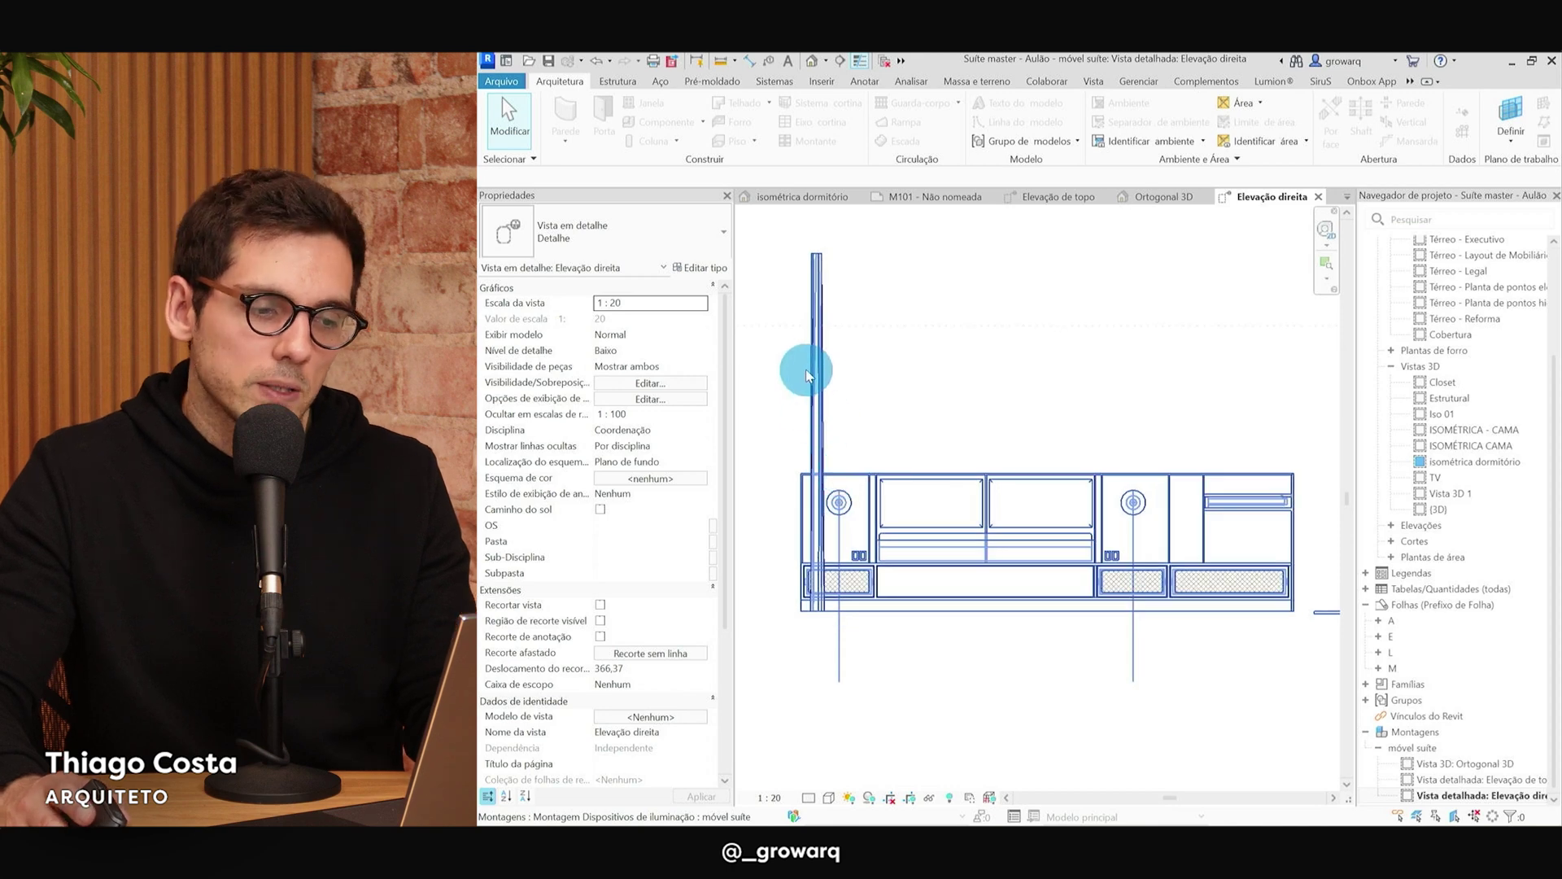
pyautogui.click(892, 505)
pyautogui.scroll(-2, 1168, 551)
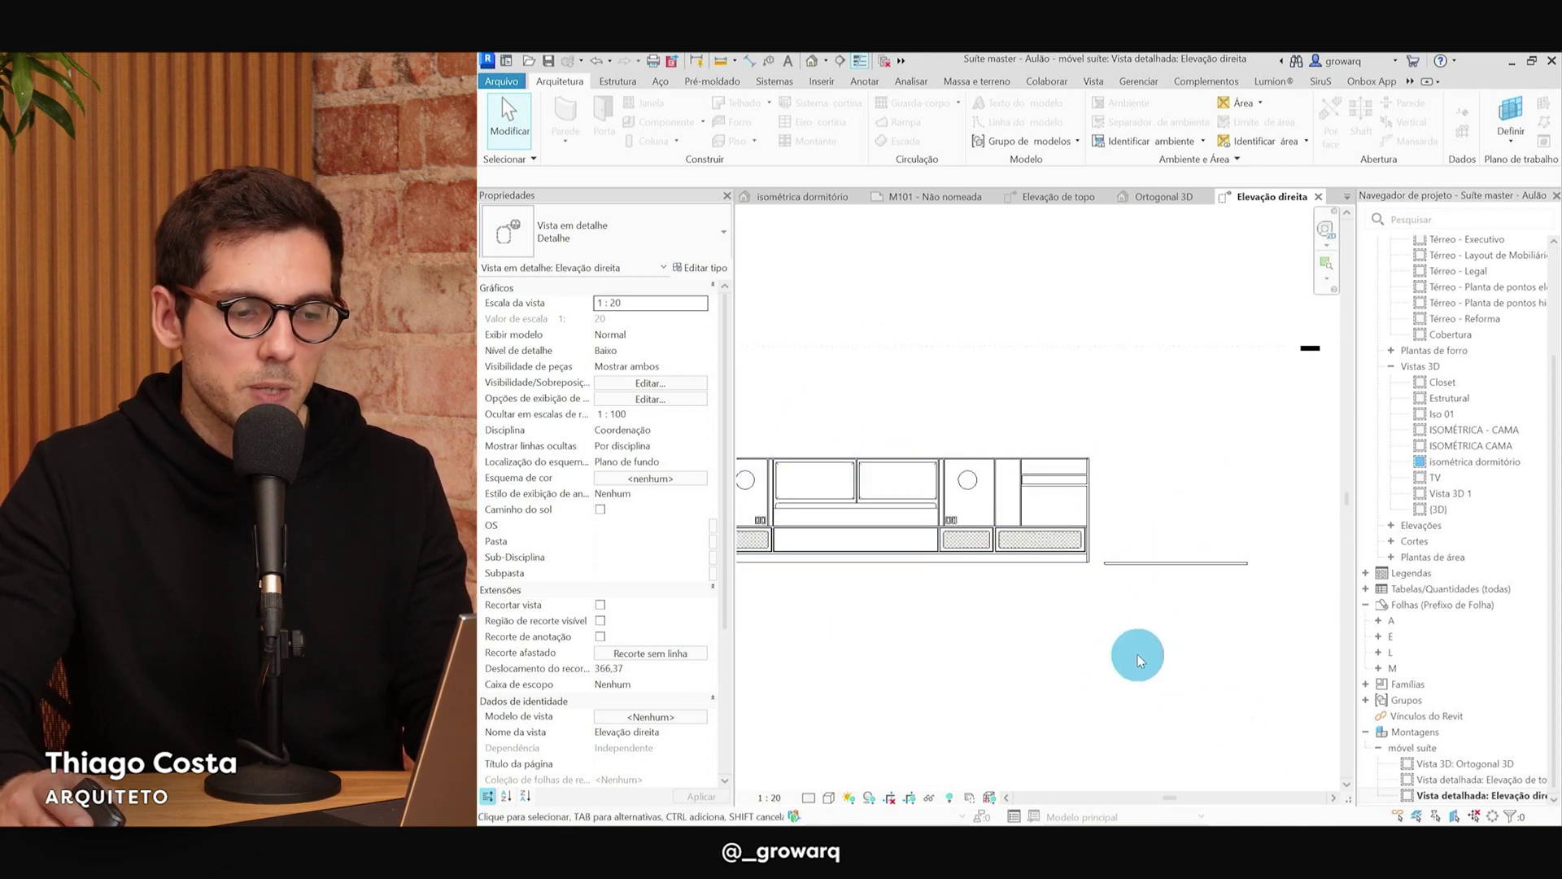
pyautogui.scroll(-1, 1137, 654)
pyautogui.click(1535, 757)
pyautogui.doubleClick(1512, 781)
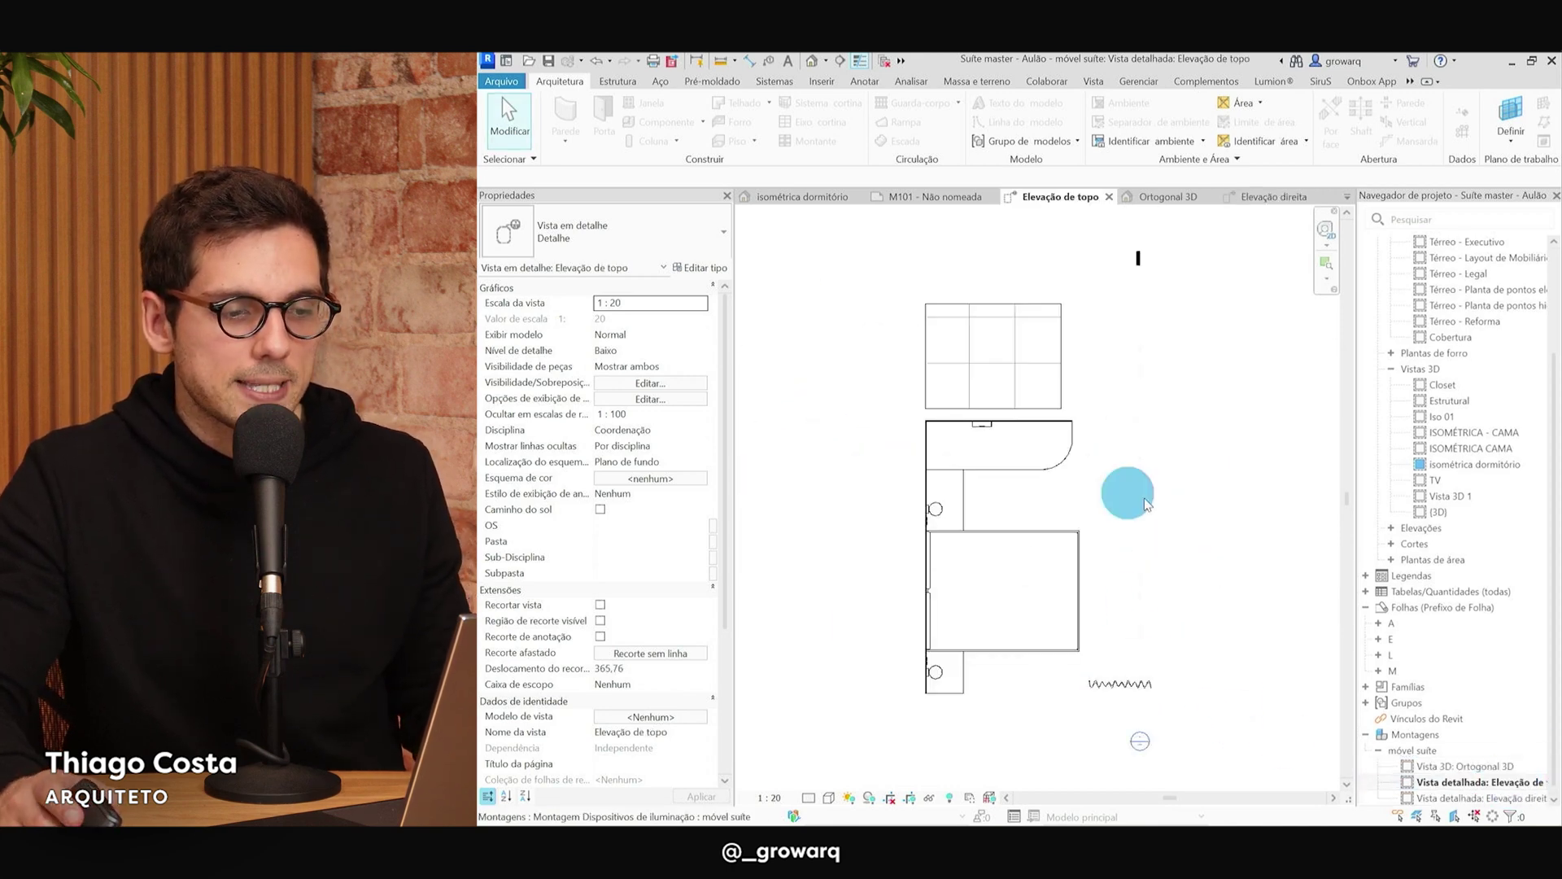
# Edit the móvel suíte assembly to remove the floor element, then review it in Ortogonal 3D.
pyautogui.click(1002, 451)
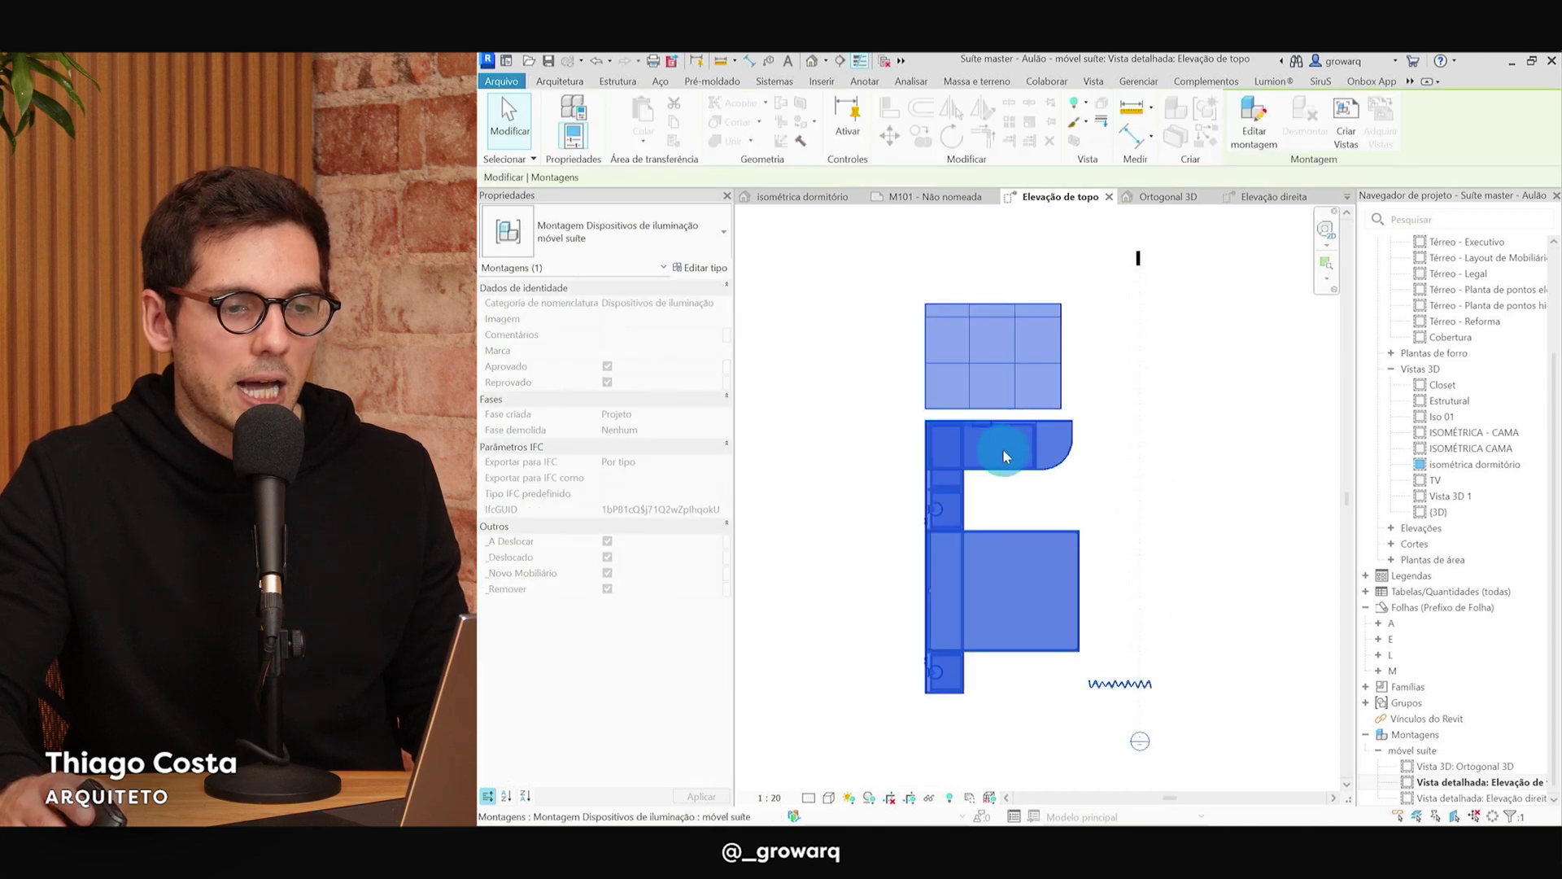
pyautogui.click(1266, 119)
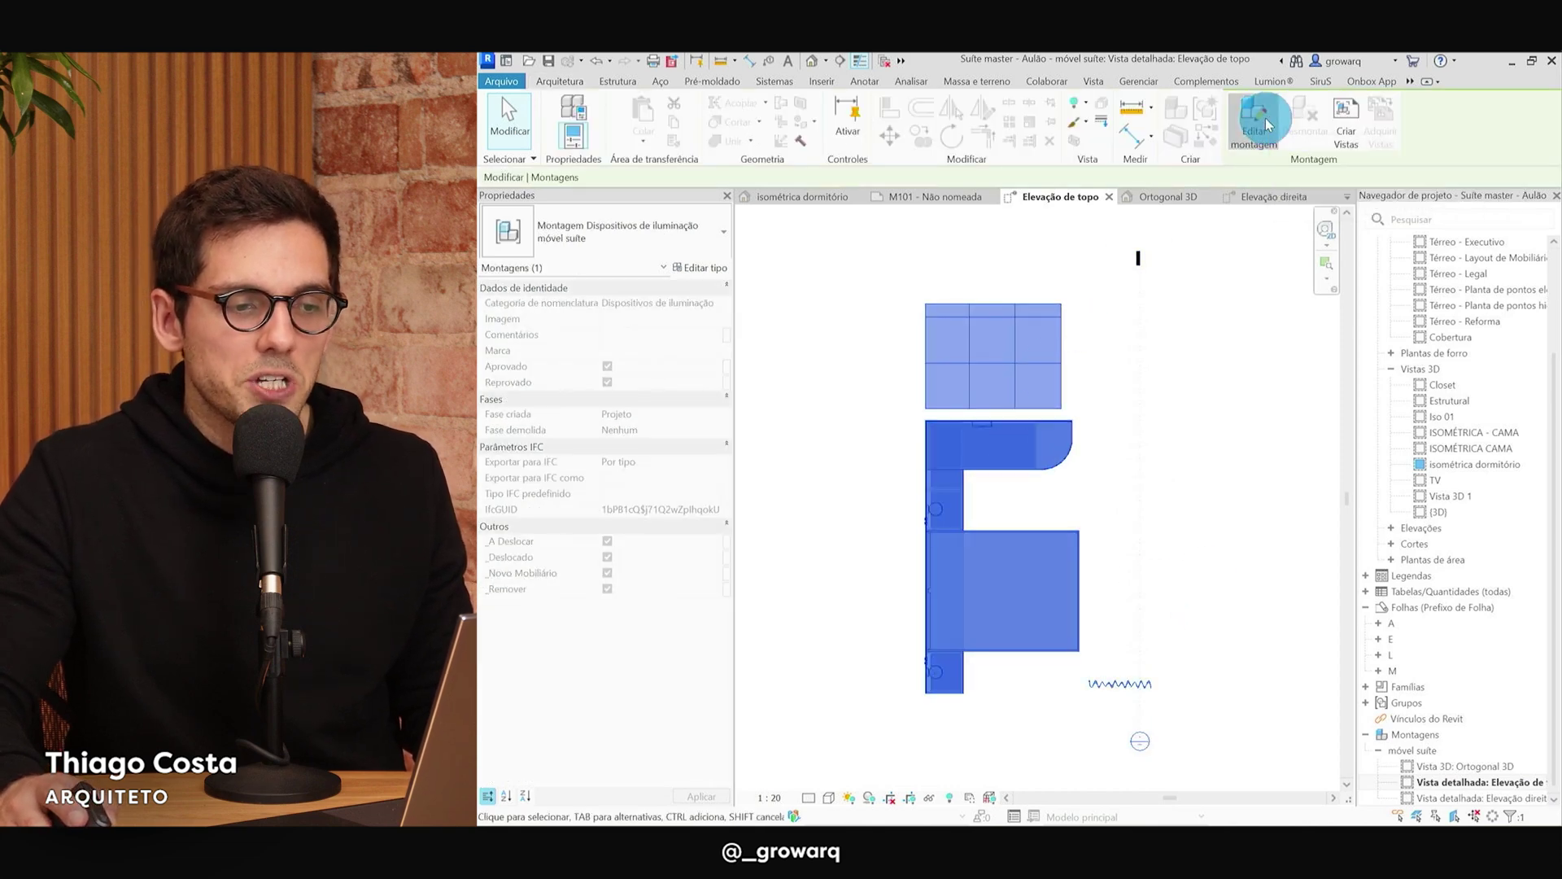
pyautogui.click(932, 281)
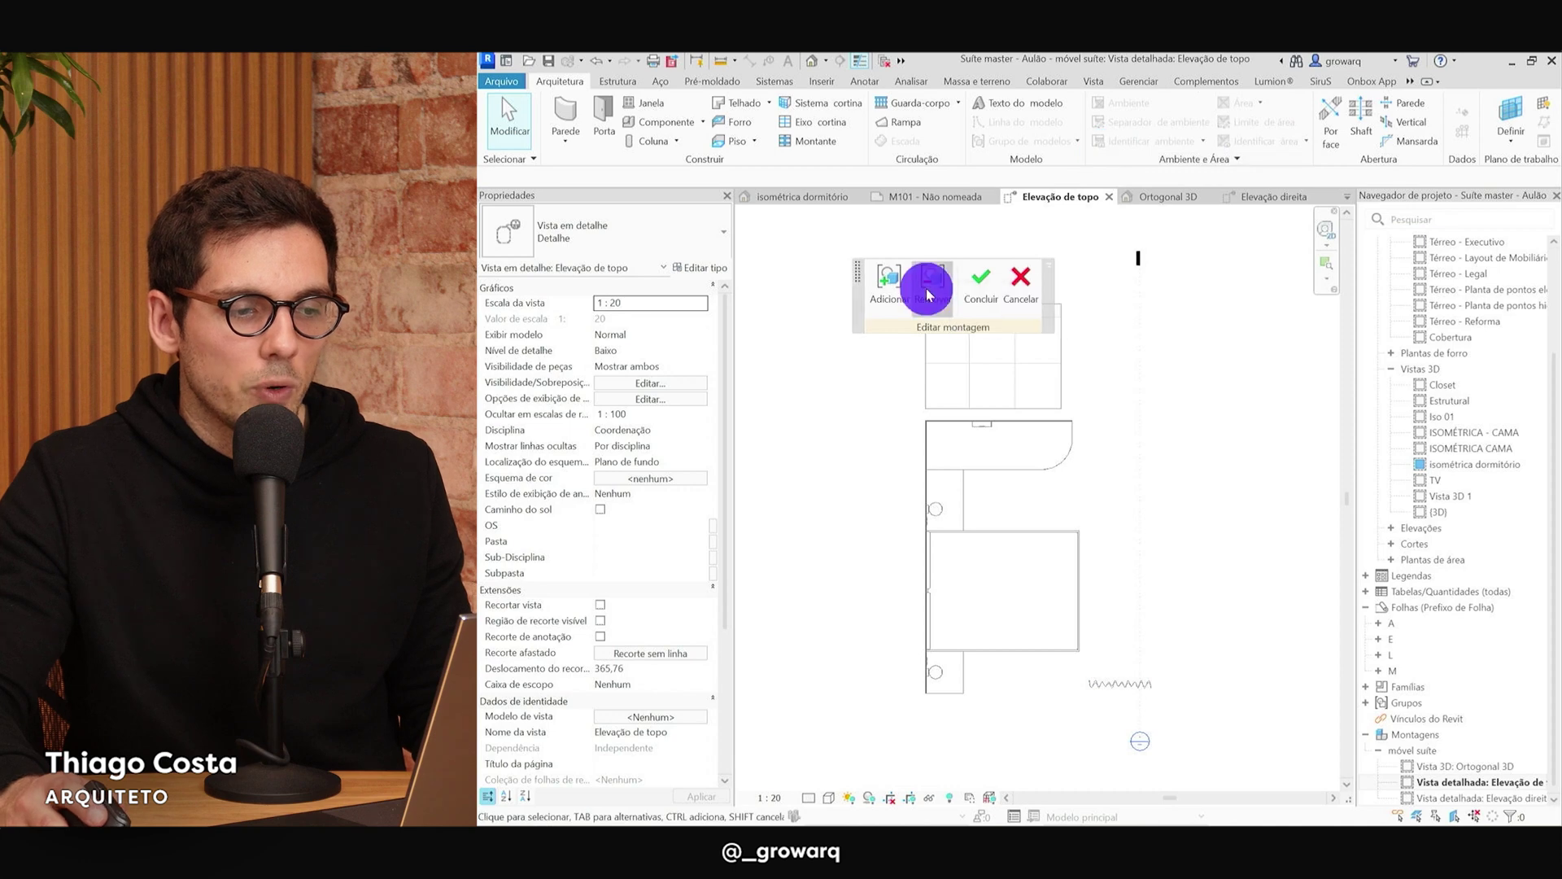
pyautogui.click(973, 376)
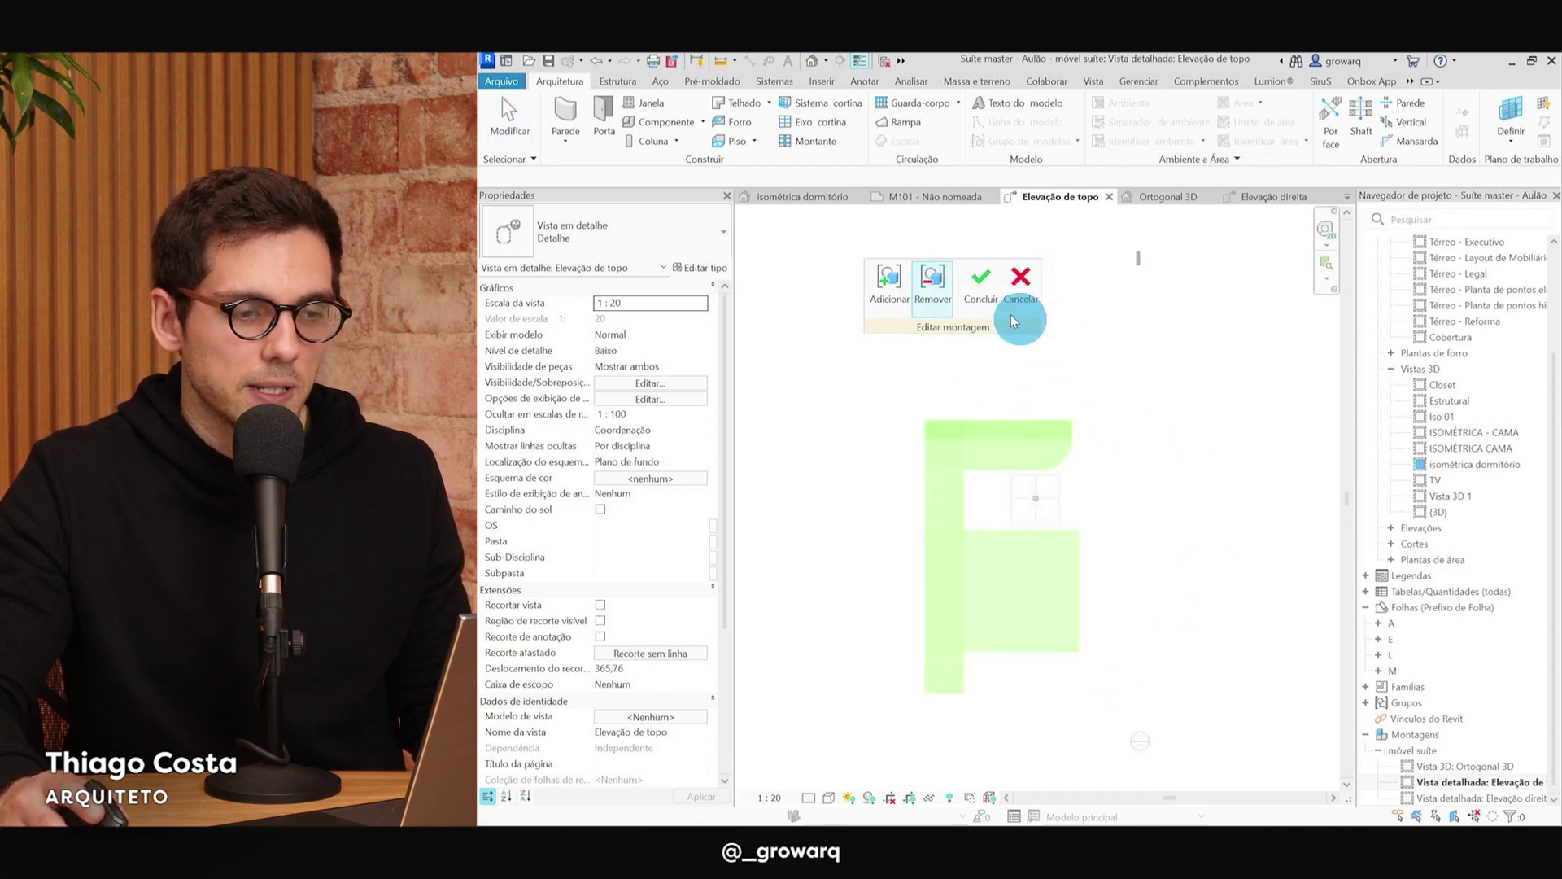
pyautogui.click(979, 294)
pyautogui.click(1214, 517)
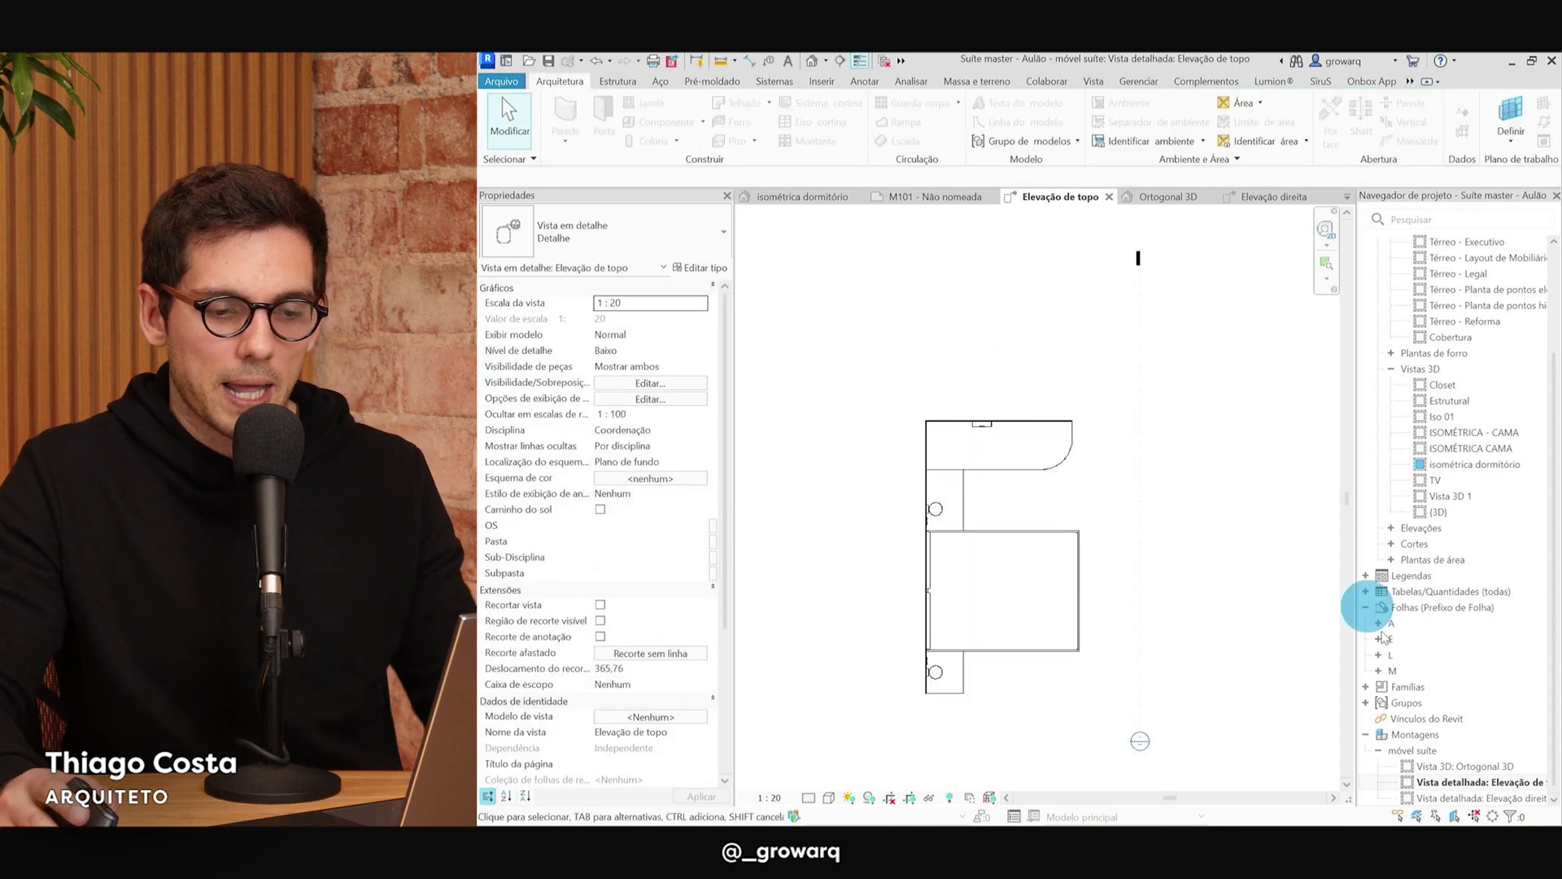
pyautogui.doubleClick(1468, 766)
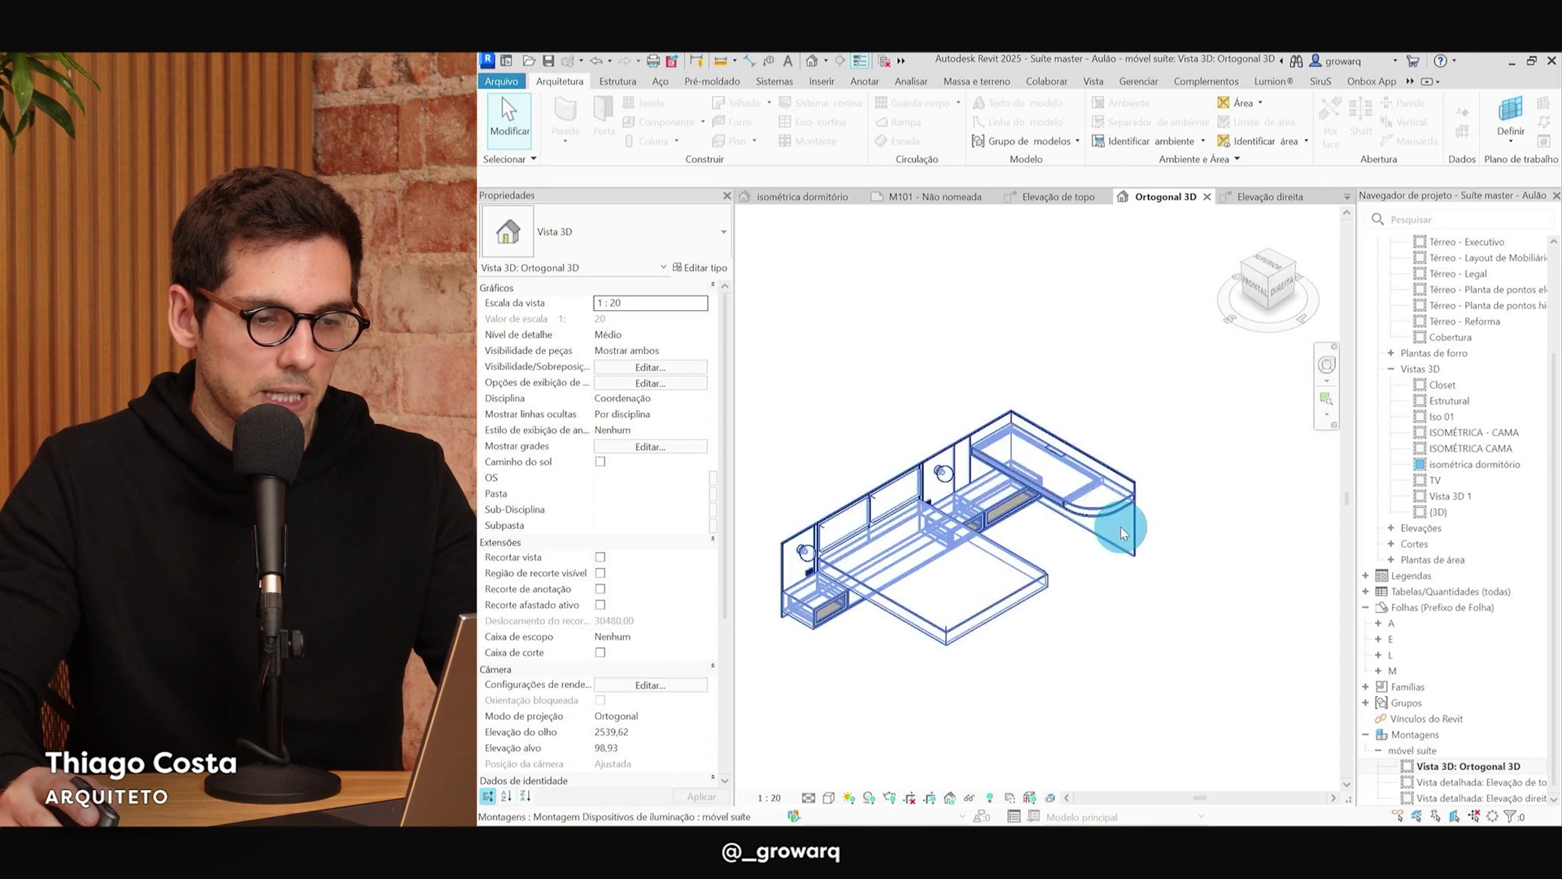
pyautogui.moveTo(1058, 696); pyautogui.dragTo(1078, 697, button='middle')
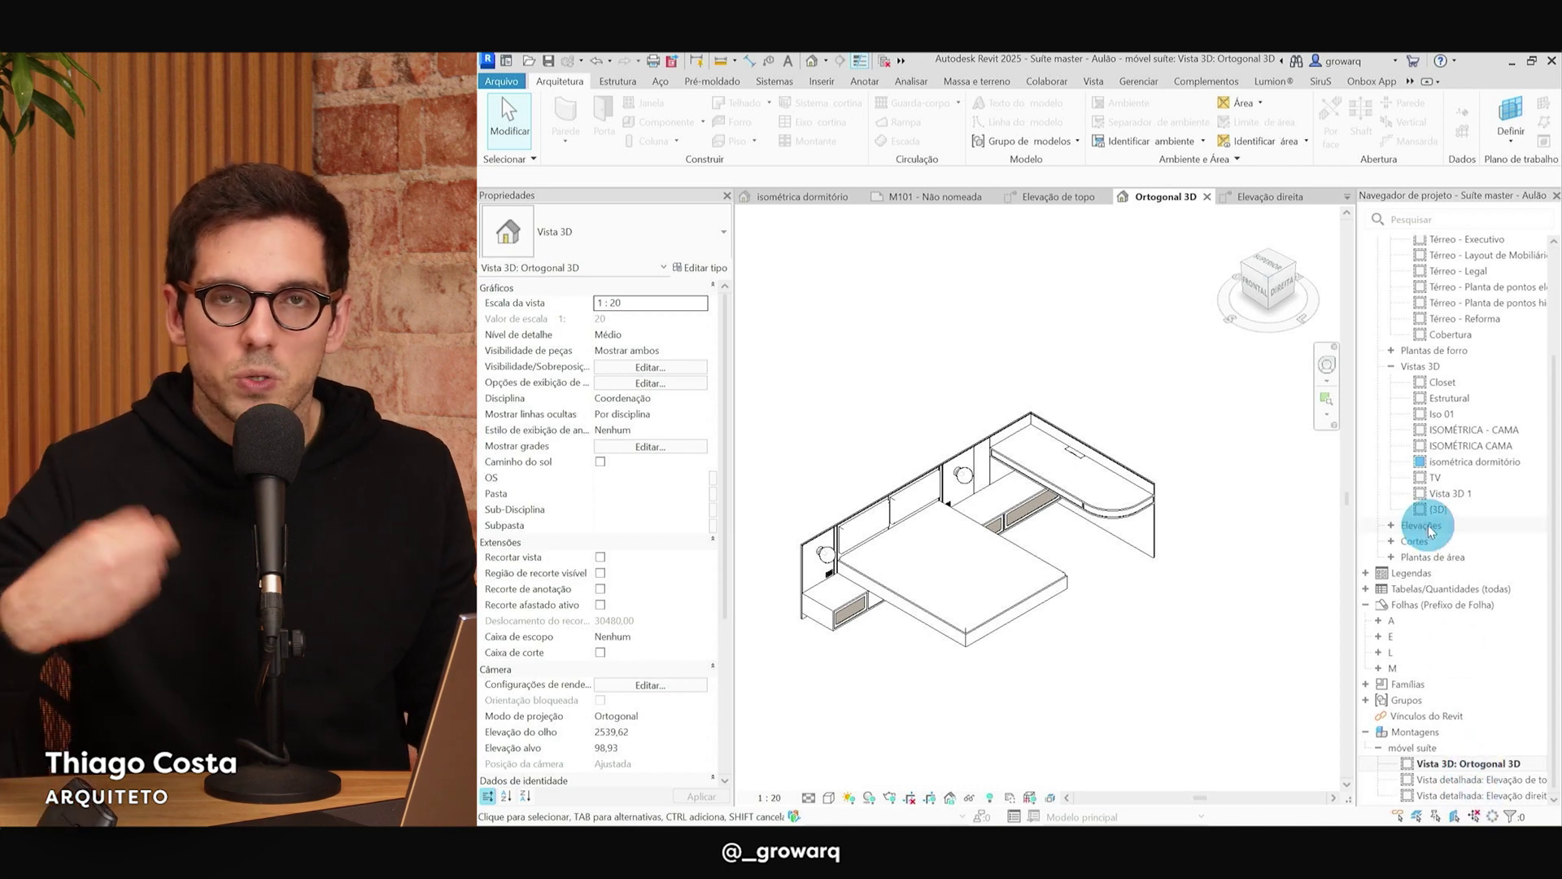
# Apply the PE_montagens_growarq template (1:25, high detail) to the three móvel suíte assembly views.
pyautogui.keyDown('shift'); pyautogui.click(1447, 794); pyautogui.keyUp('shift')
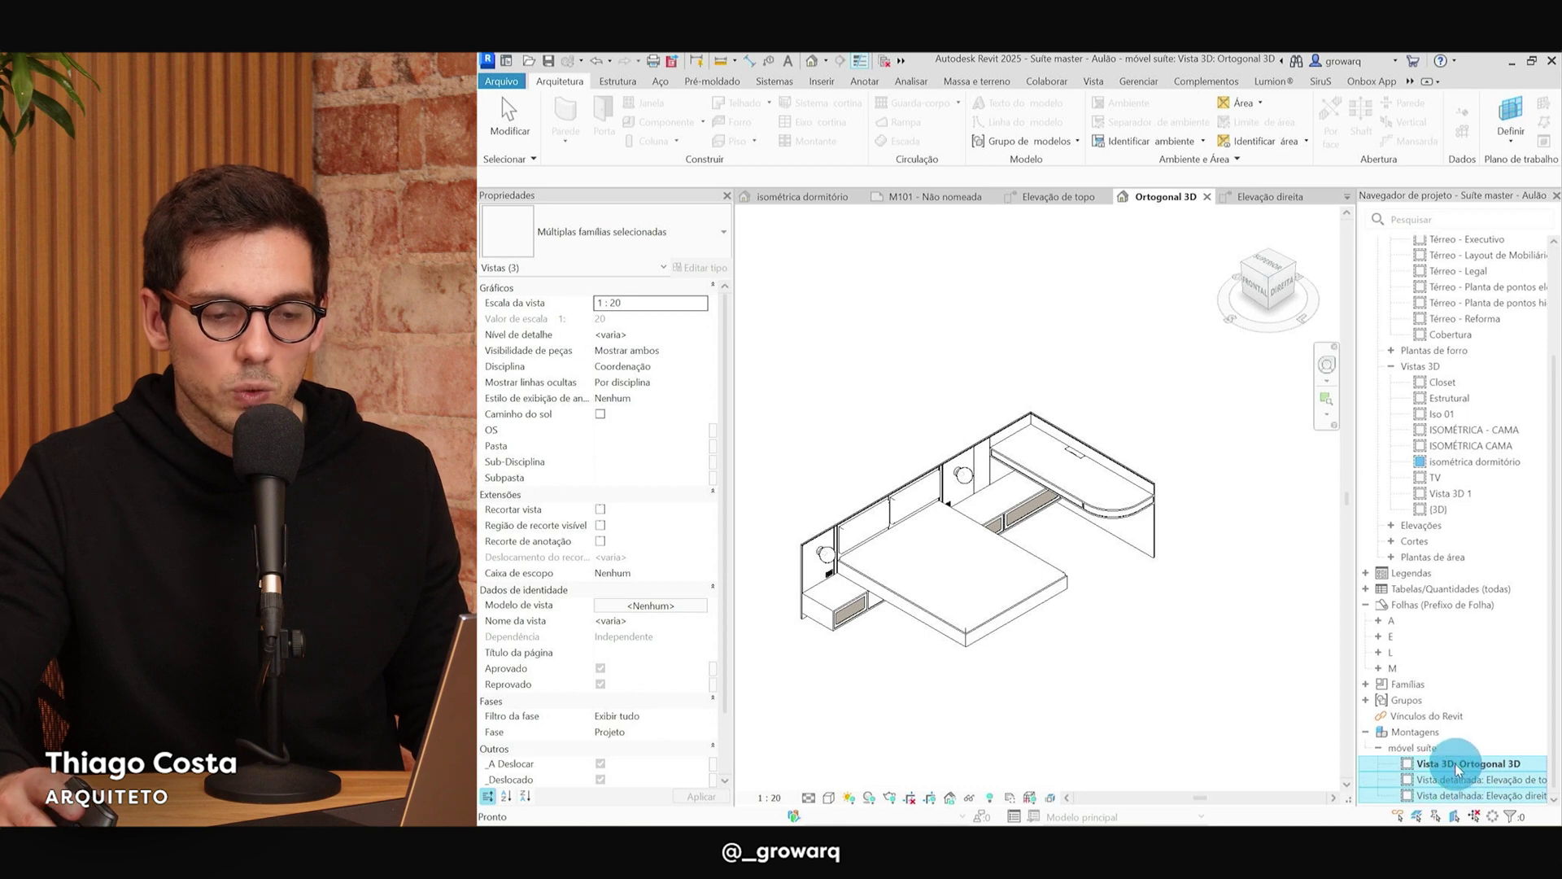
pyautogui.rightClick(1453, 763)
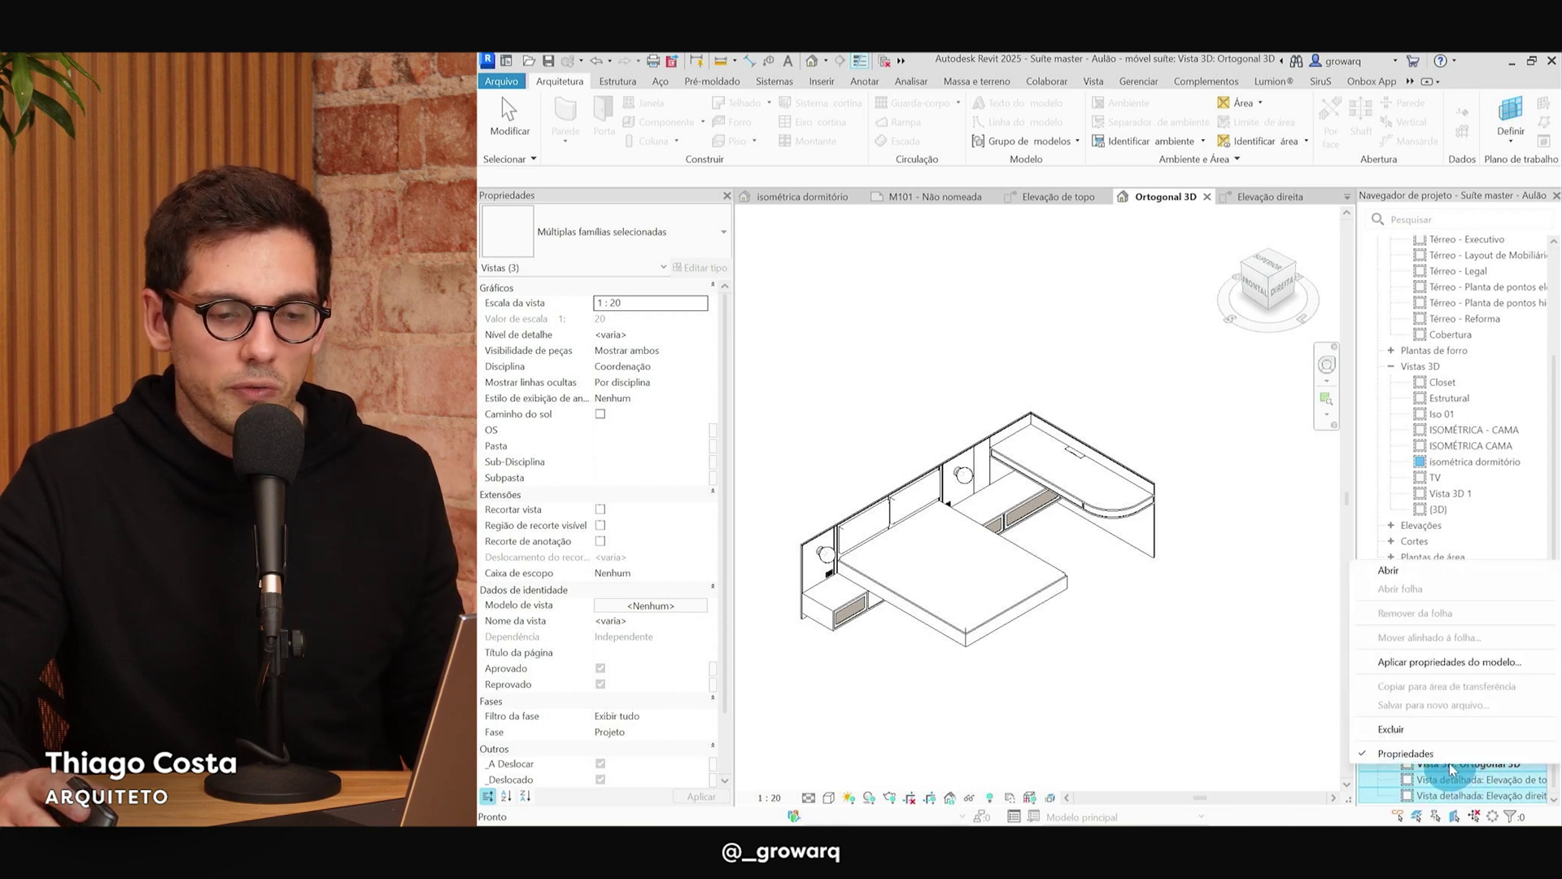
pyautogui.click(1438, 668)
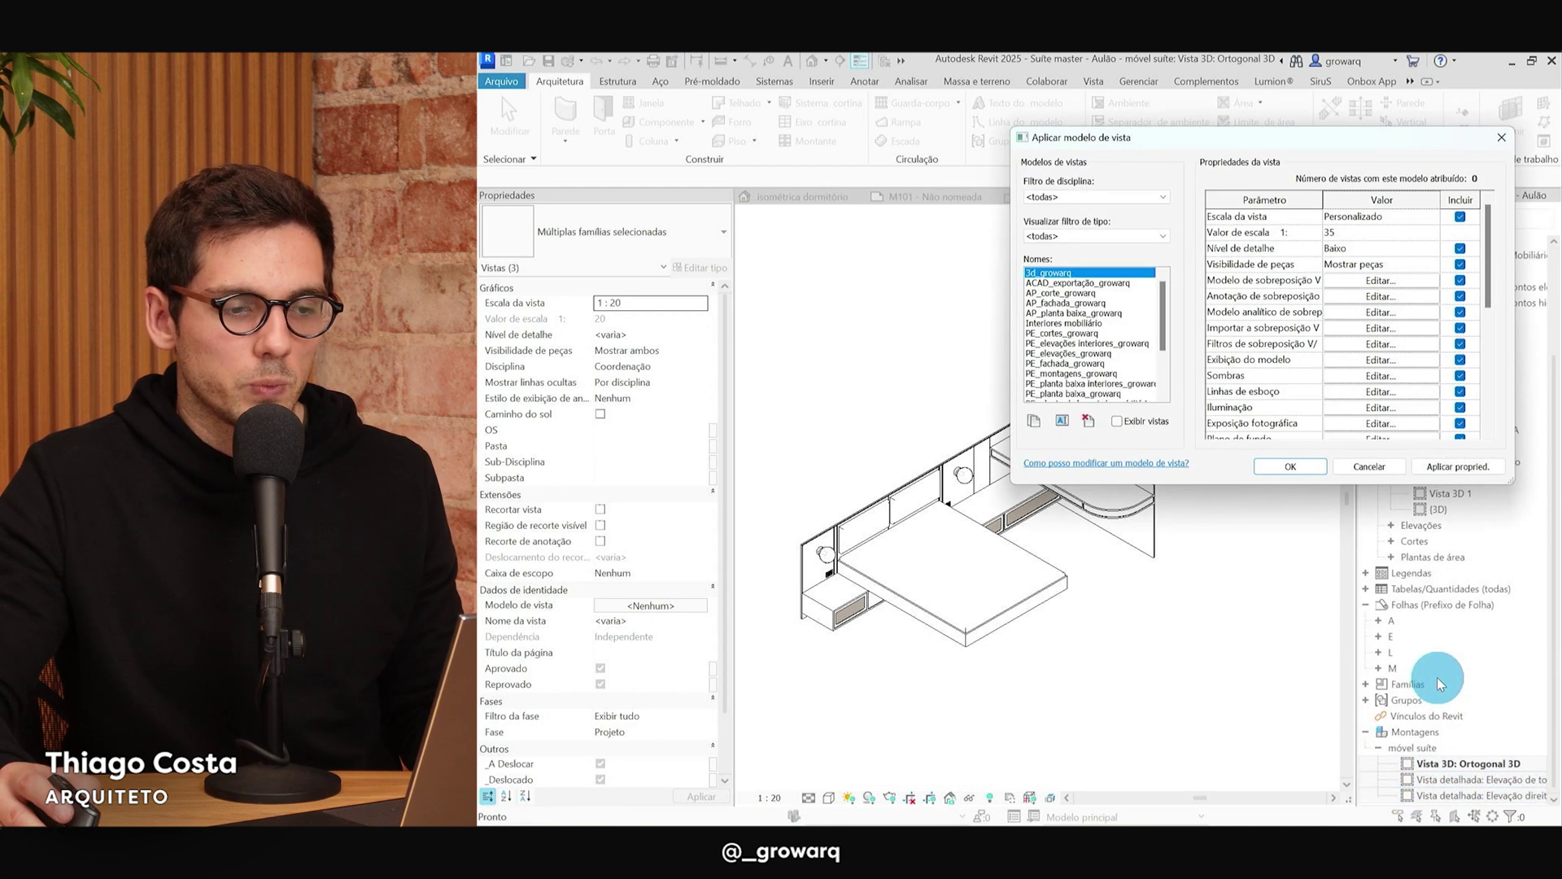
pyautogui.moveTo(1163, 302); pyautogui.dragTo(1157, 358)
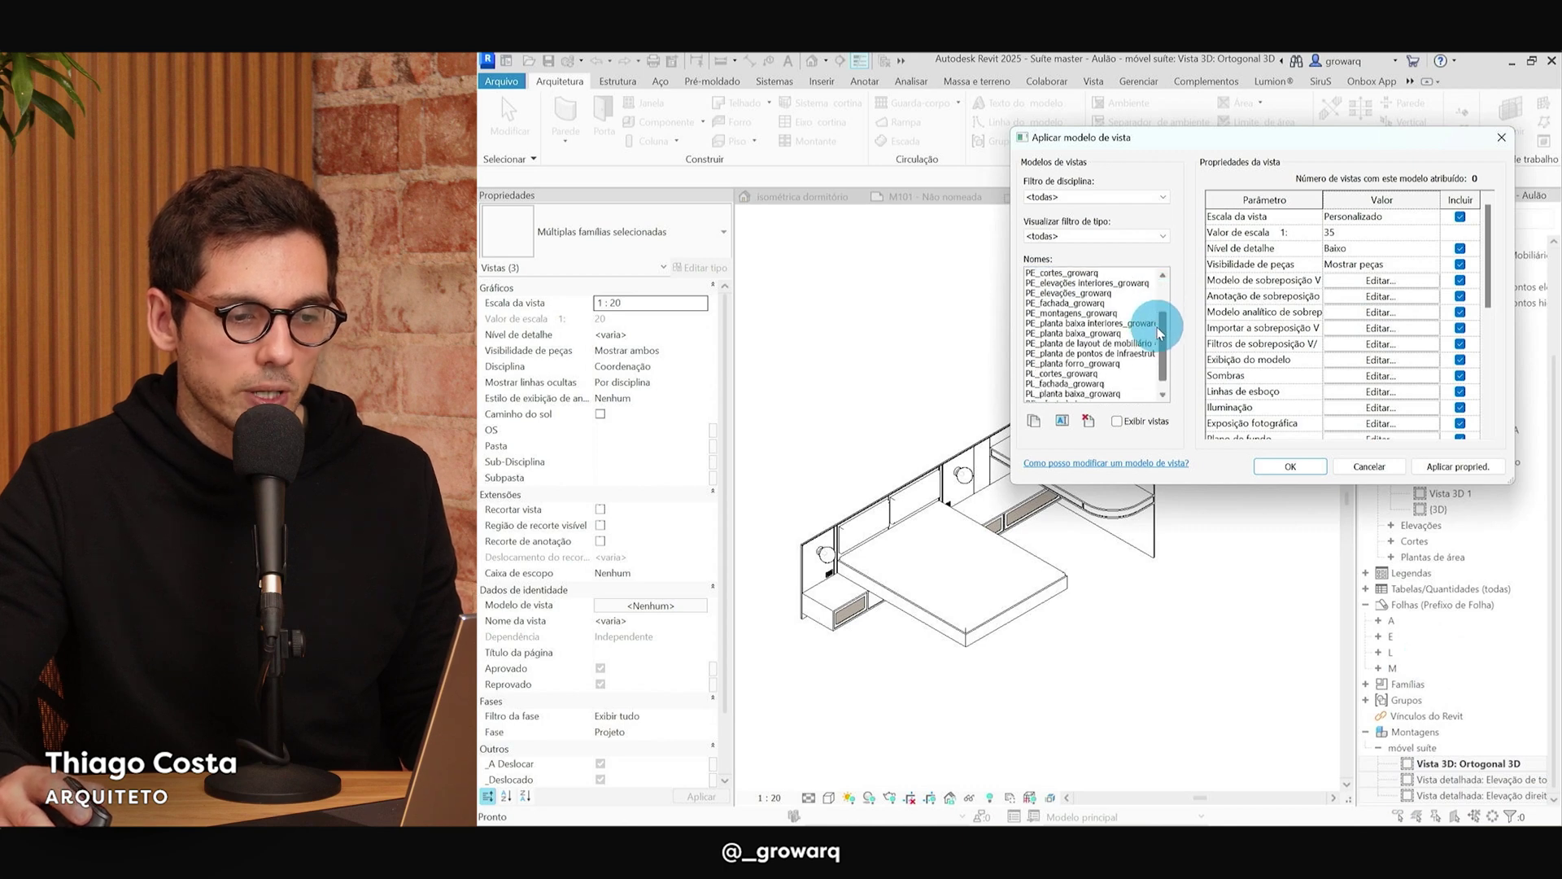
pyautogui.moveTo(1158, 362); pyautogui.dragTo(1158, 330)
pyautogui.click(1049, 363)
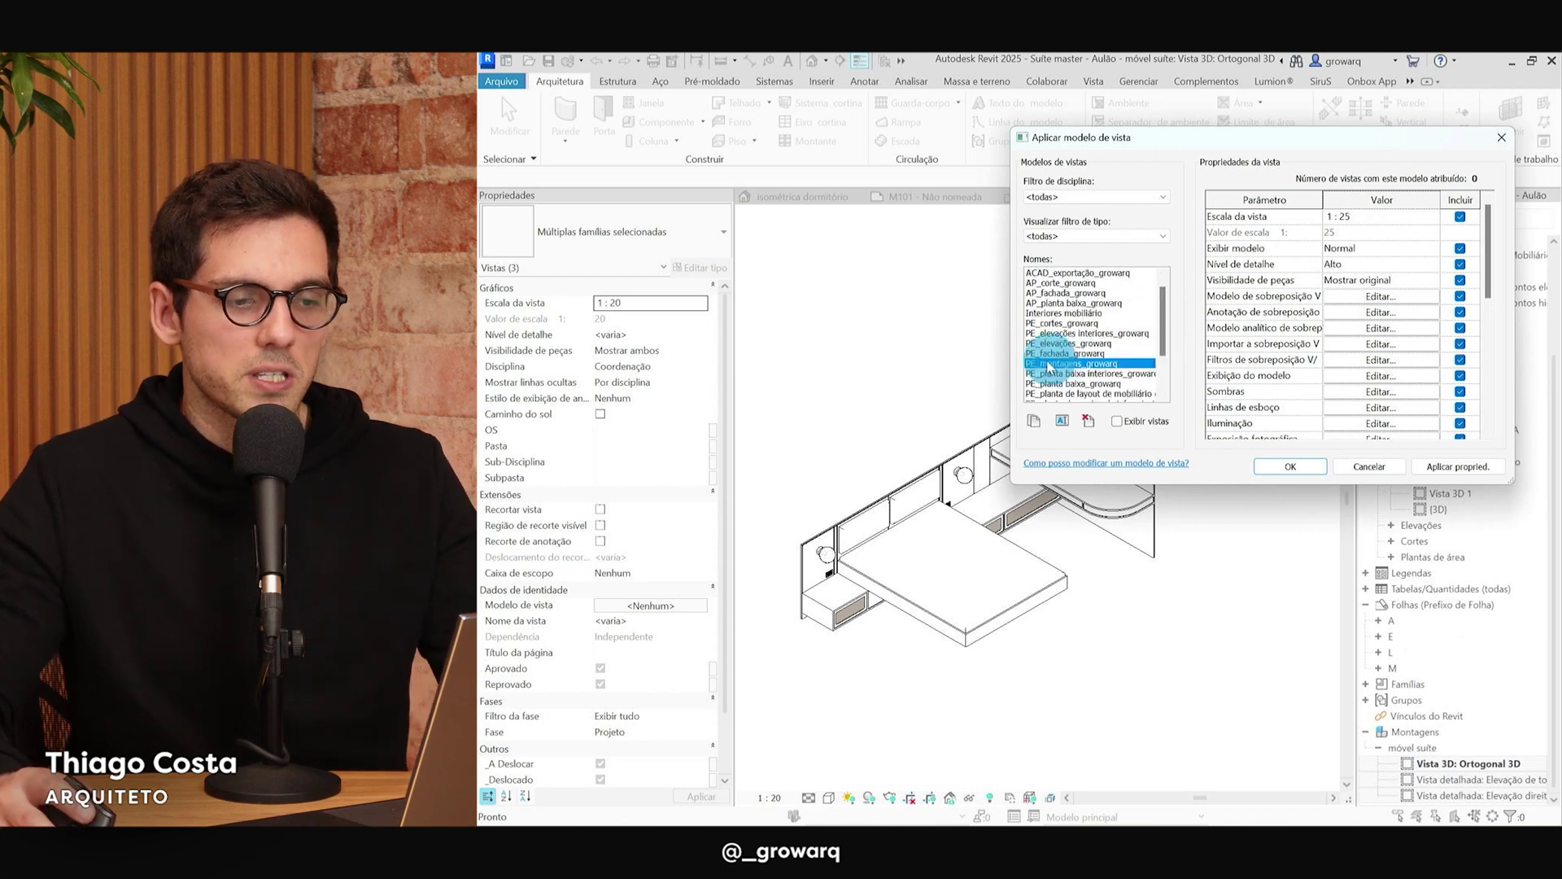
pyautogui.click(1293, 475)
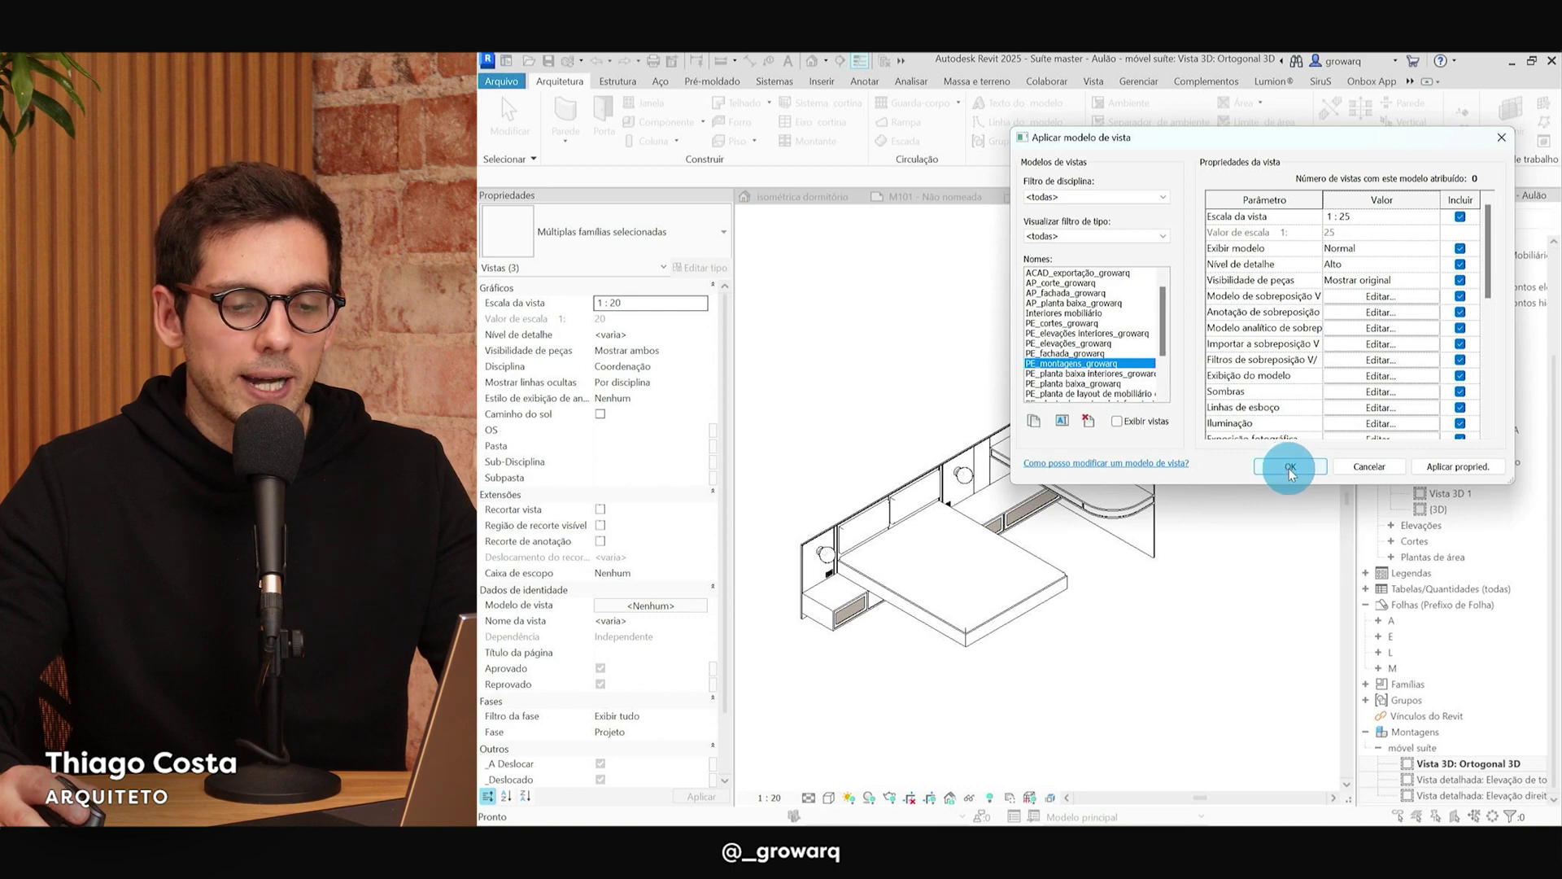
pyautogui.scroll(3, 882, 687)
pyautogui.moveTo(881, 686); pyautogui.dragTo(942, 730, button='middle')
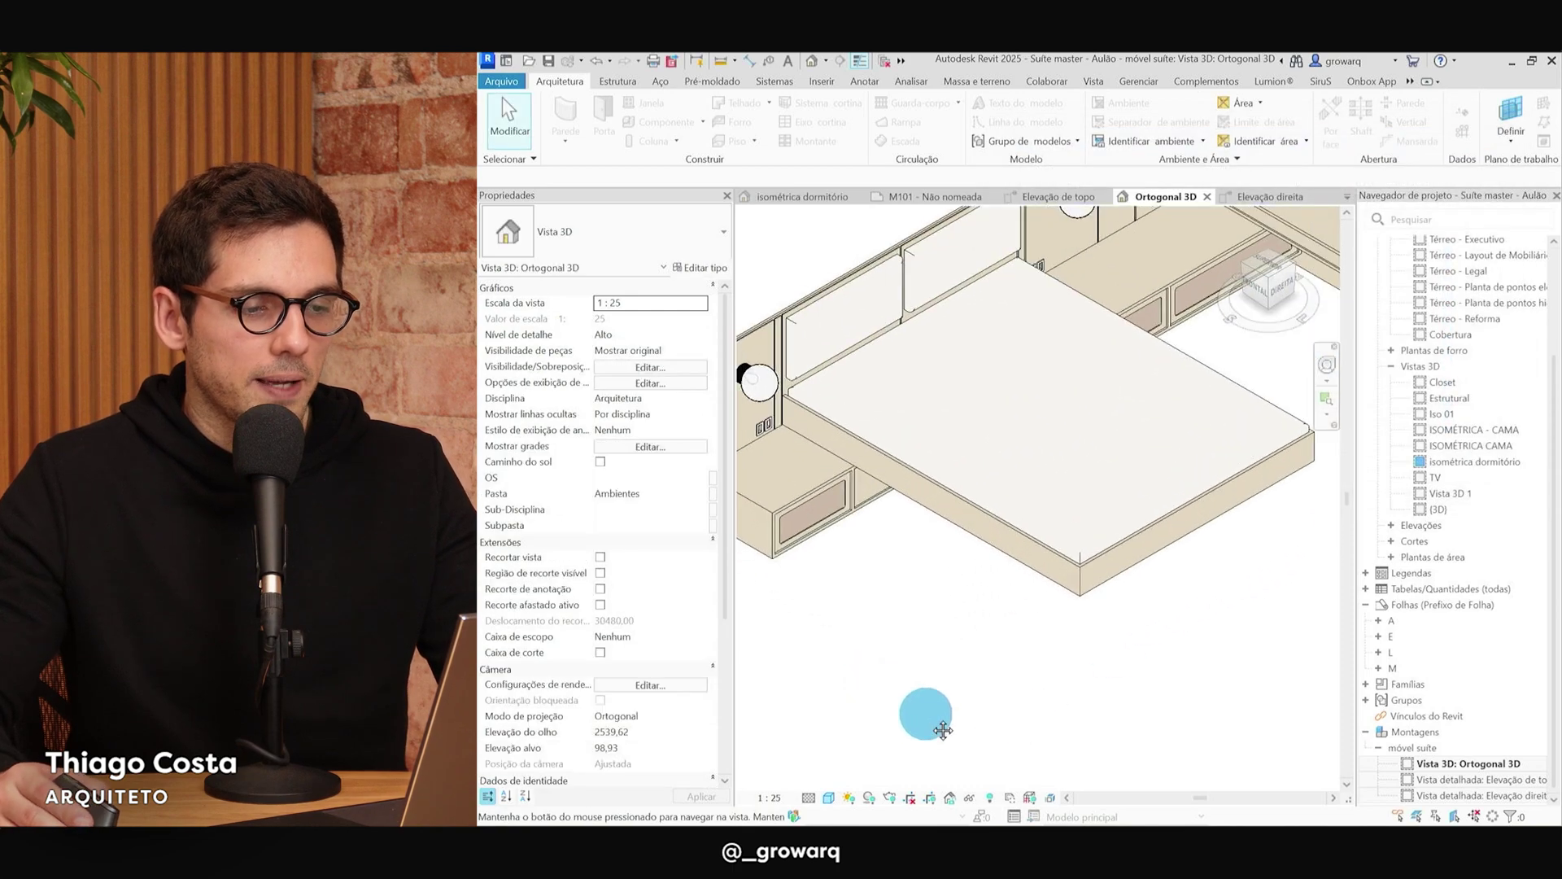
# Orbit the furniture and open the Elevação de topo and Elevação direita detail views.
pyautogui.scroll(-3, 833, 645)
pyautogui.scroll(-2, 833, 639)
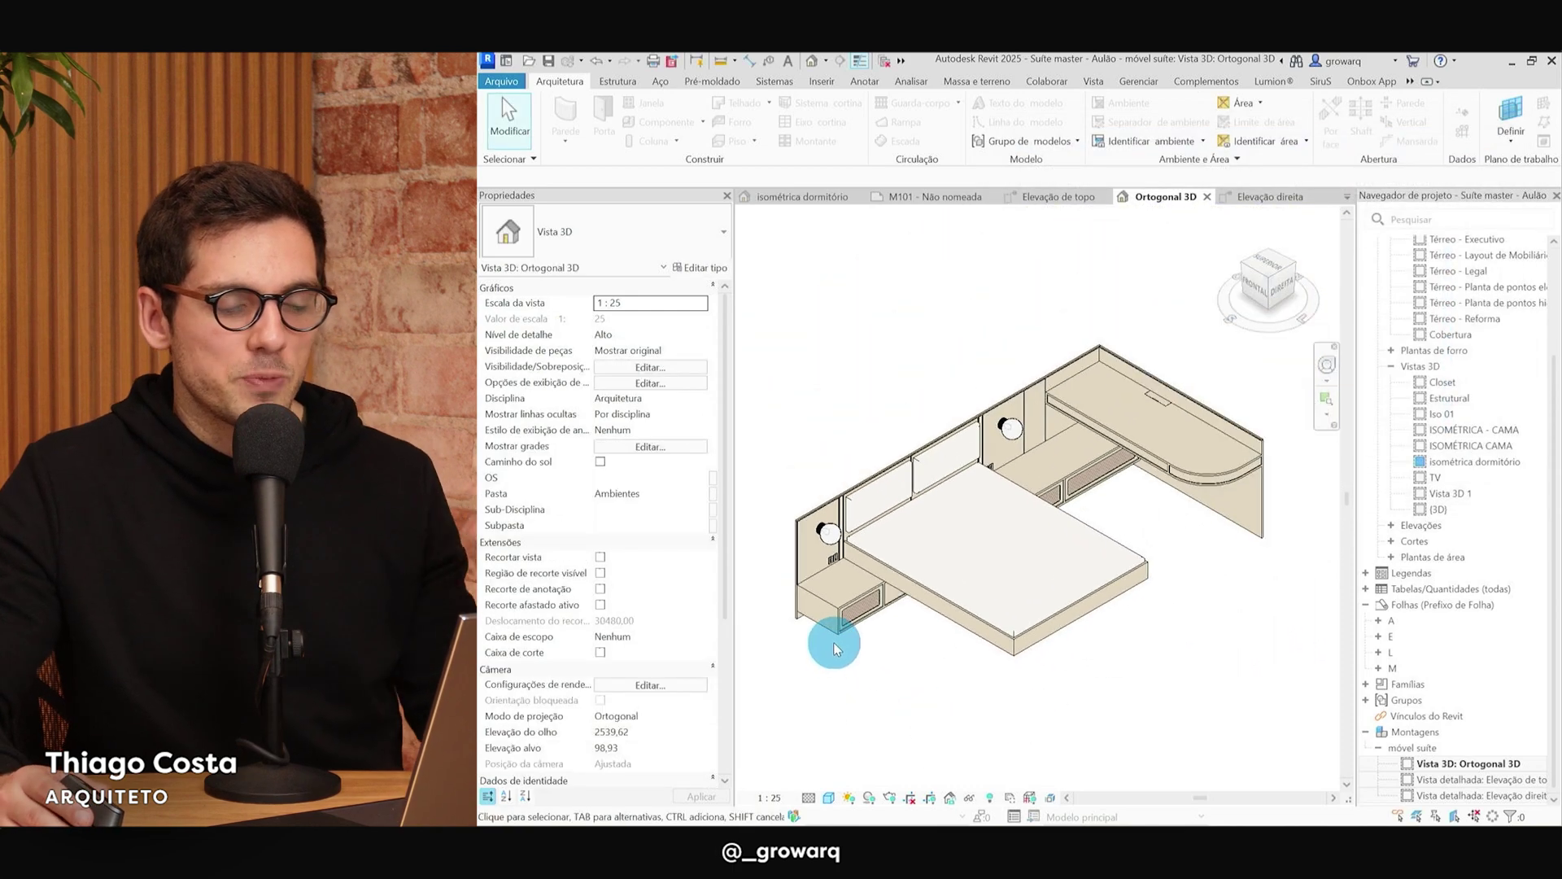
pyautogui.moveTo(1270, 285); pyautogui.dragTo(1252, 263)
pyautogui.click(1267, 257)
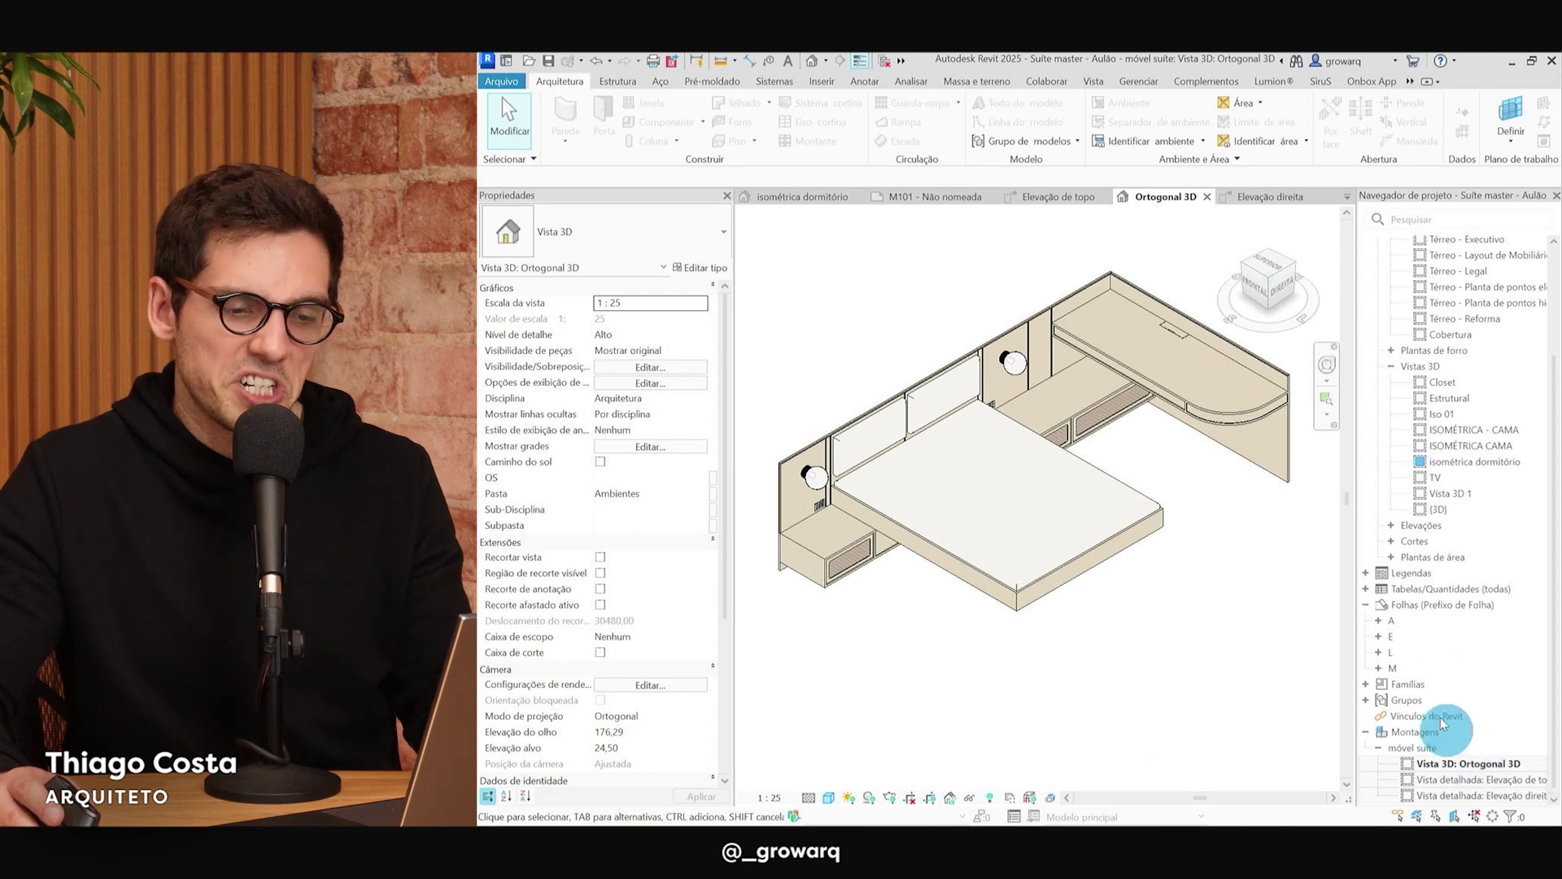
pyautogui.doubleClick(1487, 781)
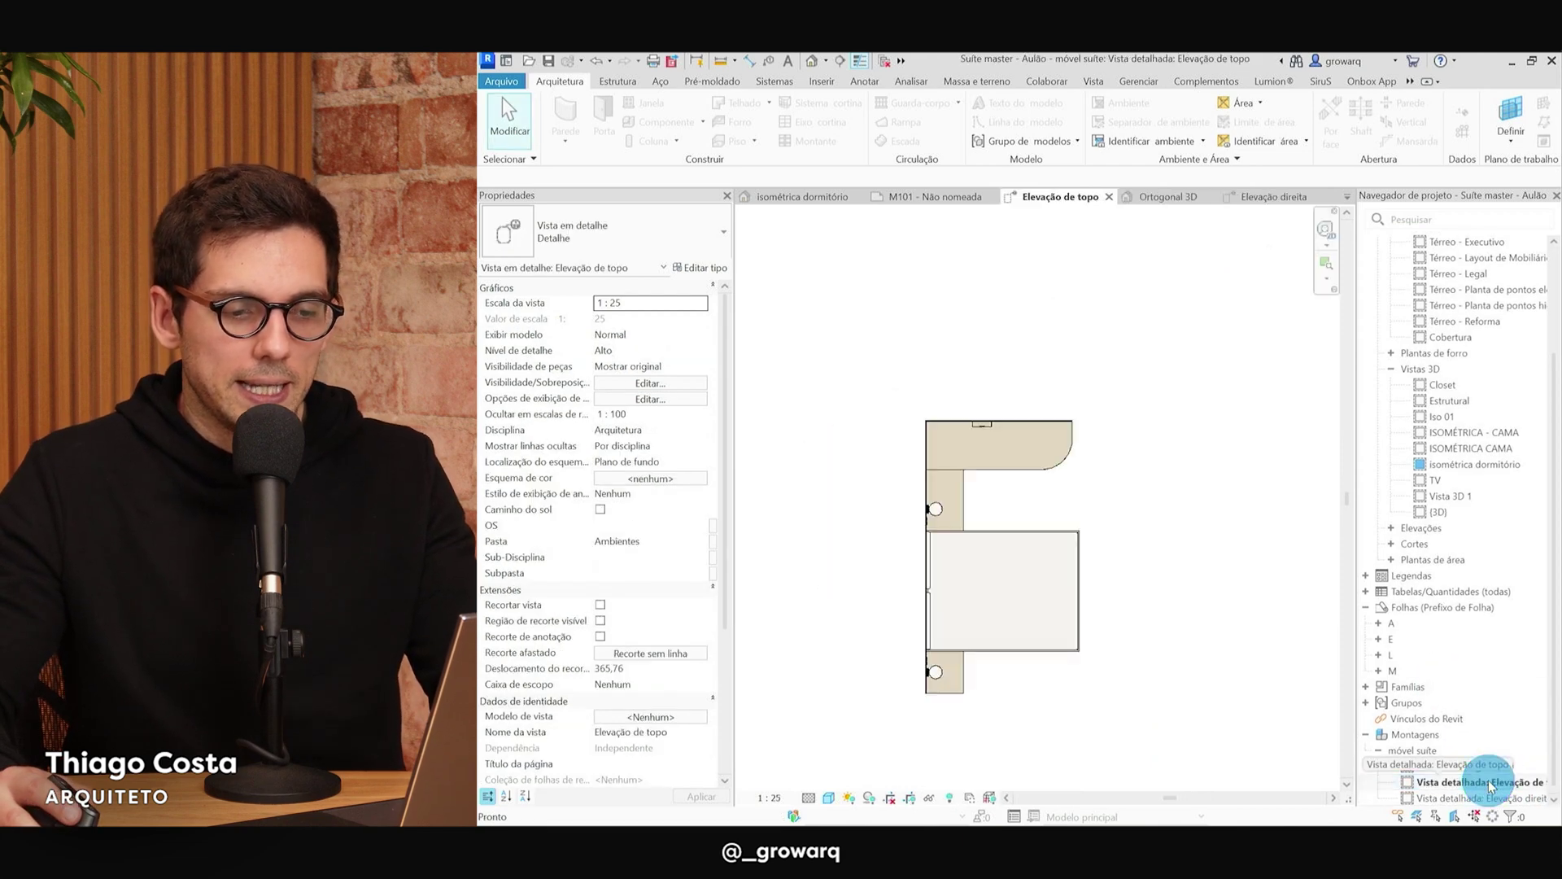
pyautogui.scroll(-1, 1495, 789)
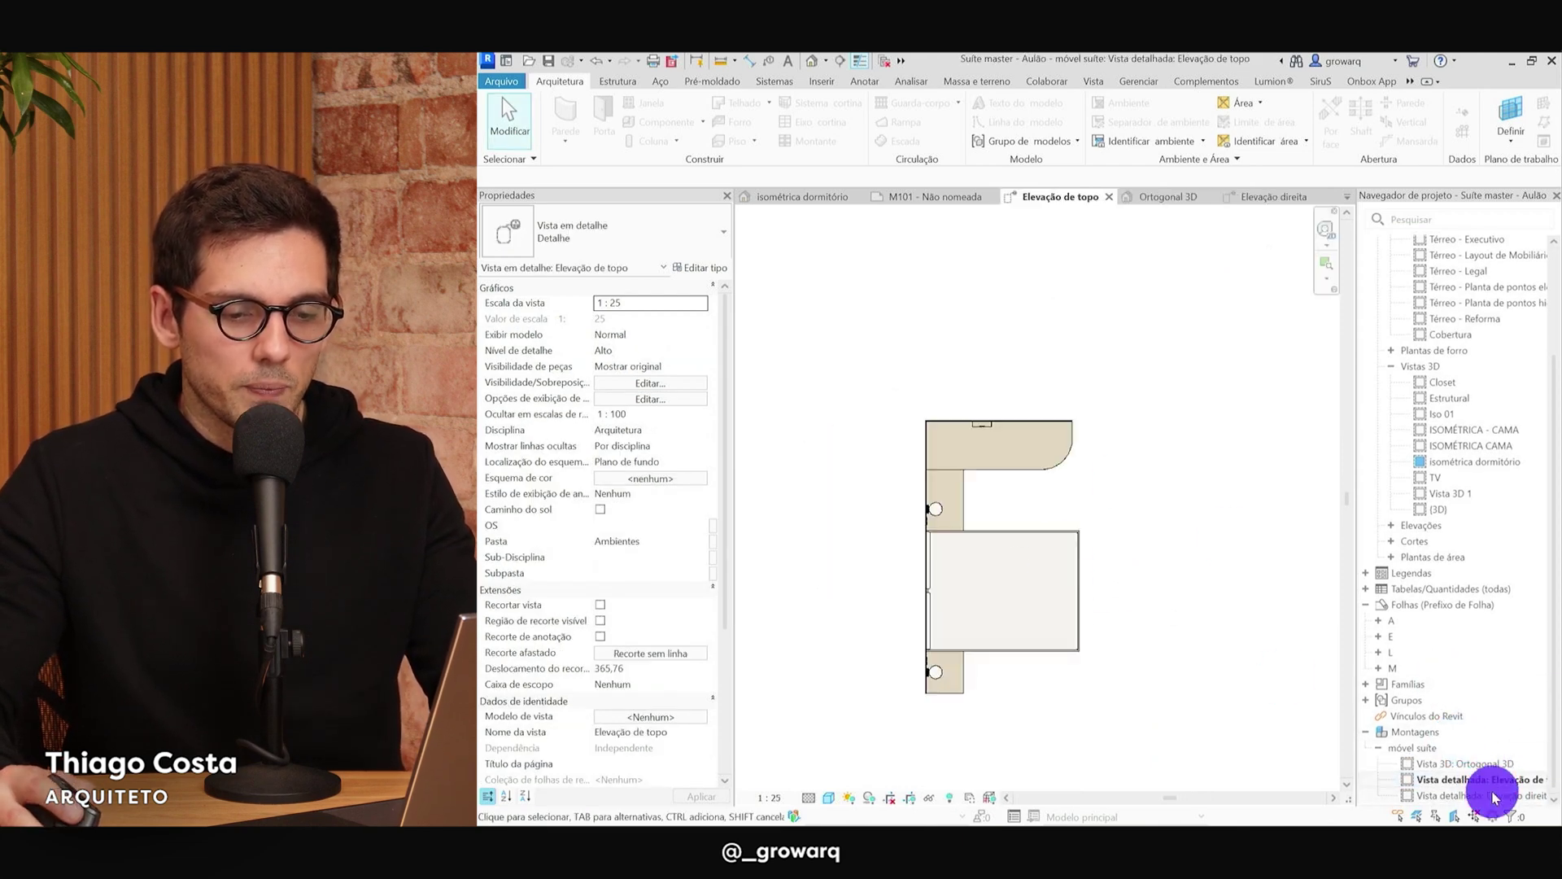
pyautogui.doubleClick(1495, 796)
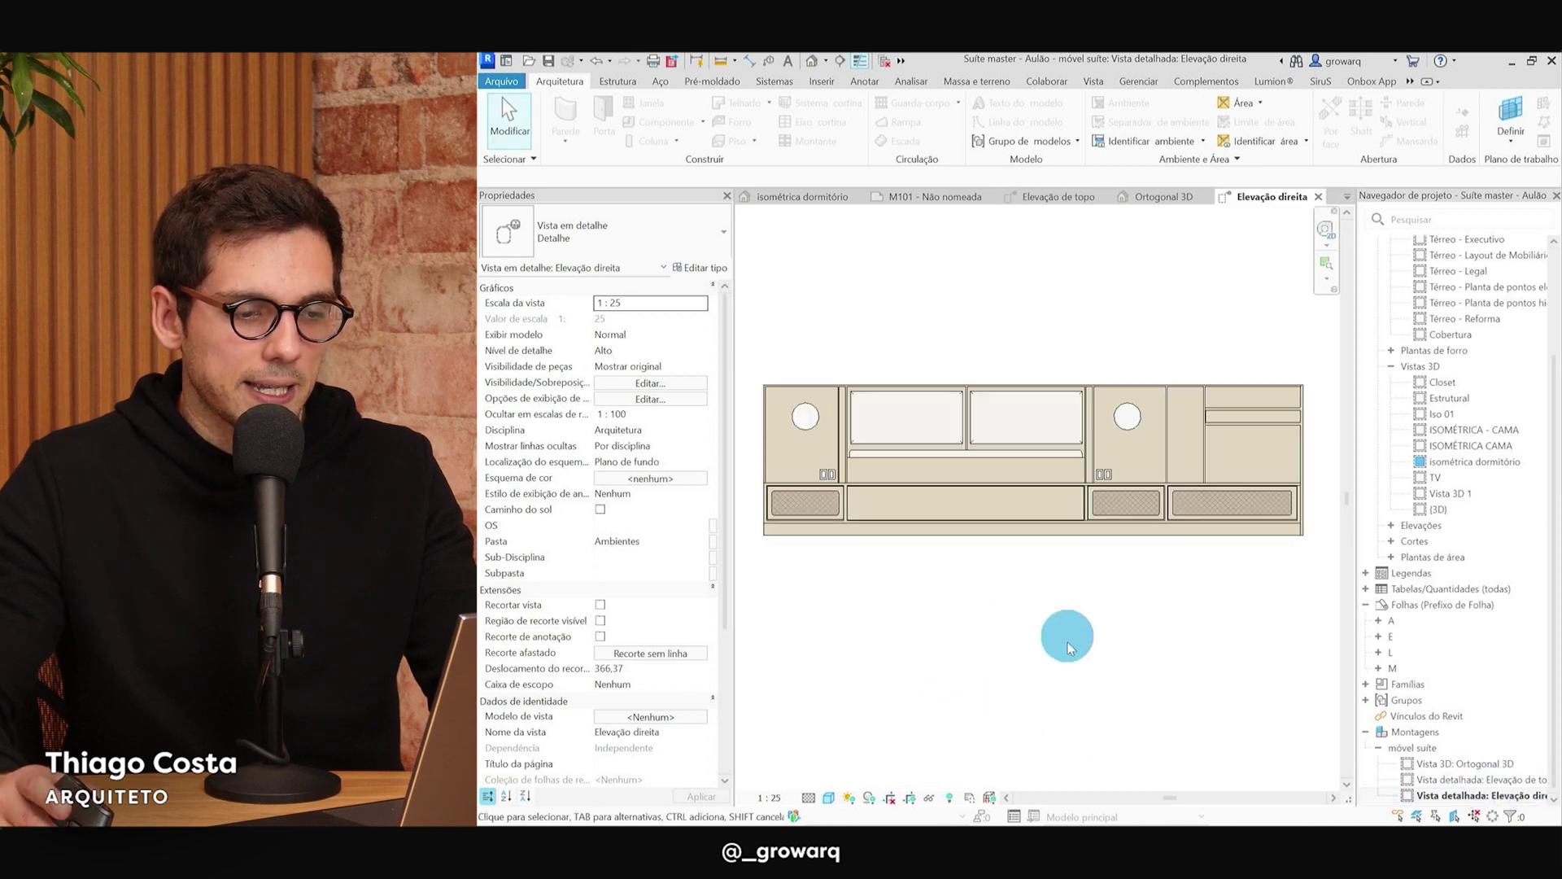
pyautogui.doubleClick(1472, 782)
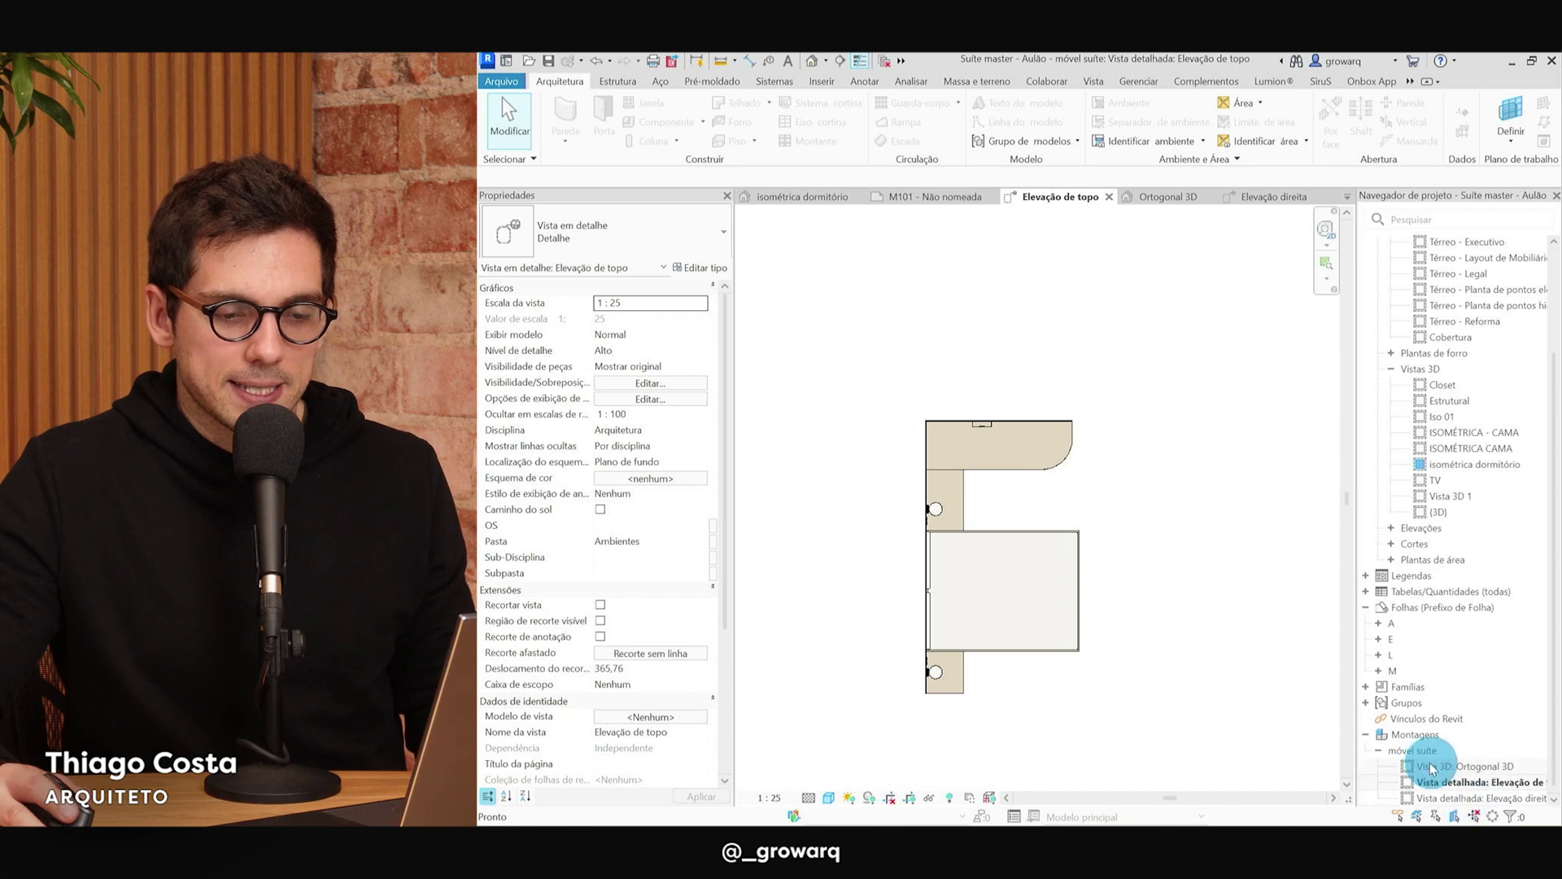
pyautogui.doubleClick(1465, 766)
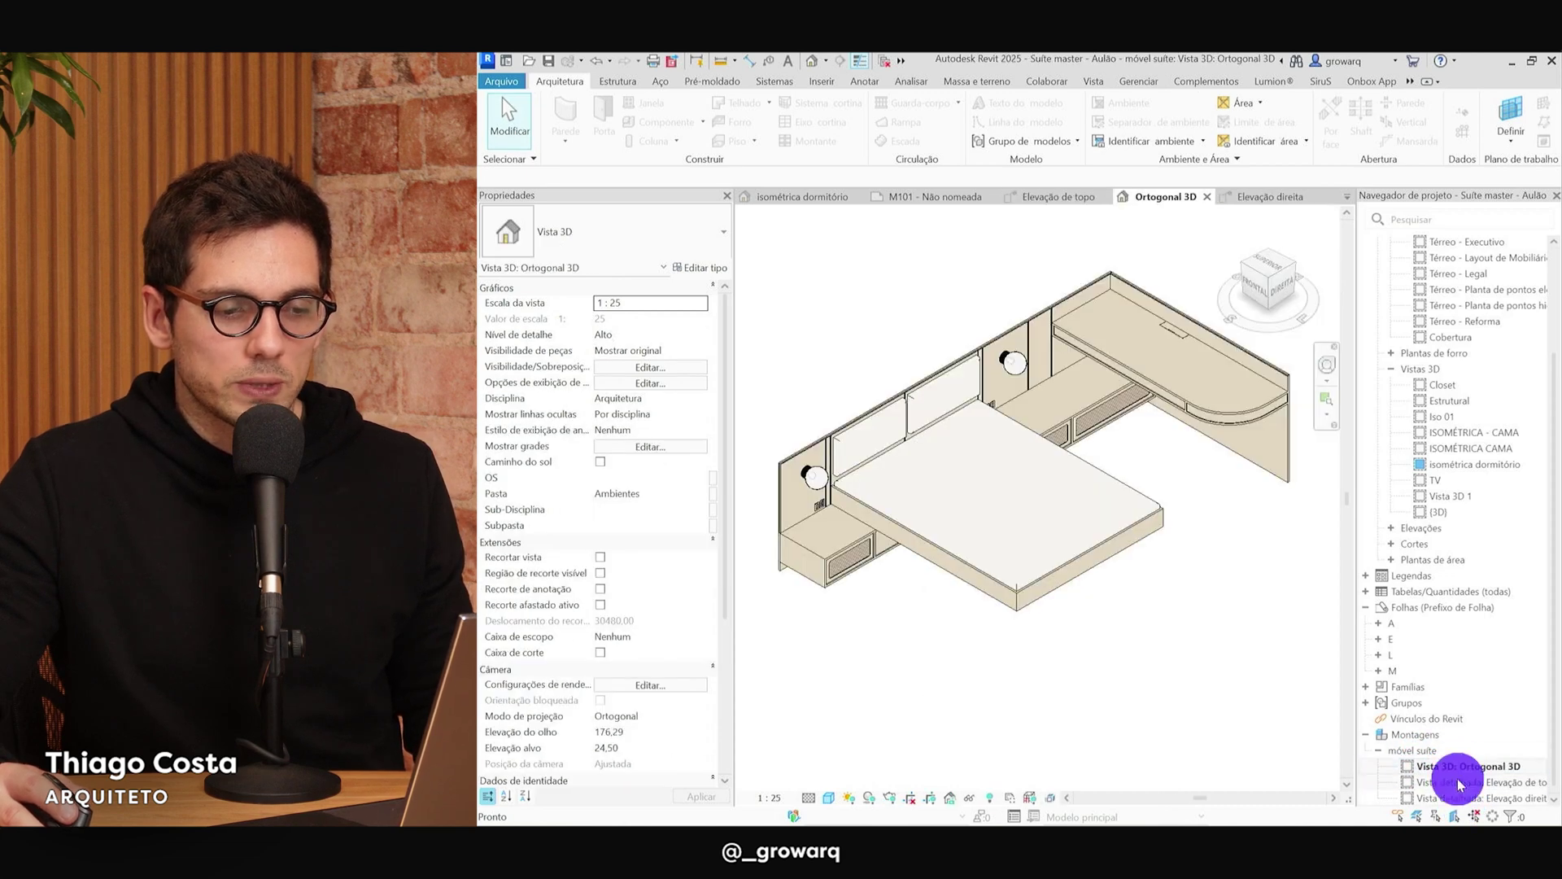
pyautogui.doubleClick(1455, 782)
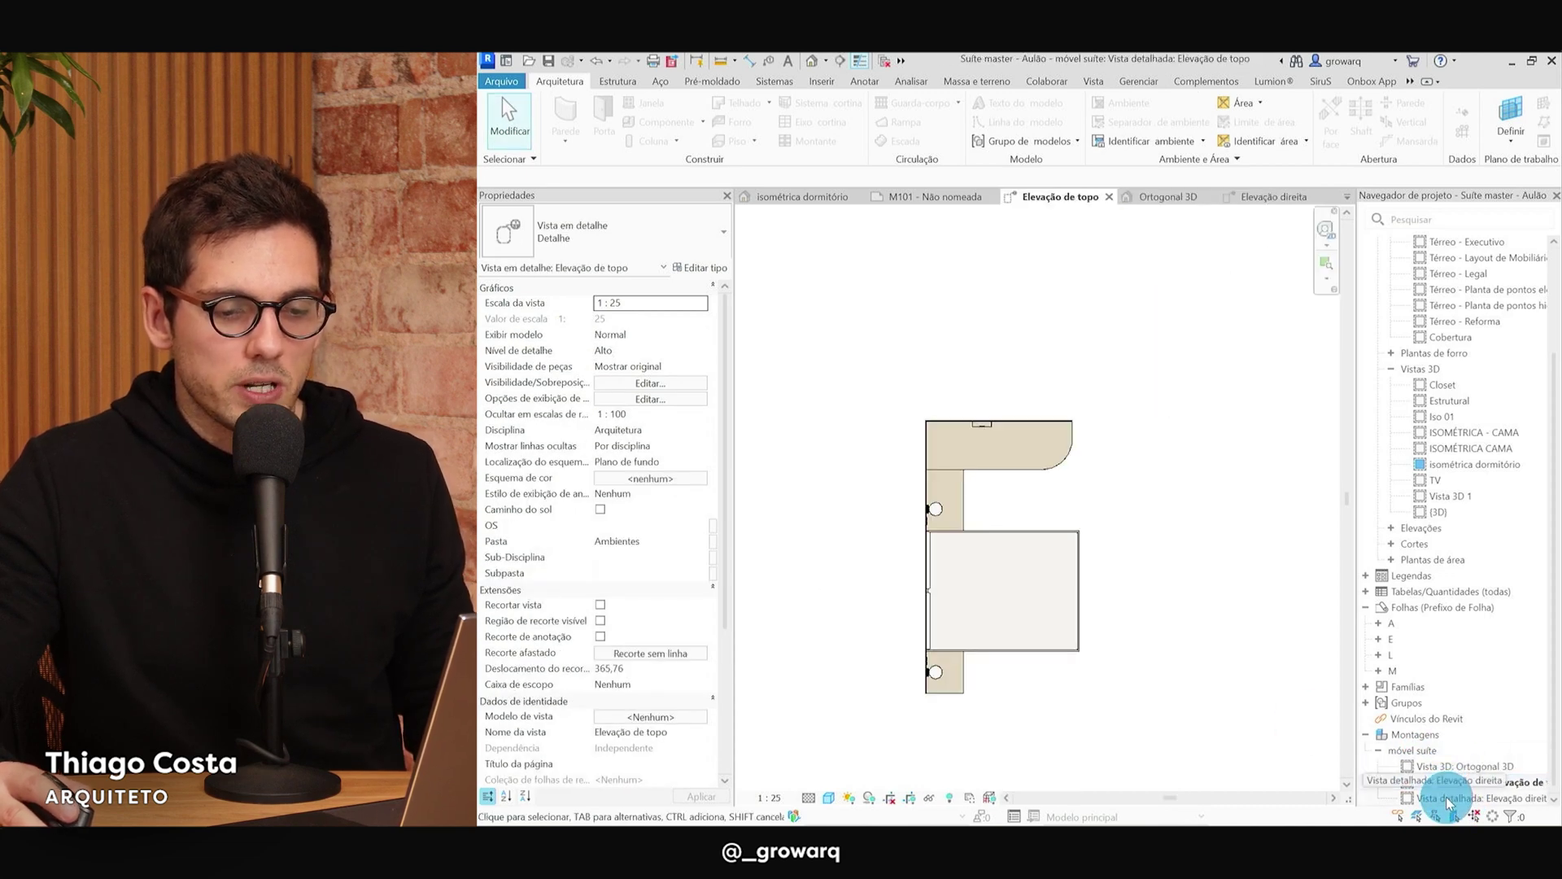
pyautogui.click(1448, 799)
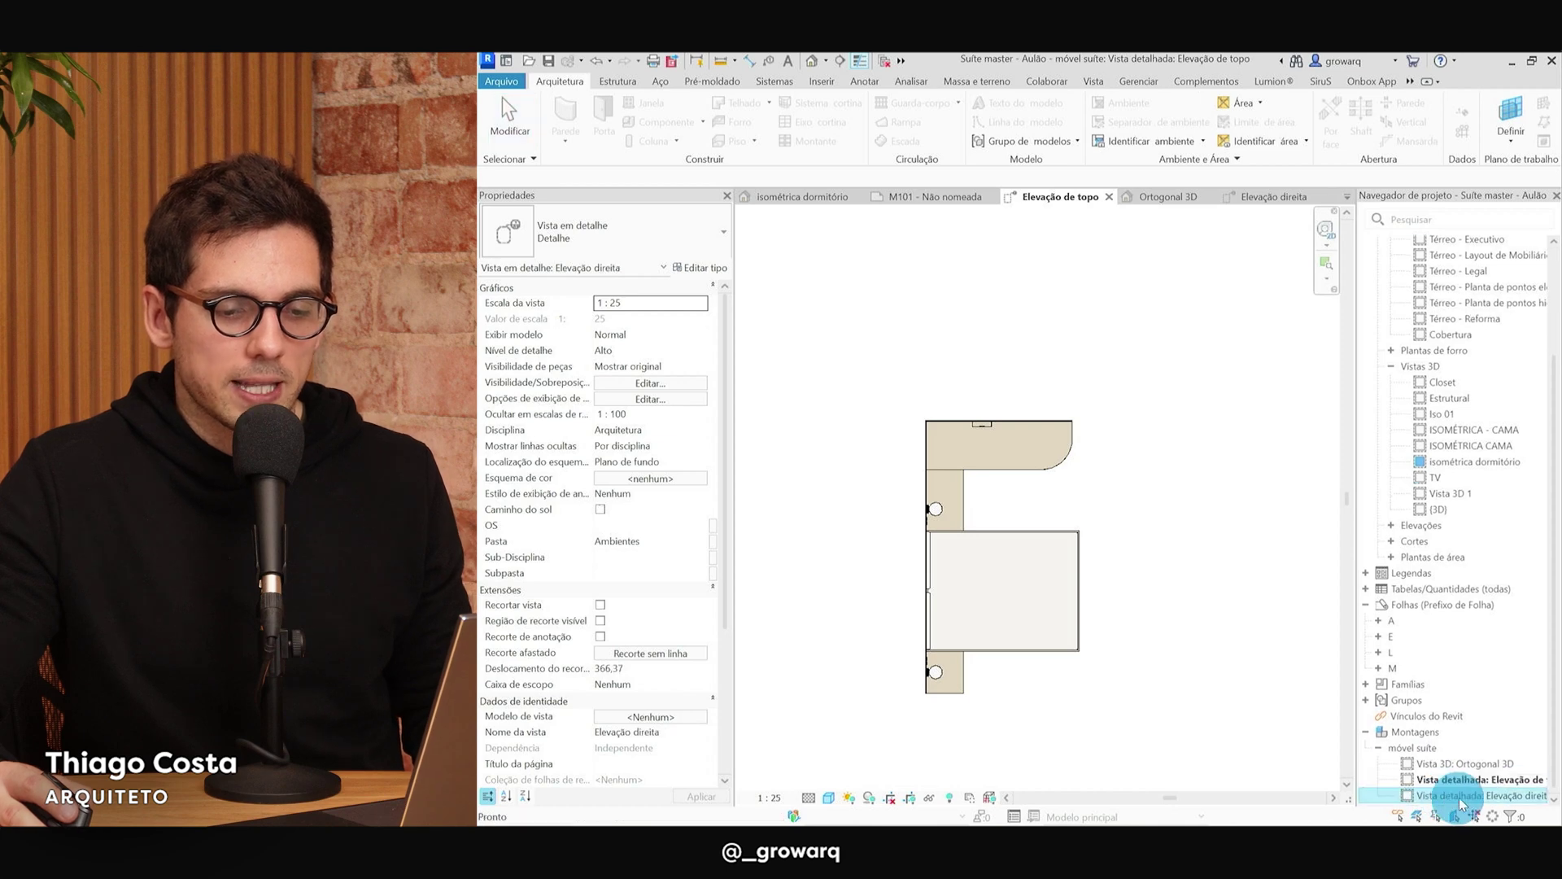
pyautogui.doubleClick(1464, 801)
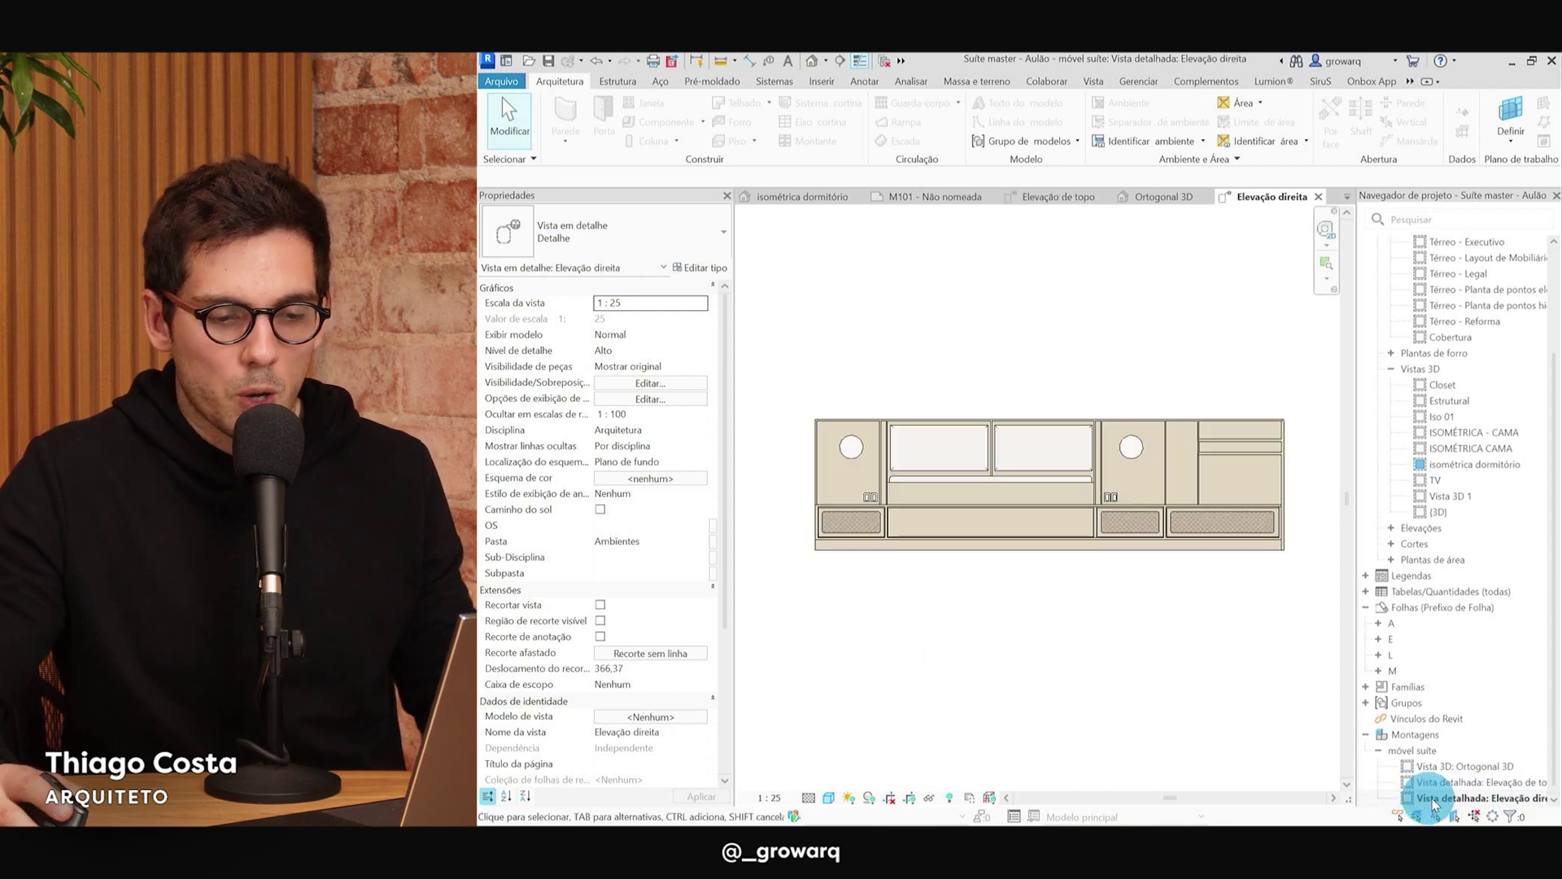
# Rename Elevação direita to 'Vista Frontal' and Elevação de topo to 'Planta Baixa'.
pyautogui.press('F2')
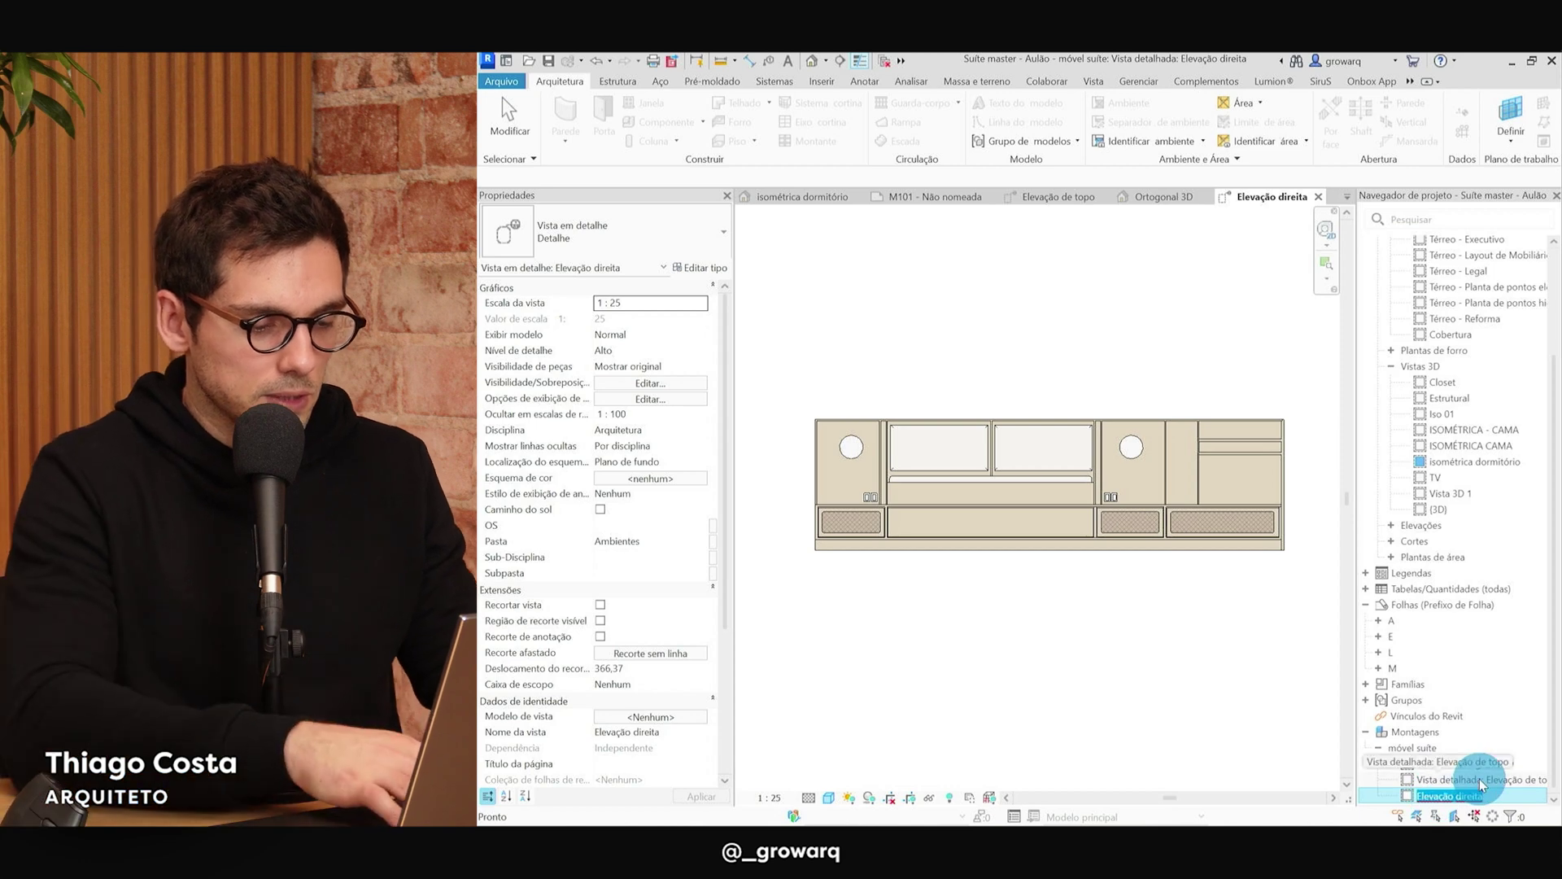
pyautogui.write('Vista Frontal')
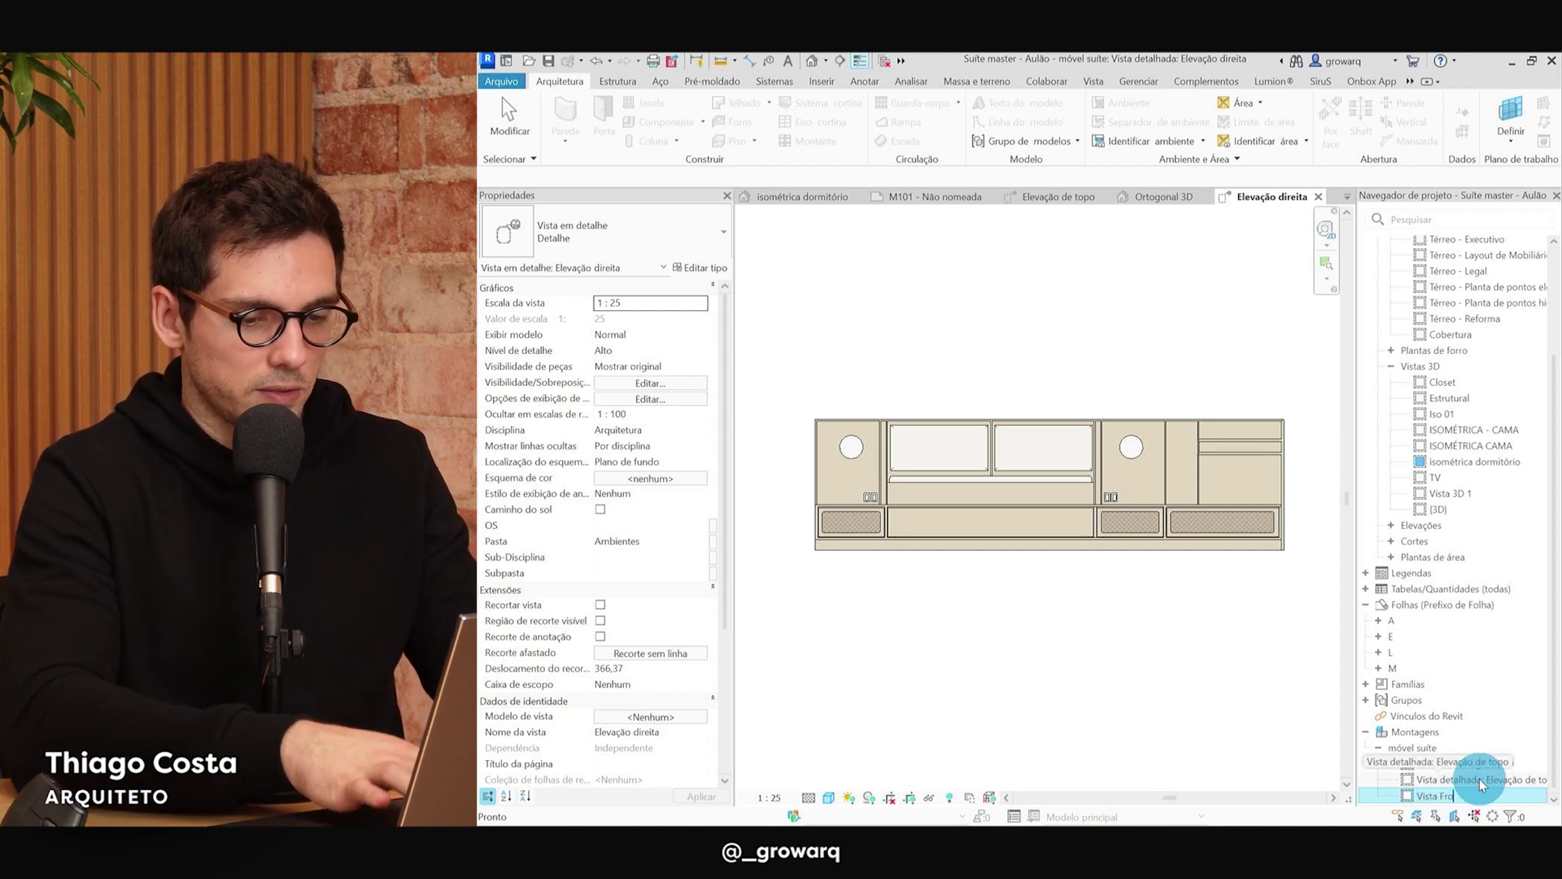
pyautogui.press('Return')
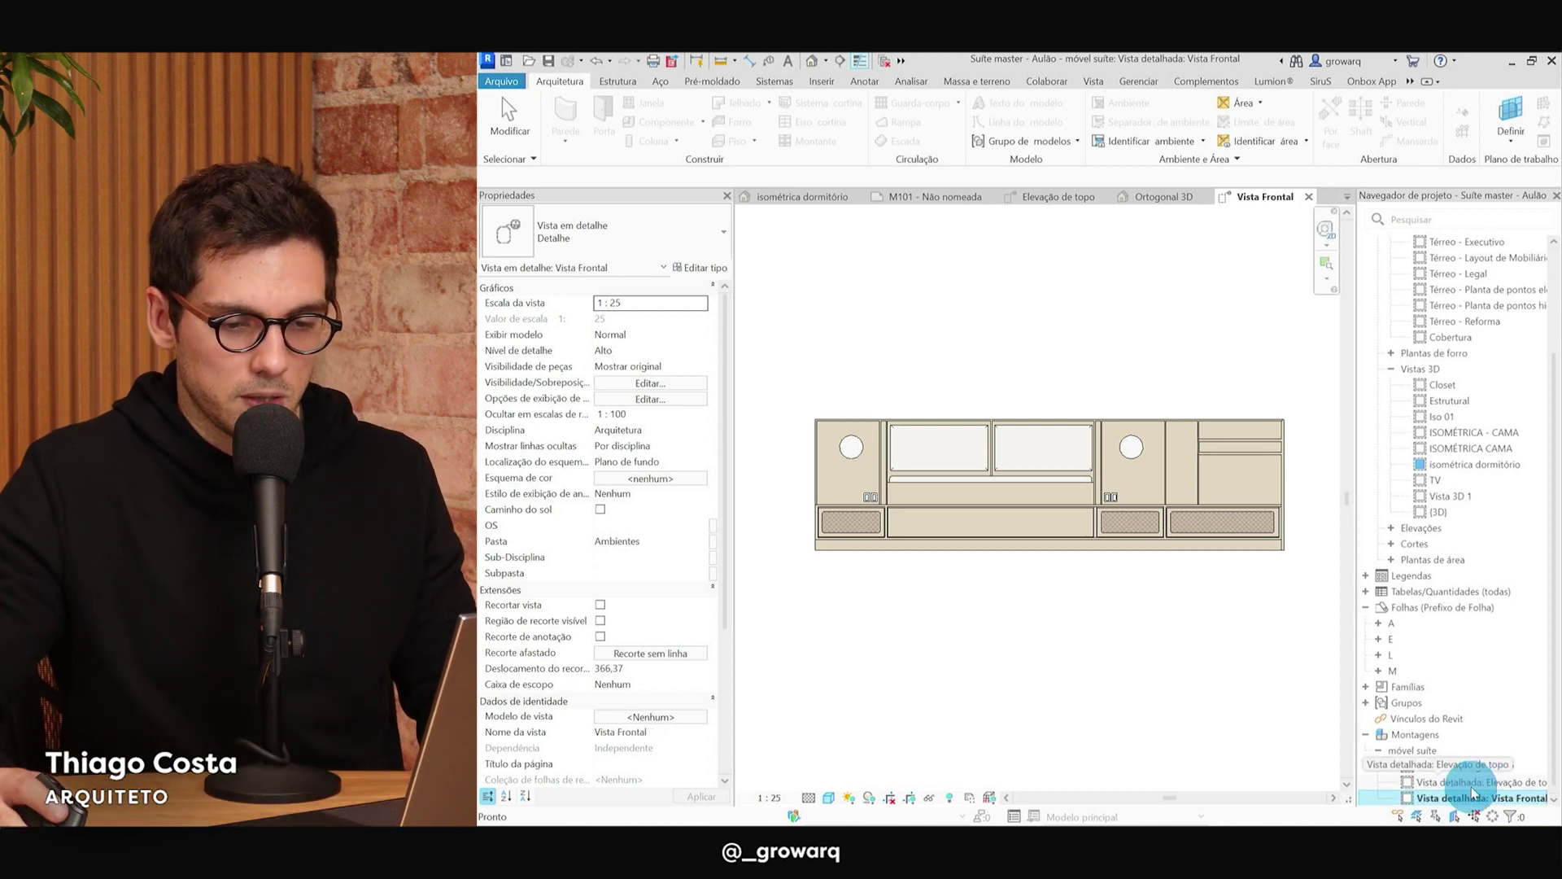
pyautogui.click(1473, 785)
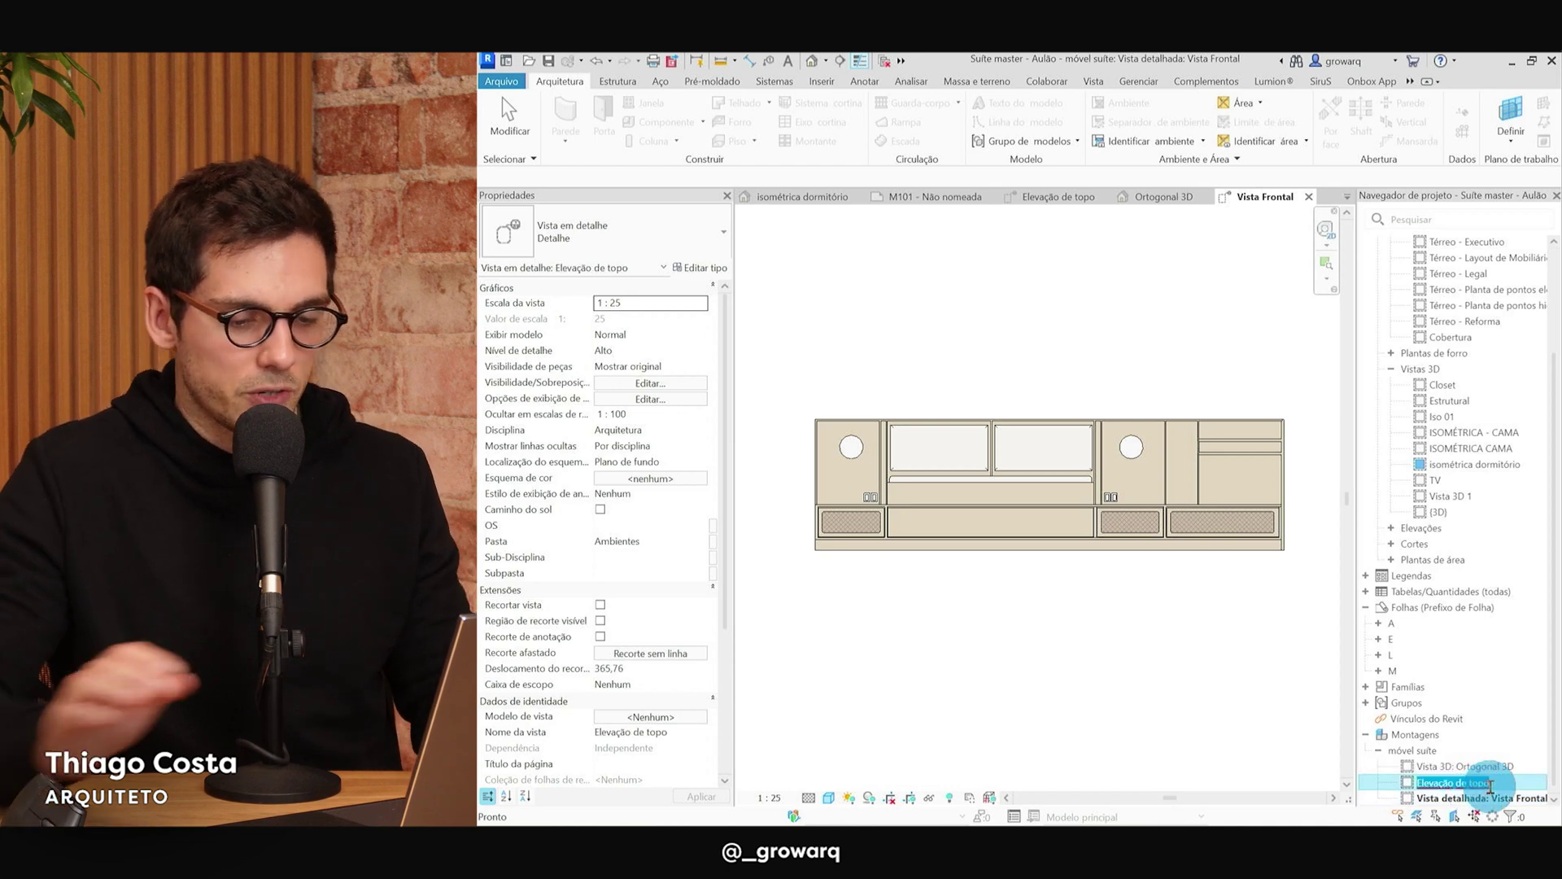
pyautogui.write('Planta Baixa')
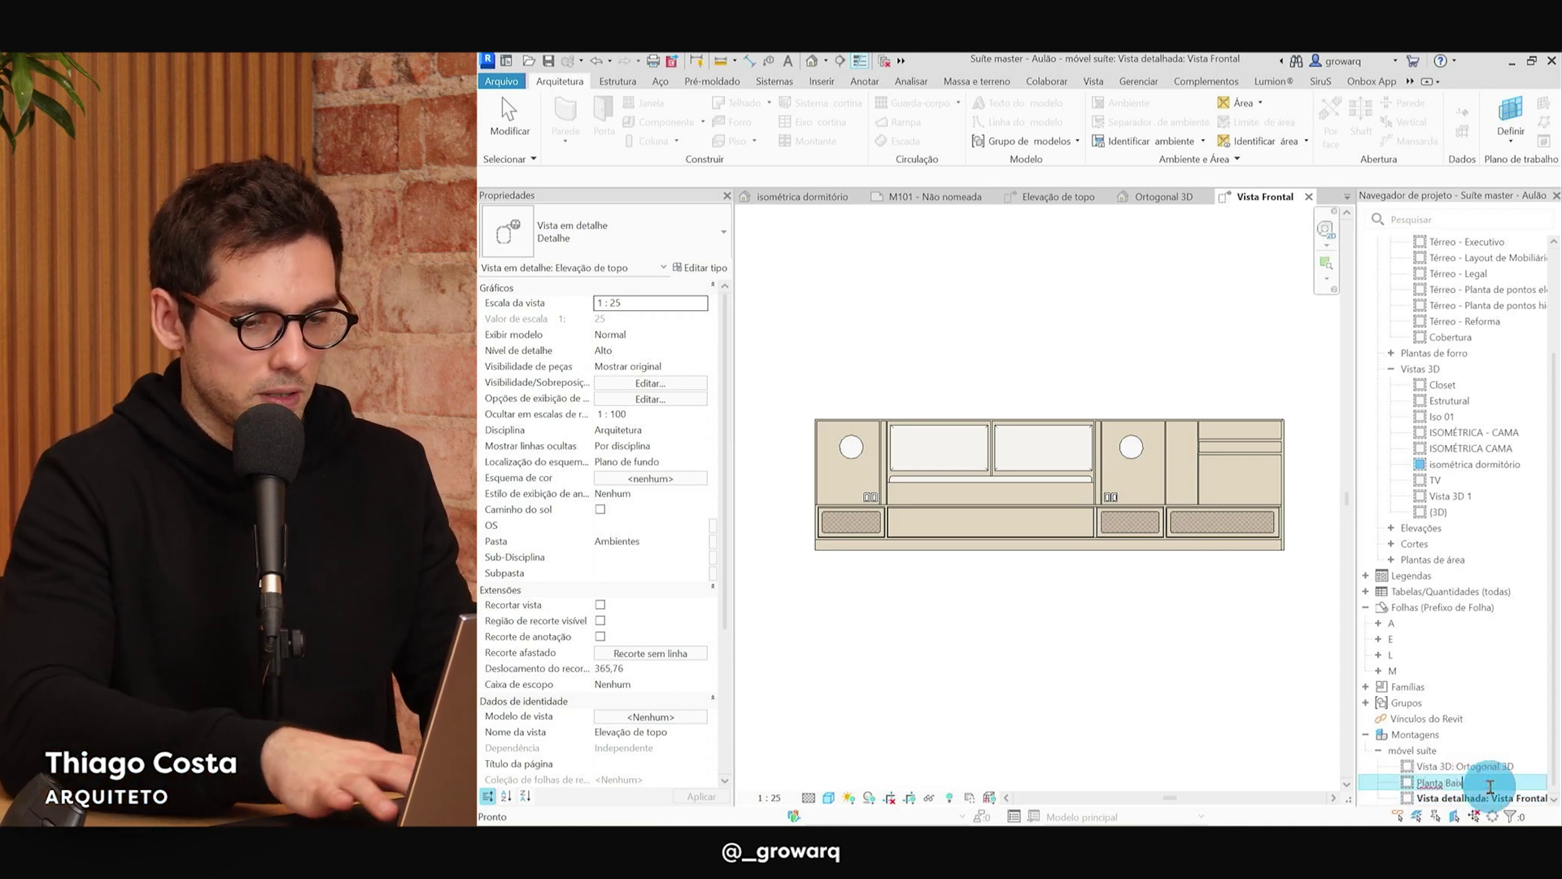
pyautogui.press('Return')
pyautogui.scroll(-2, 1061, 683)
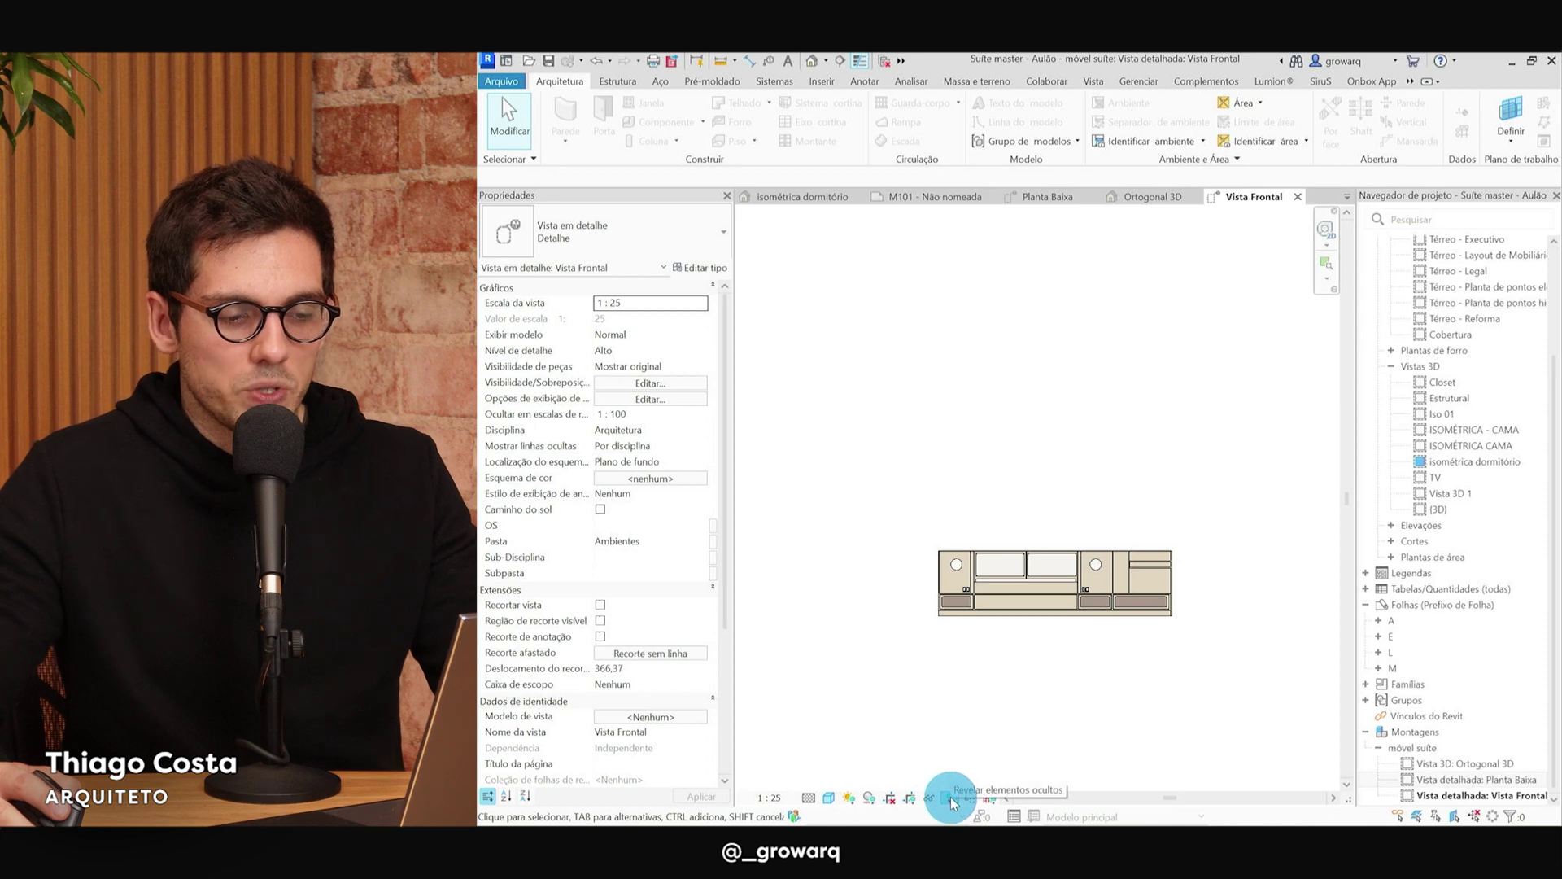
pyautogui.click(950, 799)
# Drag the Planta Baixa cut line down through the furniture, then view Planta Baixa.
pyautogui.moveTo(1042, 486)
pyautogui.mouseDown()
pyautogui.moveTo(1124, 480)
pyautogui.moveTo(1136, 503)
pyautogui.mouseUp()
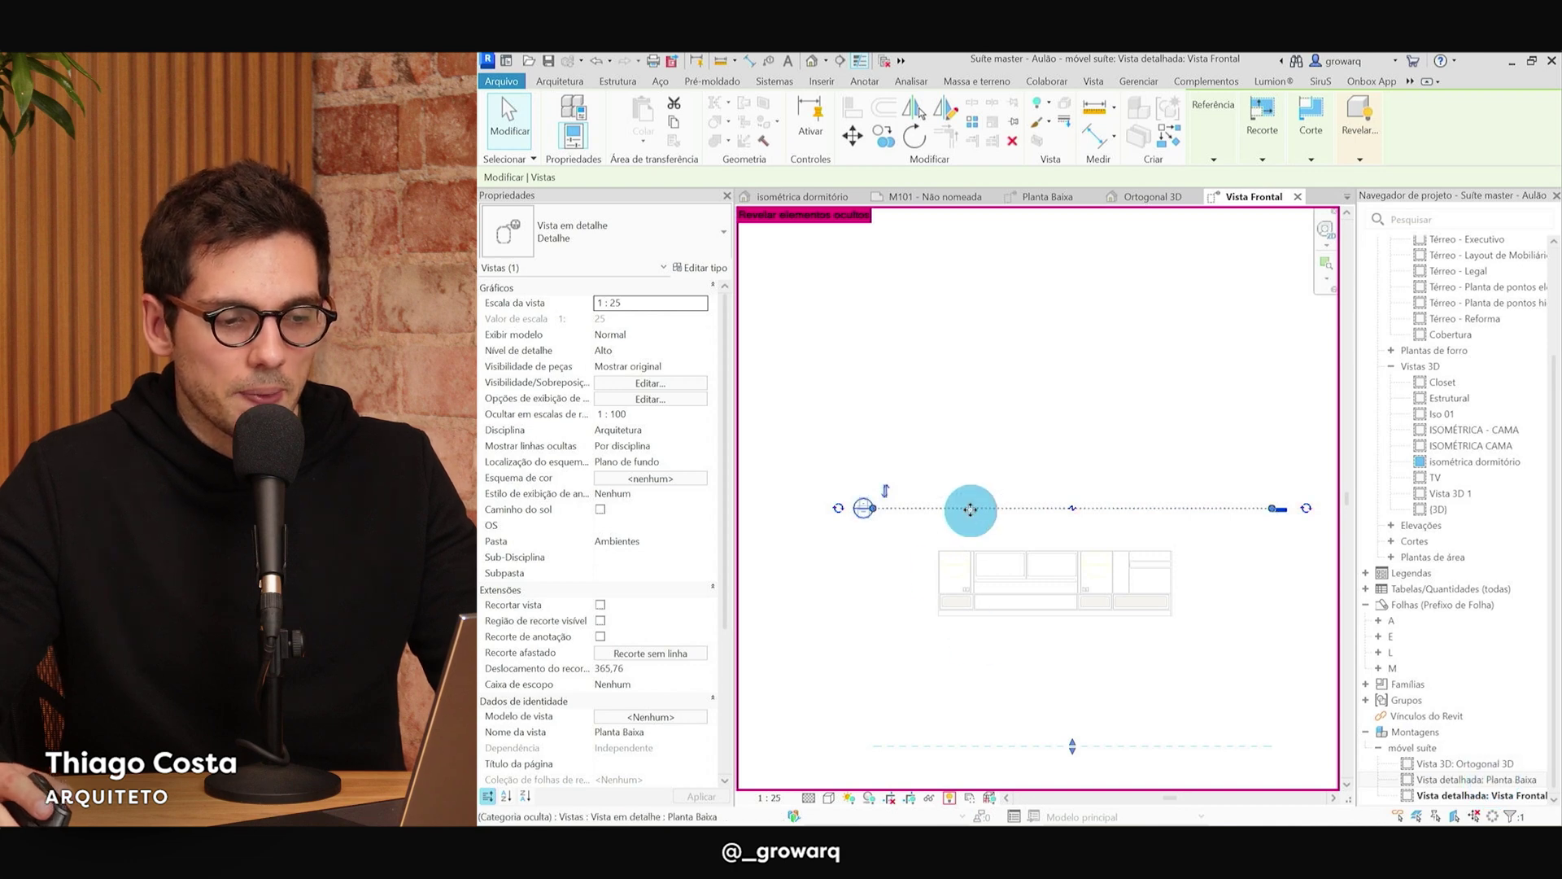
pyautogui.moveTo(1022, 525)
pyautogui.mouseDown()
pyautogui.moveTo(1028, 596)
pyautogui.moveTo(923, 600)
pyautogui.mouseUp()
pyautogui.doubleClick(1515, 783)
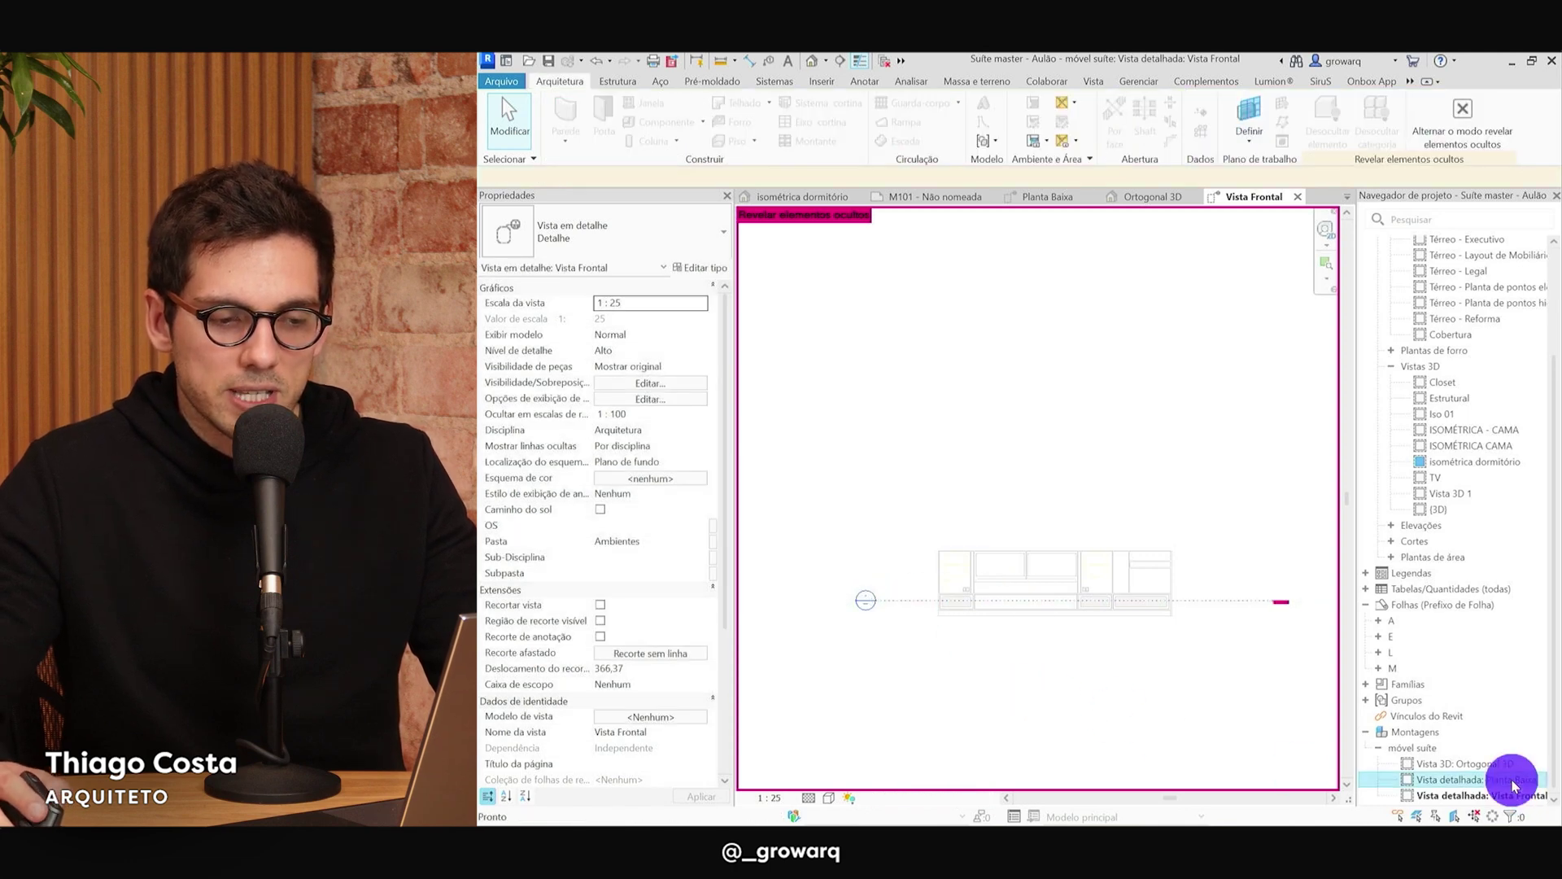
pyautogui.scroll(2, 928, 453)
pyautogui.scroll(2, 945, 426)
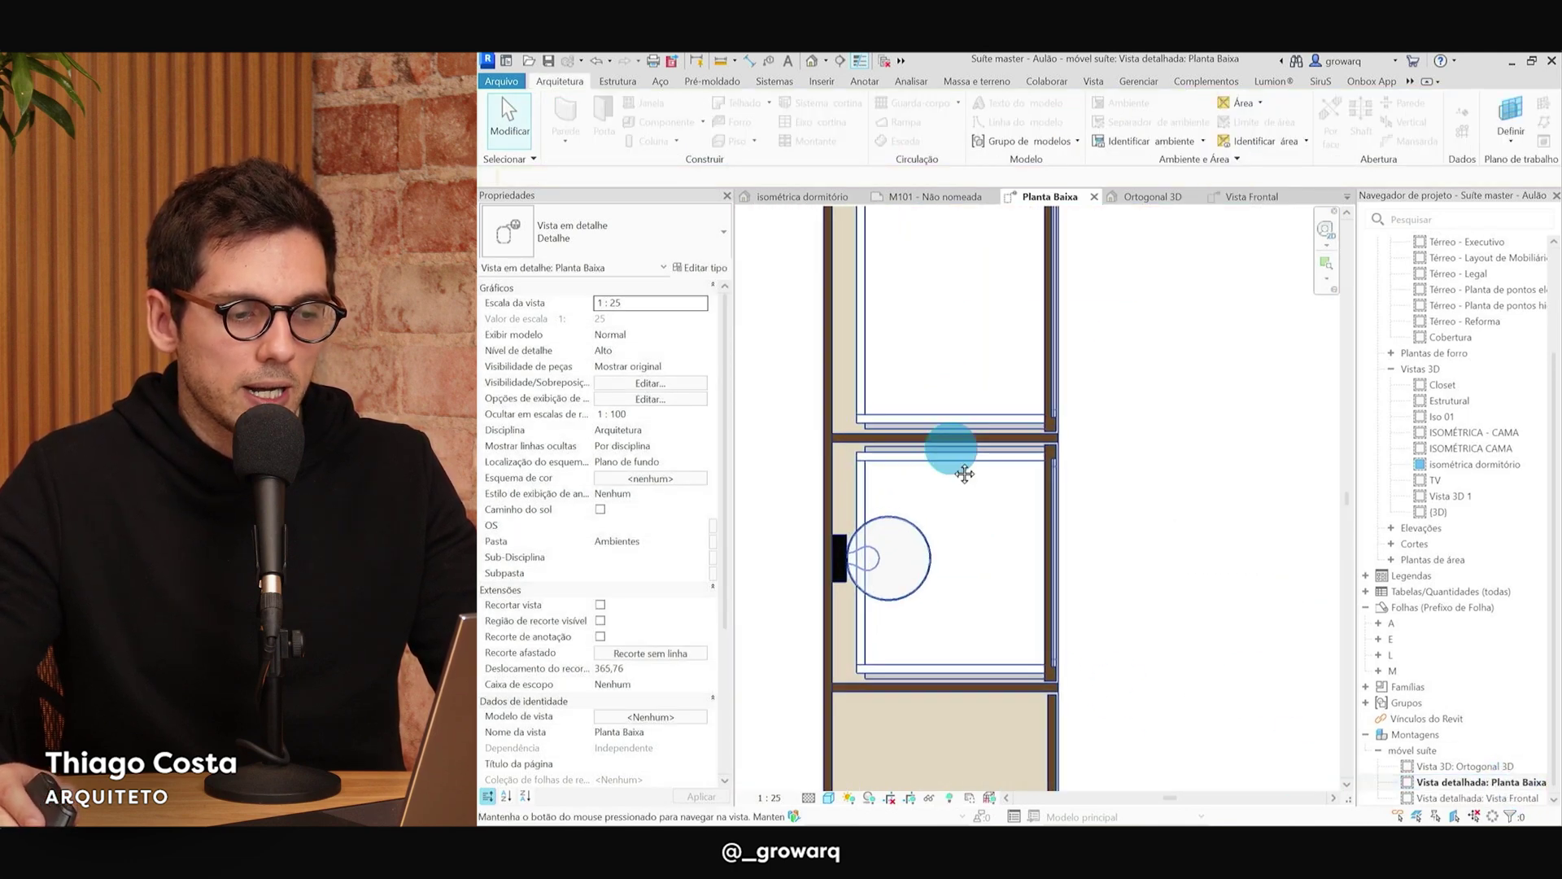
# In Vista Frontal, move the Planta Baixa cut line back above the furniture and reopen the plan.
pyautogui.scroll(2, 786, 329)
pyautogui.scroll(-2, 1159, 422)
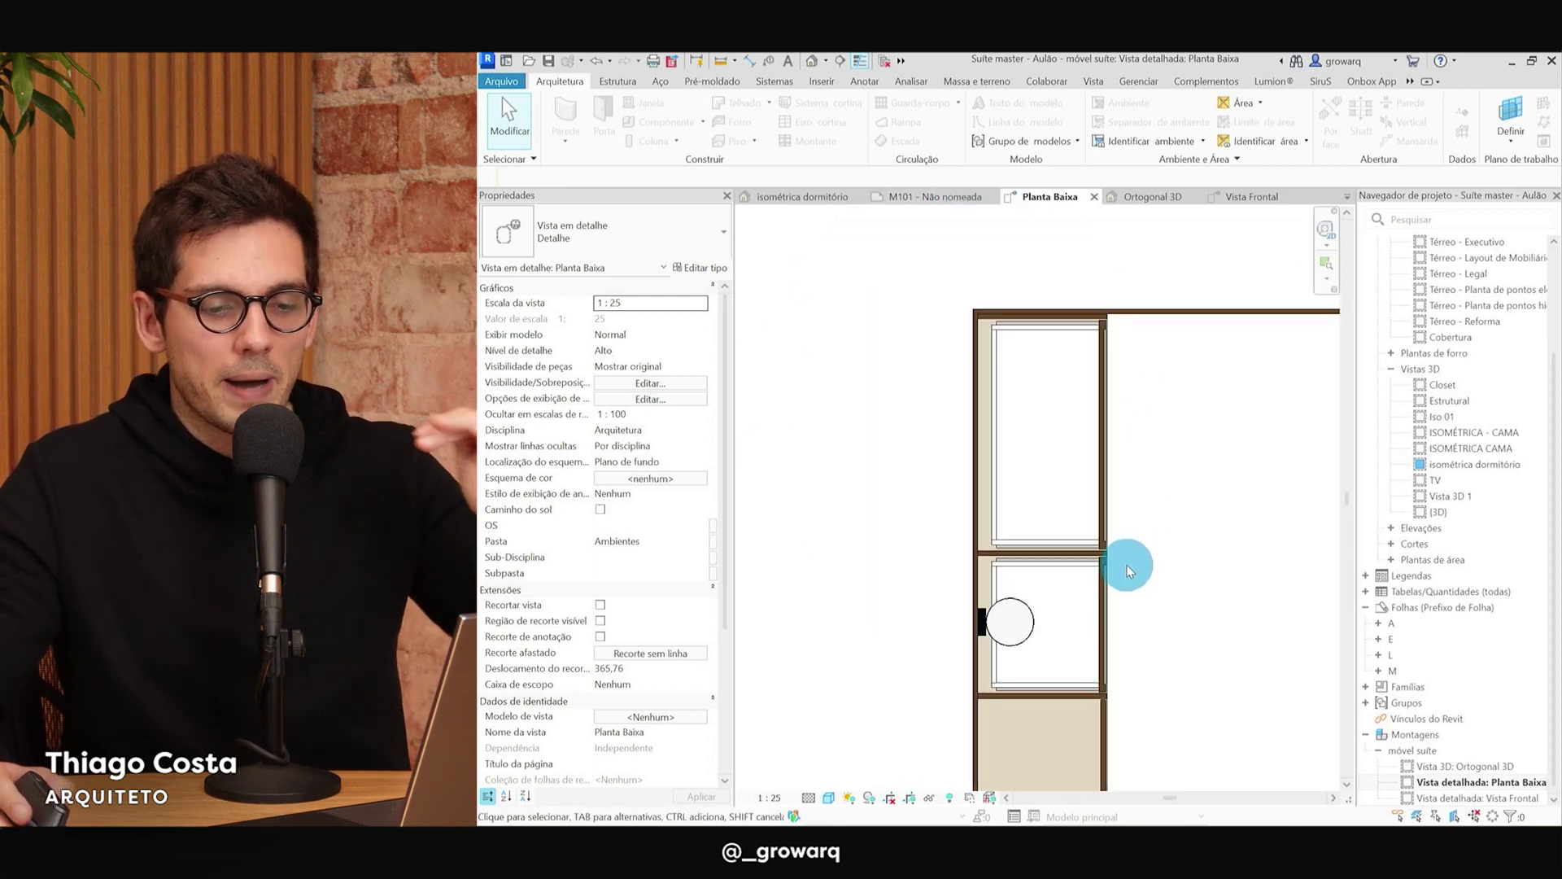
pyautogui.click(1482, 797)
pyautogui.doubleClick(1483, 797)
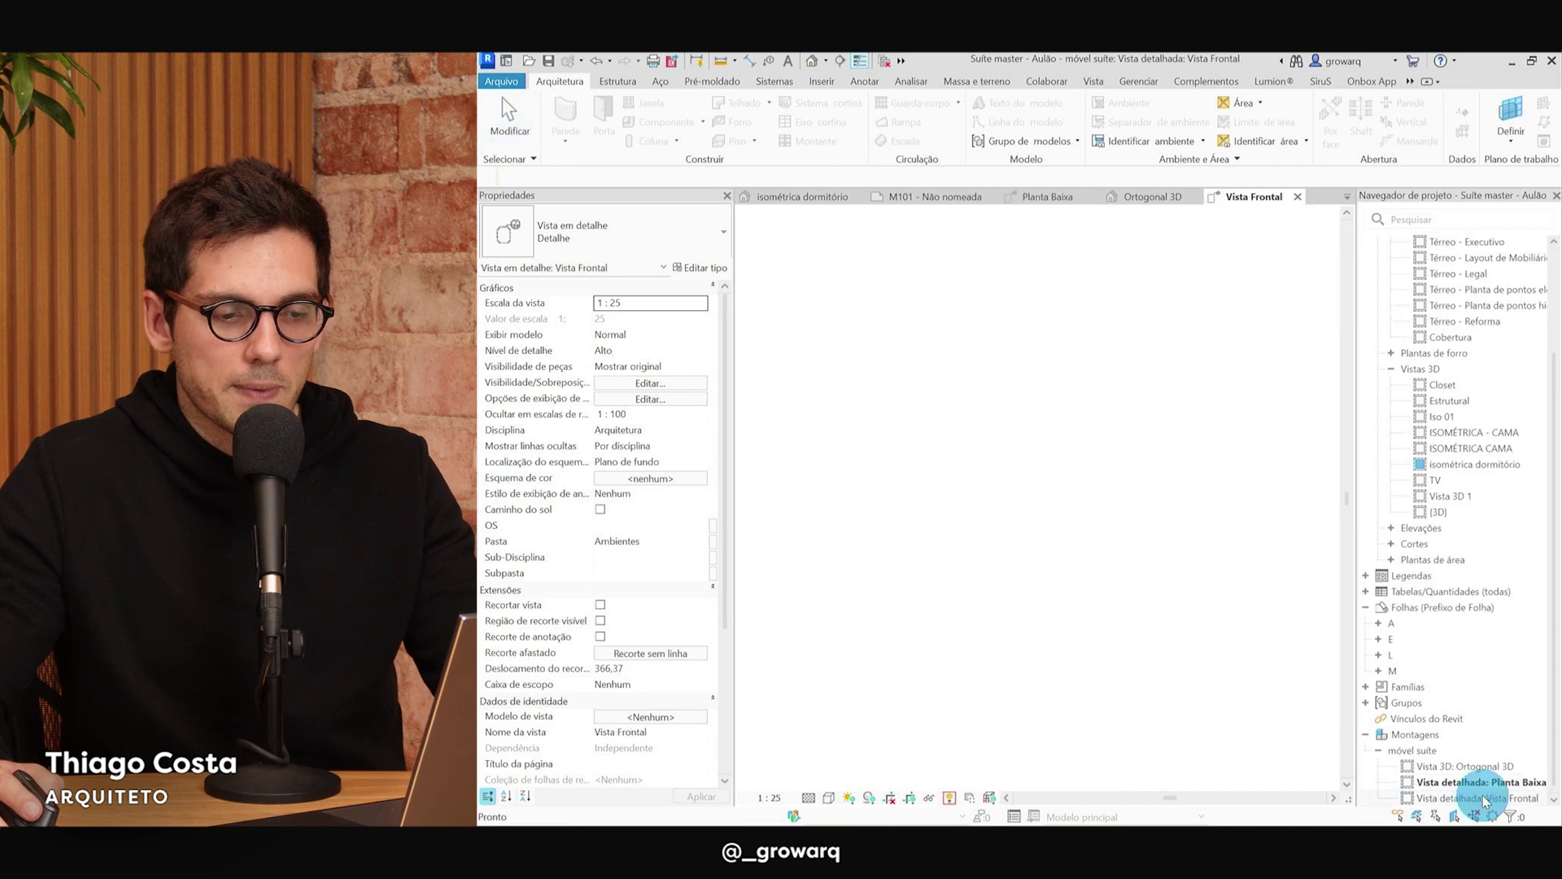
pyautogui.moveTo(1204, 606); pyautogui.dragTo(1194, 523)
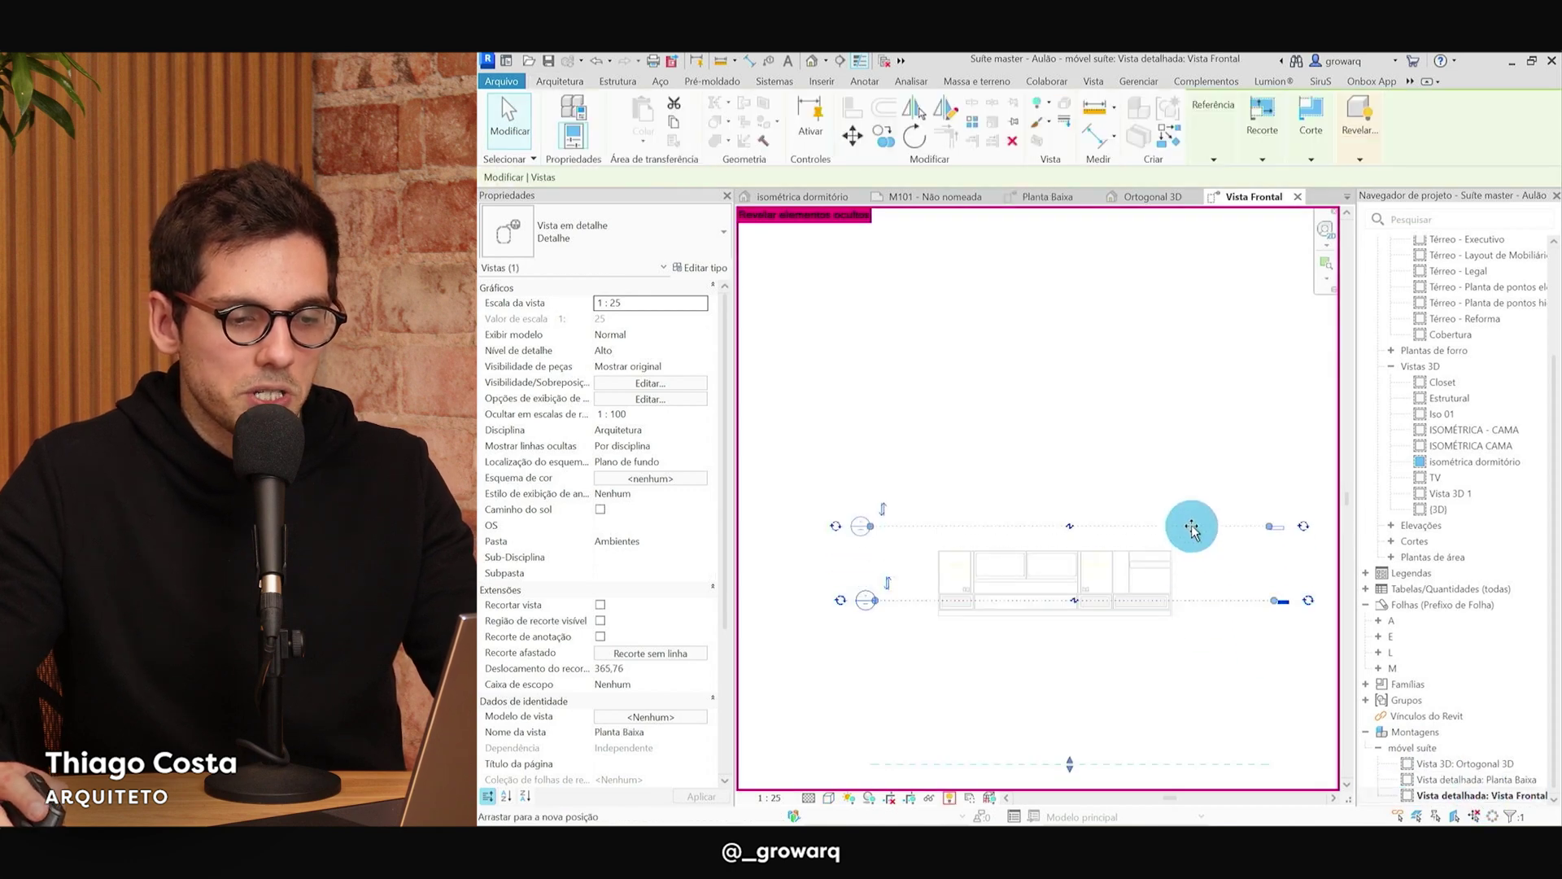
pyautogui.doubleClick(1493, 779)
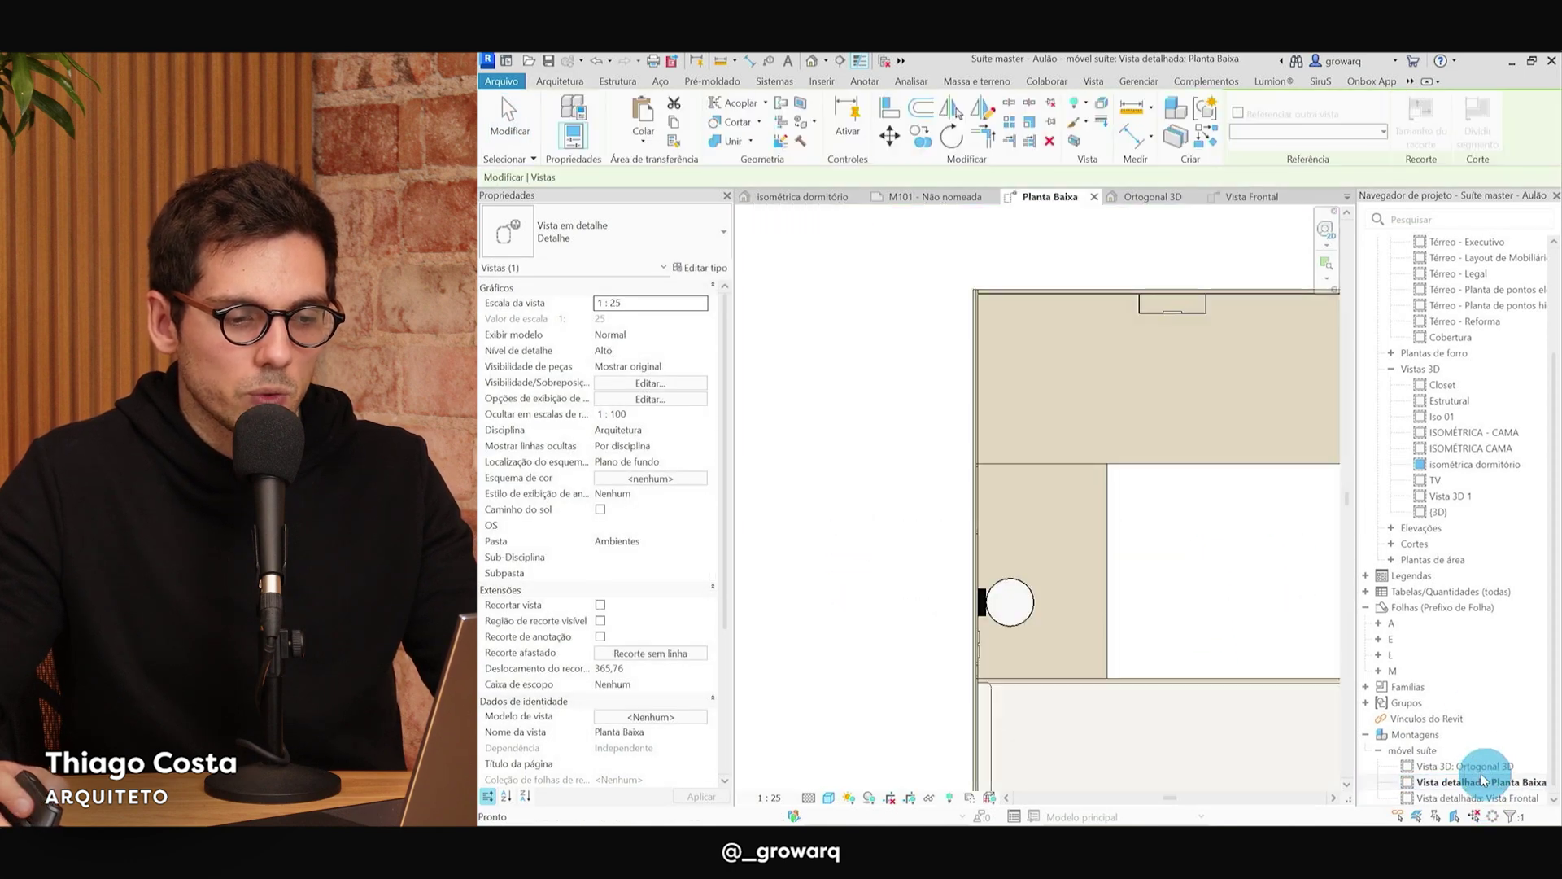
pyautogui.click(843, 427)
pyautogui.scroll(-3, 844, 427)
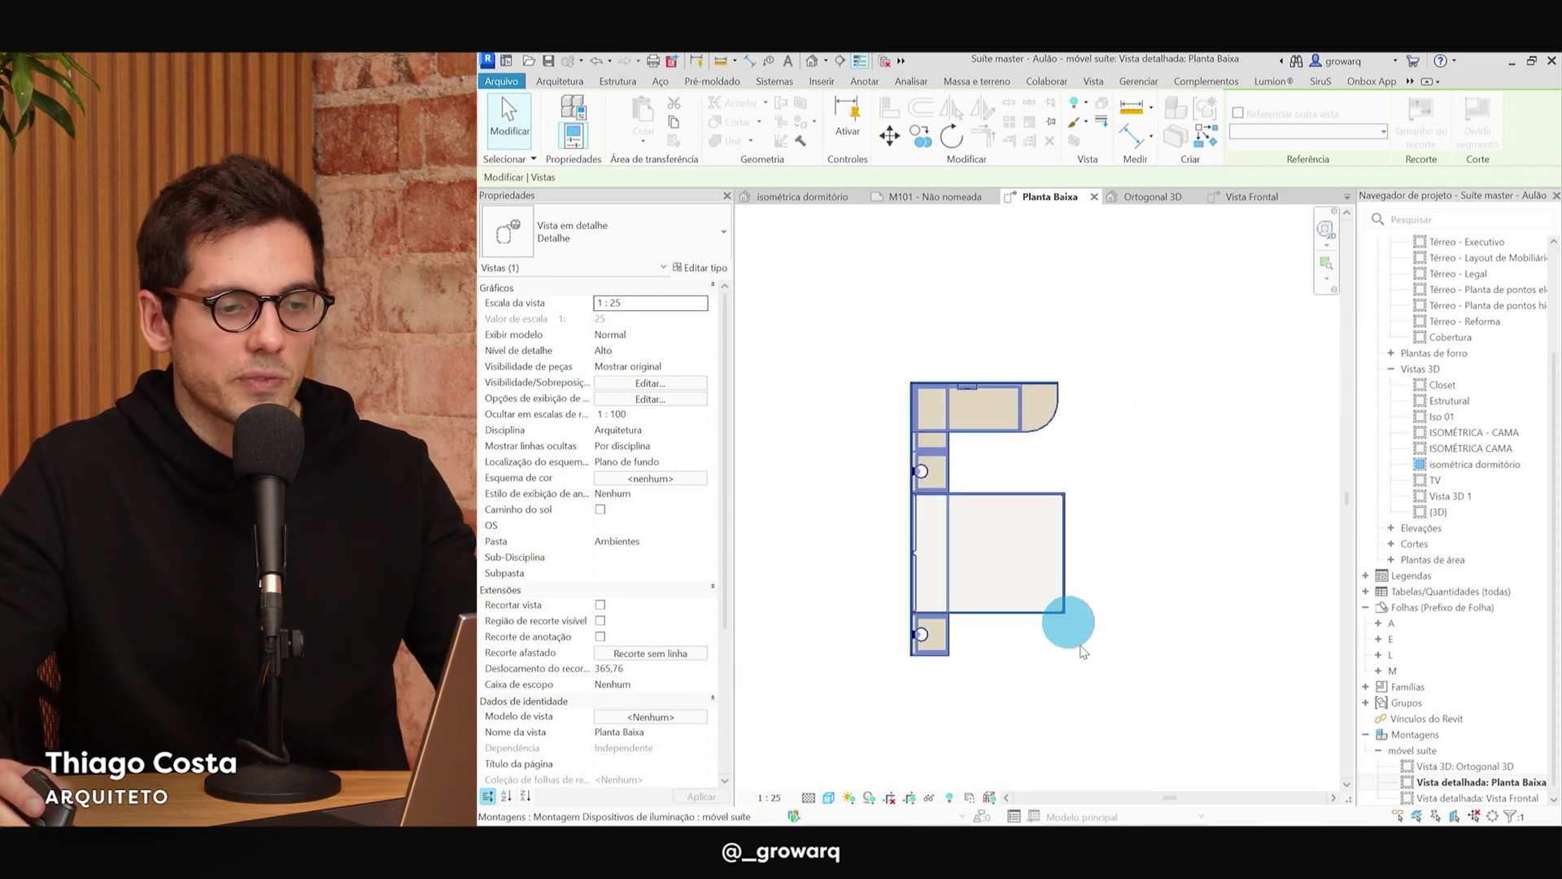
# Copy the Planta Baixa view line lower through the furniture in Vista Frontal, creating Planta Baixa1.
pyautogui.click(1486, 800)
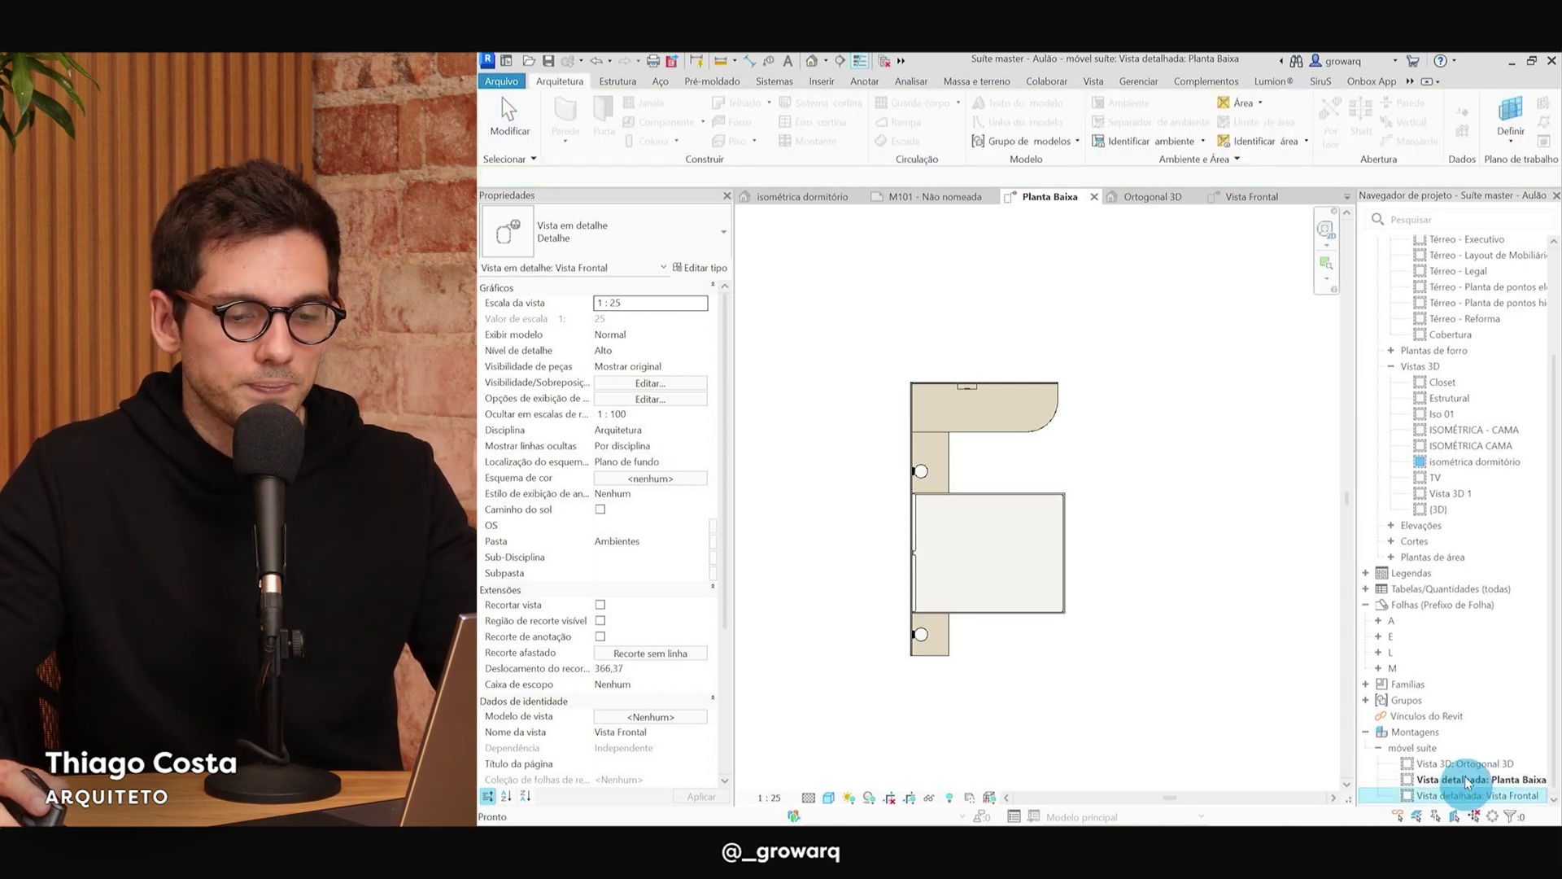
pyautogui.click(1180, 525)
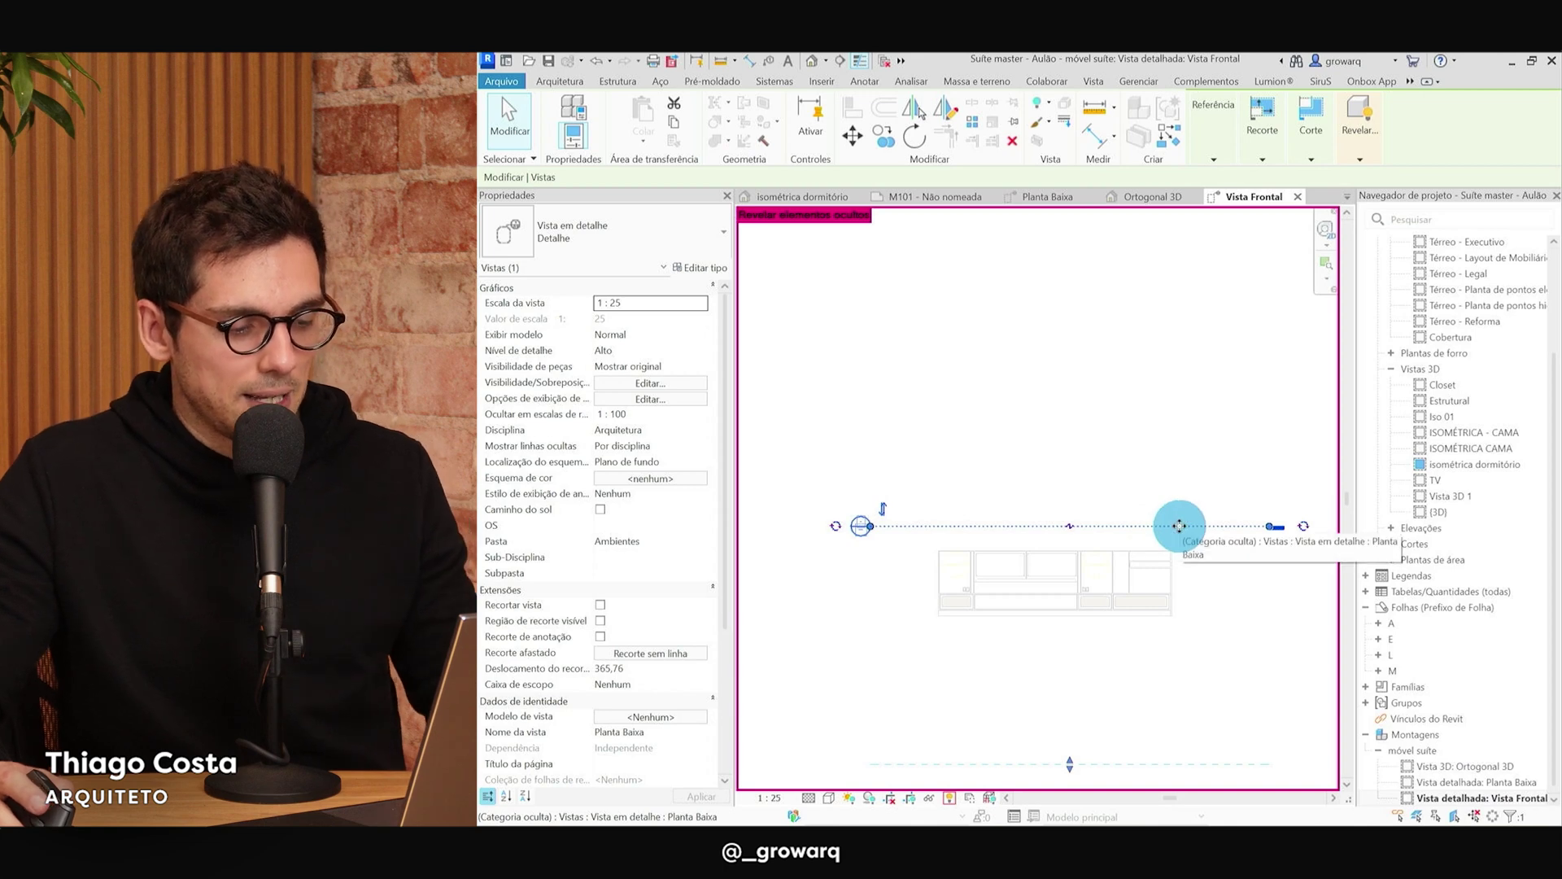
pyautogui.click(1201, 526)
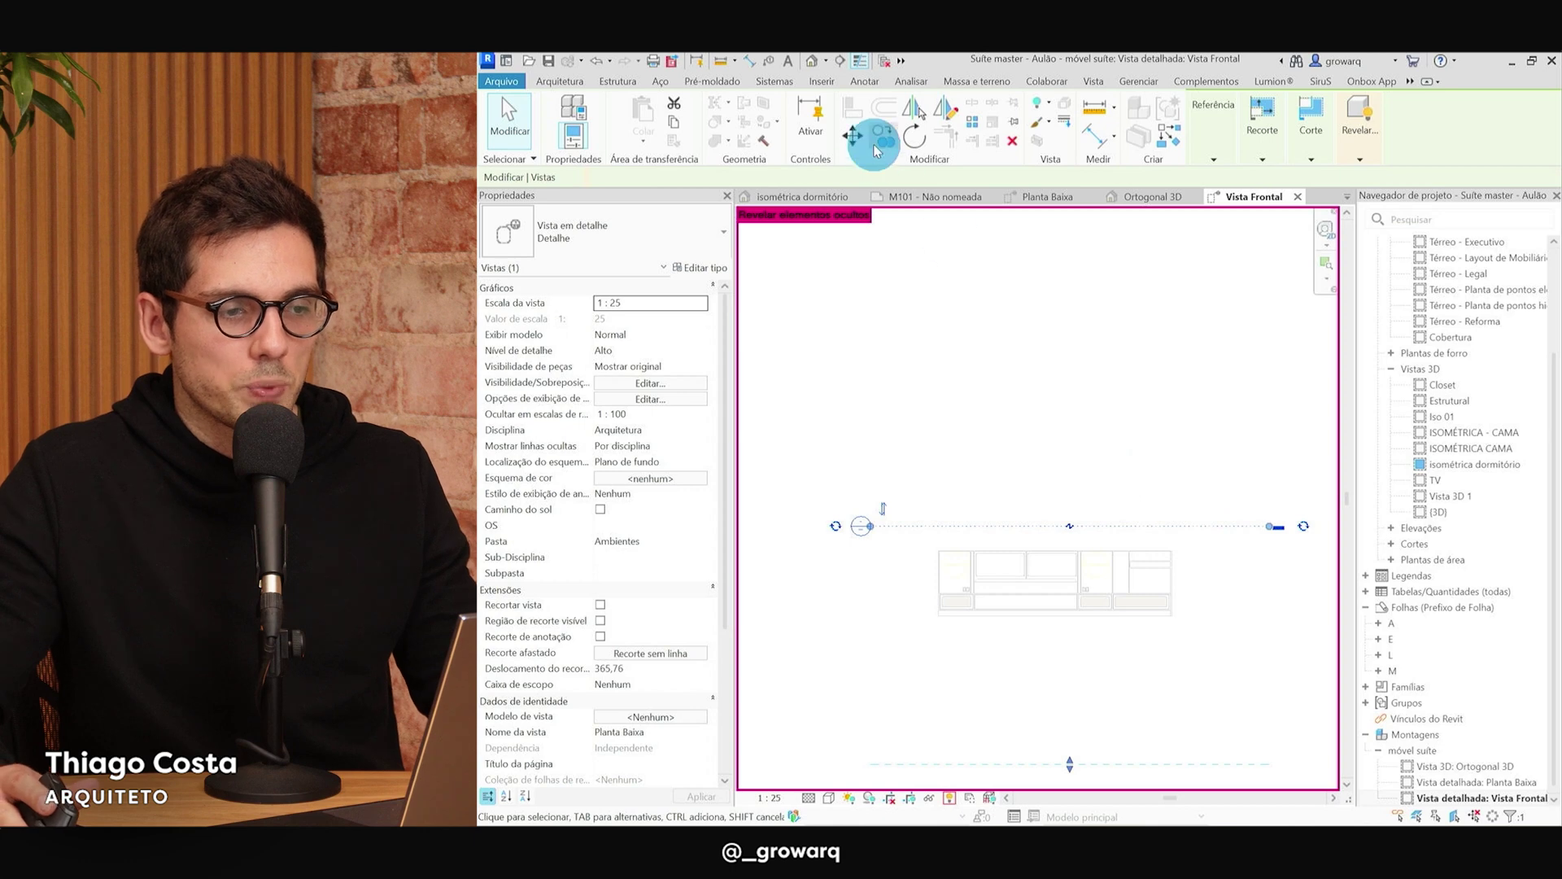
pyautogui.click(876, 150)
pyautogui.click(1194, 527)
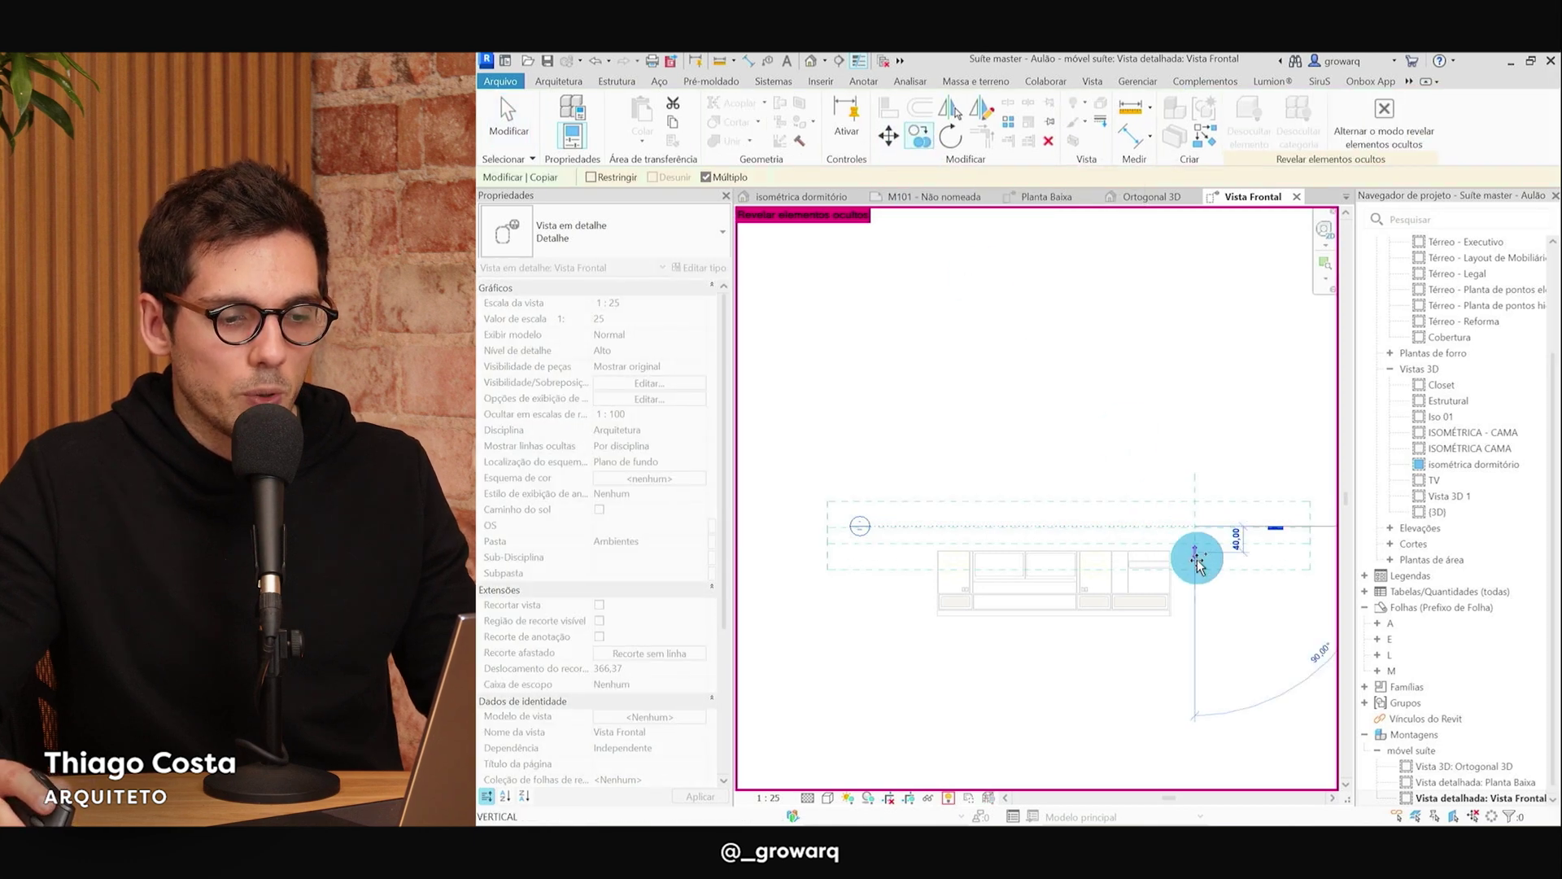
pyautogui.click(1196, 607)
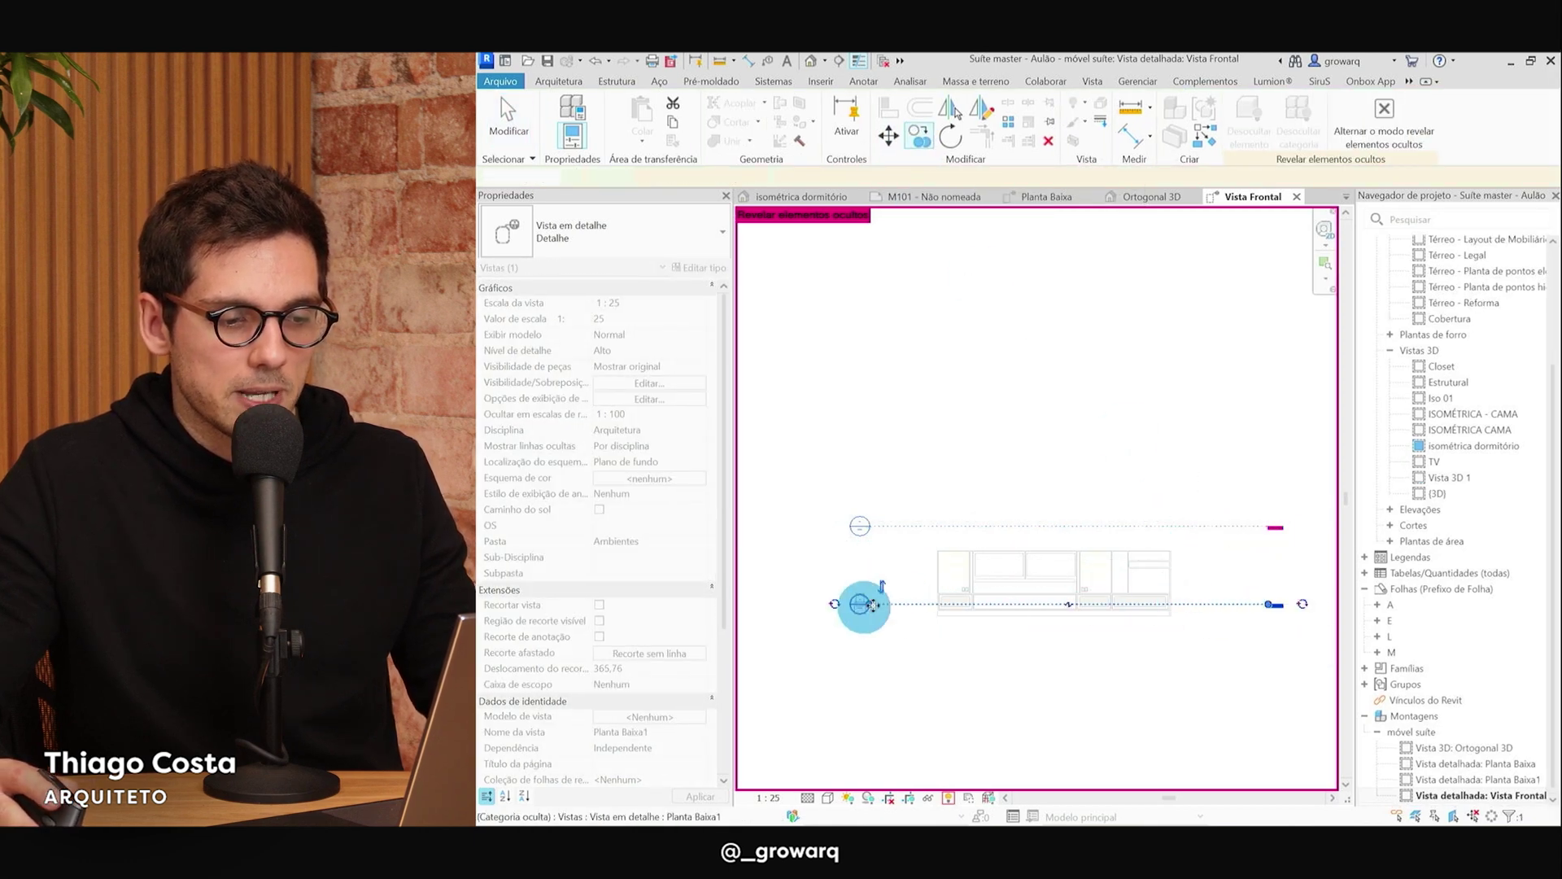
pyautogui.press('Escape')
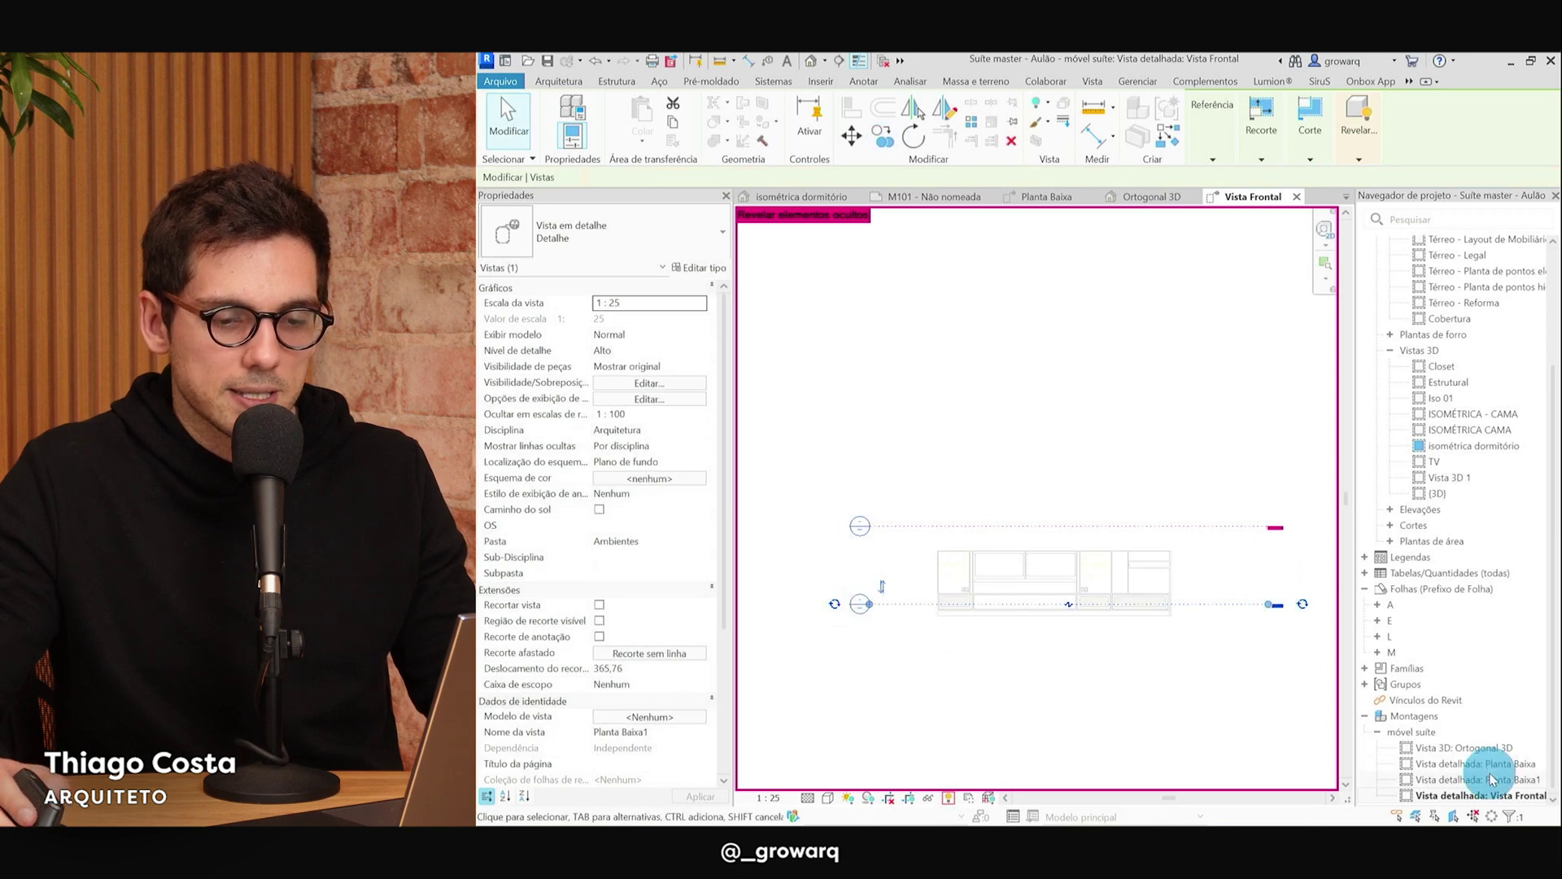
pyautogui.doubleClick(1504, 765)
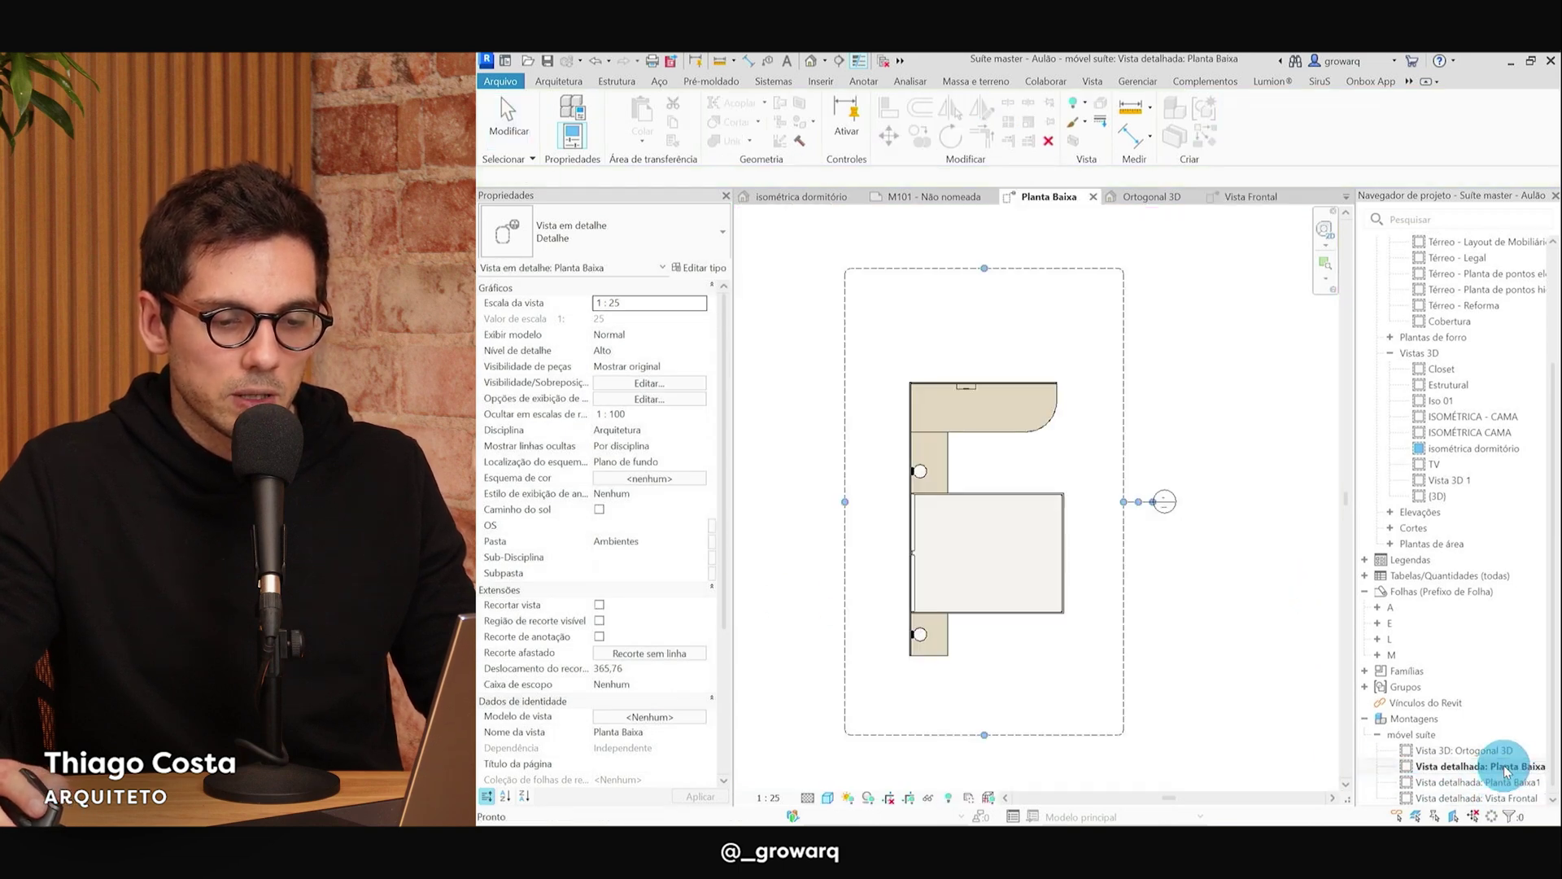
pyautogui.doubleClick(1497, 784)
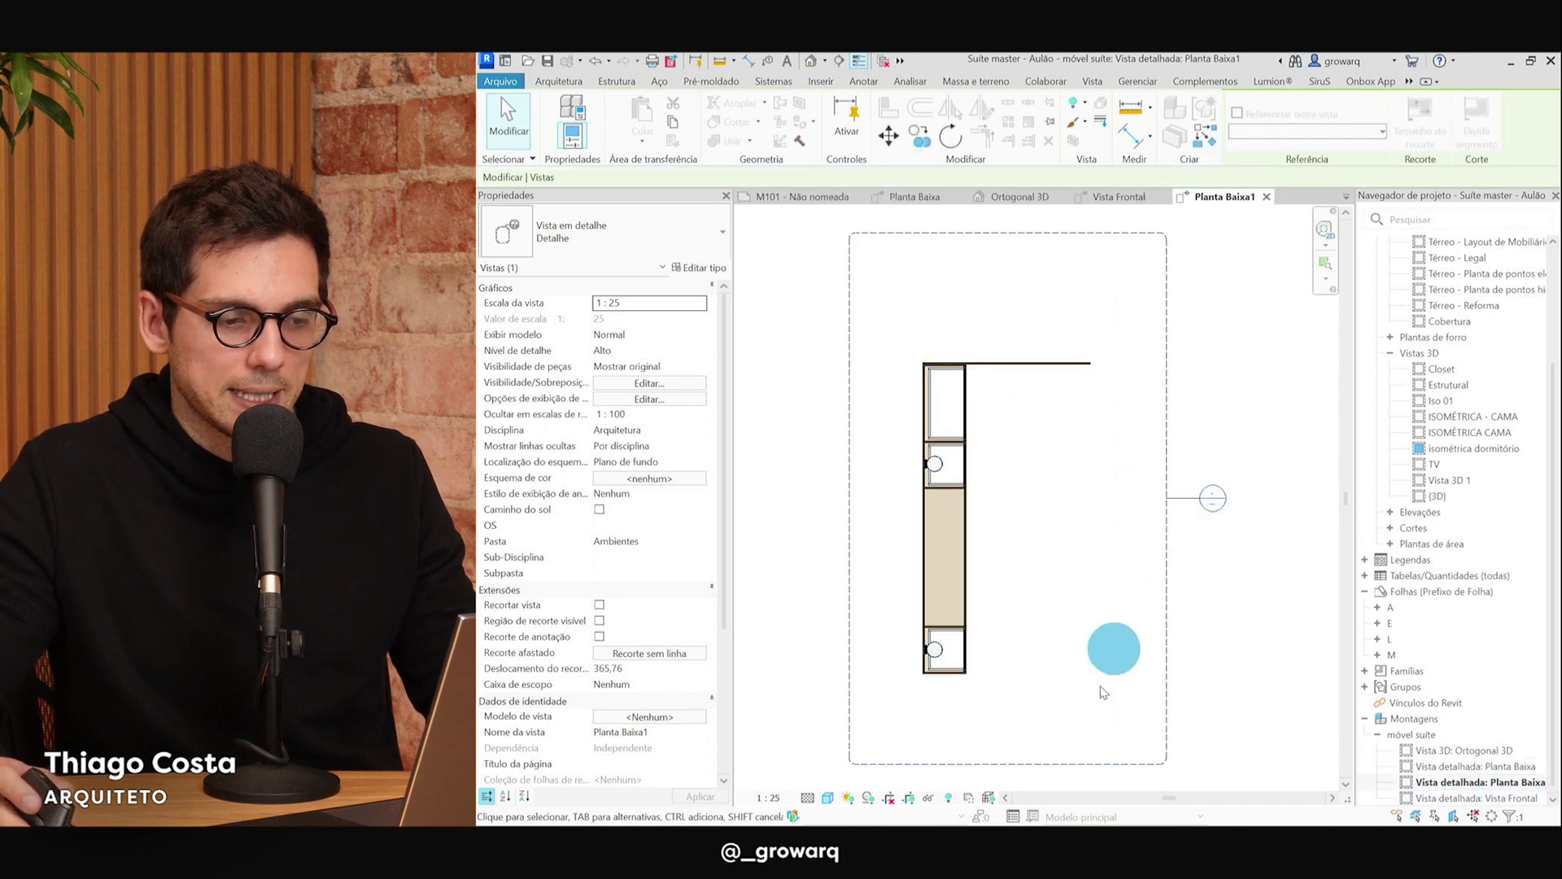
pyautogui.scroll(4, 923, 398)
pyautogui.scroll(-3, 1100, 286)
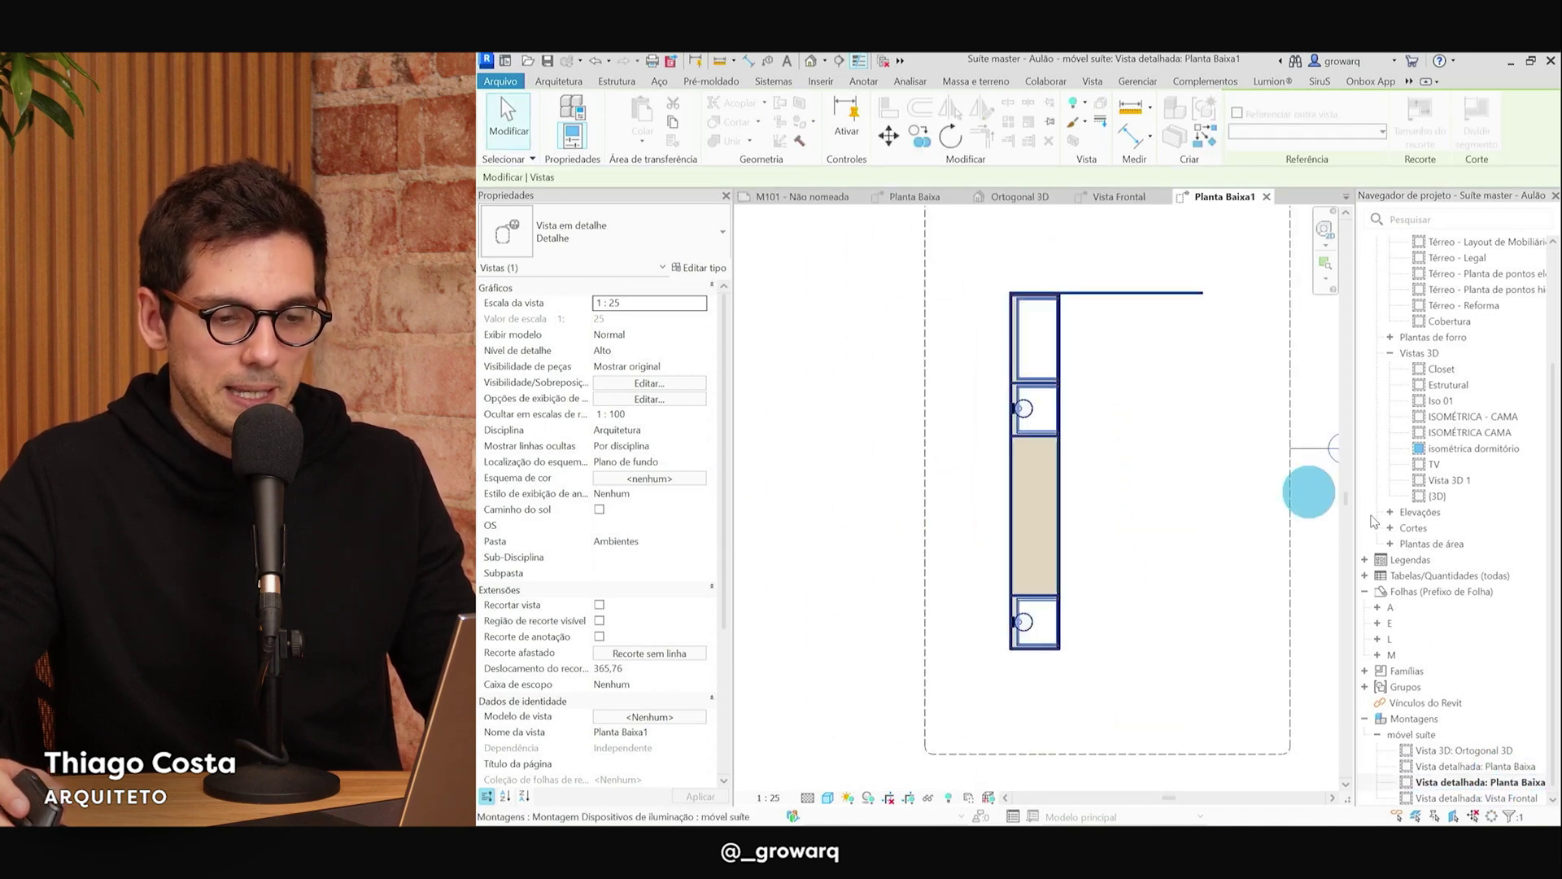
pyautogui.click(1493, 799)
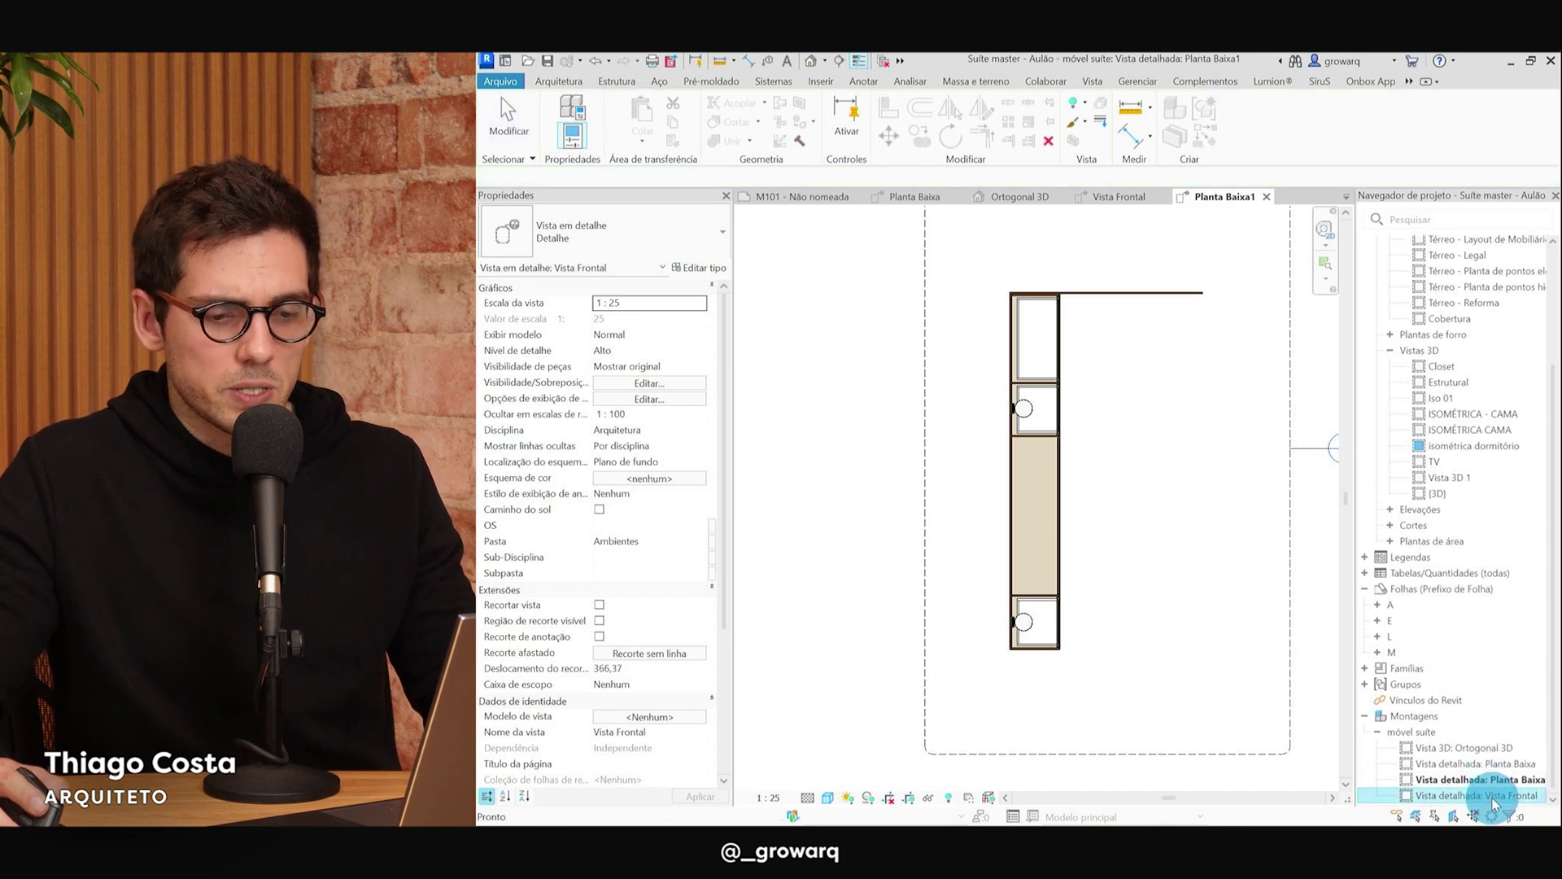
pyautogui.doubleClick(1499, 765)
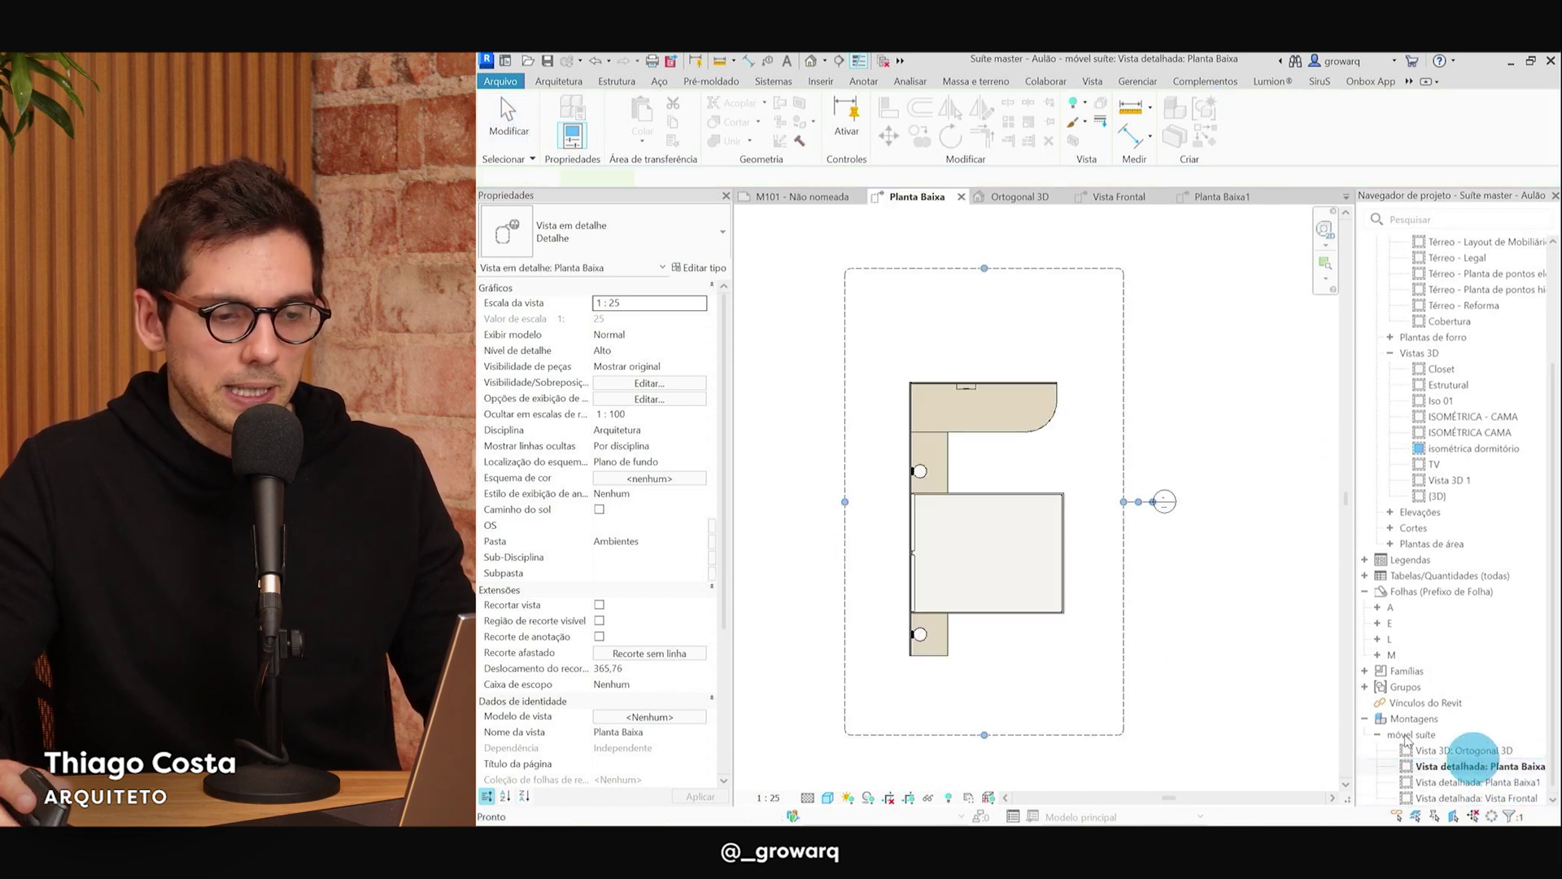
pyautogui.click(952, 801)
# Copy the Vista Frontal elevation marker and rotate the copy to horizontal.
pyautogui.scroll(-1, 1168, 411)
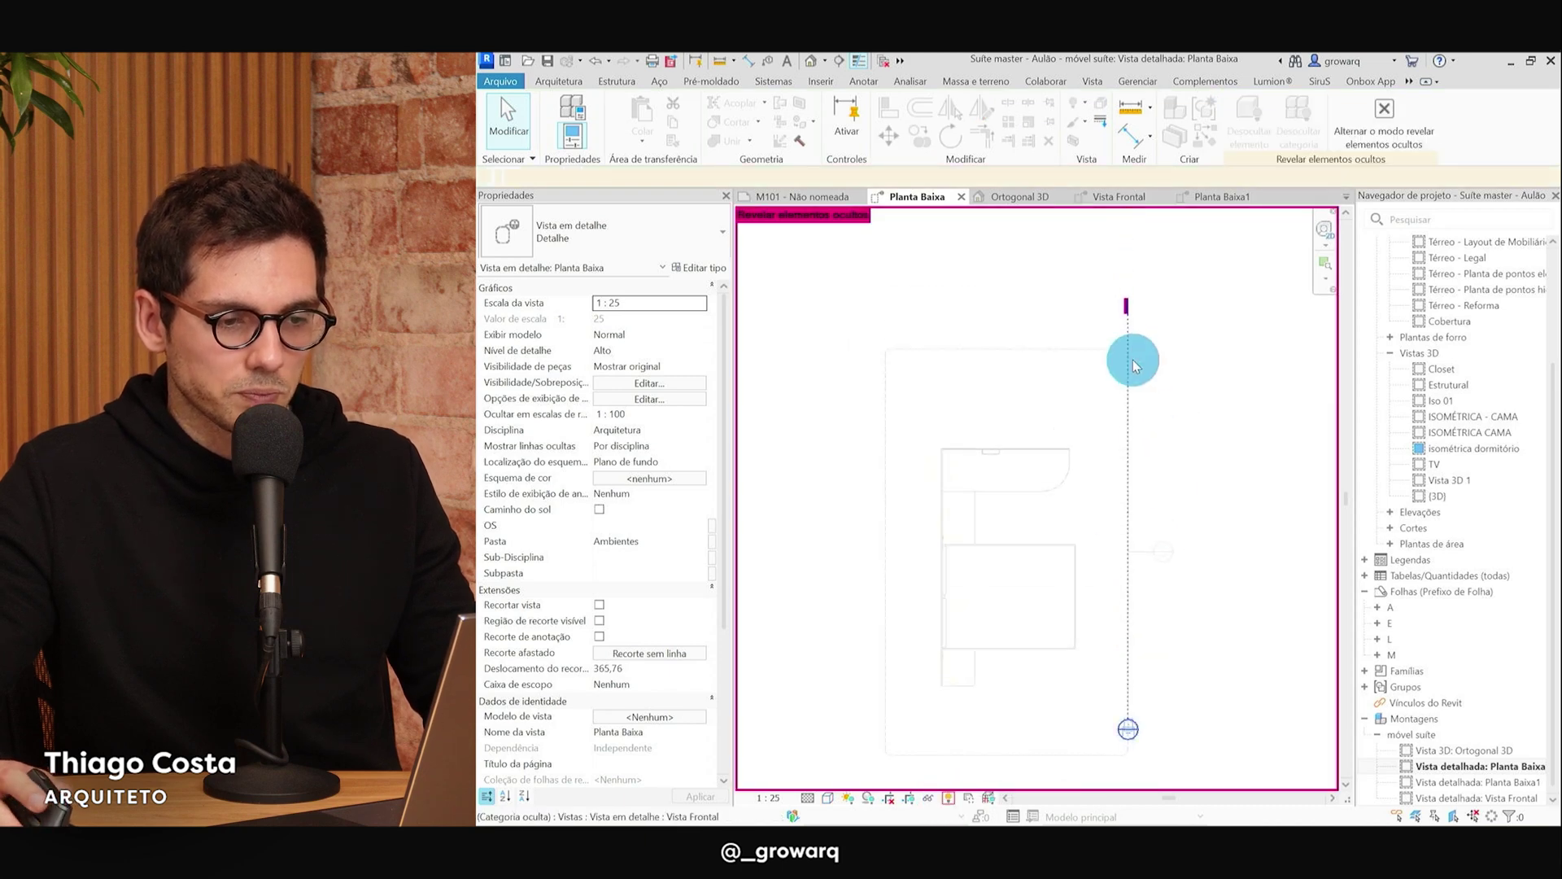
pyautogui.click(1127, 312)
pyautogui.click(1073, 448)
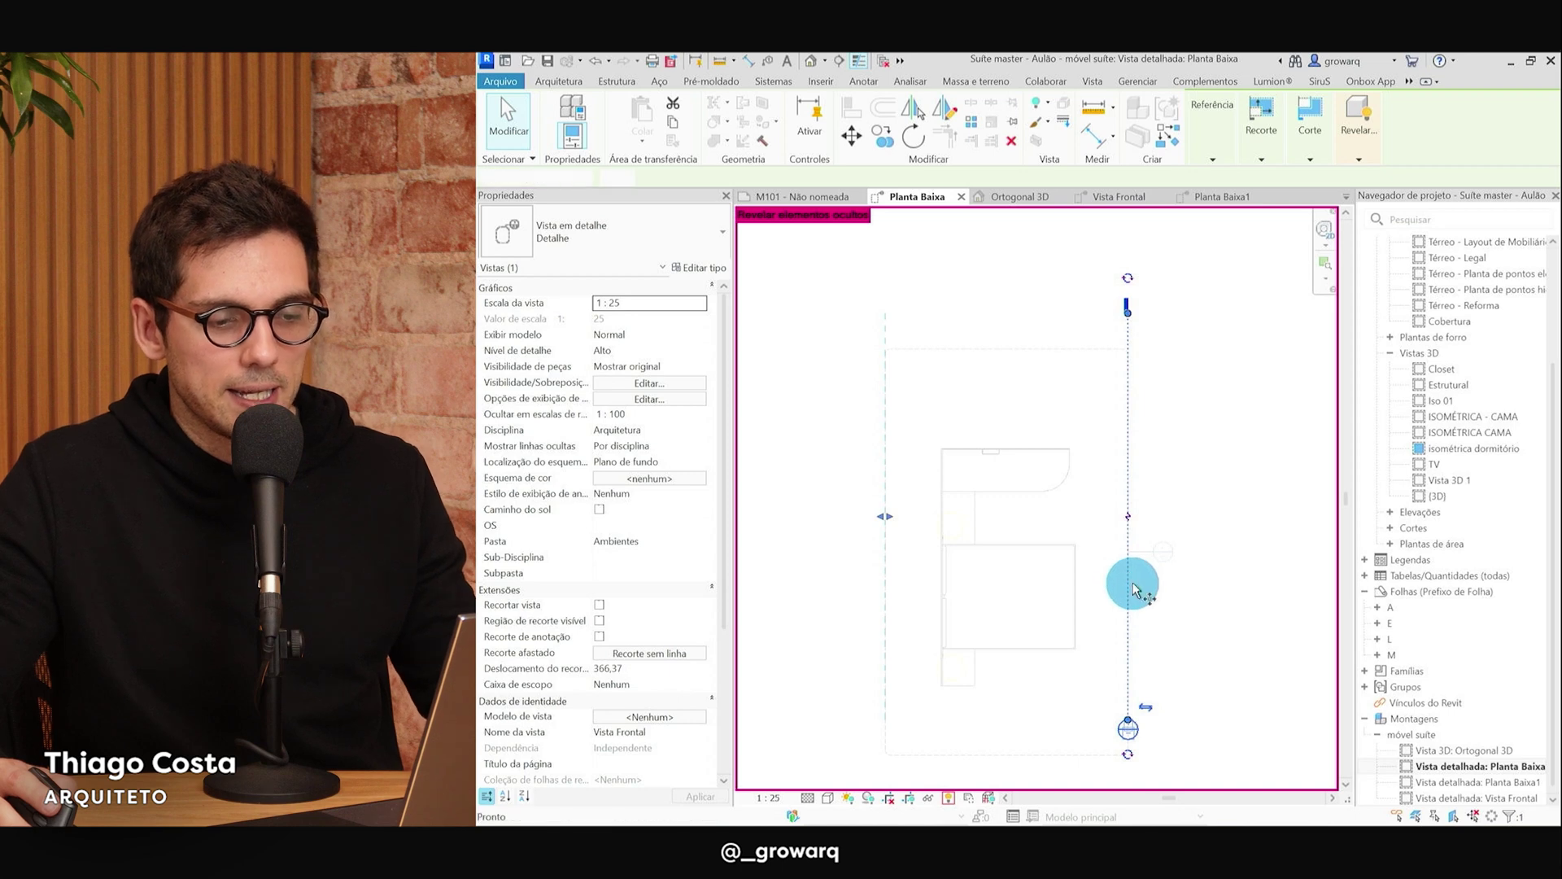
pyautogui.press('c')
pyautogui.click(1130, 583)
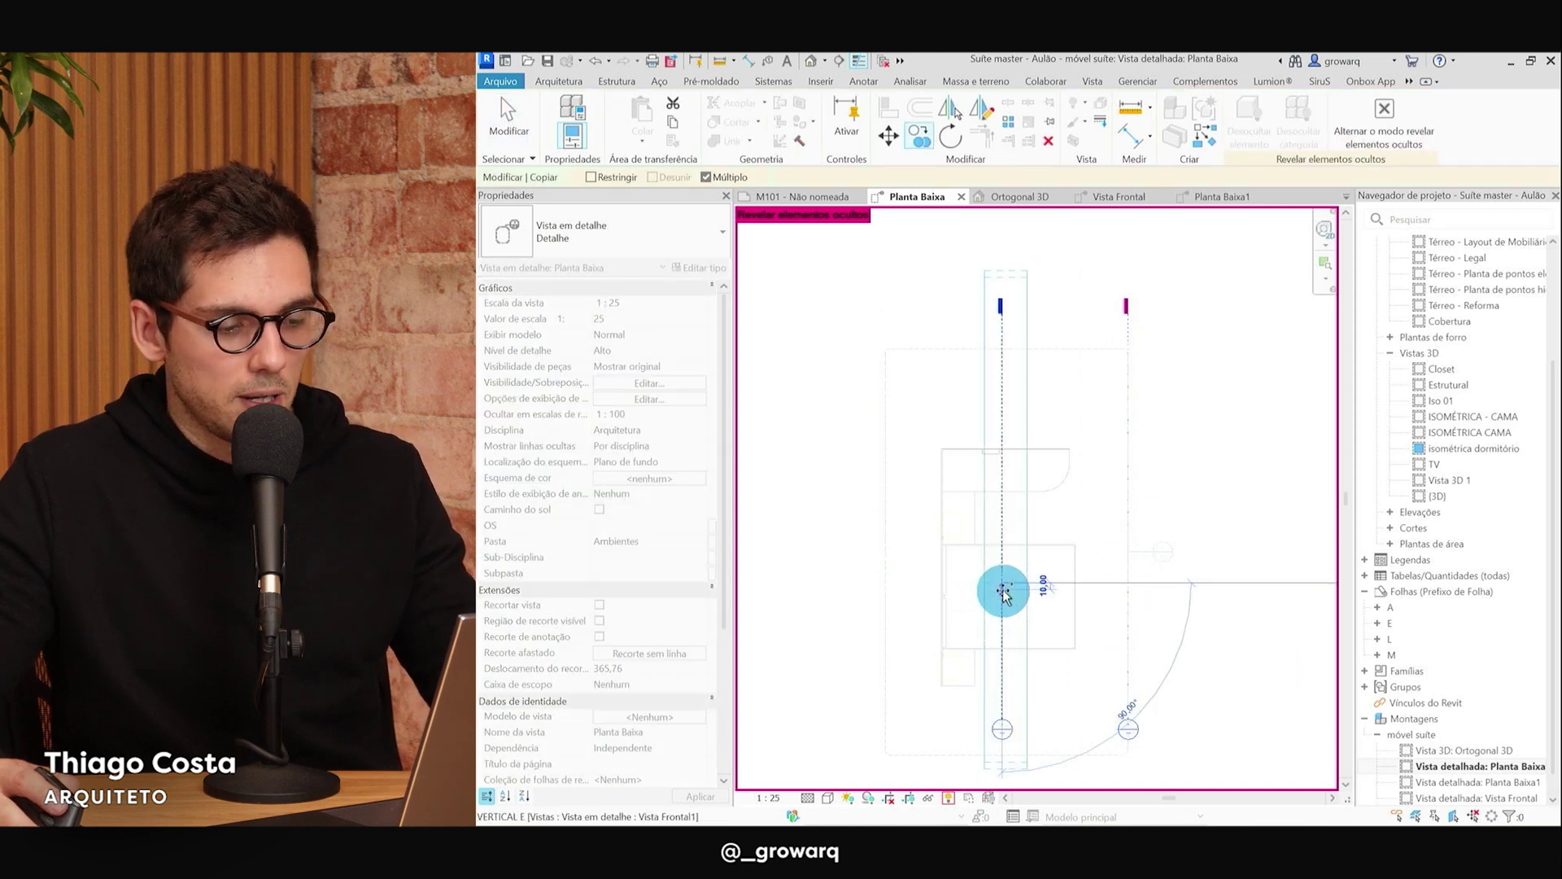
pyautogui.press('r')
pyautogui.press('o')
pyautogui.click(1127, 566)
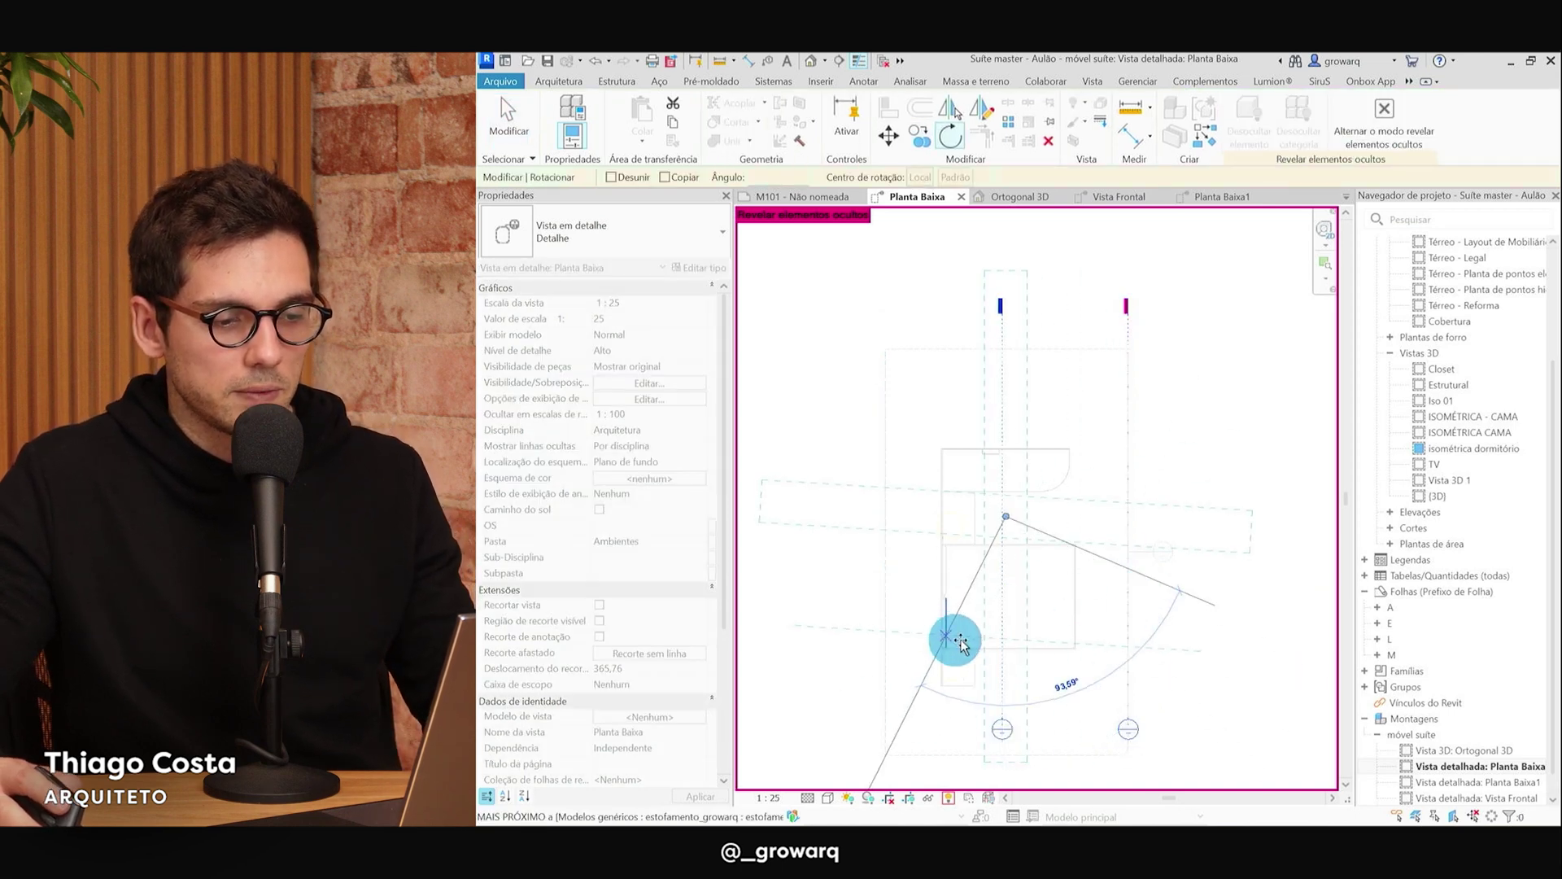
pyautogui.click(984, 651)
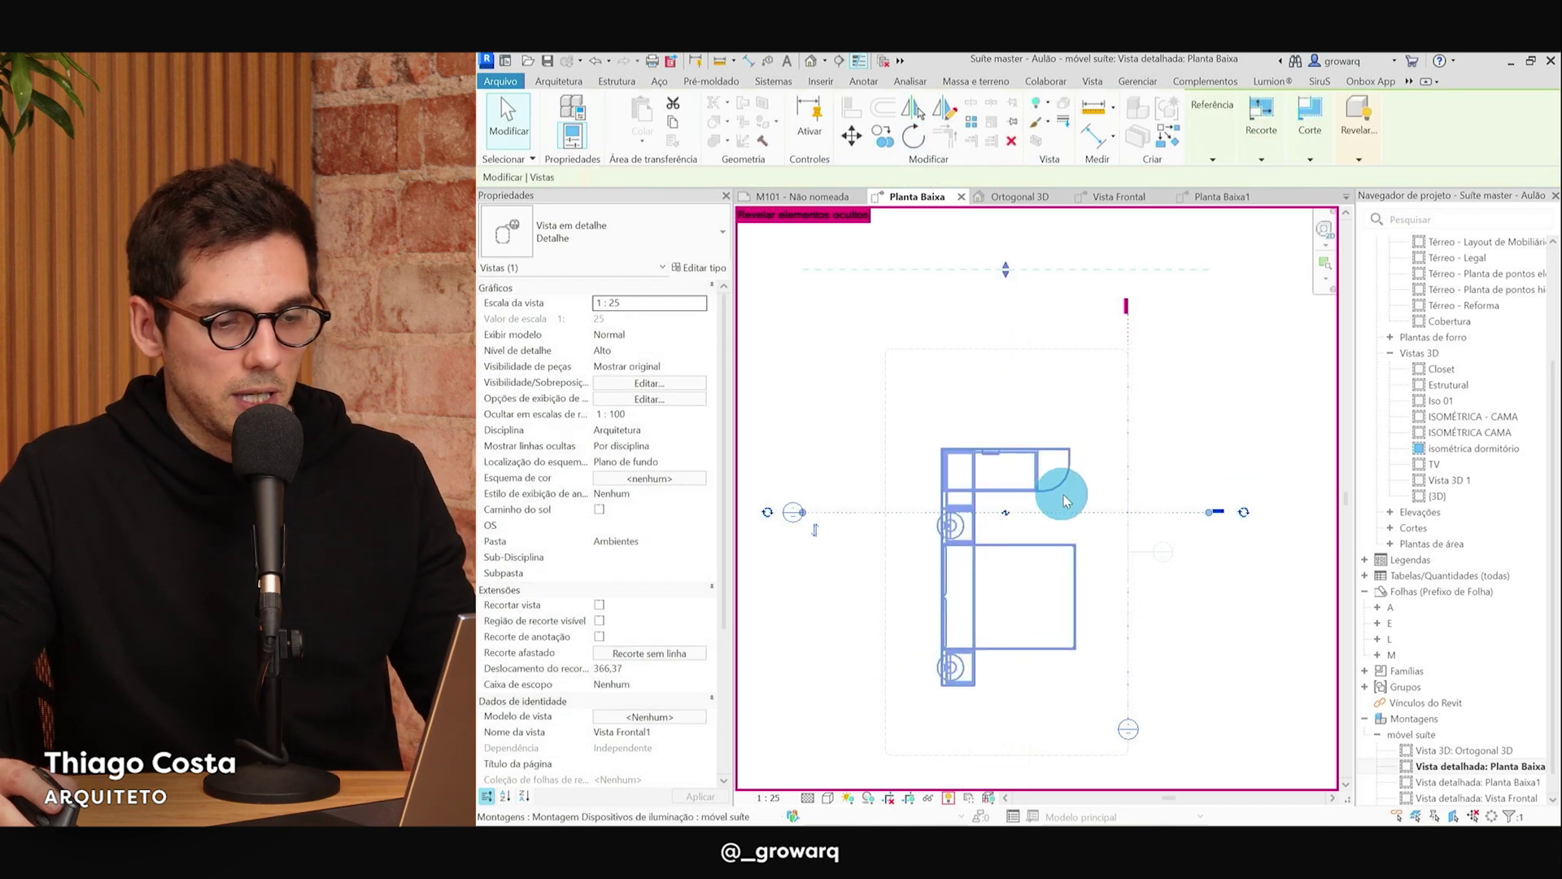
# Move the new elevation line lower across the furniture and open Vista Frontal1.
pyautogui.moveTo(1069, 516); pyautogui.dragTo(1084, 593)
pyautogui.click(838, 642)
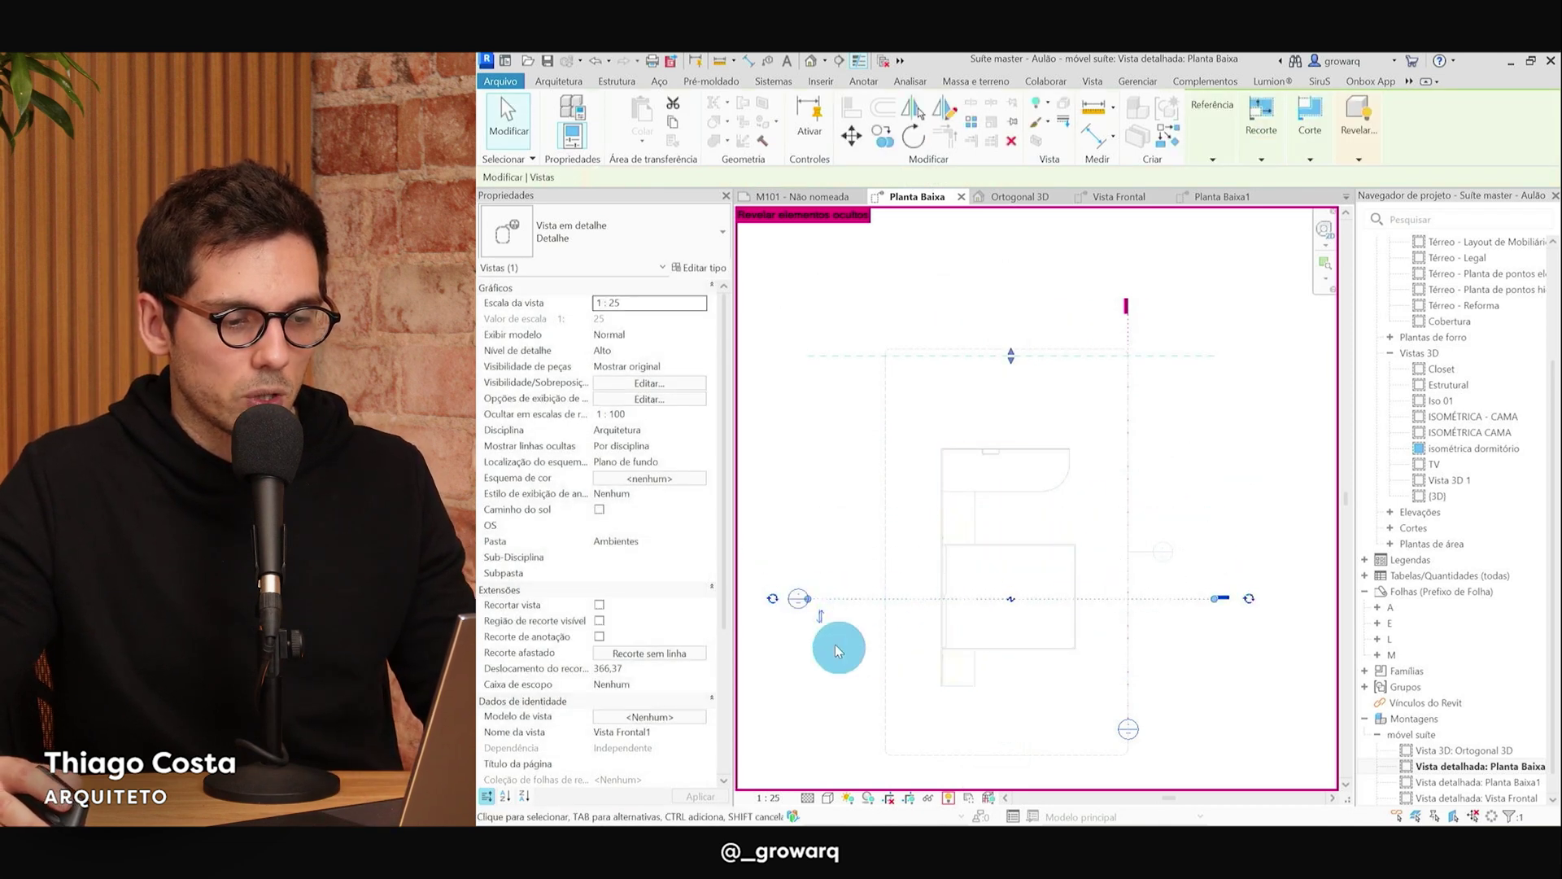
pyautogui.doubleClick(795, 602)
pyautogui.click(1114, 572)
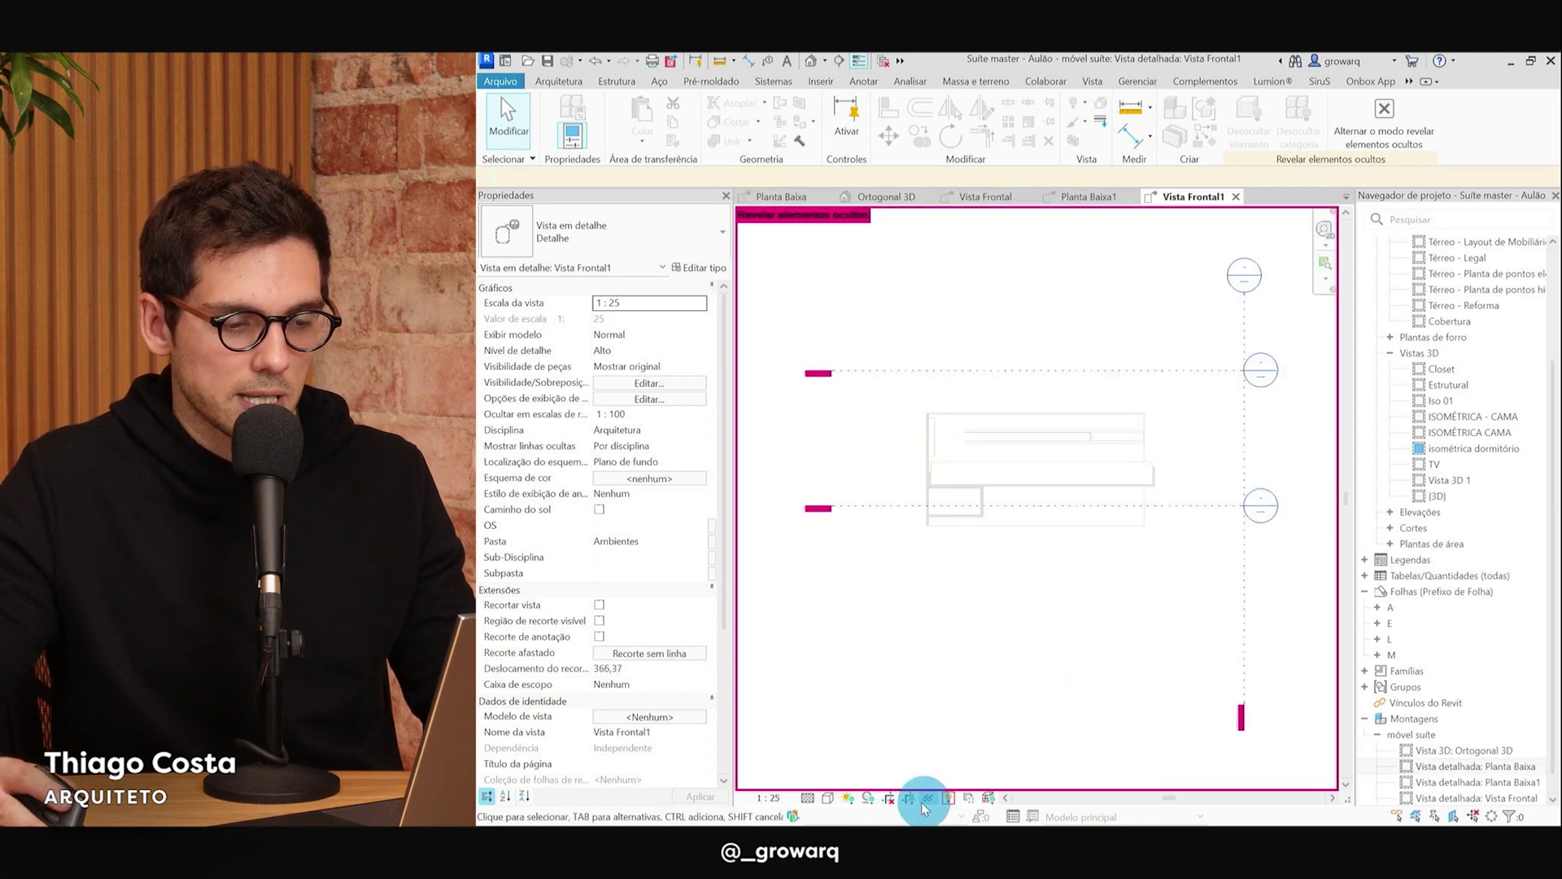
# Turn off Reveal Hidden Elements and inspect the furniture front in Vista Frontal1.
pyautogui.click(946, 797)
pyautogui.scroll(2, 983, 436)
pyautogui.scroll(5, 861, 506)
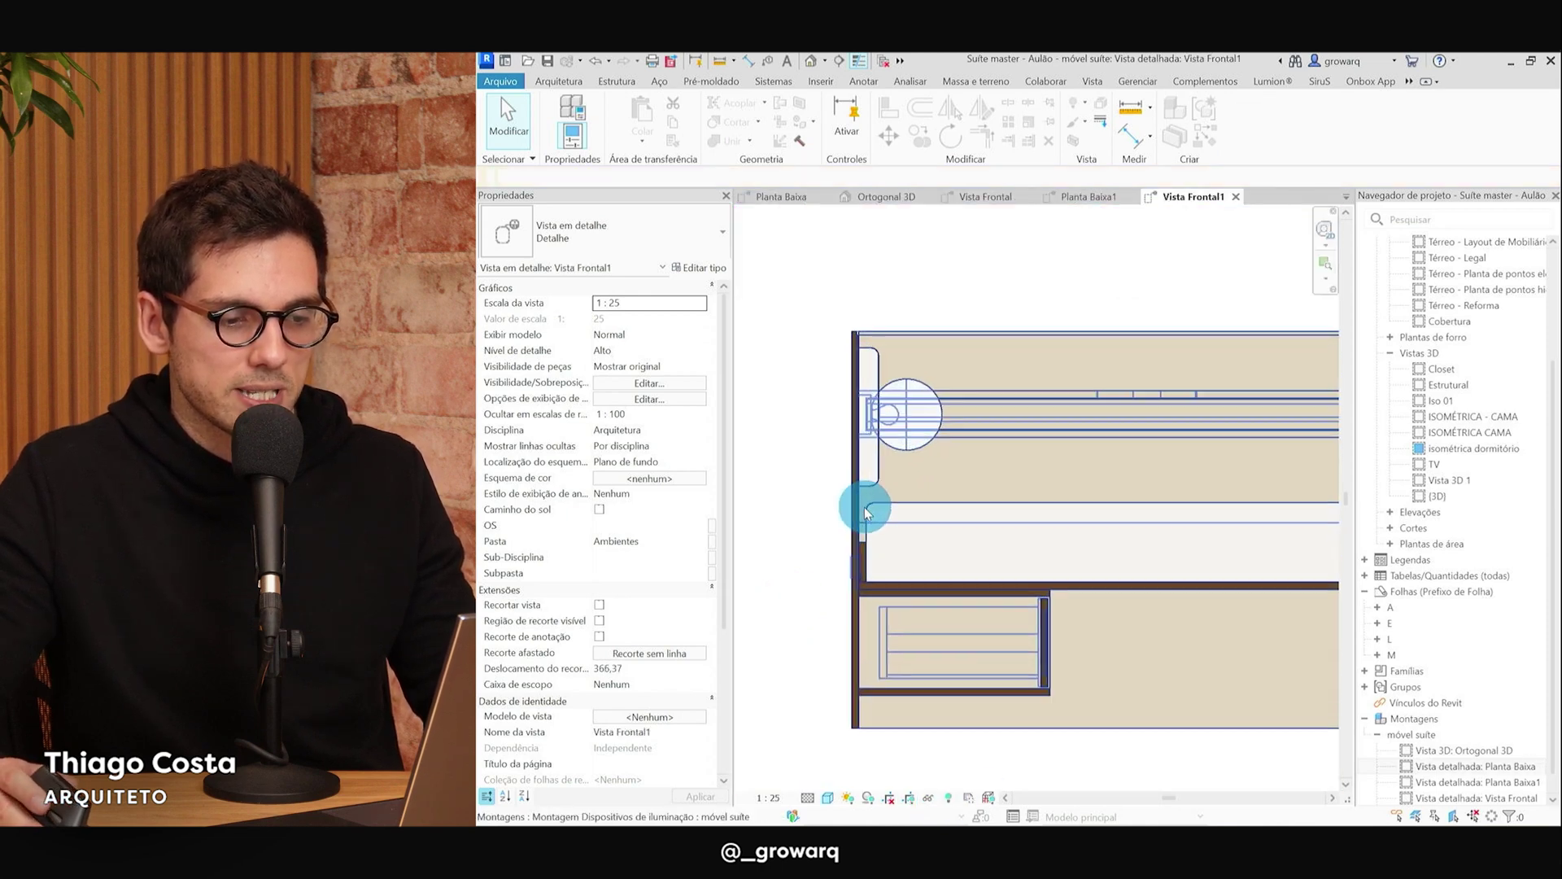
pyautogui.scroll(-1, 831, 587)
pyautogui.click(999, 613)
pyautogui.moveTo(1213, 633); pyautogui.dragTo(1110, 662, button='middle')
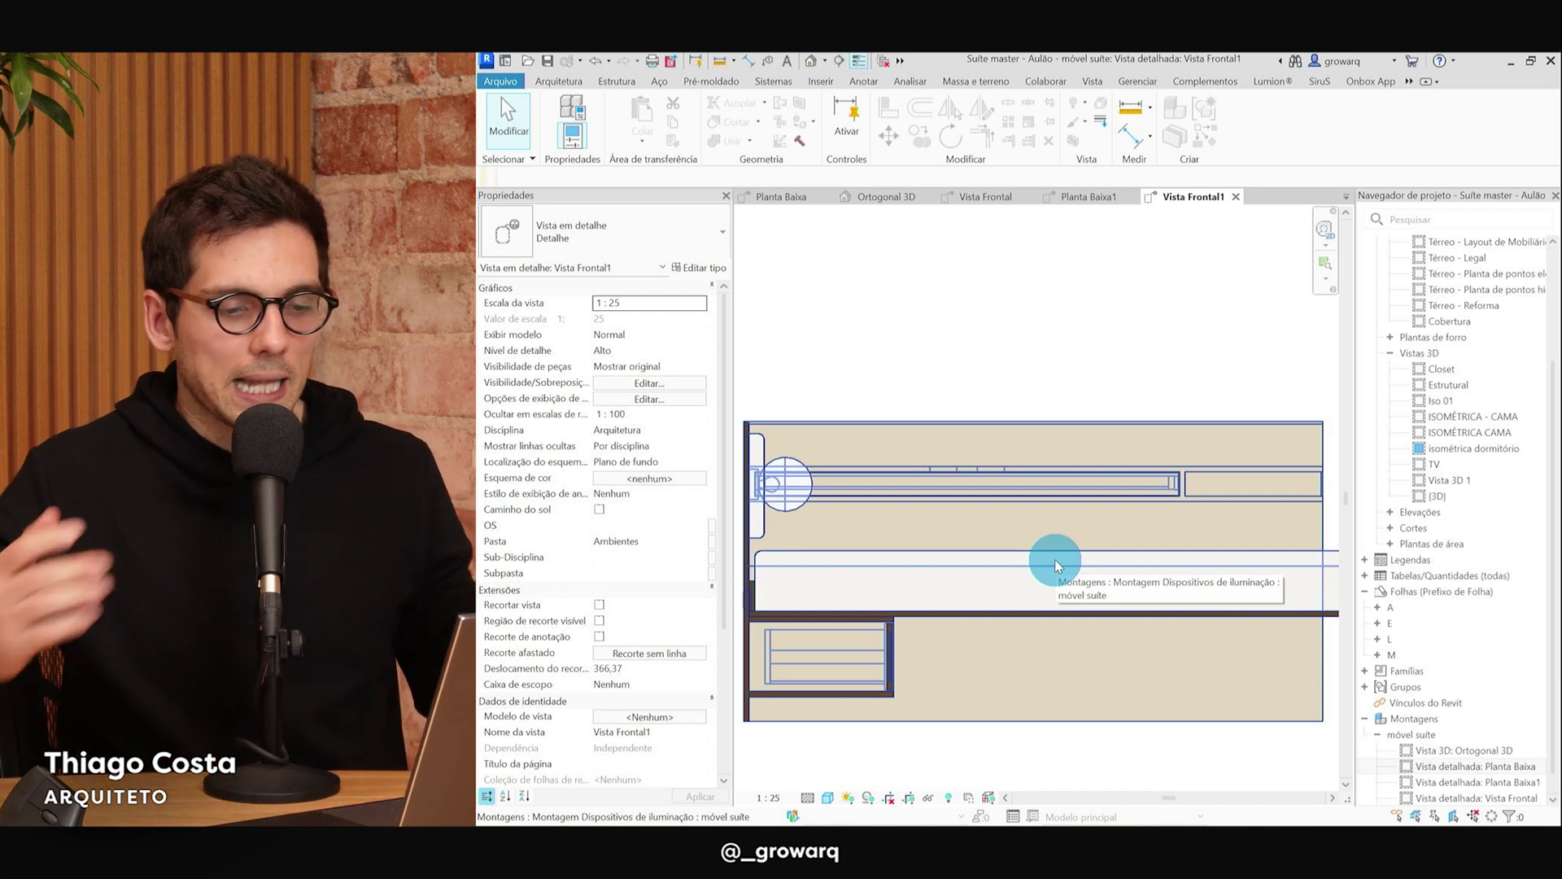
# Return to Planta Baixa with hidden elements no longer revealed, centering the furniture.
pyautogui.doubleClick(1484, 769)
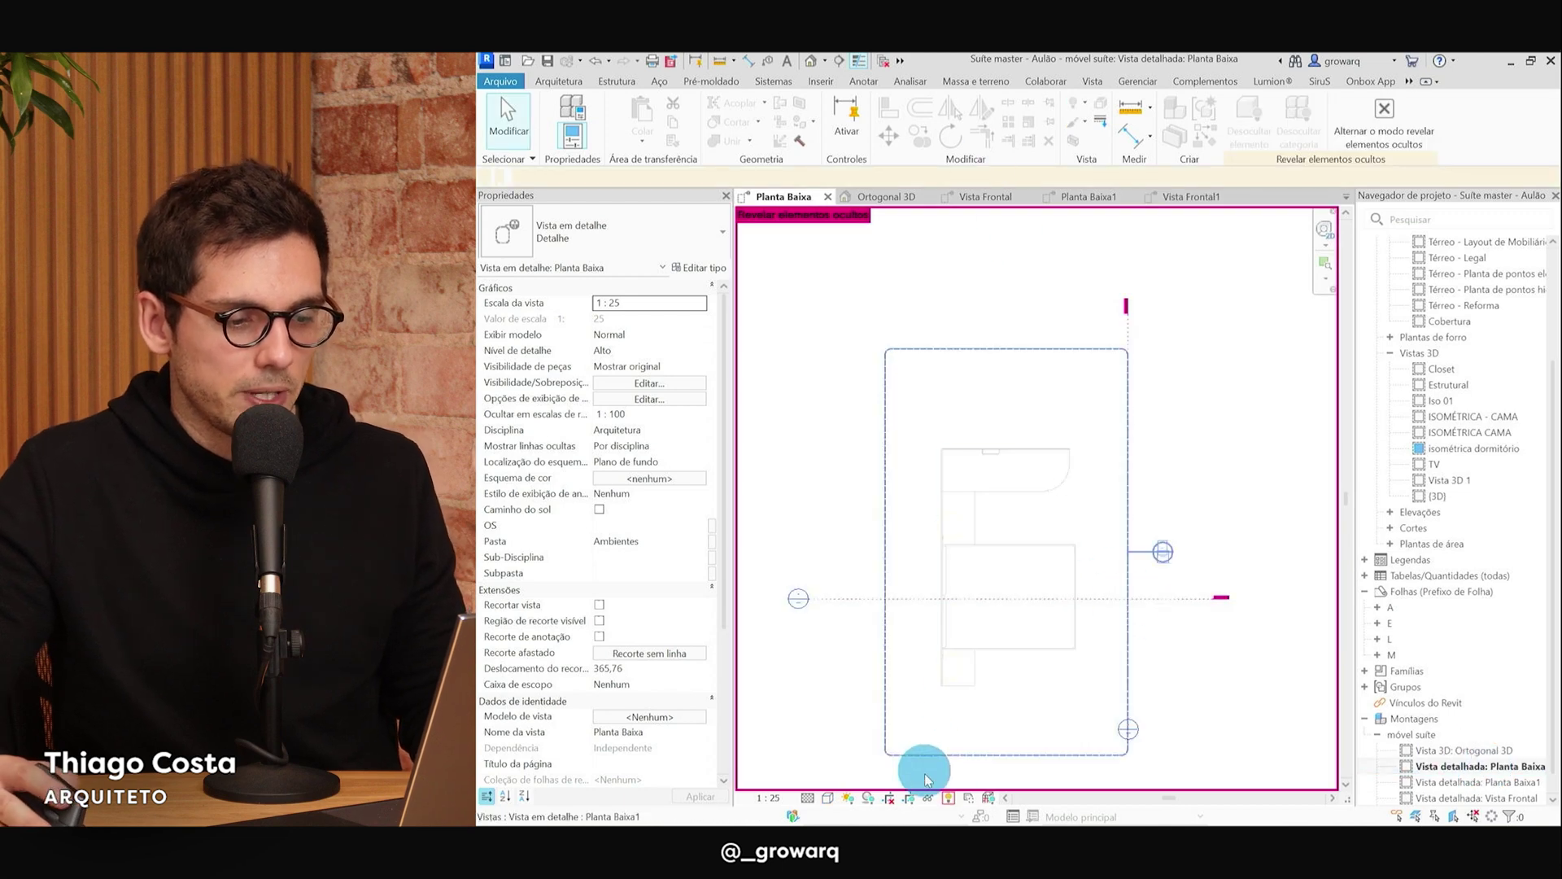
pyautogui.click(947, 797)
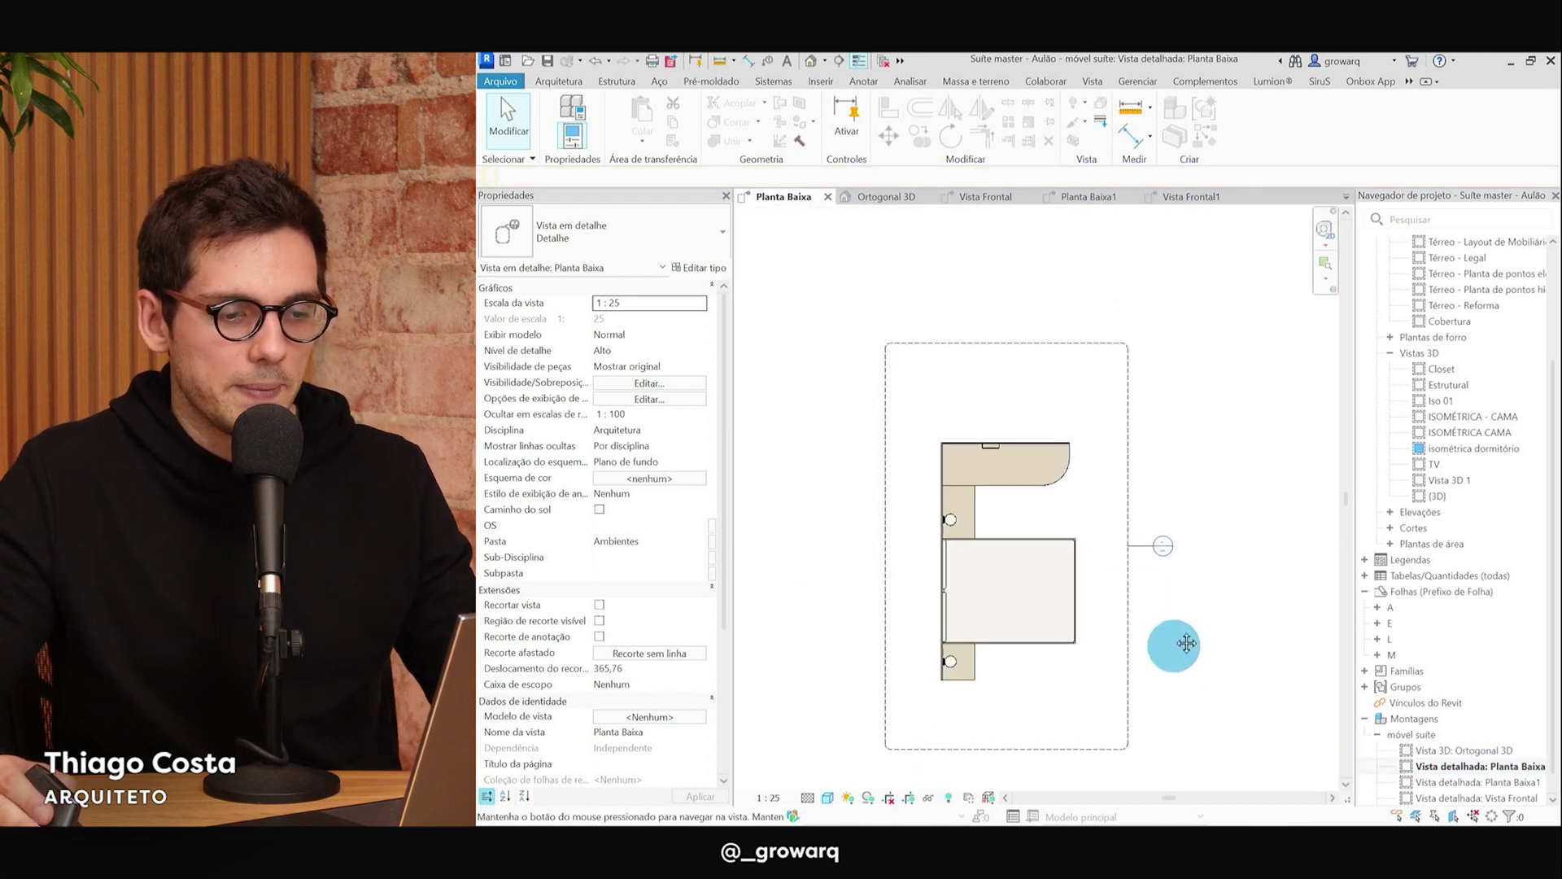
pyautogui.moveTo(1172, 660); pyautogui.dragTo(1174, 615, button='middle')
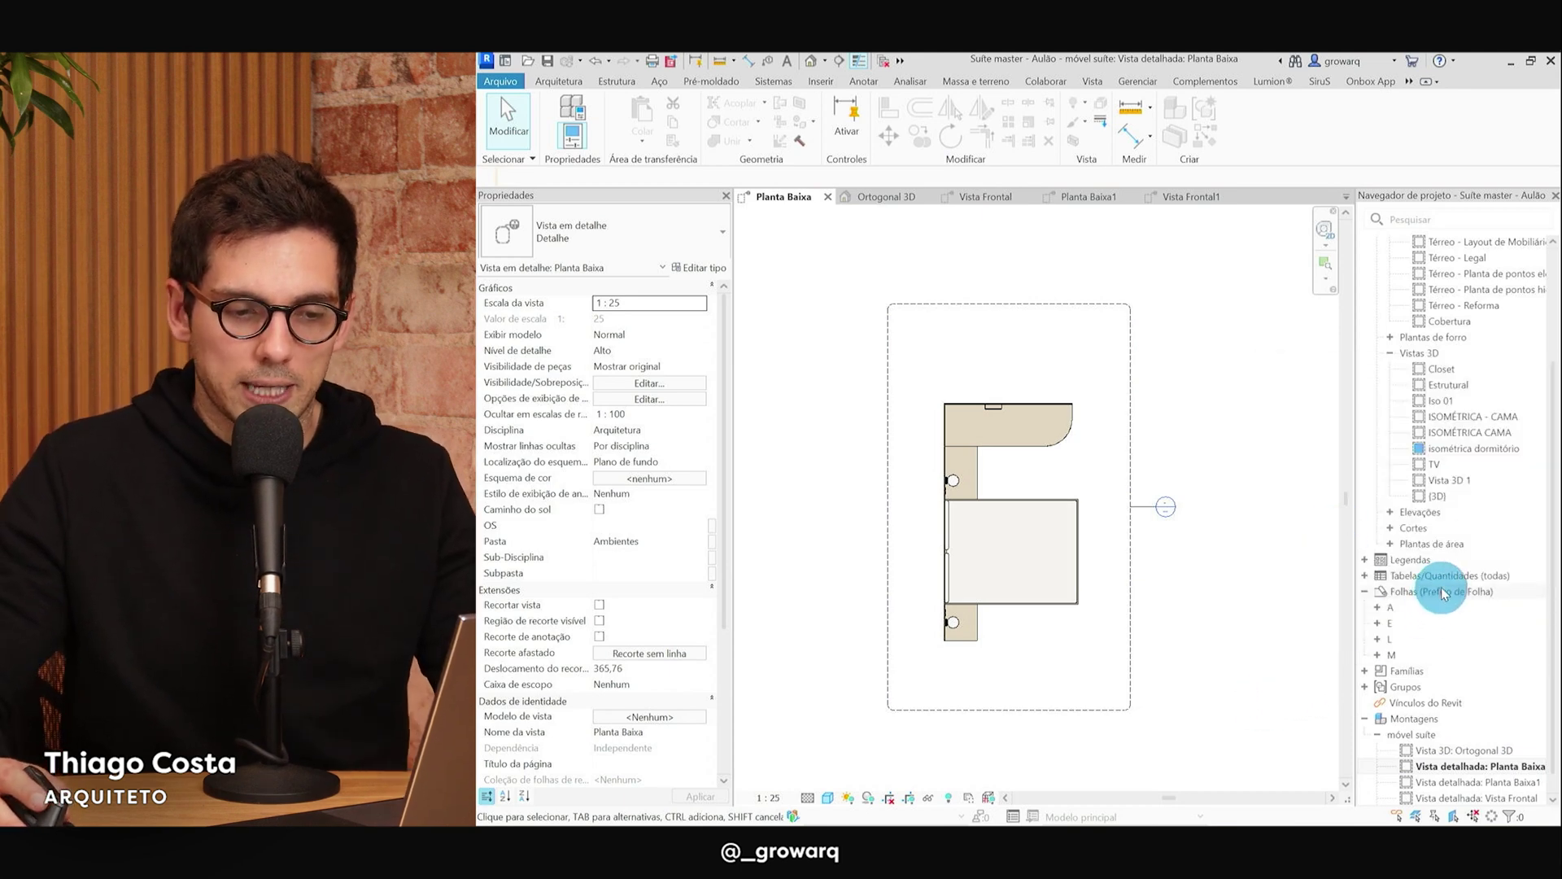
pyautogui.click(1442, 592)
# Add a new sheet under Folhas using the A4 horizontal executivo title block.
pyautogui.rightClick(1416, 592)
pyautogui.click(1386, 604)
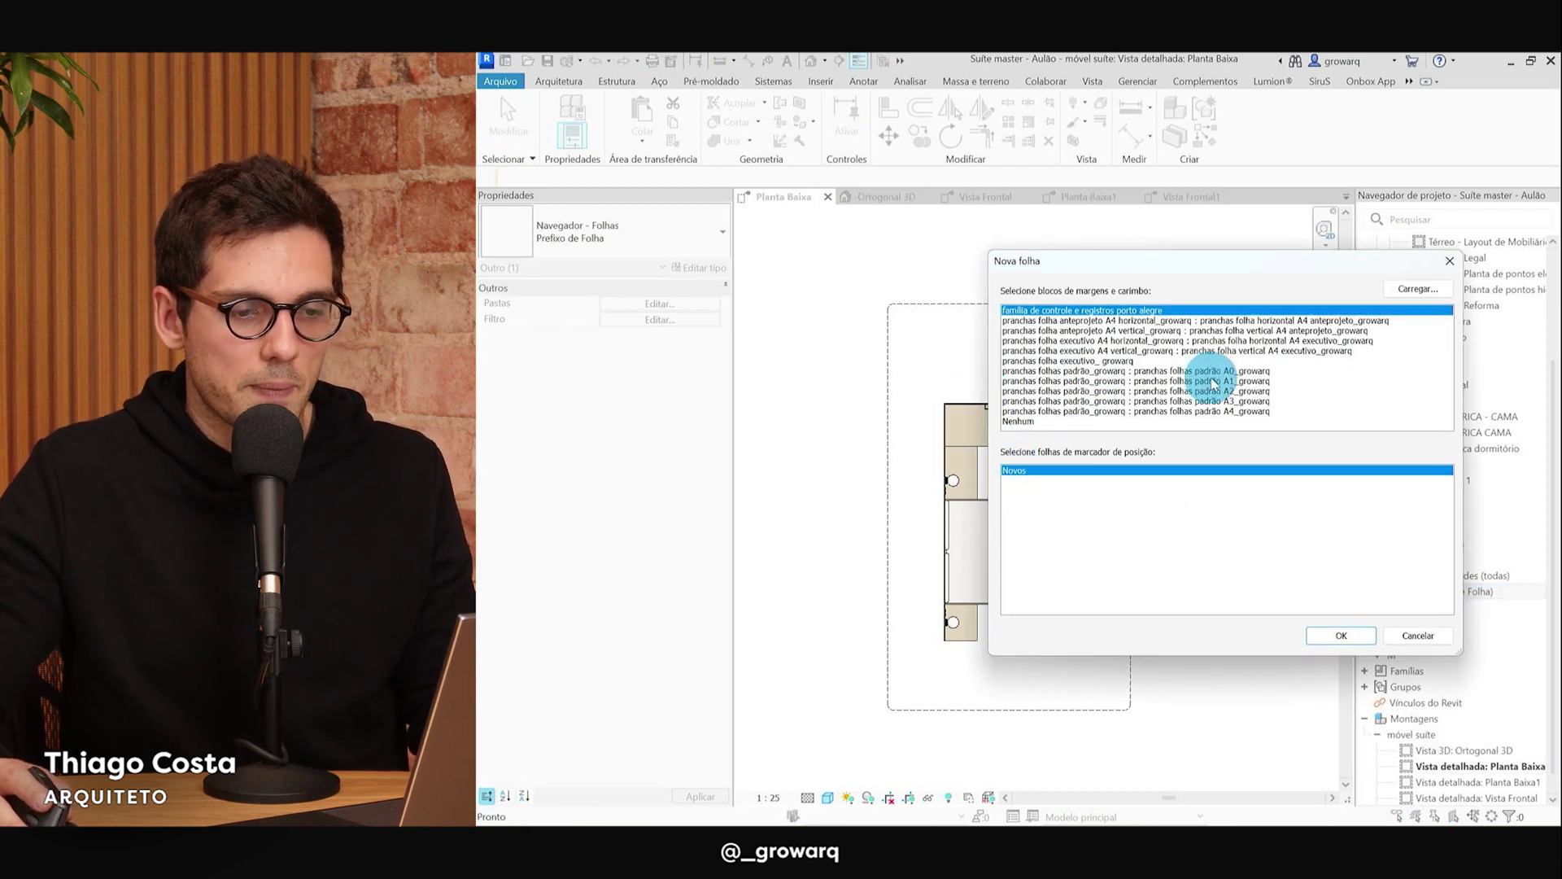
pyautogui.click(1292, 340)
pyautogui.click(1335, 635)
pyautogui.click(1499, 749)
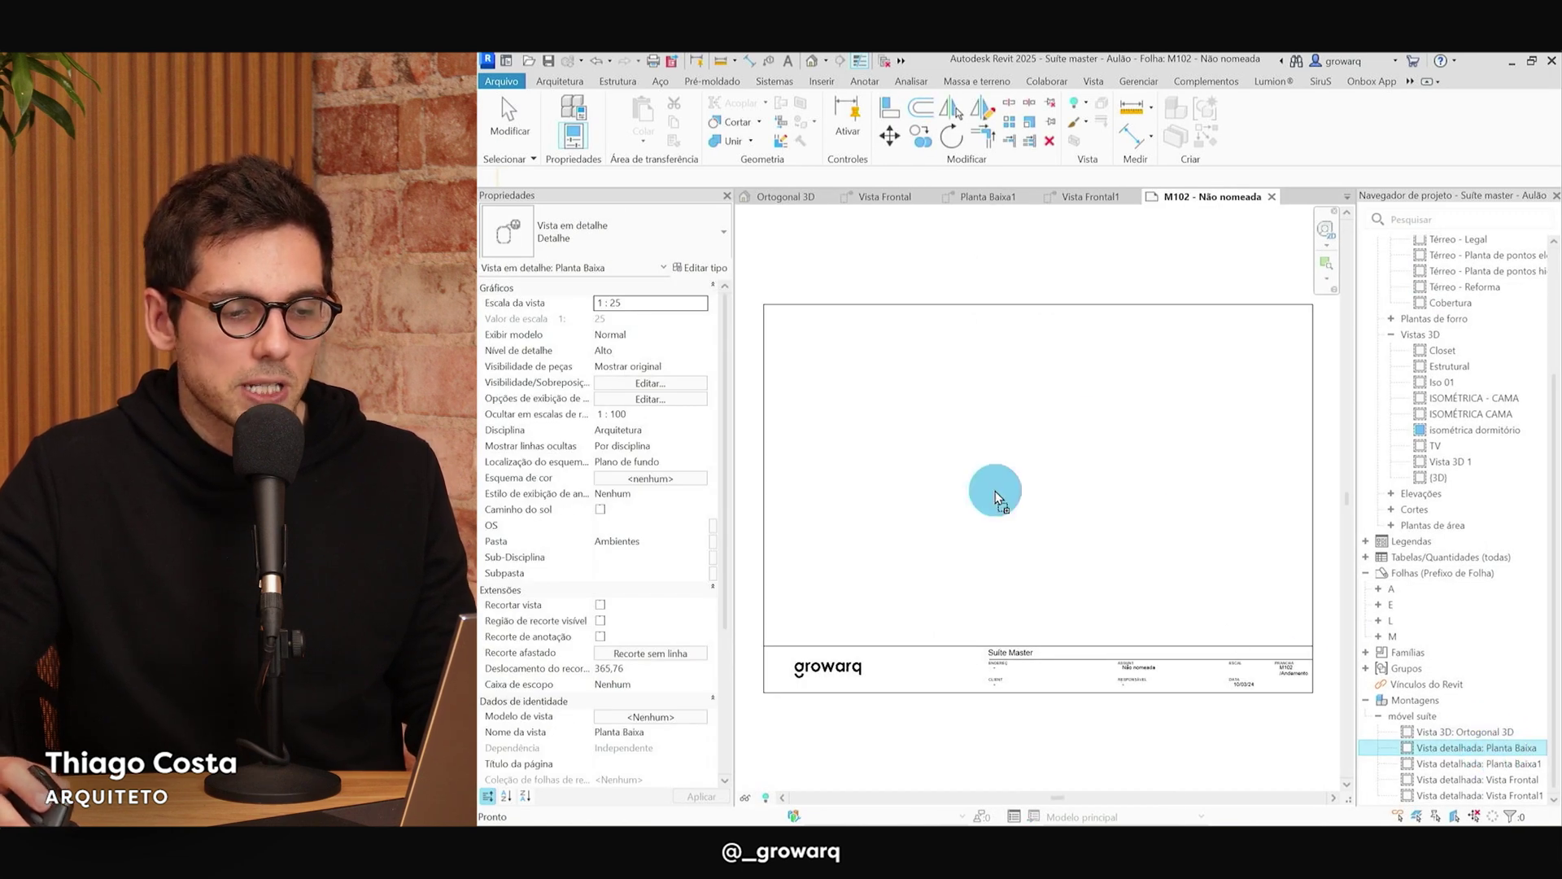
# Place the Planta Baixa viewport on sheet M102.
pyautogui.moveTo(994, 491); pyautogui.dragTo(1012, 490)
pyautogui.click(941, 395)
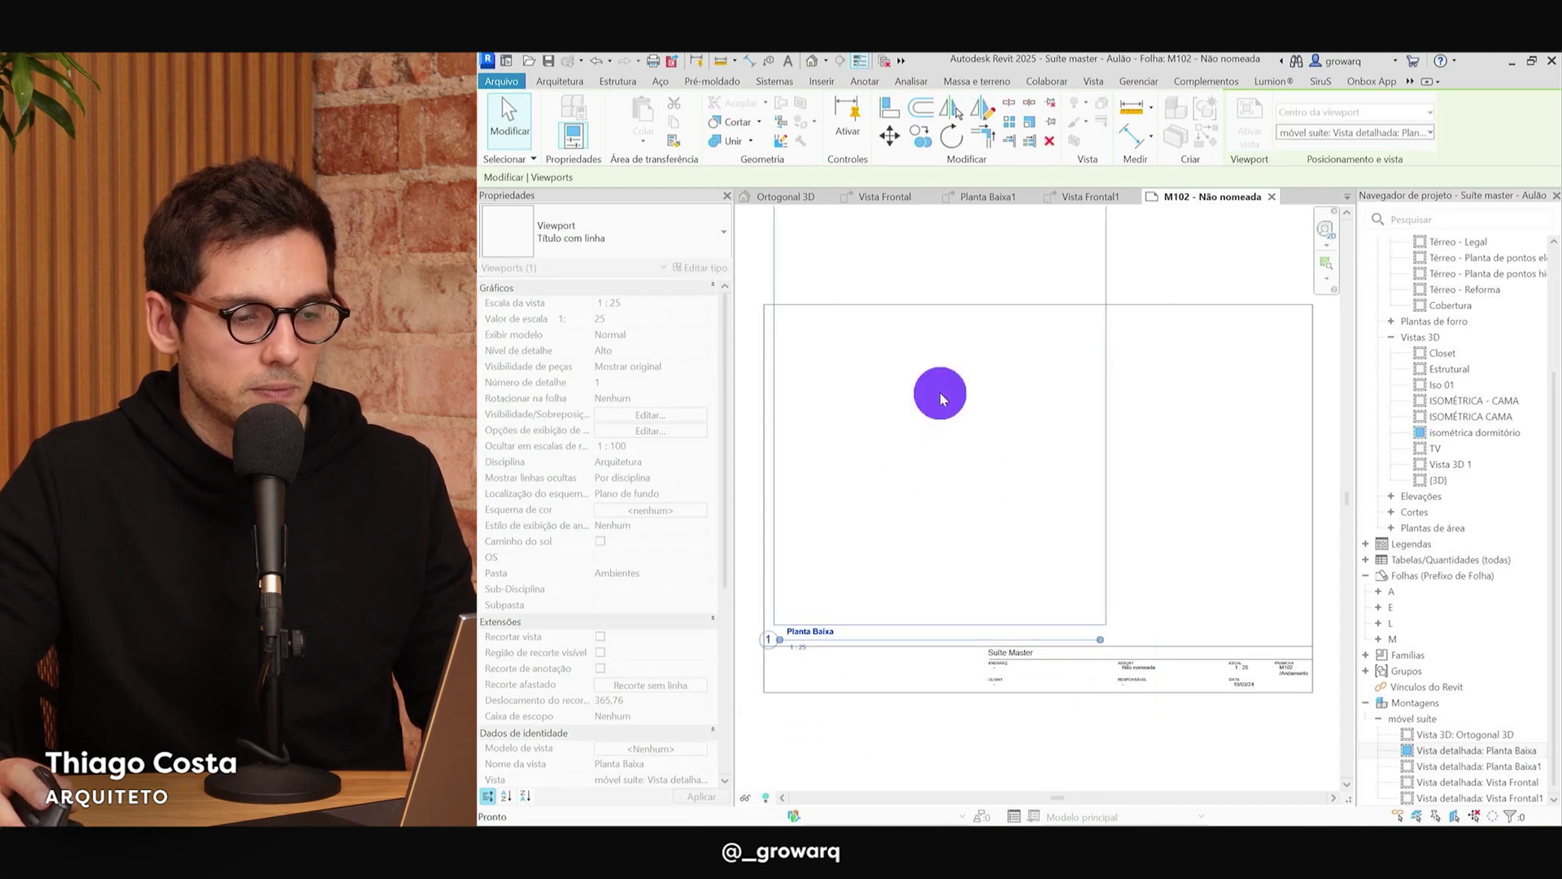
pyautogui.moveTo(941, 398); pyautogui.dragTo(933, 500)
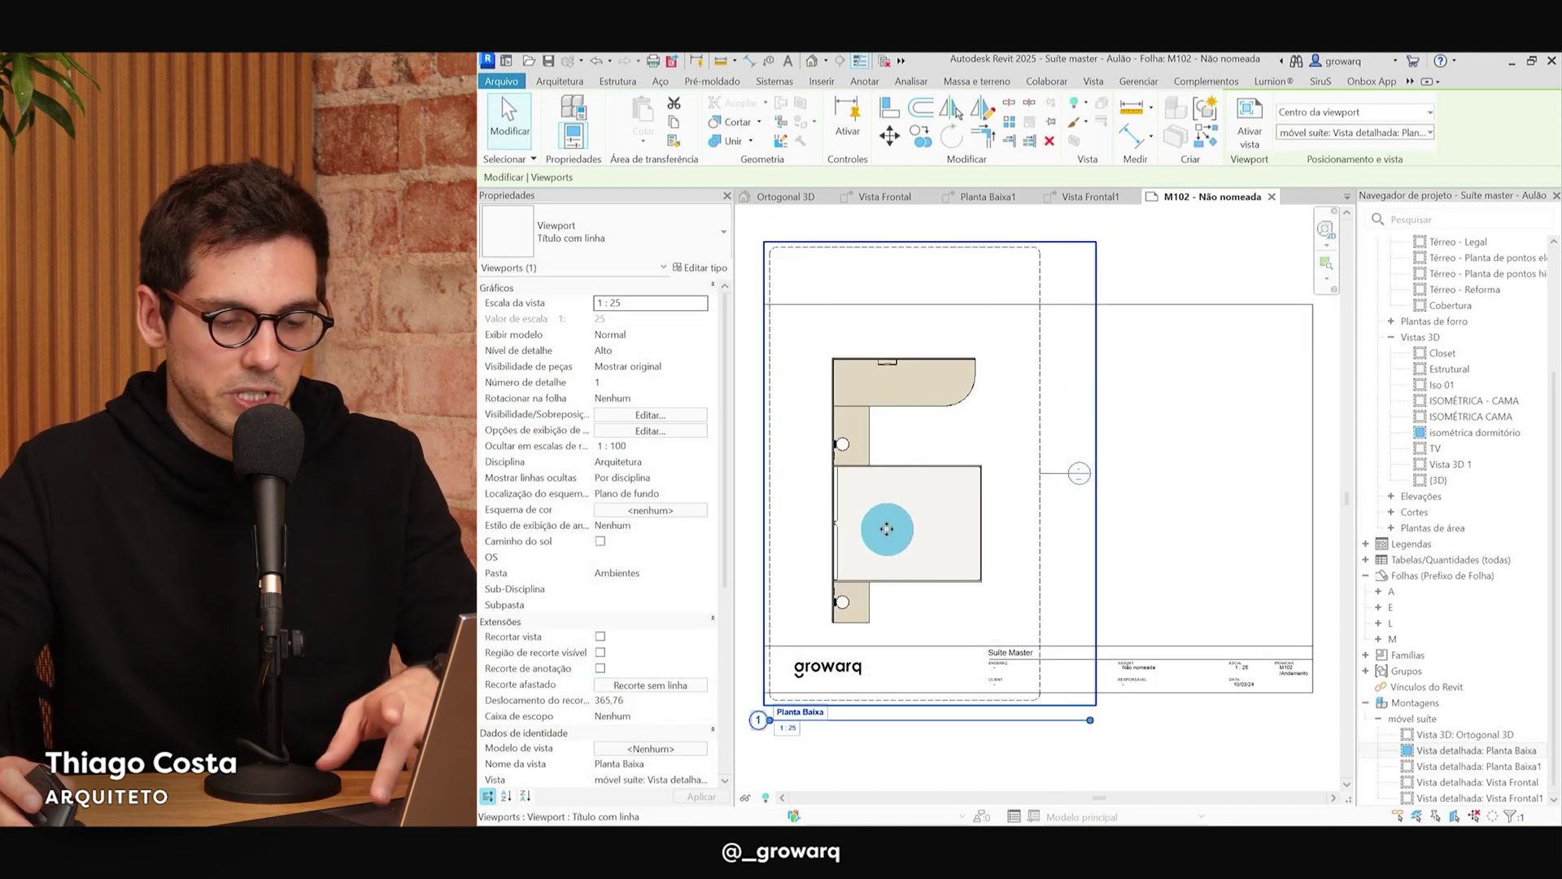
pyautogui.moveTo(889, 530); pyautogui.dragTo(866, 522)
pyautogui.click(1241, 578)
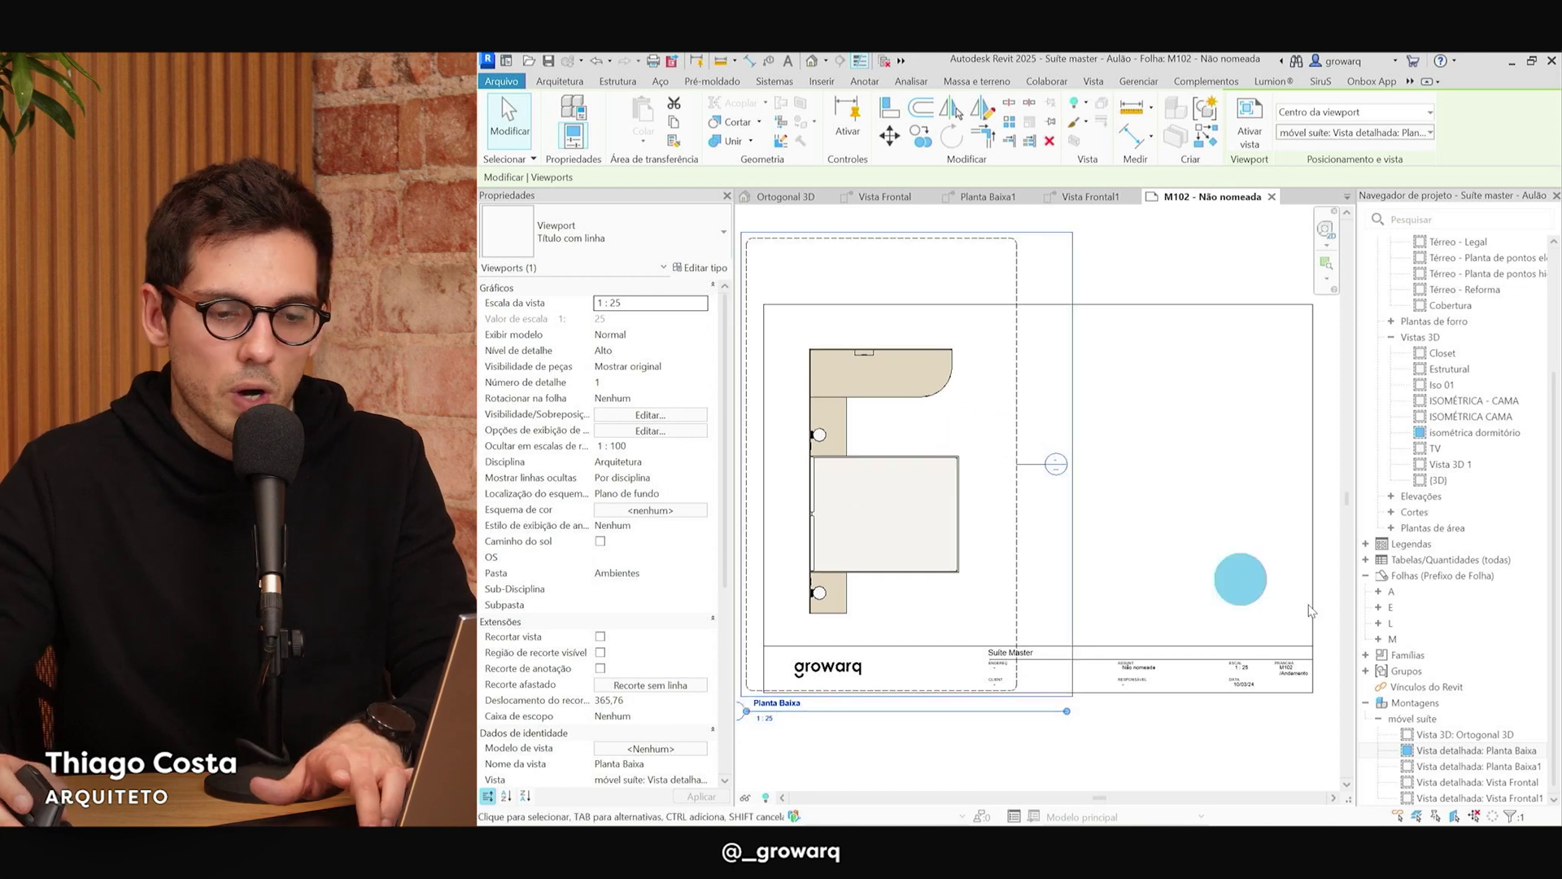
# Place the Vista Frontal viewport on the sheet and turn off its revealed hidden elements.
pyautogui.click(1482, 782)
pyautogui.moveTo(1488, 786); pyautogui.dragTo(1151, 571)
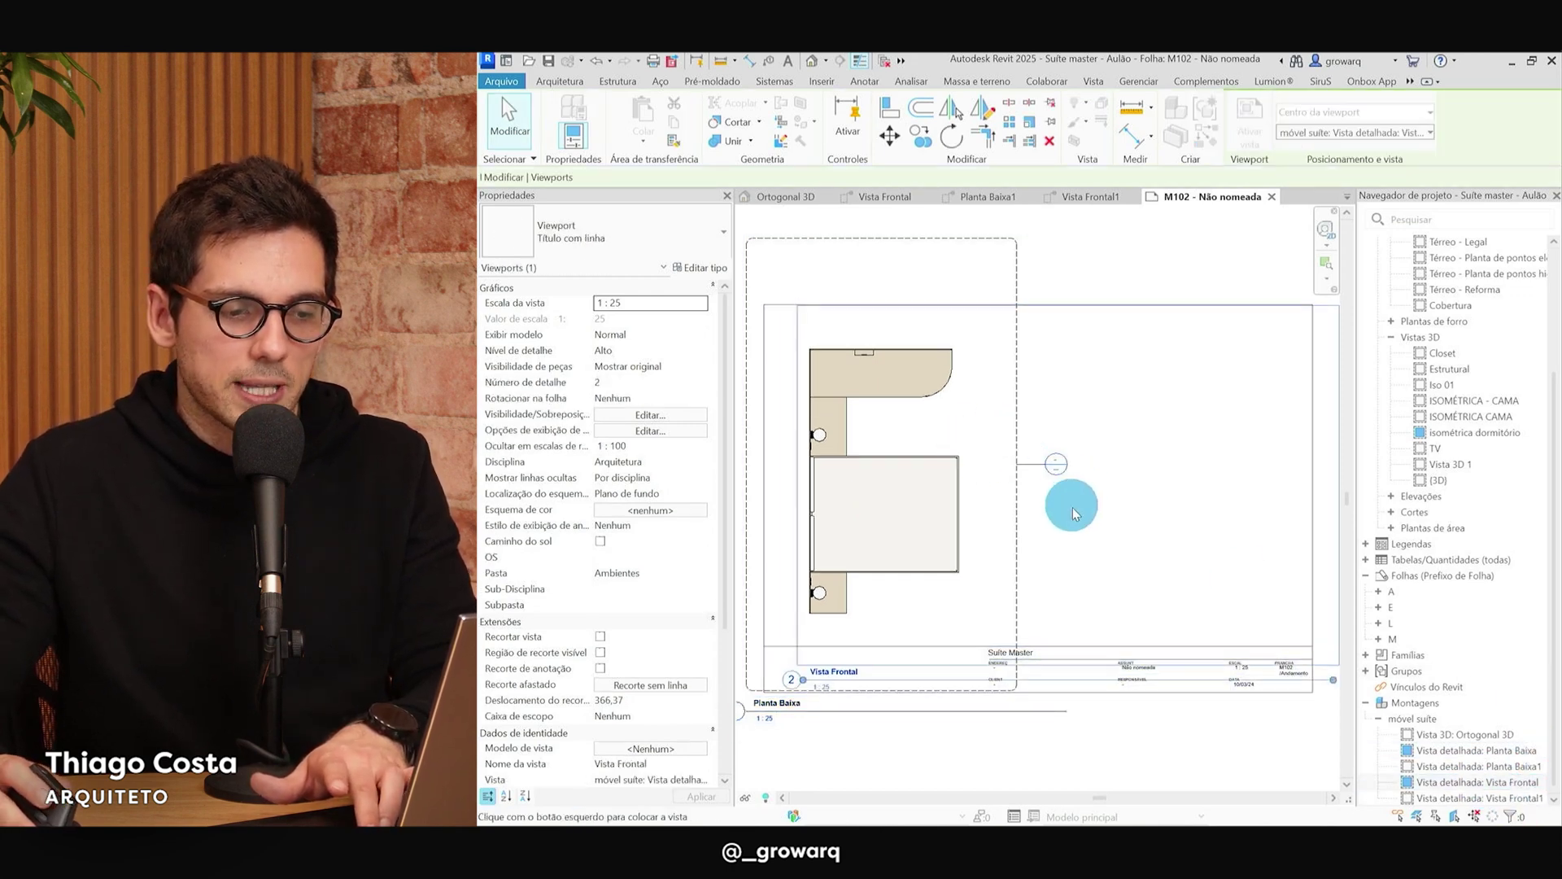
pyautogui.moveTo(1151, 571); pyautogui.dragTo(1047, 555, button='middle')
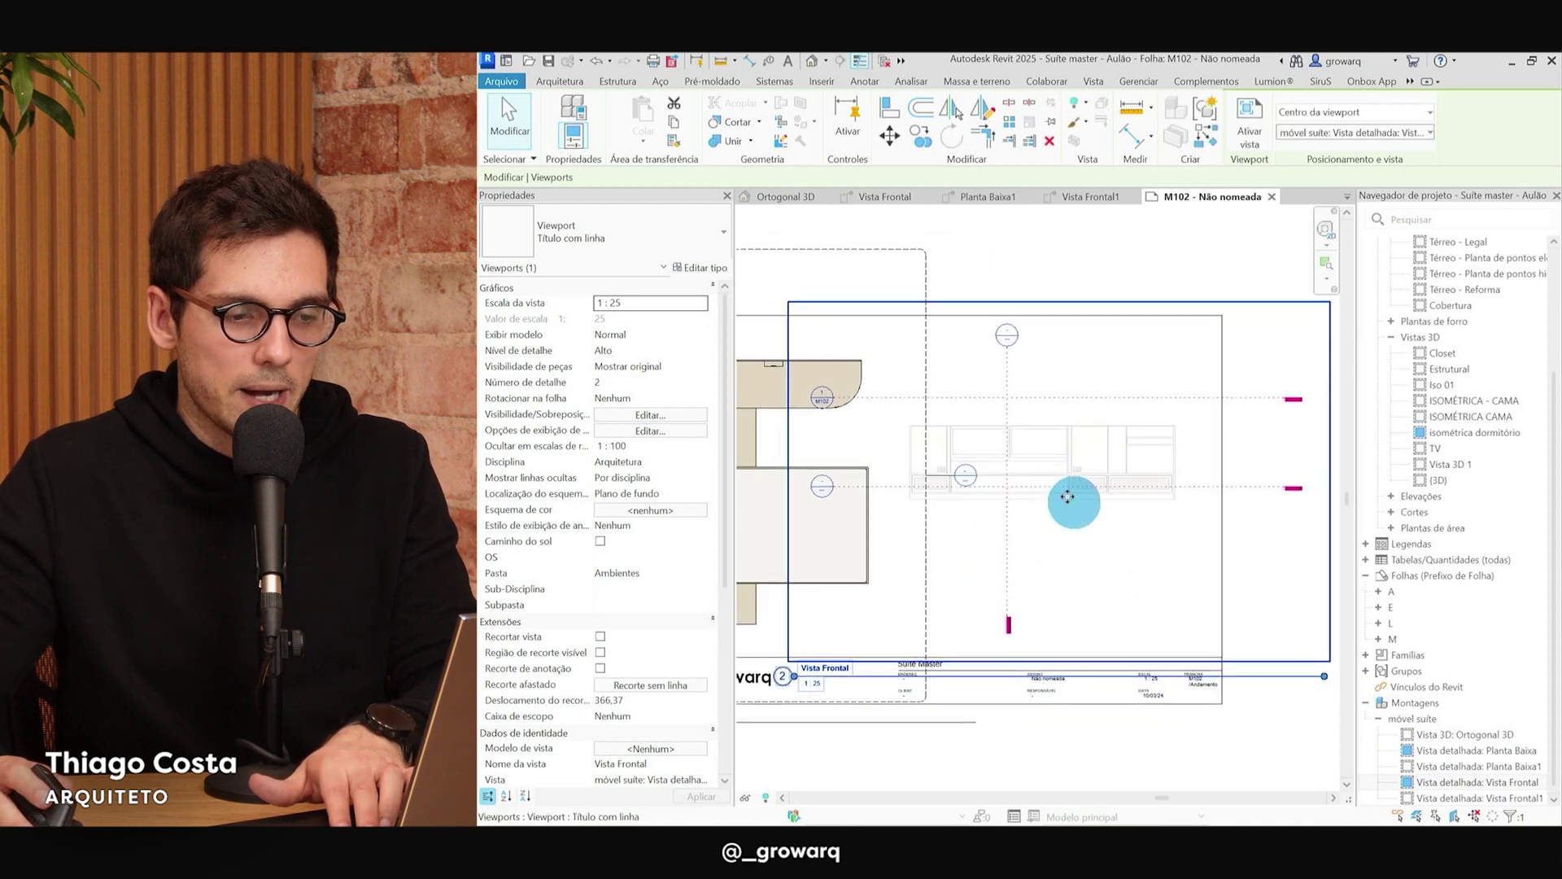
pyautogui.doubleClick(1098, 541)
pyautogui.click(893, 798)
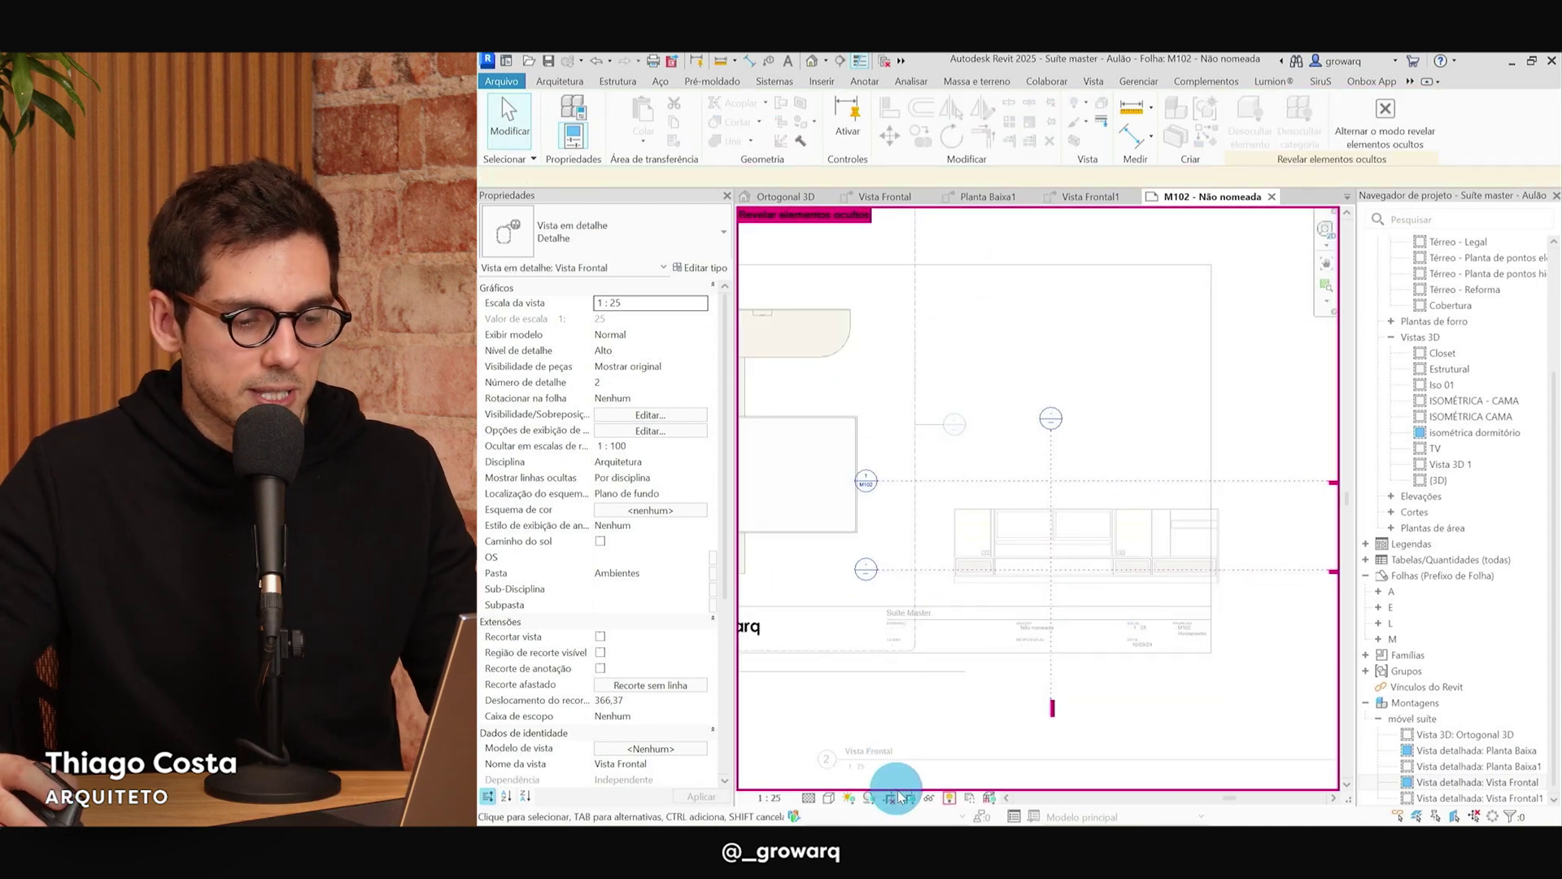
pyautogui.click(948, 804)
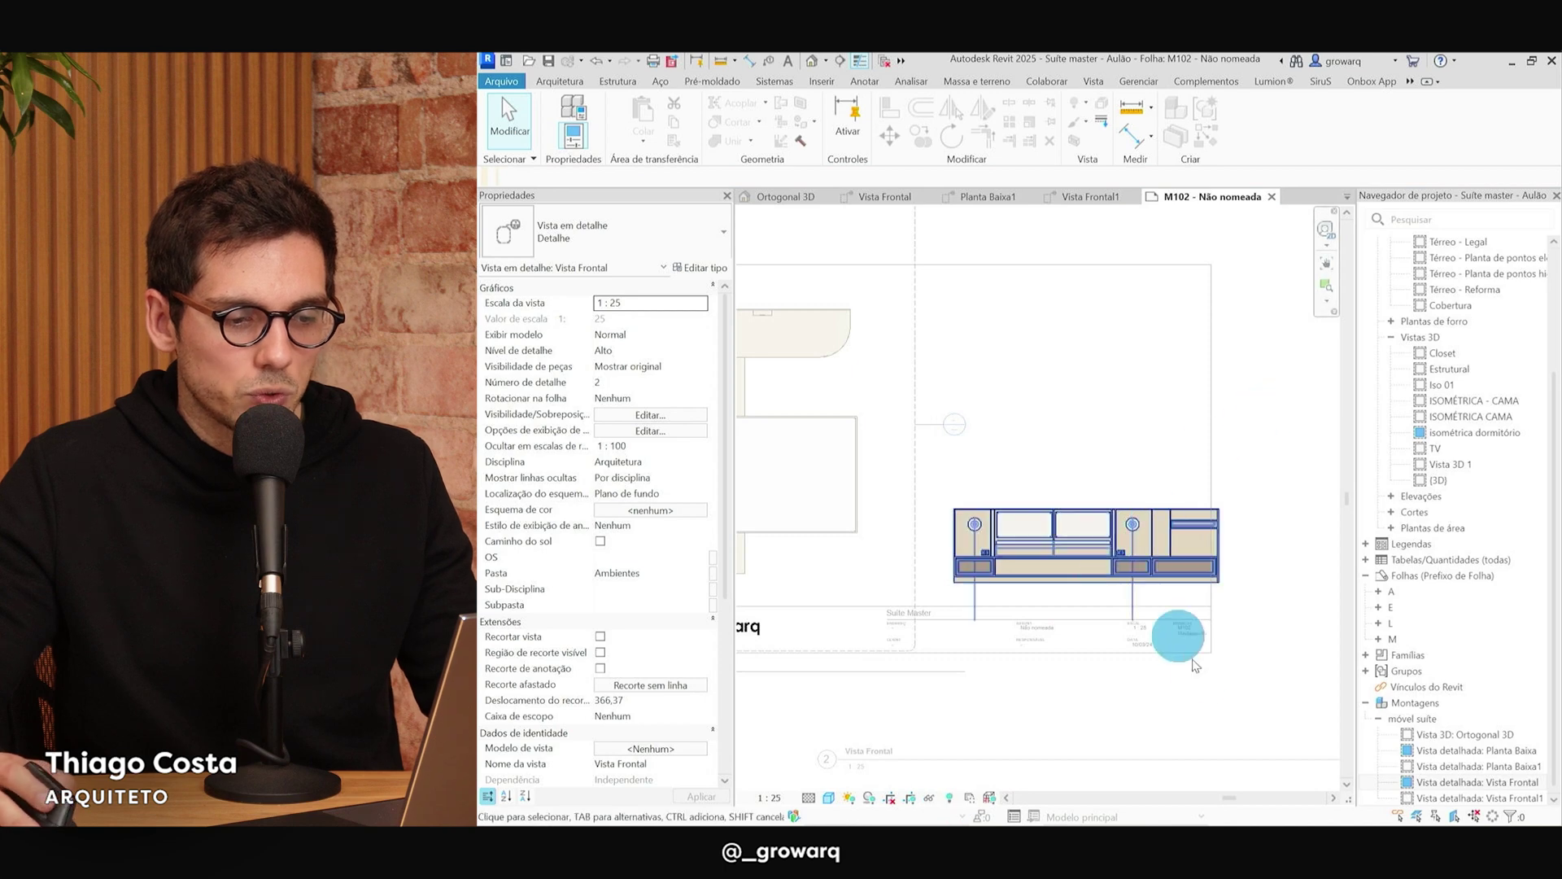
pyautogui.scroll(-2, 1185, 715)
pyautogui.rightClick(1169, 476)
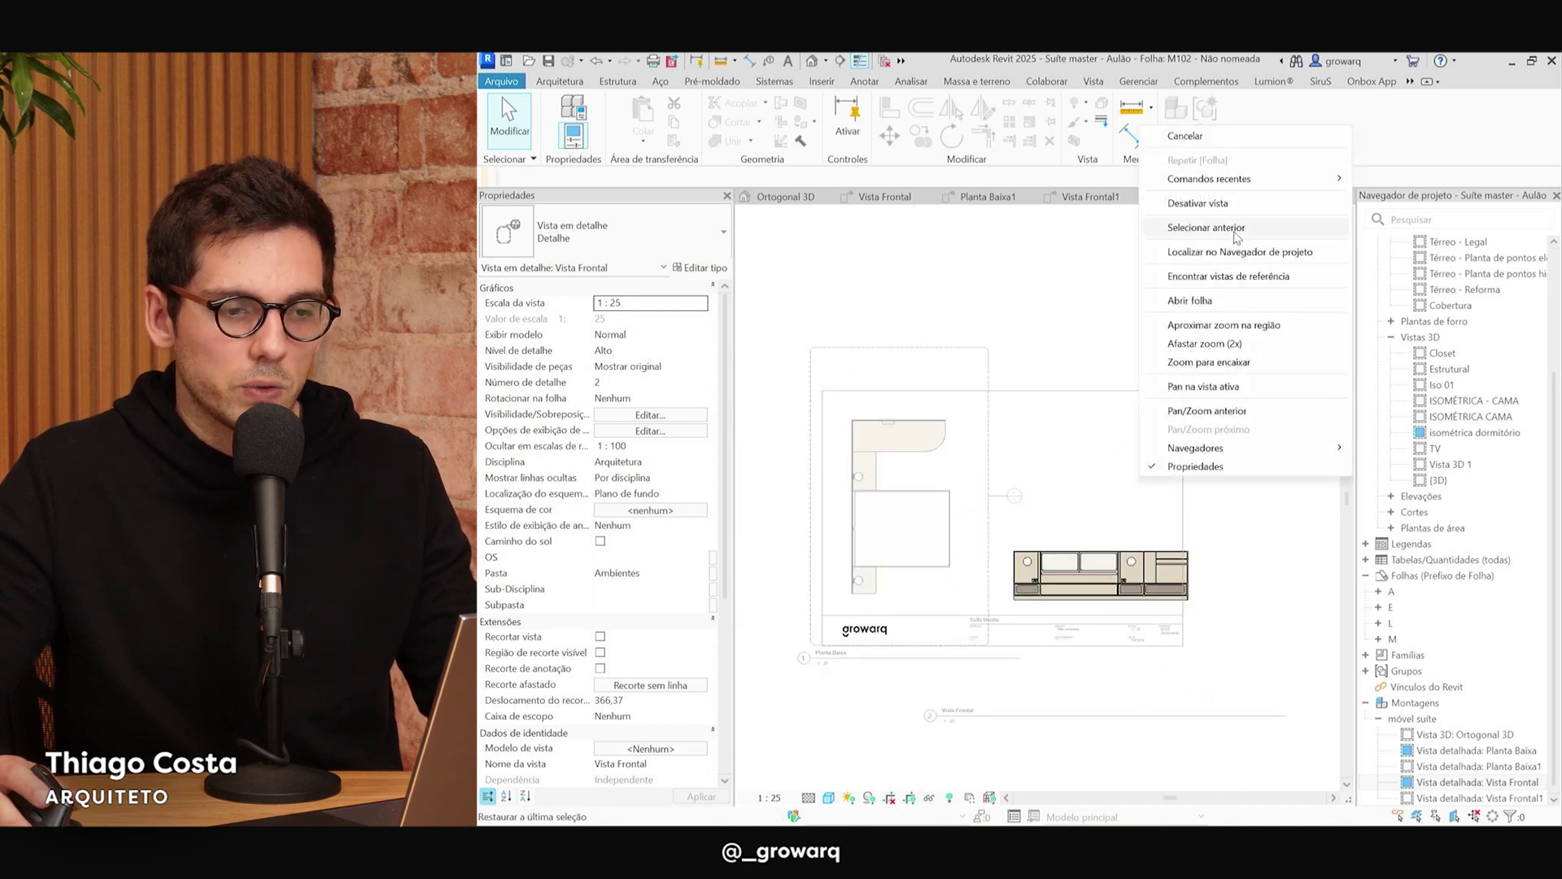
pyautogui.click(1223, 204)
# Reposition the Vista Frontal viewport beside the plan, just above the title block.
pyautogui.click(1106, 574)
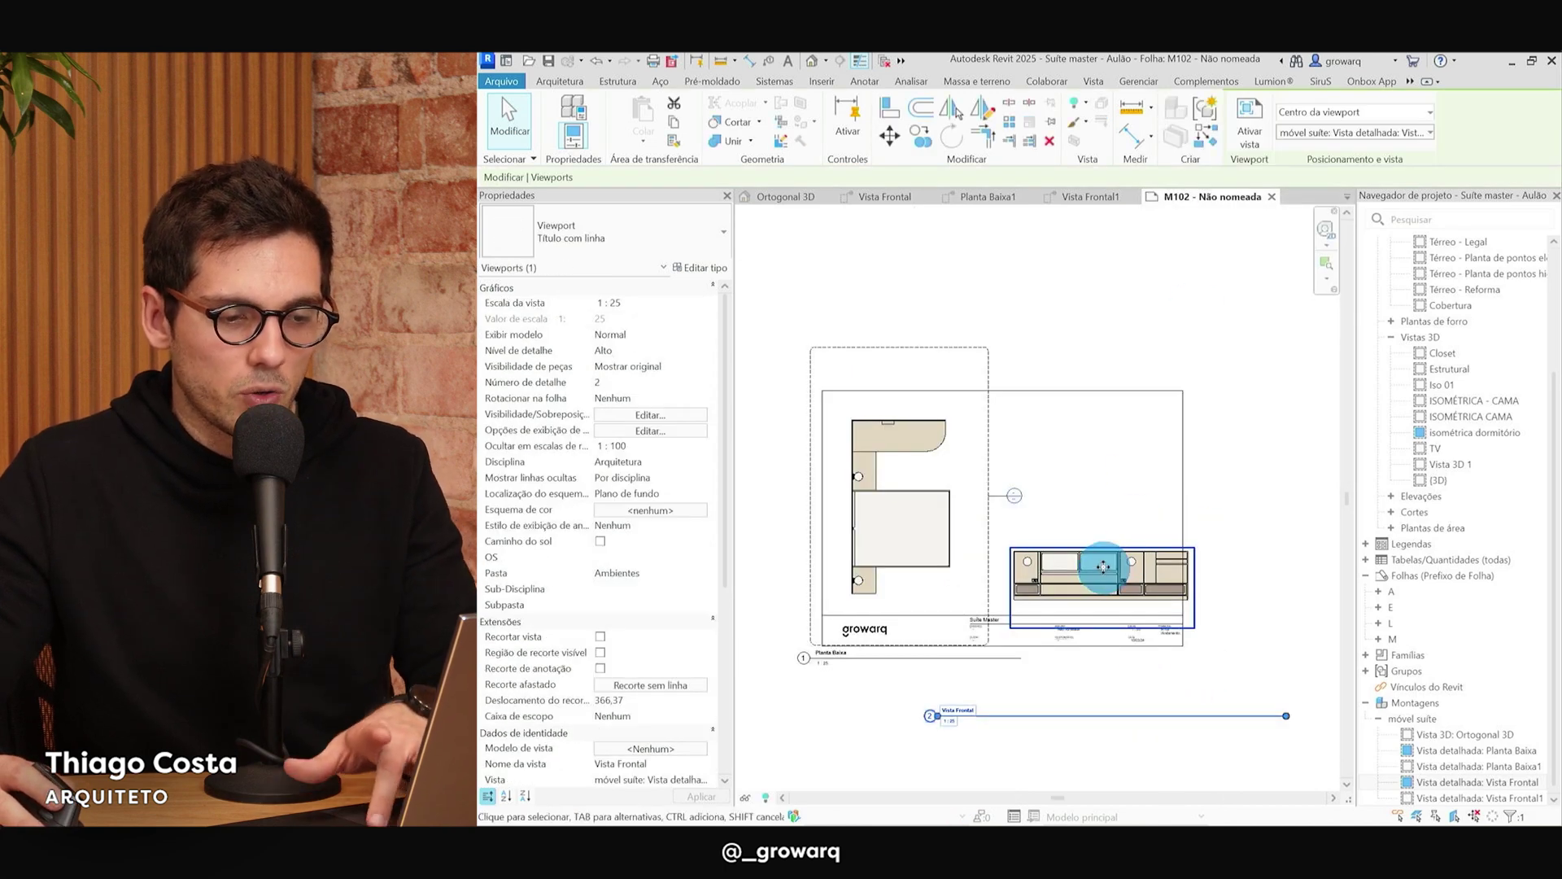
pyautogui.scroll(1, 1095, 701)
pyautogui.moveTo(1094, 701); pyautogui.dragTo(1091, 682)
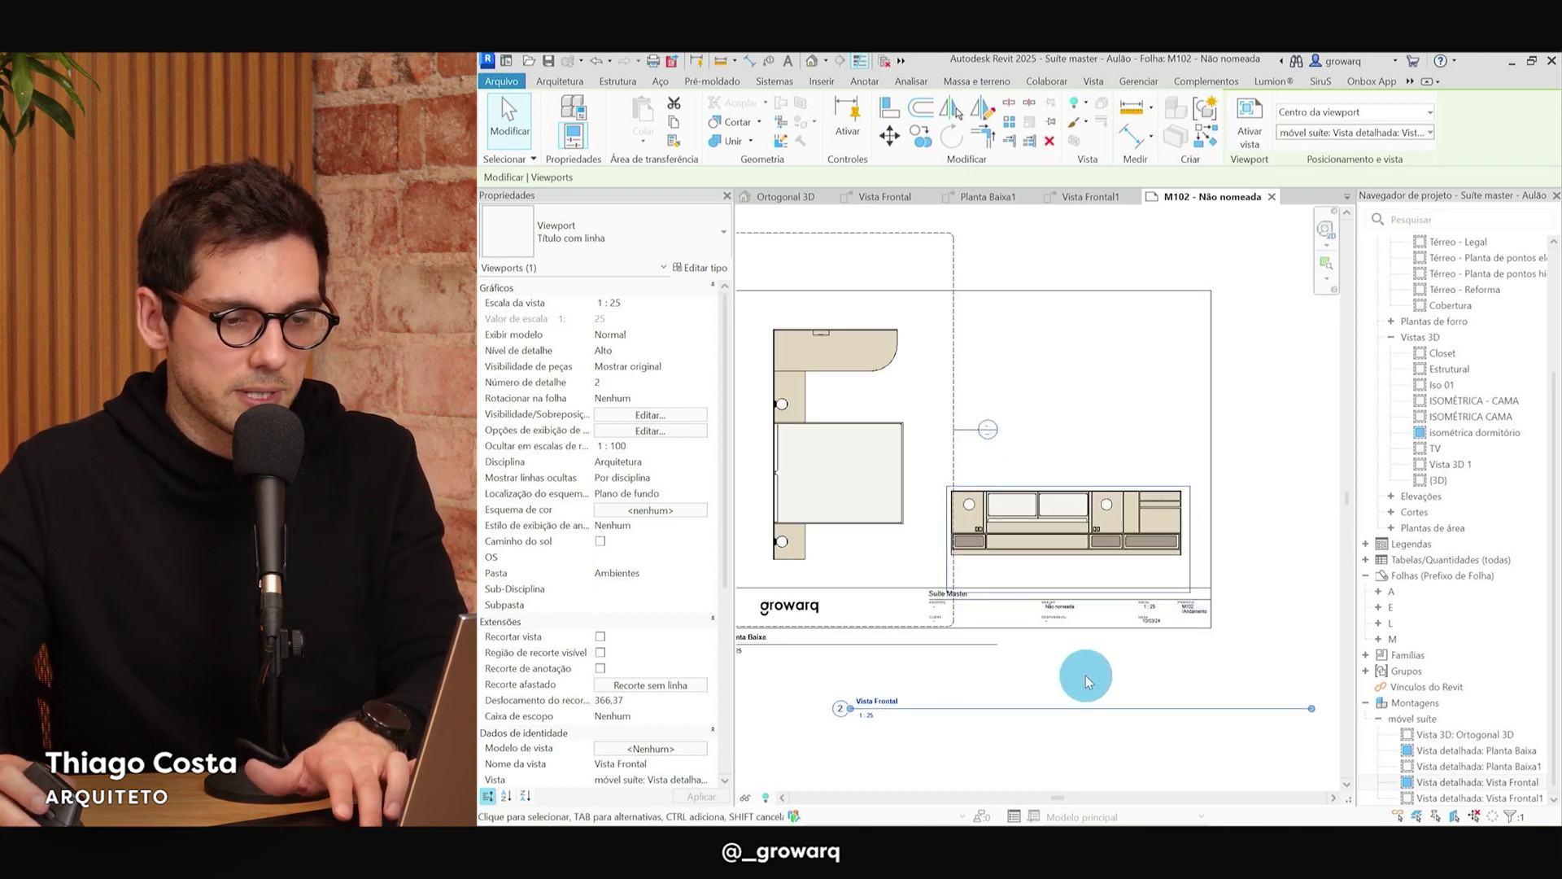
pyautogui.moveTo(1088, 705); pyautogui.dragTo(1014, 760, button='middle')
pyautogui.click(1015, 760)
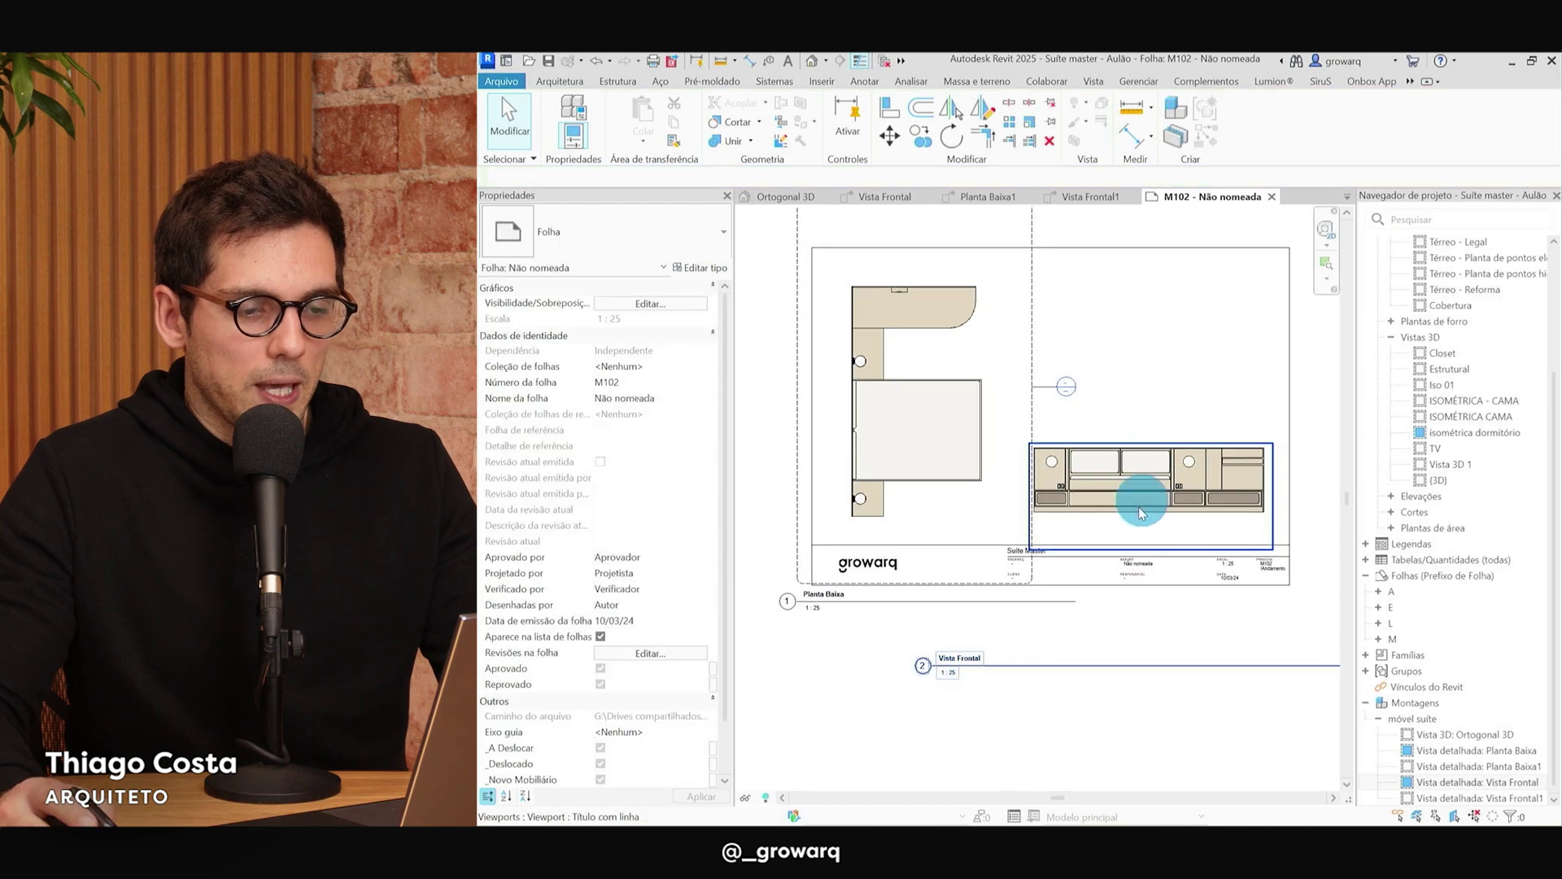
pyautogui.click(1138, 497)
pyautogui.moveTo(1018, 662); pyautogui.dragTo(1062, 626)
pyautogui.press('Escape')
pyautogui.click(1063, 669)
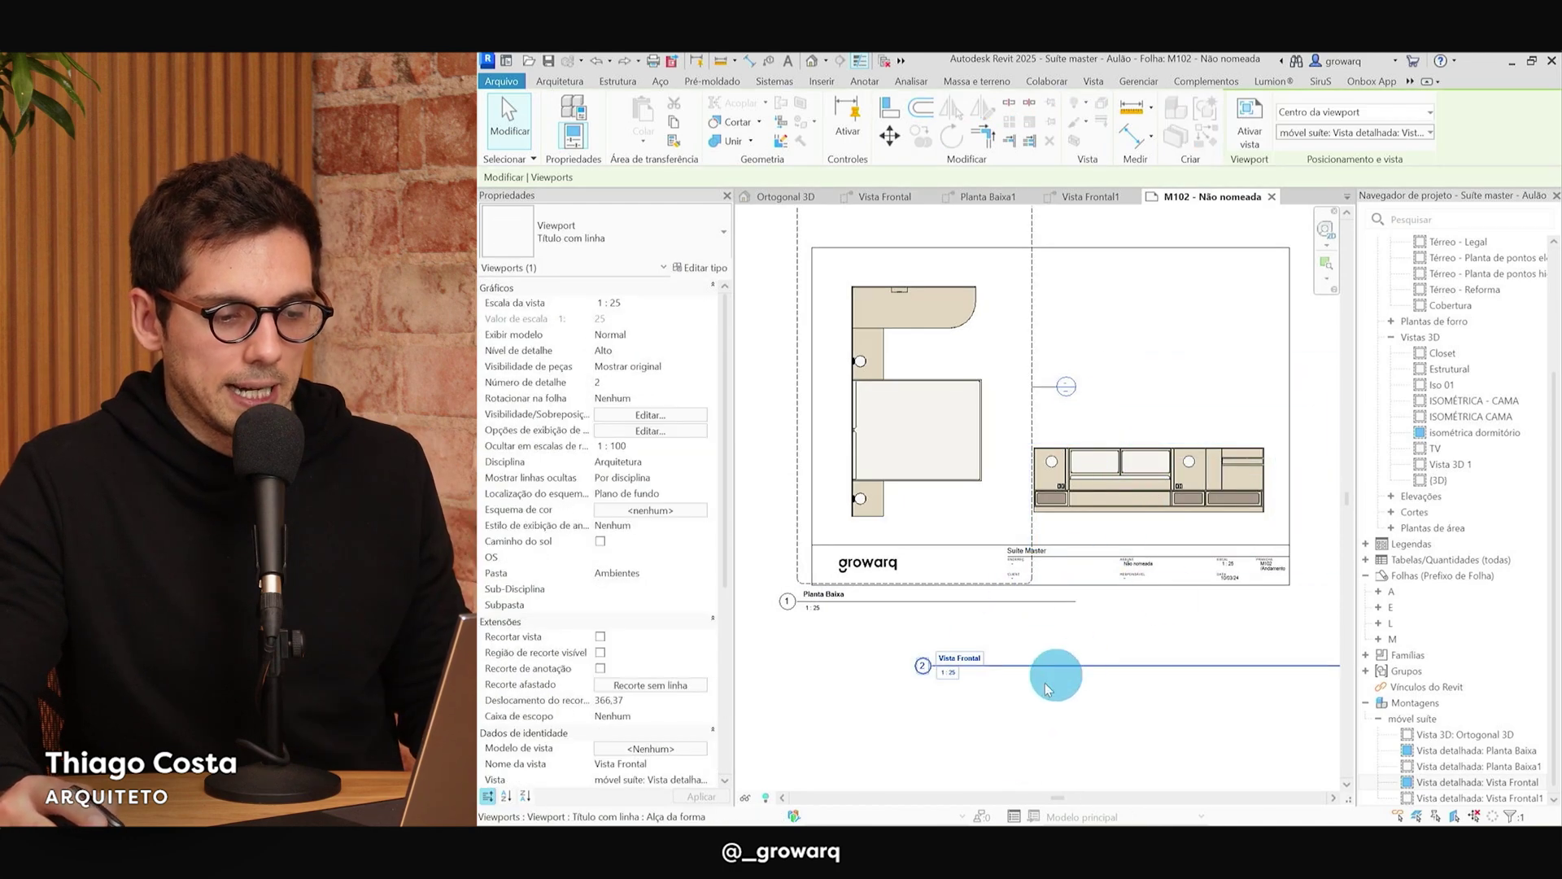
pyautogui.moveTo(1027, 669); pyautogui.dragTo(1139, 564)
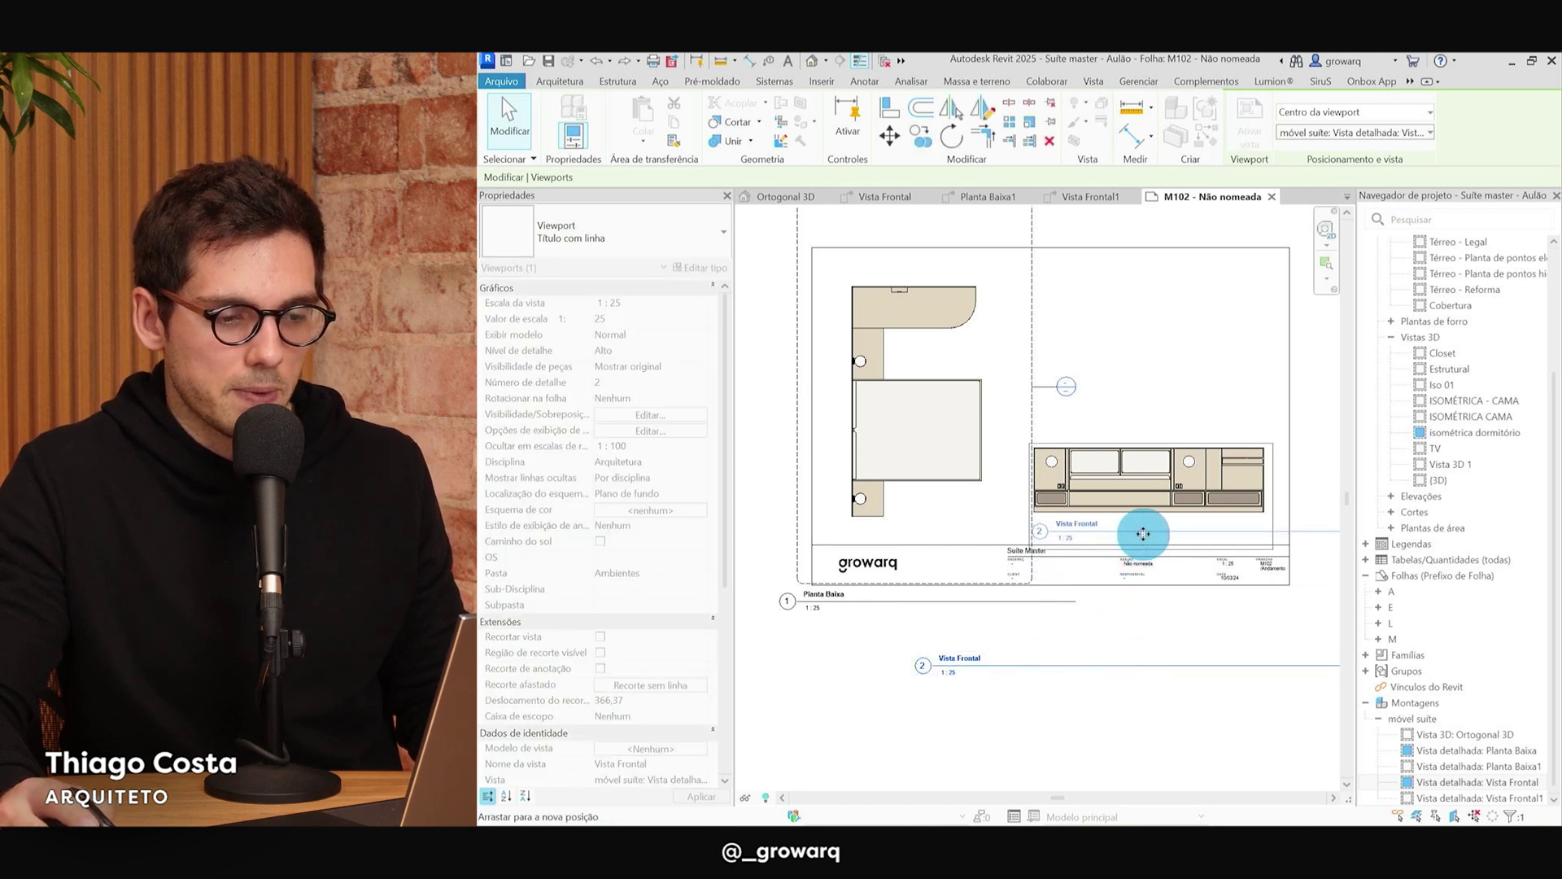
pyautogui.moveTo(1143, 535); pyautogui.dragTo(1143, 537)
pyautogui.click(880, 651)
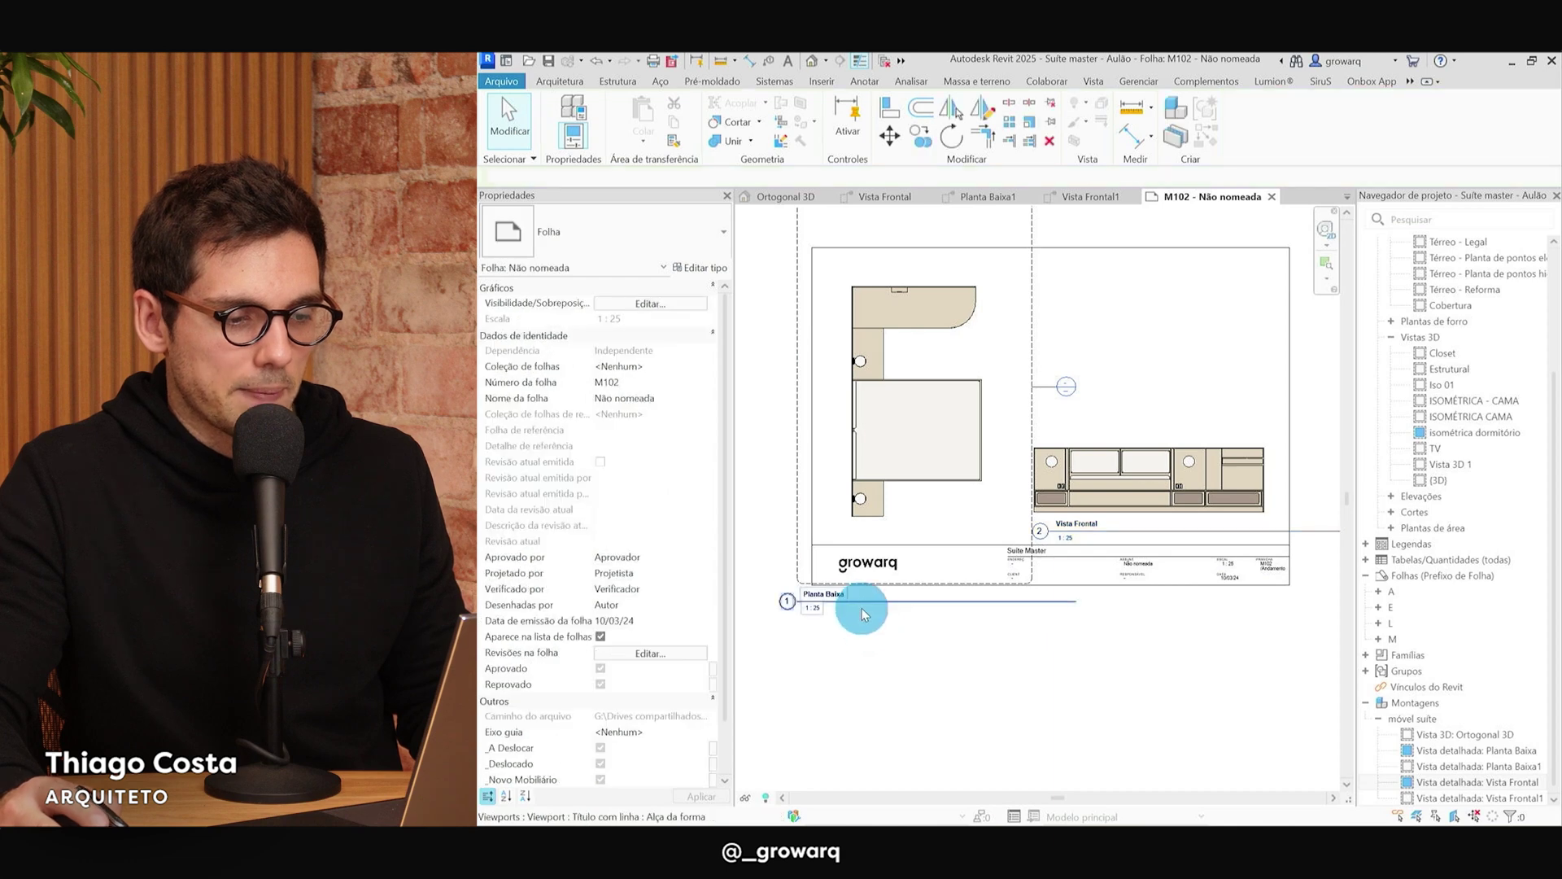
# Move the Planta Baixa viewport up so its title aligns with Vista Frontal's.
pyautogui.click(863, 606)
pyautogui.moveTo(870, 603); pyautogui.dragTo(914, 534)
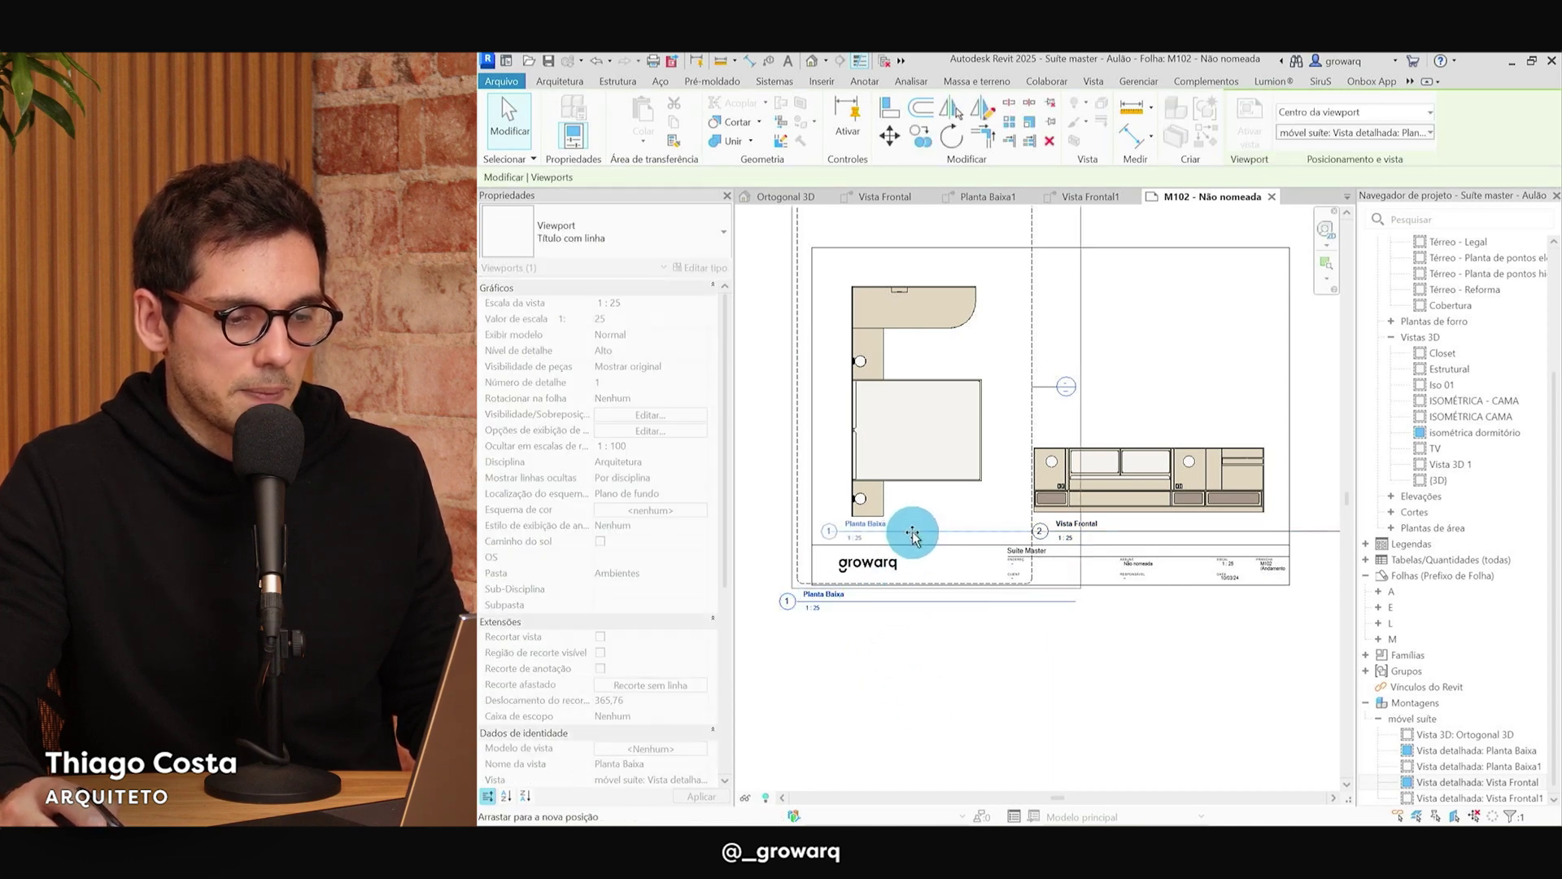
pyautogui.moveTo(912, 534); pyautogui.dragTo(913, 533)
pyautogui.click(877, 686)
pyautogui.scroll(2, 827, 320)
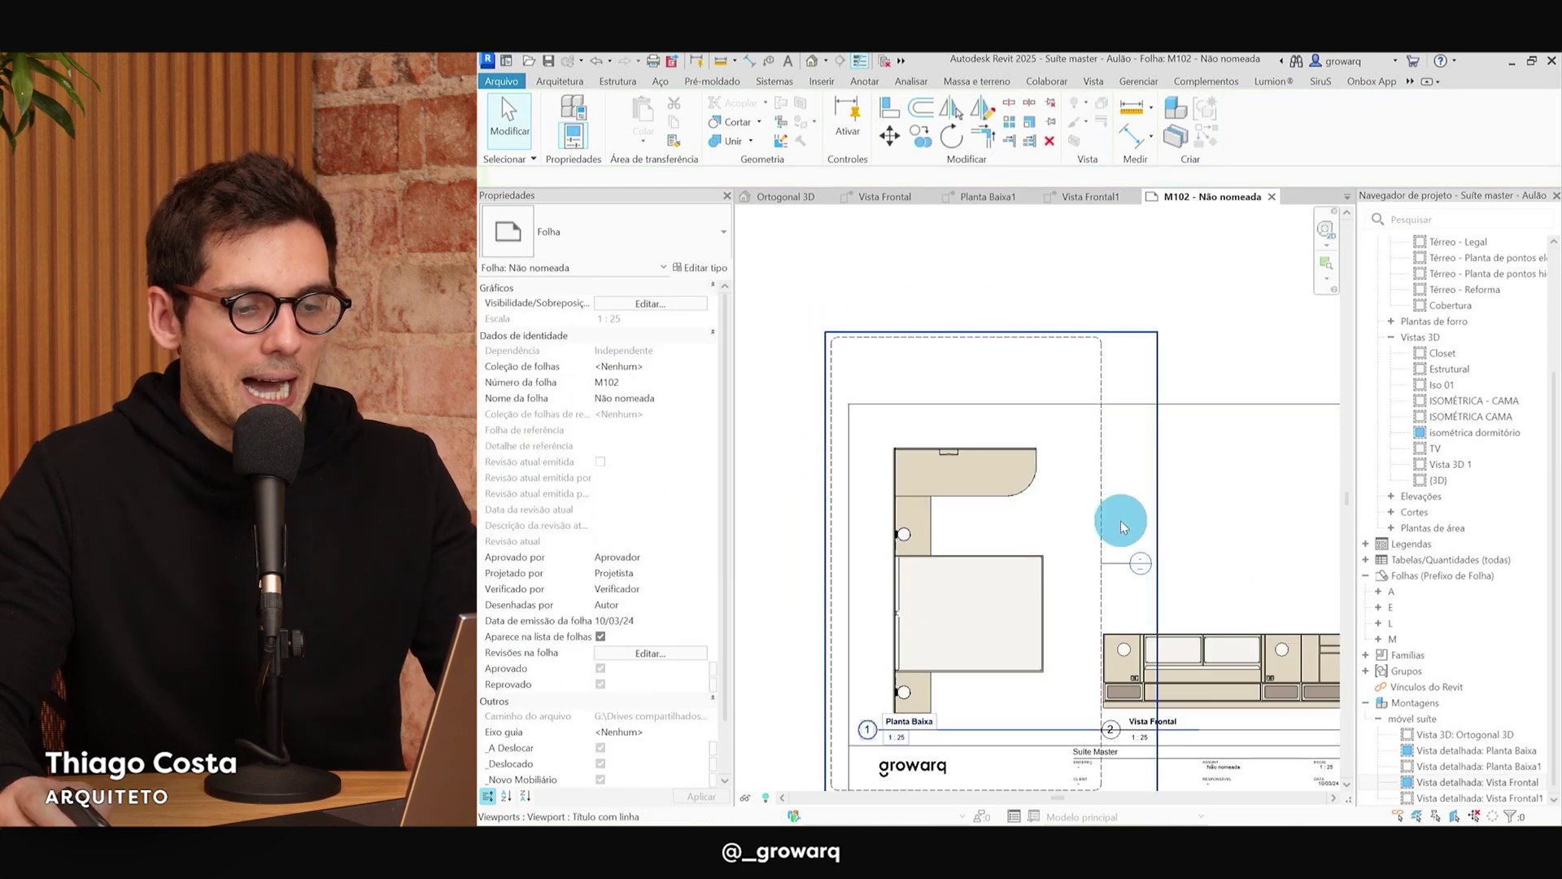
pyautogui.scroll(-1, 1121, 524)
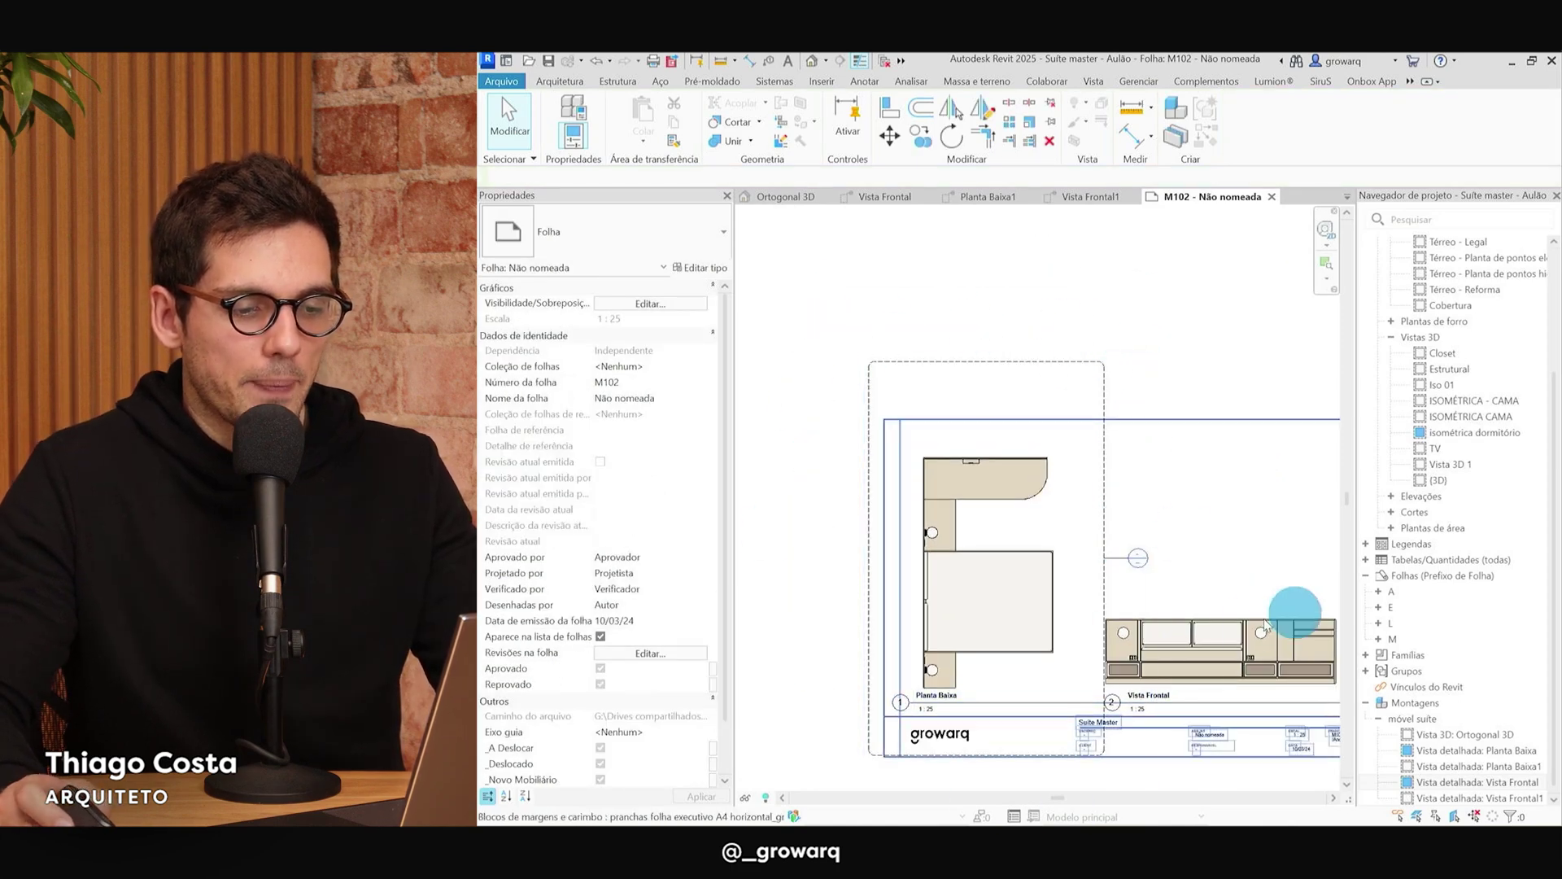
pyautogui.scroll(1, 1139, 716)
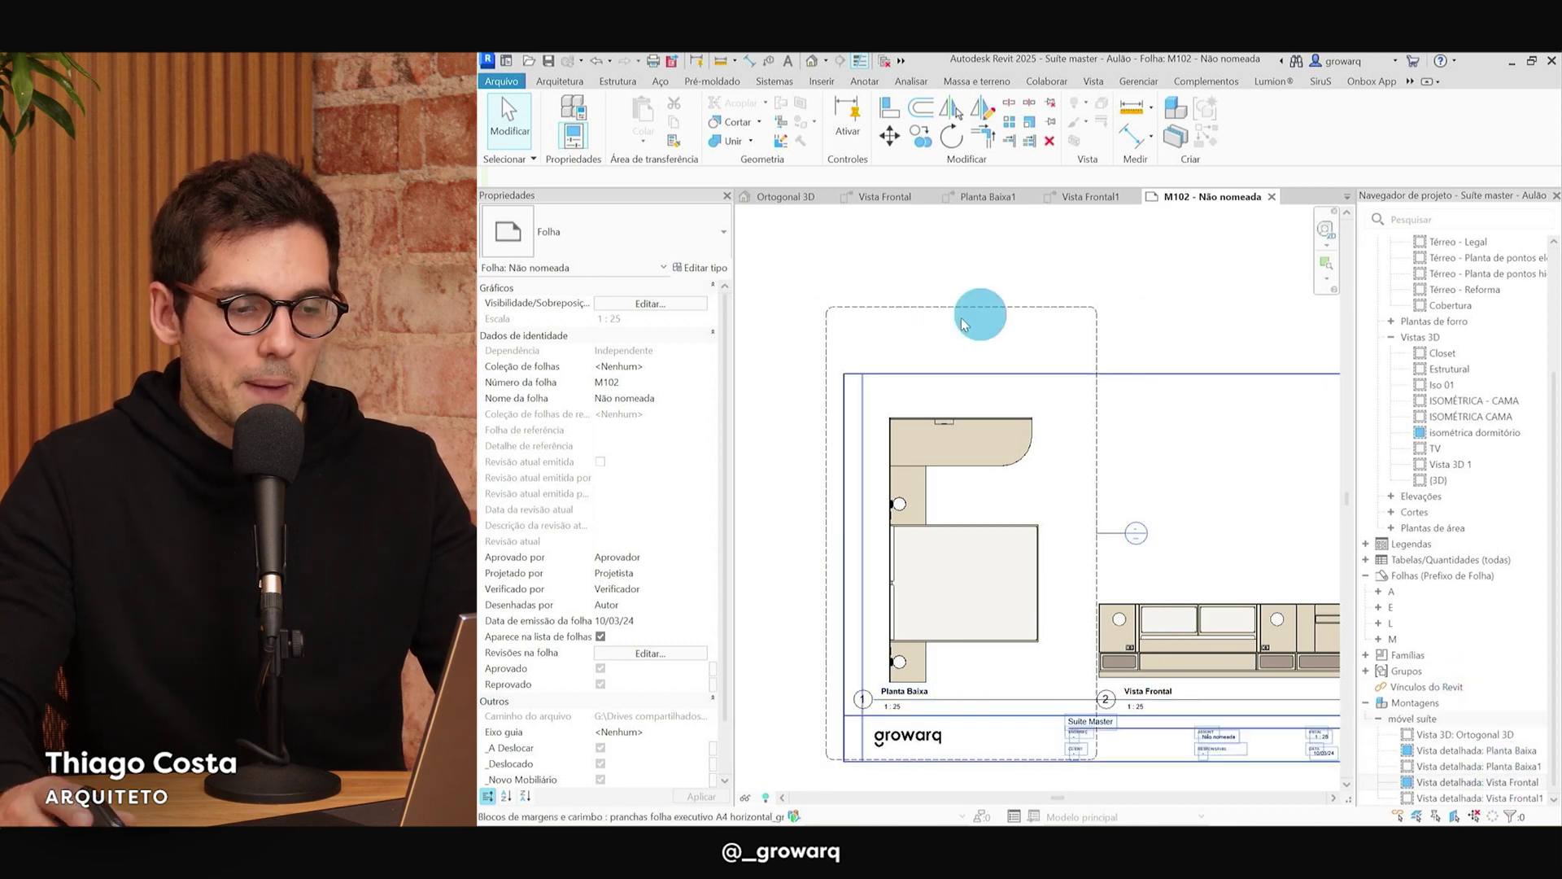
pyautogui.click(1499, 781)
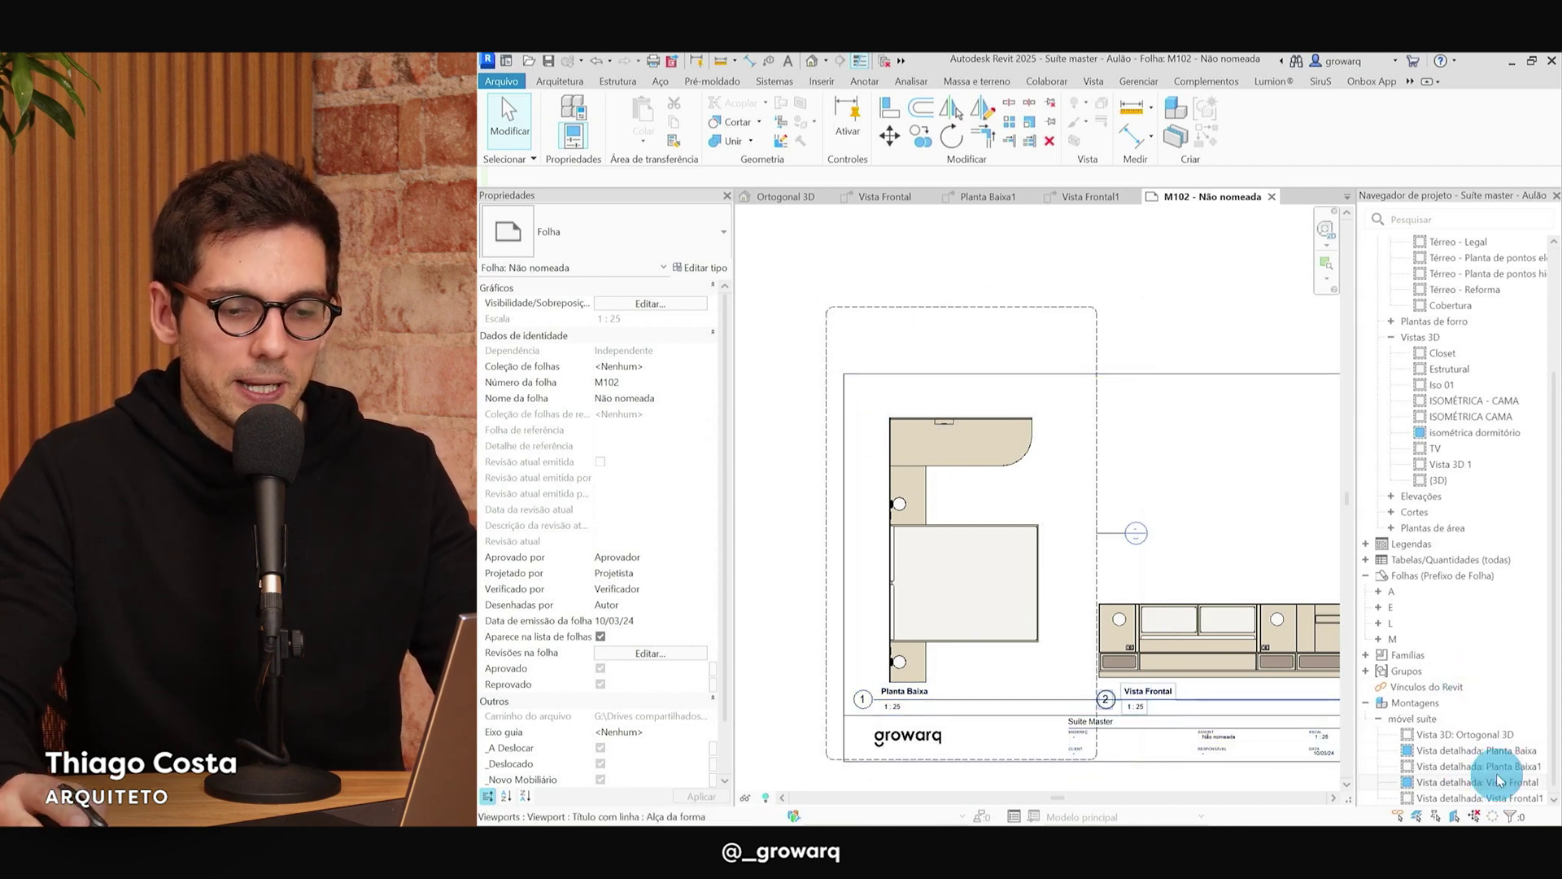
# Select the Planta Baixa1 view, delete it and confirm the warning.
pyautogui.click(1502, 767)
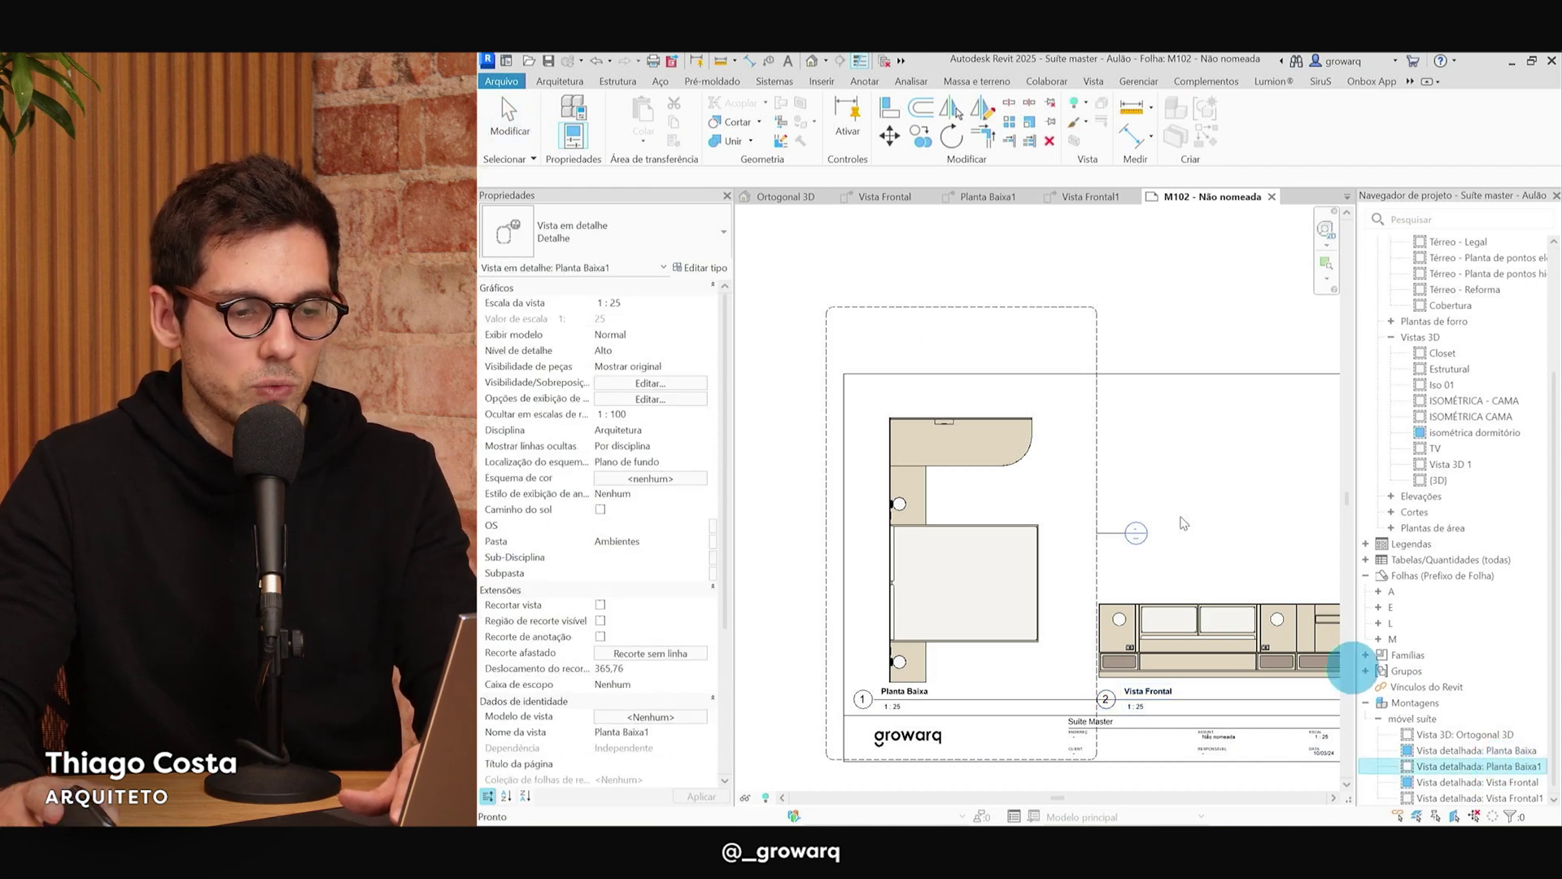
pyautogui.click(949, 300)
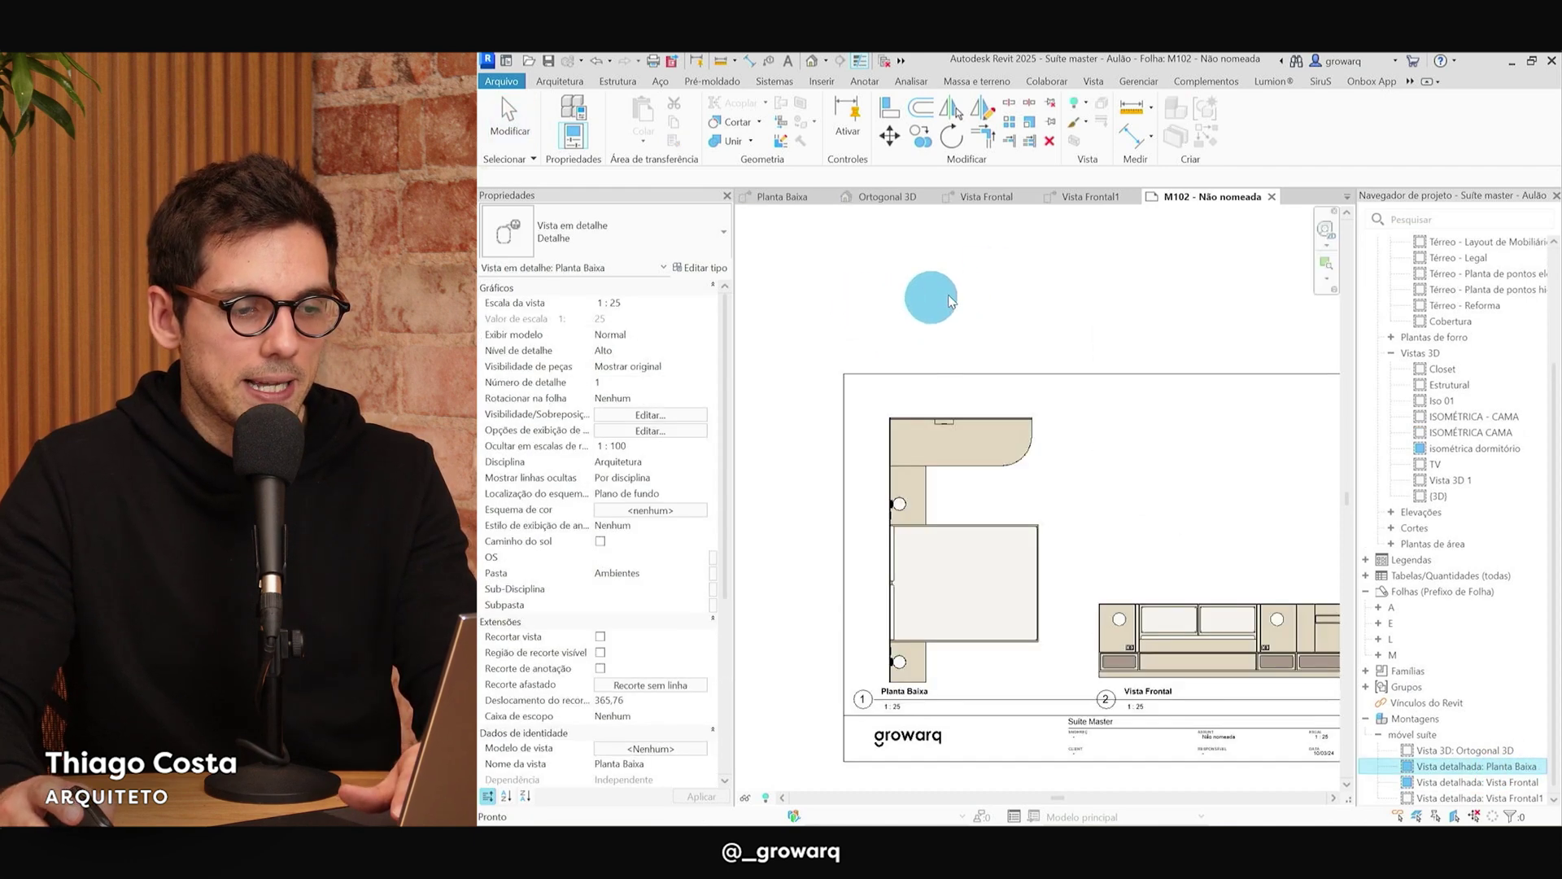
pyautogui.click(894, 355)
pyautogui.click(1512, 790)
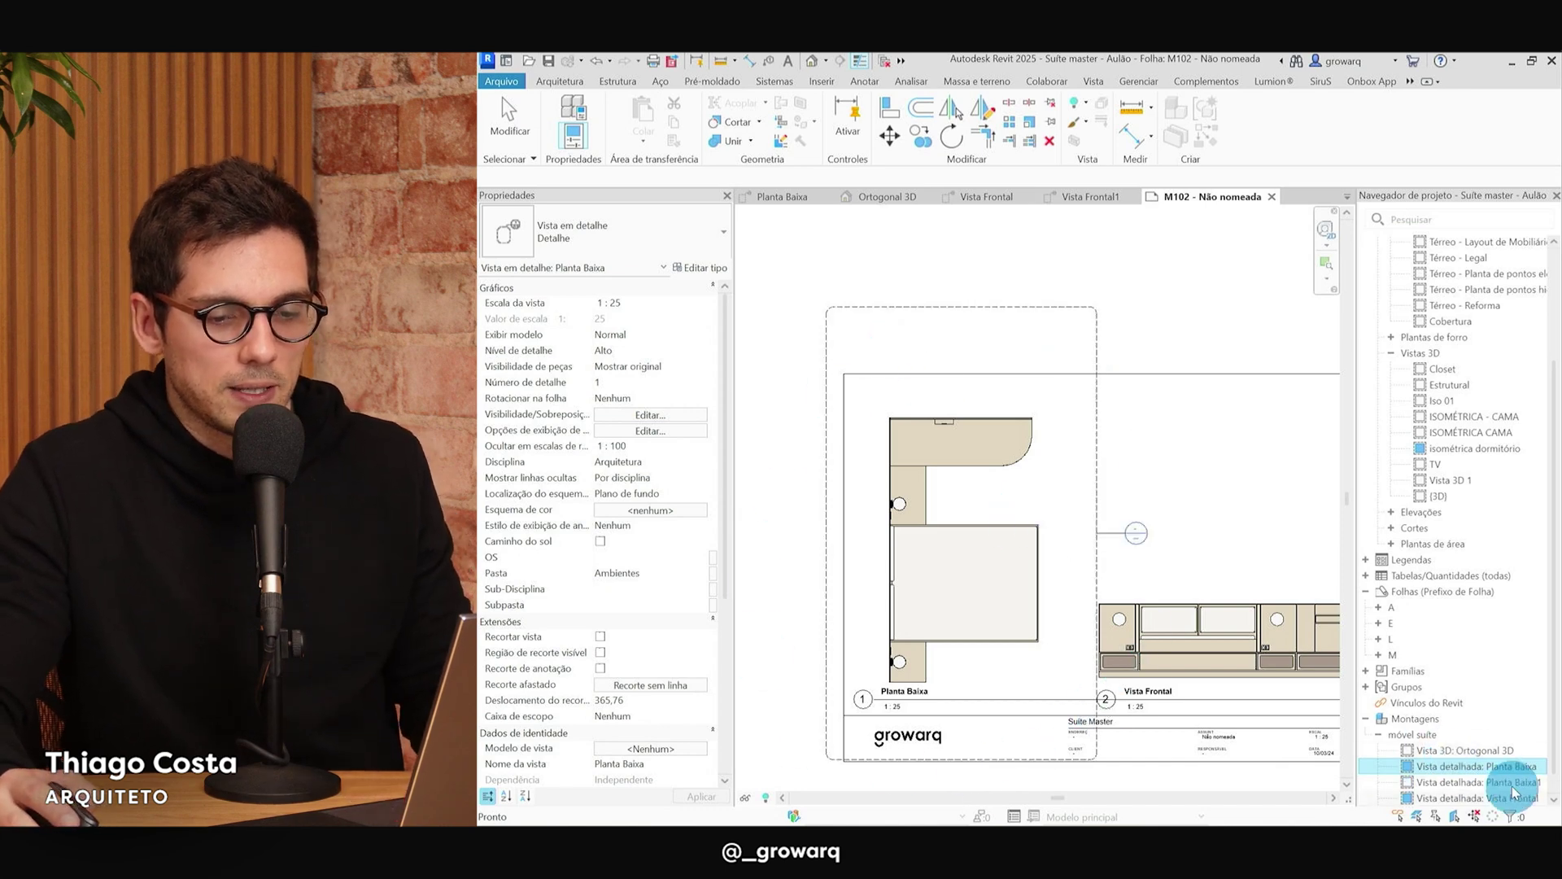
pyautogui.click(954, 483)
pyautogui.doubleClick(955, 337)
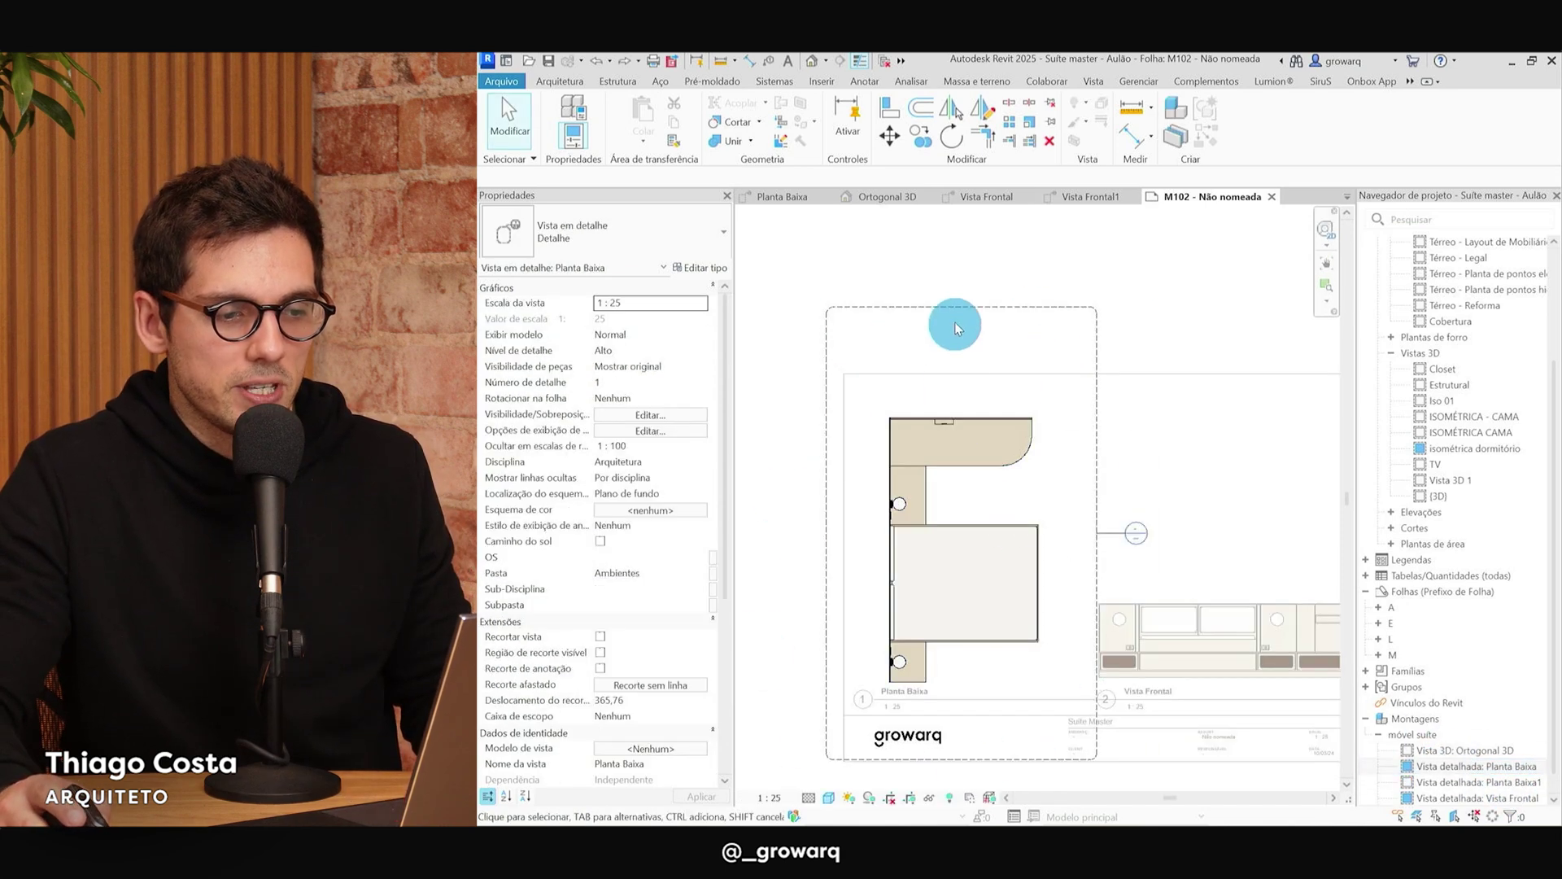
pyautogui.click(952, 300)
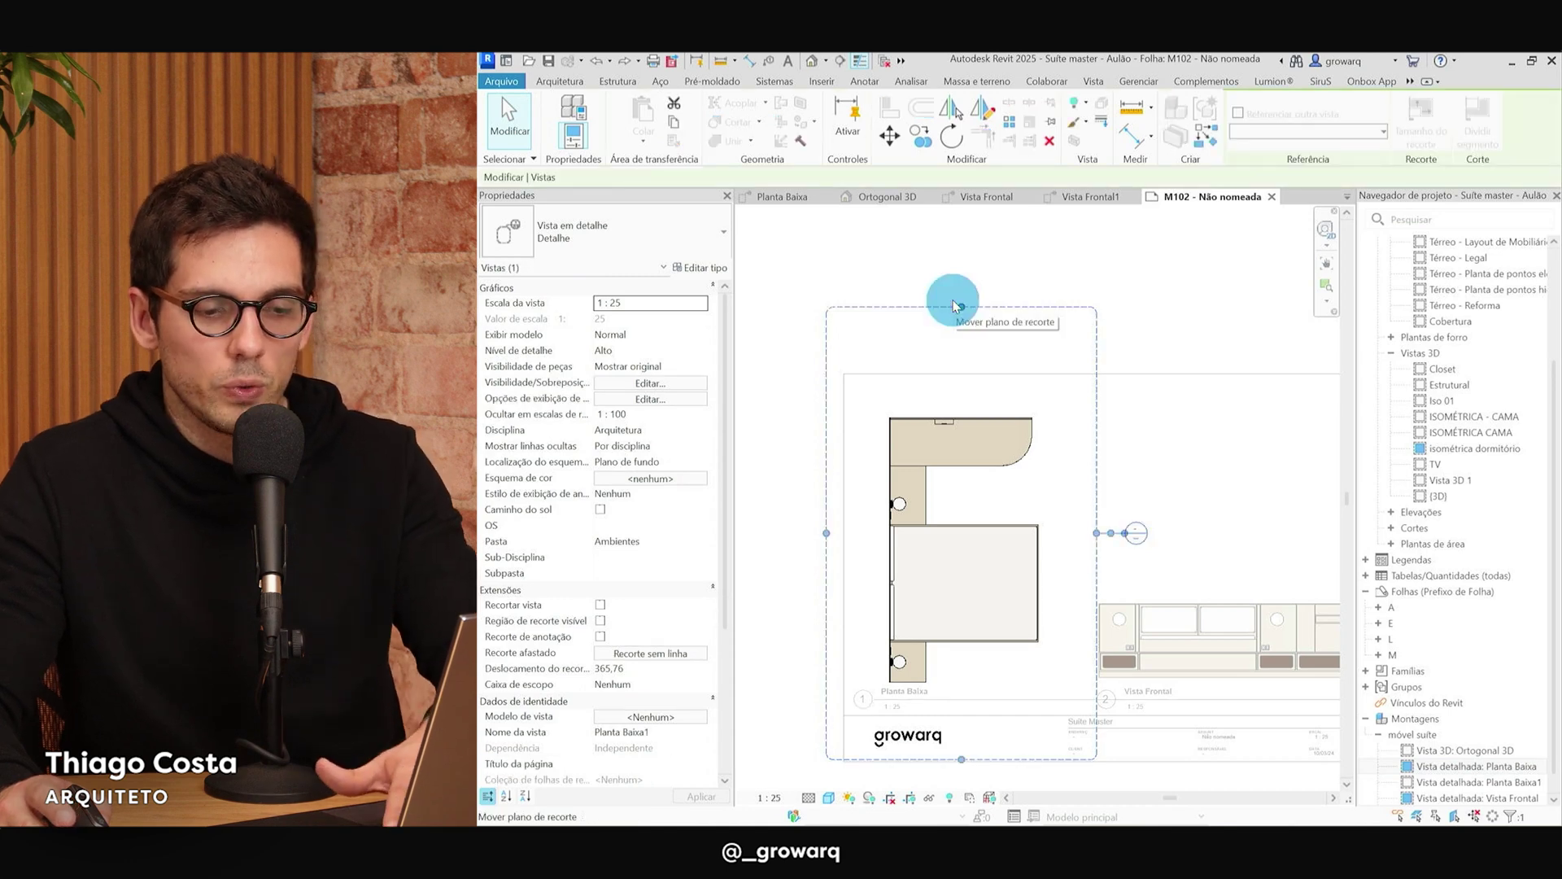
pyautogui.press('Delete')
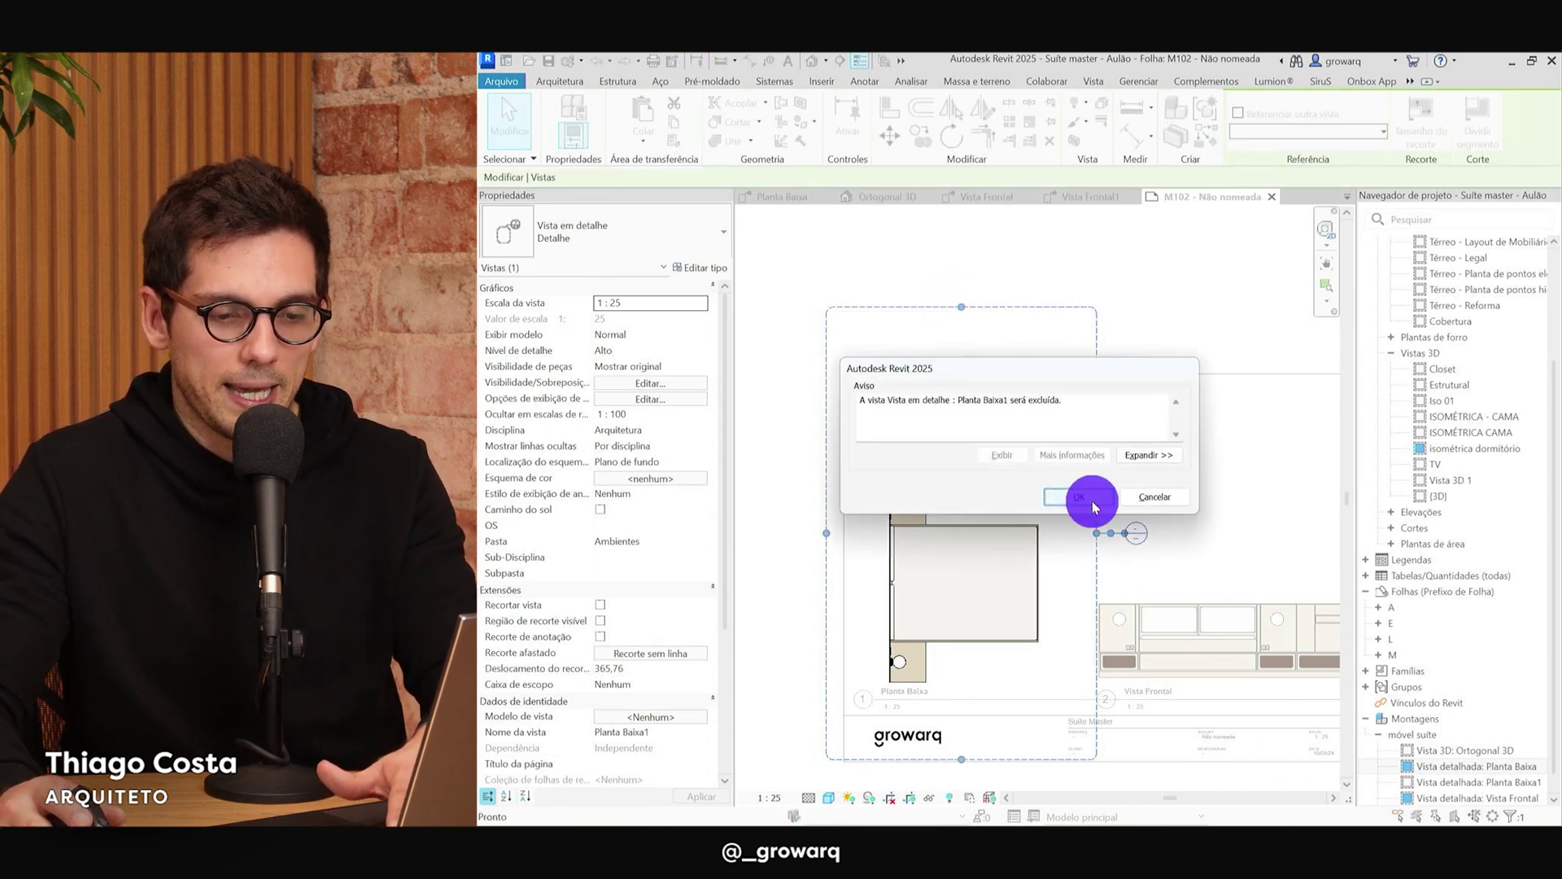
pyautogui.click(1086, 498)
pyautogui.click(1407, 777)
pyautogui.moveTo(1400, 777); pyautogui.dragTo(1444, 773)
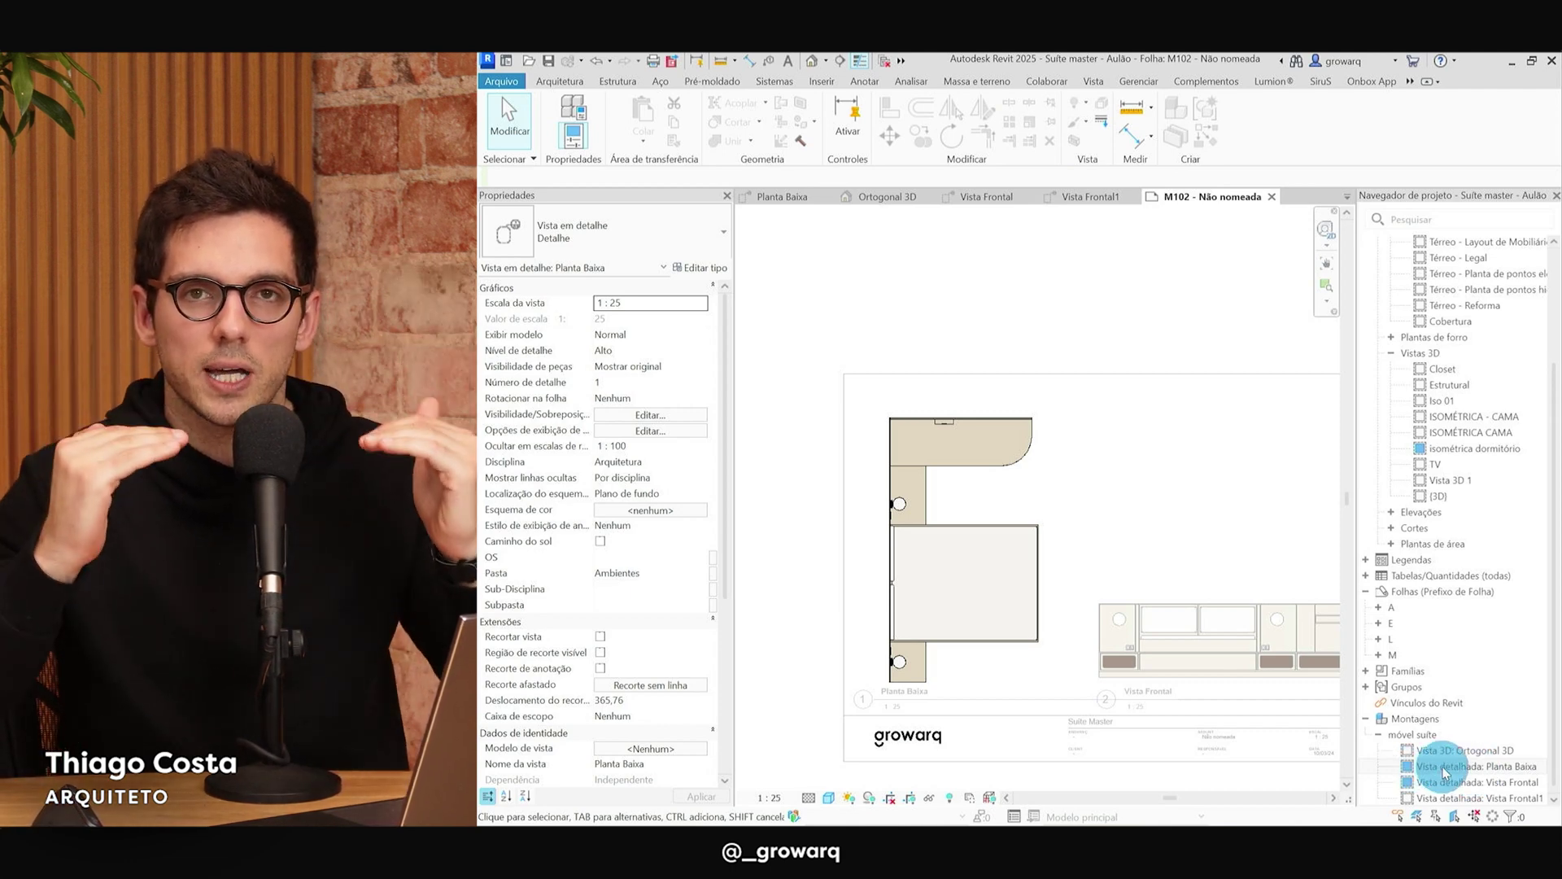
# Drag the Vista Frontal title line's end back toward the cabinet.
pyautogui.moveTo(1444, 773); pyautogui.dragTo(1306, 545)
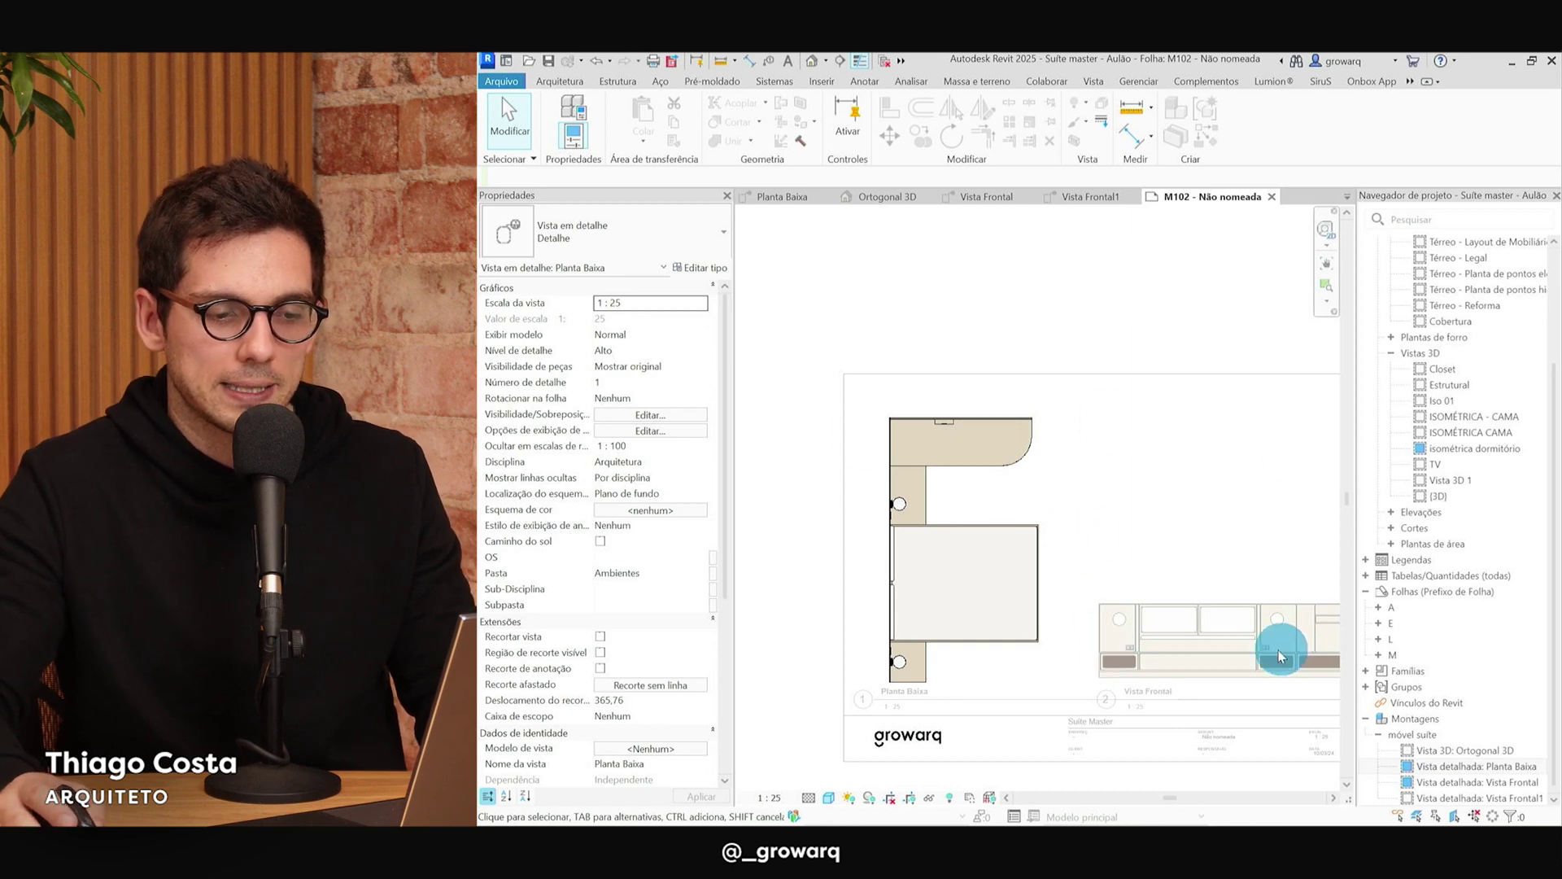
pyautogui.click(1138, 642)
pyautogui.click(1002, 586)
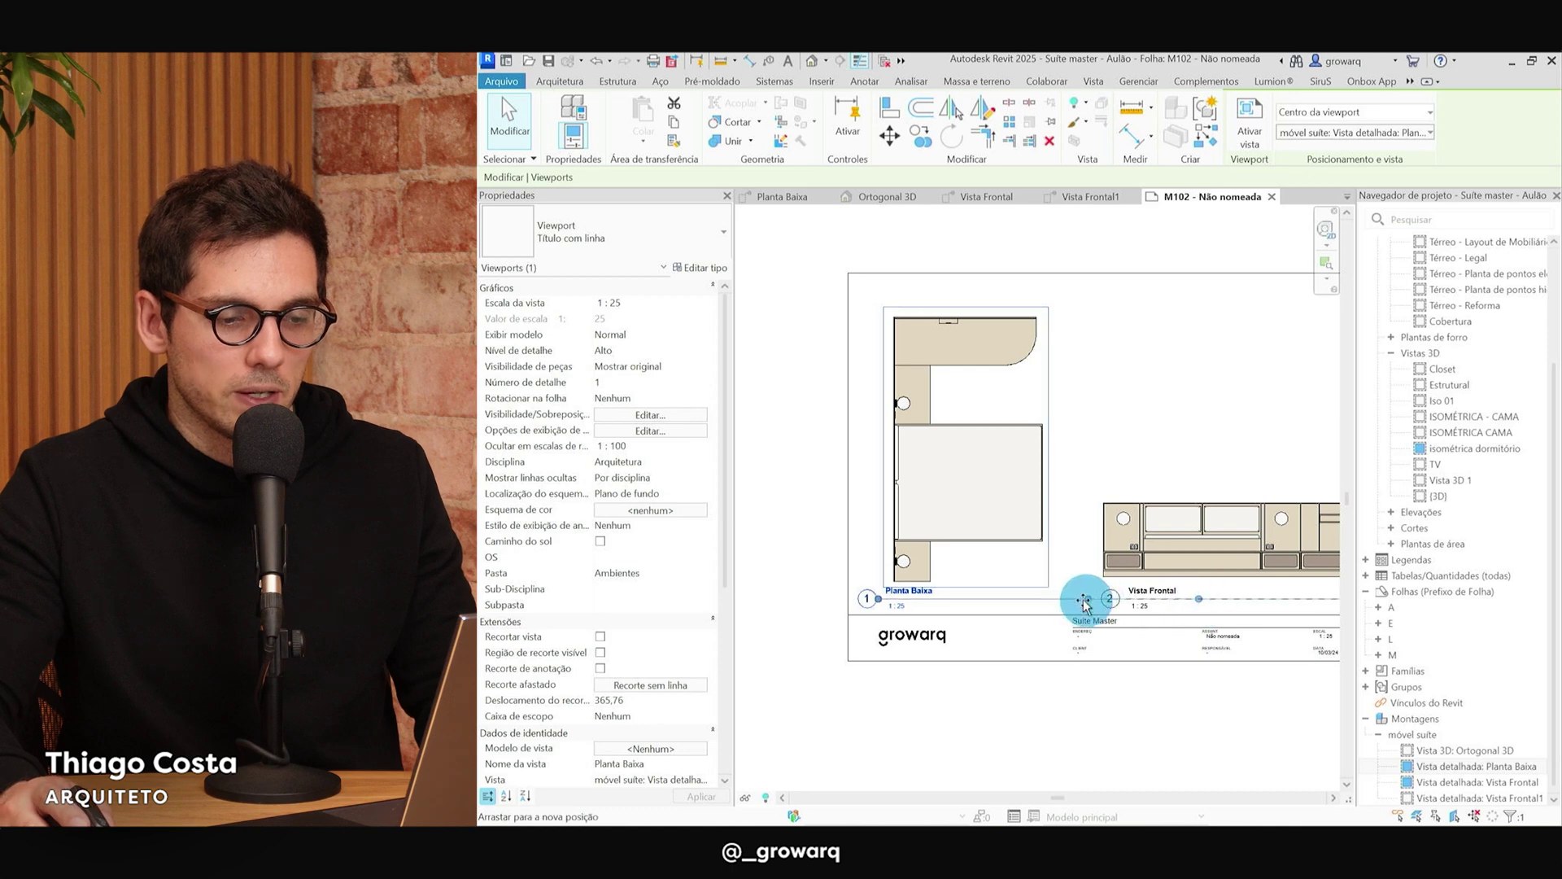
pyautogui.click(1087, 602)
pyautogui.scroll(-2, 1088, 645)
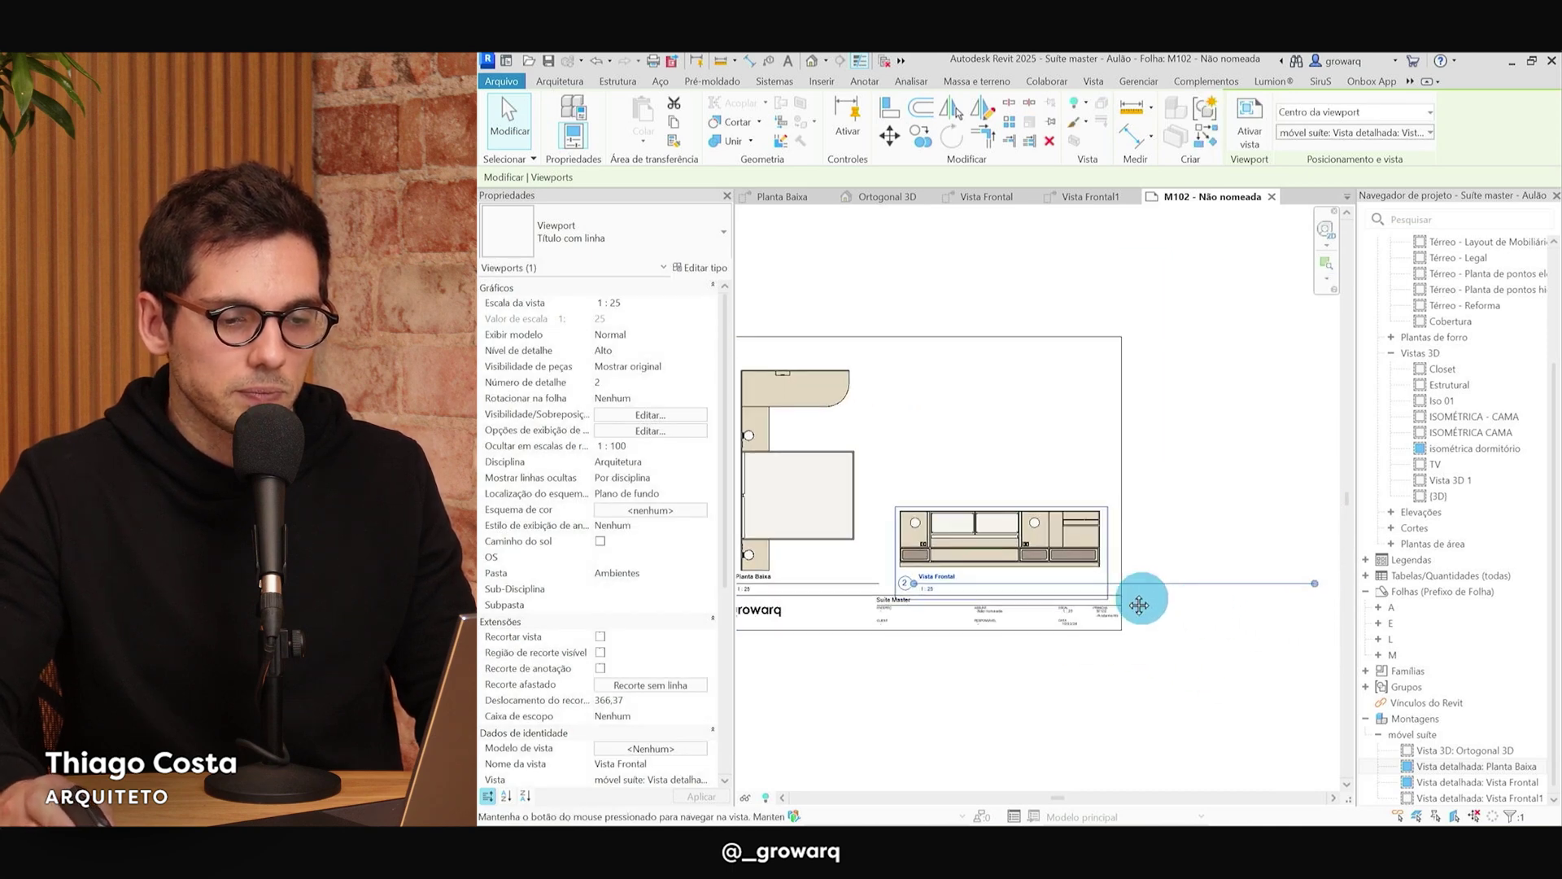
pyautogui.moveTo(1137, 599); pyautogui.dragTo(1203, 572)
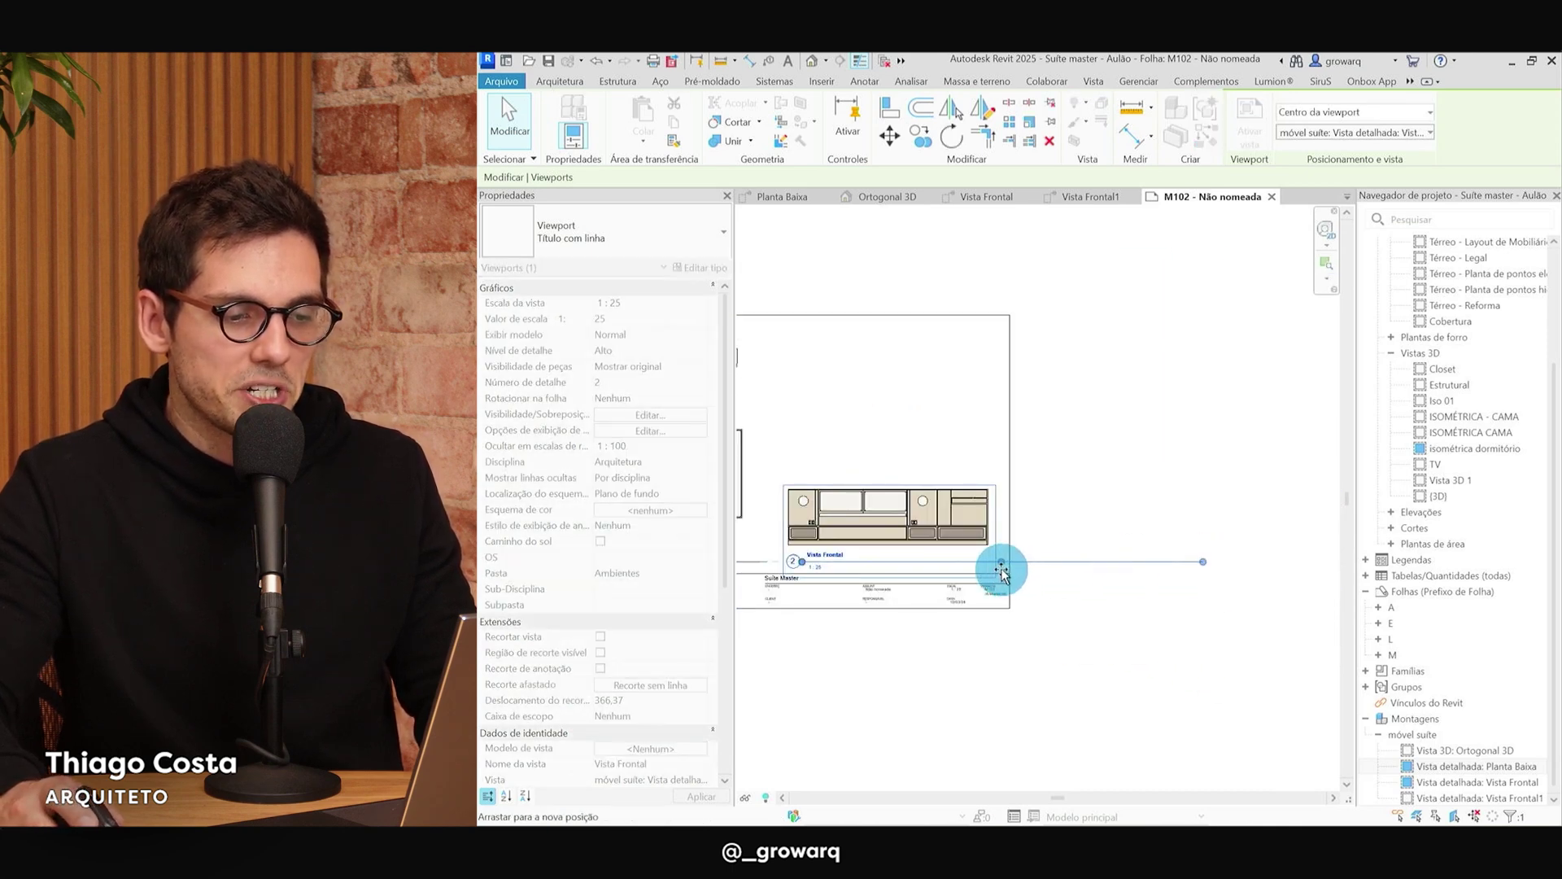
pyautogui.moveTo(996, 569); pyautogui.dragTo(997, 572)
pyautogui.click(1081, 712)
# Zoom in on sheet M102 to check the shortened Vista Frontal title line.
pyautogui.scroll(5, 1228, 683)
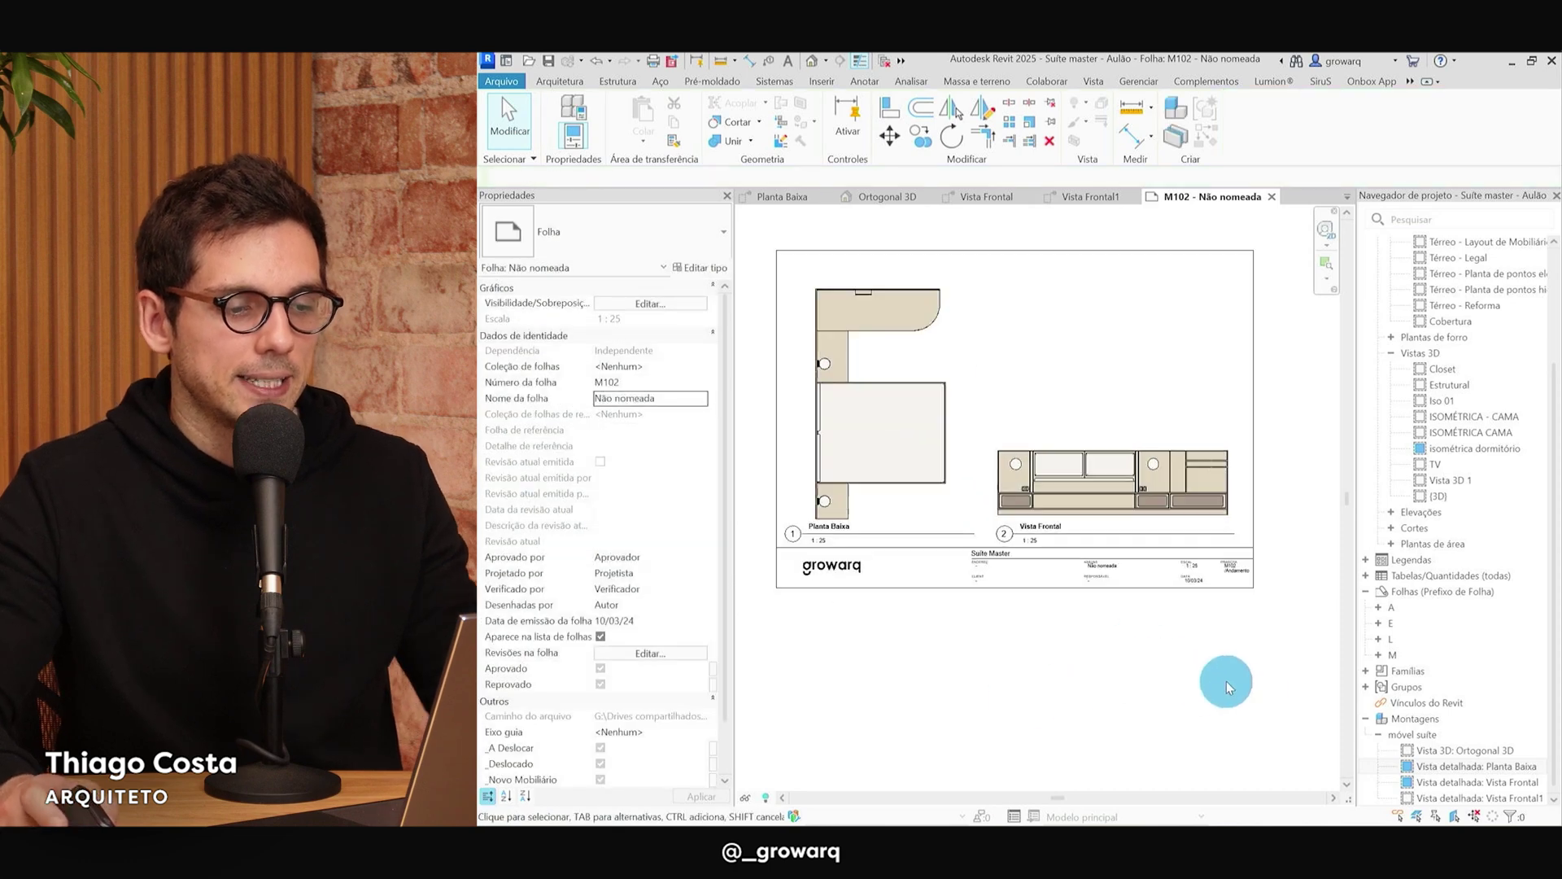
pyautogui.scroll(3, 977, 432)
pyautogui.scroll(2, 854, 453)
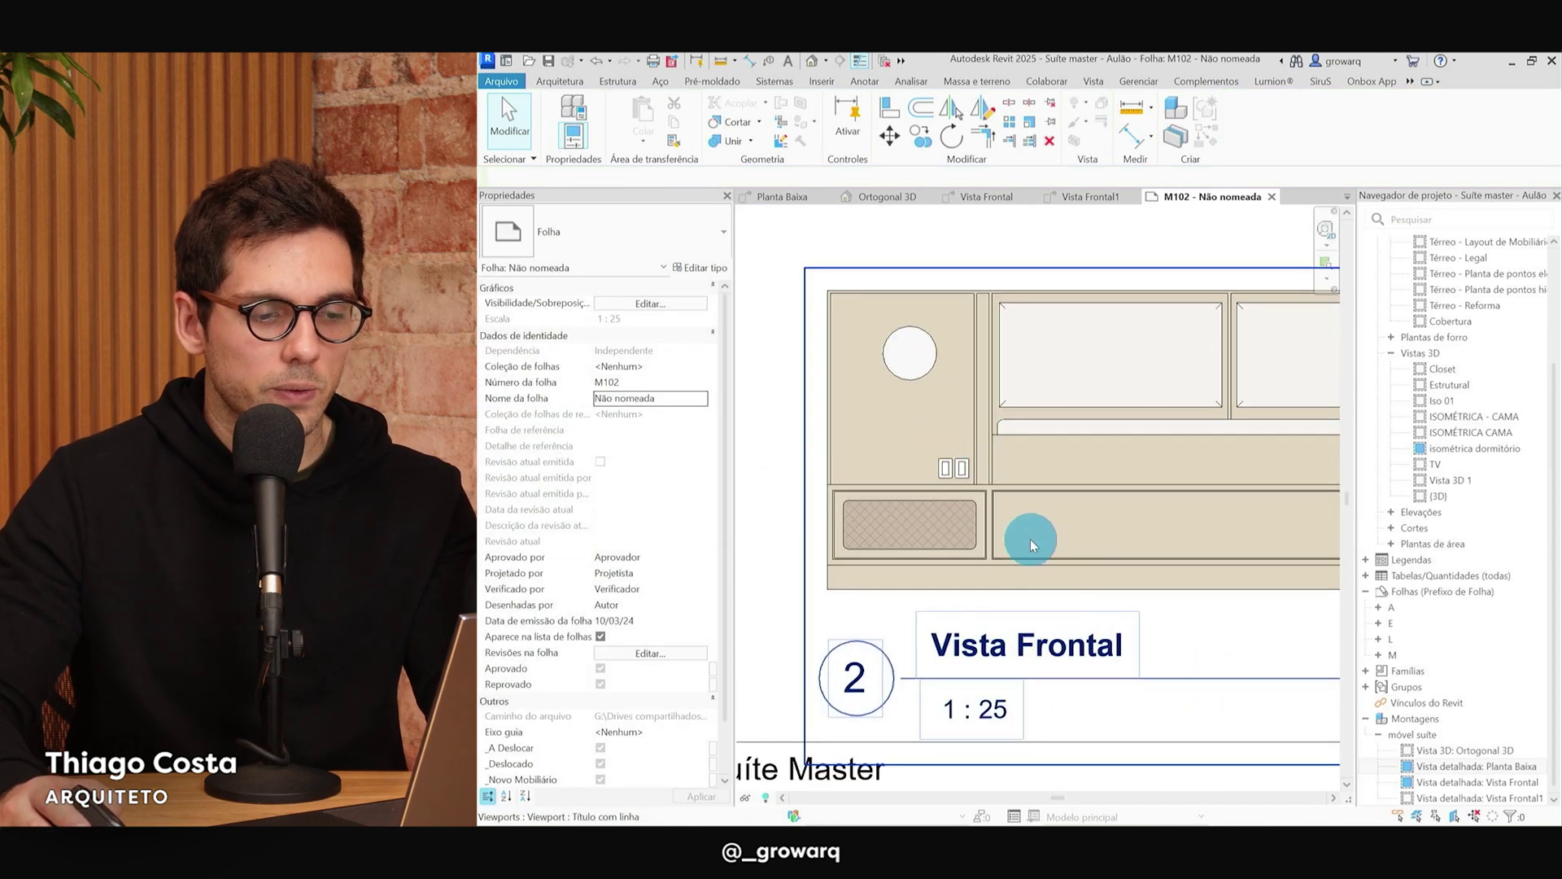
pyautogui.scroll(-2, 1017, 488)
pyautogui.click(987, 540)
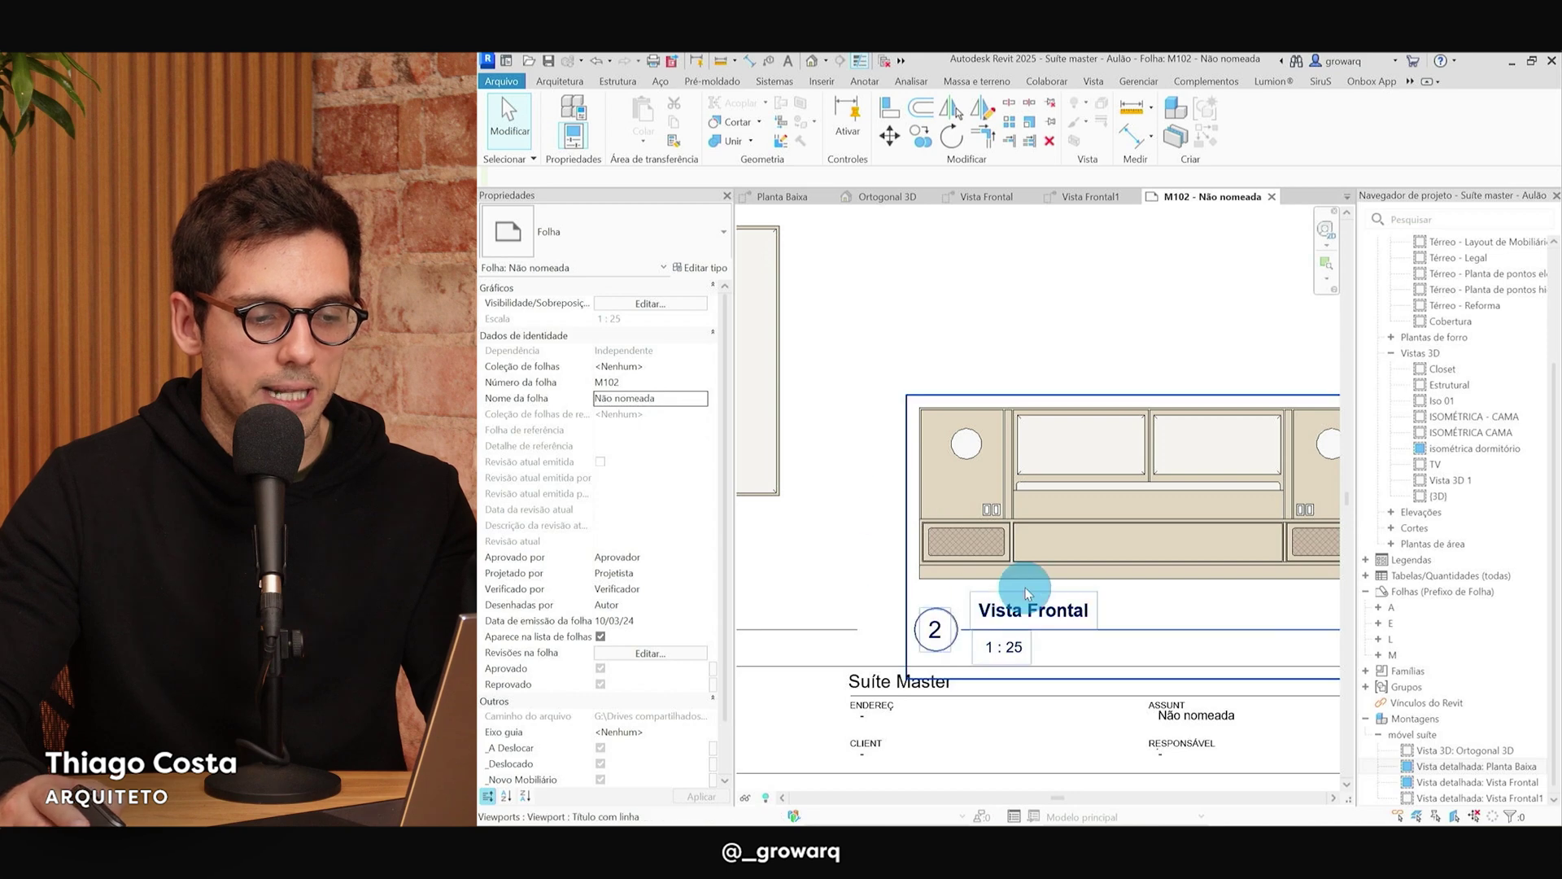
pyautogui.scroll(-2, 1019, 495)
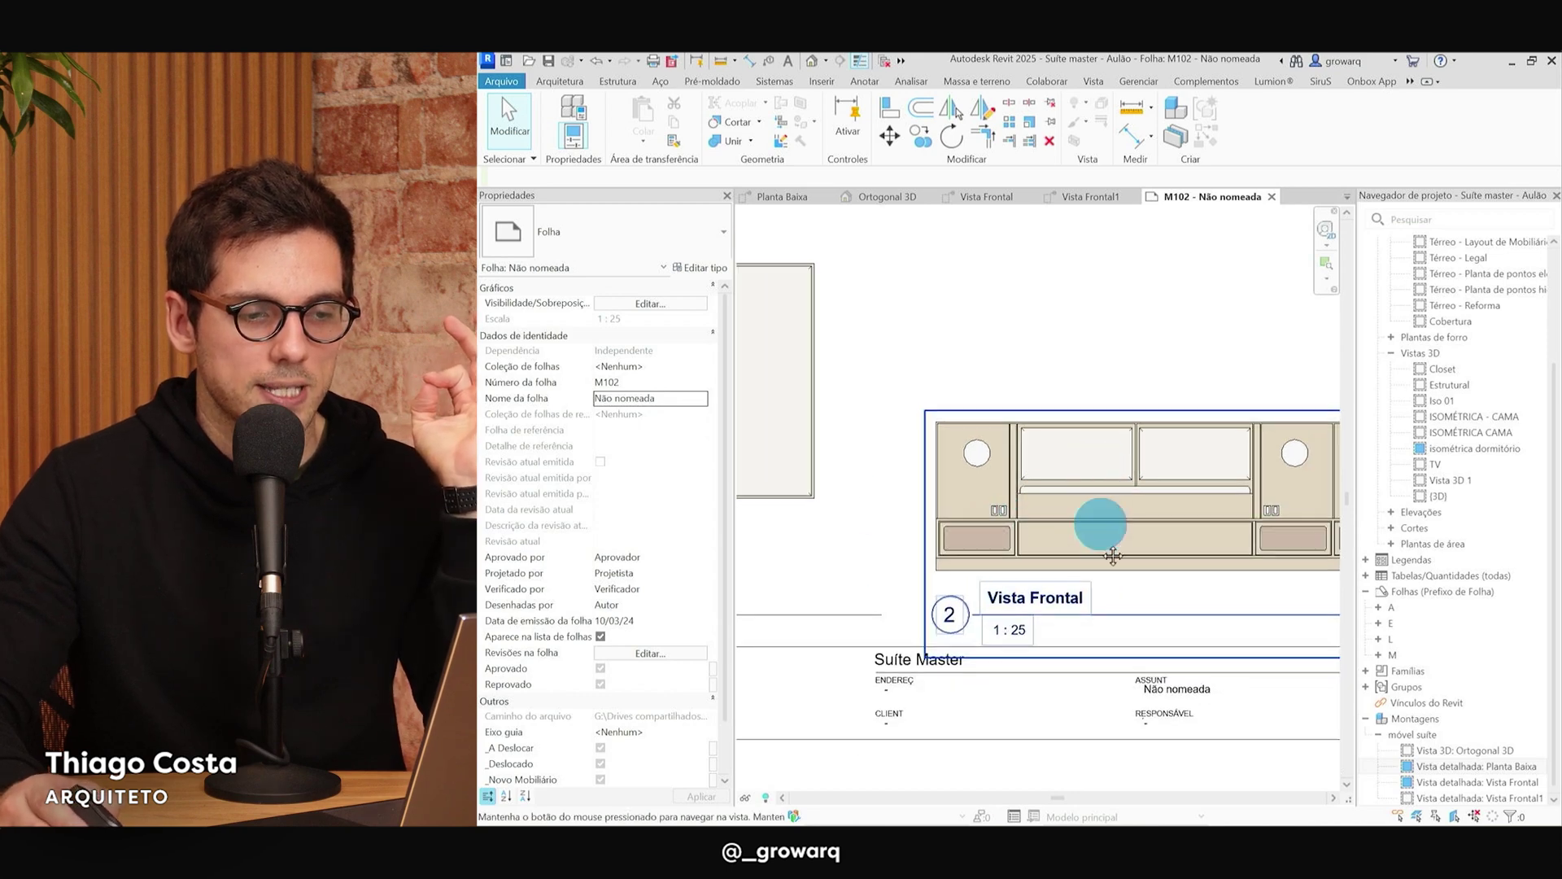
pyautogui.scroll(2, 1049, 316)
pyautogui.scroll(-1, 1049, 316)
pyautogui.scroll(-1, 1126, 463)
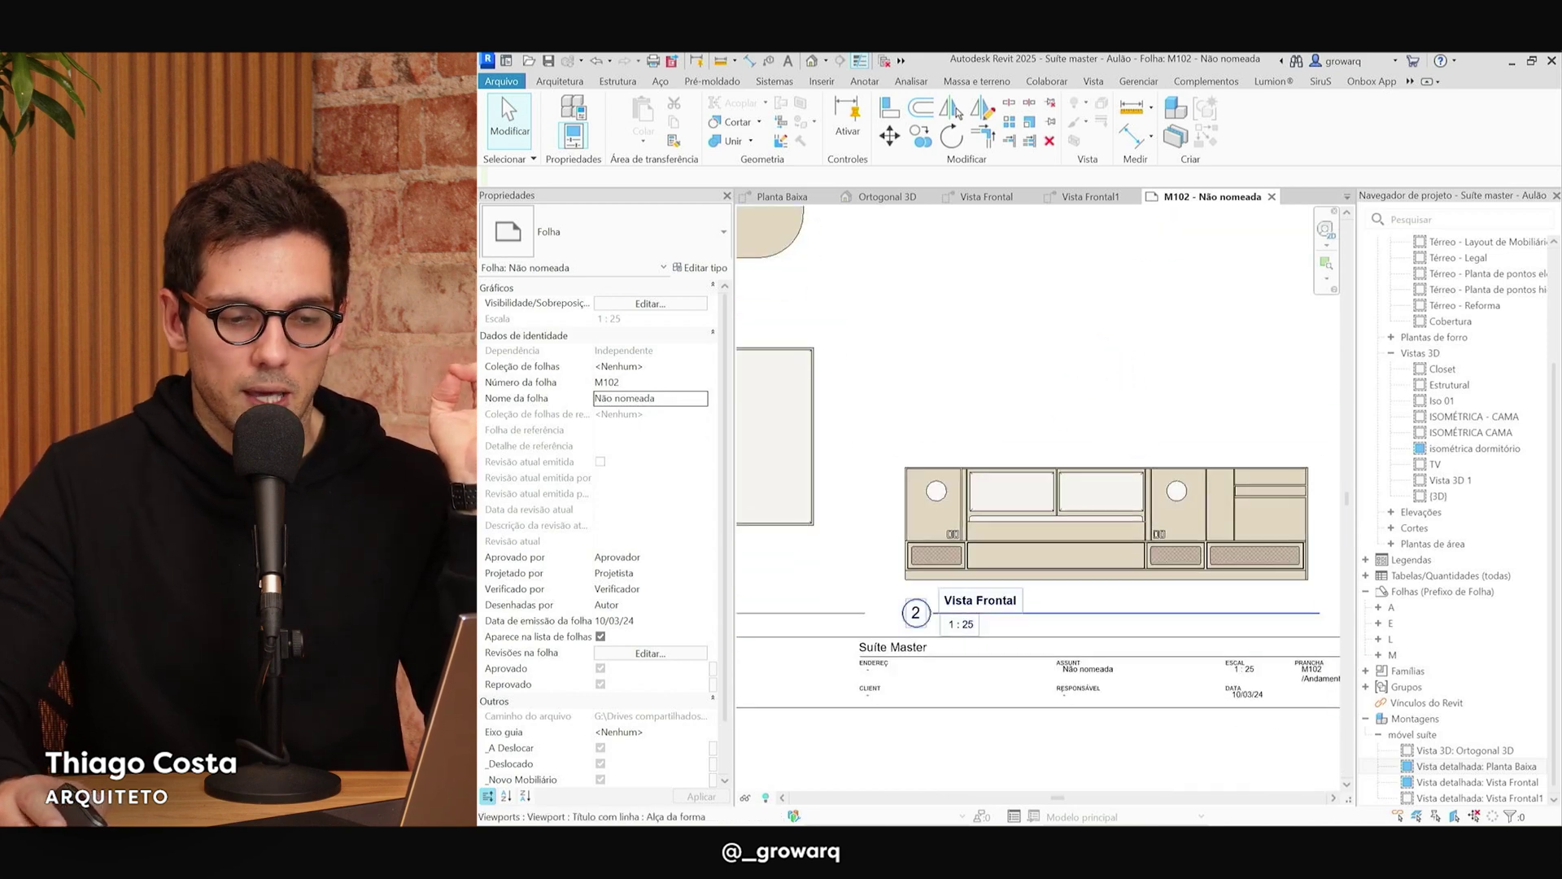
pyautogui.click(1518, 784)
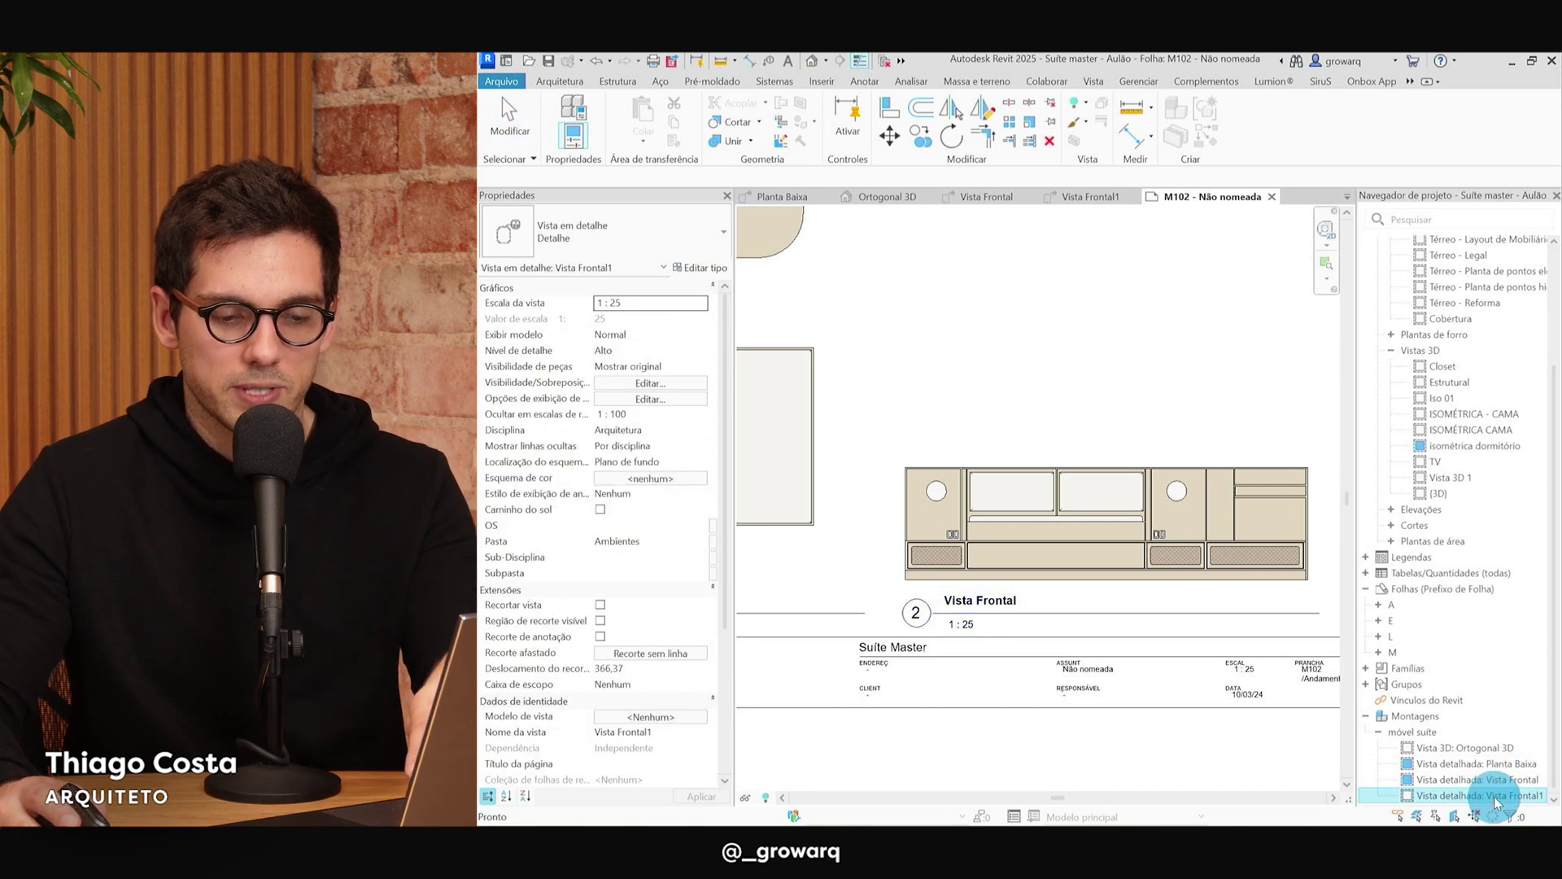
# Duplicate the Vista Frontal assembly view with detailing to create Vista Frontal Copiar 1.
pyautogui.click(1475, 800)
pyautogui.doubleClick(1459, 797)
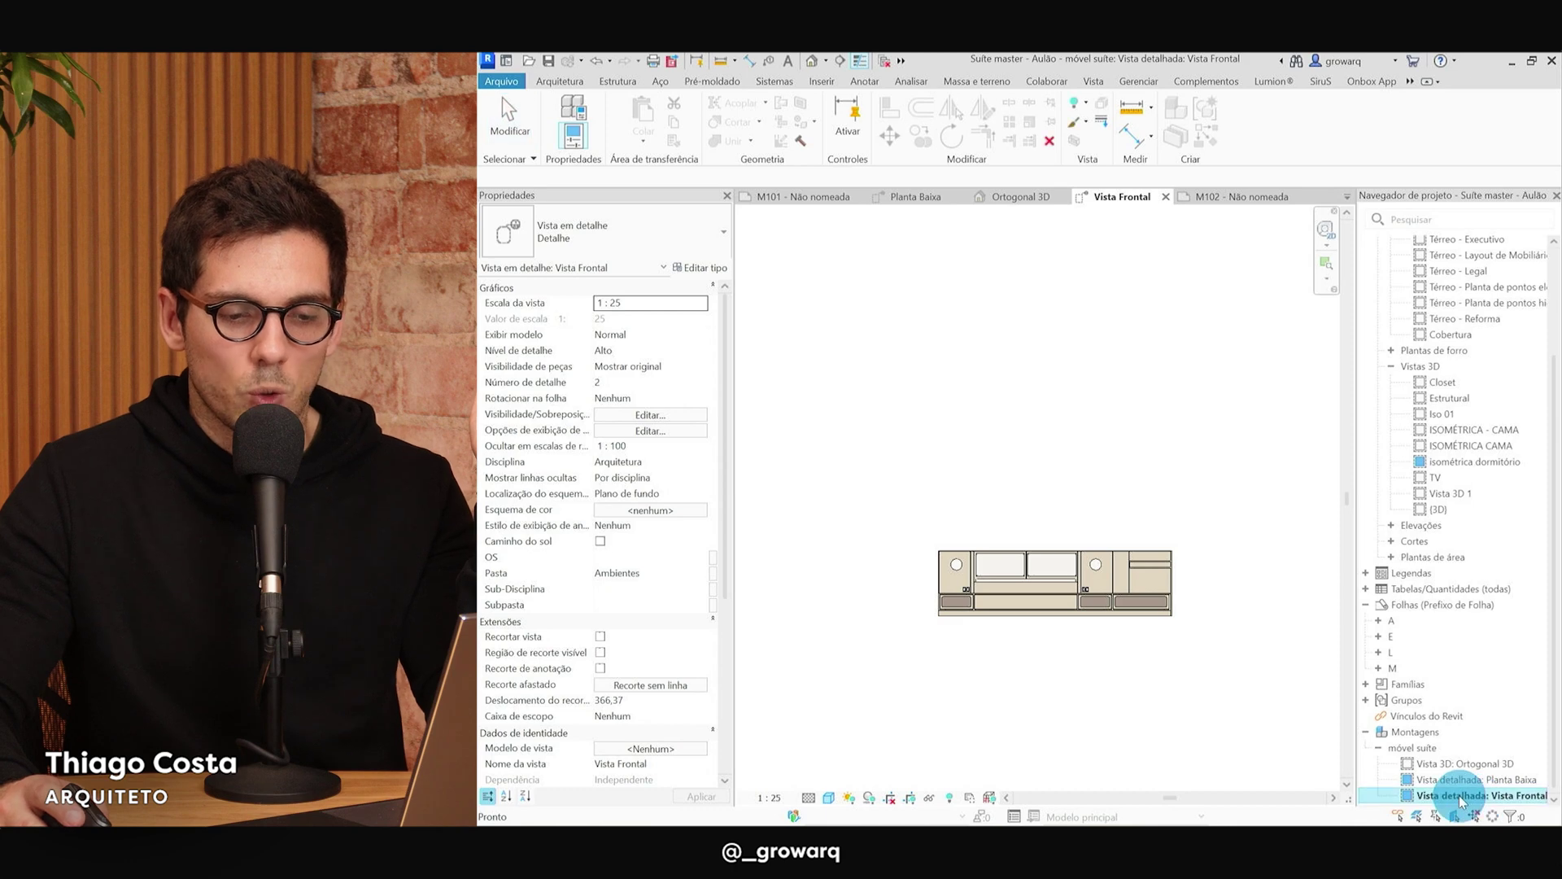
pyautogui.rightClick(1458, 794)
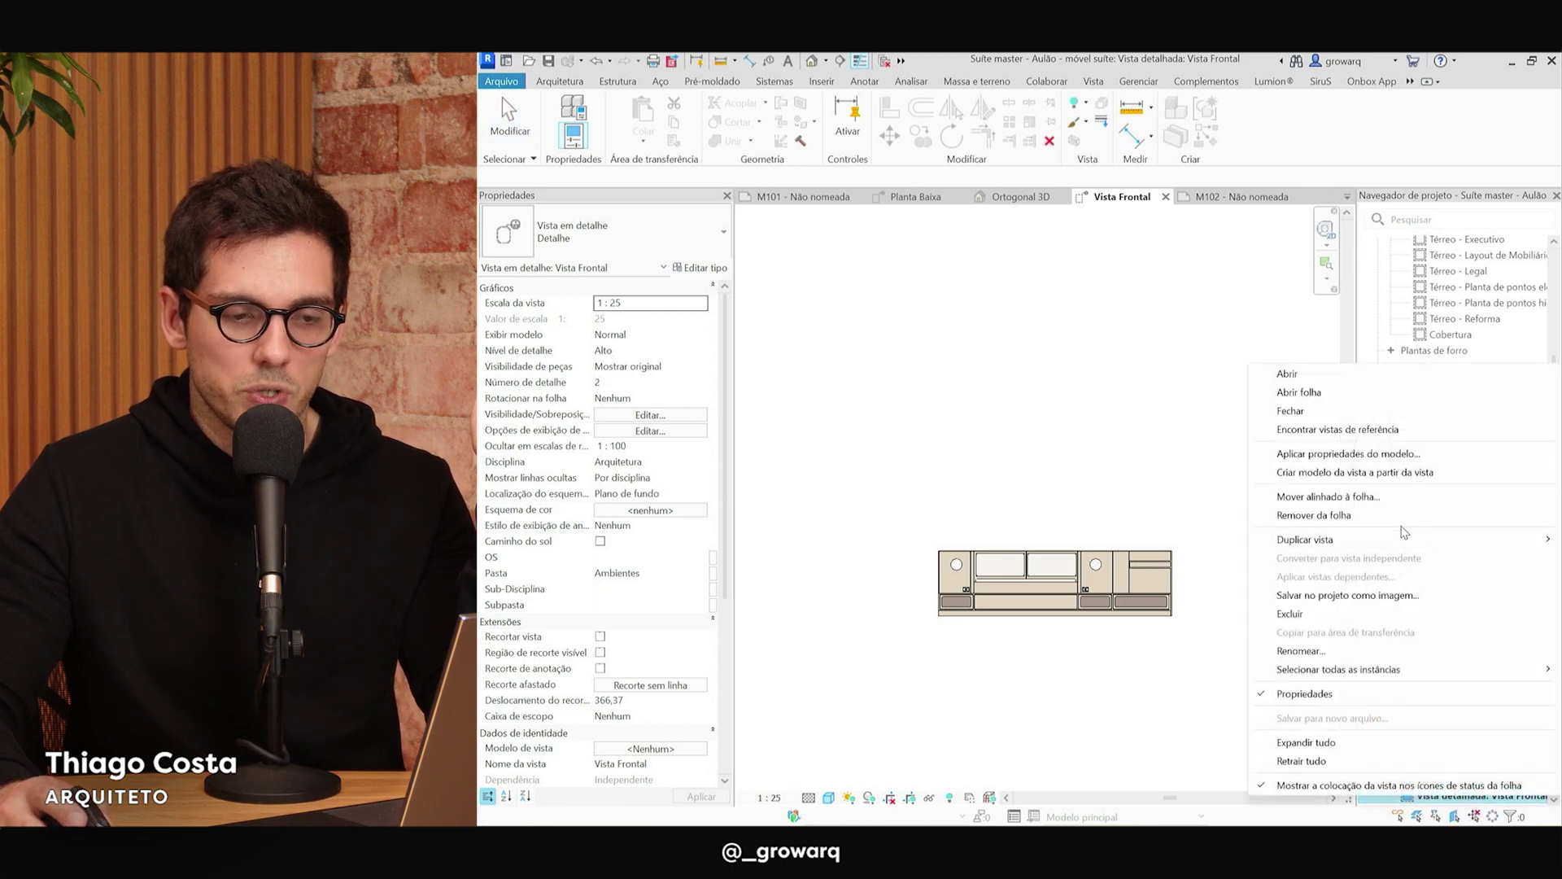
pyautogui.moveTo(1305, 539)
pyautogui.click(1201, 559)
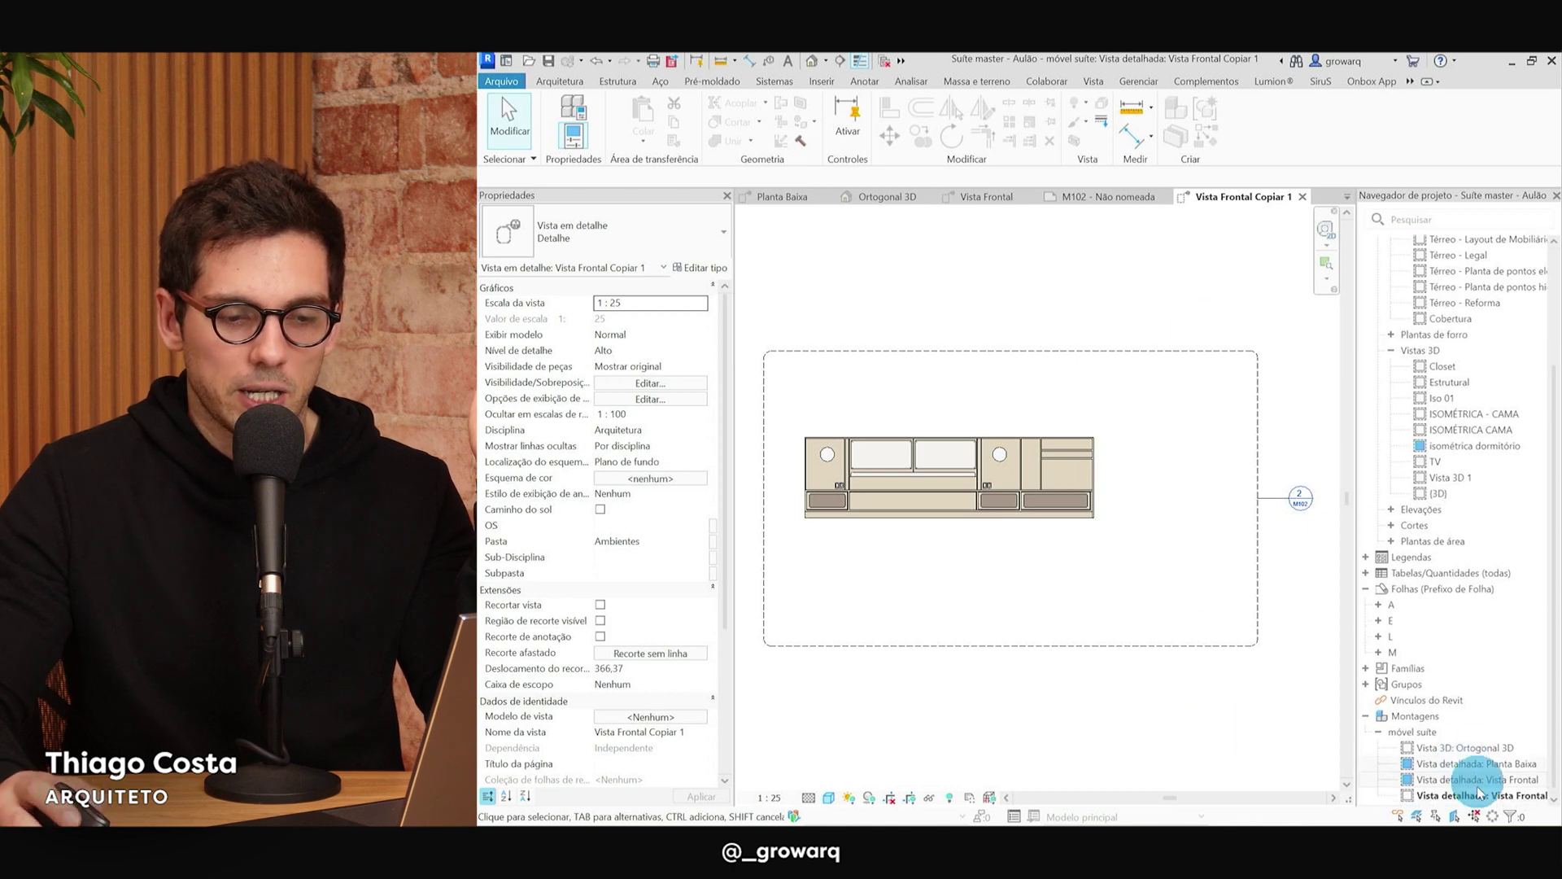
pyautogui.click(1509, 795)
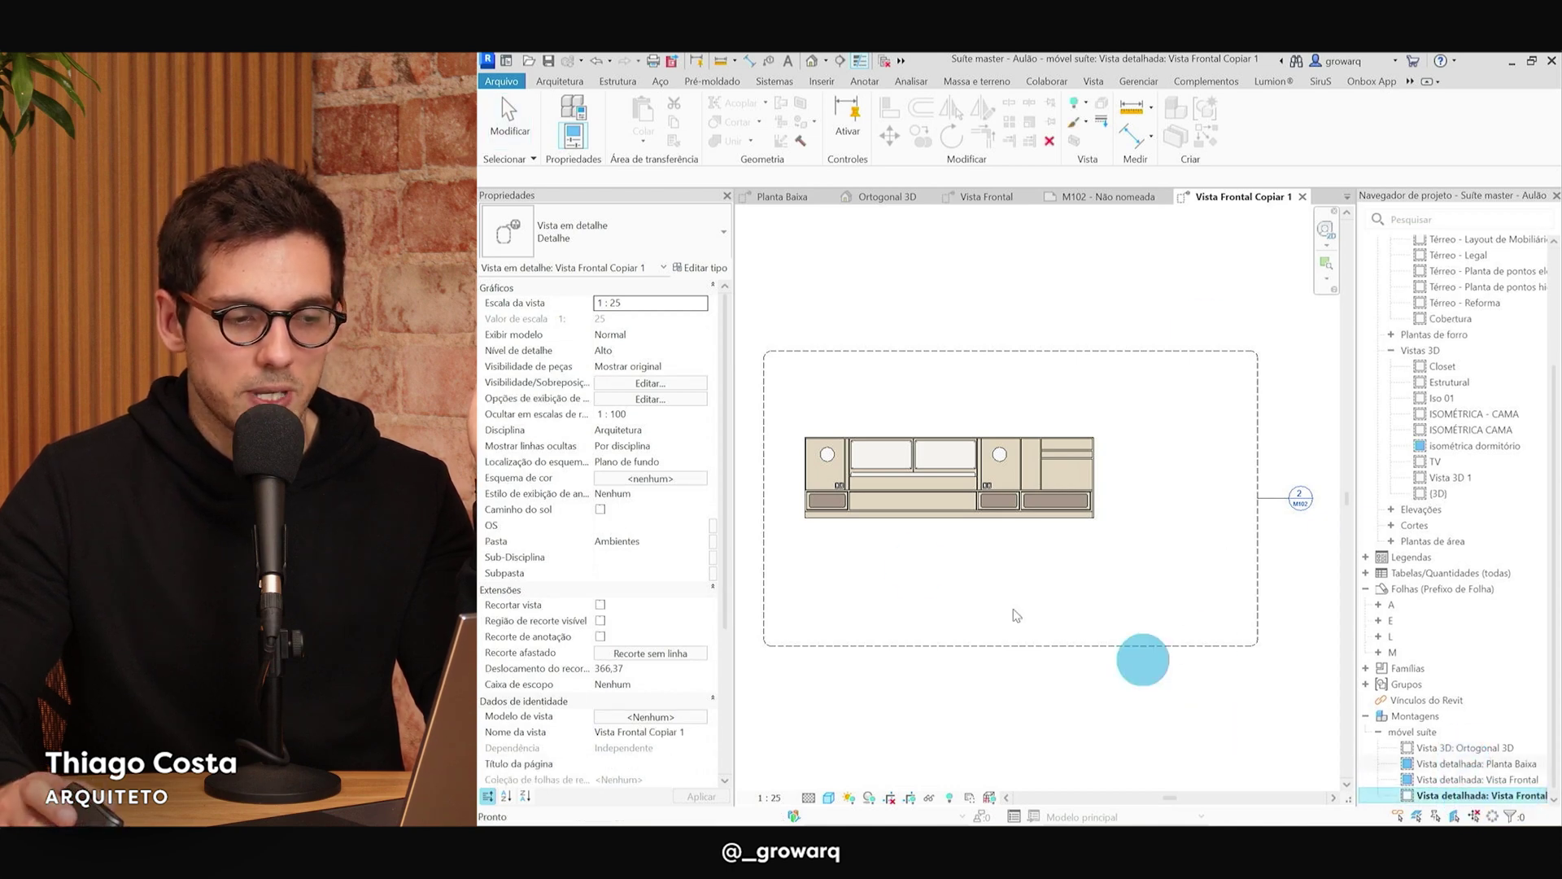
pyautogui.scroll(4, 812, 502)
pyautogui.scroll(3, 952, 540)
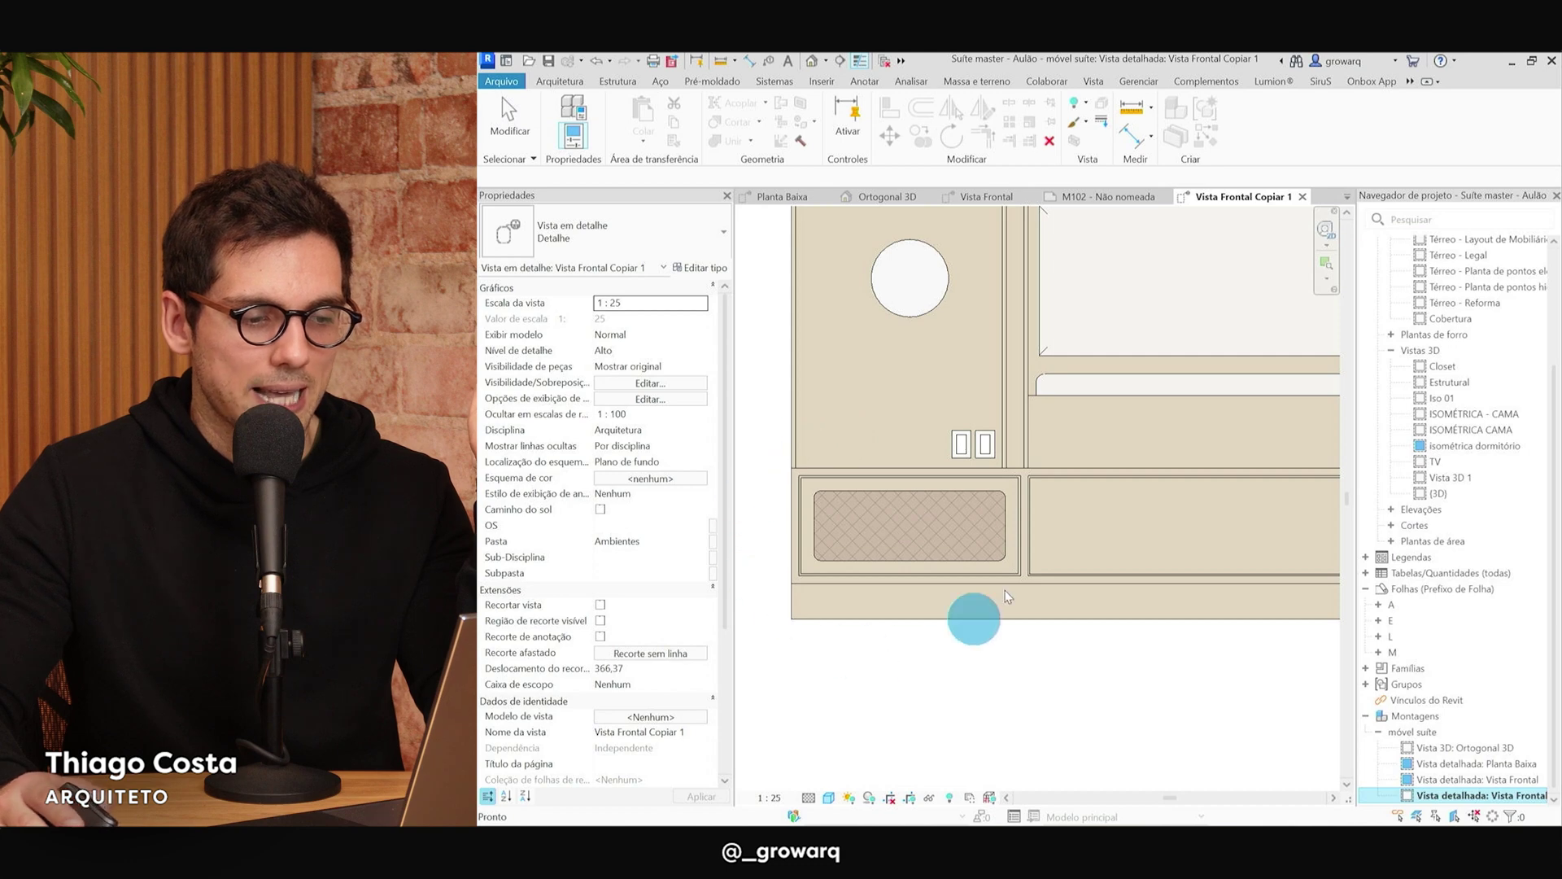
# Select the drawer elements in Vista Frontal Copiar 1.
pyautogui.scroll(-5, 1001, 618)
pyautogui.scroll(3, 1047, 622)
pyautogui.click(1050, 621)
pyautogui.scroll(2, 1051, 621)
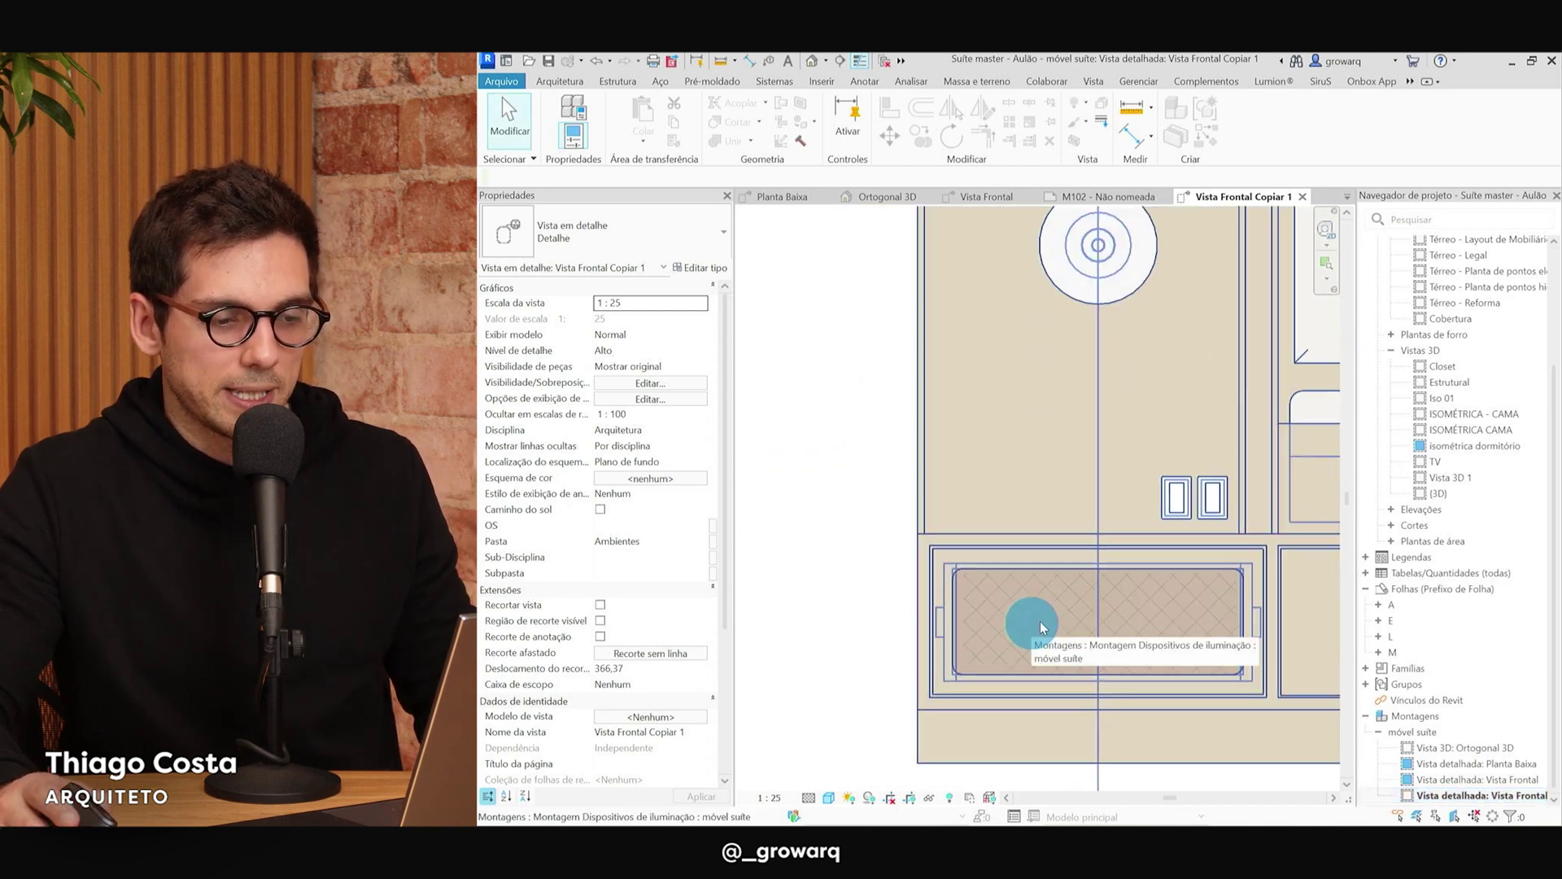
pyautogui.click(1050, 622)
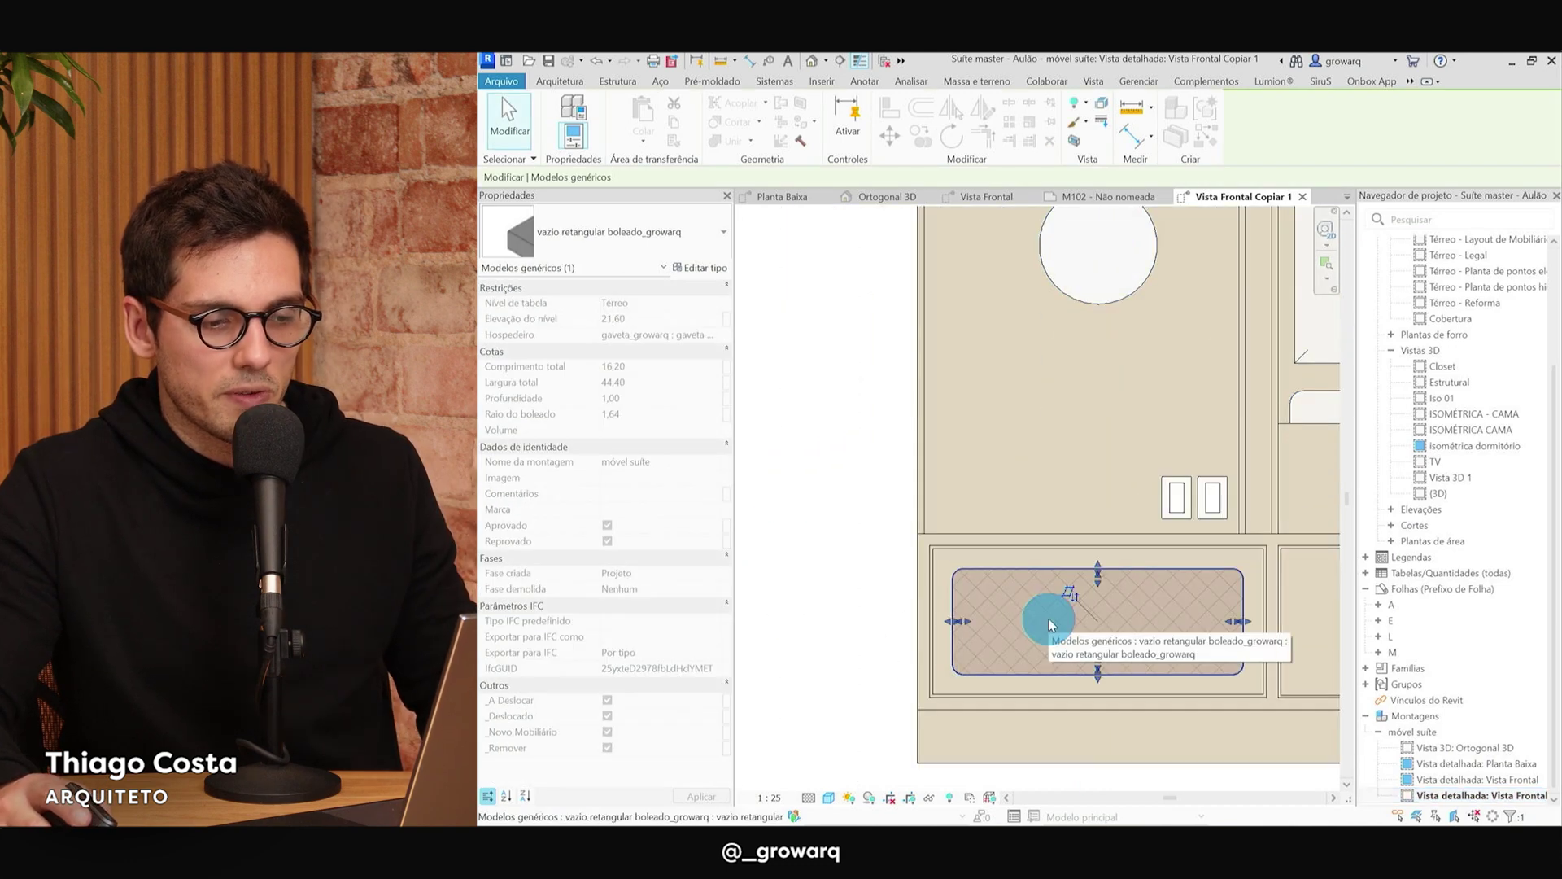
pyautogui.click(1006, 560)
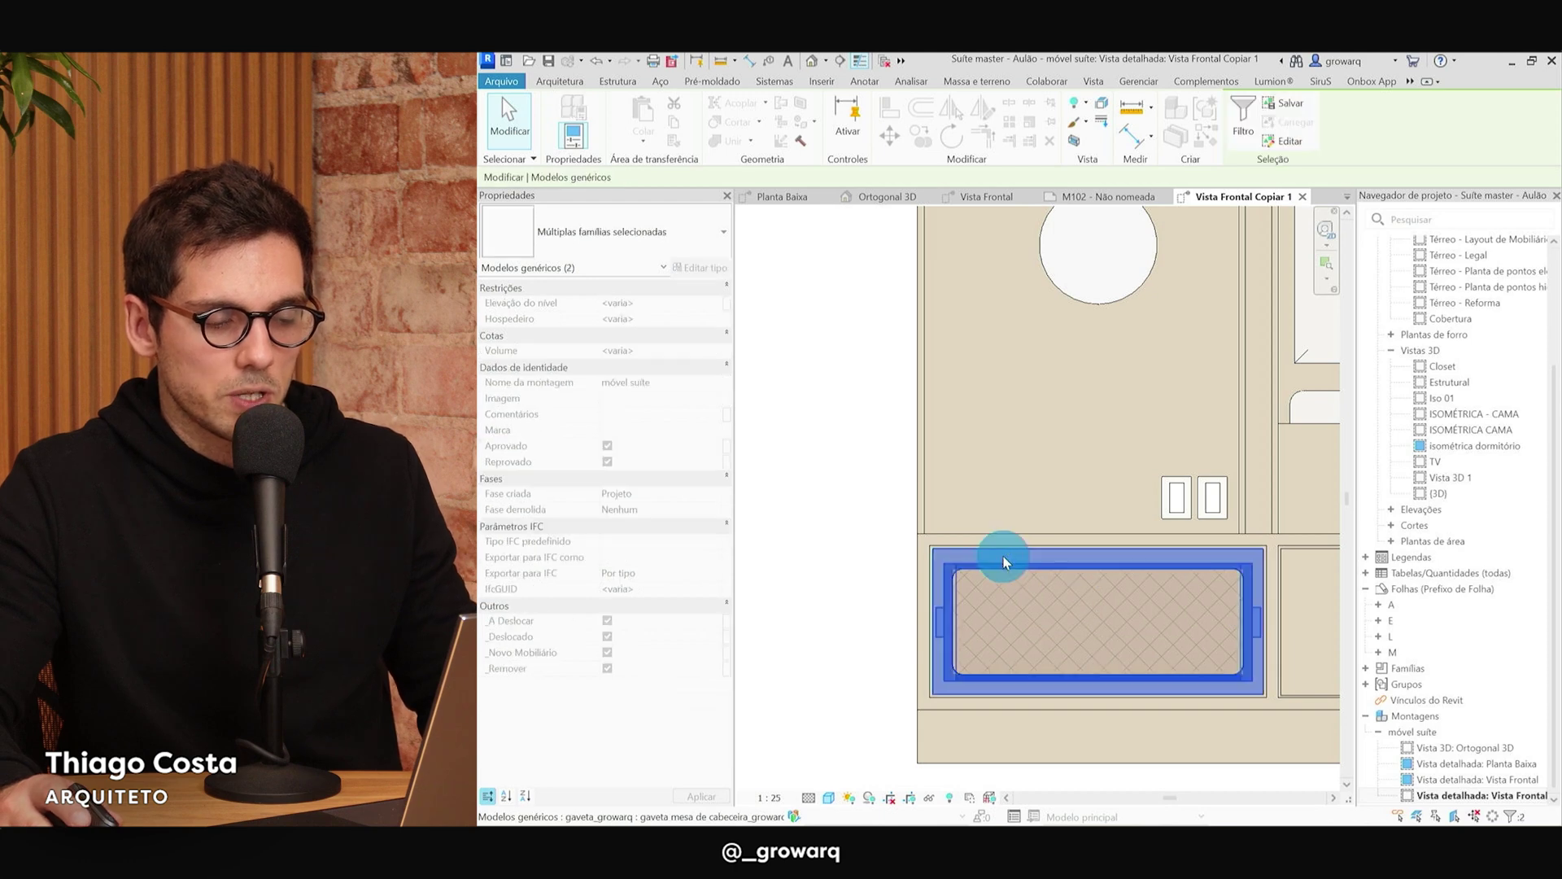
pyautogui.click(1034, 615)
pyautogui.keyDown('ctrl'); pyautogui.click(1104, 752); pyautogui.keyUp('ctrl')
# Isolate the selected drawer elements and apply the isolation permanently to this view.
pyautogui.click(932, 801)
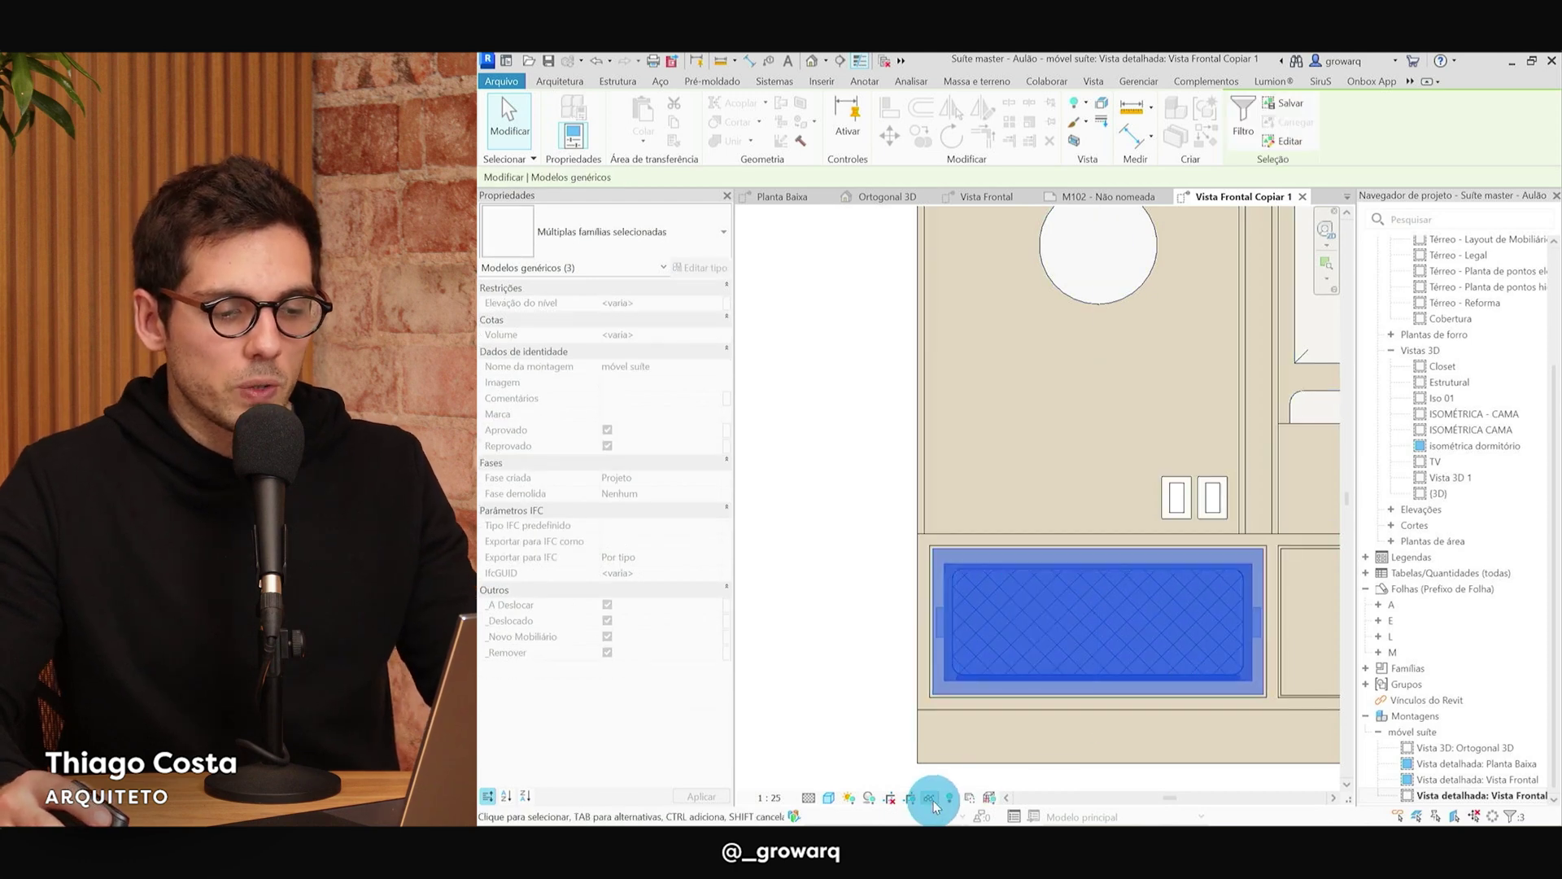
pyautogui.click(932, 801)
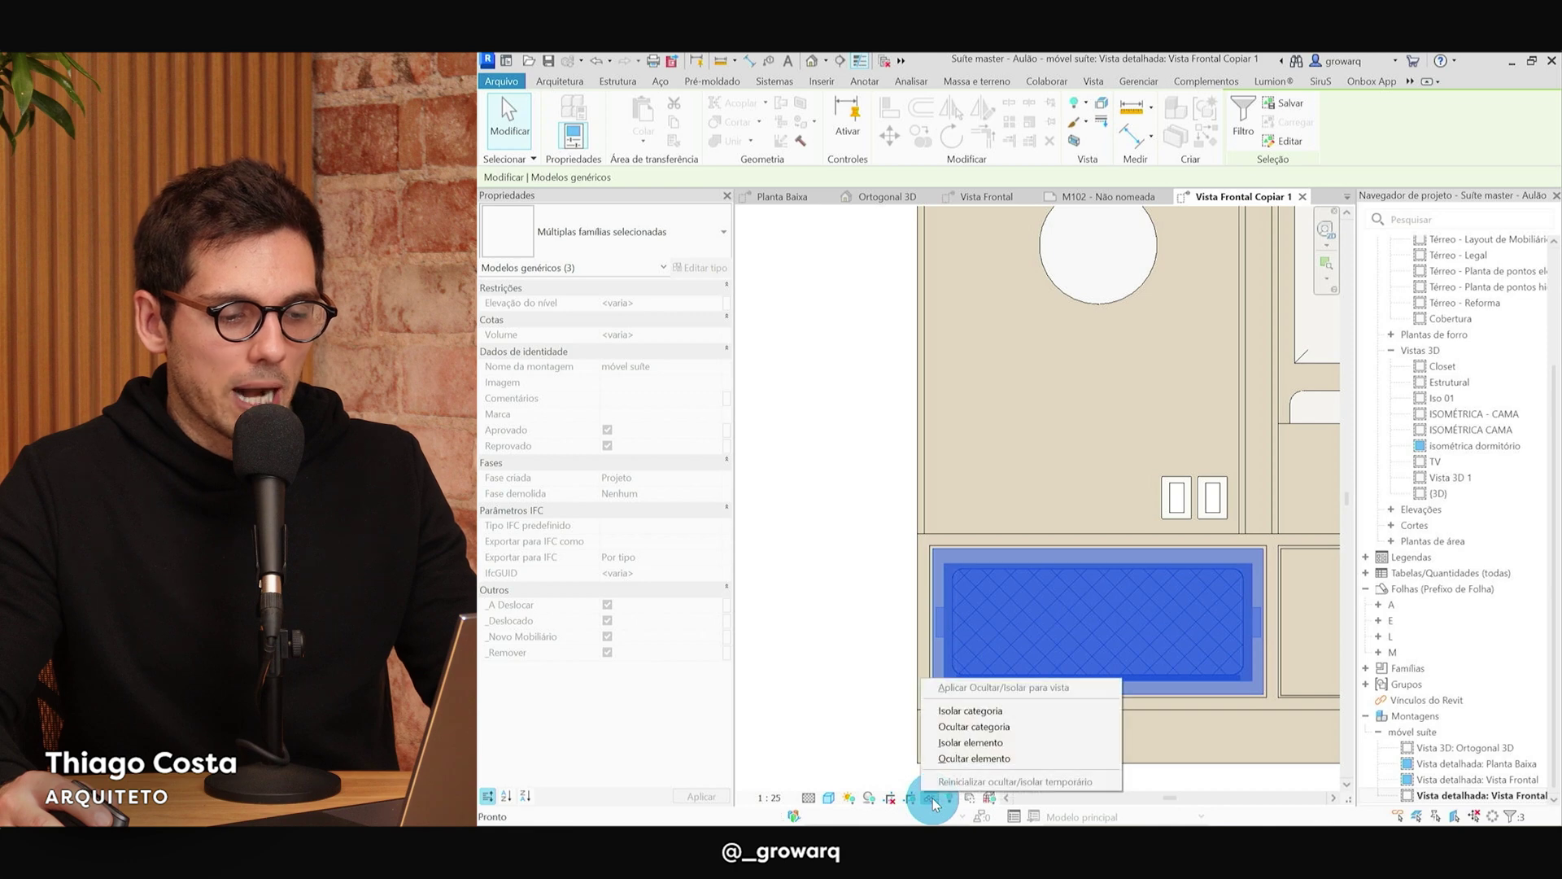
pyautogui.click(973, 742)
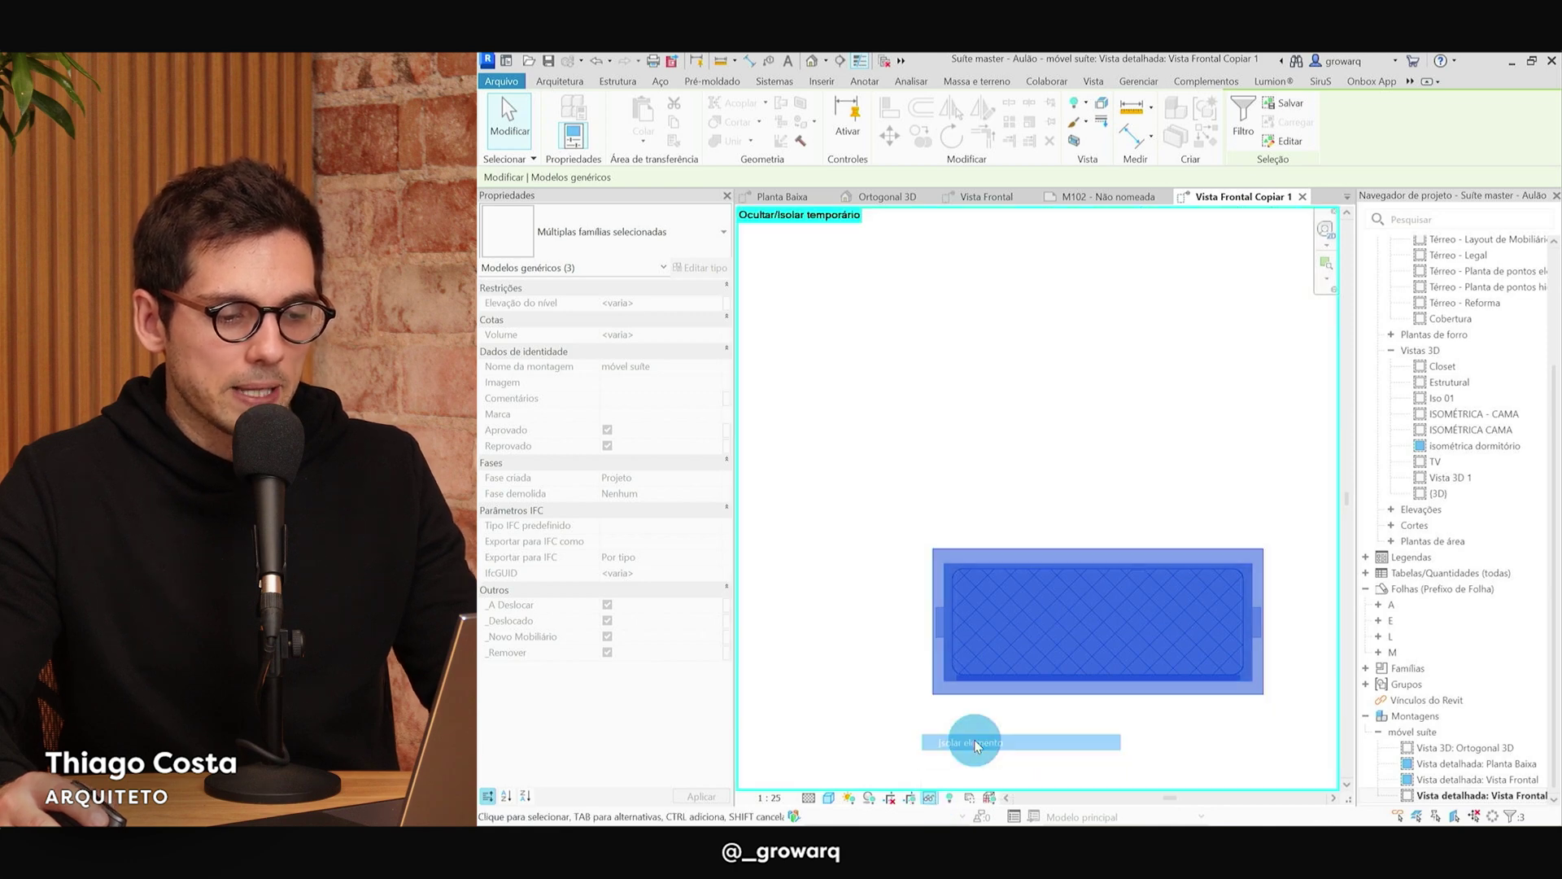
pyautogui.click(911, 596)
pyautogui.click(1023, 516)
pyautogui.scroll(-2, 1100, 535)
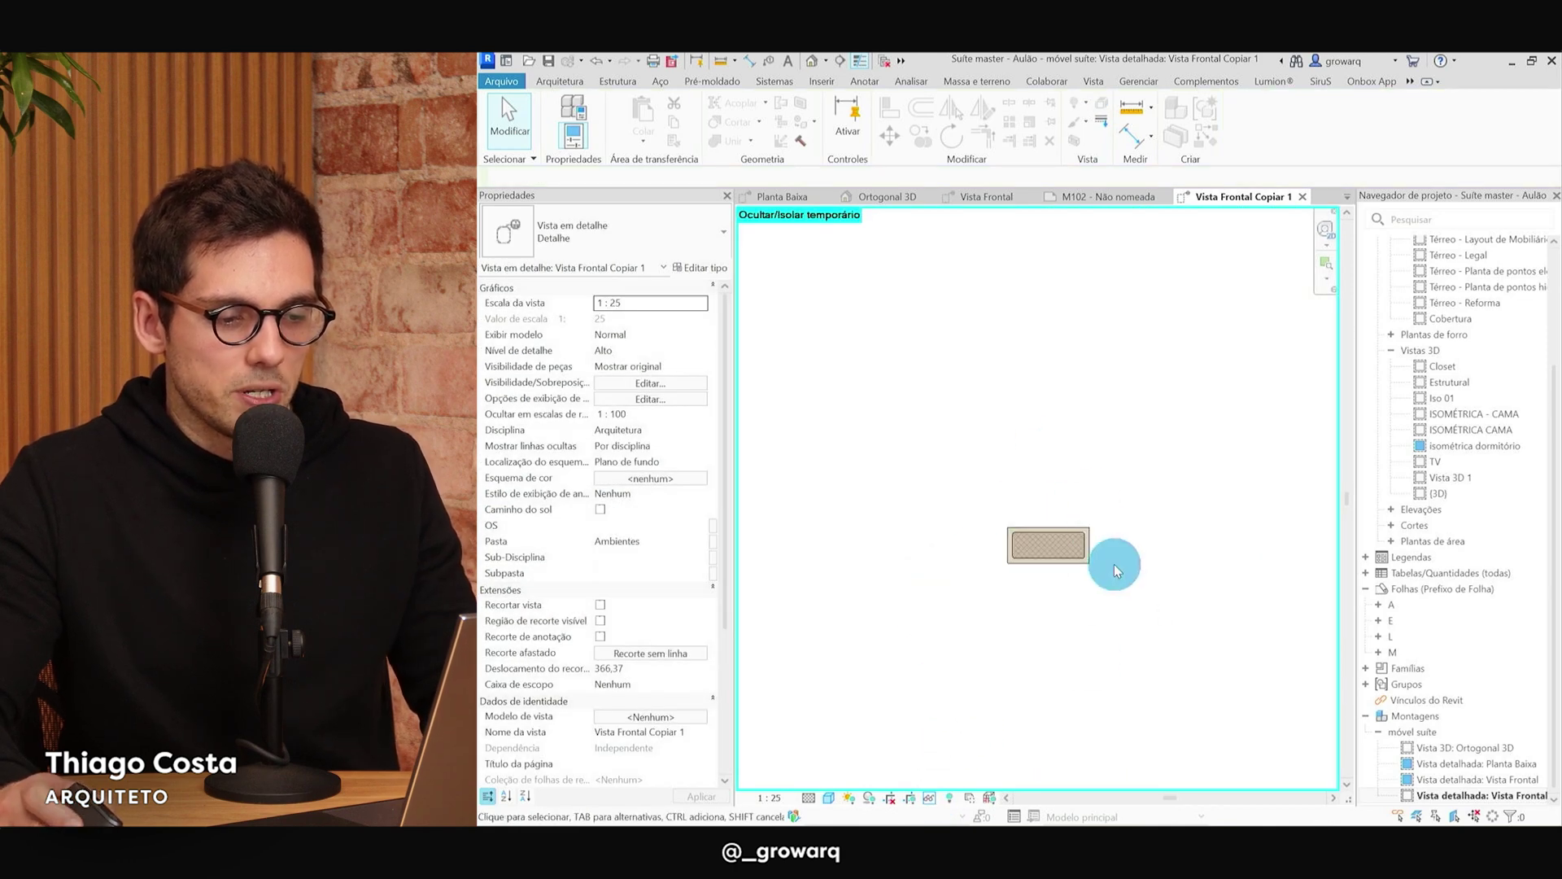
pyautogui.scroll(2, 1114, 564)
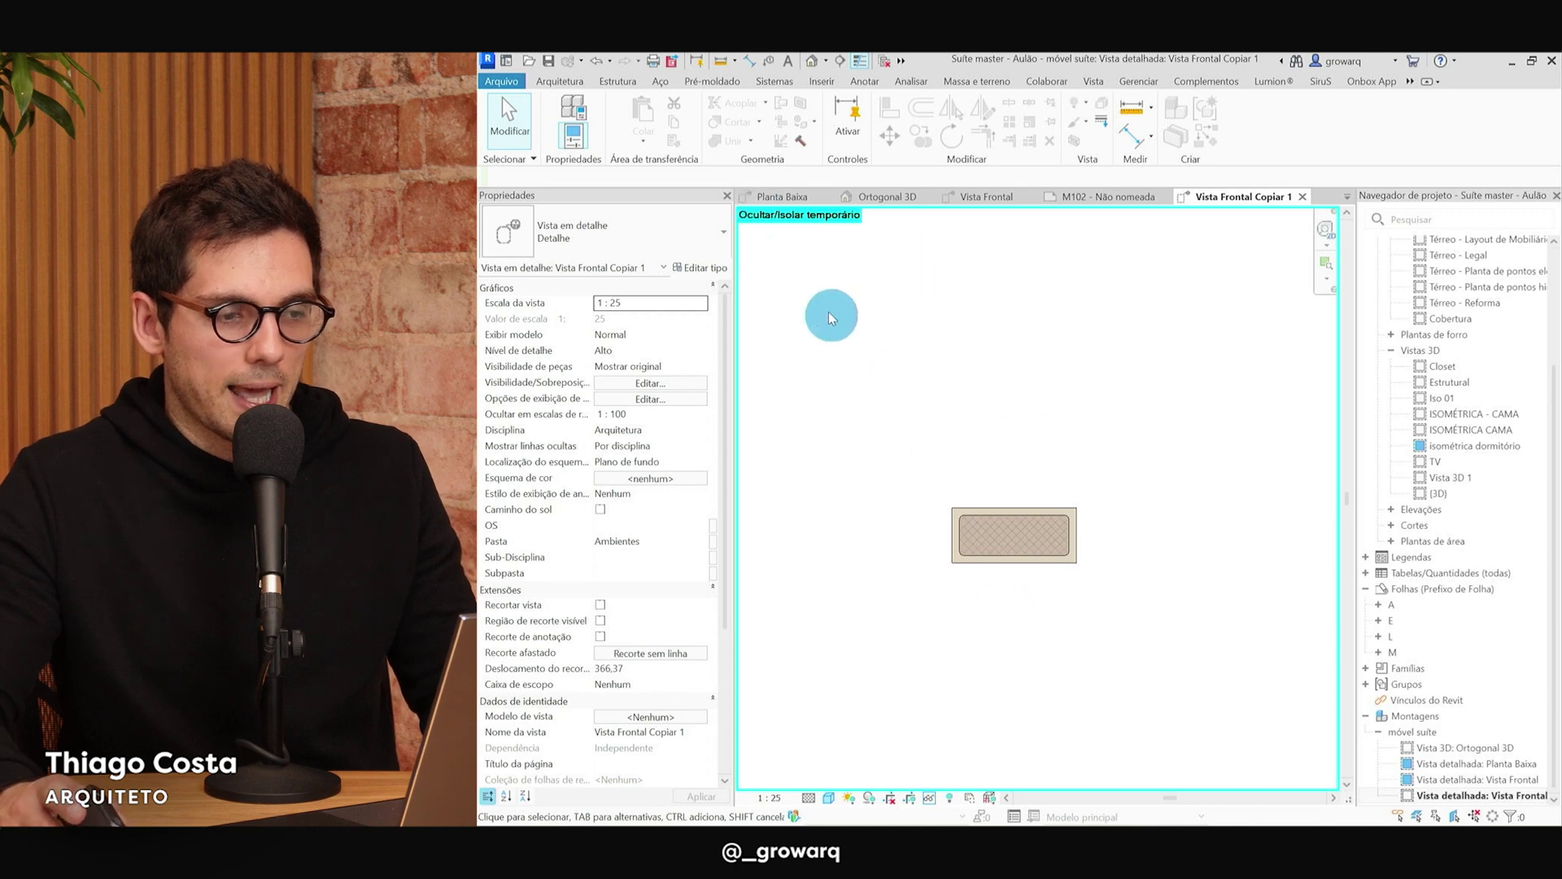
pyautogui.click(930, 798)
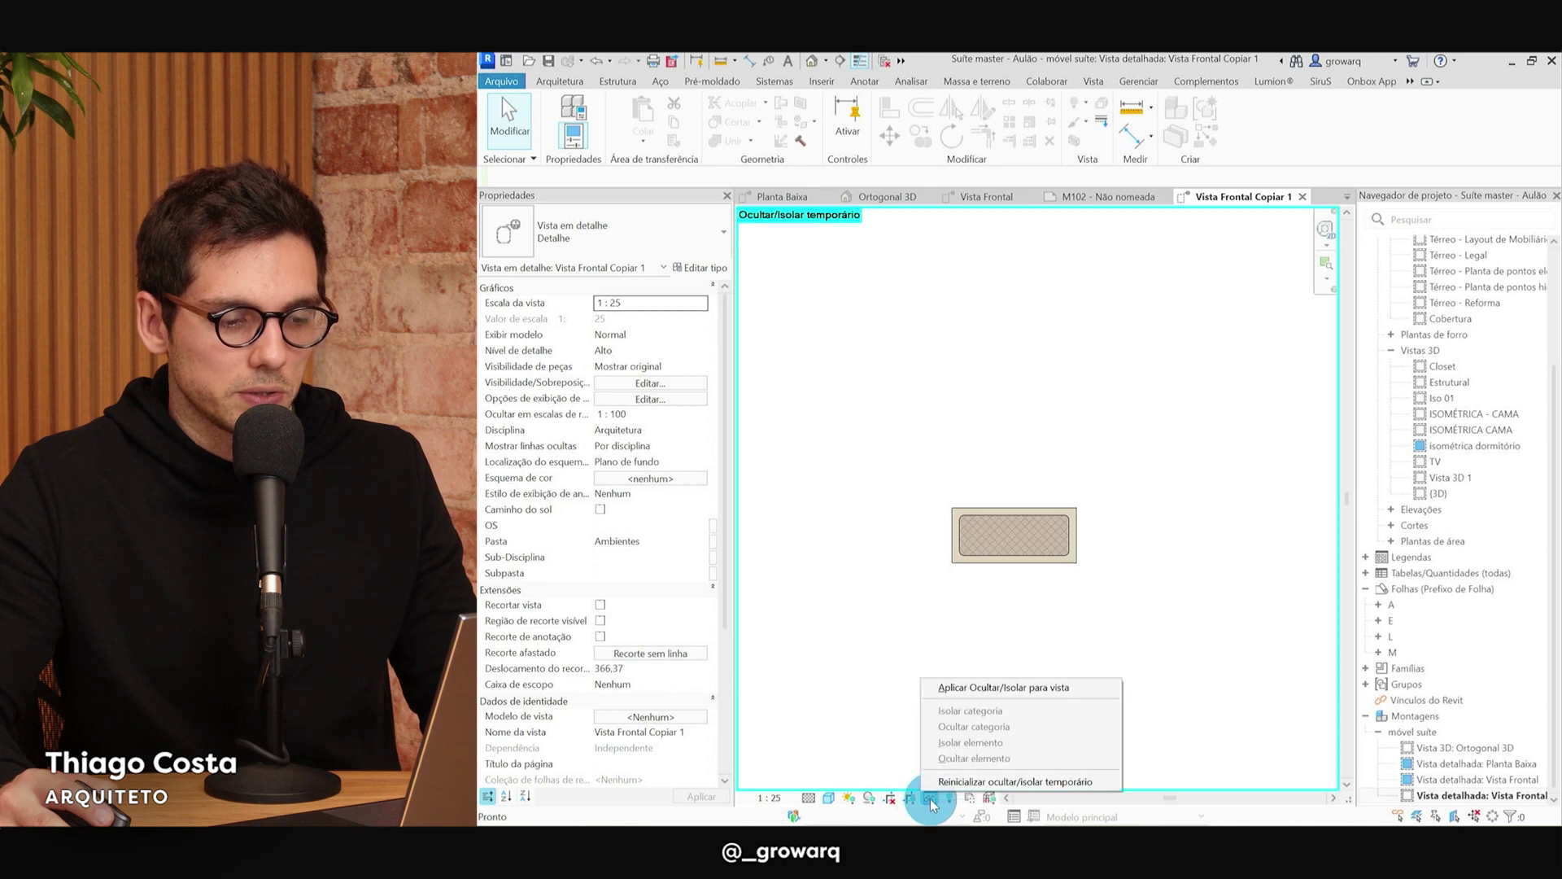
pyautogui.click(989, 688)
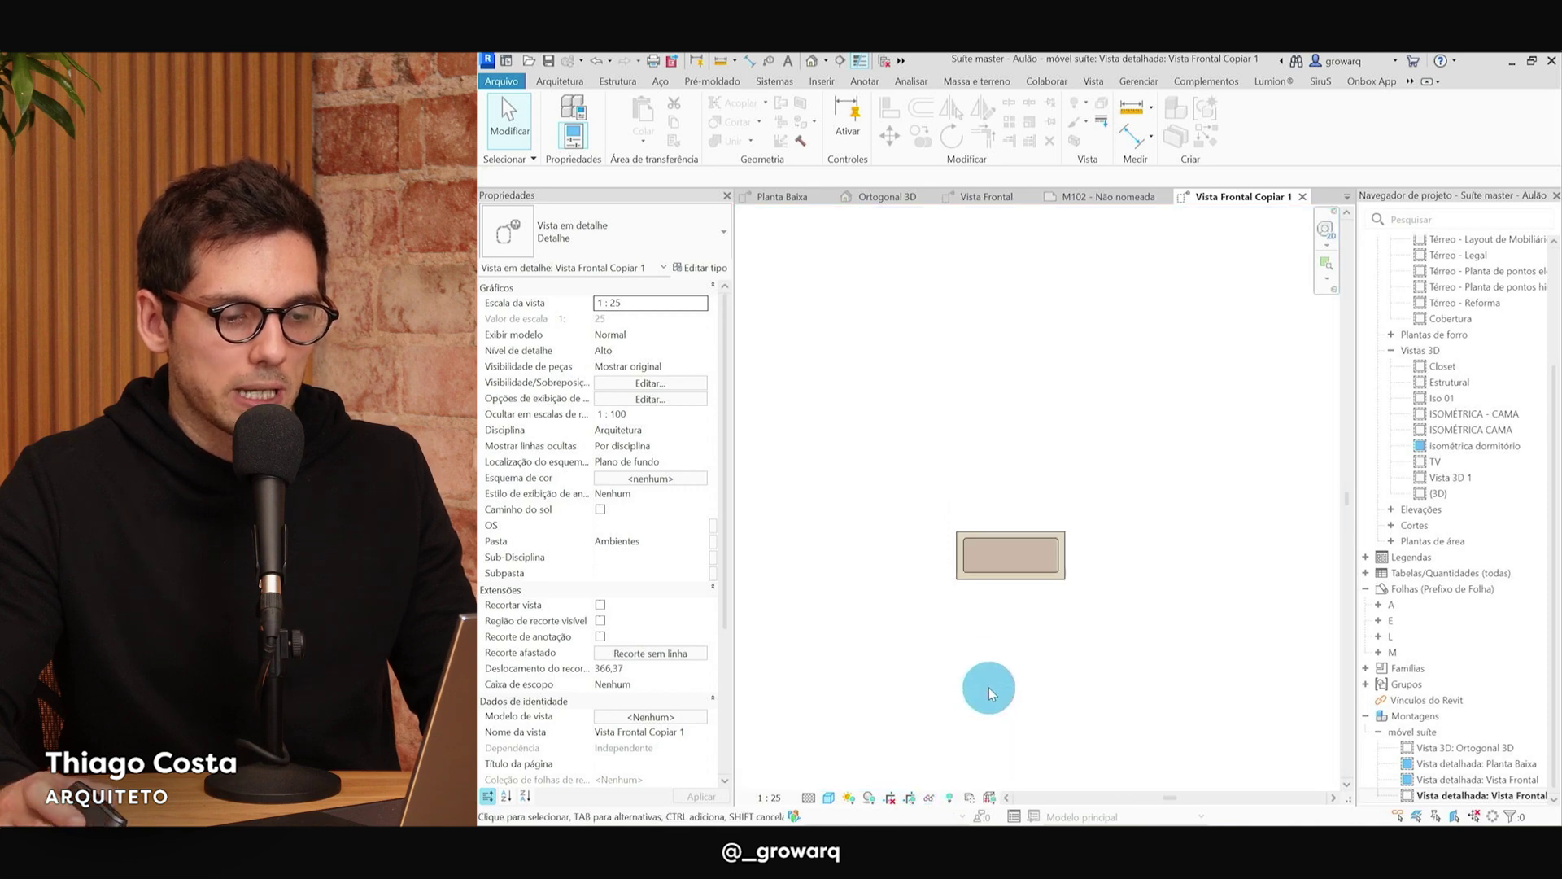
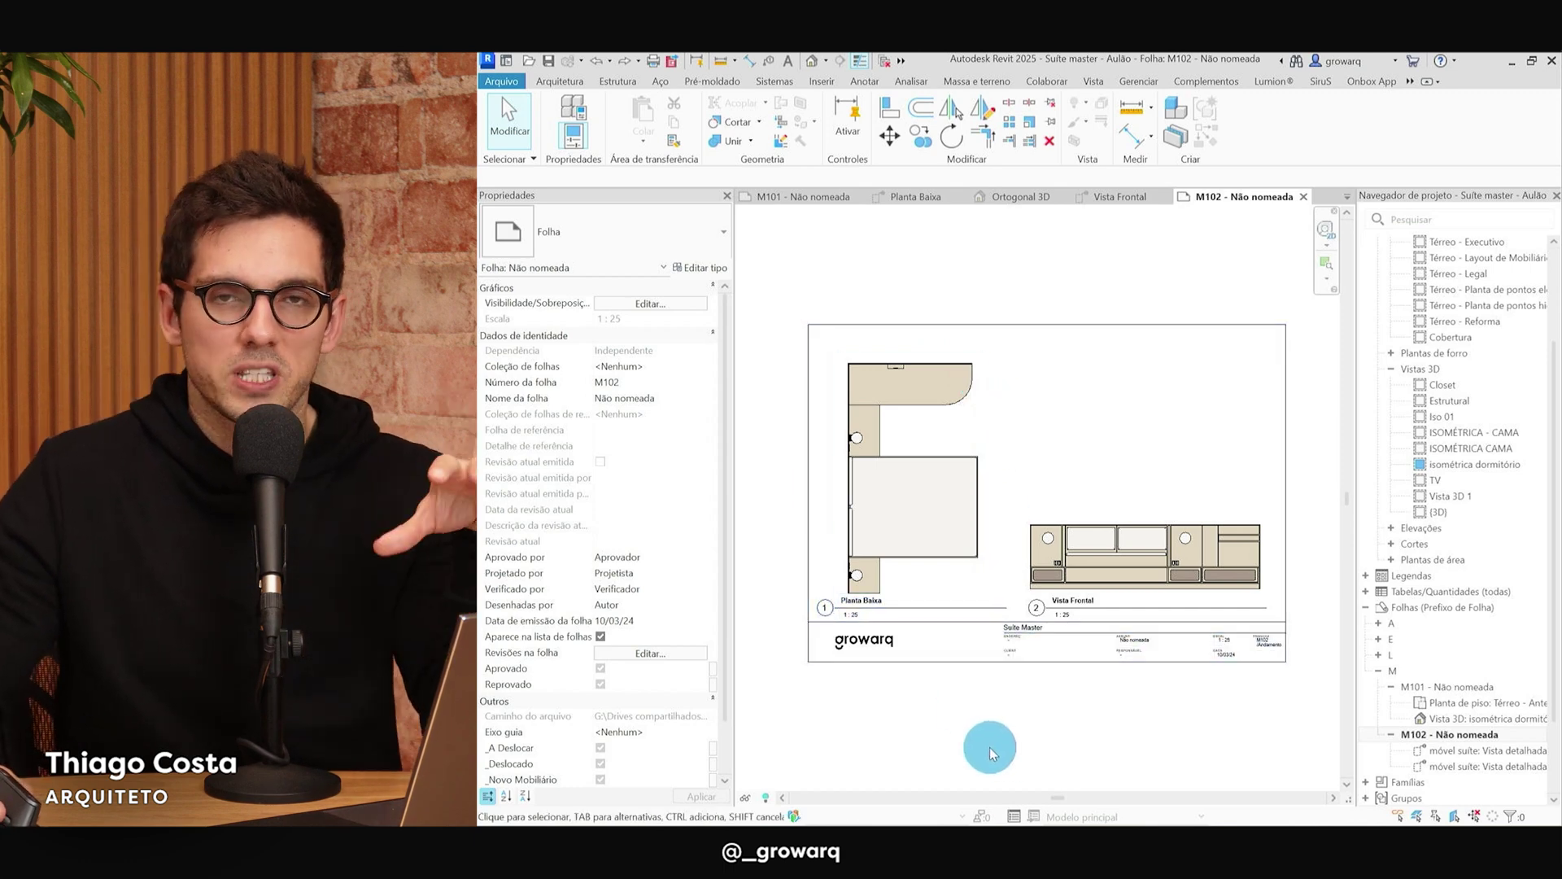
# Zoom to the Vista Frontal viewport on M102 and open its Vista Frontal detail view.
pyautogui.scroll(1, 1059, 684)
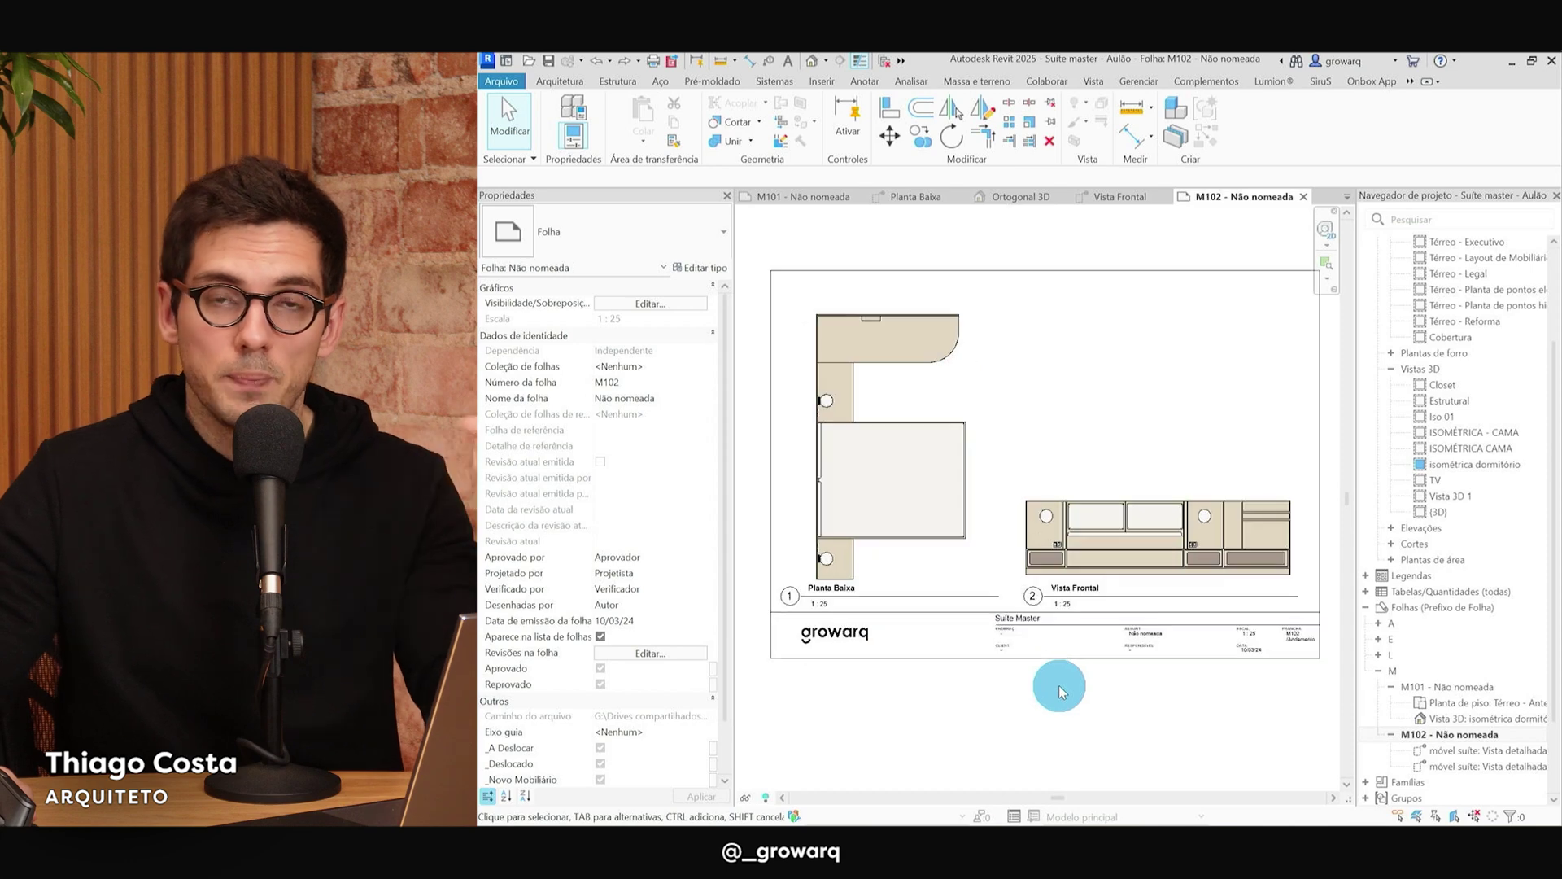
pyautogui.moveTo(1059, 690); pyautogui.dragTo(966, 339, button='middle')
pyautogui.scroll(3, 1036, 456)
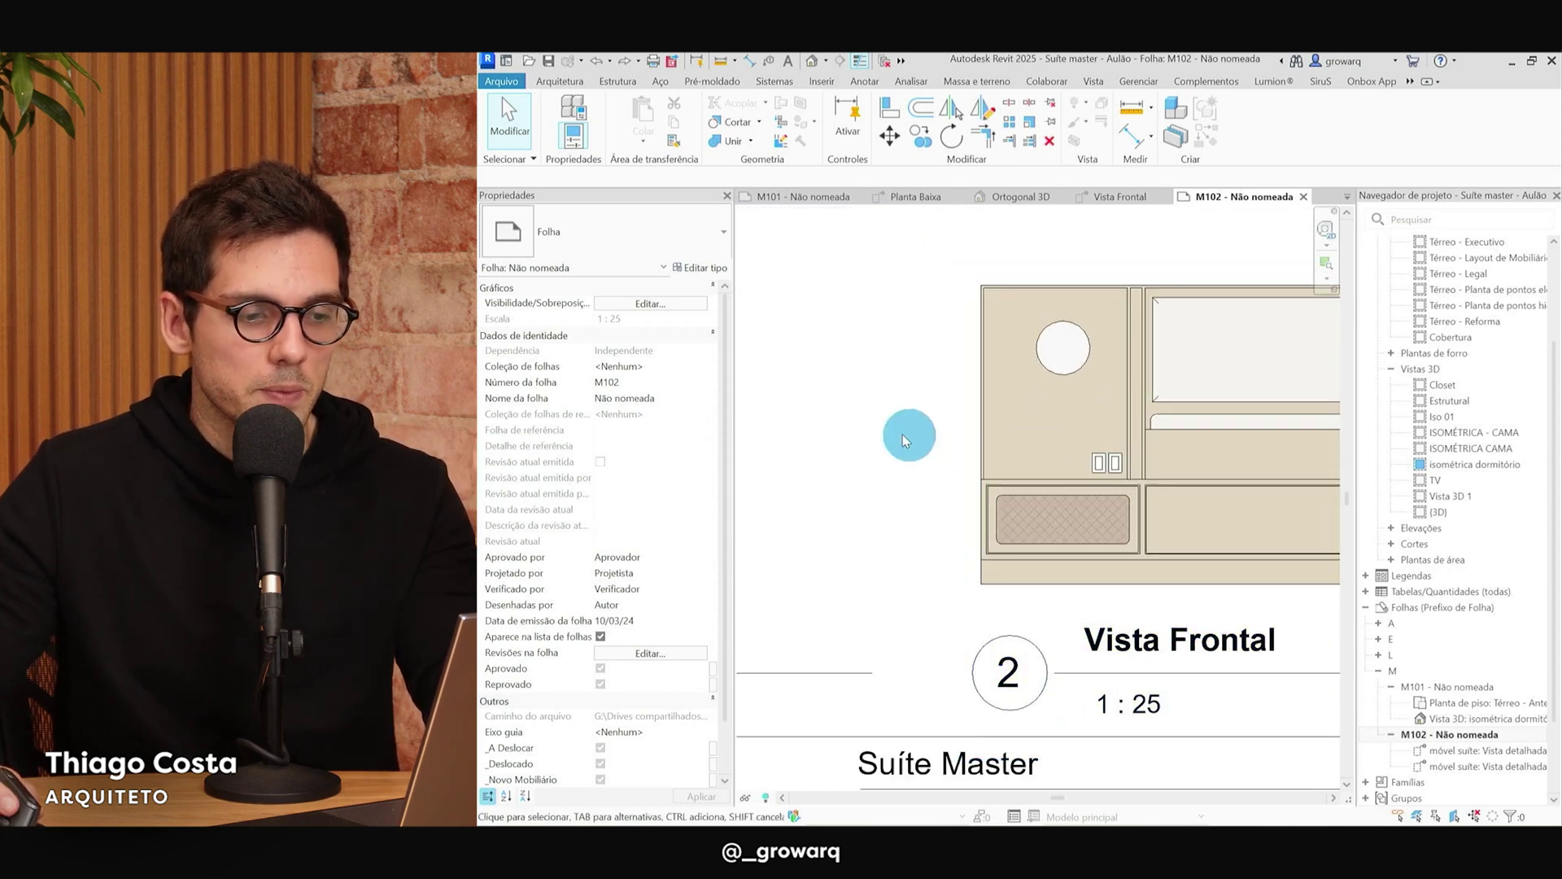
pyautogui.moveTo(920, 436); pyautogui.dragTo(1165, 588)
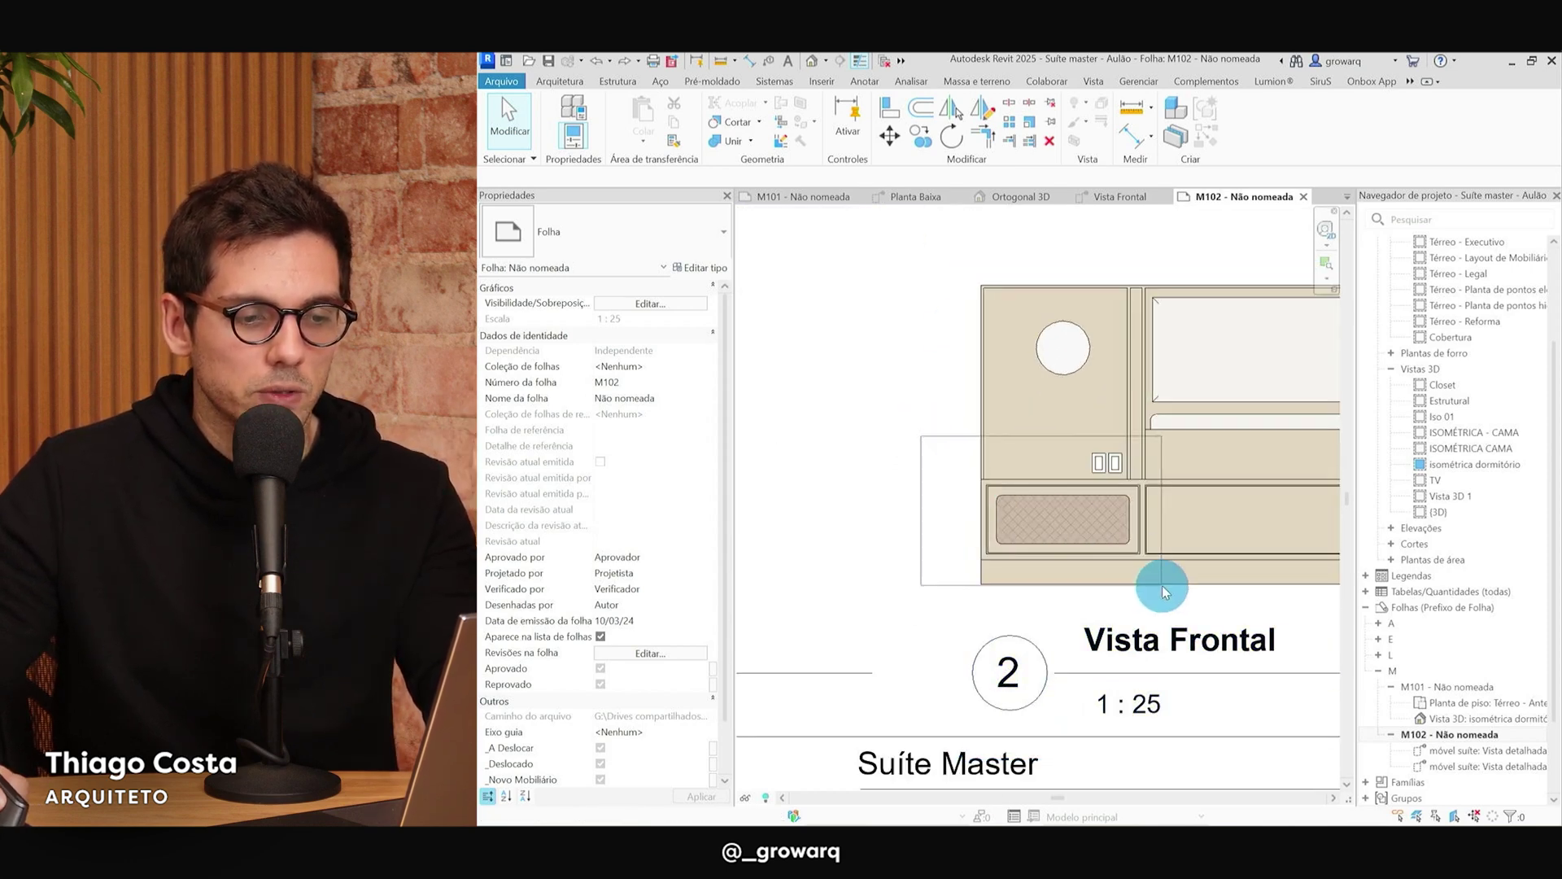
pyautogui.moveTo(1164, 588); pyautogui.dragTo(1165, 588)
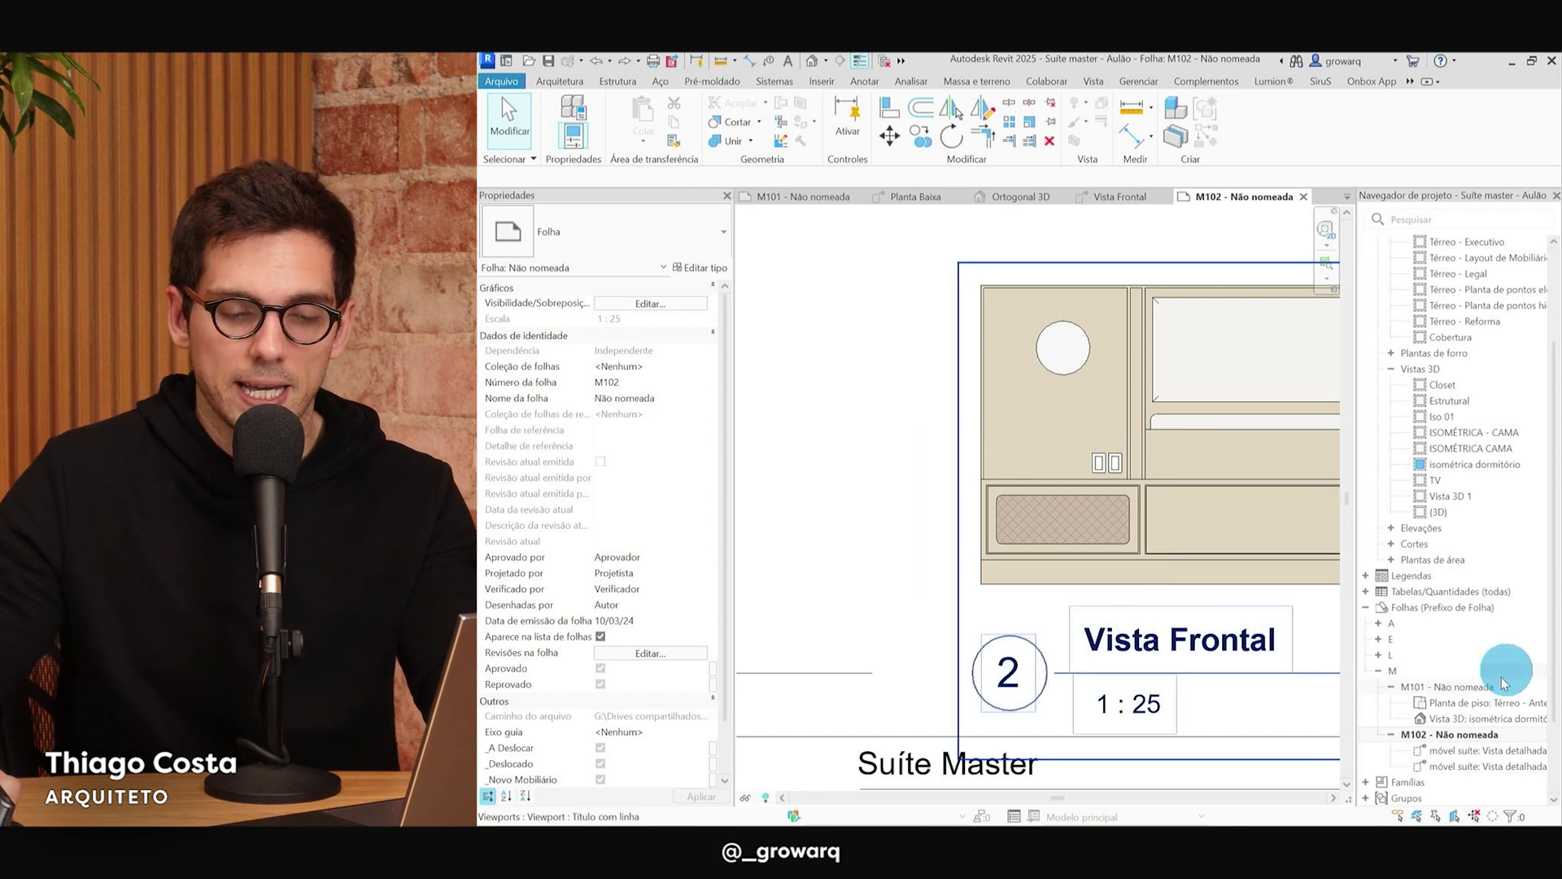
pyautogui.scroll(-2, 1482, 706)
pyautogui.doubleClick(1489, 795)
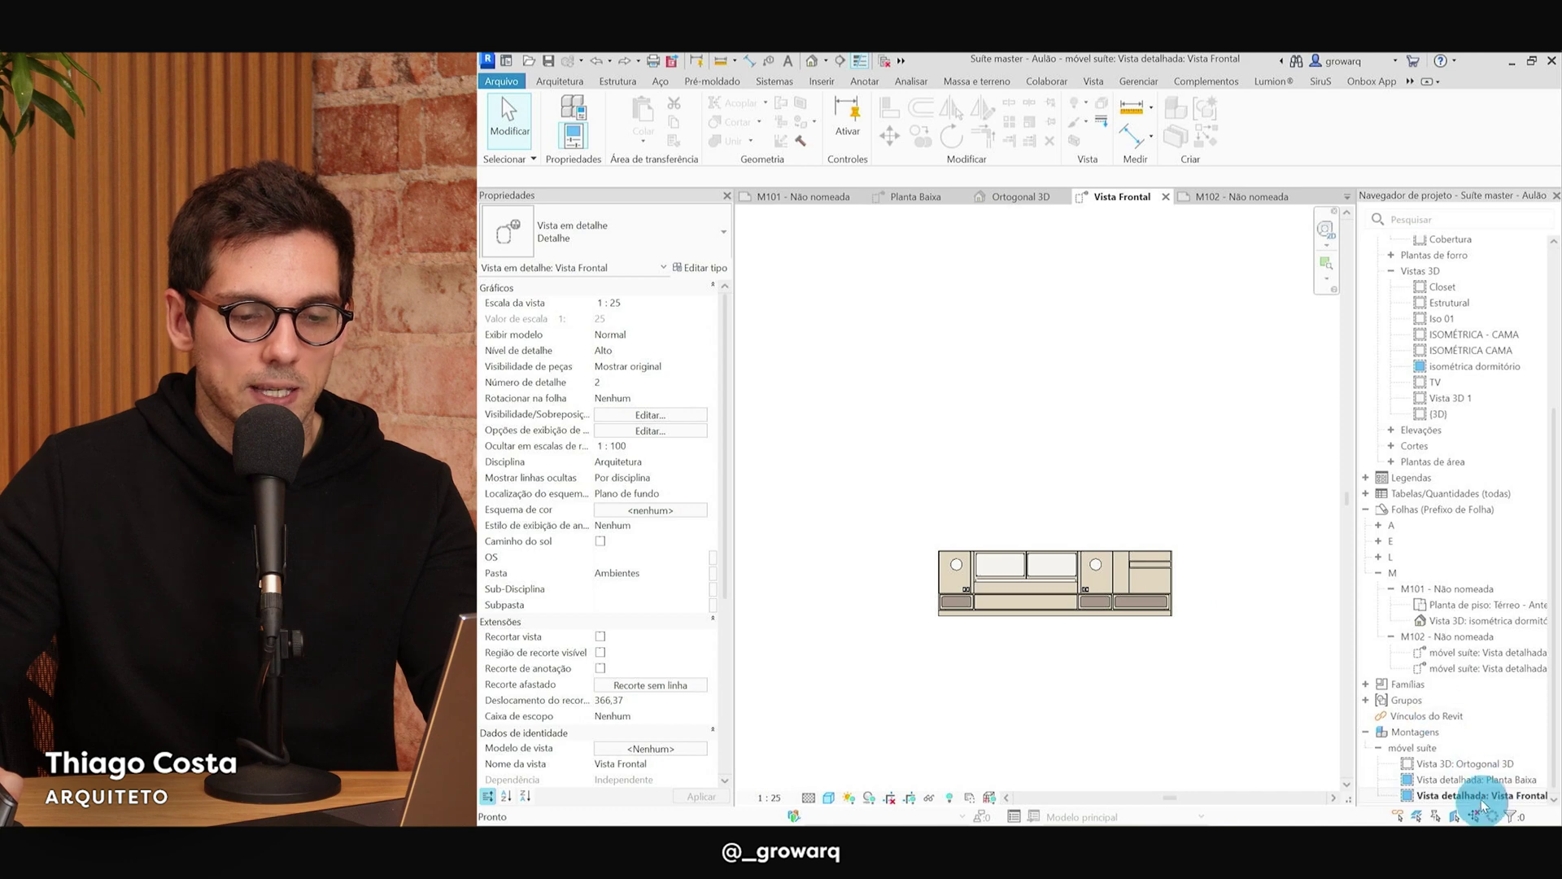
# Duplicate the Vista Frontal view with Duplicar vista.
pyautogui.rightClick(1482, 797)
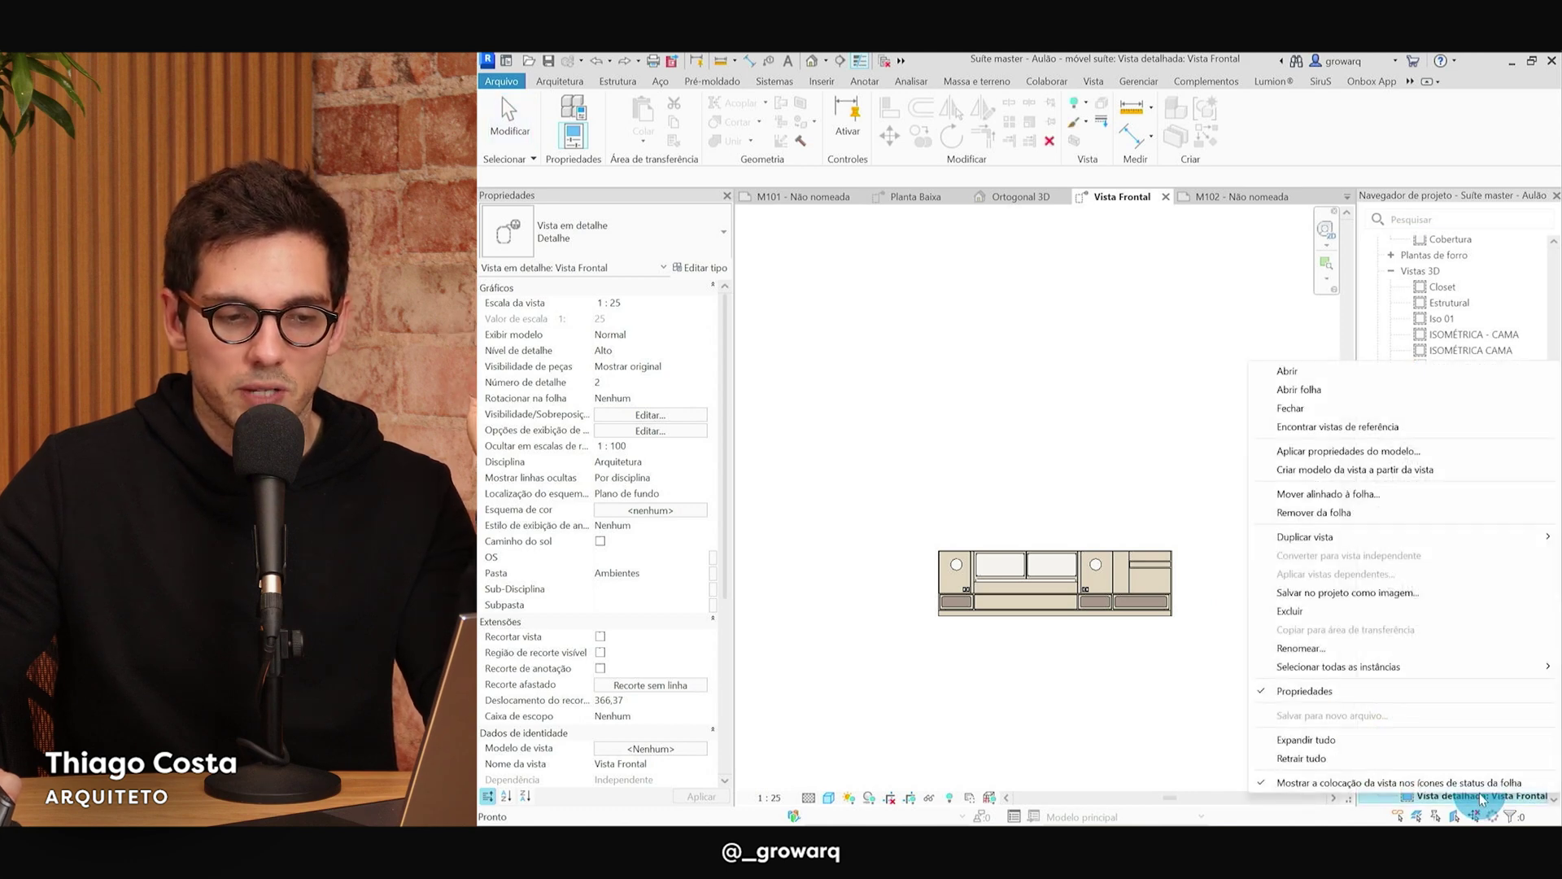
pyautogui.moveTo(1305, 537)
pyautogui.click(1187, 556)
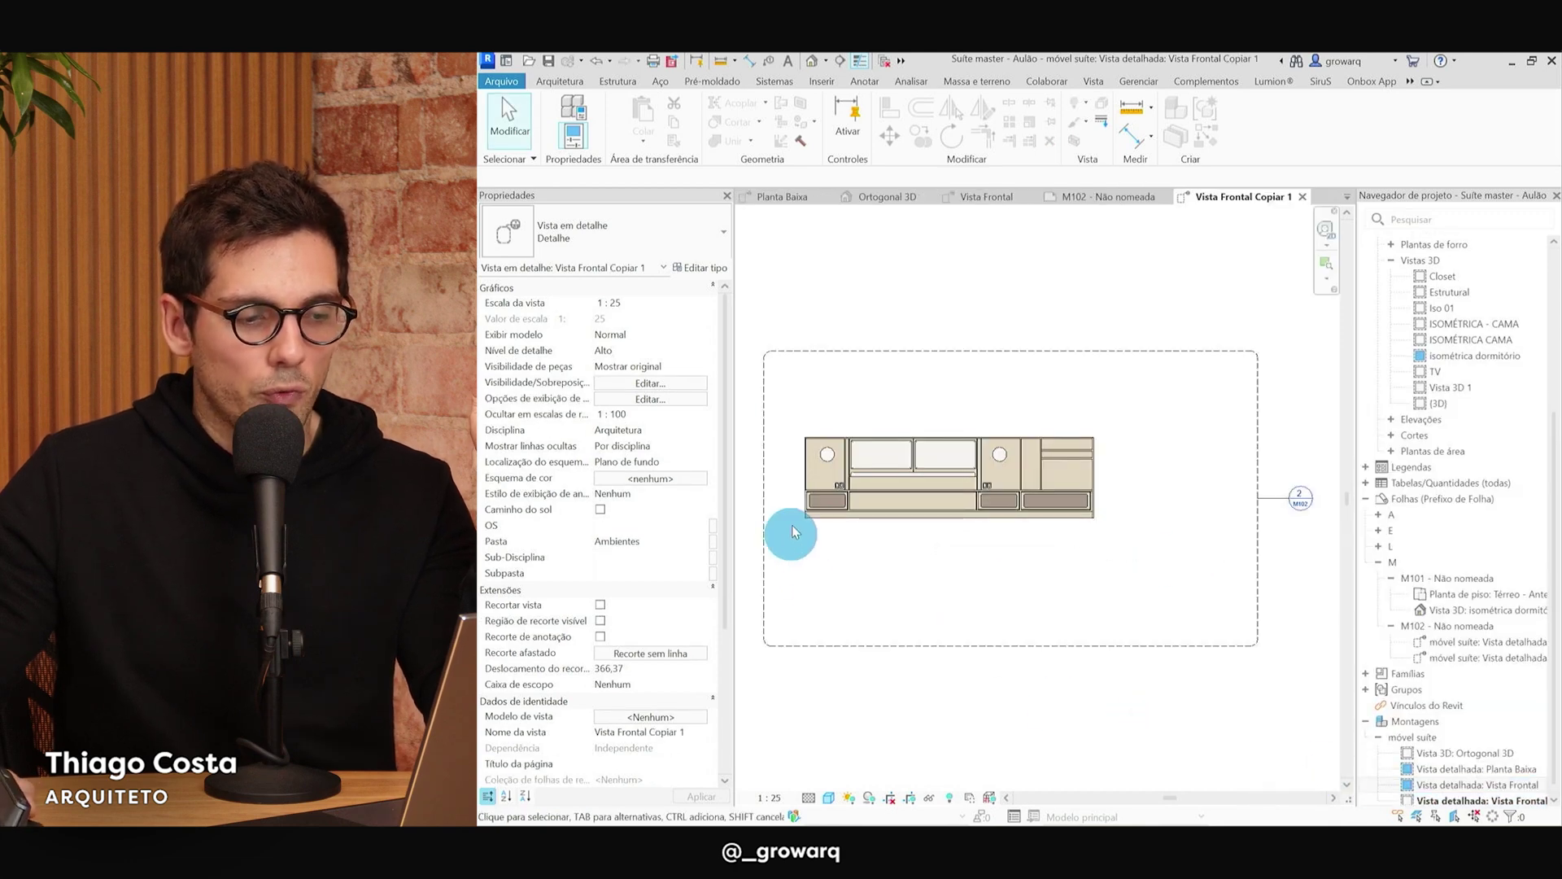
pyautogui.scroll(3, 795, 549)
pyautogui.scroll(-1, 854, 533)
pyautogui.scroll(1, 895, 554)
pyautogui.scroll(3, 818, 499)
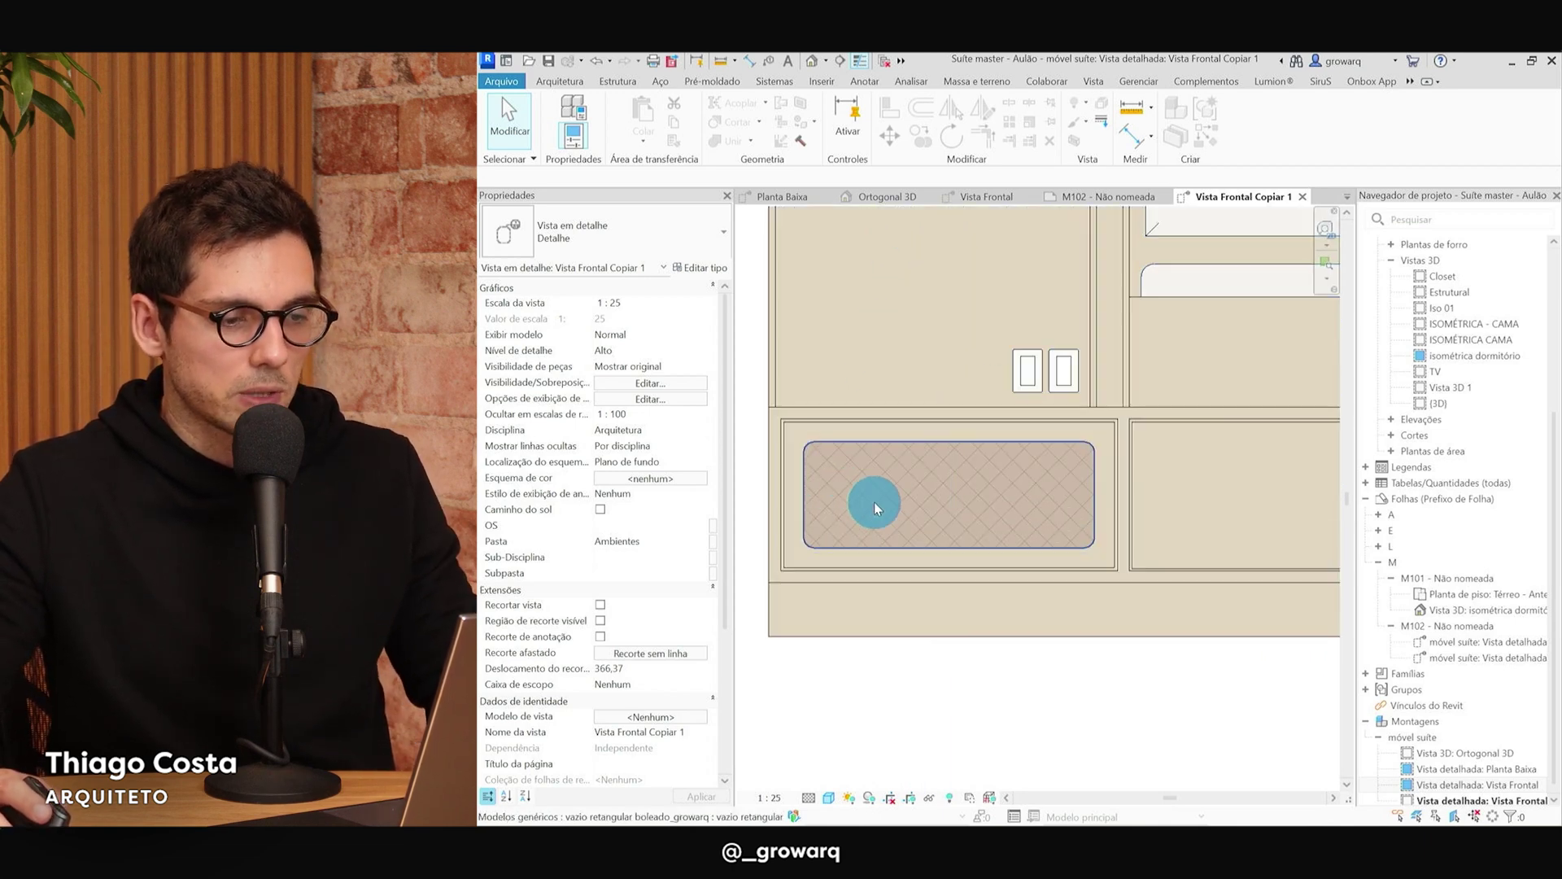
# Isolate the drawer's void, panel and frame, and apply the isolation permanently to the view.
pyautogui.click(873, 501)
pyautogui.click(903, 672)
pyautogui.click(833, 431)
pyautogui.keyDown('ctrl'); pyautogui.click(832, 431); pyautogui.keyUp('ctrl')
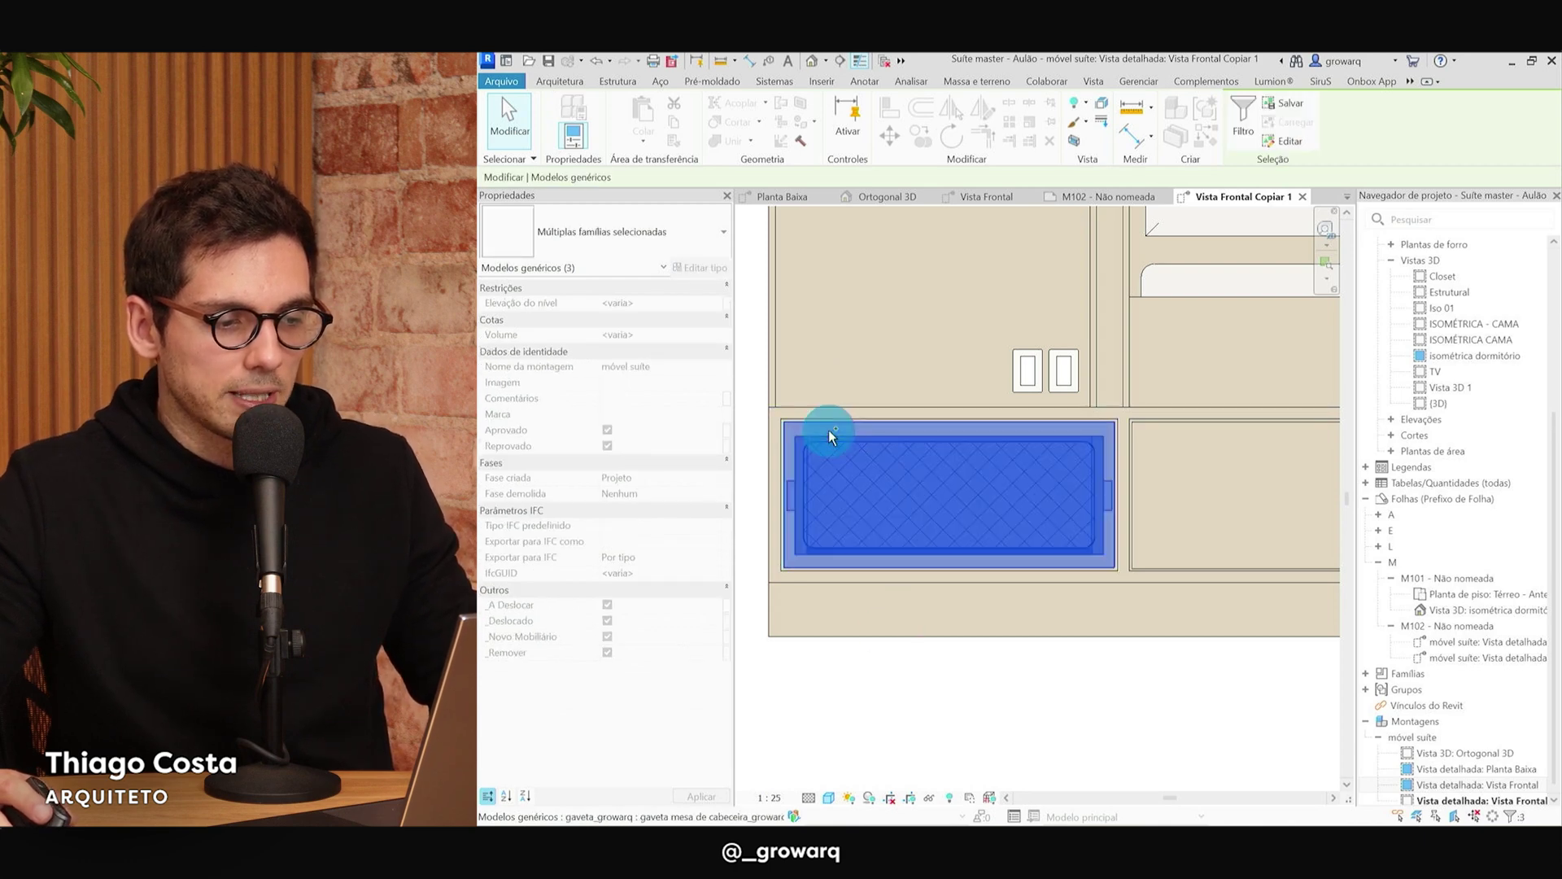
pyautogui.click(930, 801)
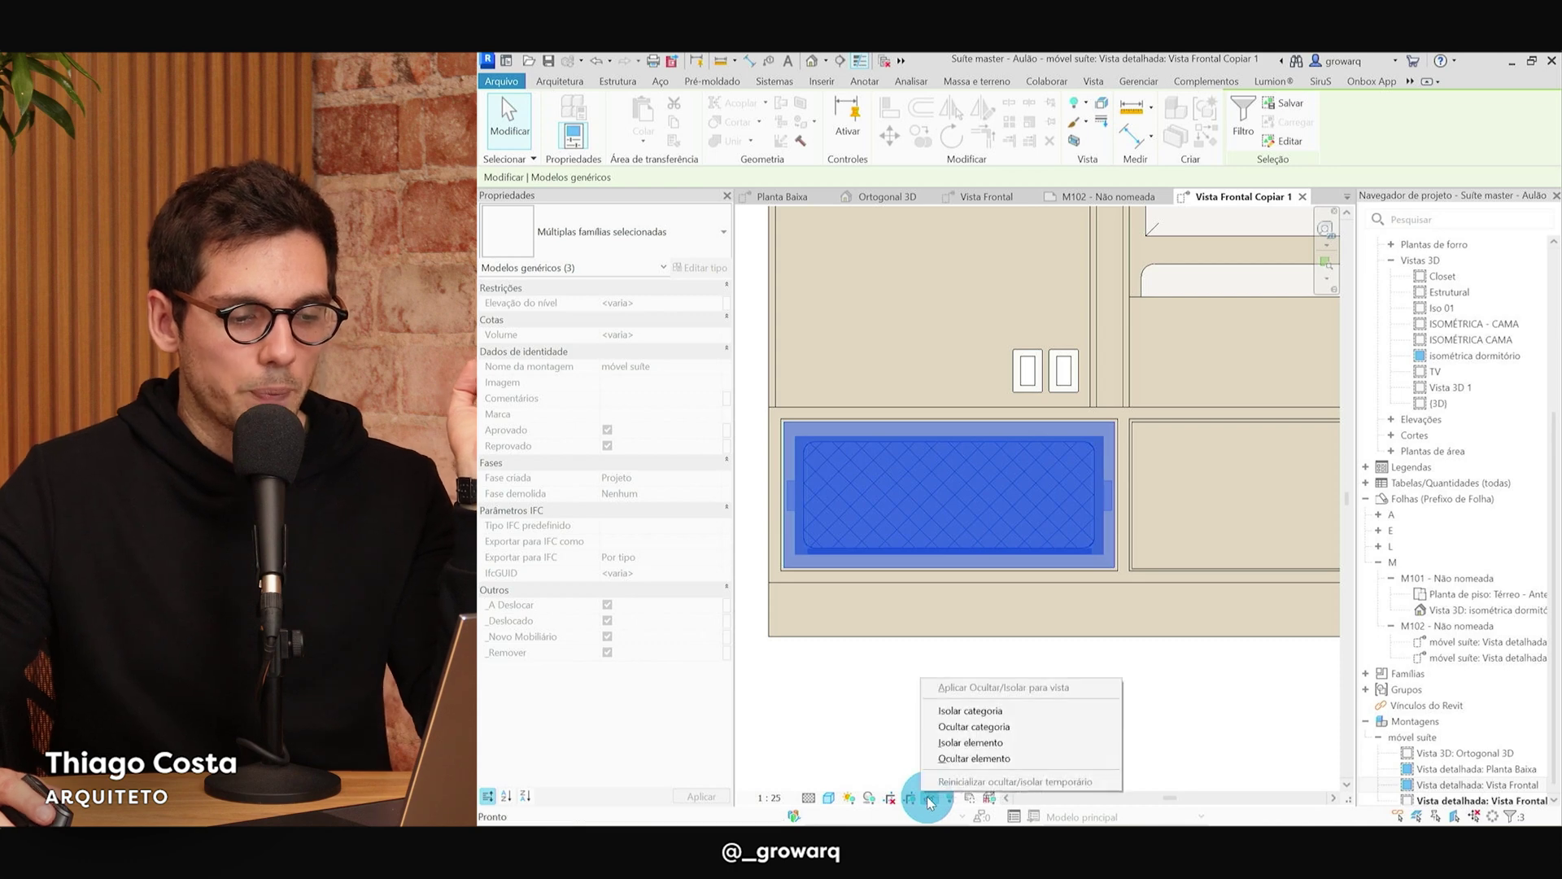
pyautogui.click(973, 744)
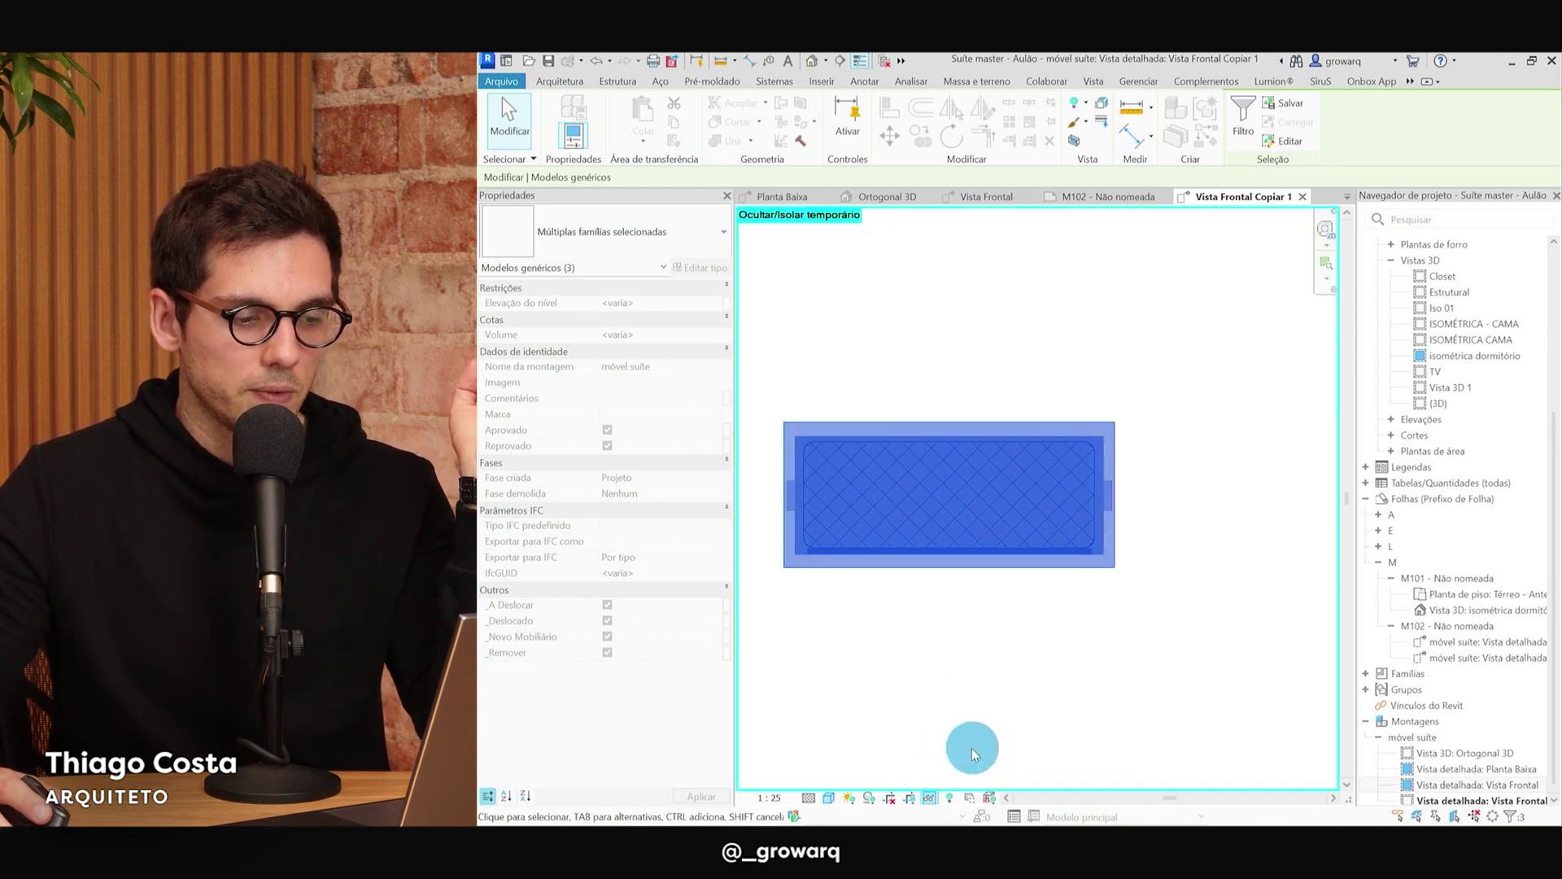
pyautogui.click(929, 801)
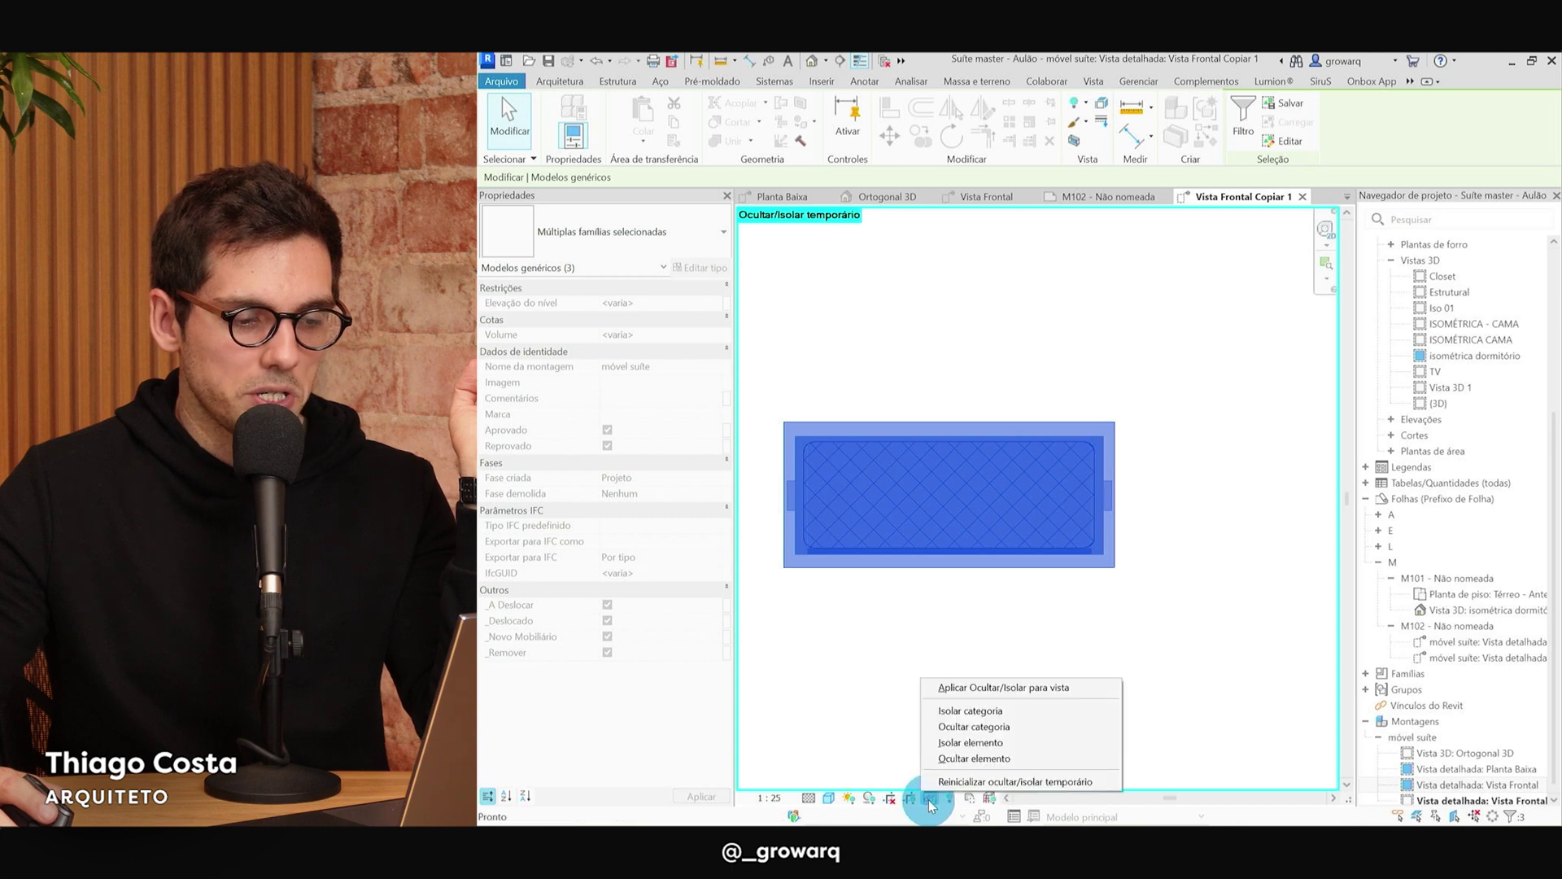
pyautogui.click(967, 688)
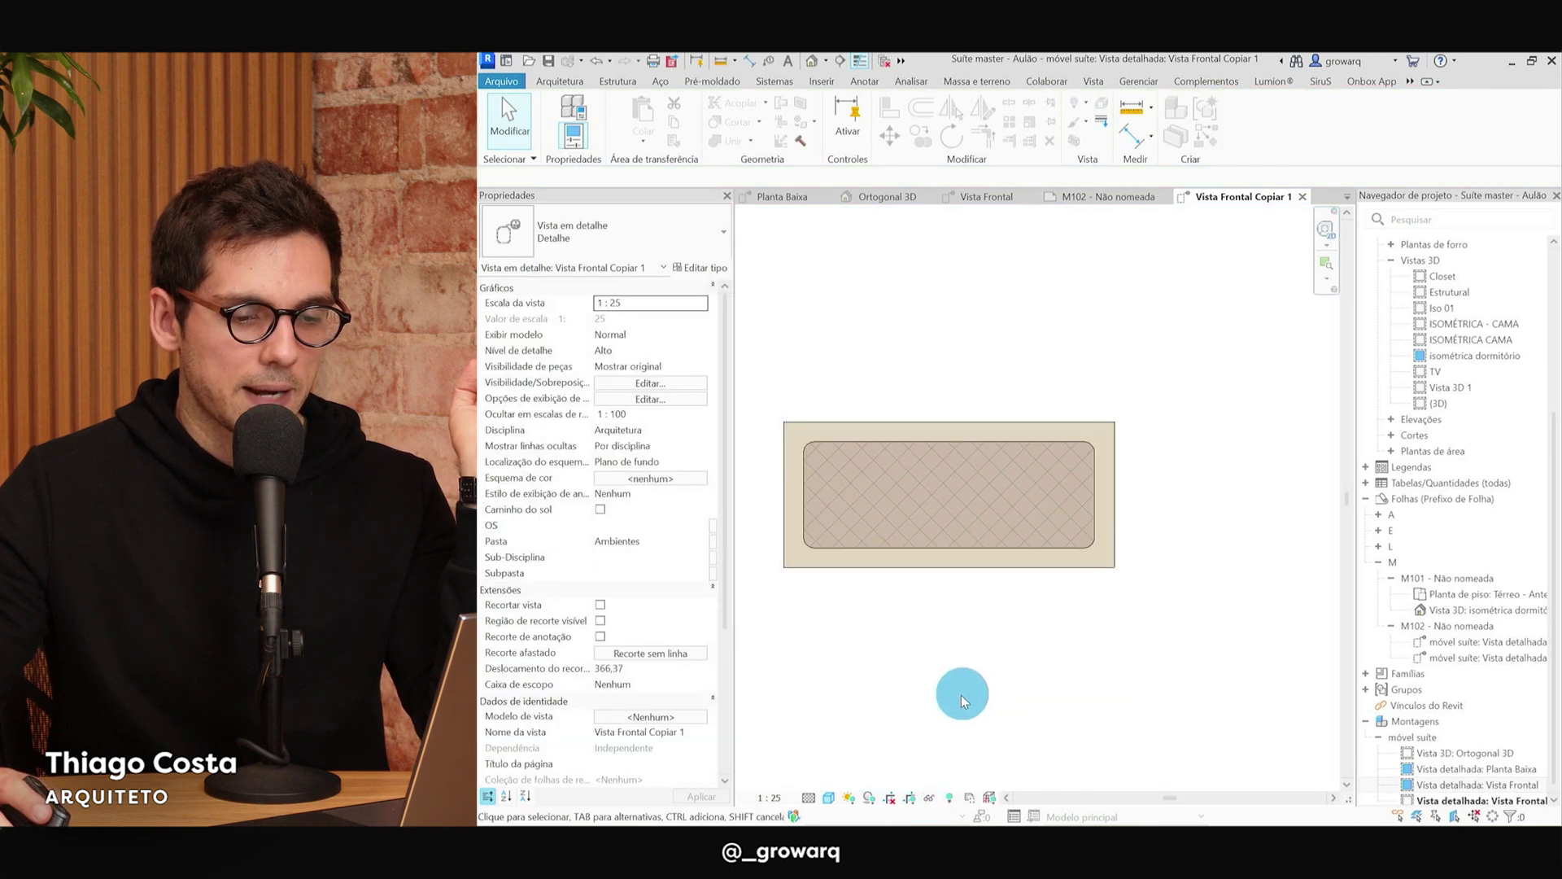
# Select the duplicated 'Vista Frontal Copiar 1' view in the Project Browser.
pyautogui.click(1486, 795)
pyautogui.click(1501, 796)
pyautogui.rightClick(1485, 801)
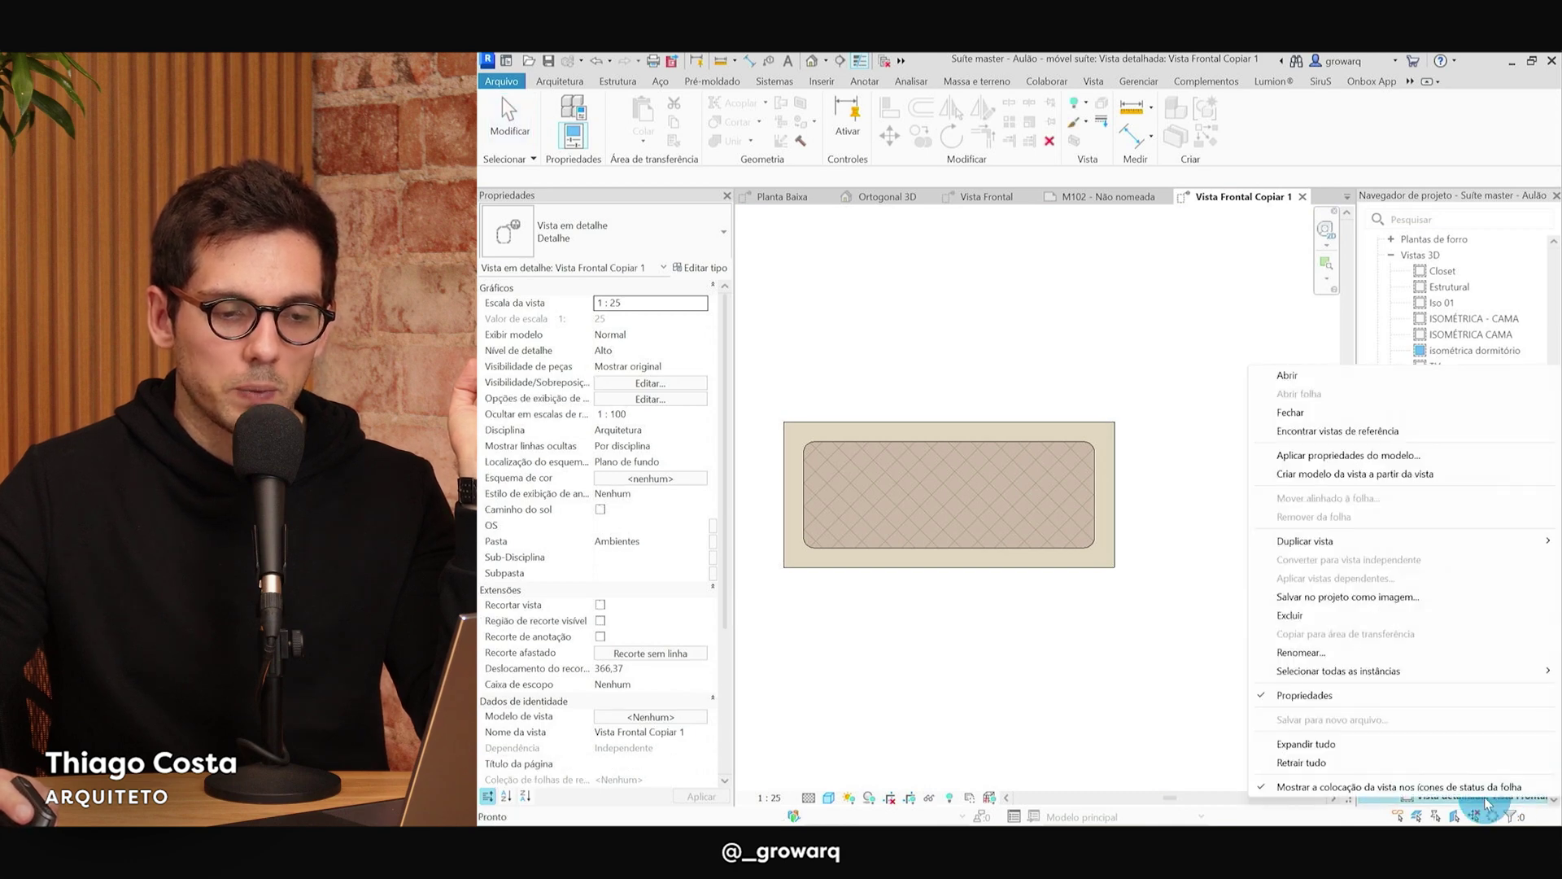
# Rename the duplicated view to 'Detalhe Gaveta'.
pyautogui.click(1331, 652)
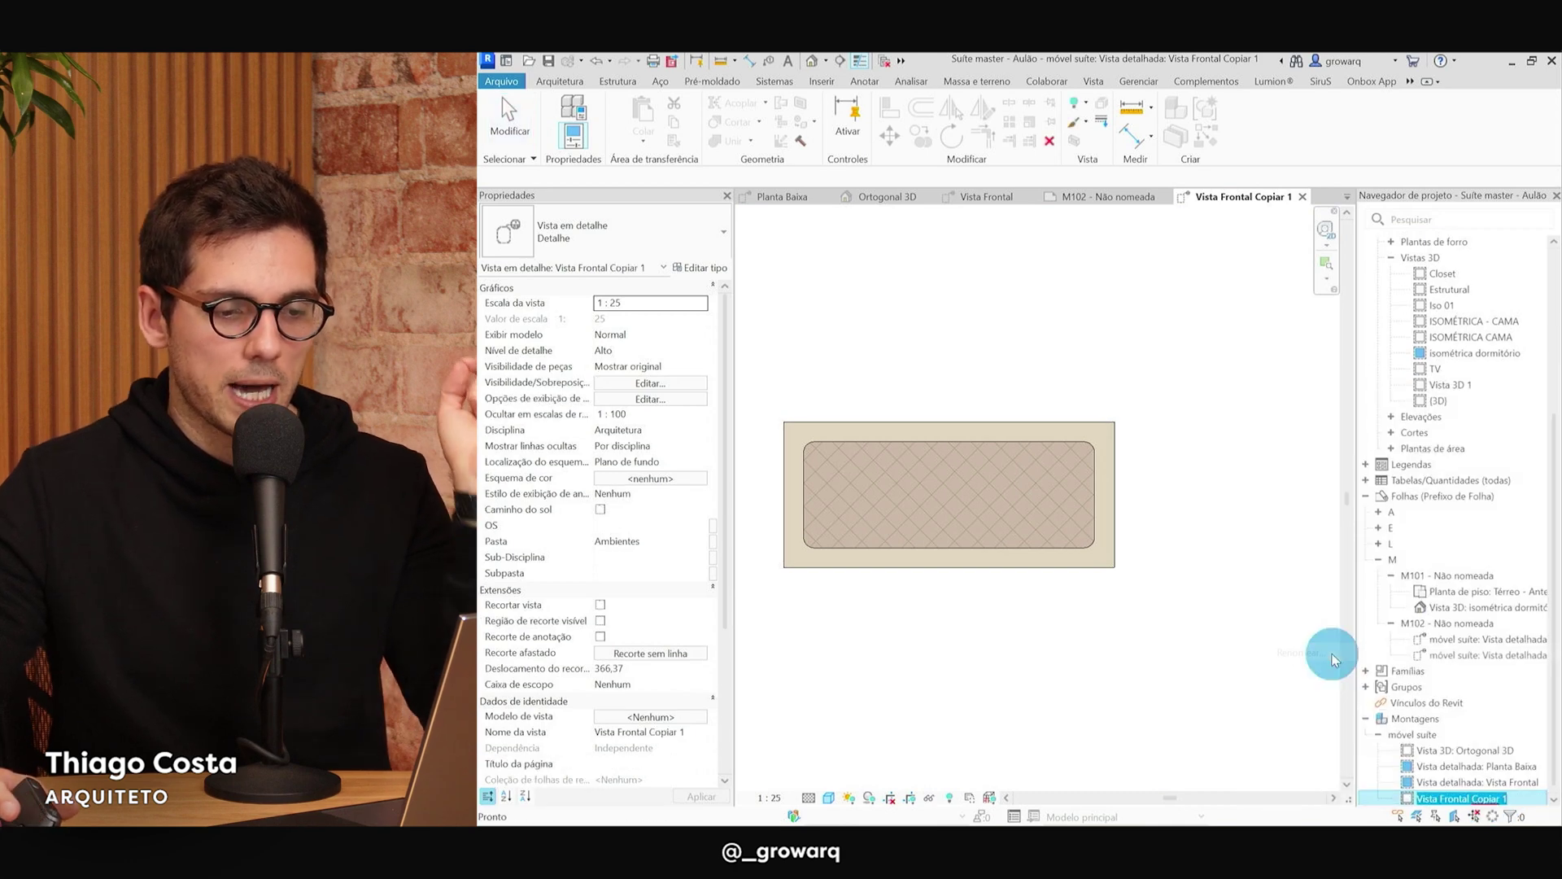
pyautogui.write('Detalh')
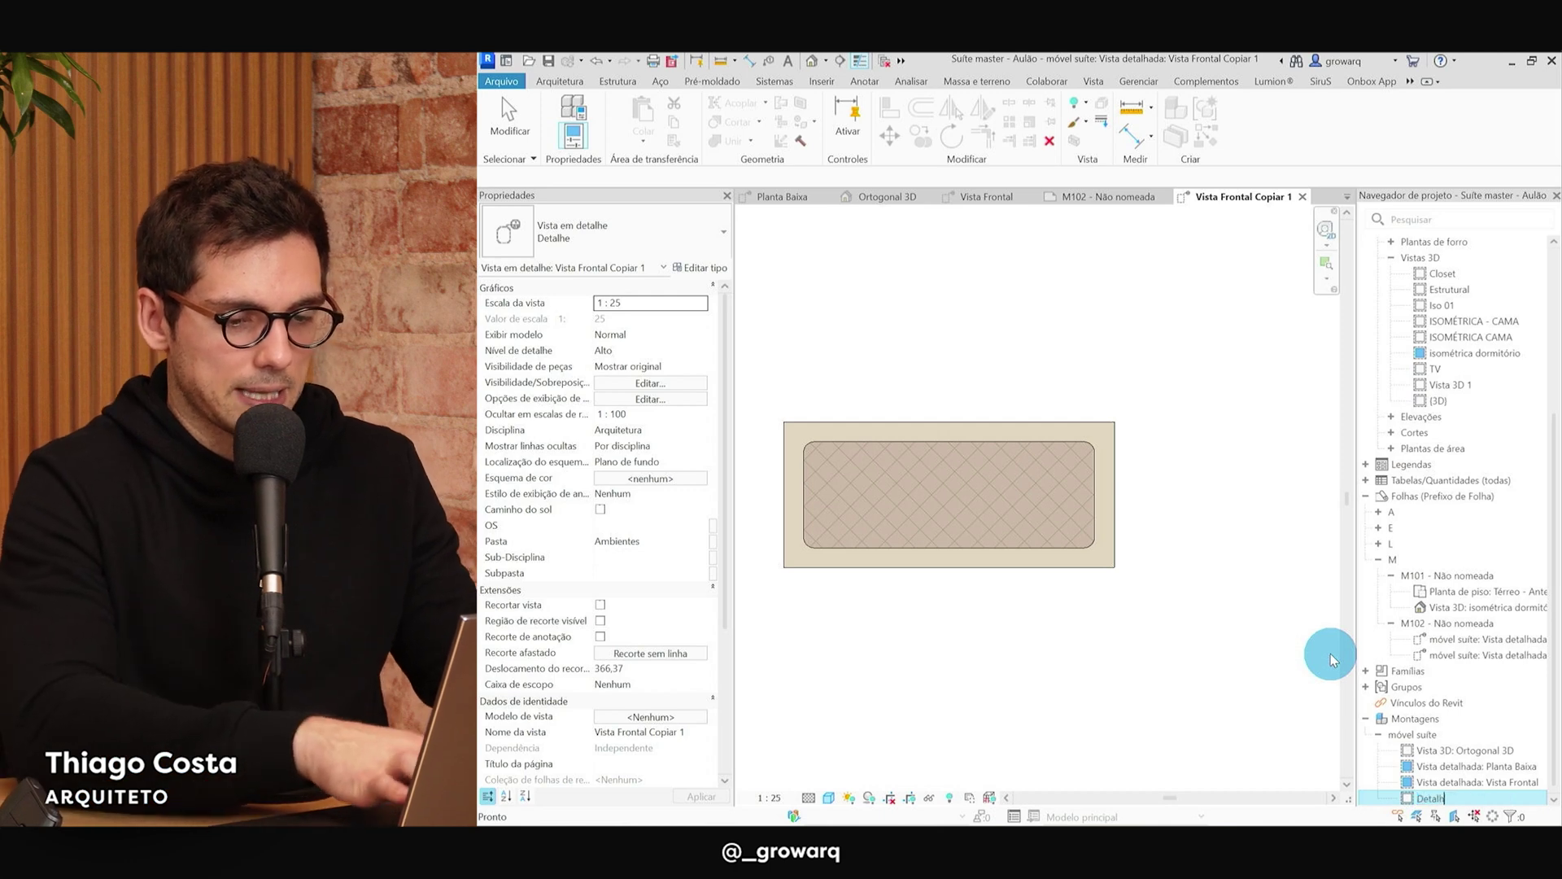
pyautogui.write('e Gaveta')
pyautogui.press('Return')
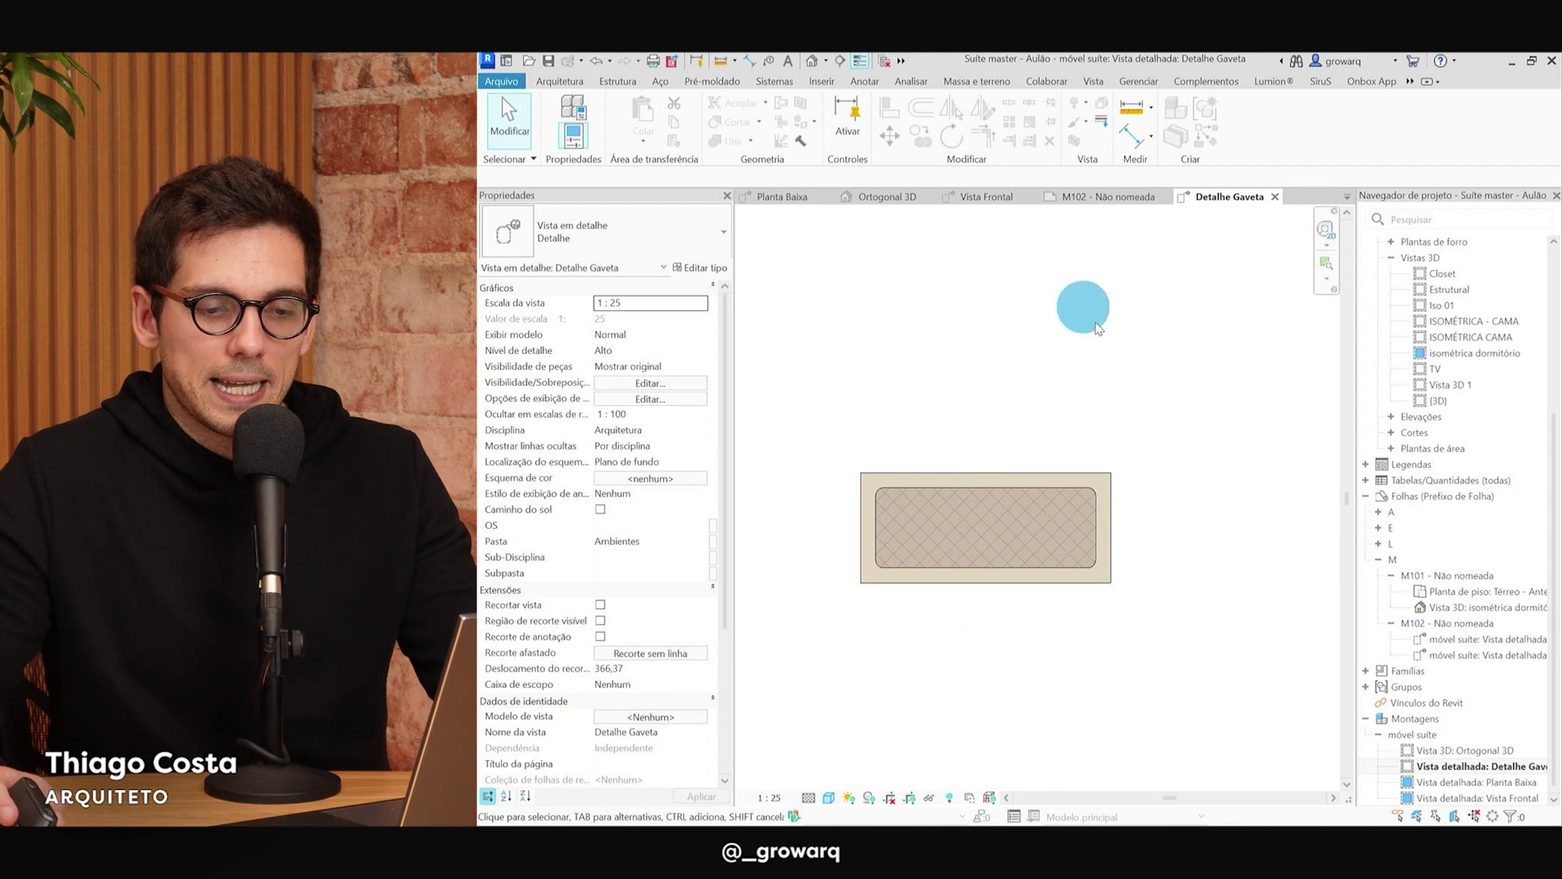
# Open sheet M102 and zoom out to see its full layout.
pyautogui.doubleClick(1456, 624)
pyautogui.scroll(-2, 1041, 638)
pyautogui.scroll(-2, 1004, 495)
pyautogui.scroll(-2, 1252, 480)
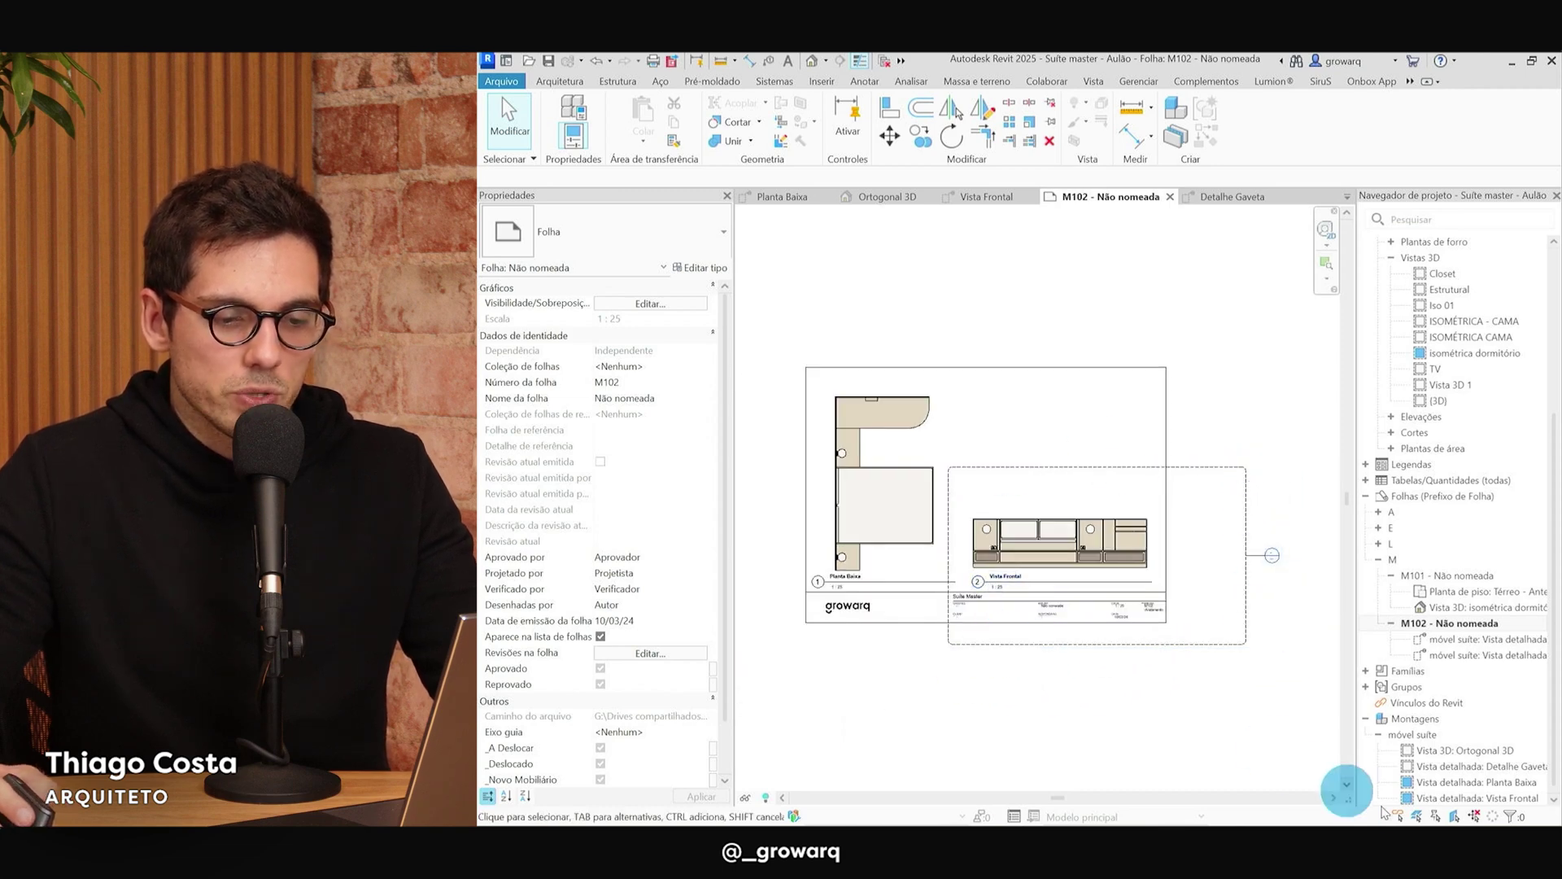
pyautogui.moveTo(1454, 806)
pyautogui.mouseDown()
pyautogui.moveTo(1476, 788)
pyautogui.moveTo(1169, 682)
pyautogui.mouseUp()
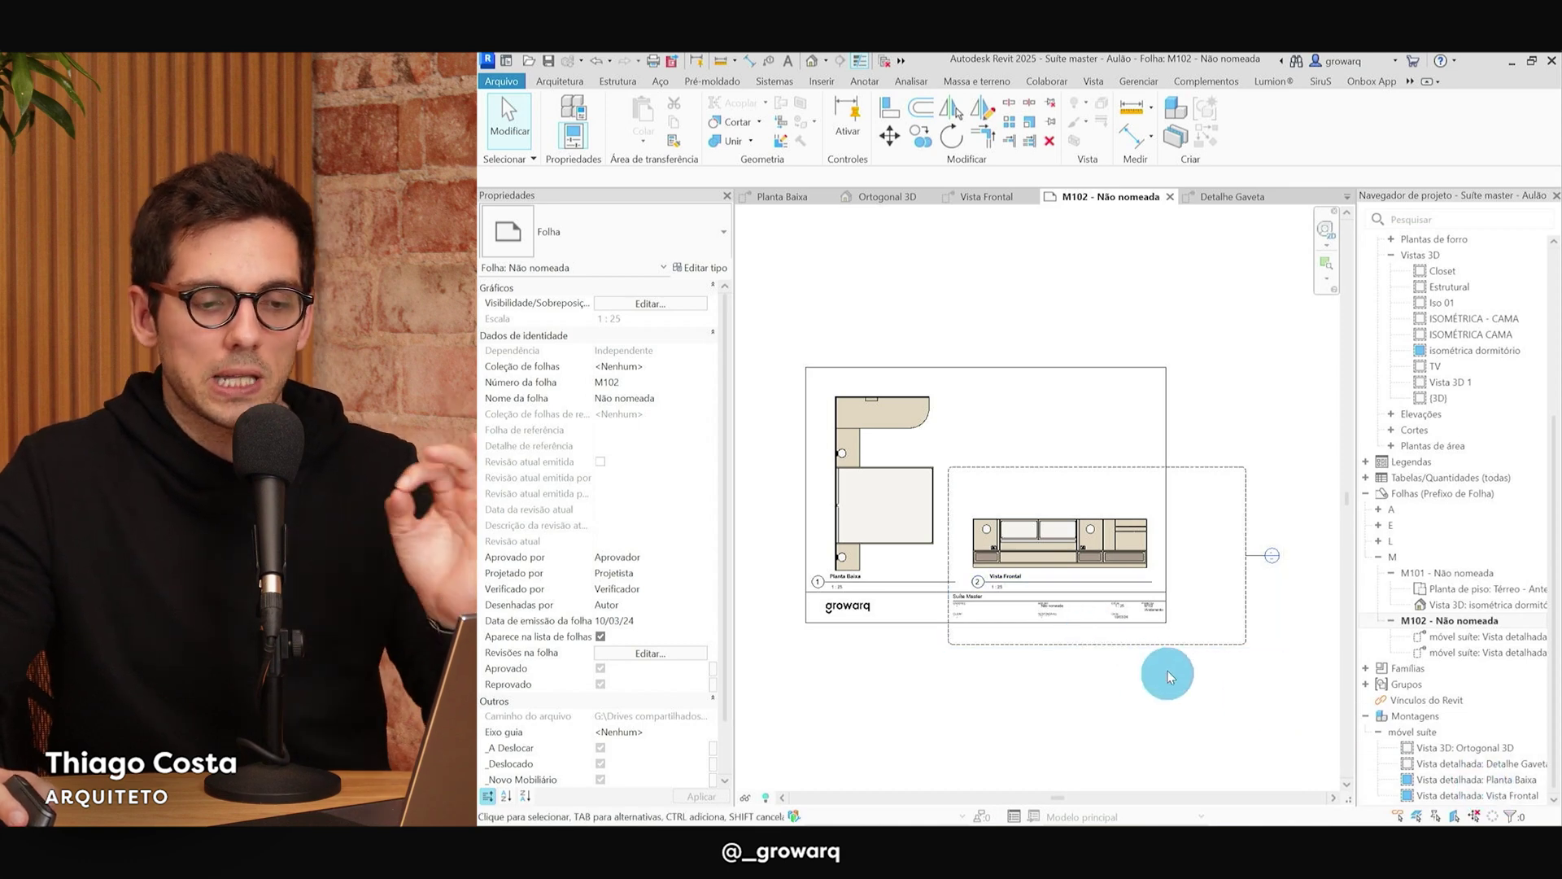
# Place the Detalhe Gaveta view on sheet M102.
pyautogui.click(1506, 767)
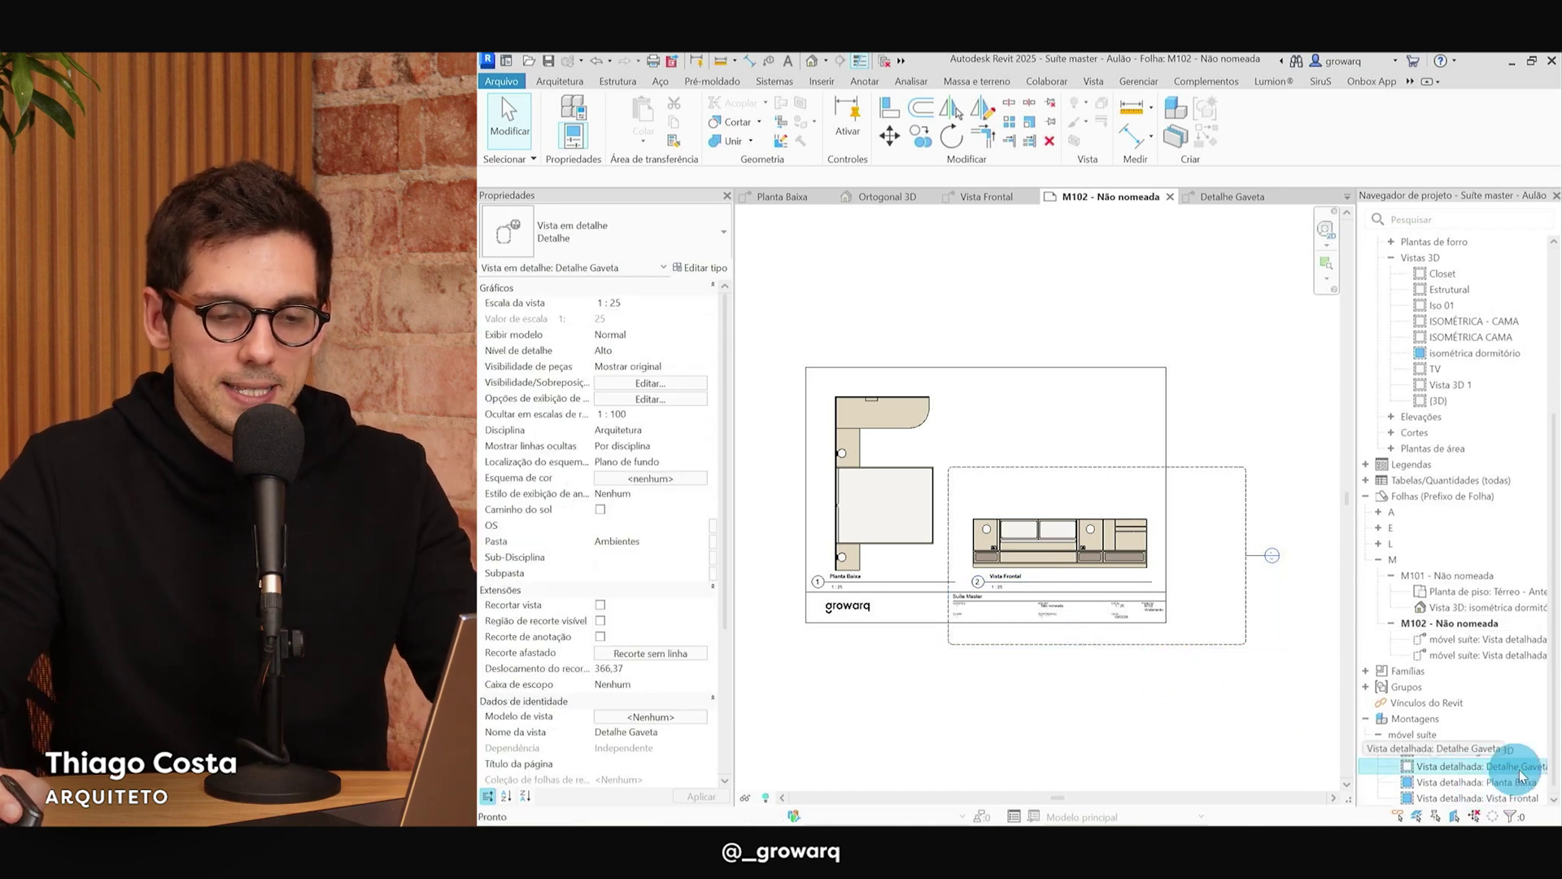
pyautogui.click(1061, 428)
pyautogui.click(1094, 719)
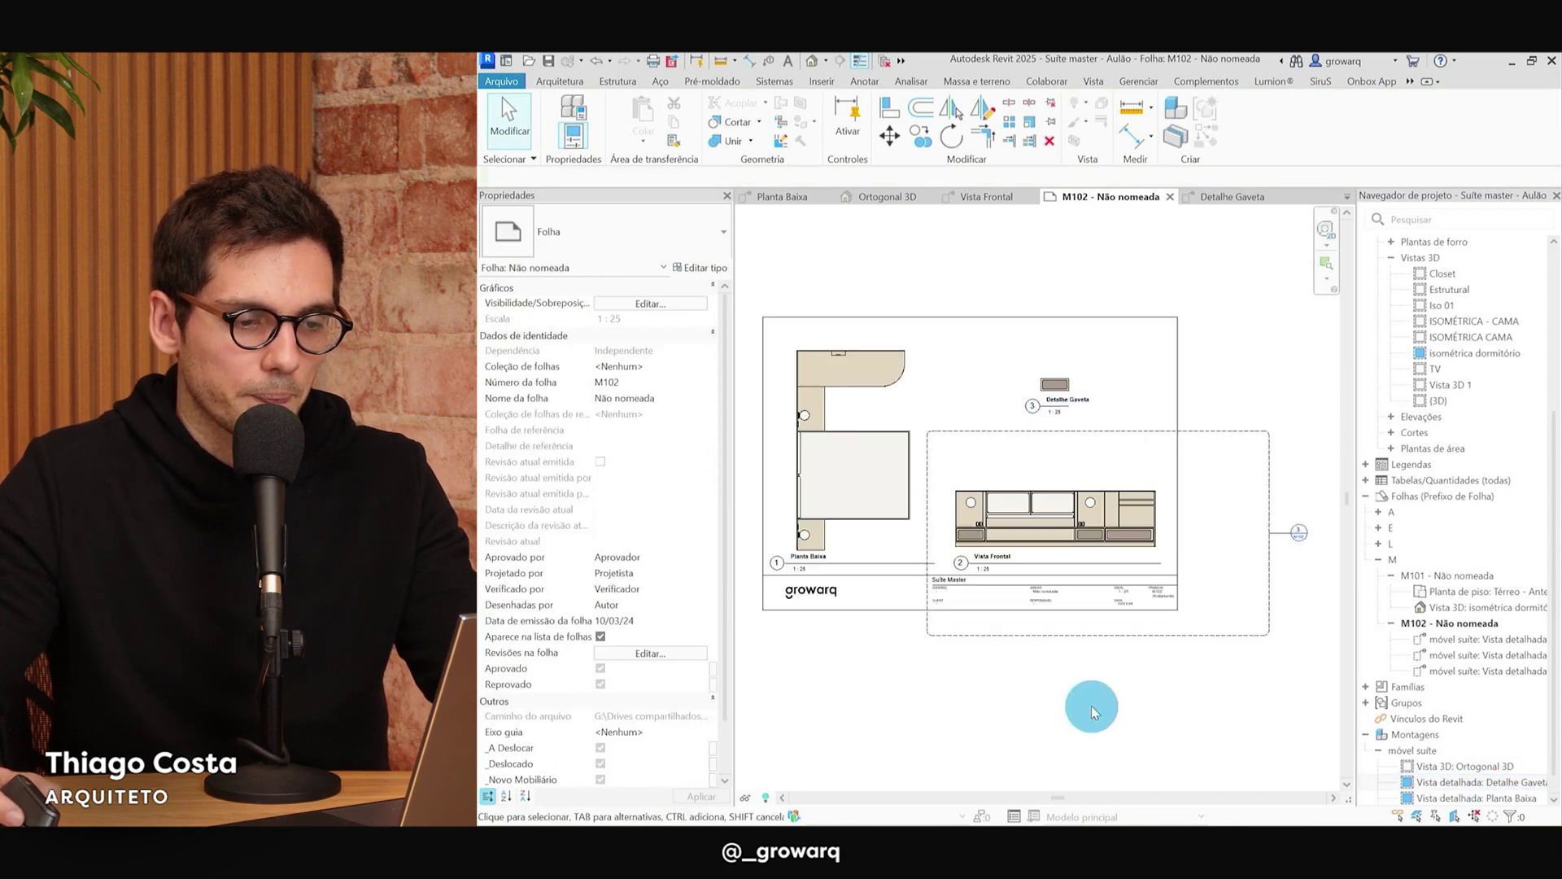
pyautogui.scroll(3, 1078, 687)
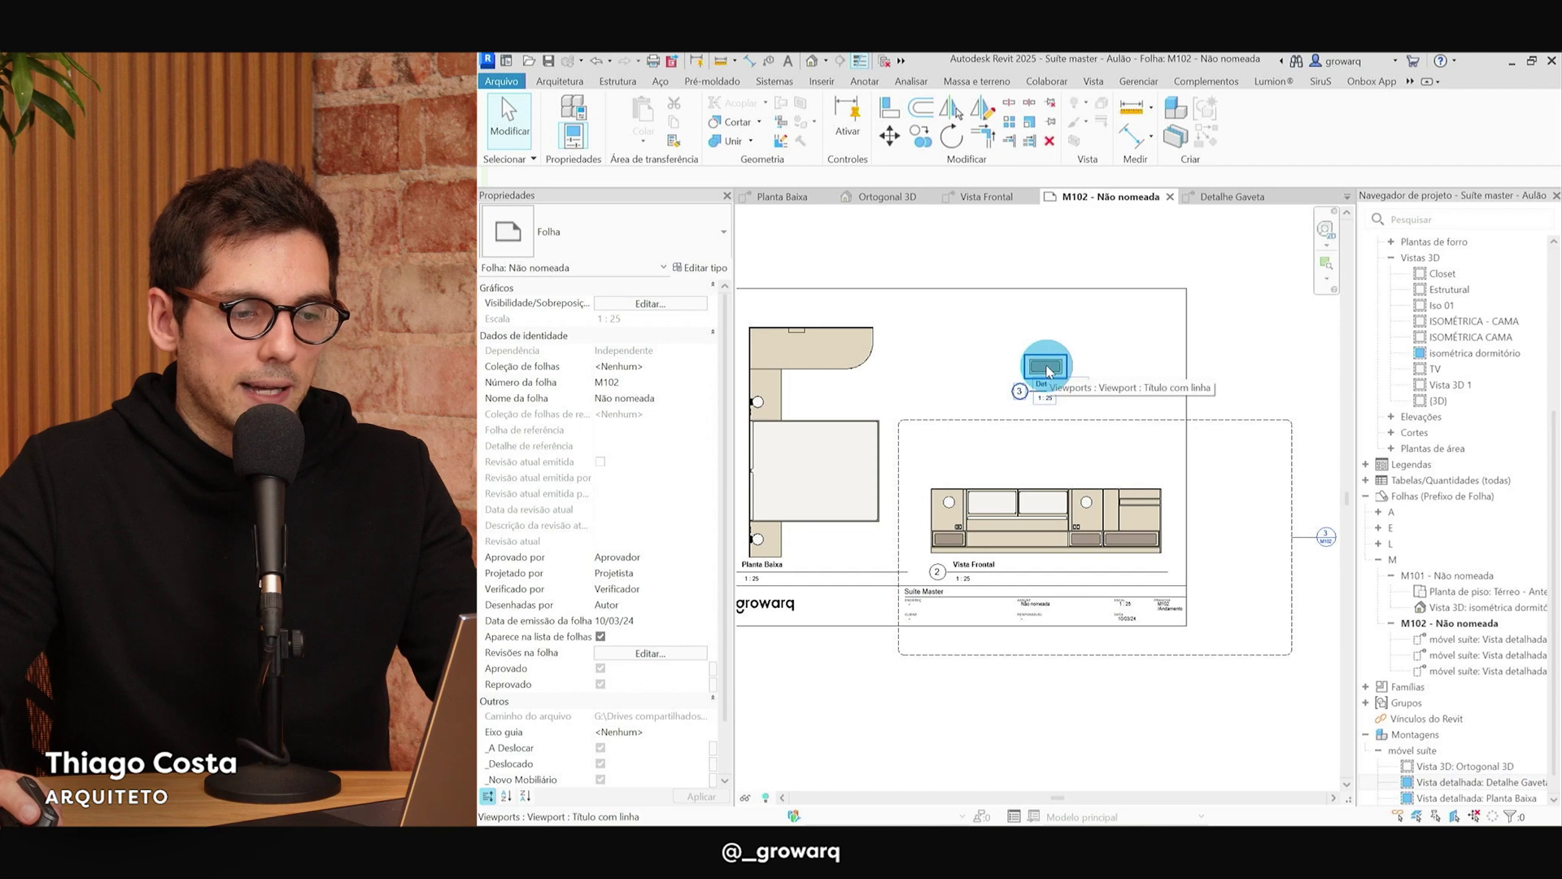
# Activate the Detalhe Gaveta viewport and show its crop region.
pyautogui.doubleClick(1046, 367)
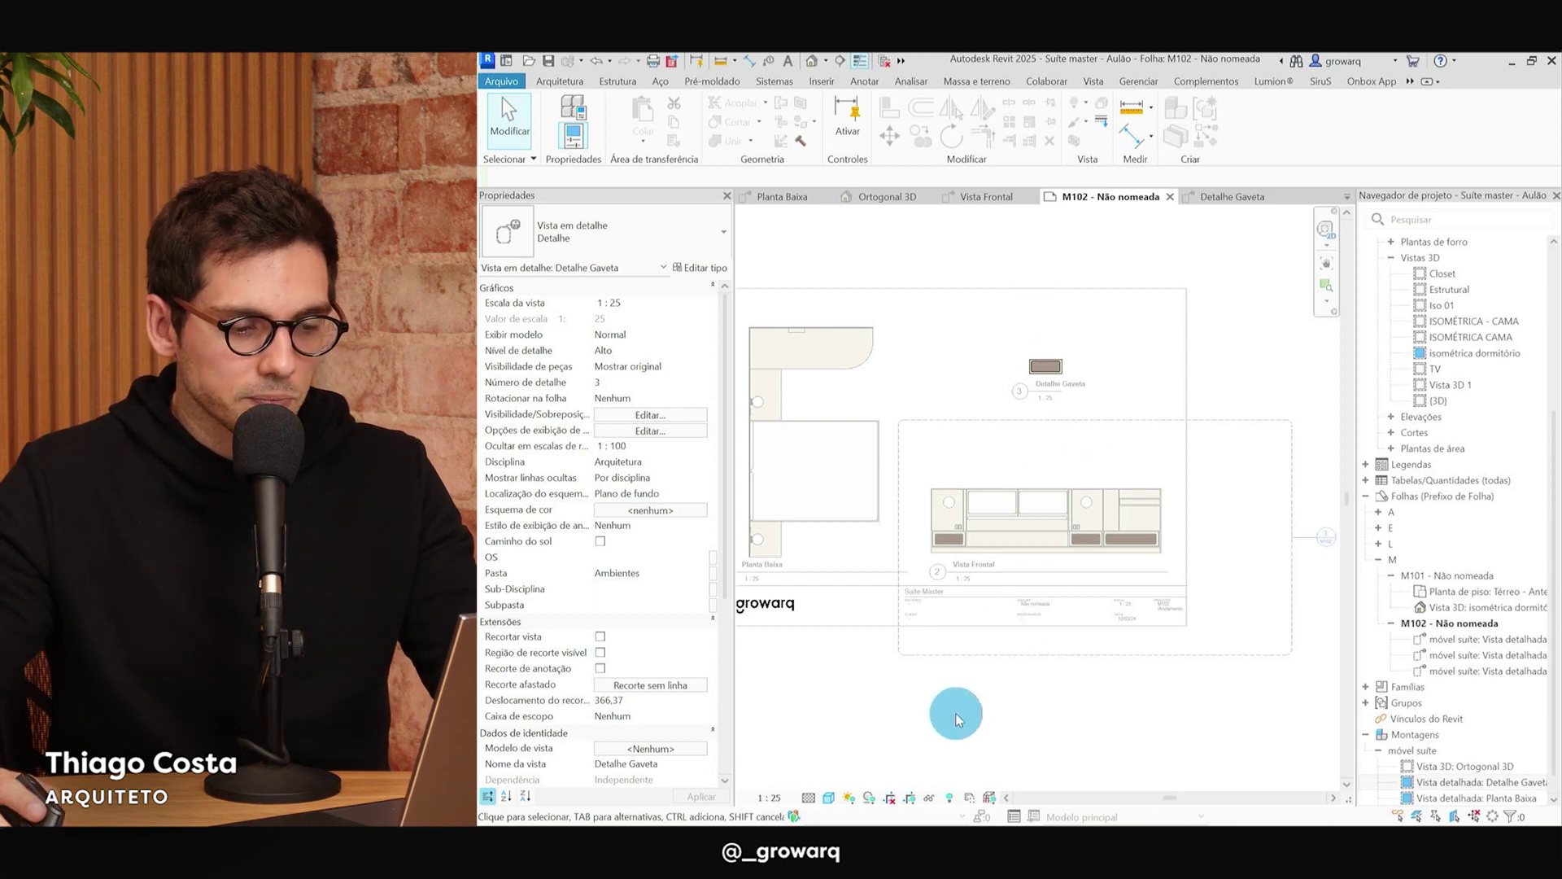
pyautogui.click(905, 800)
pyautogui.scroll(-1, 1039, 715)
pyautogui.scroll(-1, 1039, 715)
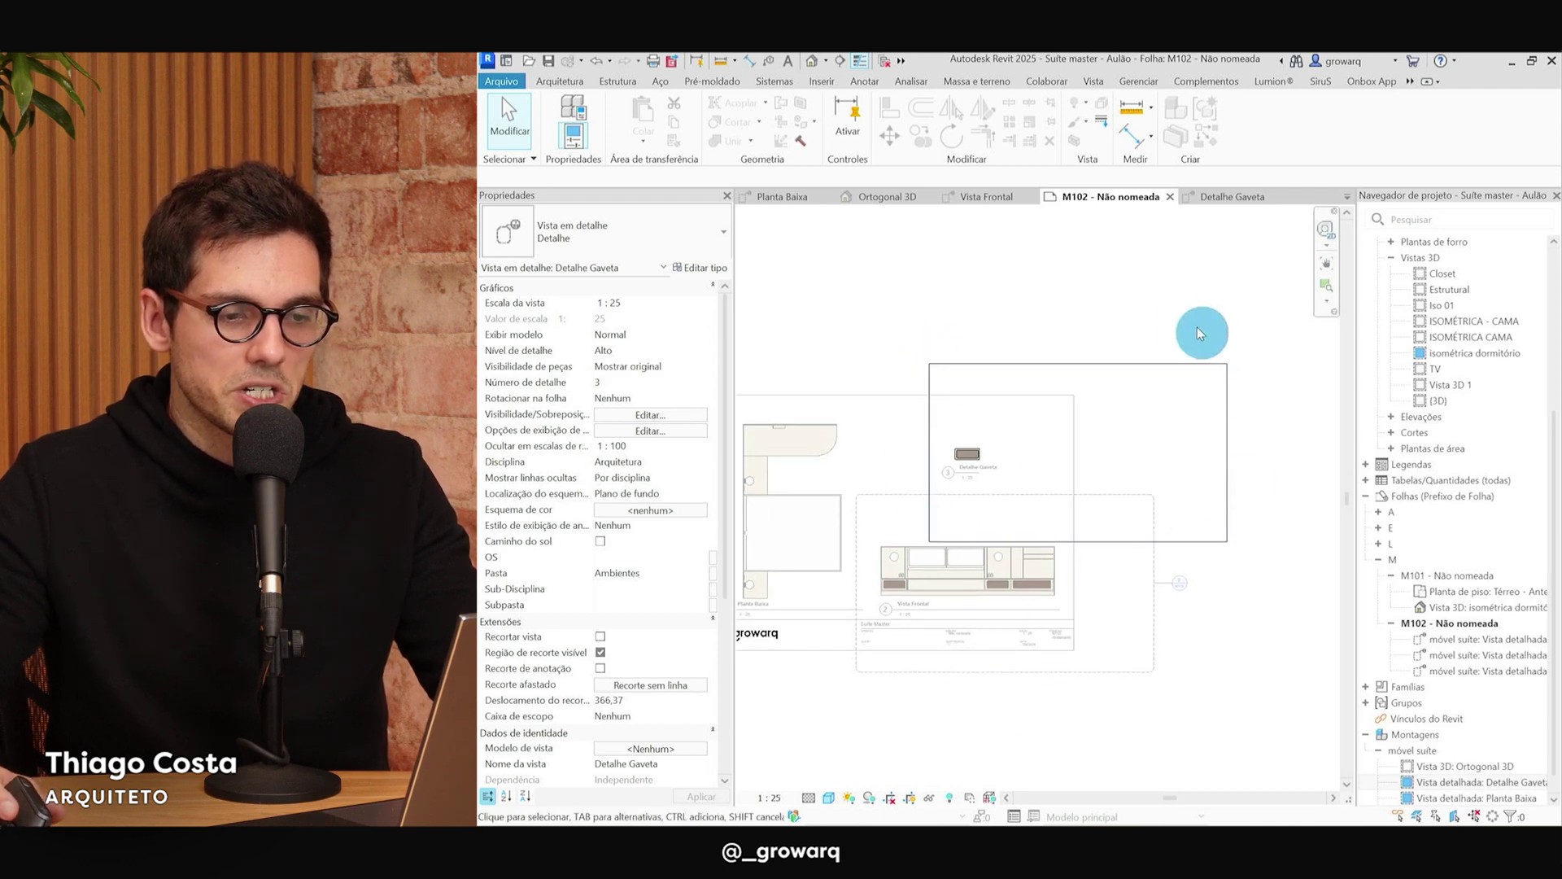
pyautogui.scroll(1, 1155, 684)
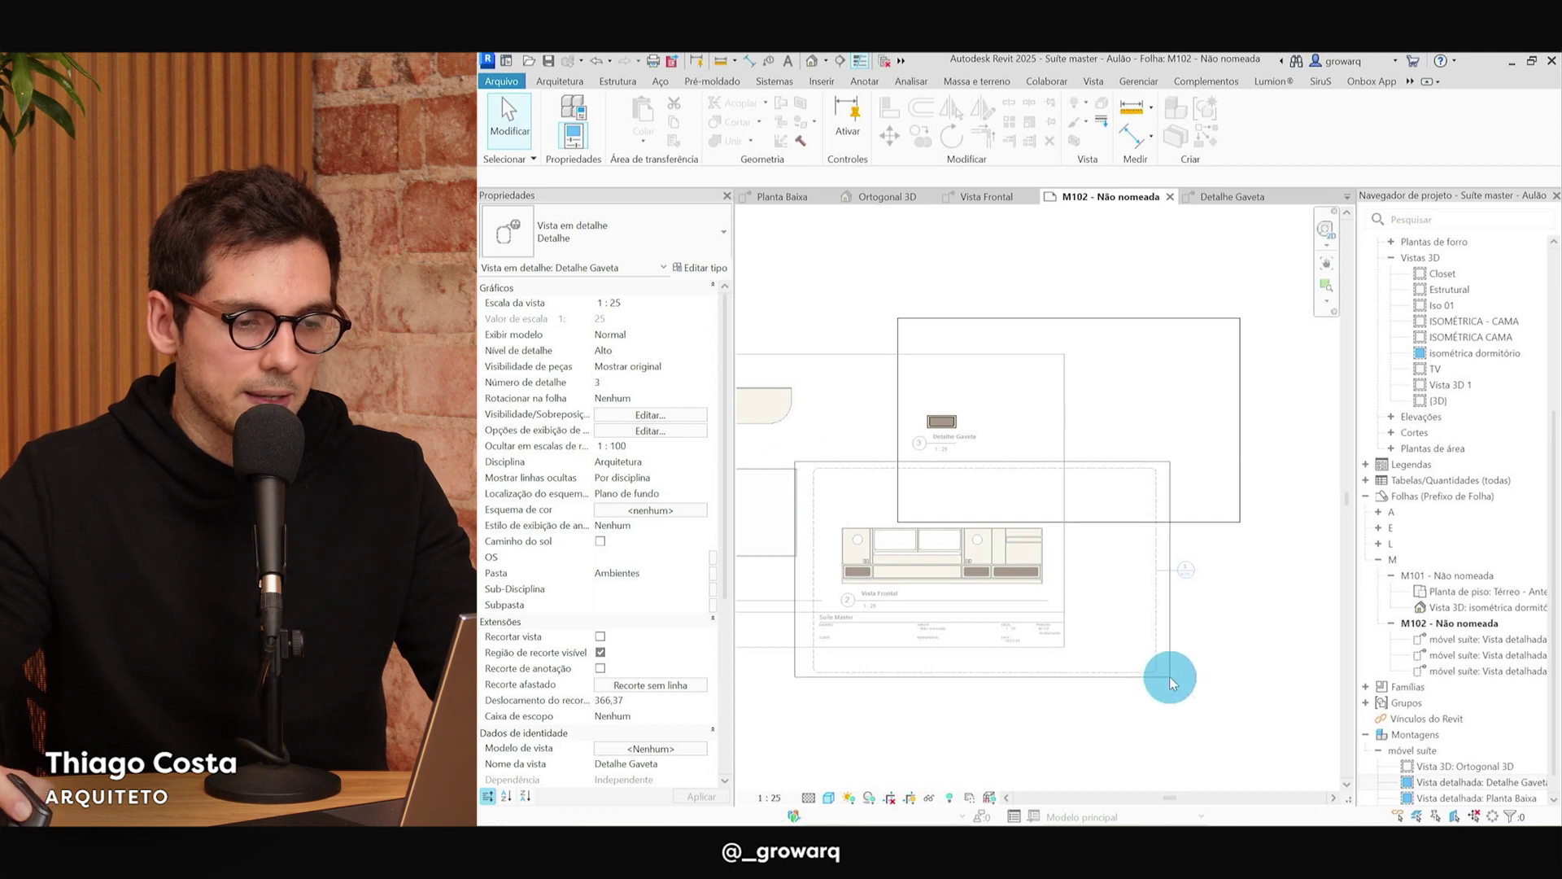
# Pull the Detalhe Gaveta crop region's sides and bottom in tightly around the drawer.
pyautogui.click(1041, 319)
pyautogui.moveTo(1224, 424); pyautogui.dragTo(974, 436)
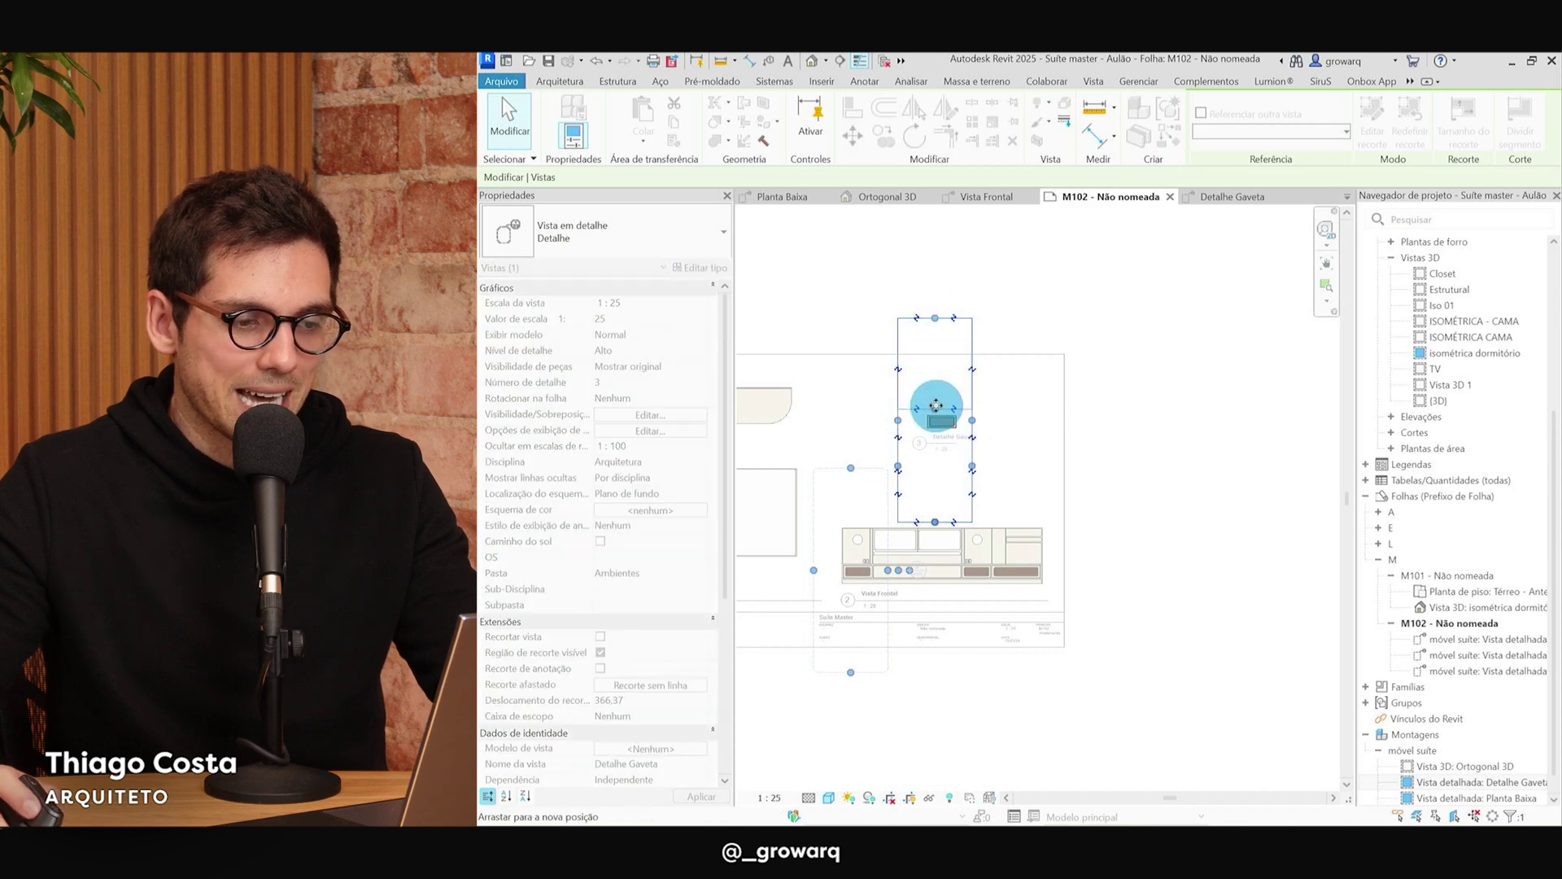
pyautogui.scroll(4, 907, 449)
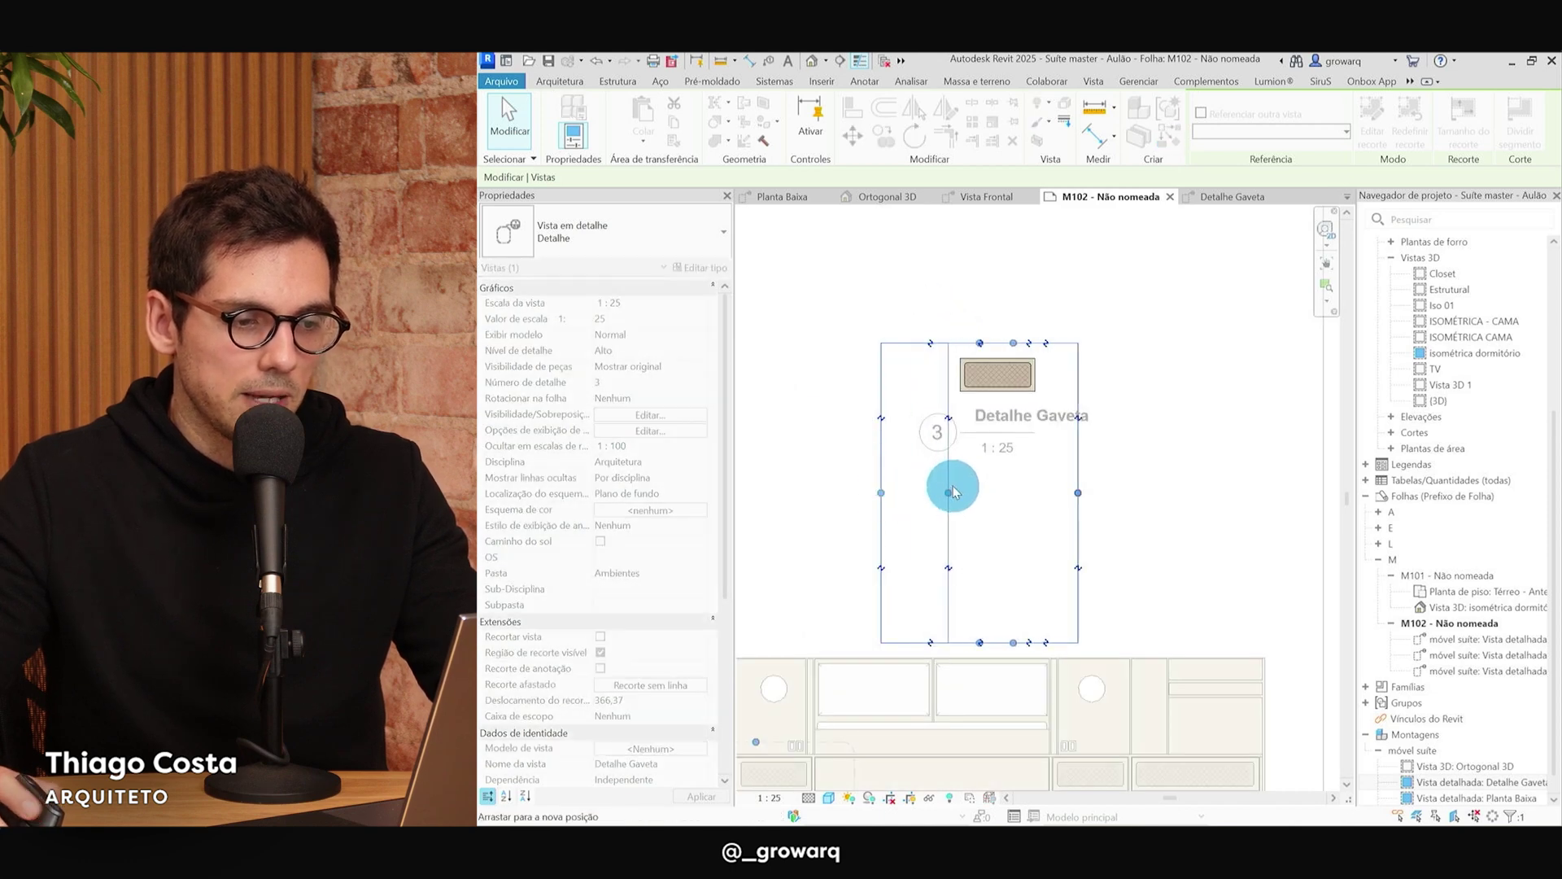
pyautogui.moveTo(935, 486); pyautogui.dragTo(943, 486)
pyautogui.moveTo(1057, 491); pyautogui.dragTo(1039, 491)
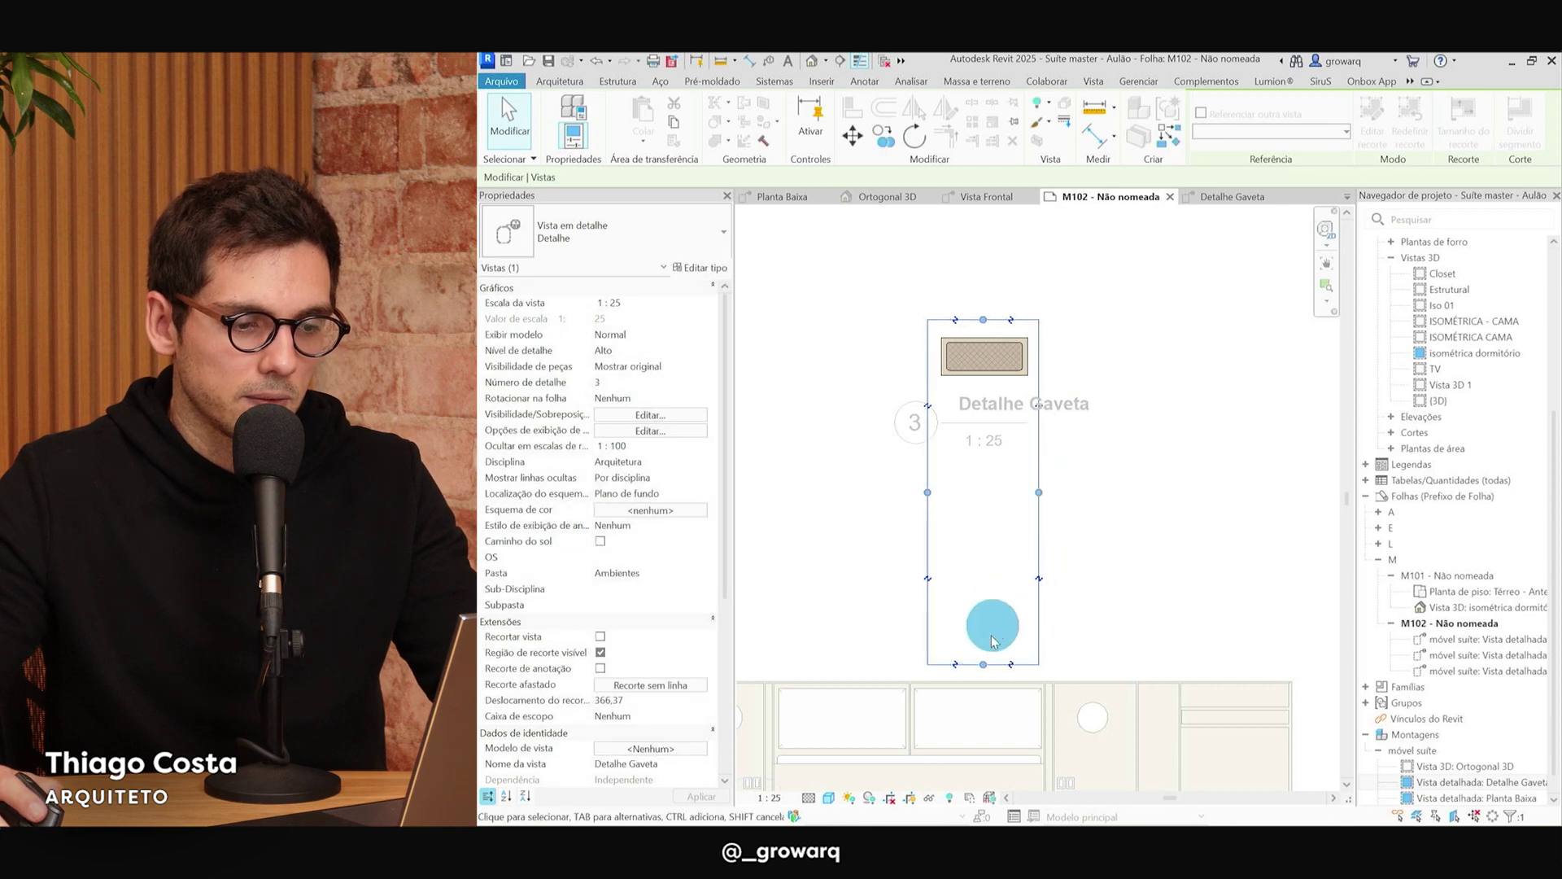
pyautogui.moveTo(992, 392); pyautogui.dragTo(993, 389)
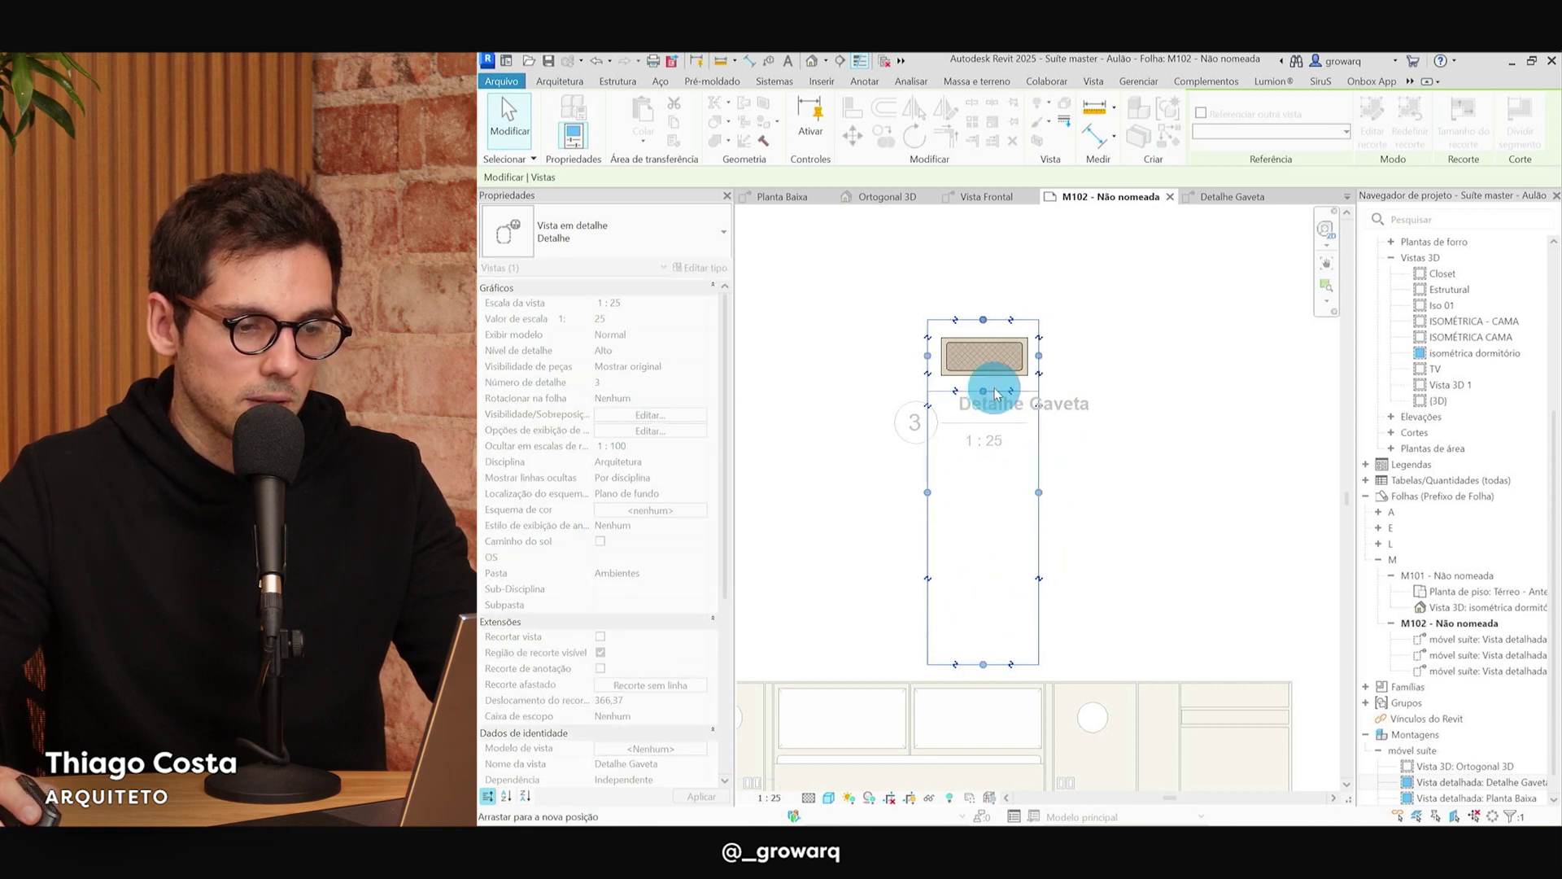
# Recentre on the drawer detail, hide its crop region and deactivate the viewport.
pyautogui.moveTo(885, 610); pyautogui.dragTo(1028, 384, button='middle')
pyautogui.scroll(3, 940, 504)
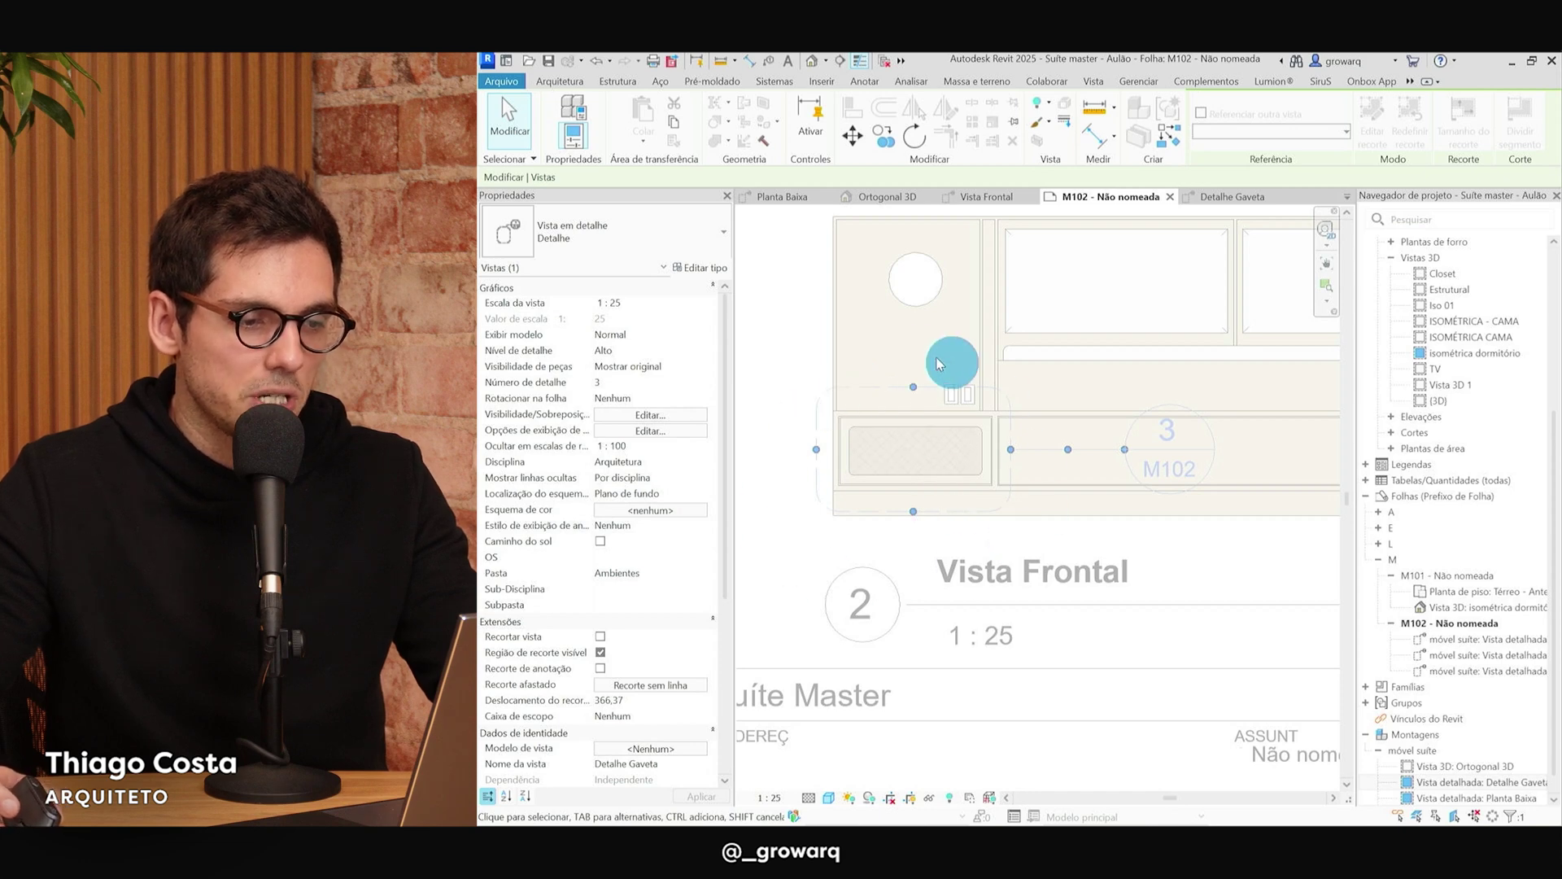
pyautogui.scroll(1, 983, 464)
pyautogui.scroll(1, 1090, 434)
pyautogui.scroll(1, 1072, 419)
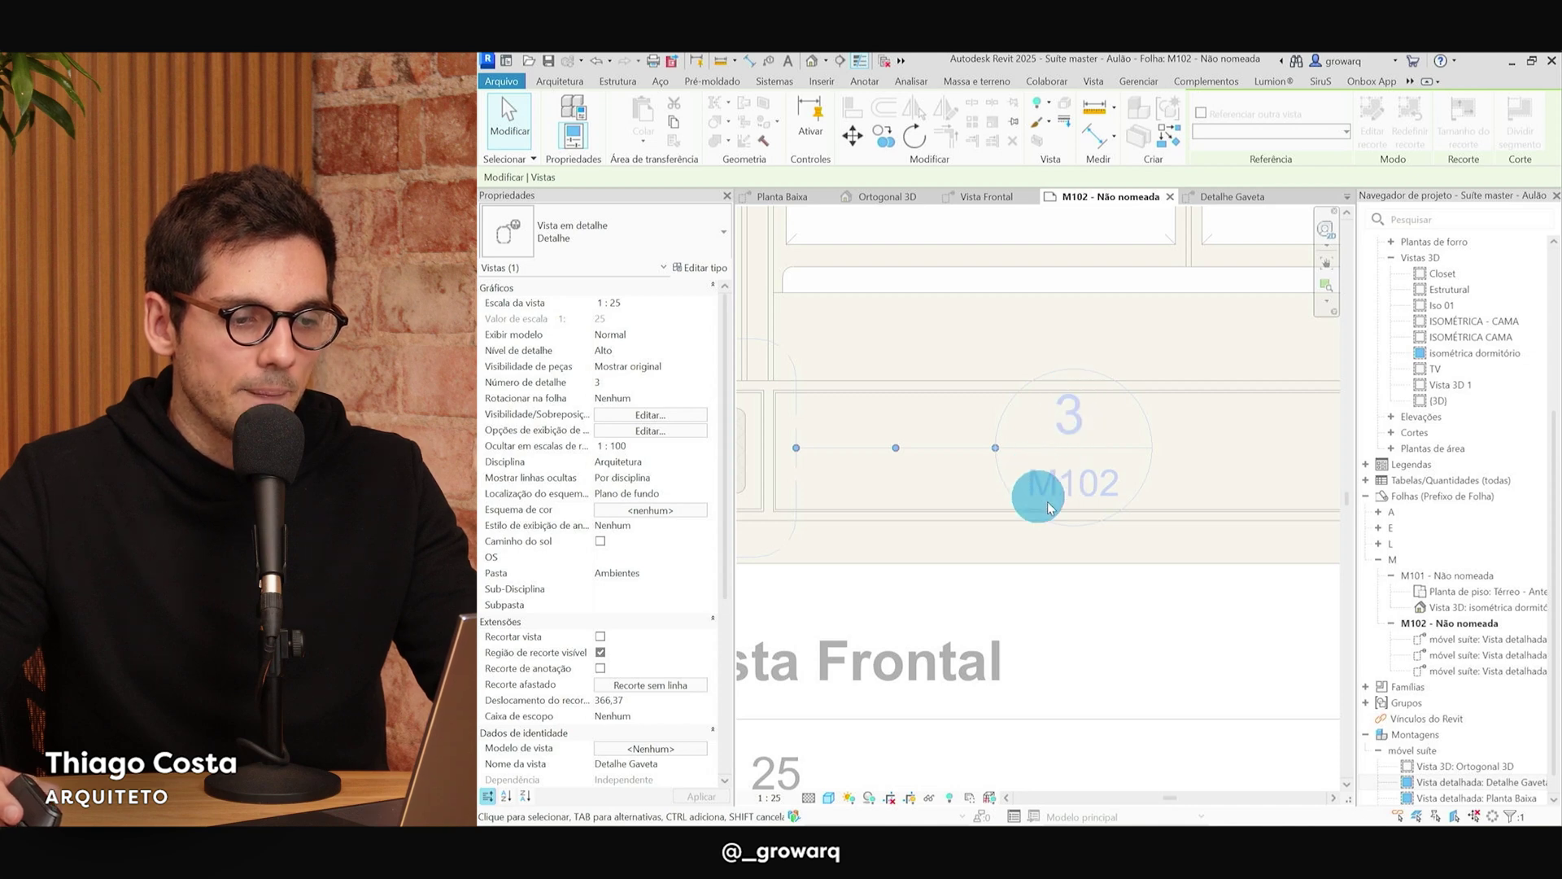
pyautogui.scroll(-3, 1096, 499)
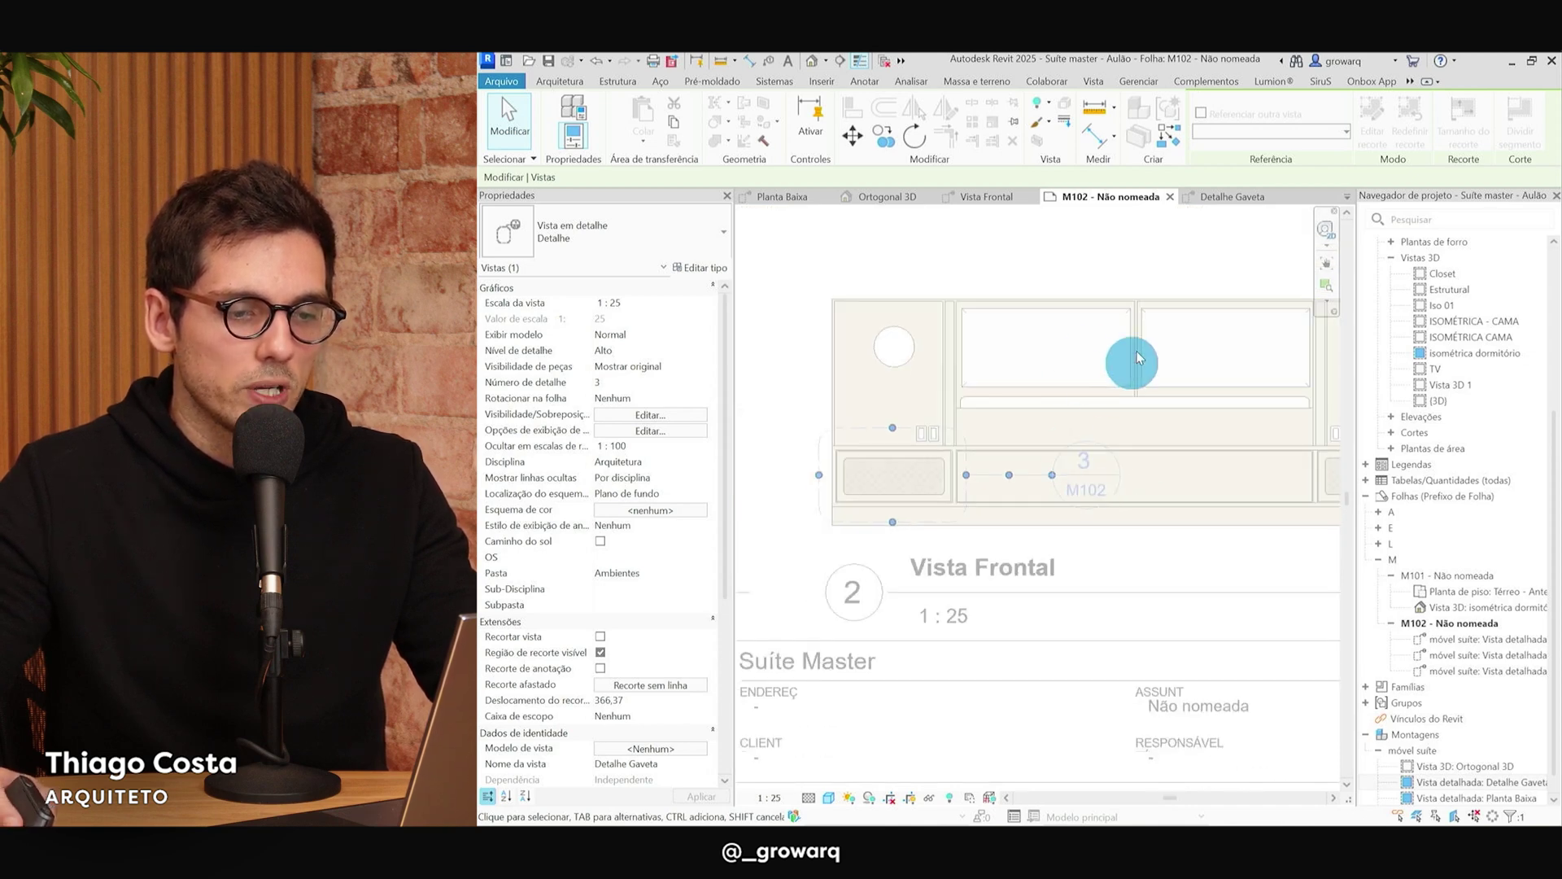
pyautogui.moveTo(1070, 349); pyautogui.dragTo(1074, 757, button='middle')
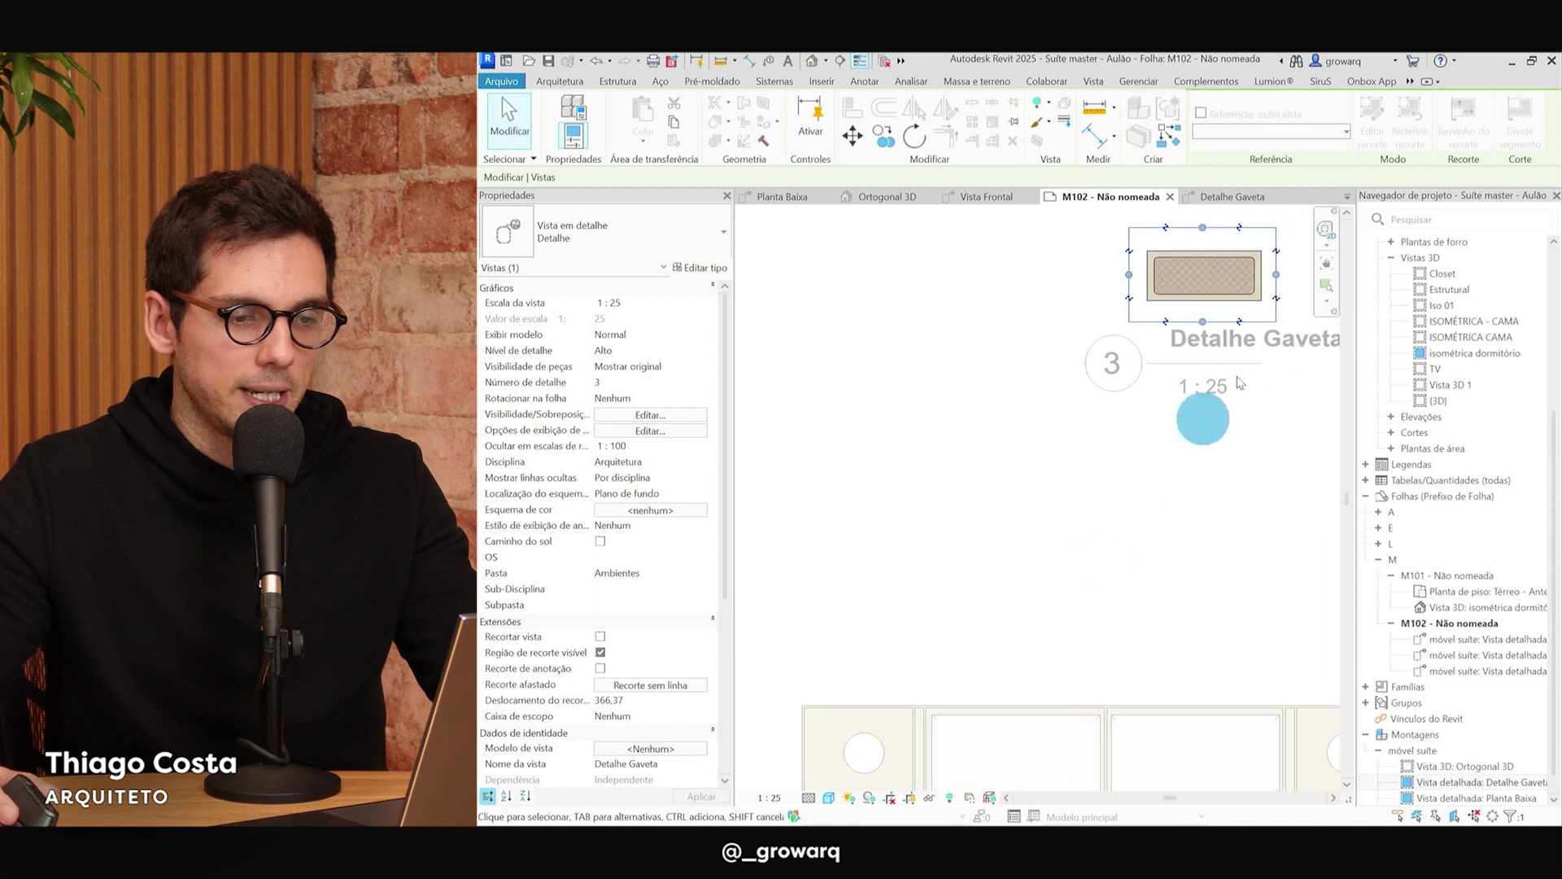
pyautogui.moveTo(1114, 370)
pyautogui.mouseDown(button='middle')
pyautogui.moveTo(1019, 410)
pyautogui.moveTo(1058, 380)
pyautogui.mouseUp(button='middle')
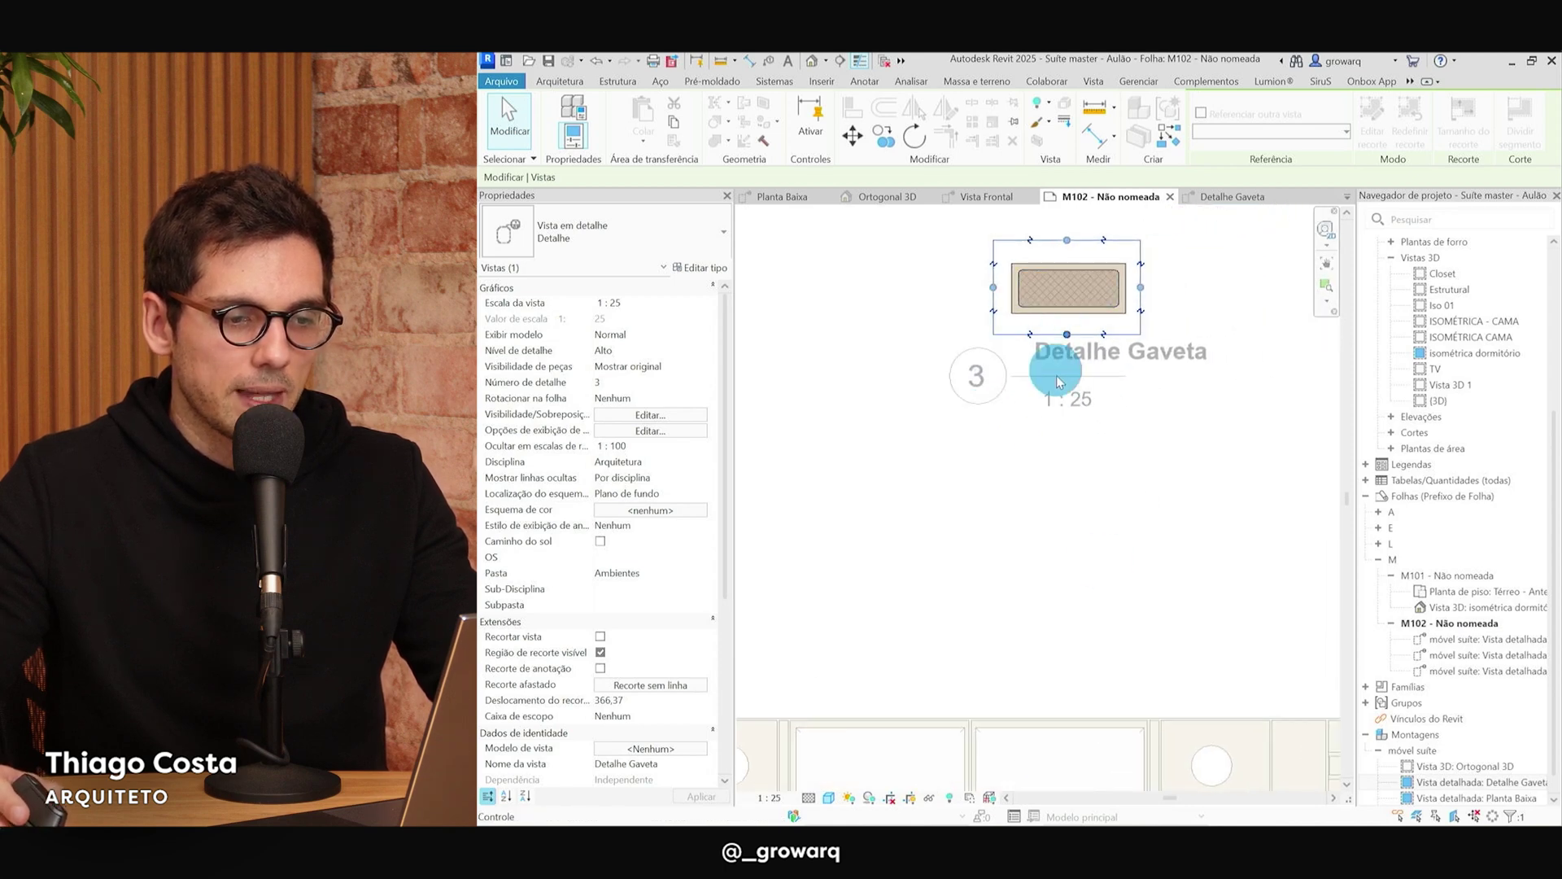
pyautogui.scroll(-2, 1003, 501)
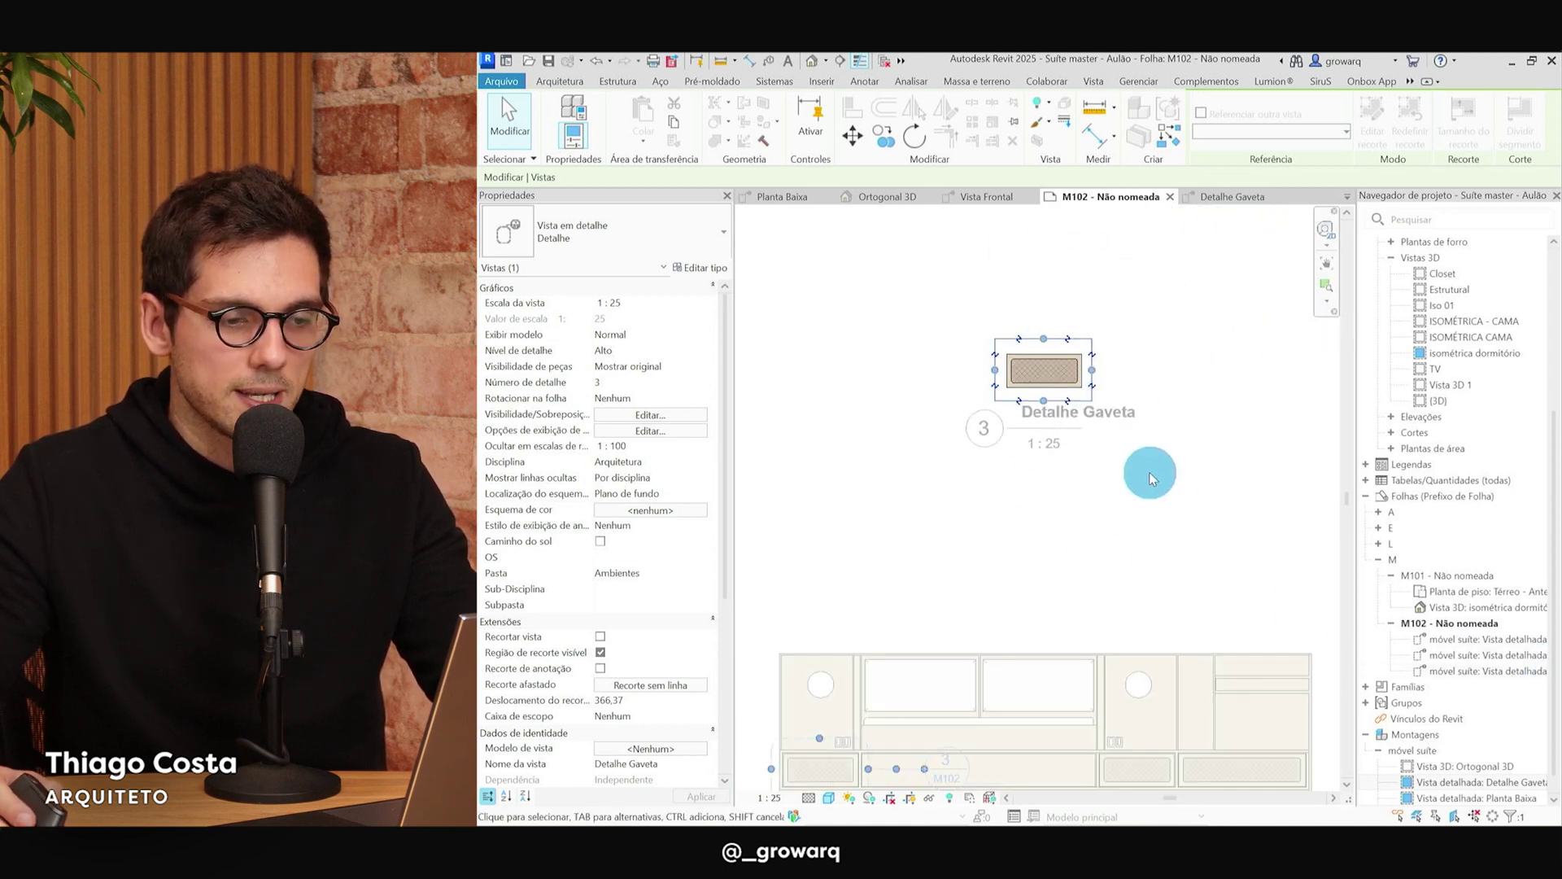
pyautogui.scroll(-2, 1151, 516)
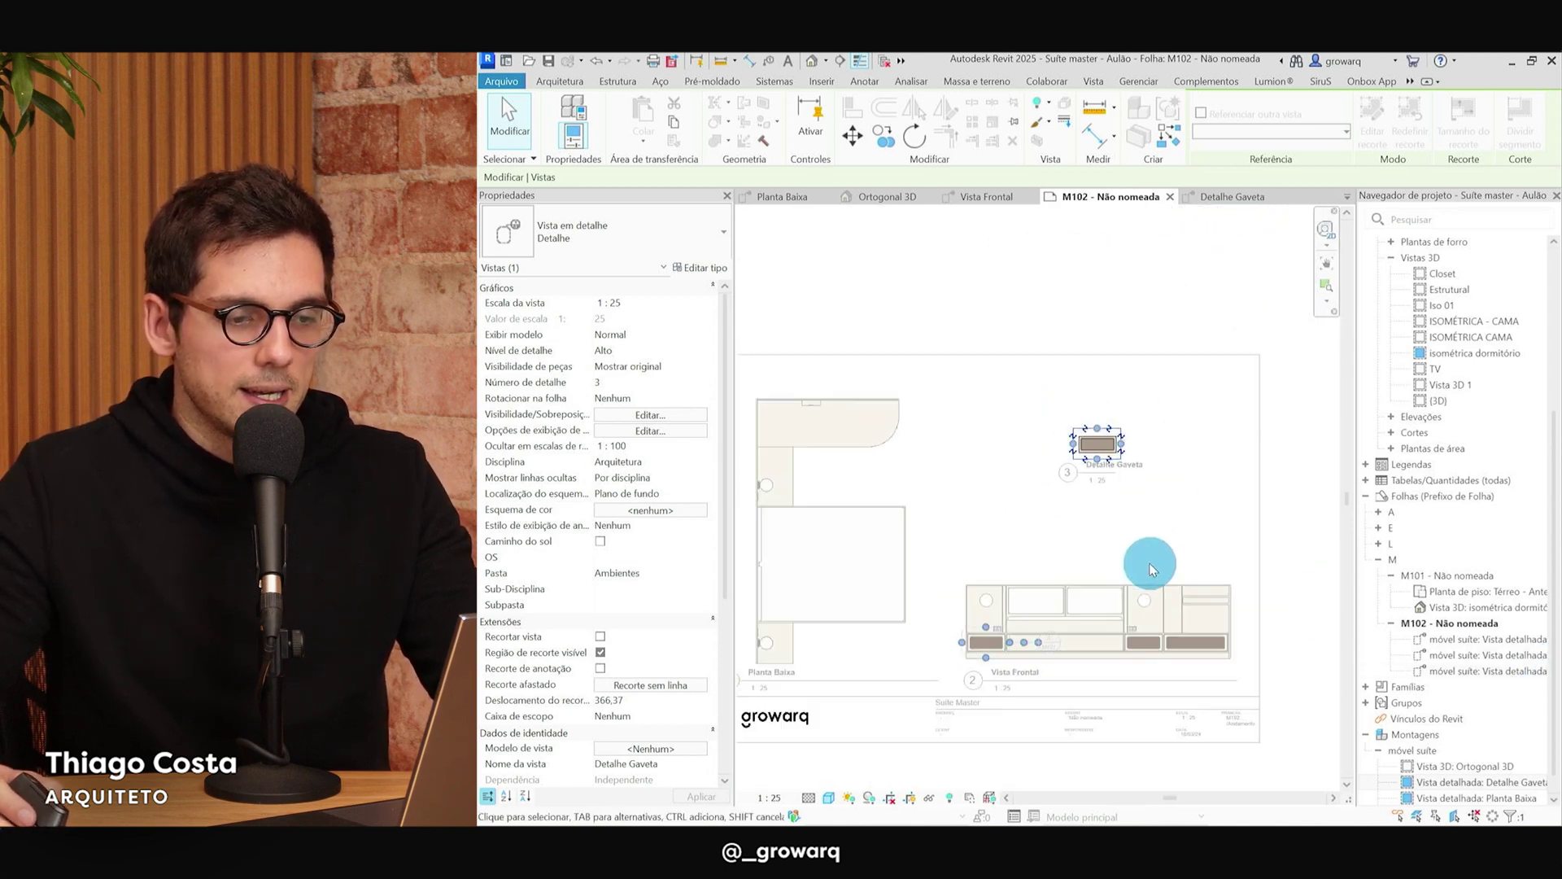
pyautogui.click(905, 799)
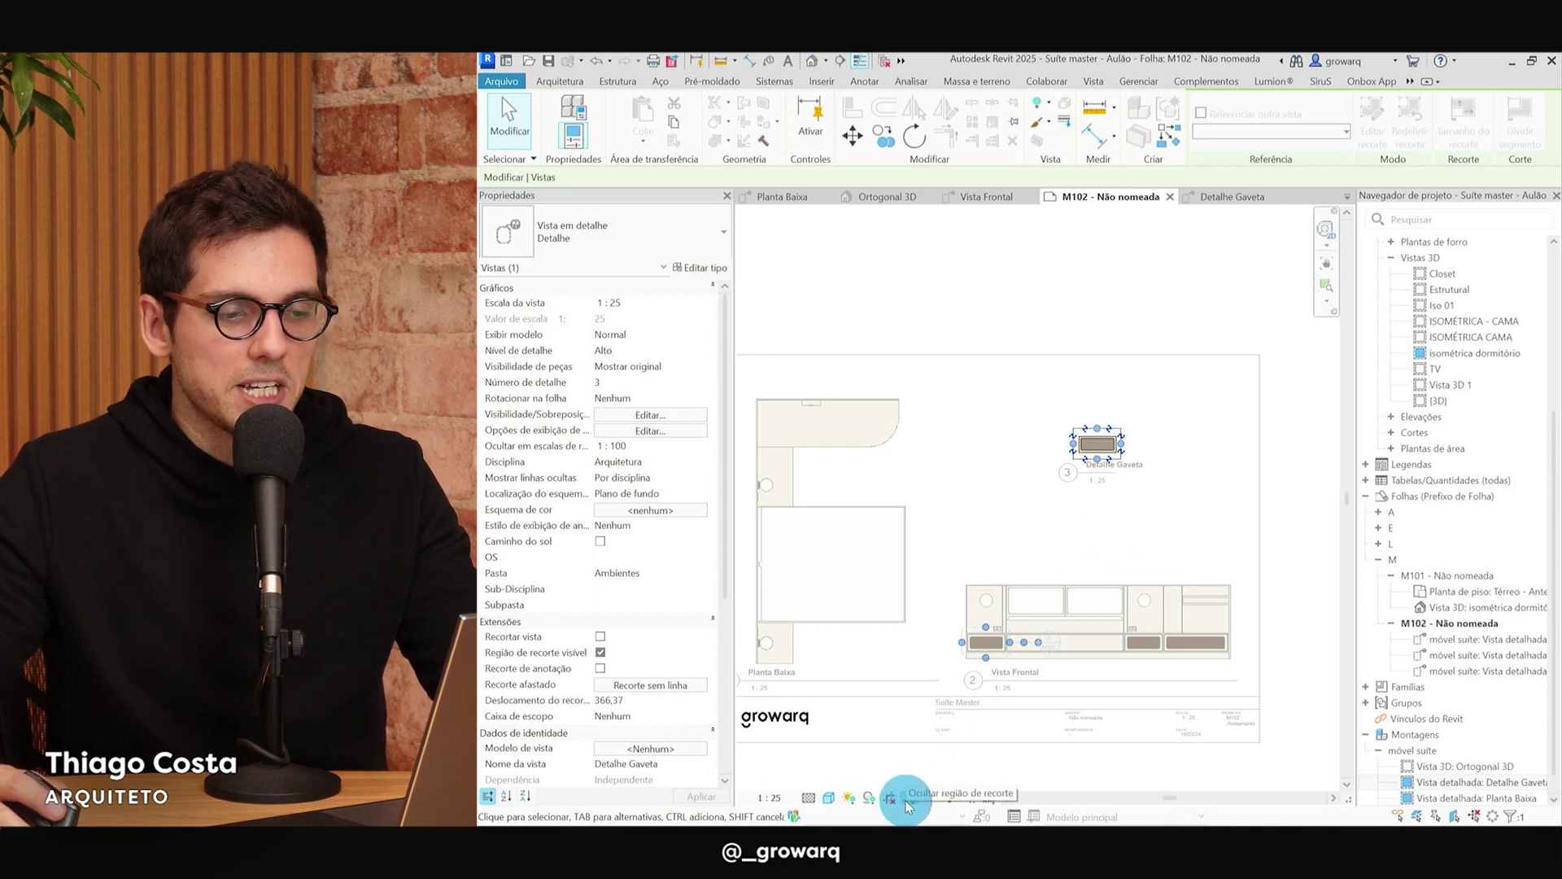
pyautogui.click(1088, 407)
pyautogui.doubleClick(1165, 296)
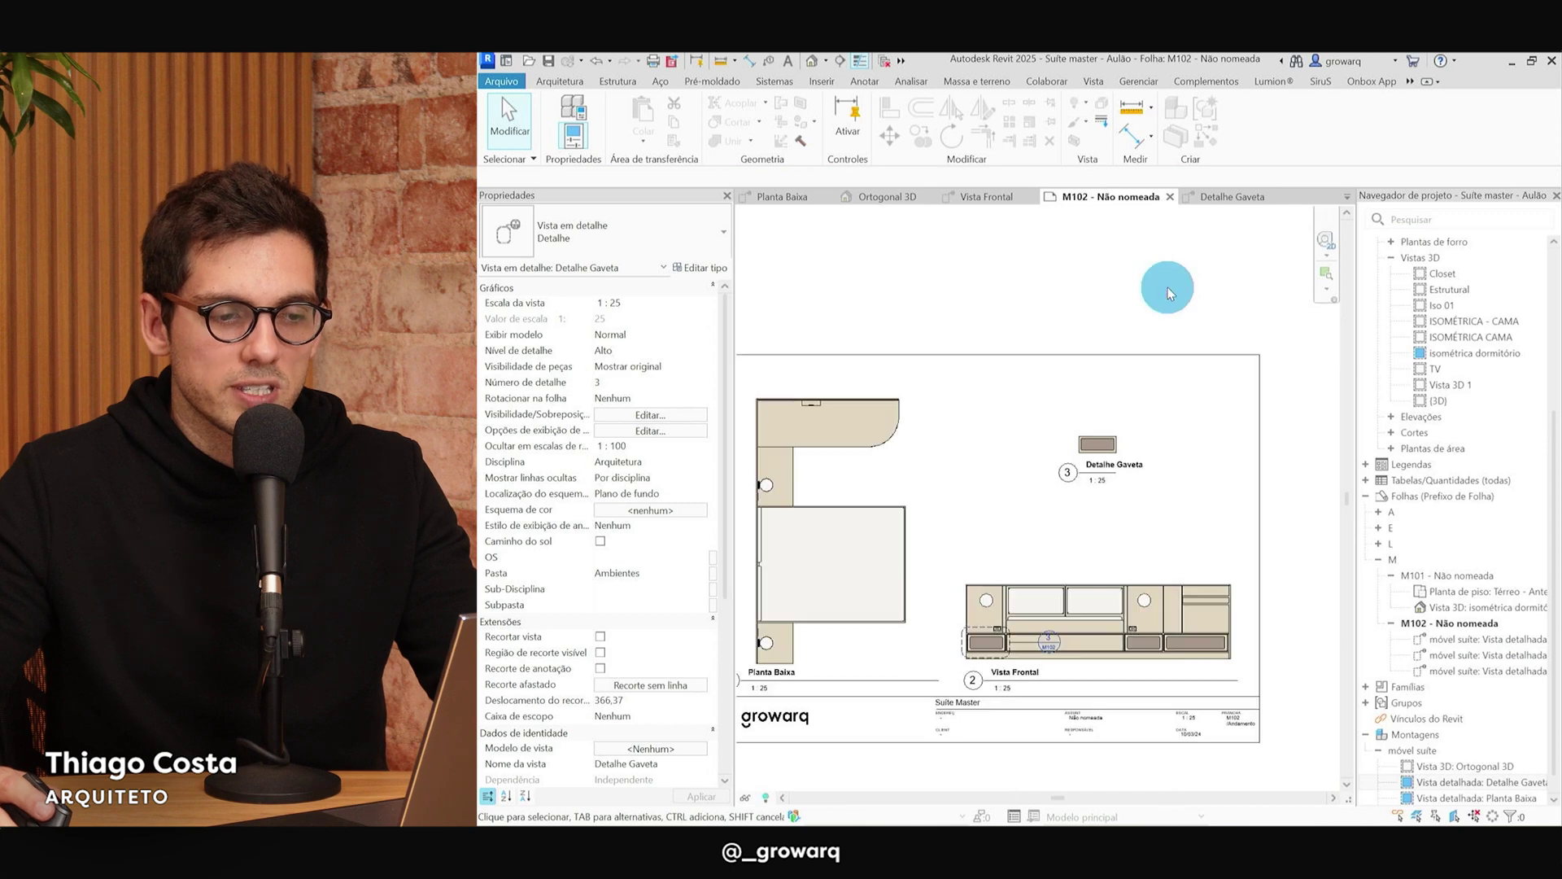
# Set the Detalhe Gaveta viewport to 1:10 scale and move it lower on the sheet.
pyautogui.click(1133, 397)
pyautogui.scroll(2, 1107, 443)
pyautogui.click(1097, 330)
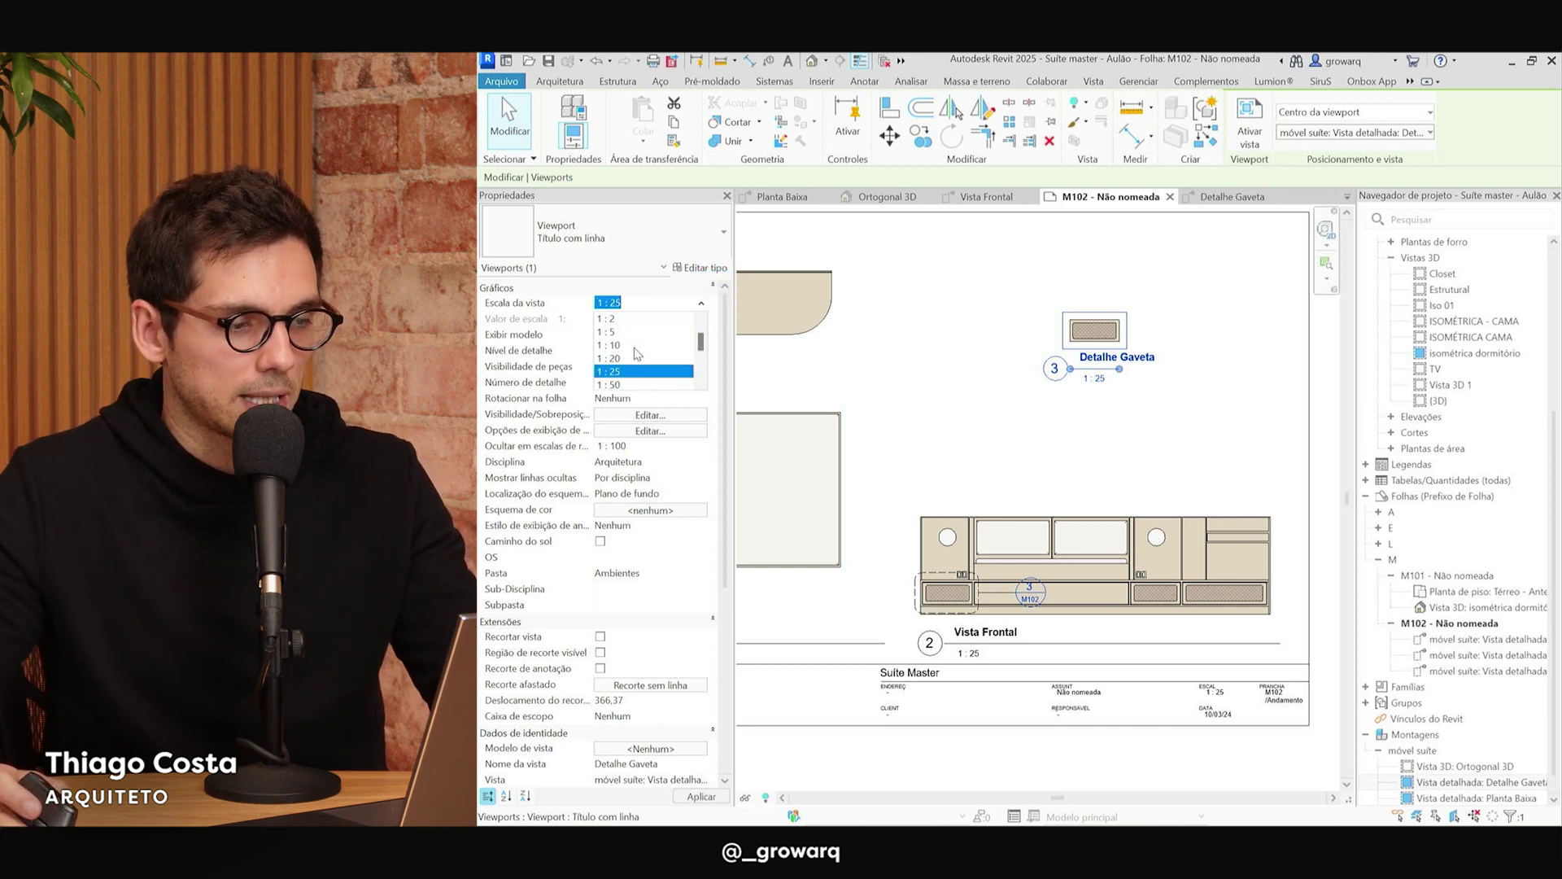
pyautogui.click(624, 352)
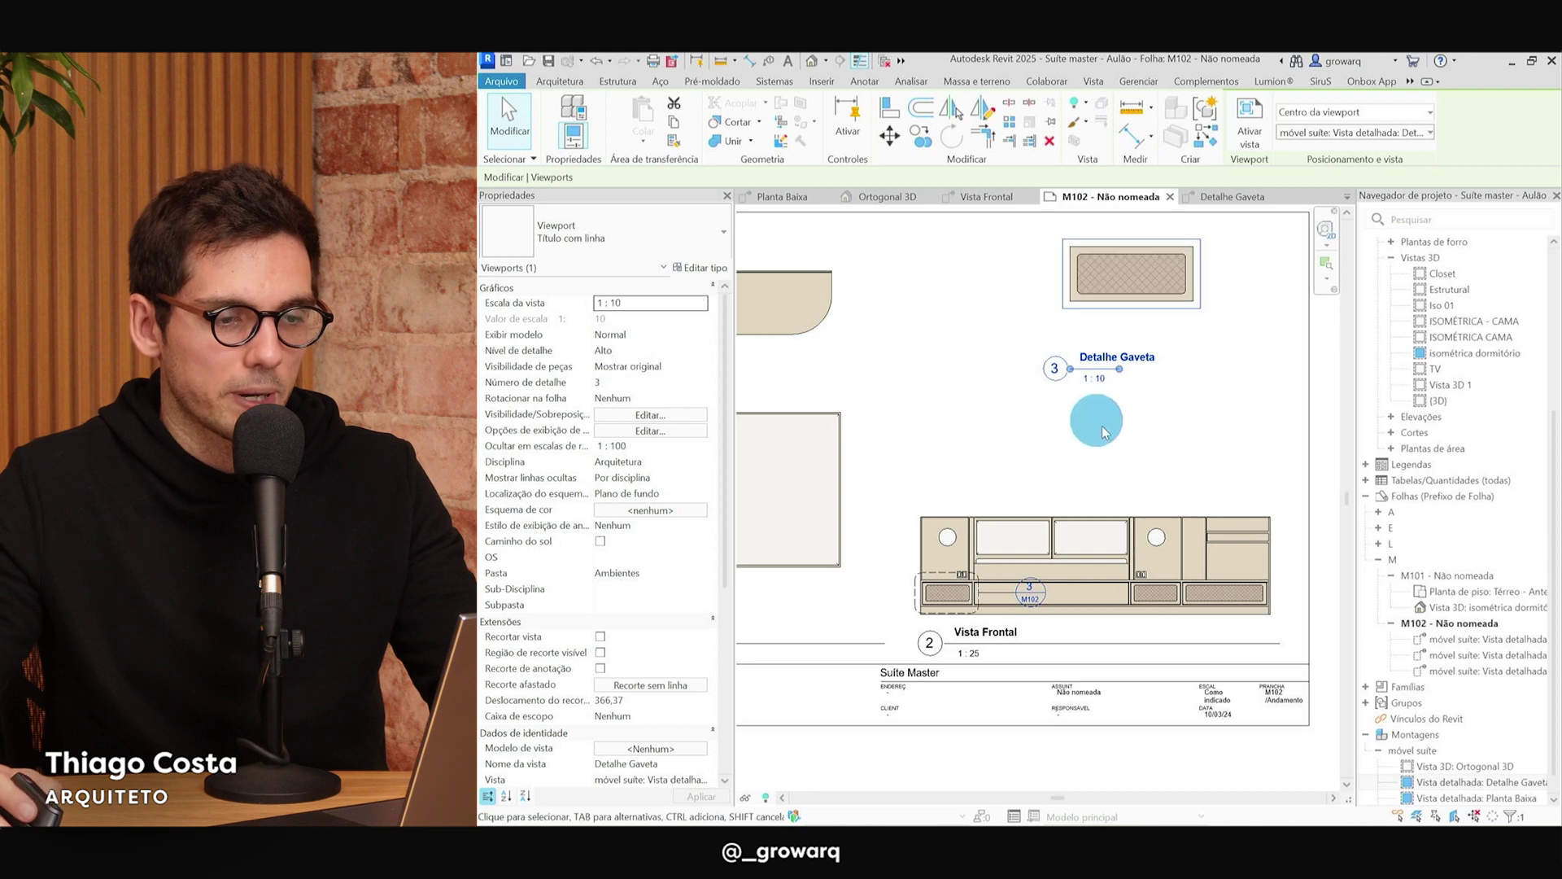
pyautogui.moveTo(1123, 269); pyautogui.dragTo(1114, 346)
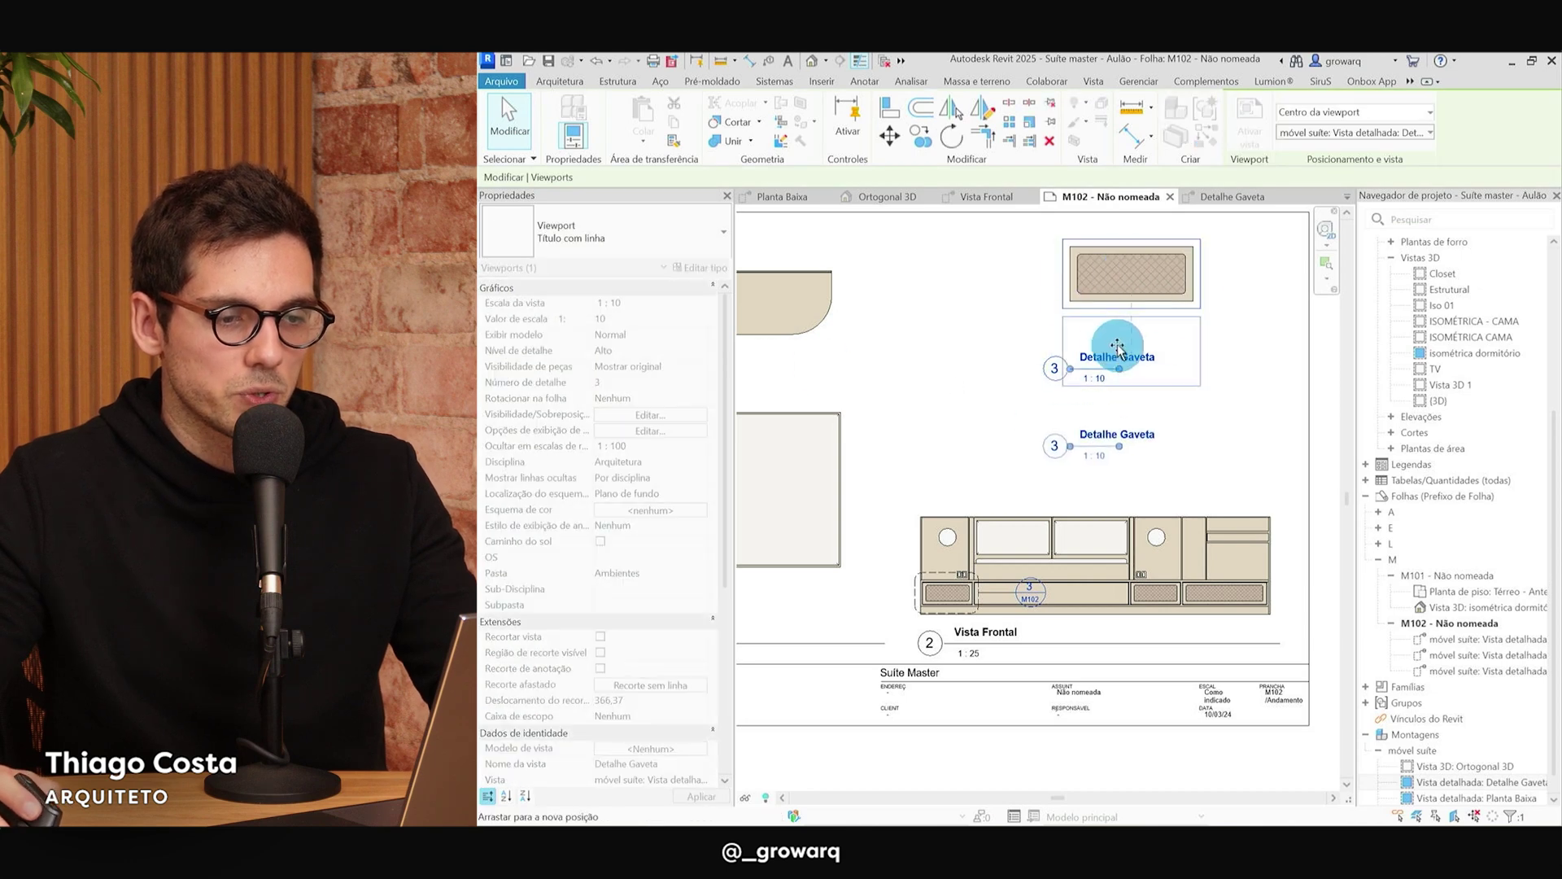
pyautogui.click(1215, 431)
# Drag the Detalhe Gaveta title line's grip to lengthen it beneath the drawer detail.
pyautogui.scroll(2, 1188, 399)
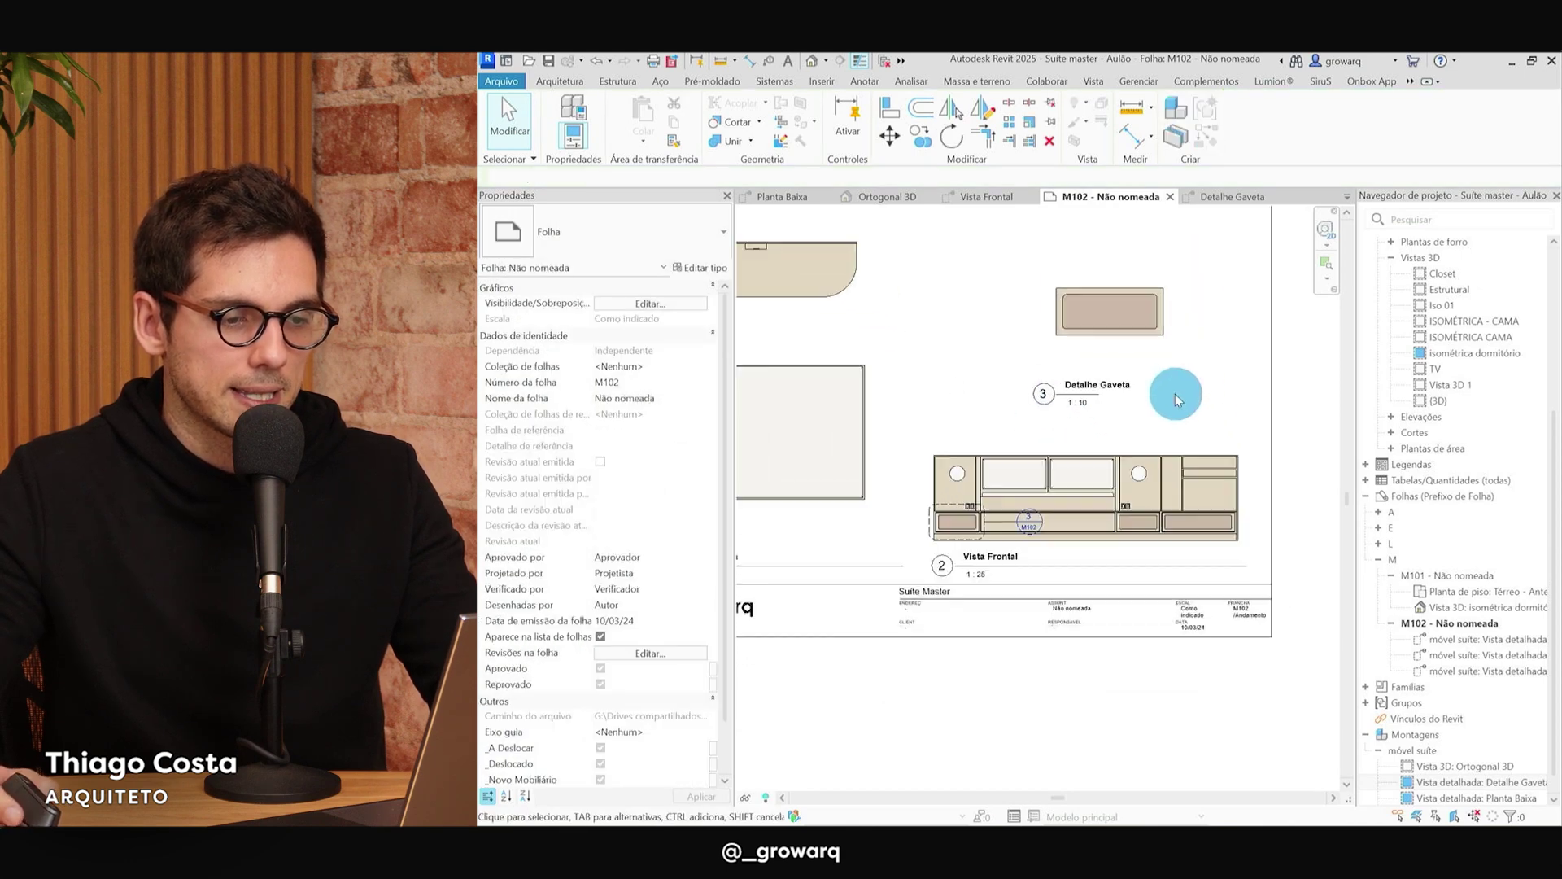
pyautogui.click(1039, 400)
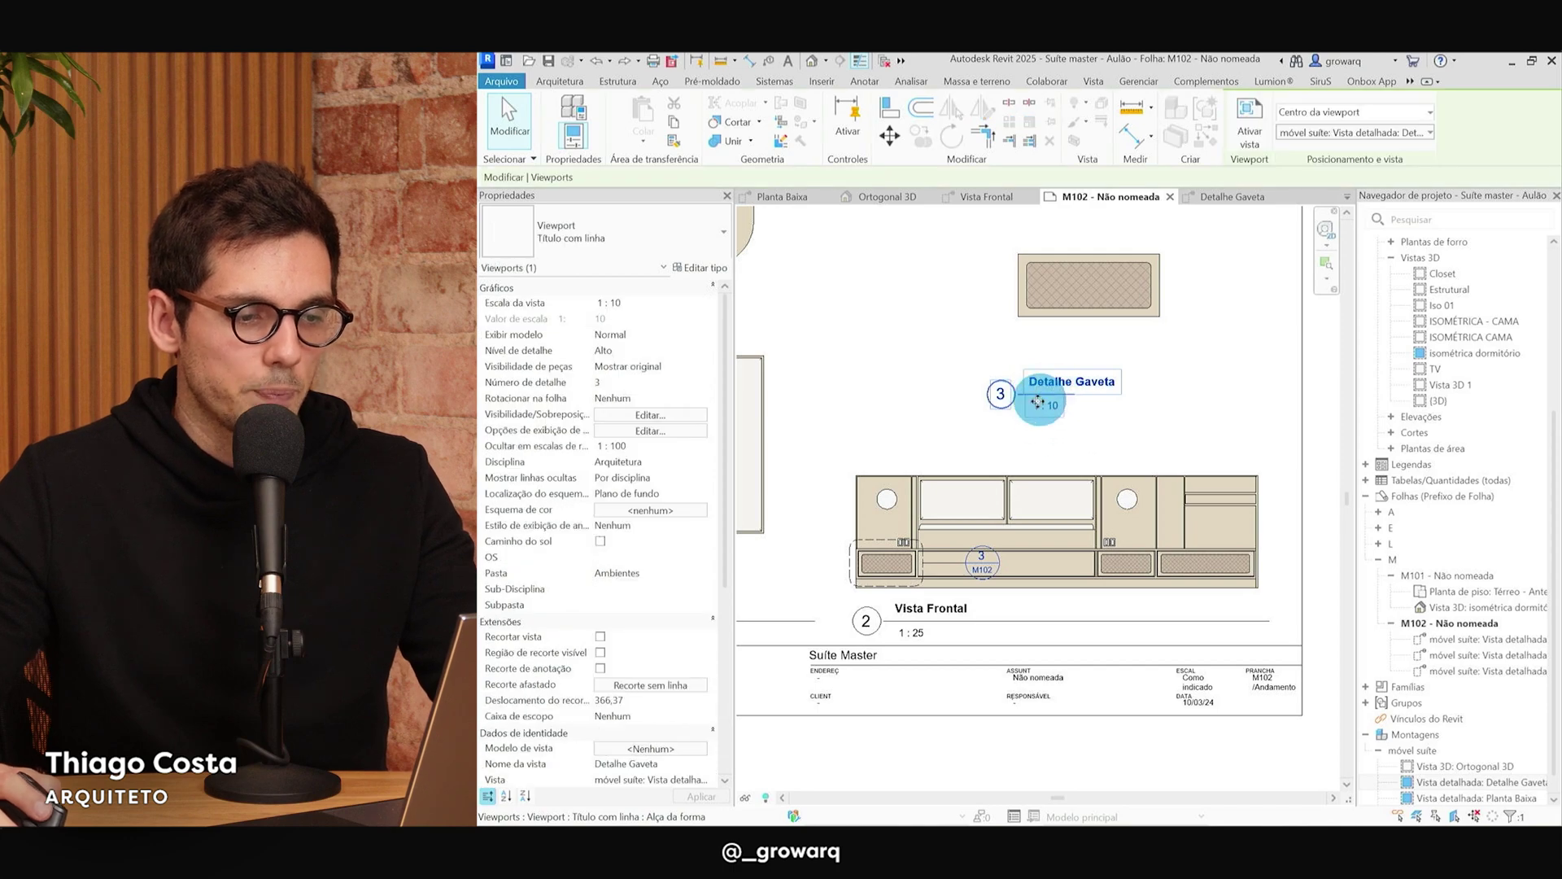
pyautogui.click(1088, 289)
pyautogui.moveTo(918, 379)
pyautogui.mouseDown()
pyautogui.moveTo(901, 364)
pyautogui.moveTo(1065, 362)
pyautogui.mouseUp()
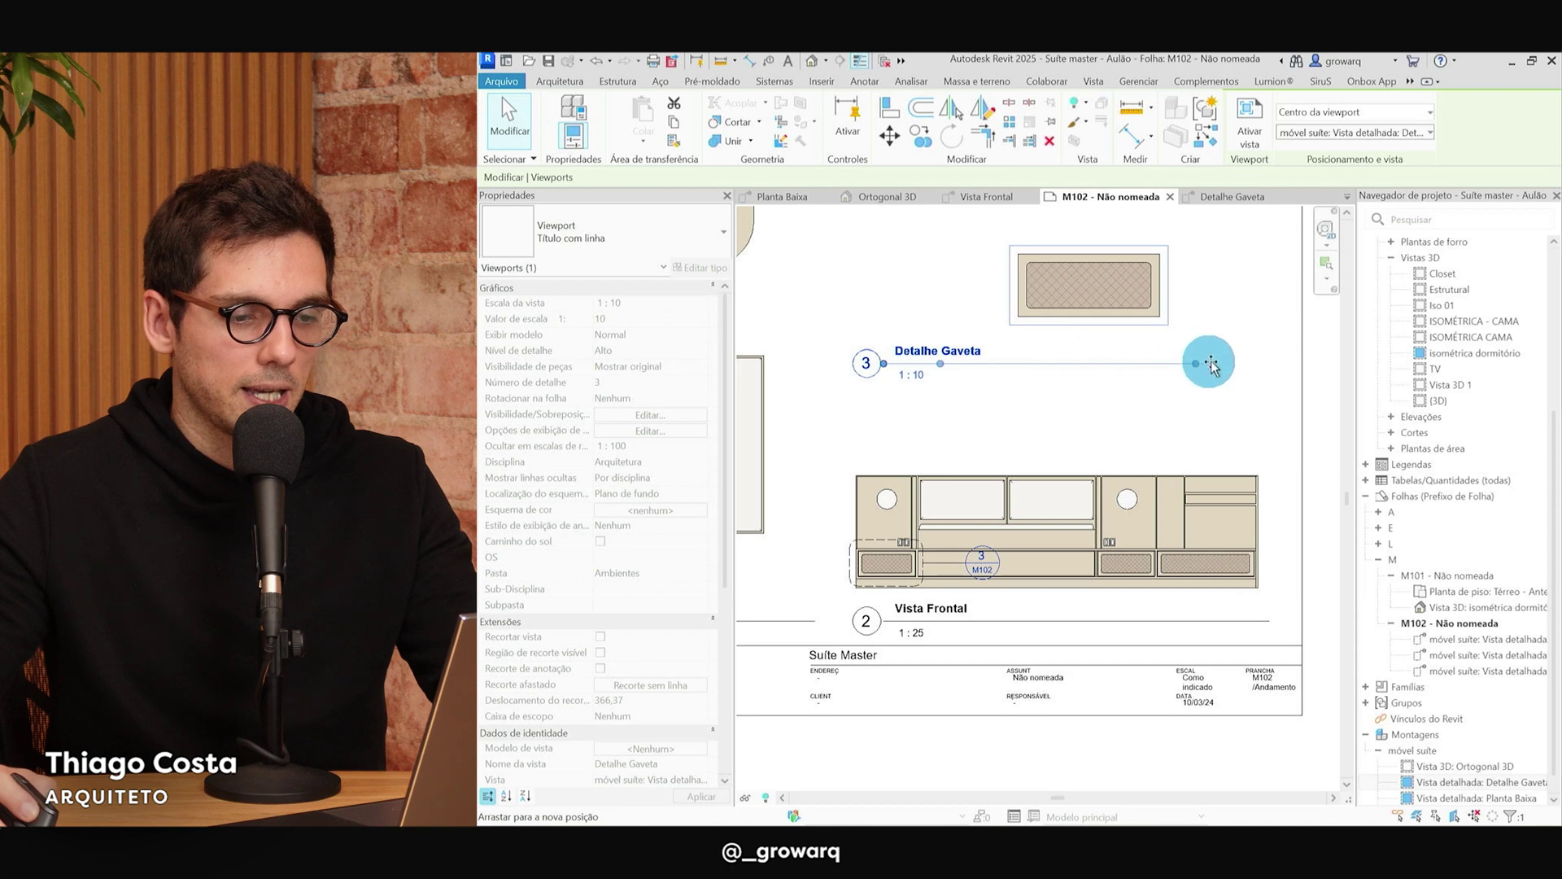
pyautogui.click(1199, 418)
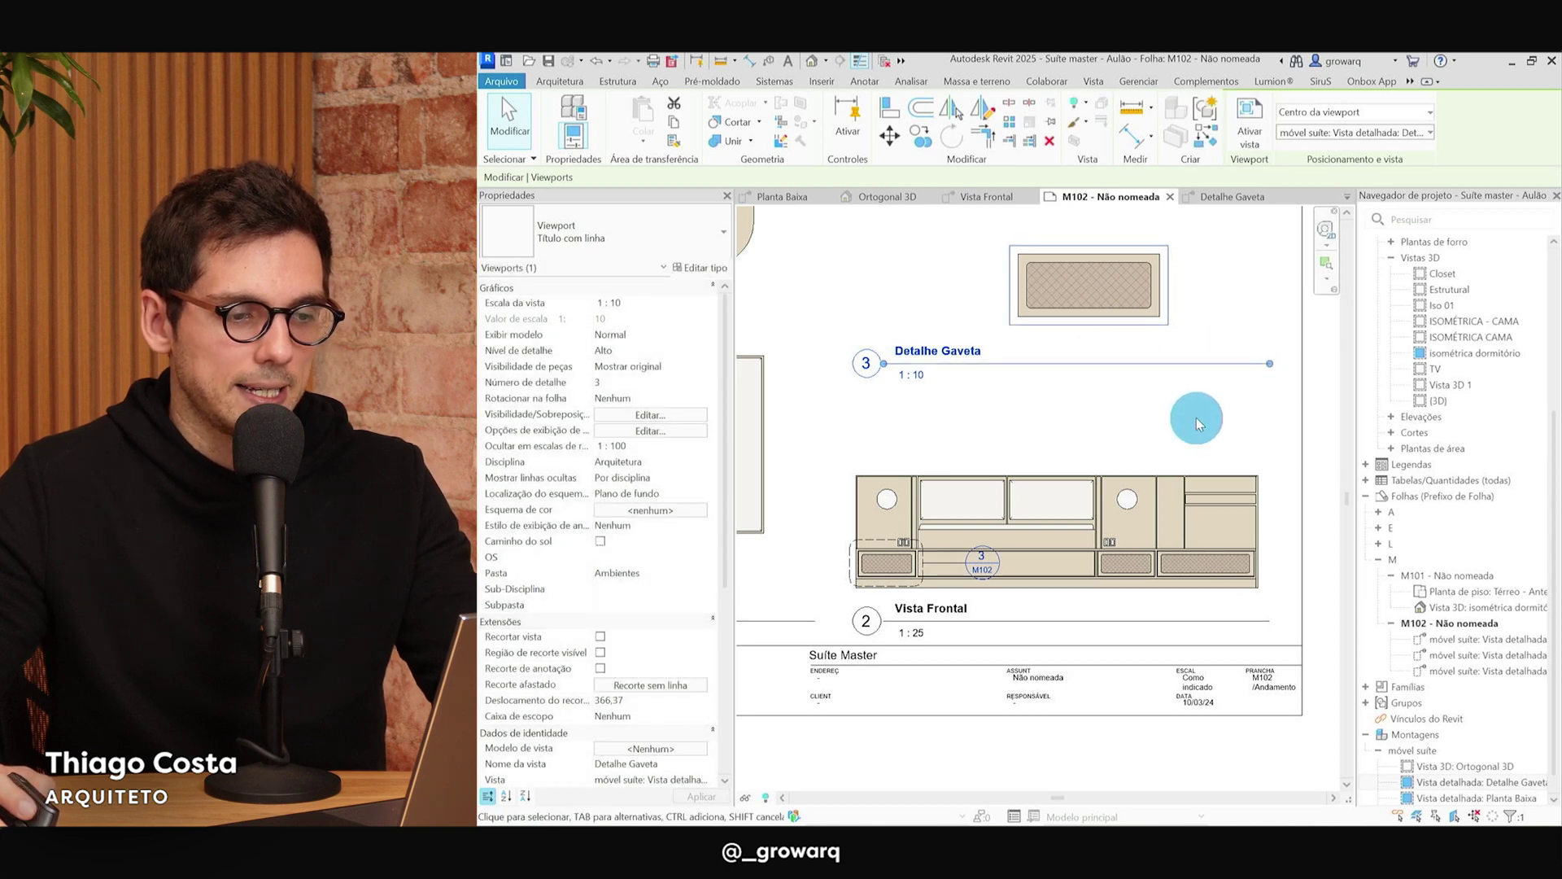
pyautogui.scroll(-2, 1155, 427)
pyautogui.scroll(-1, 1147, 600)
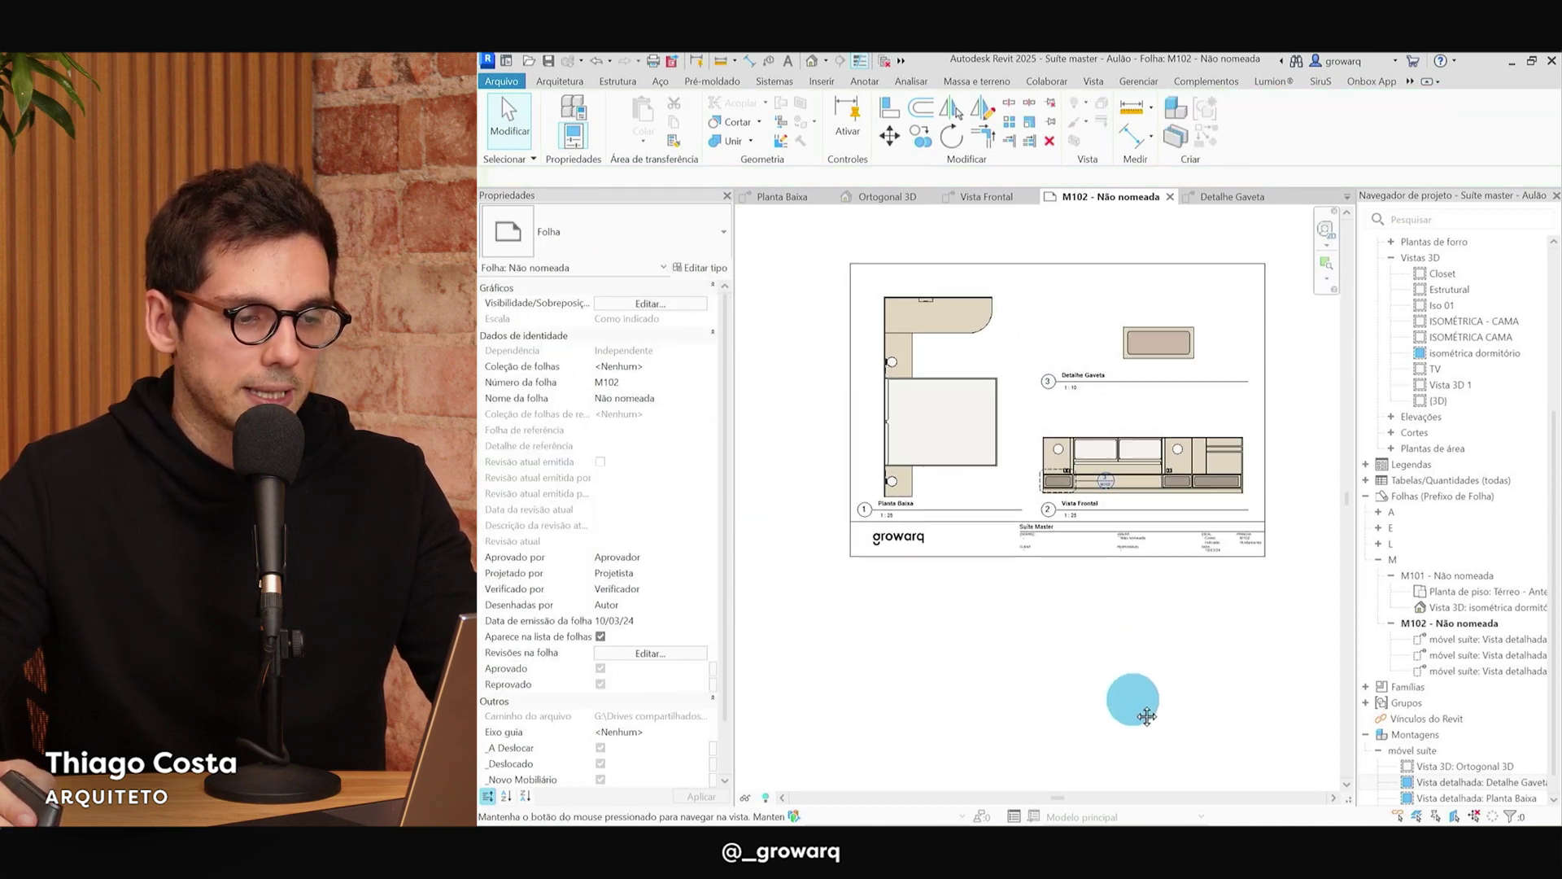
pyautogui.scroll(1, 1012, 705)
pyautogui.click(920, 438)
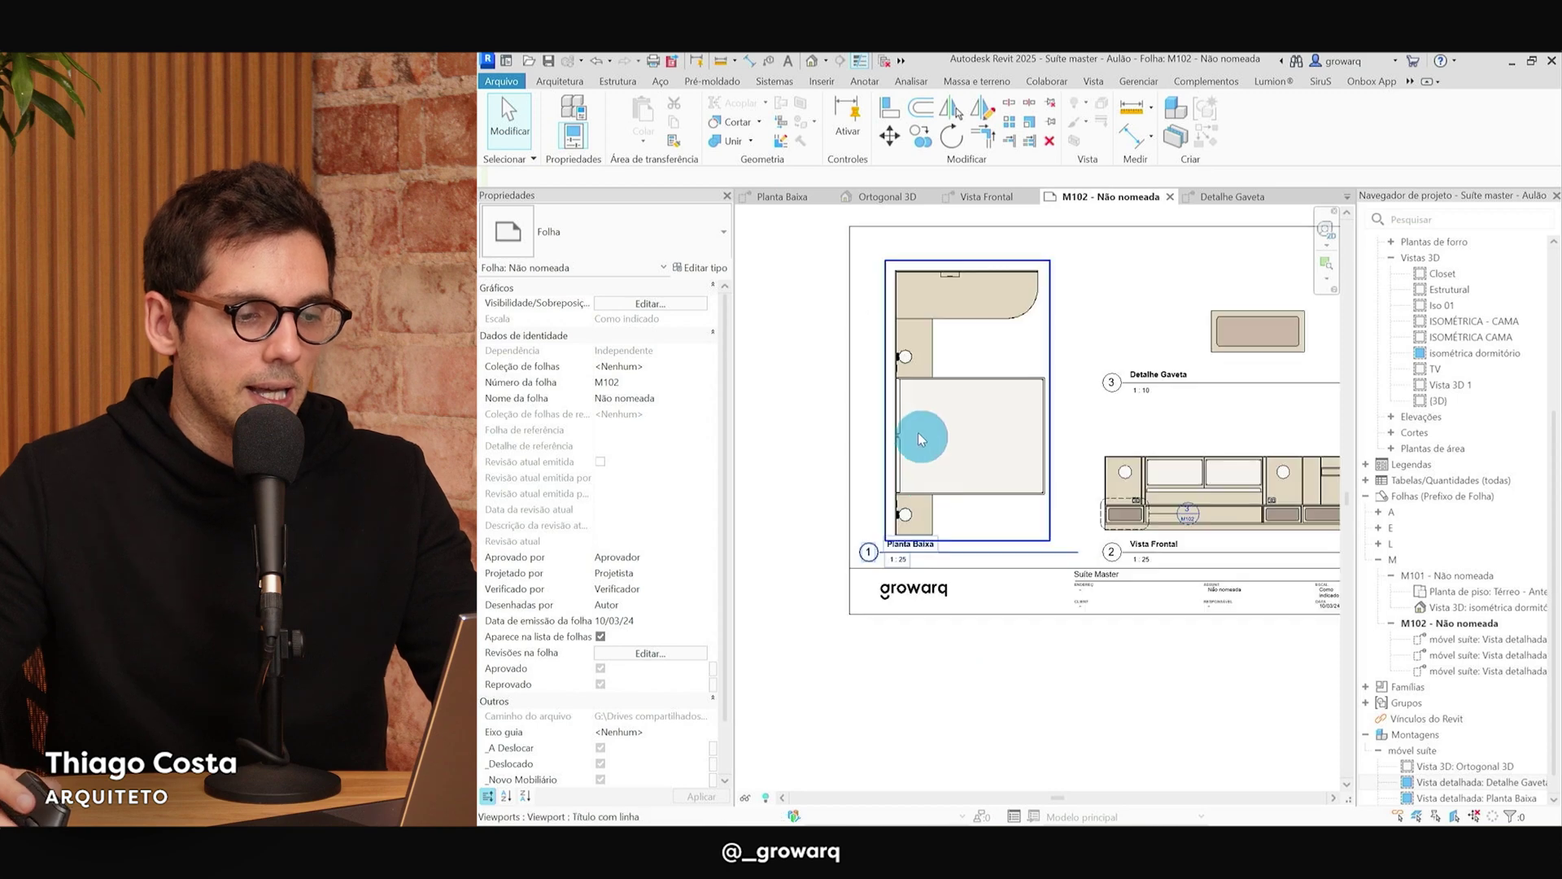
# Activate the Vista Frontal viewport and select the Detalhe Gaveta callout.
pyautogui.click(960, 443)
pyautogui.click(1149, 500)
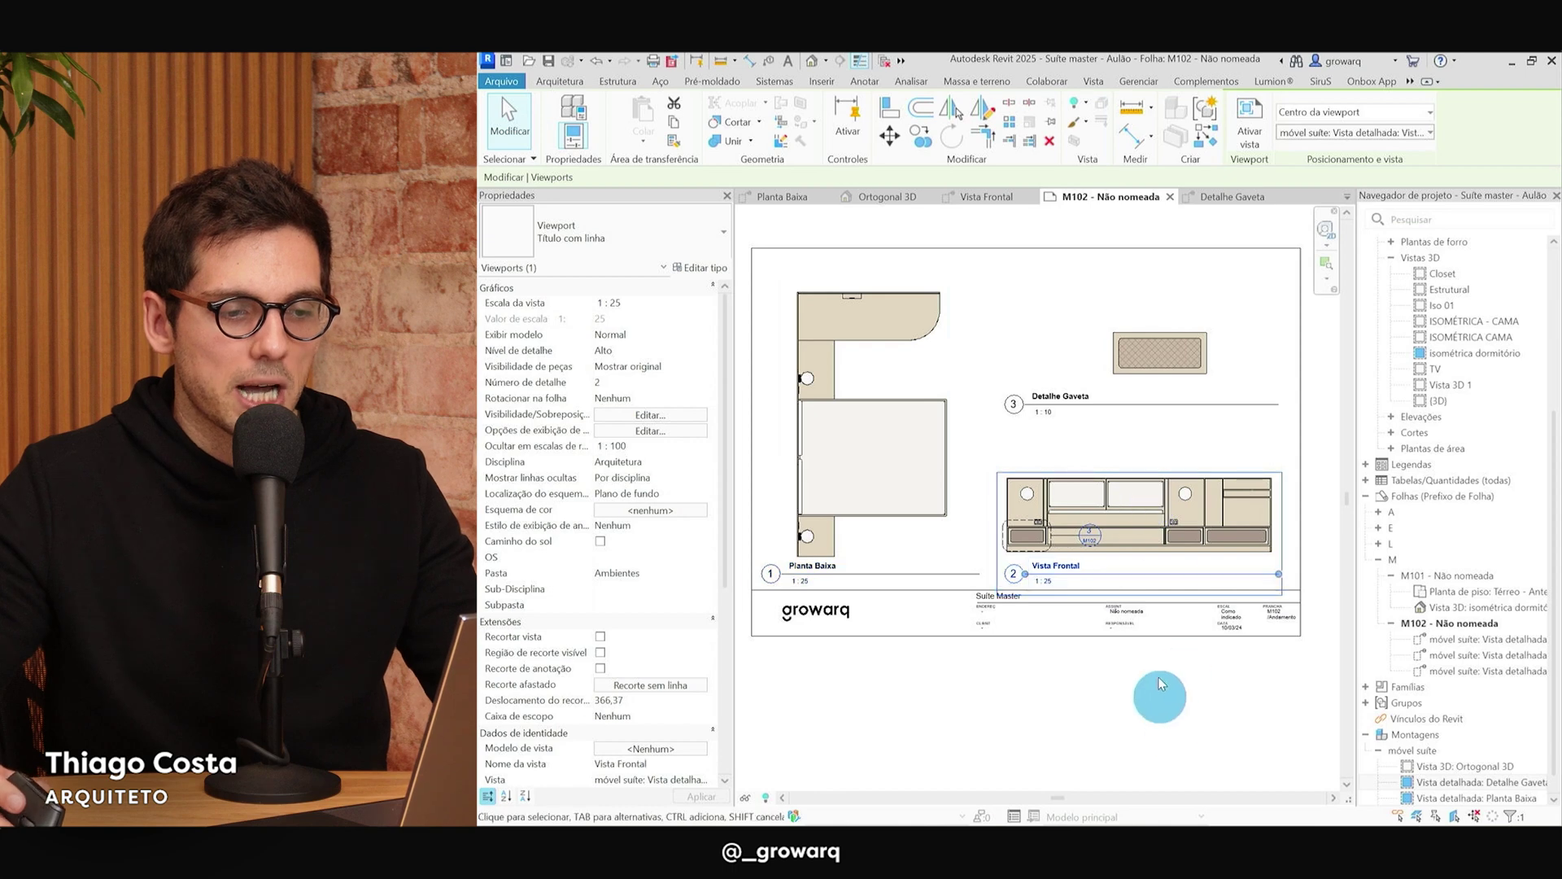
pyautogui.click(1143, 358)
pyautogui.scroll(2, 1022, 705)
pyautogui.scroll(2, 1002, 546)
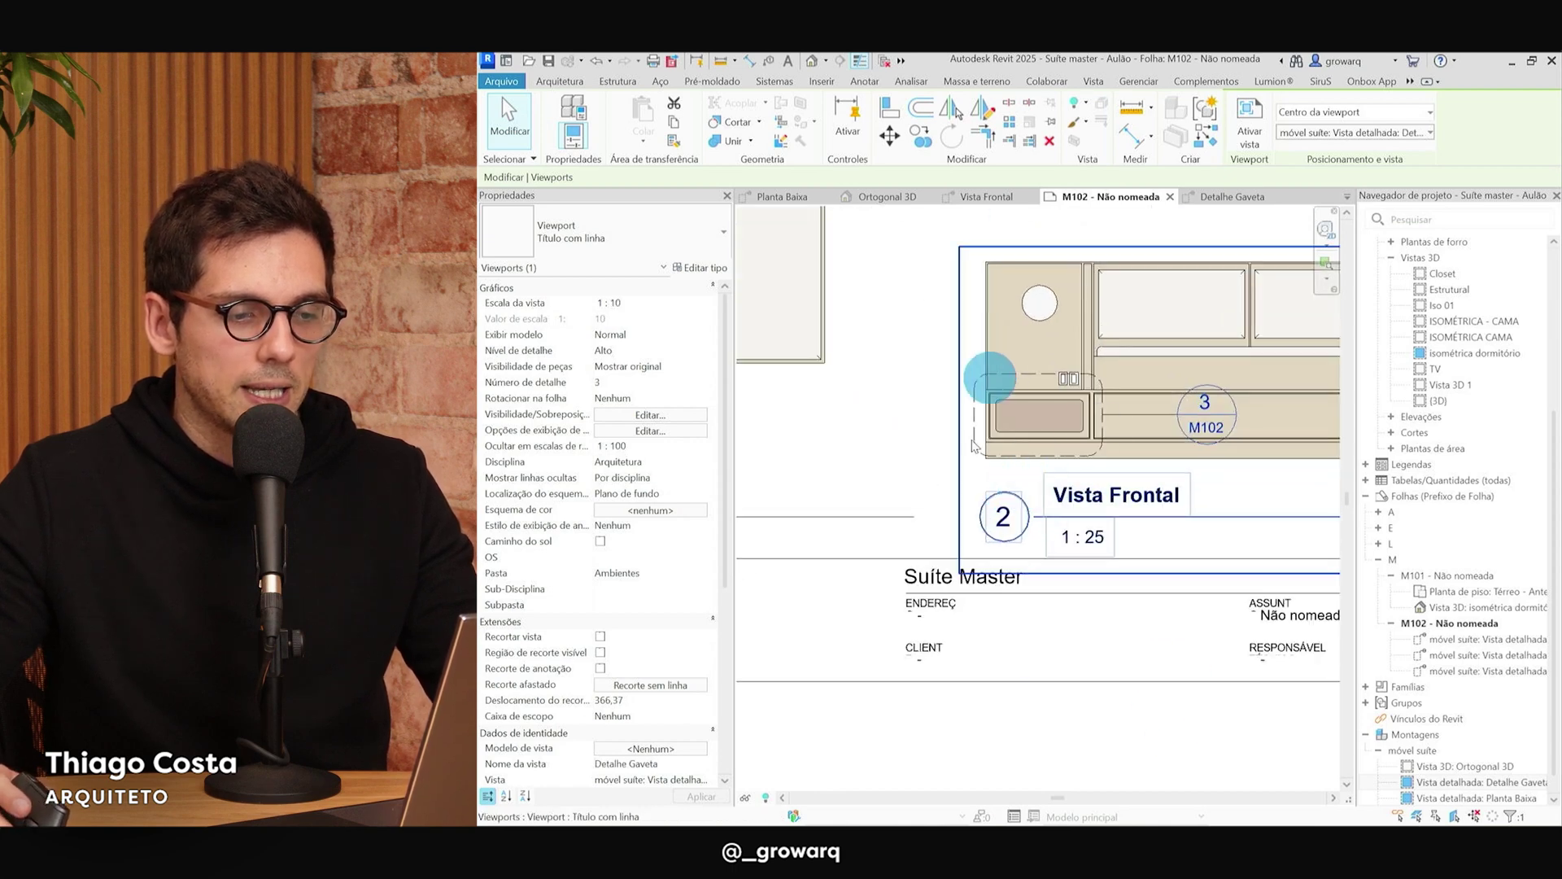
pyautogui.scroll(1, 1135, 467)
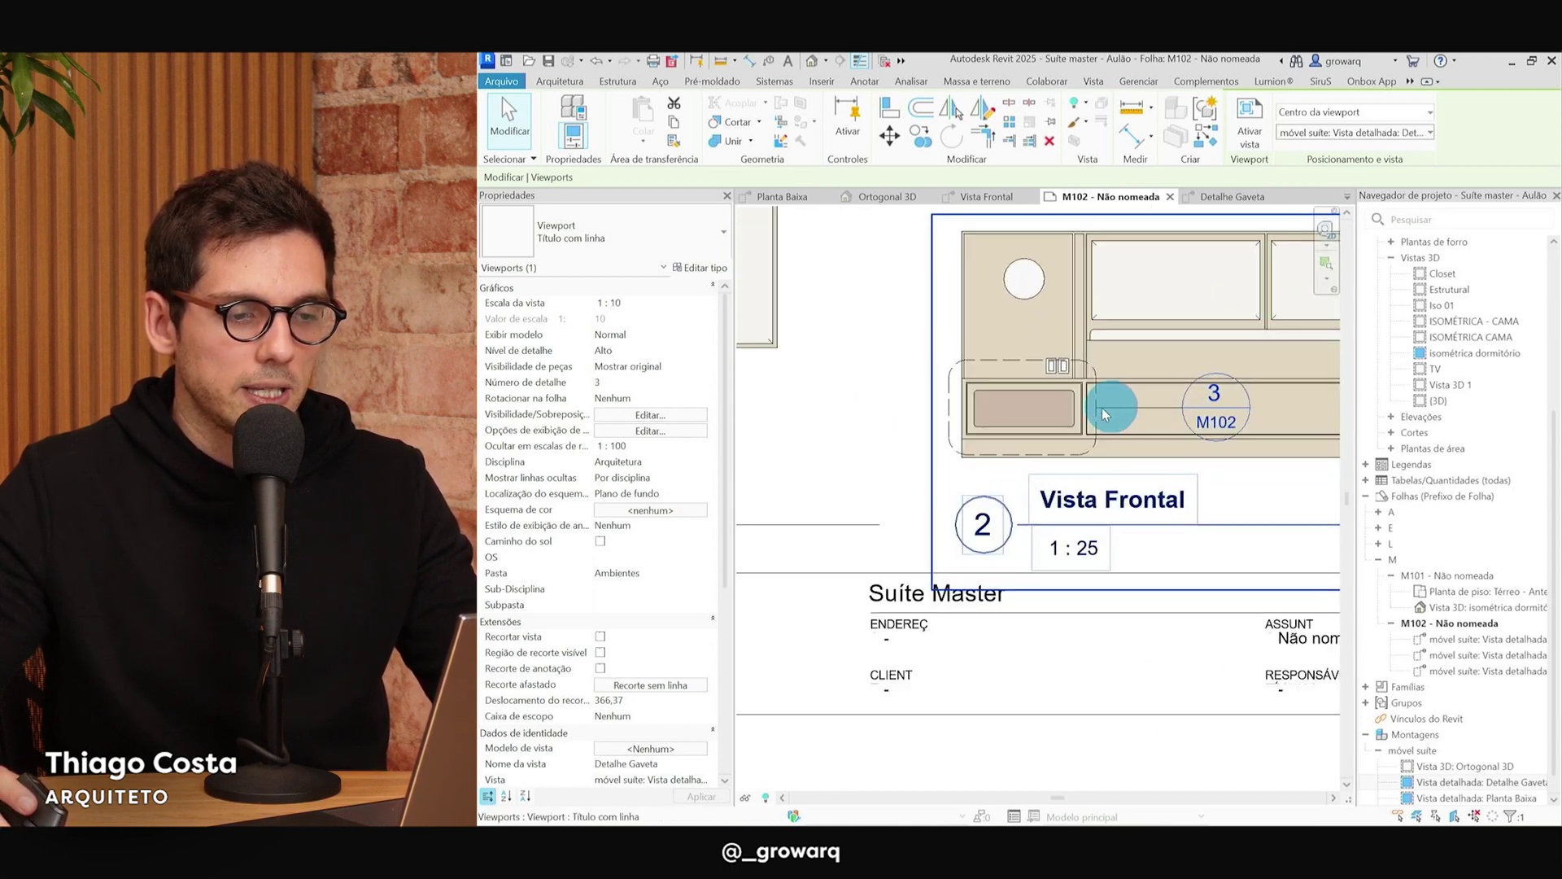
pyautogui.doubleClick(1052, 420)
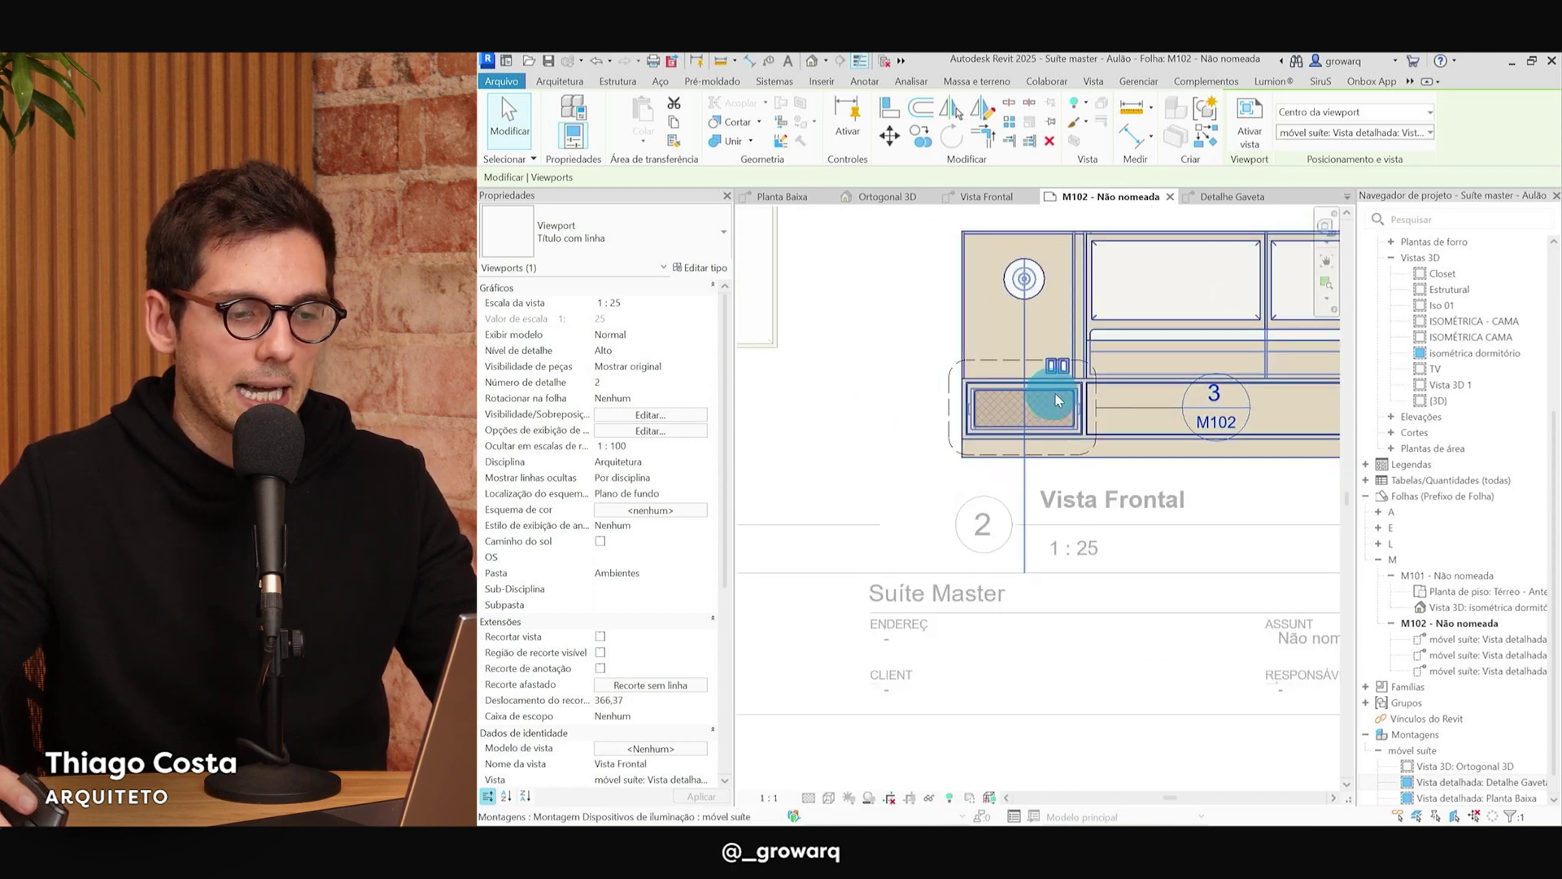
pyautogui.click(944, 367)
# Reposition the 3 / M102 callout tag and rework its leader elbow below the elevation.
pyautogui.scroll(1, 1129, 407)
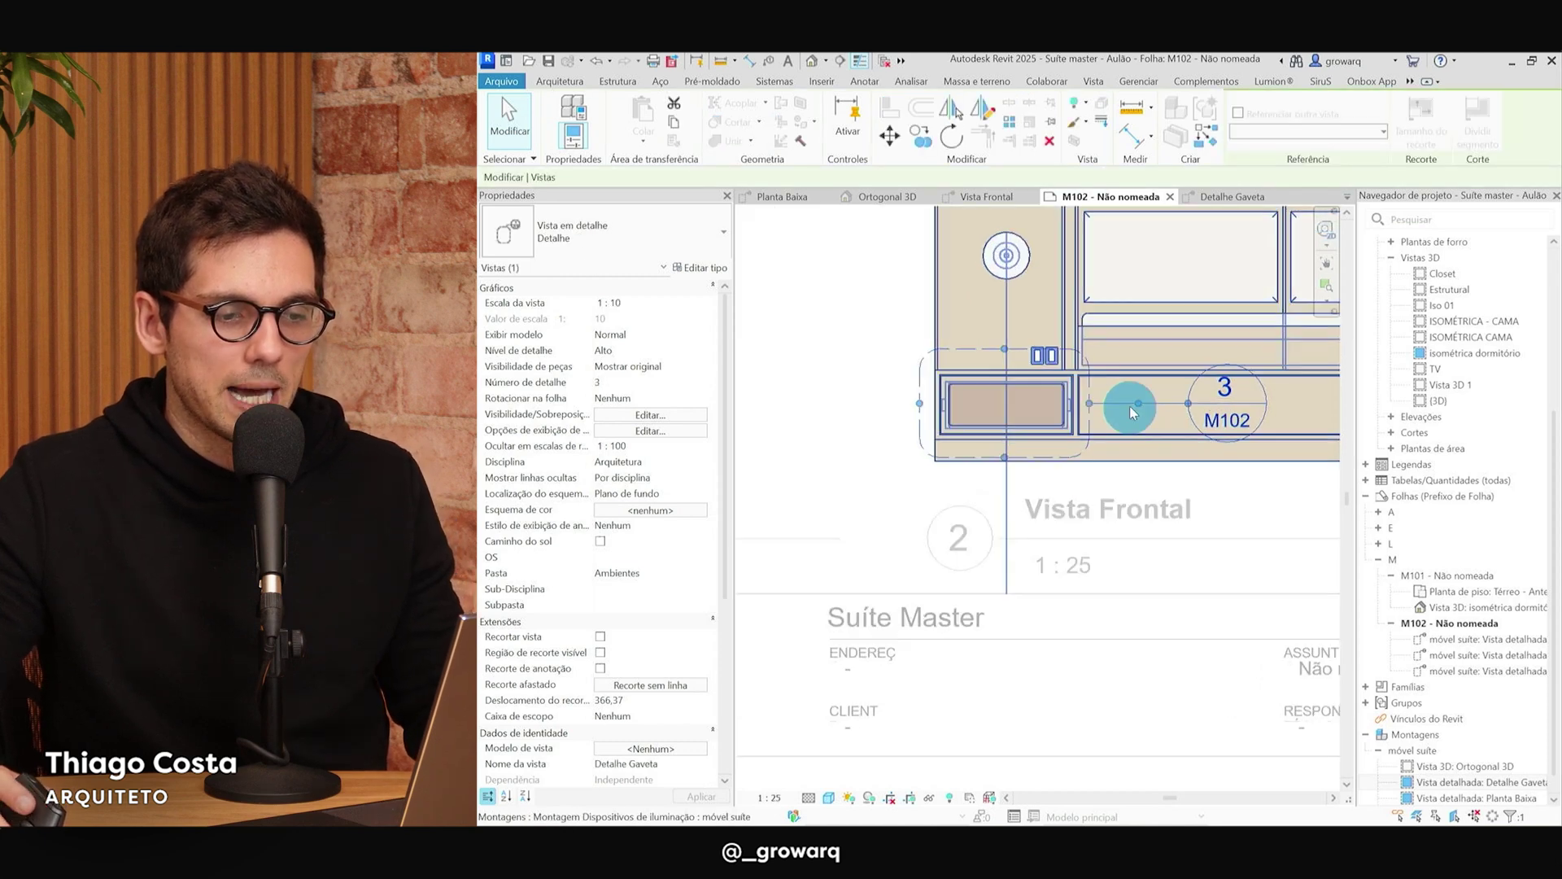
pyautogui.scroll(1, 1130, 409)
pyautogui.moveTo(1113, 470)
pyautogui.mouseDown()
pyautogui.moveTo(1075, 500)
pyautogui.moveTo(1056, 492)
pyautogui.mouseUp()
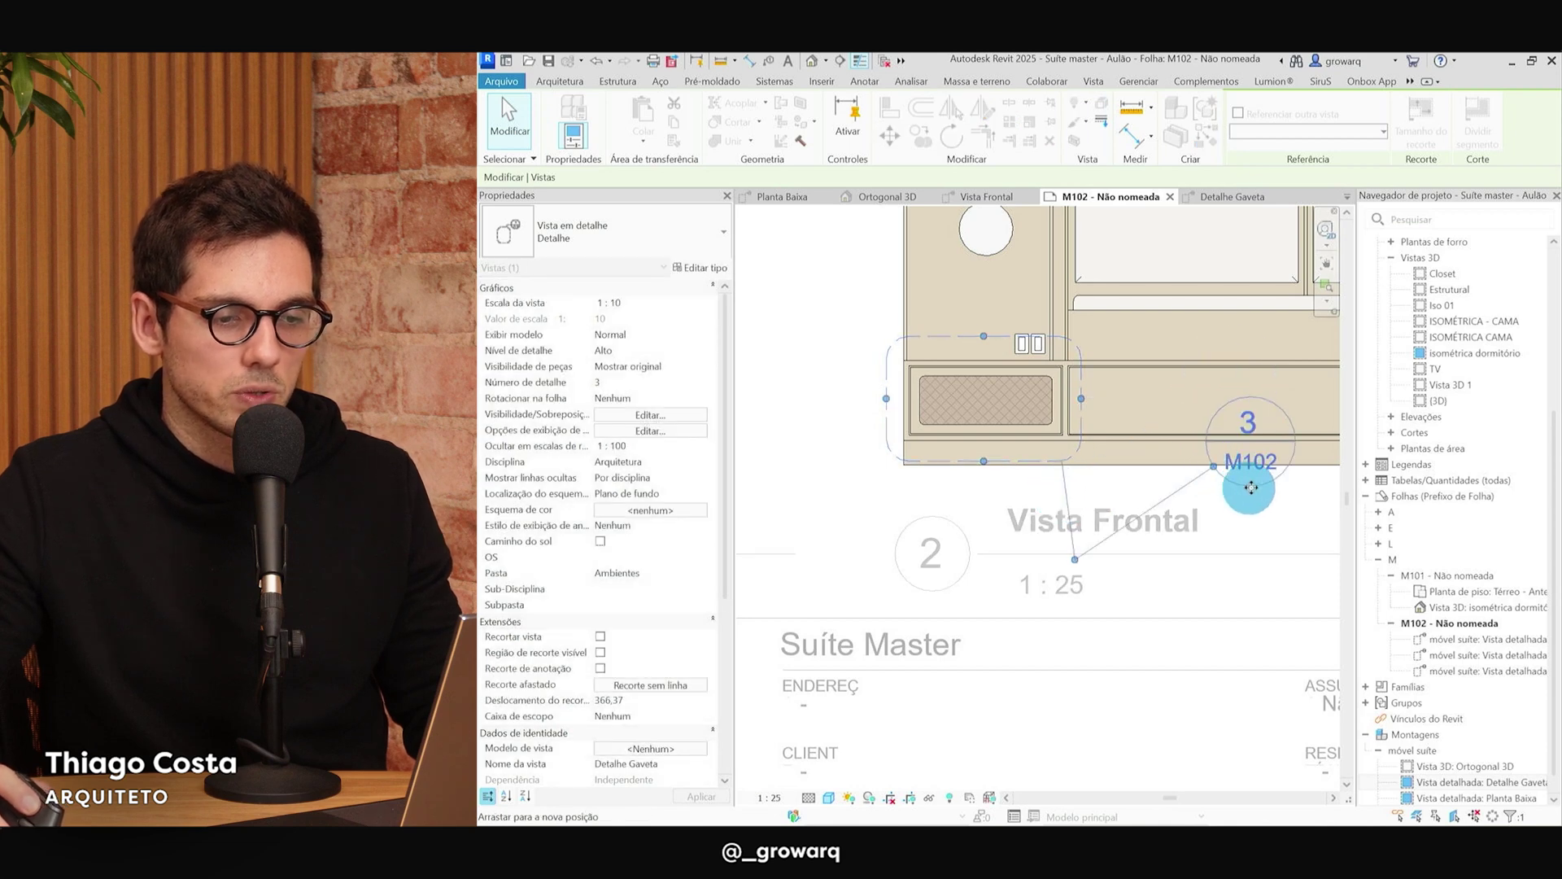
pyautogui.moveTo(1277, 489); pyautogui.dragTo(985, 468, button='middle')
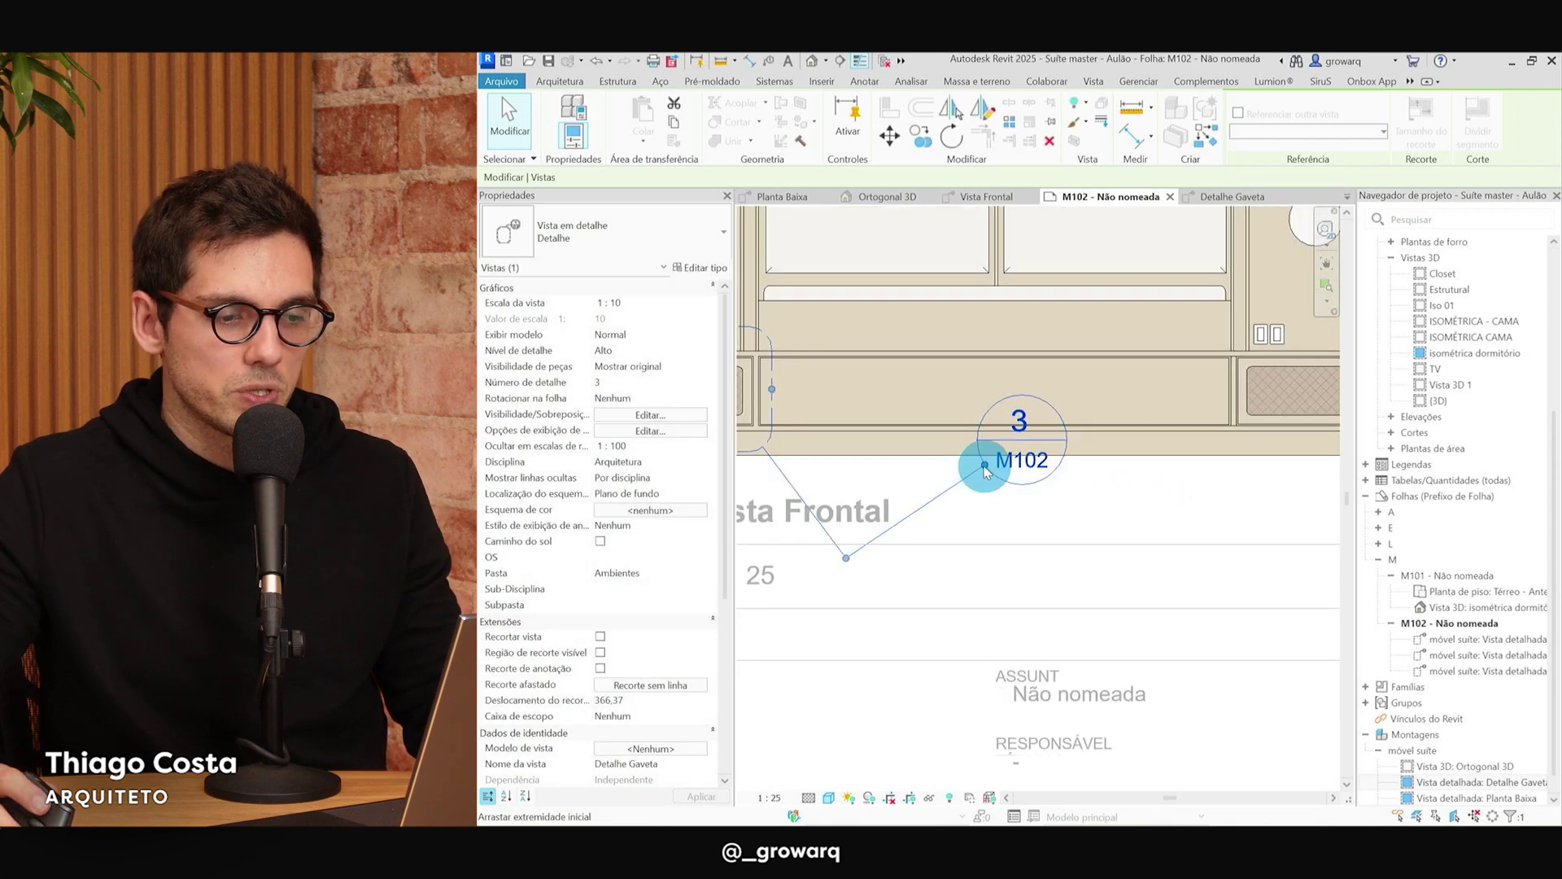
pyautogui.moveTo(1105, 506); pyautogui.dragTo(1162, 490)
pyautogui.moveTo(1017, 586); pyautogui.dragTo(984, 589)
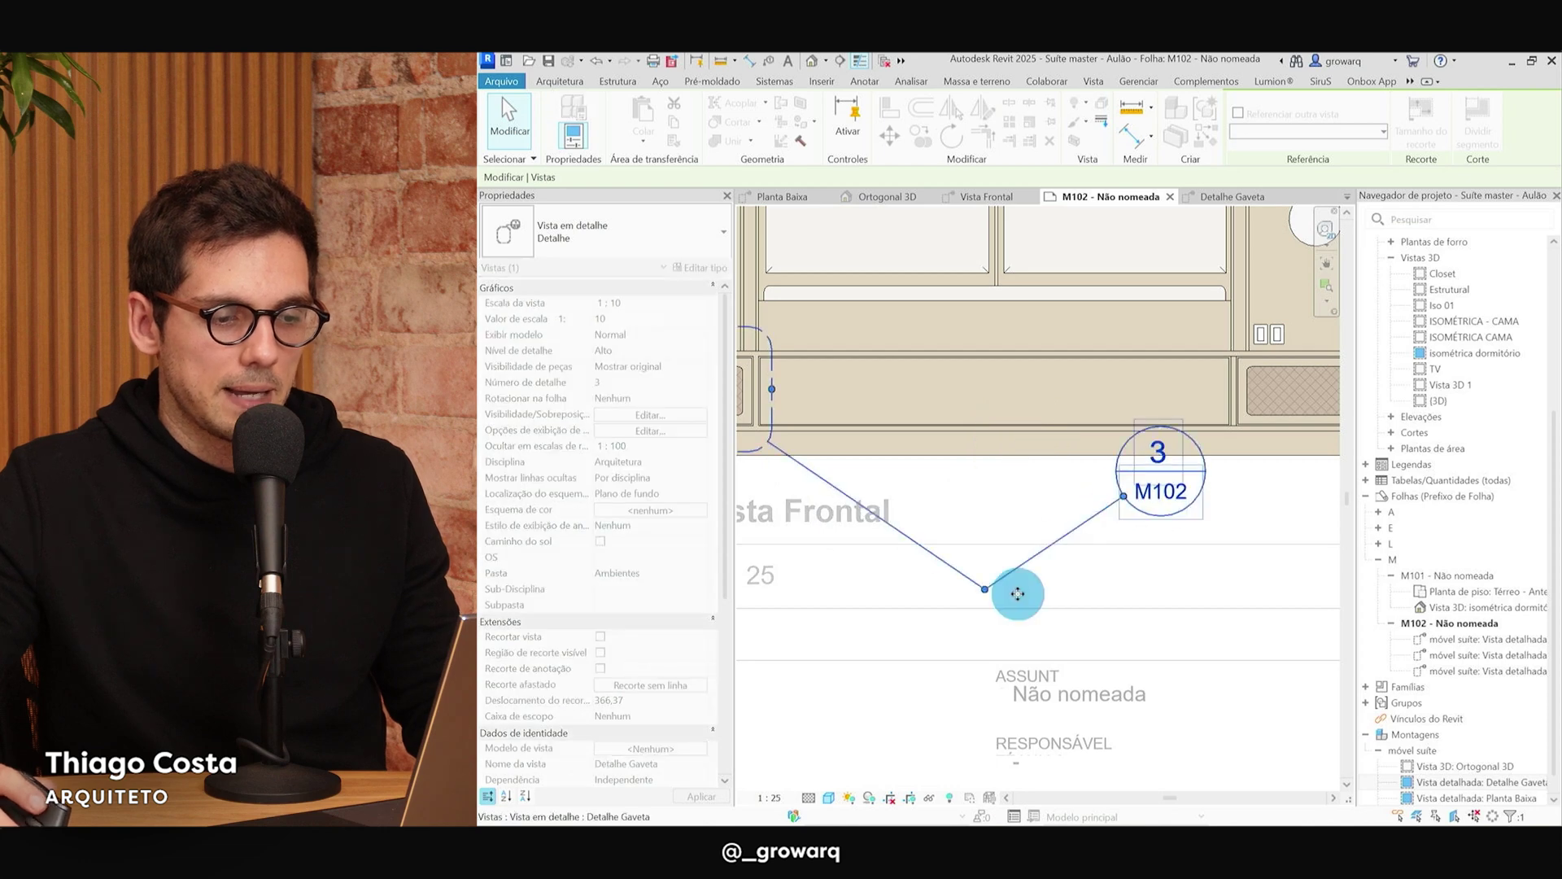
pyautogui.moveTo(967, 502); pyautogui.dragTo(963, 495)
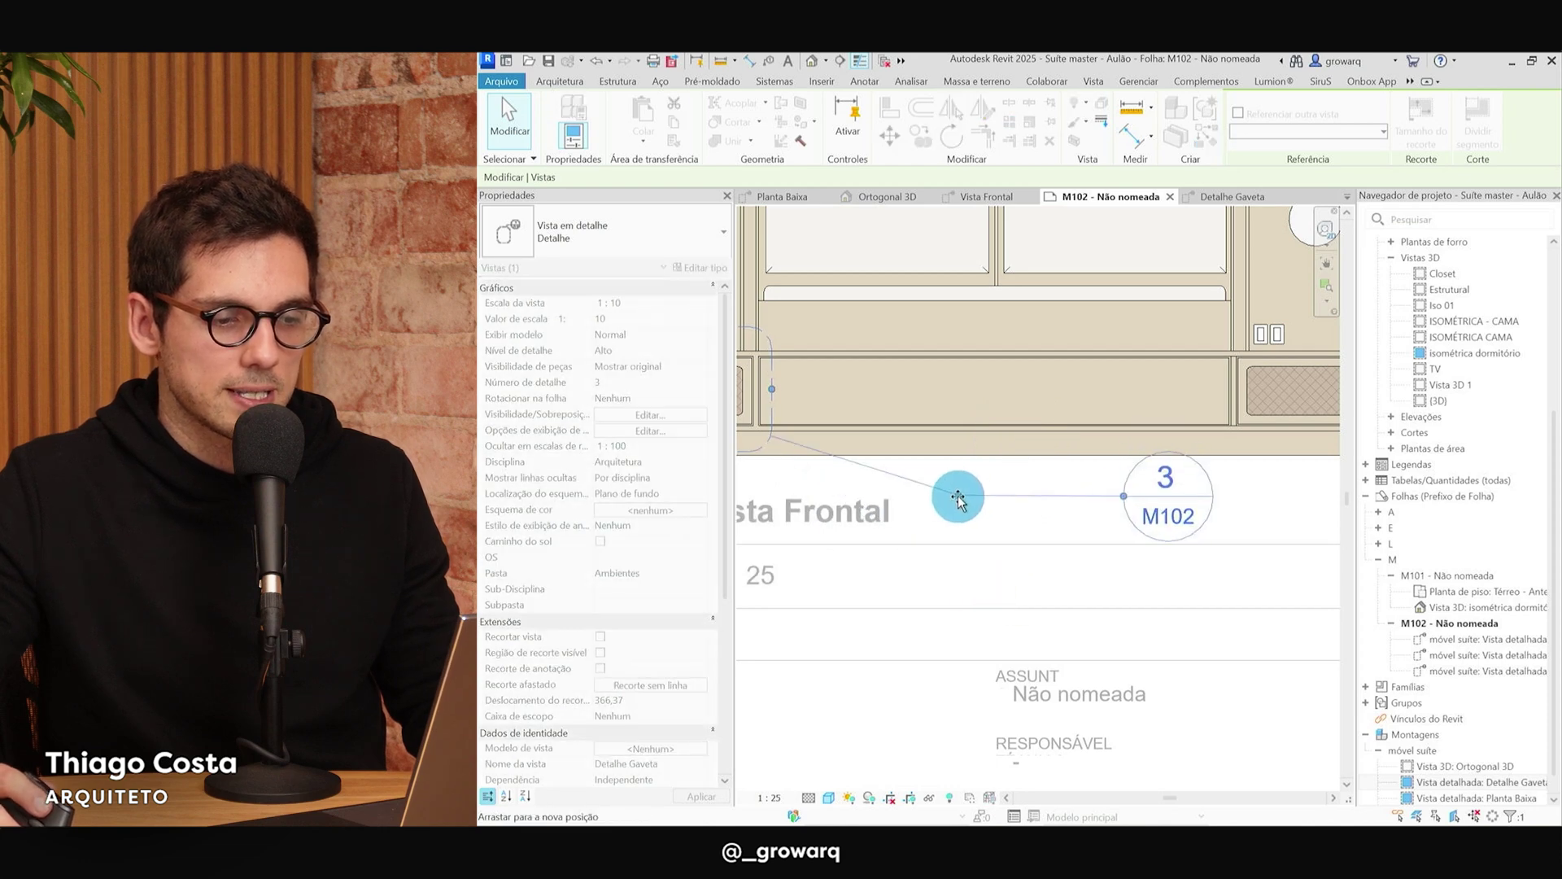
pyautogui.scroll(-3, 960, 505)
pyautogui.doubleClick(825, 518)
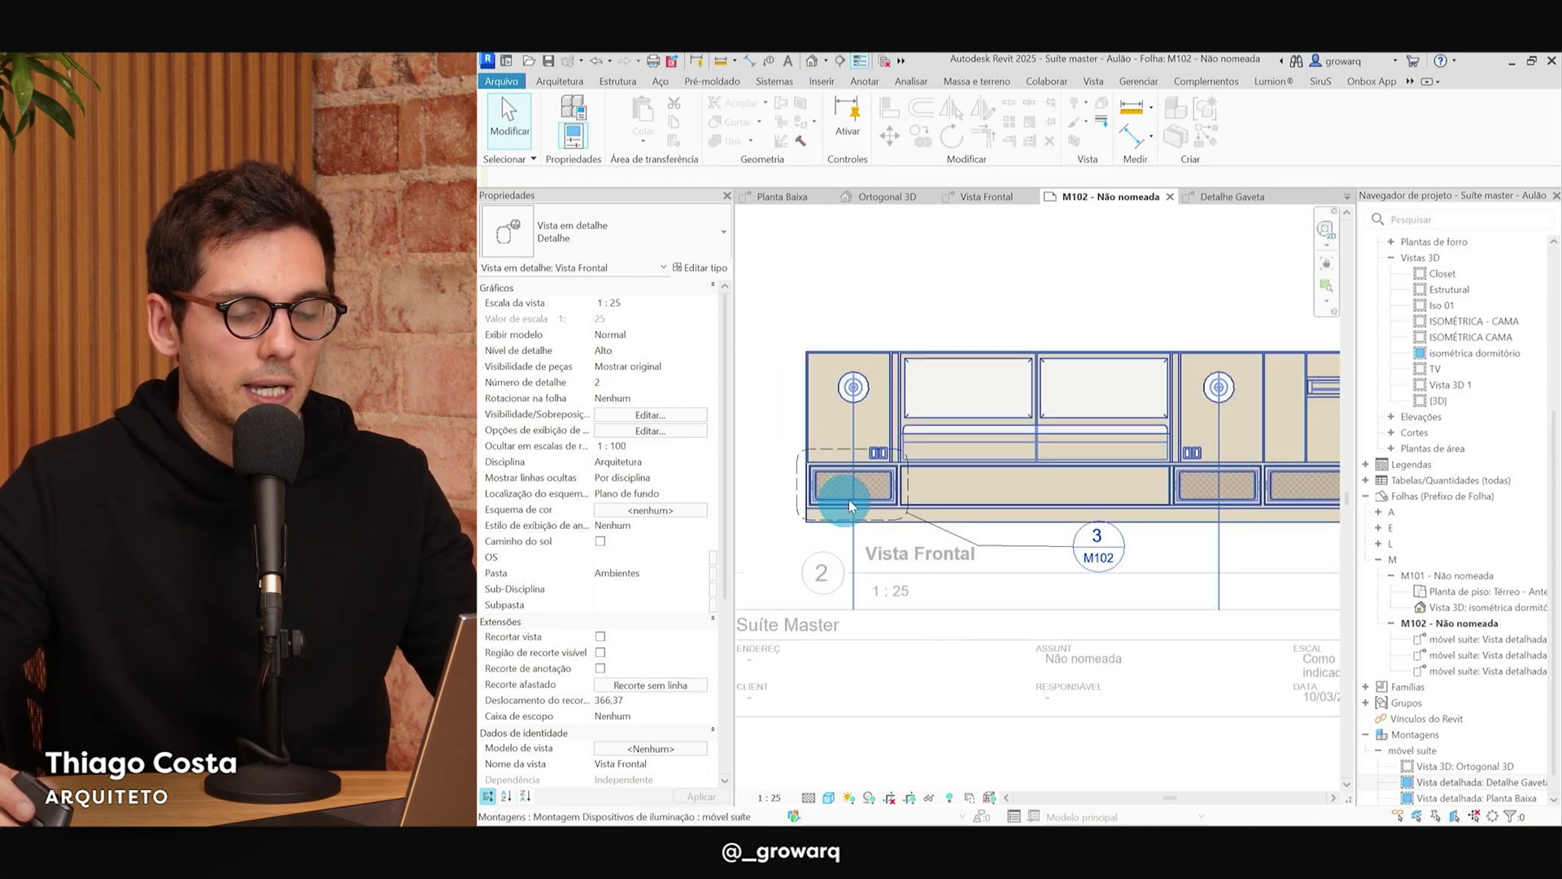
pyautogui.scroll(-3, 933, 687)
pyautogui.scroll(-2, 1115, 369)
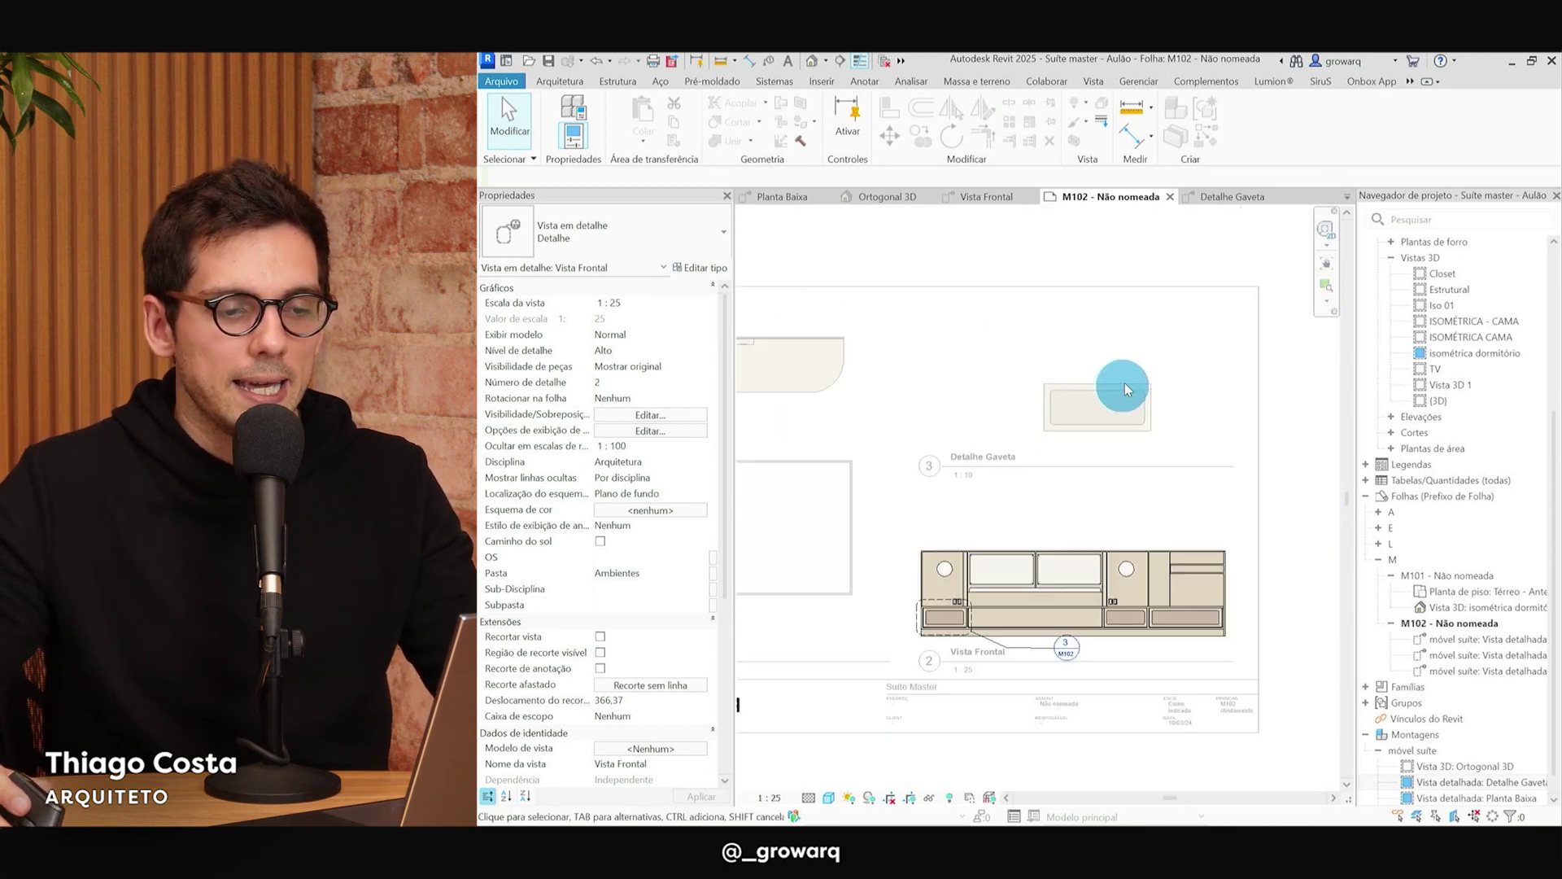
# Deactivate the Vista Frontal viewport and review M102's Planta Baixa, Vista Frontal and Detalhe Gaveta.
pyautogui.doubleClick(1313, 440)
pyautogui.scroll(2, 1000, 631)
pyautogui.scroll(2, 1062, 642)
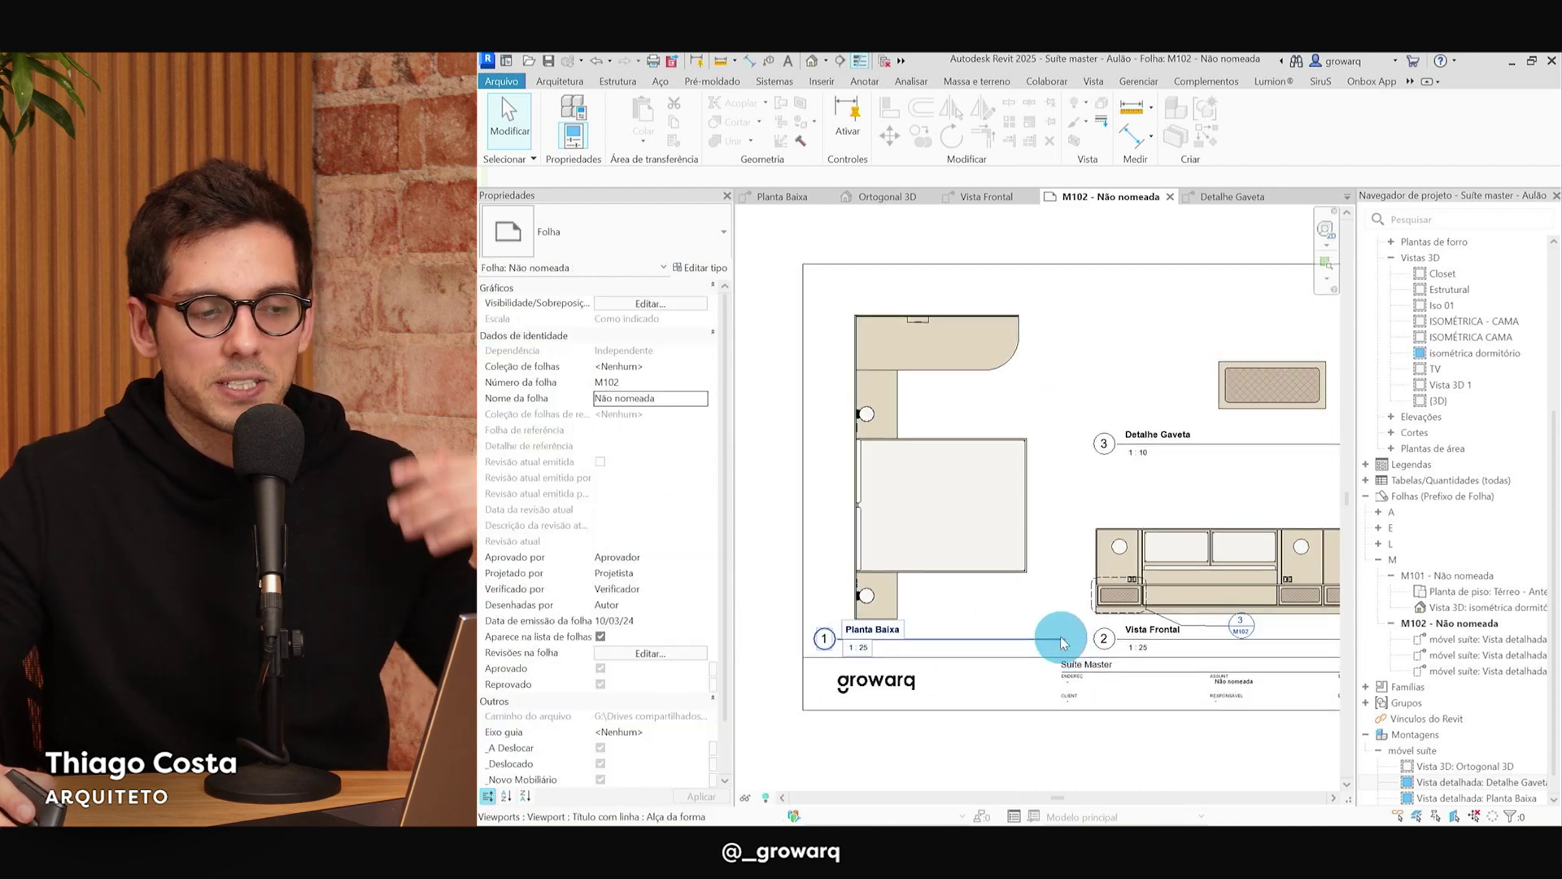
pyautogui.click(1060, 640)
pyautogui.scroll(3, 838, 472)
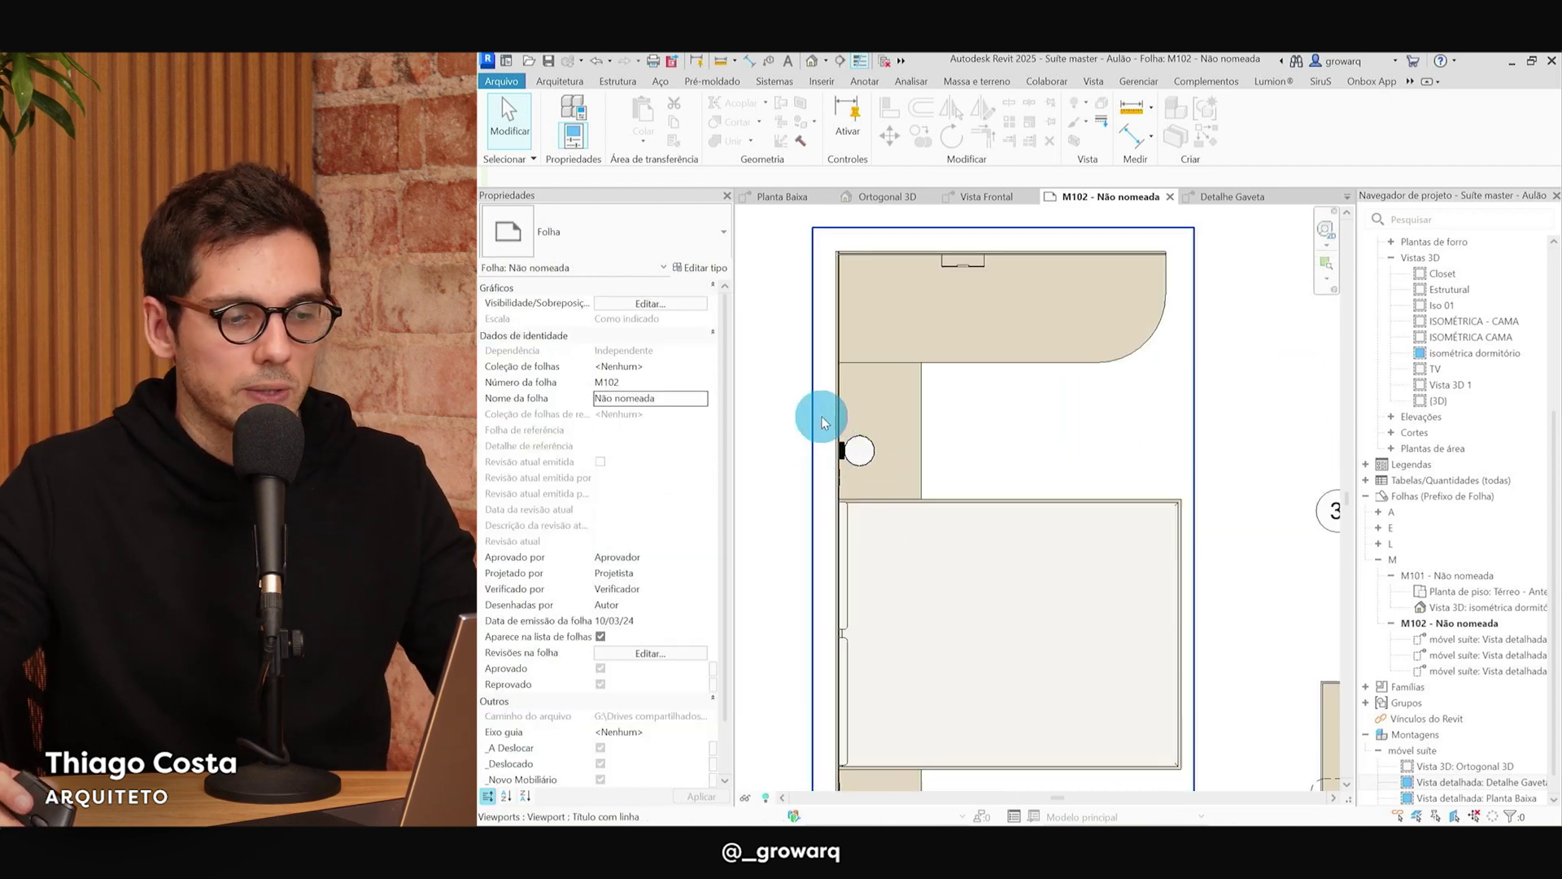
pyautogui.scroll(-2, 903, 456)
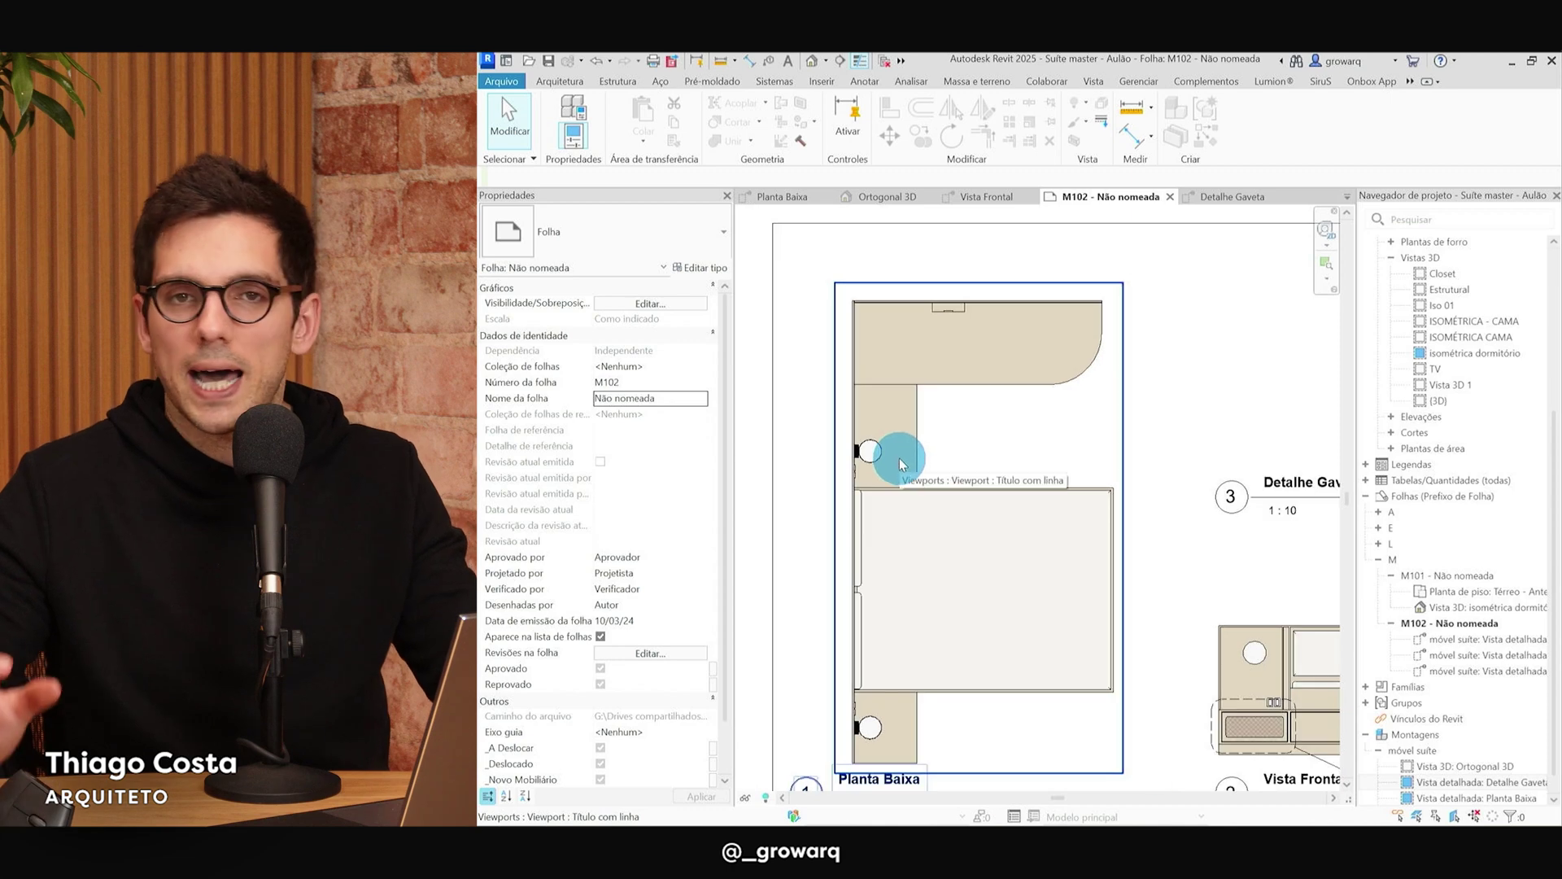
pyautogui.scroll(-1, 942, 500)
pyautogui.scroll(-1, 942, 499)
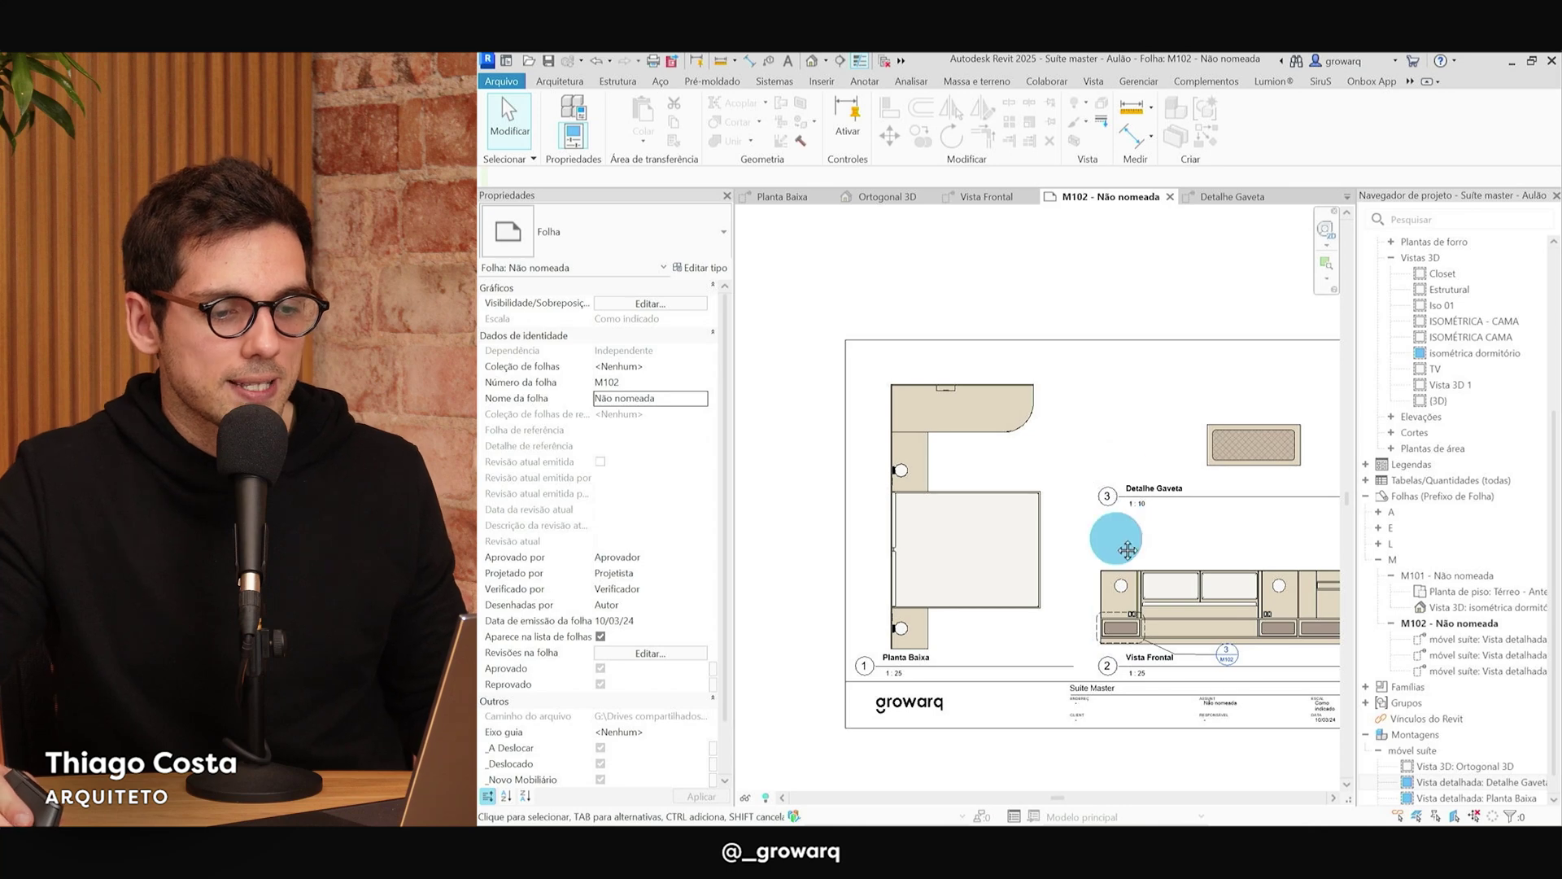
# Activate the 1:25 Planta Baixa viewport on M102 and bring up the Anotar annotation tools.
pyautogui.moveTo(1115, 523); pyautogui.dragTo(1045, 469, button='middle')
pyautogui.click(894, 586)
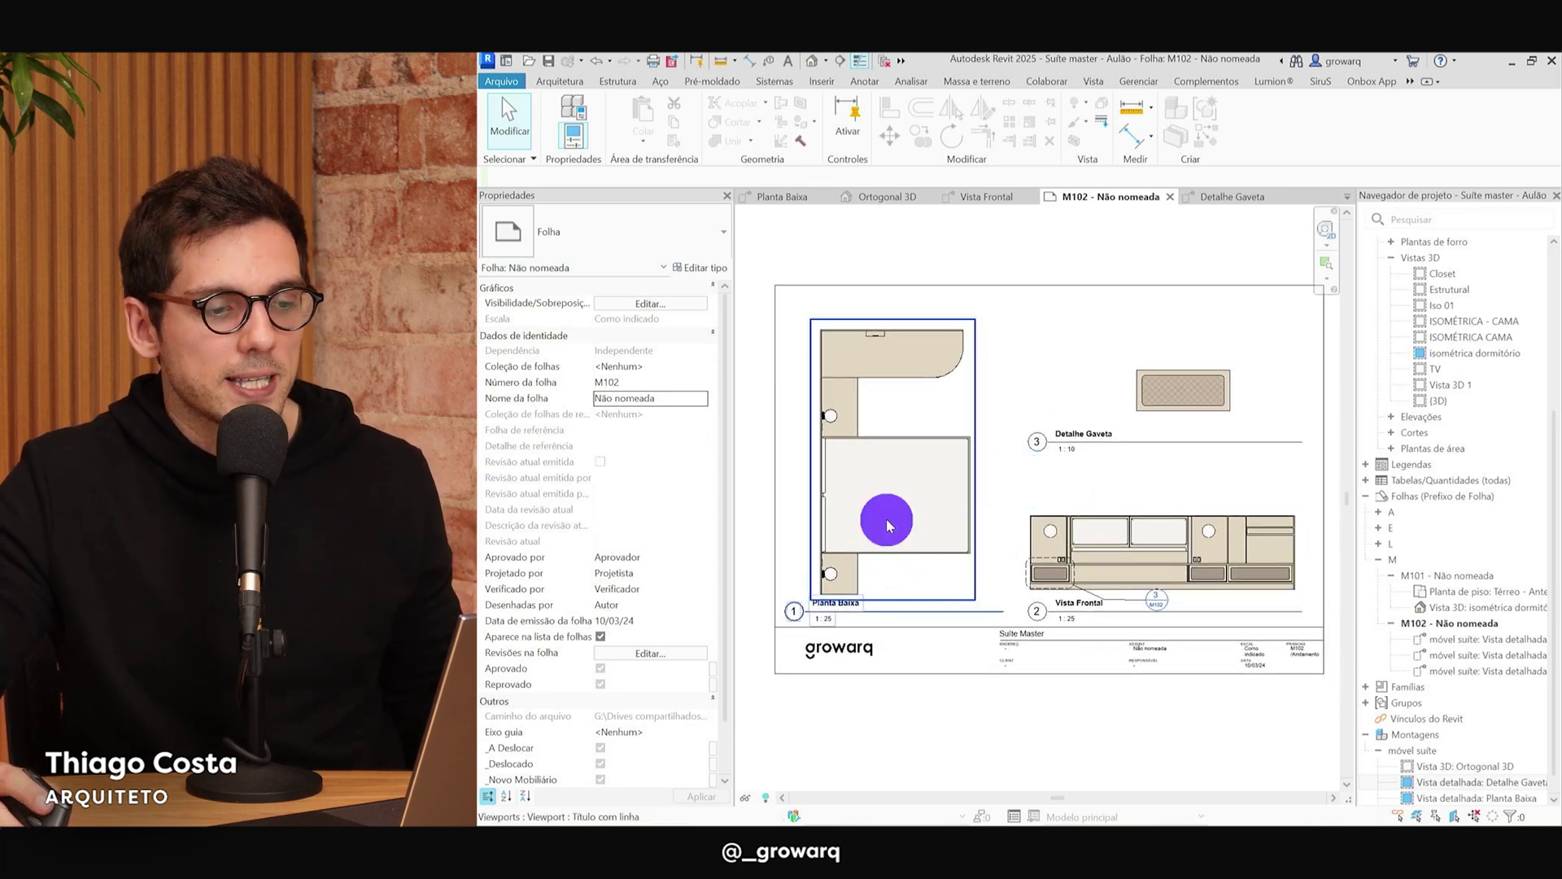
pyautogui.doubleClick(875, 543)
pyautogui.click(867, 630)
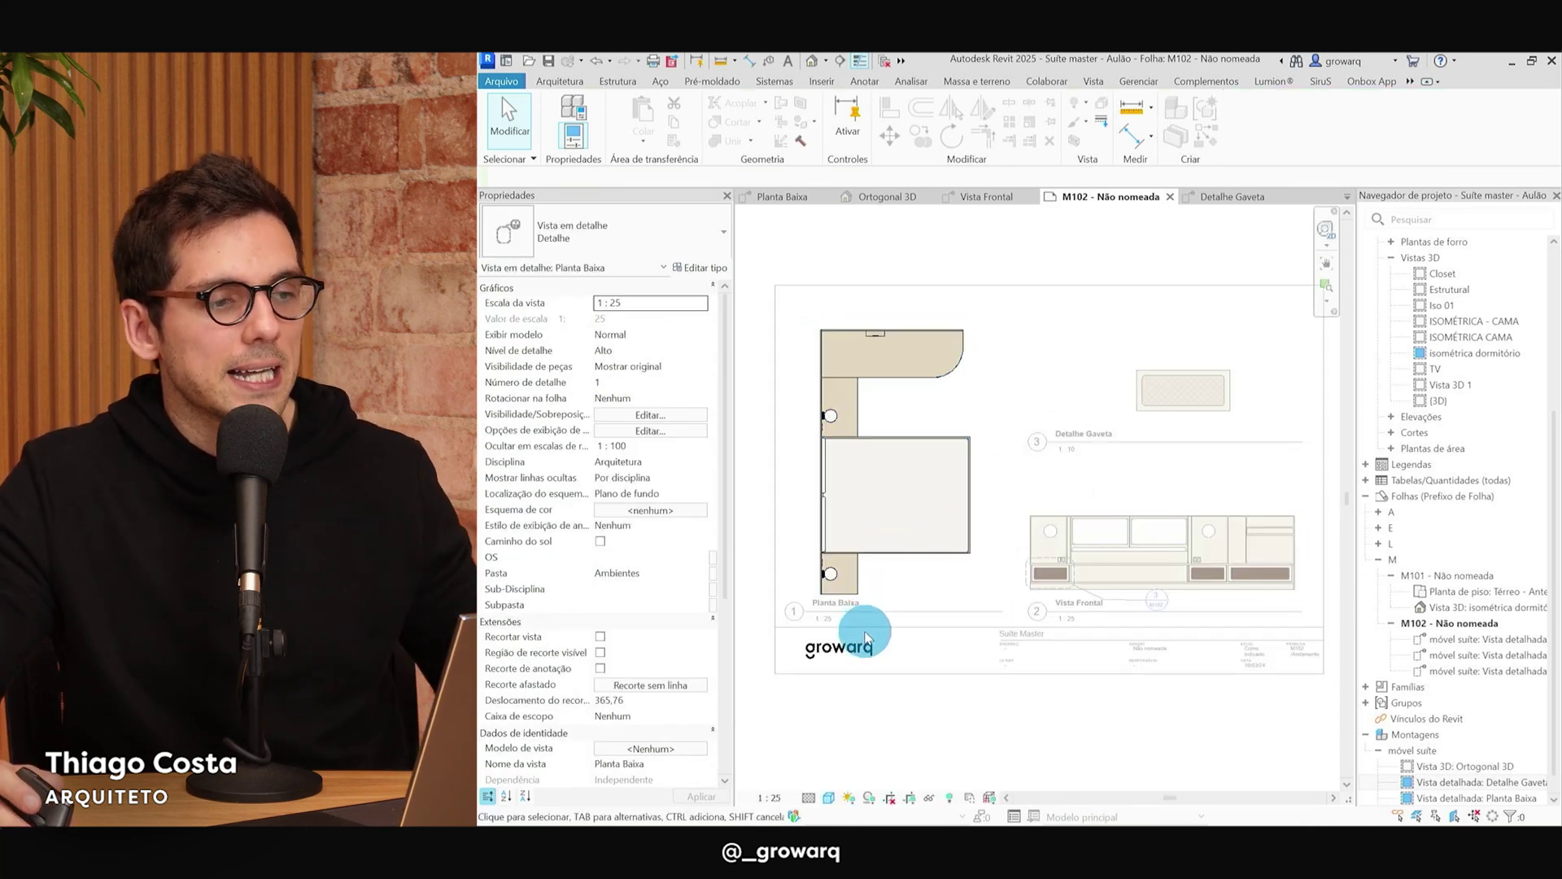
pyautogui.click(865, 82)
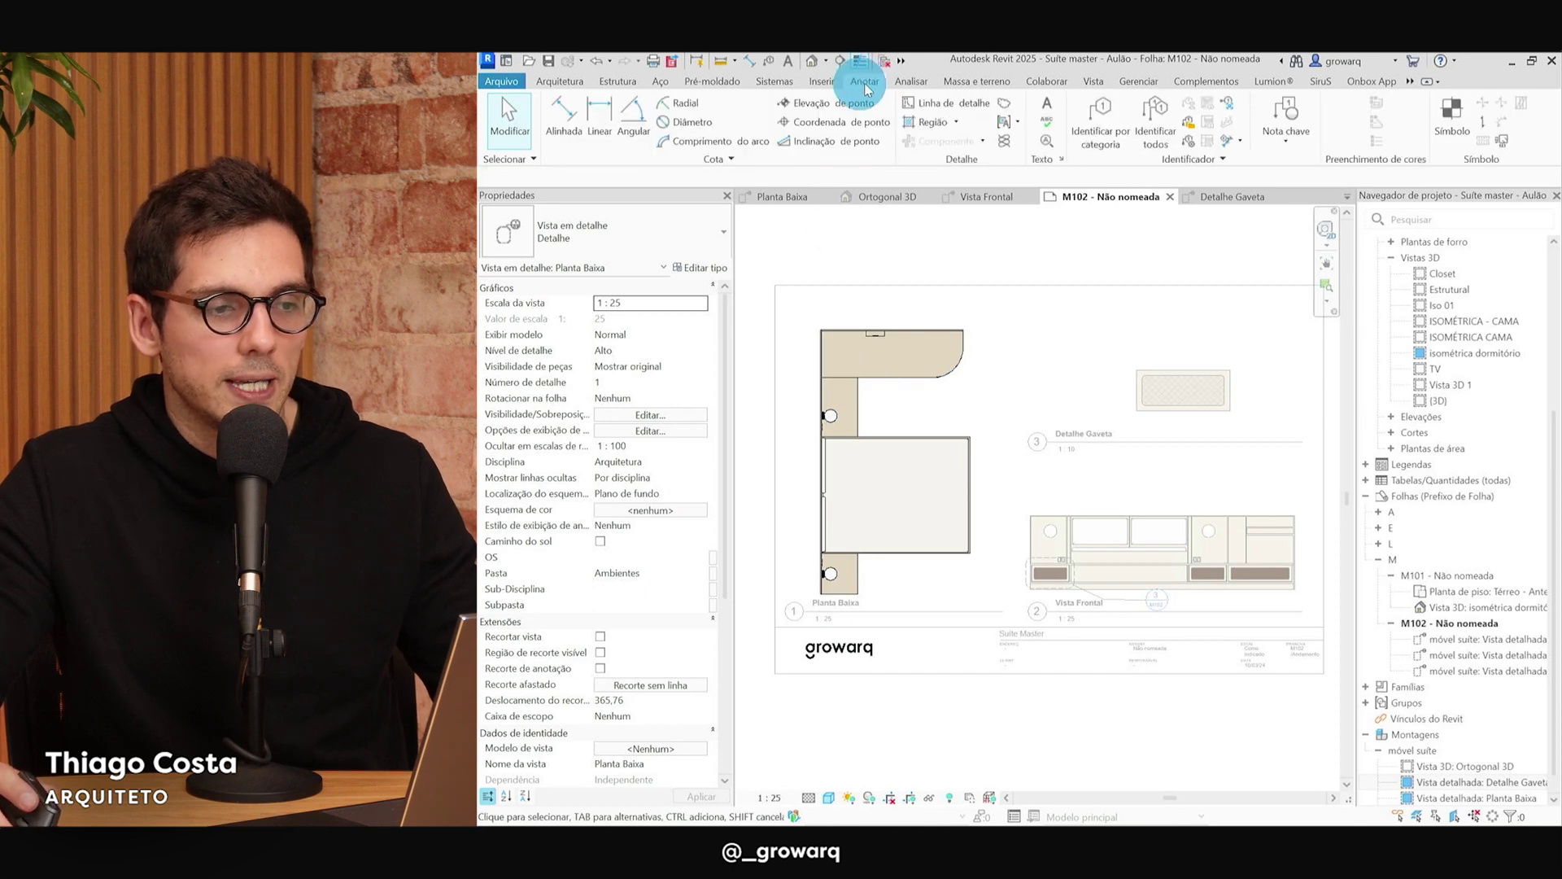